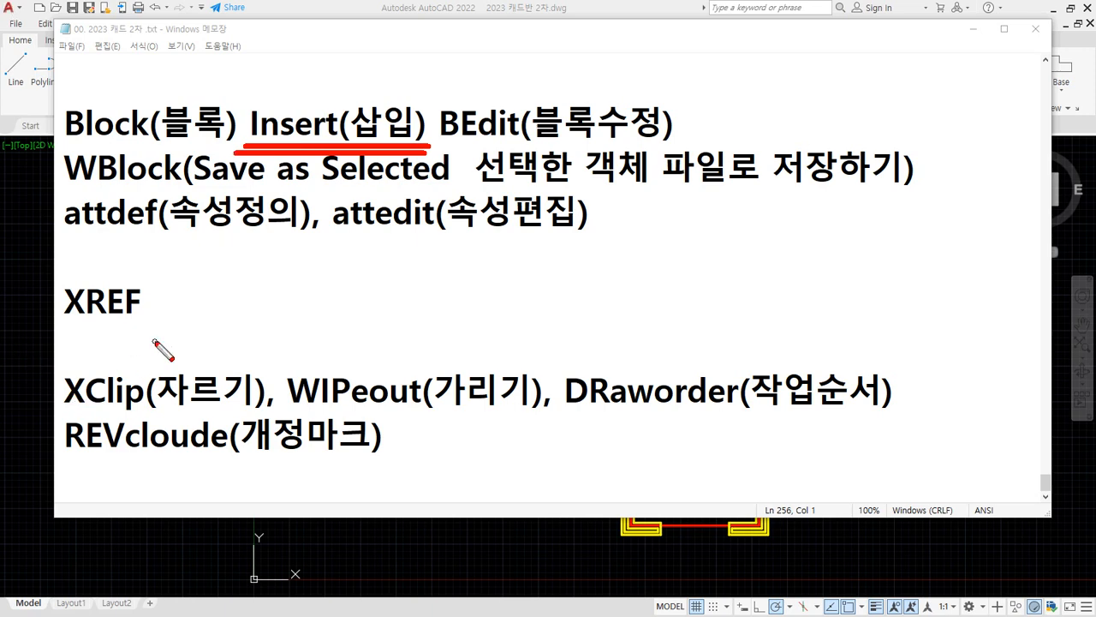
Add "(외부 참조도면)" directly after XREF in the text notes
mouse_move(143, 322)
mouse_down()
mouse_move(35, 322)
mouse_move(146, 320)
mouse_up()
key(Escape)
click(158, 301)
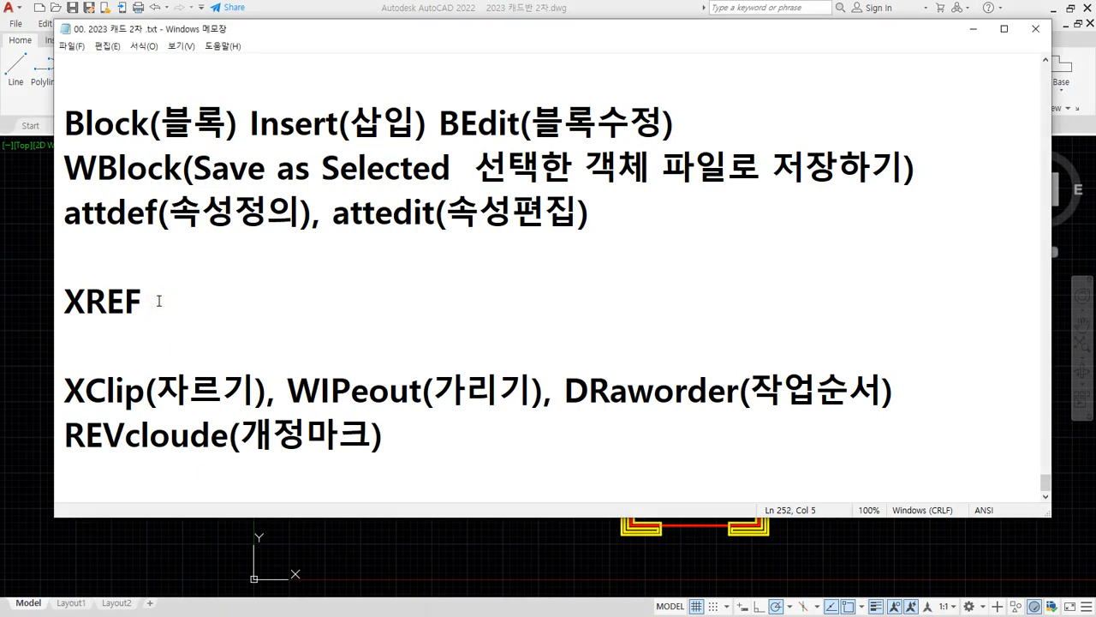
text(9)
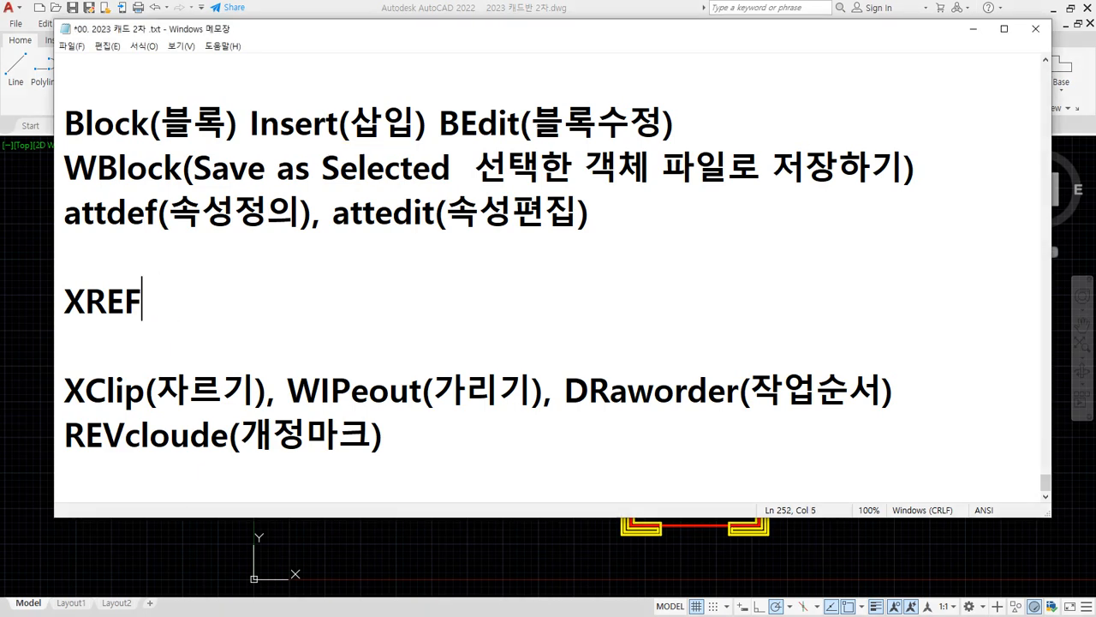
text(외부 참)
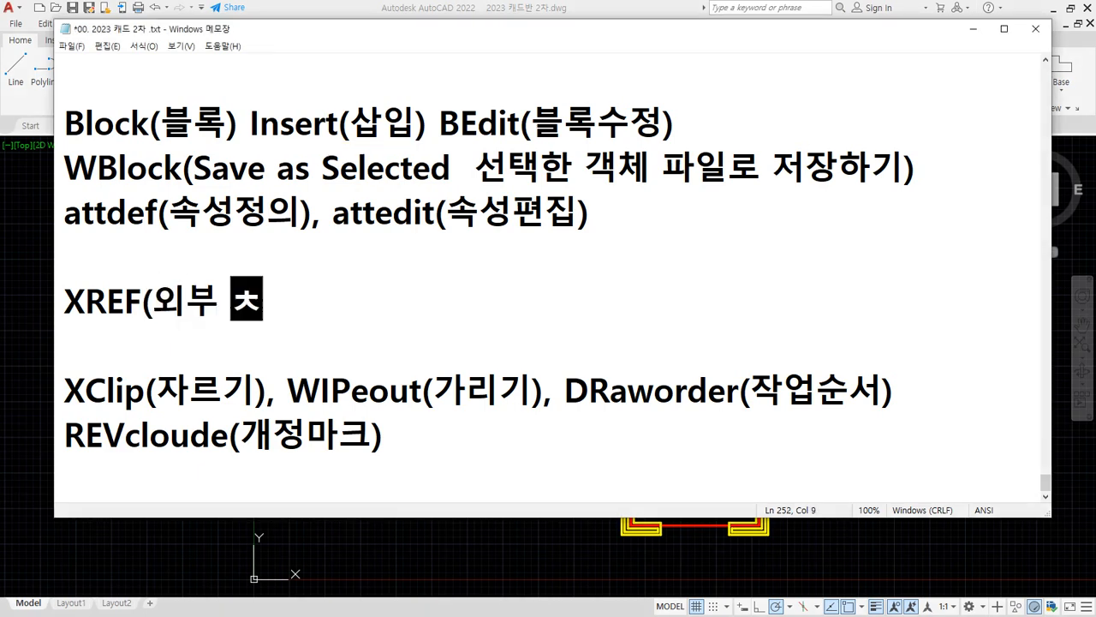
text(조도면))
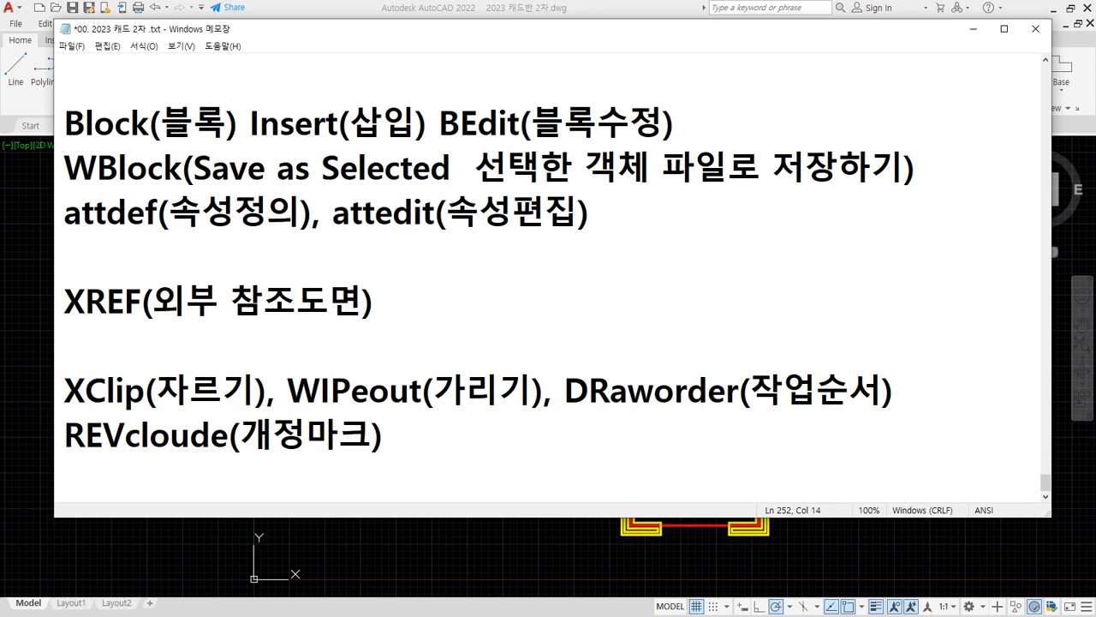
Switch to AutoCAD, create a new drawing and display the external references manager with XREF
click(45, 284)
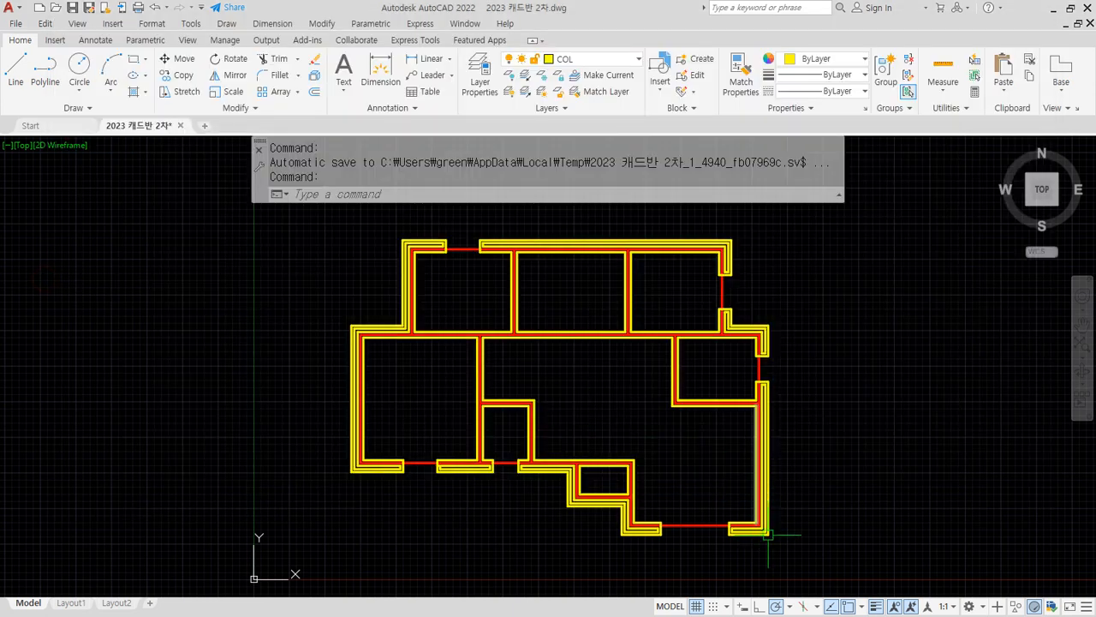
click(204, 126)
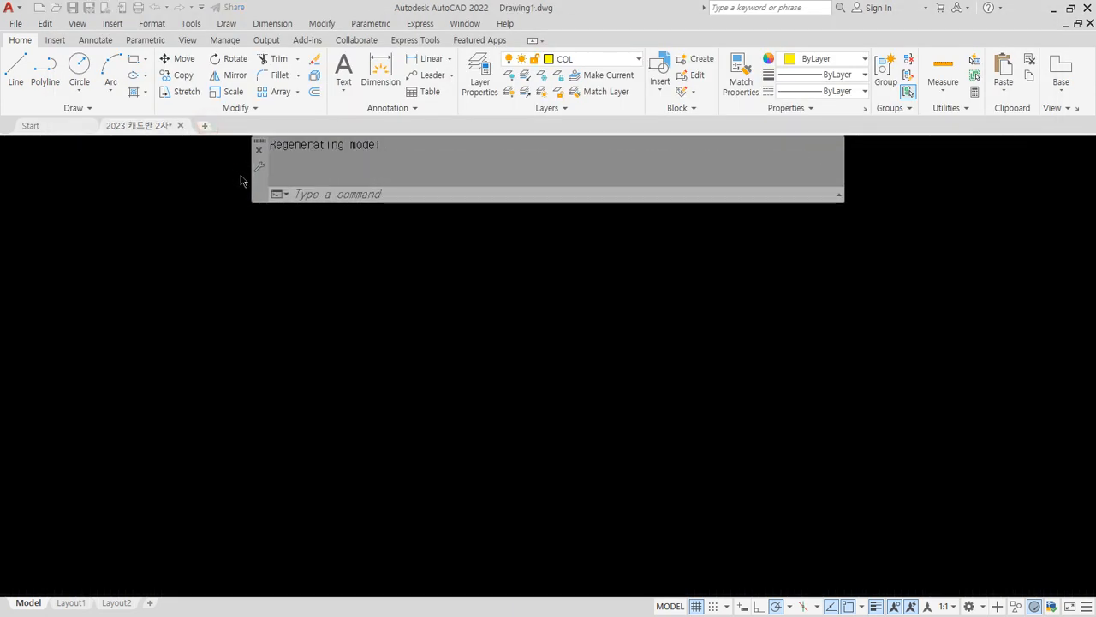
click(343, 198)
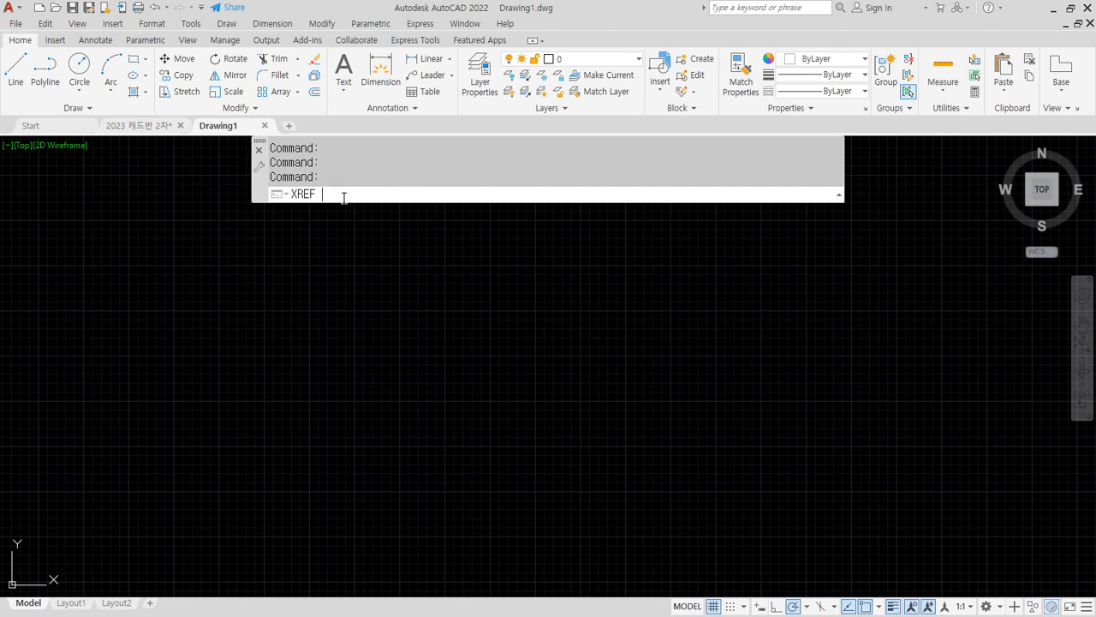
key(Return)
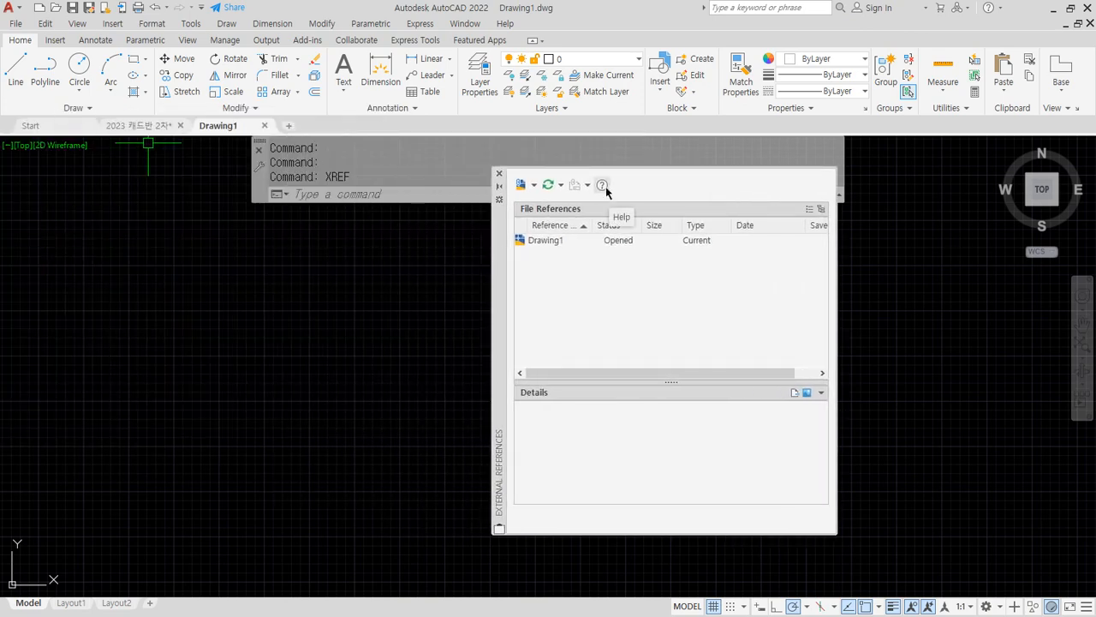
click(579, 282)
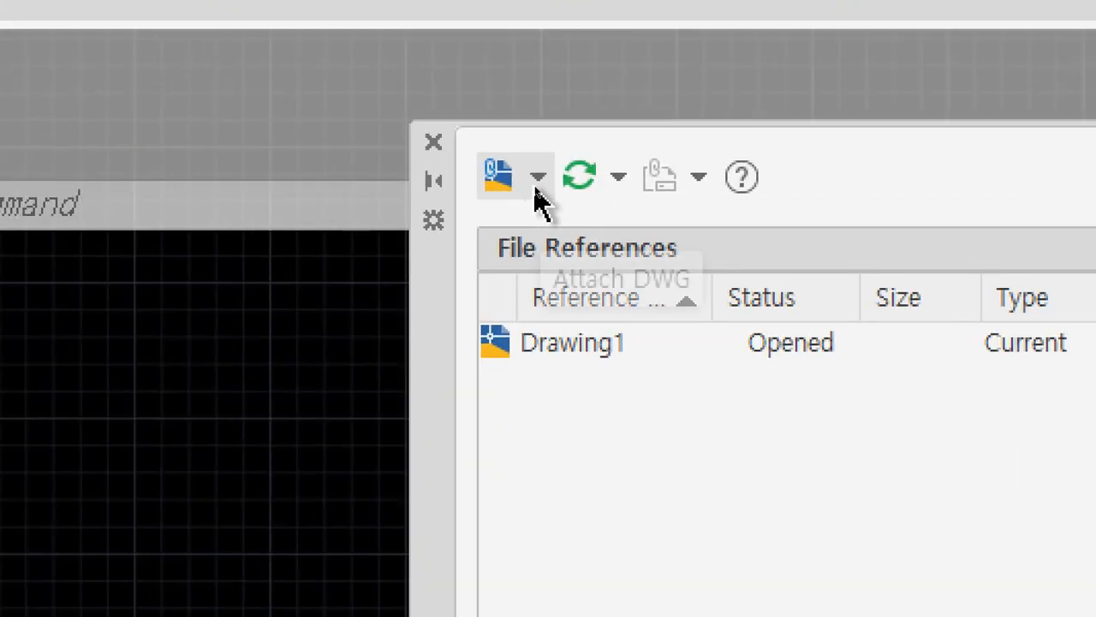
Choose 2023 캐드반 2차.dwg from the 문서 folder on drive D as the DWG reference to attach
click(533, 184)
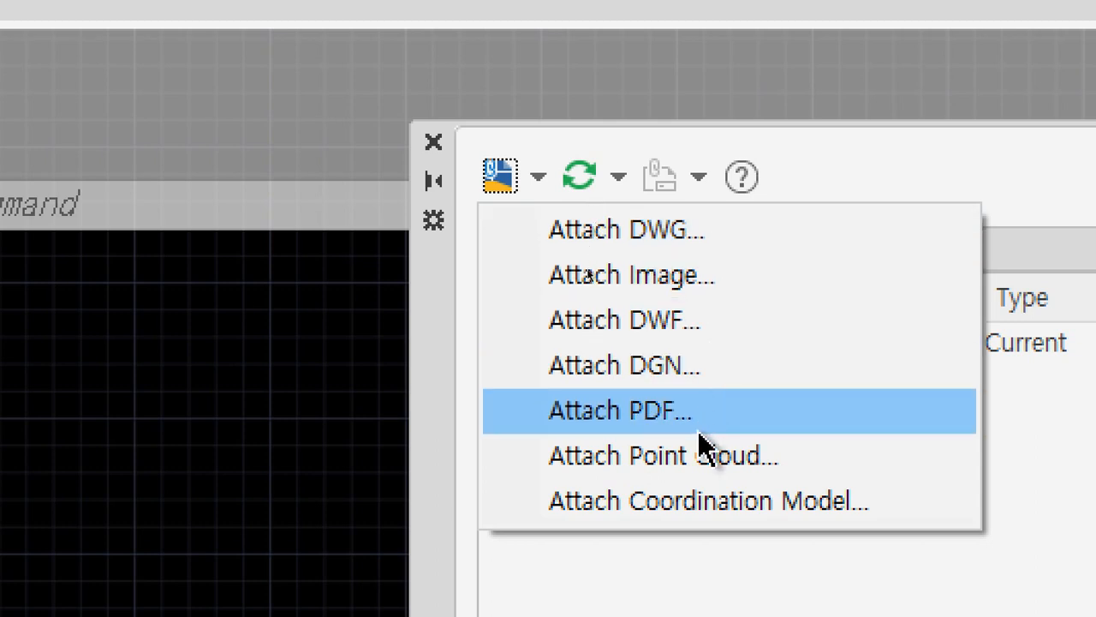
click(713, 236)
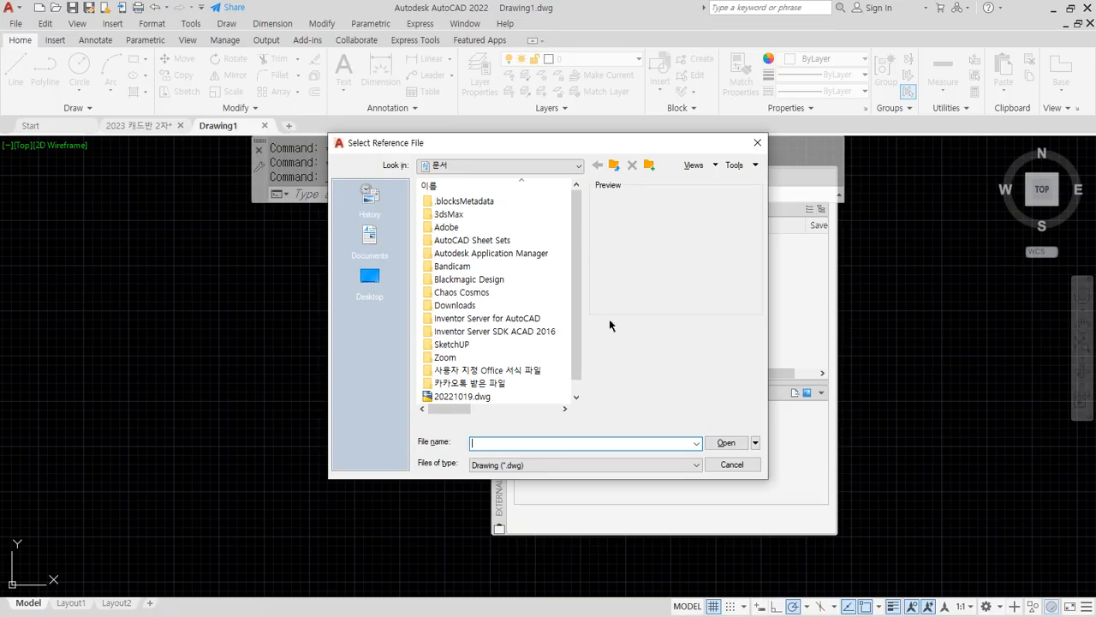
click(482, 397)
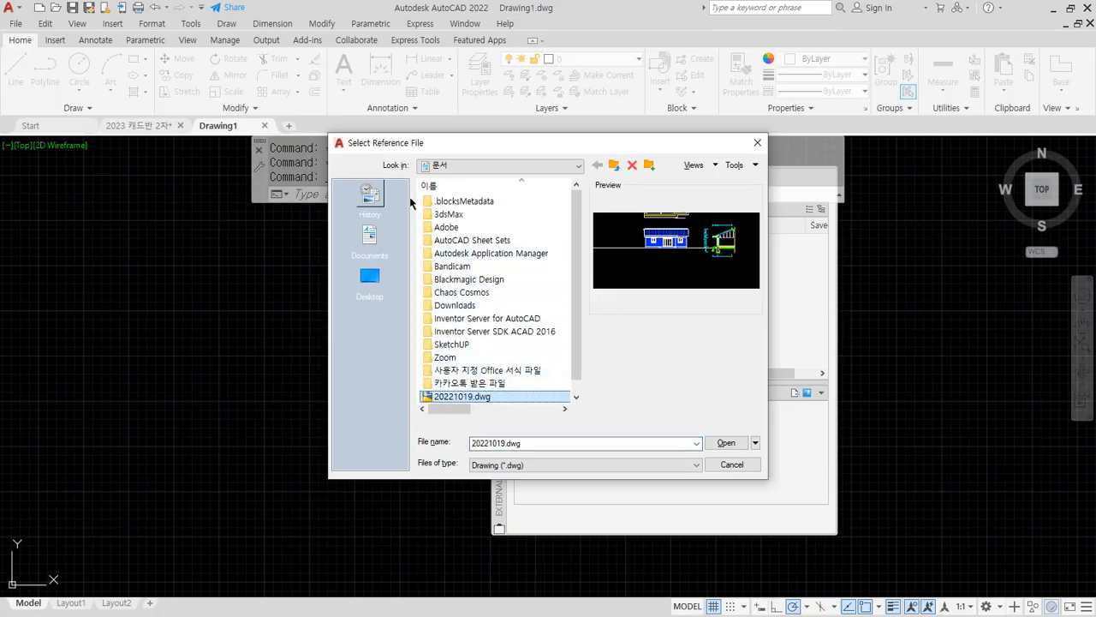
click(488, 165)
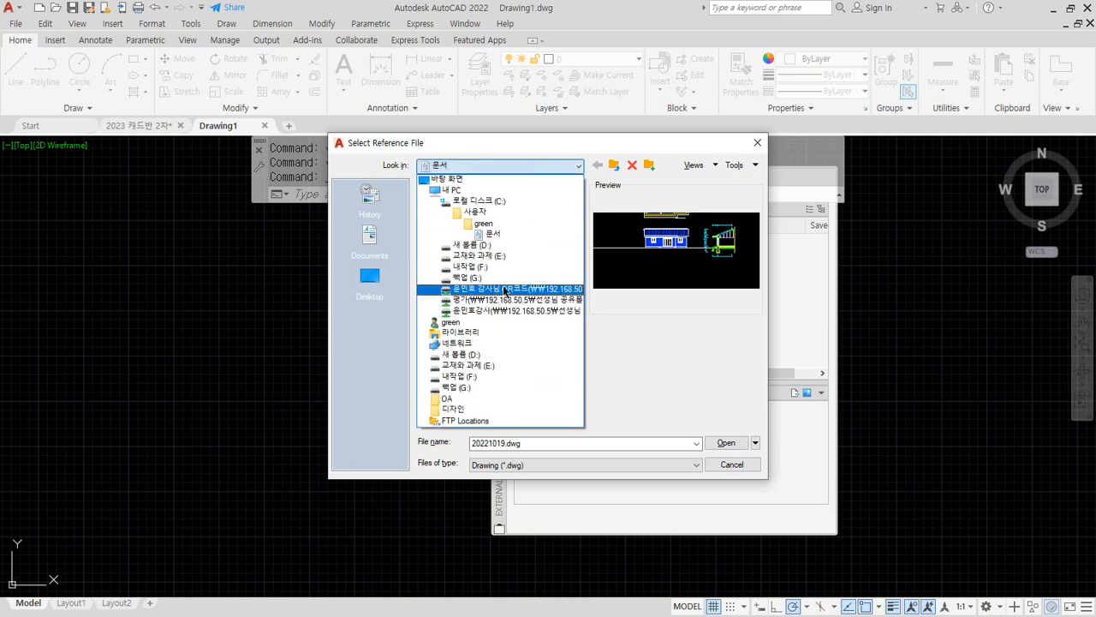
click(479, 245)
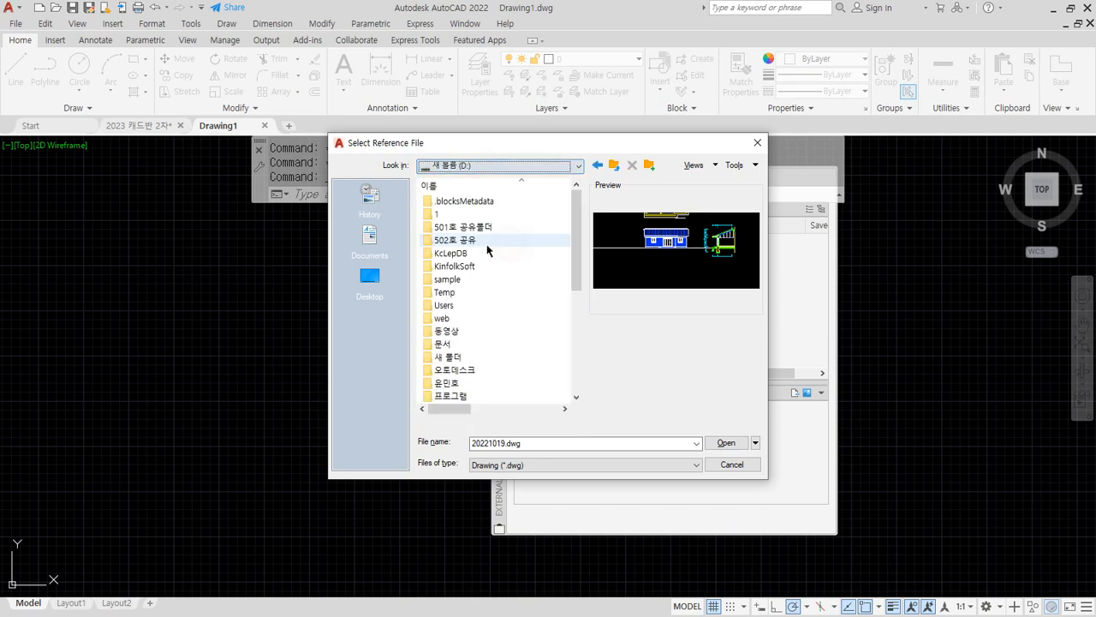
double_click(452, 344)
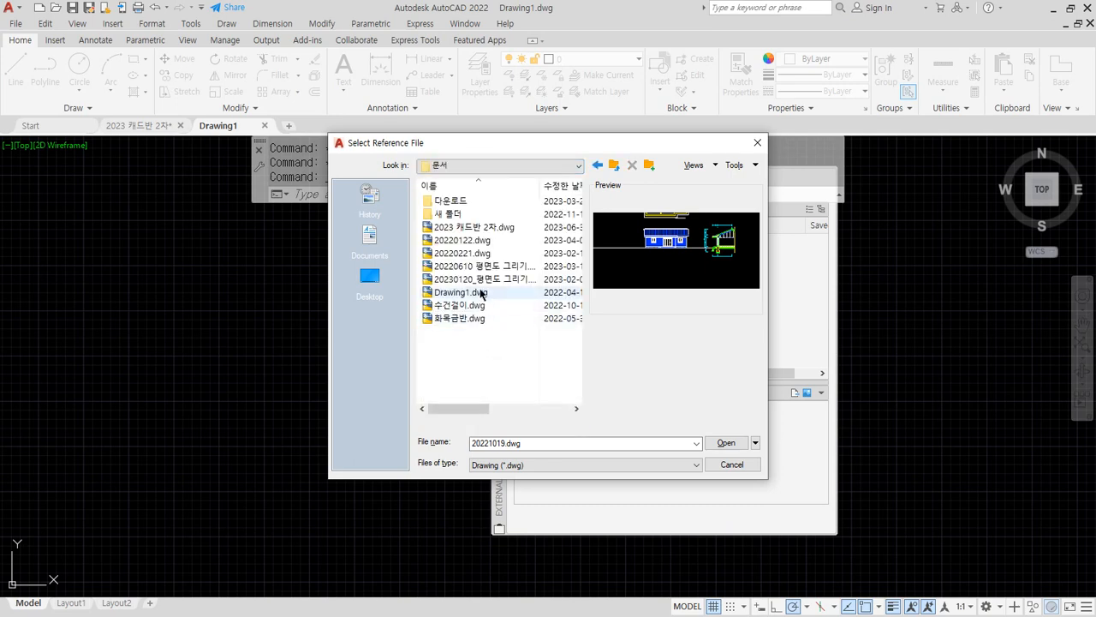
click(462, 227)
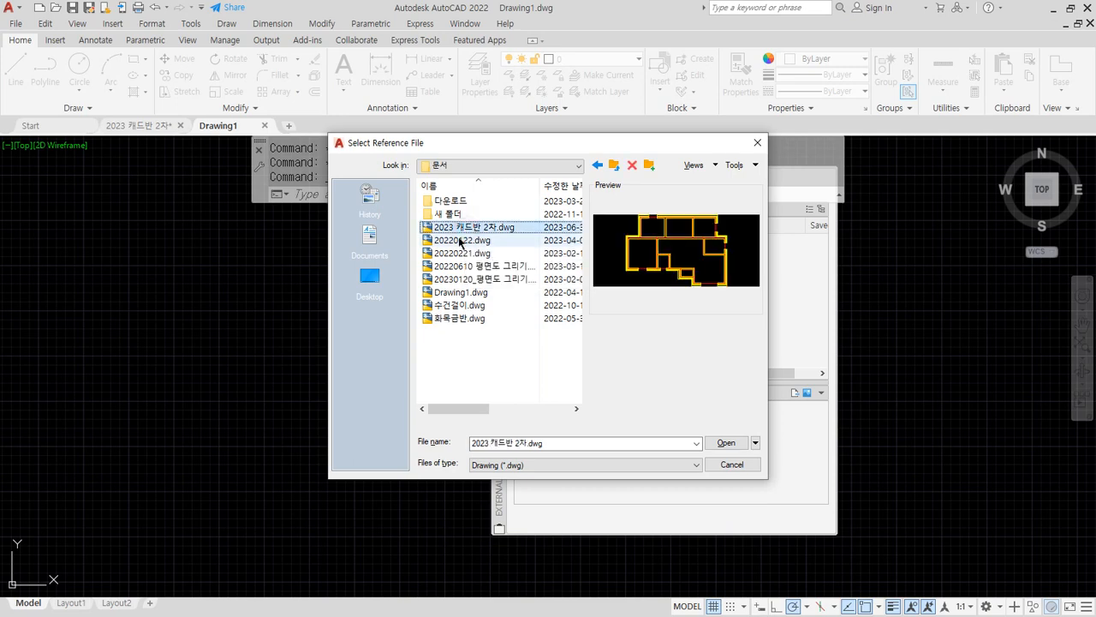
click(726, 442)
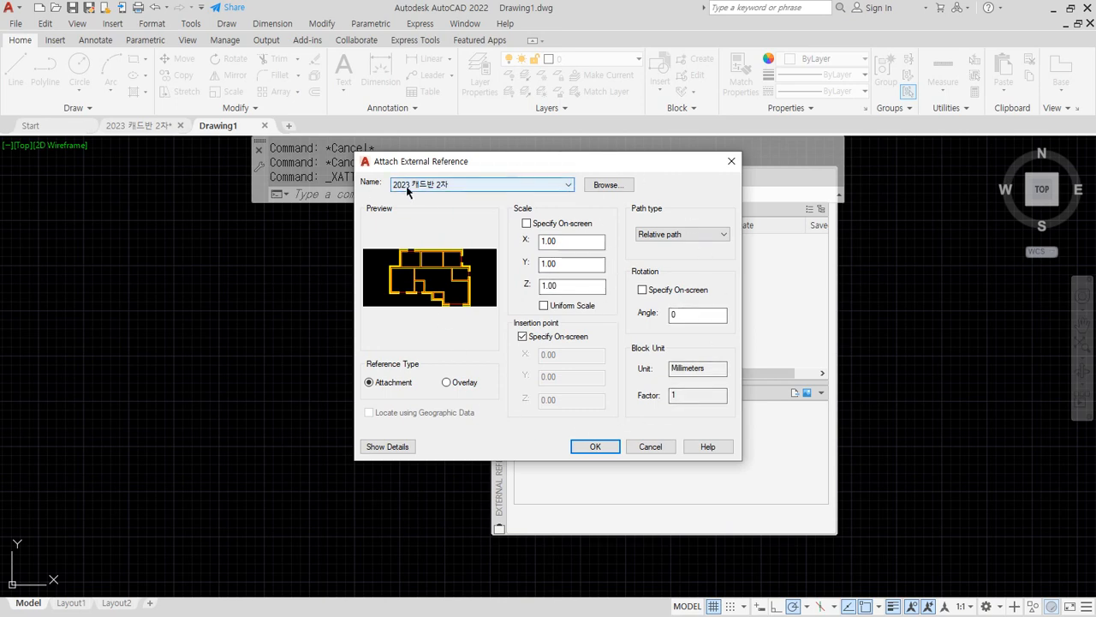
click(605, 186)
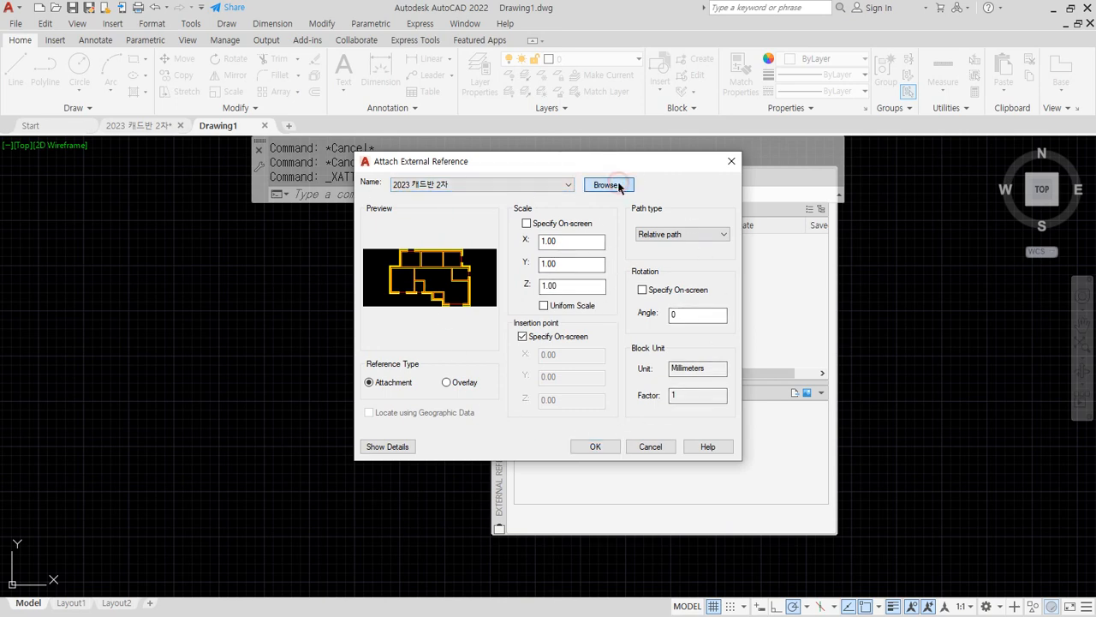
click(459, 281)
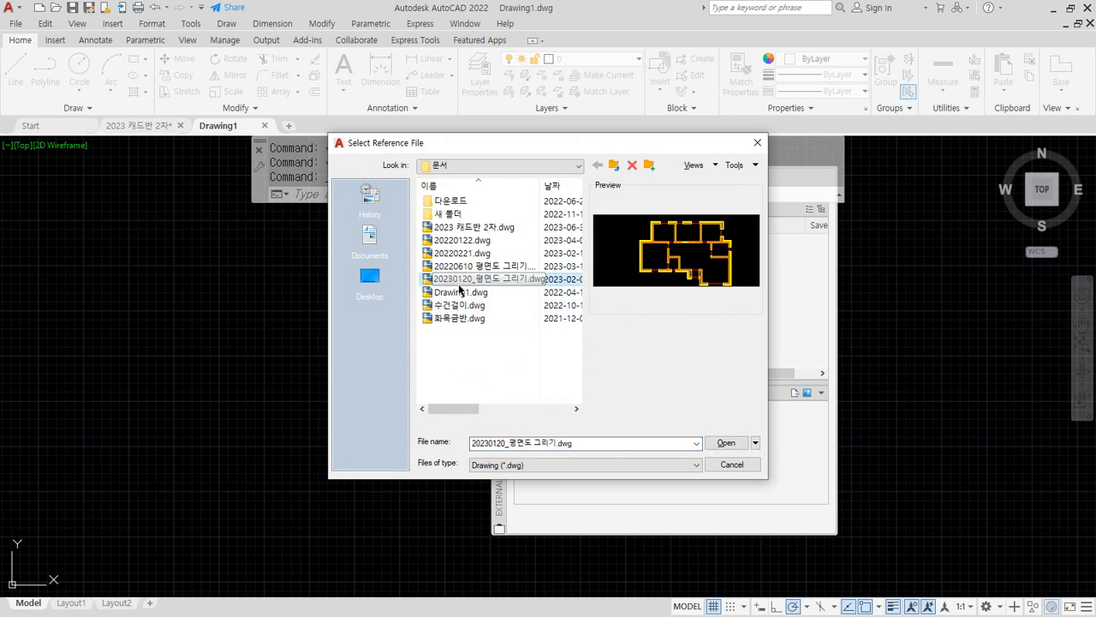
click(460, 267)
click(463, 227)
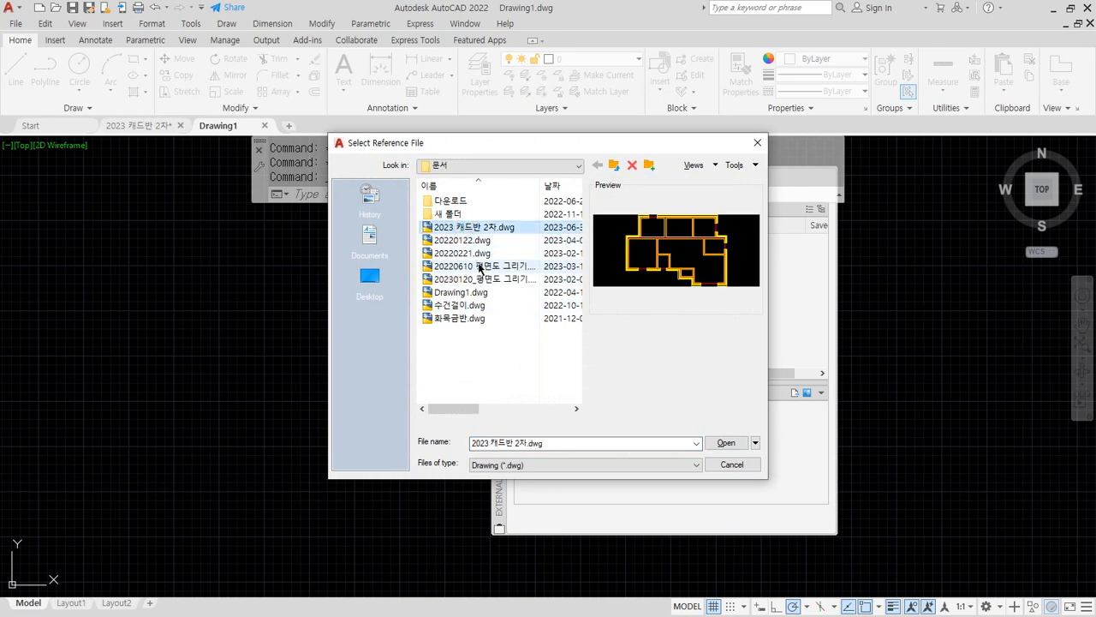
key(Escape)
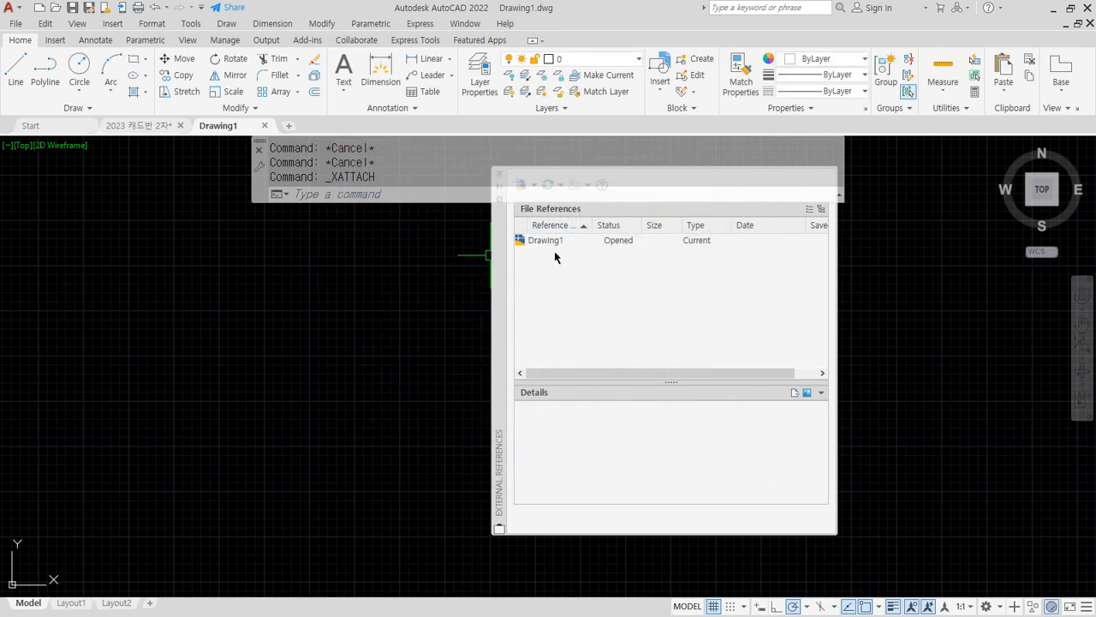
Attach 2023 캐드반 2차.dwg as an external reference with its insertion point at 0,0, and move the External References palette clear of the plan
drag(503, 246, 510, 318)
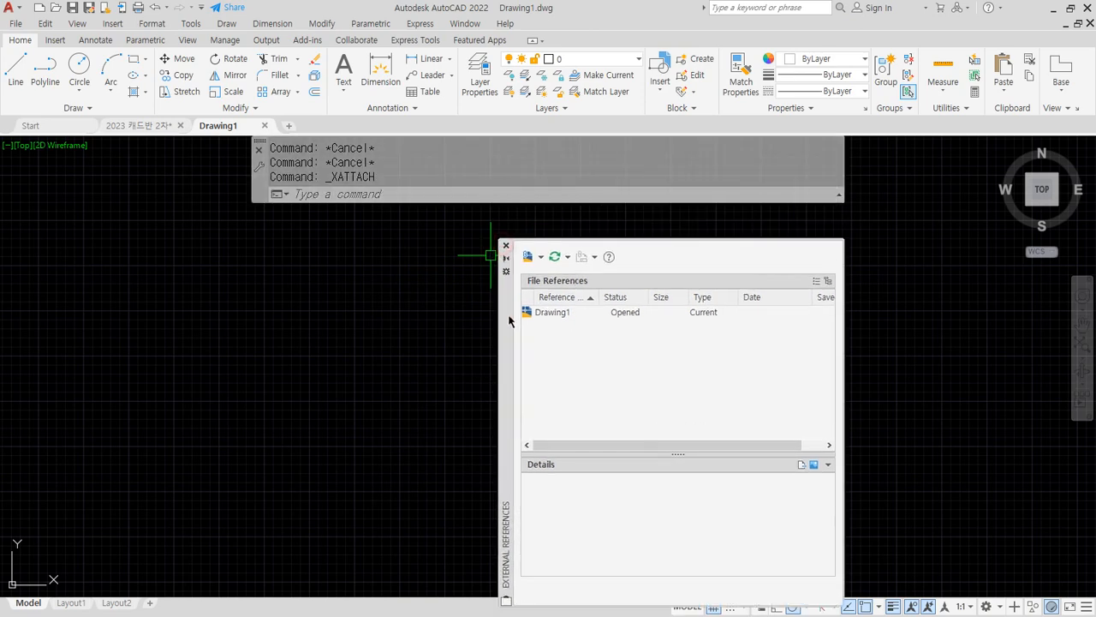
click(531, 258)
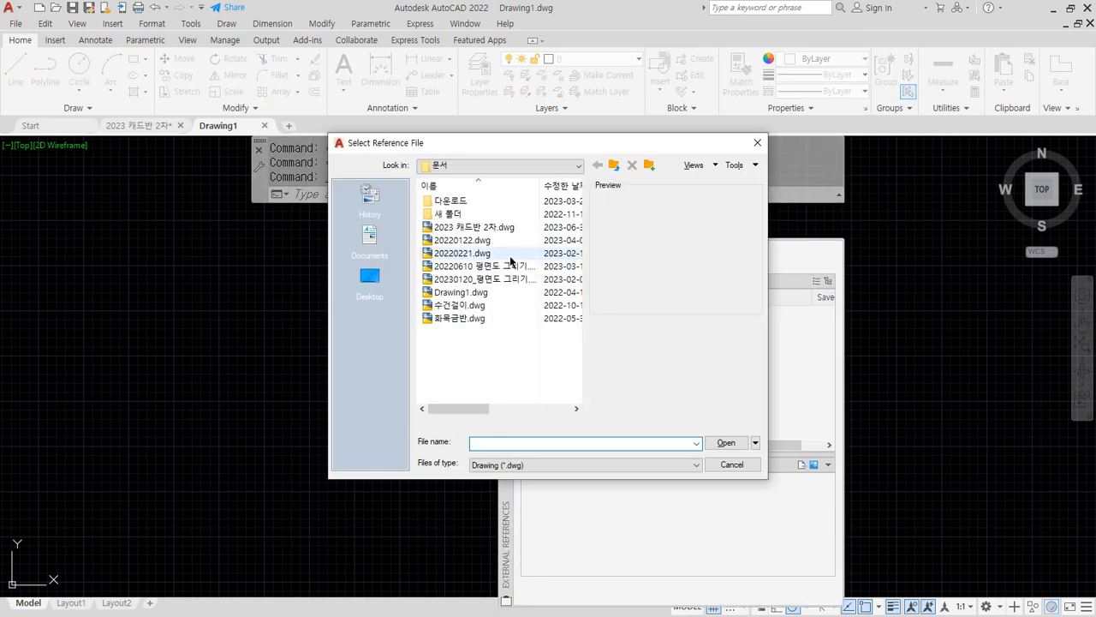
double_click(474, 228)
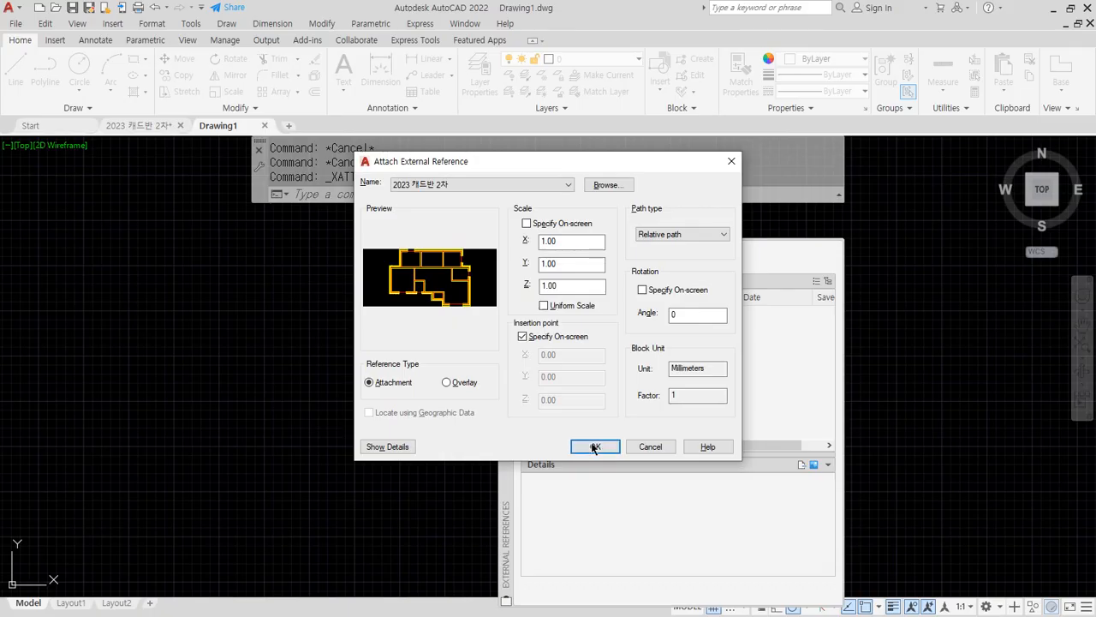
click(857, 520)
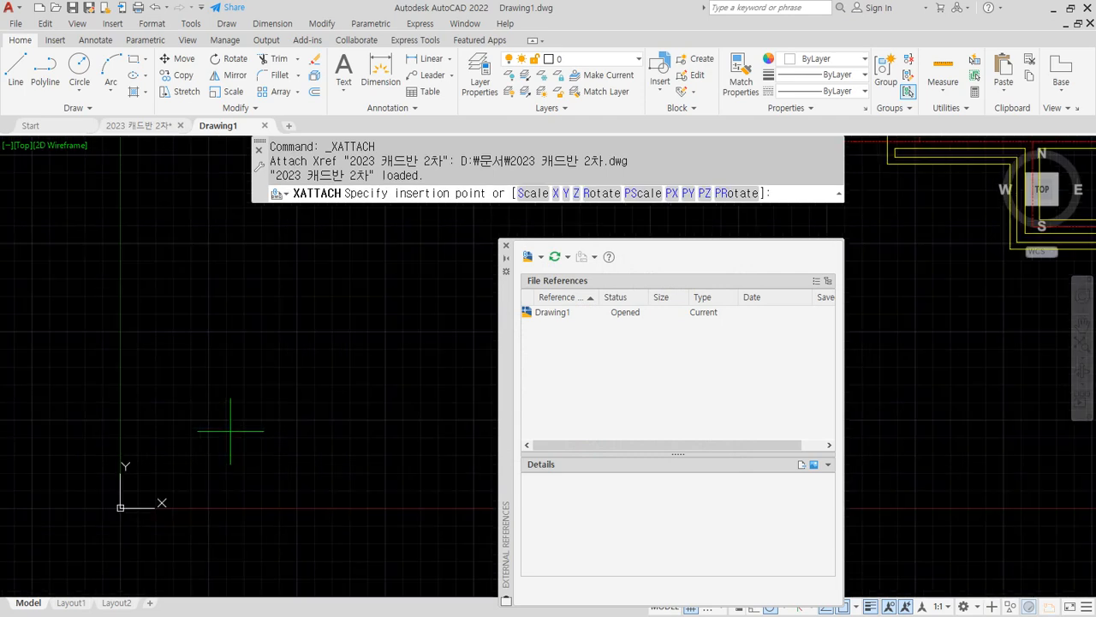
scroll(192, 427, down, 3)
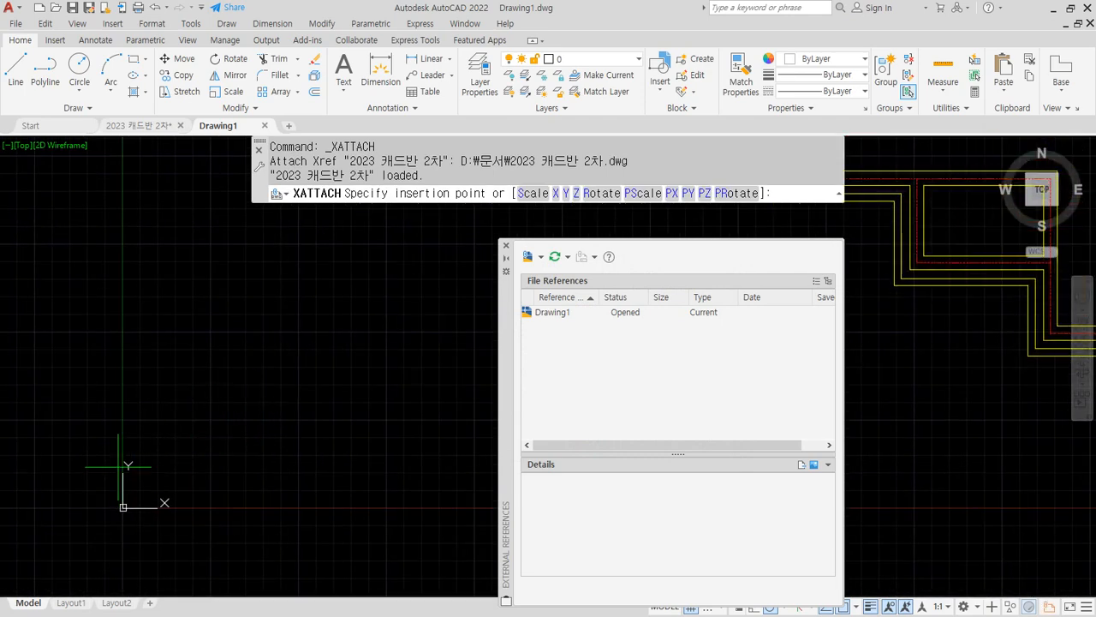
text(0,0)
key(Return)
scroll(171, 411, down, 3)
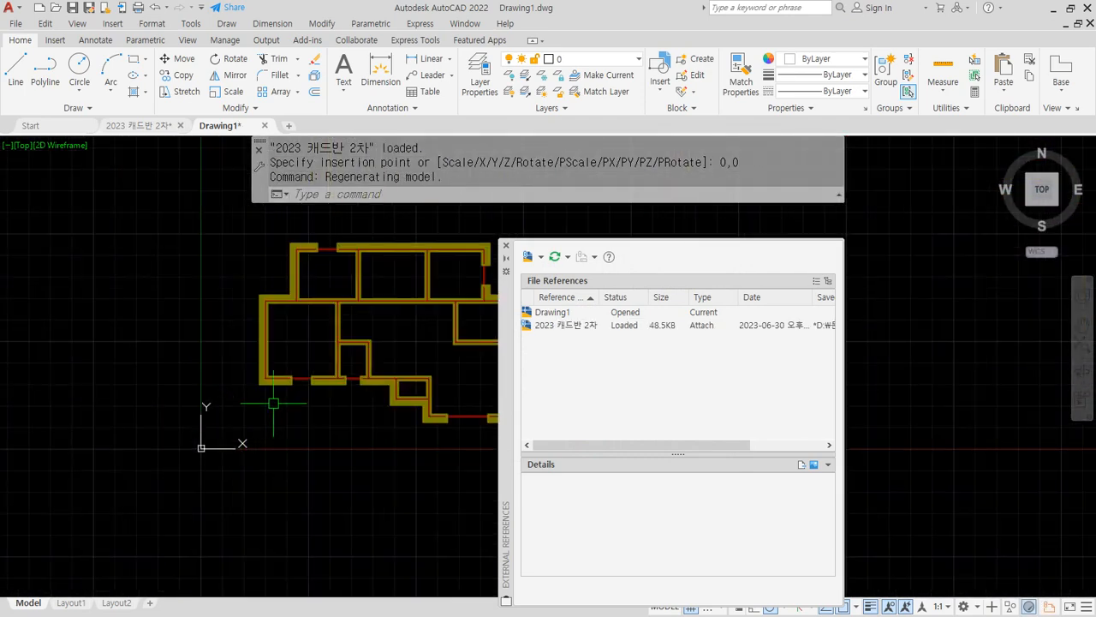
scroll(251, 372, up, 2)
scroll(291, 411, down, 2)
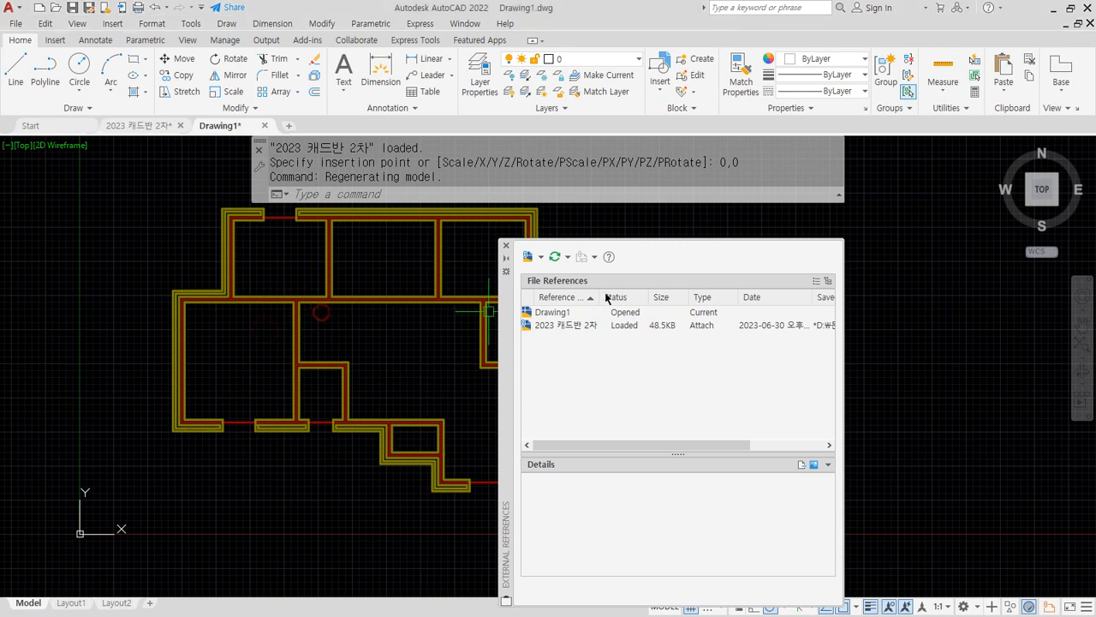
mouse_move(514, 327)
mouse_down()
mouse_move(611, 259)
mouse_move(939, 269)
mouse_up()
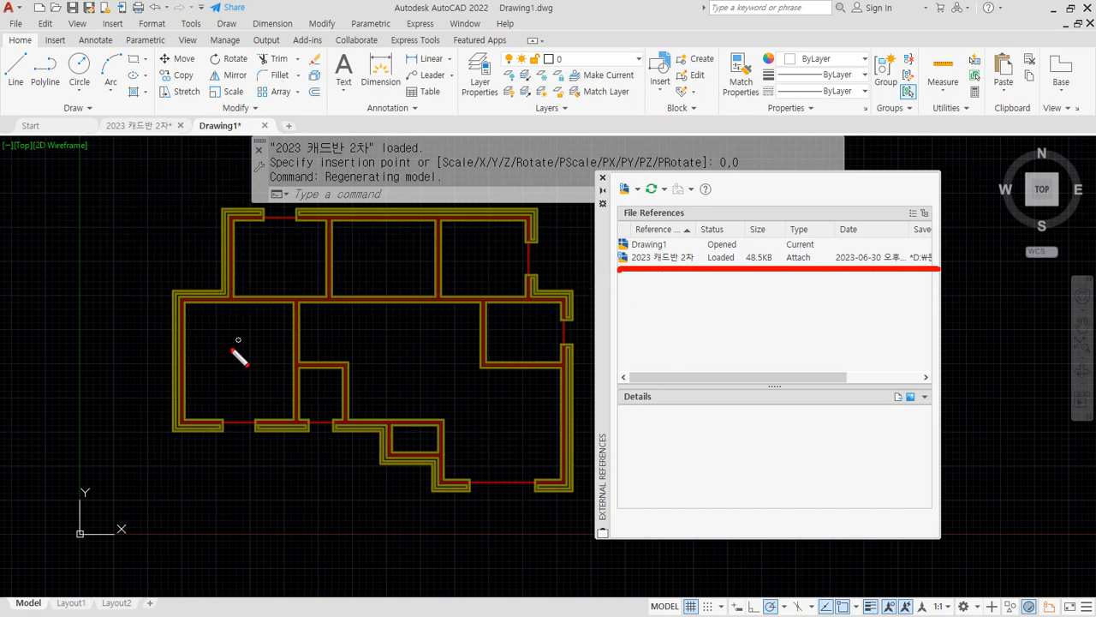
Examine the walls in the original 2023 캐드반 2차 drawing, then return to Drawing1 to compare them with the attached reference
mouse_move(181, 354)
mouse_down()
mouse_move(298, 304)
mouse_move(182, 343)
mouse_up()
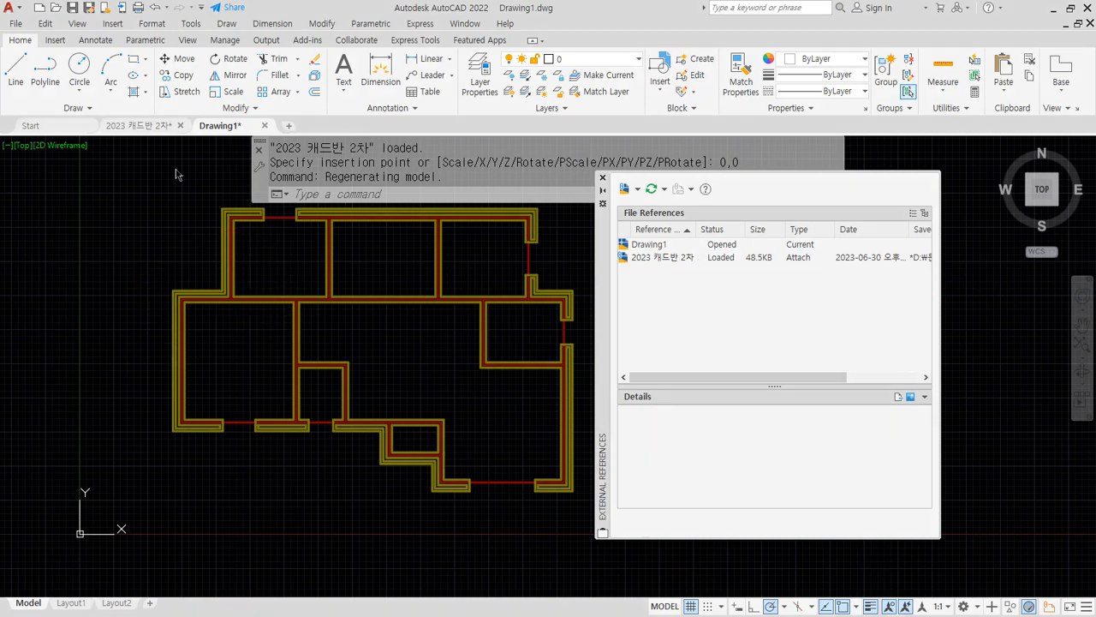
click(141, 125)
scroll(398, 297, up, 3)
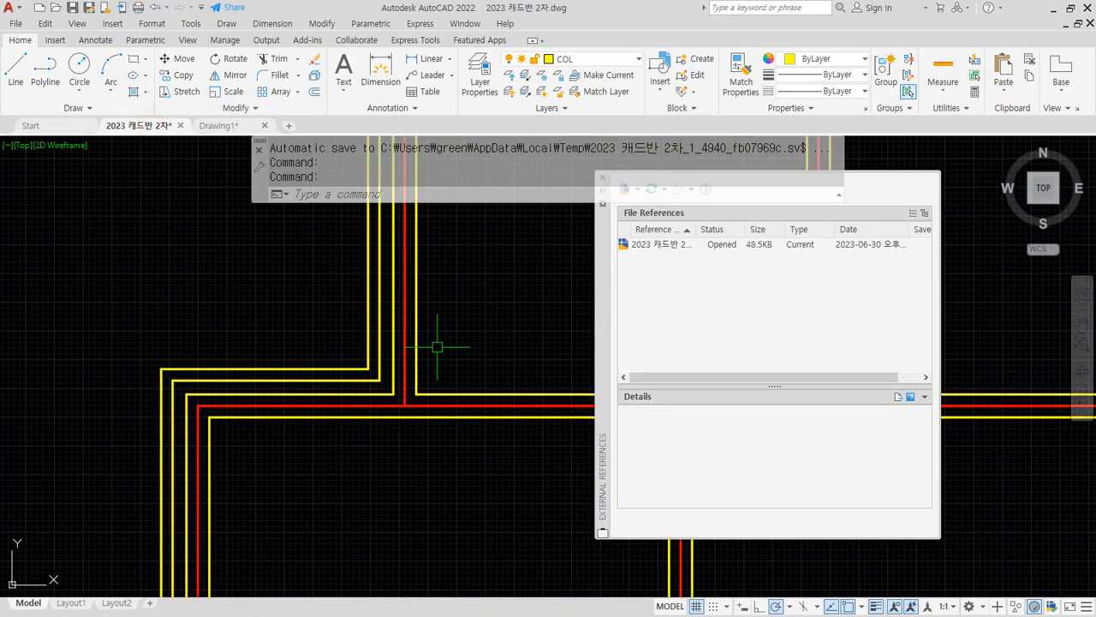
click(219, 125)
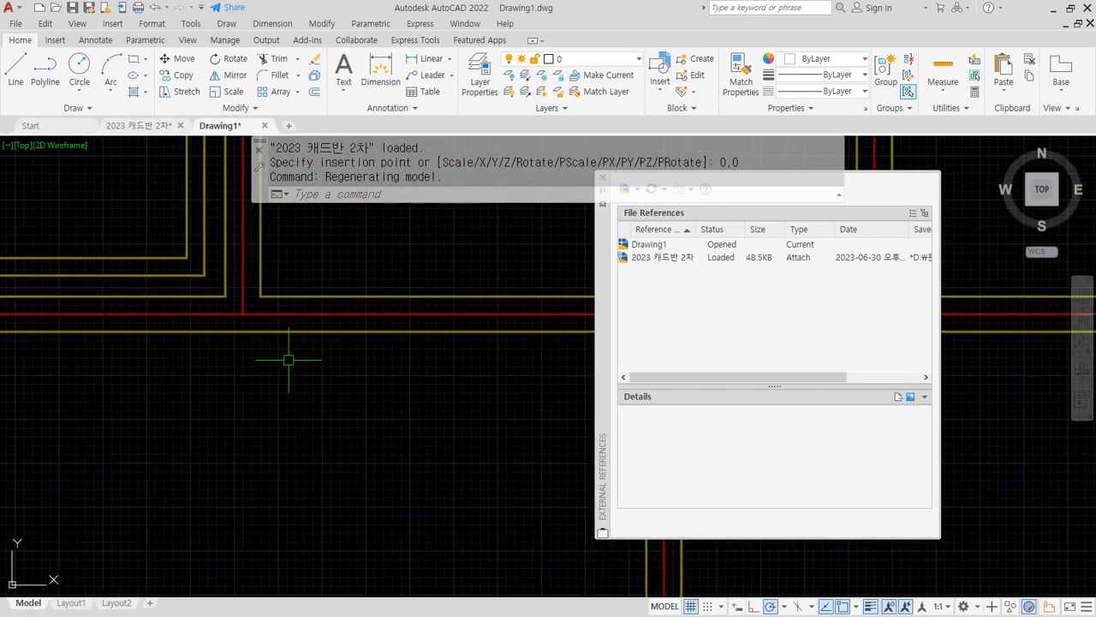
Select the attached floor plan to inspect its reference details, and clear the selection
scroll(257, 371, down, 5)
click(318, 392)
click(215, 322)
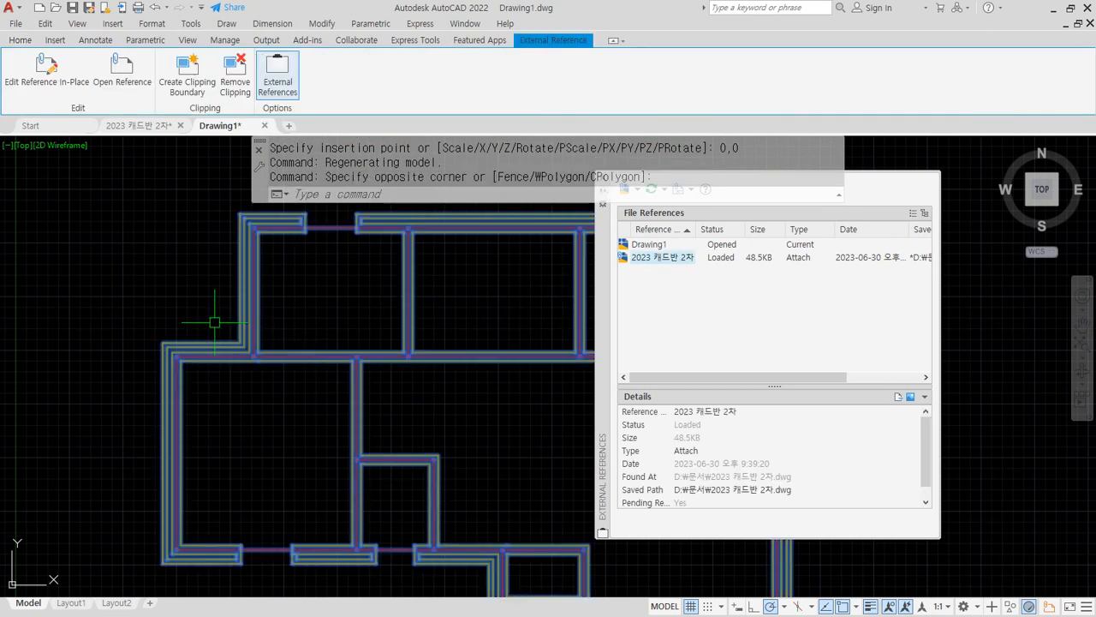
key(Escape)
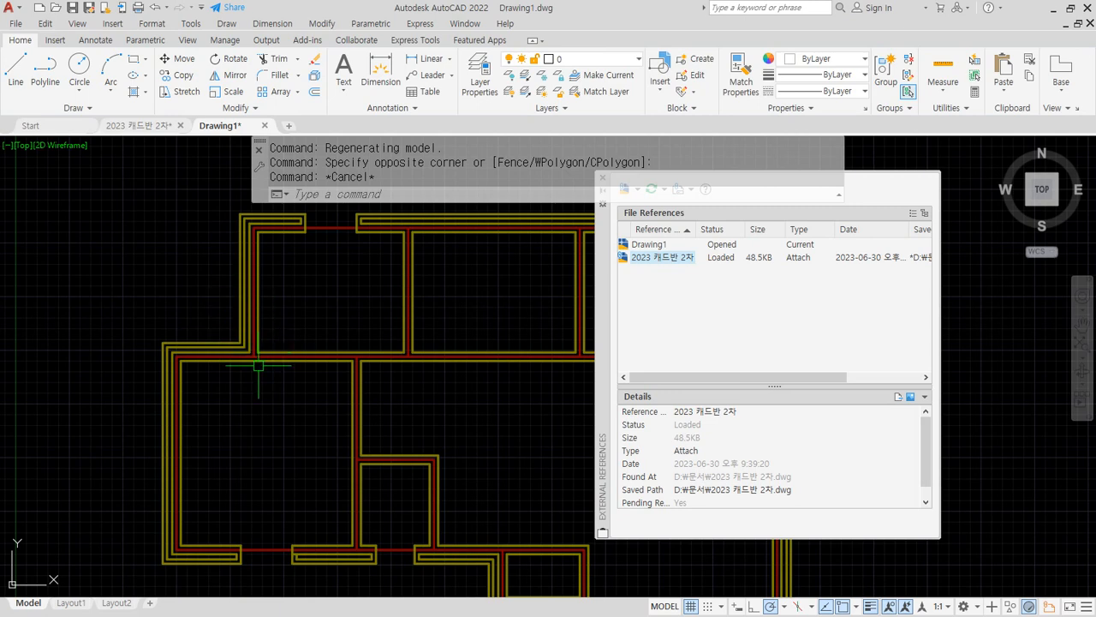
mouse_move(272, 387)
mouse_down()
mouse_move(190, 343)
mouse_move(203, 402)
mouse_move(291, 370)
mouse_move(225, 329)
mouse_move(192, 382)
mouse_move(273, 387)
mouse_up()
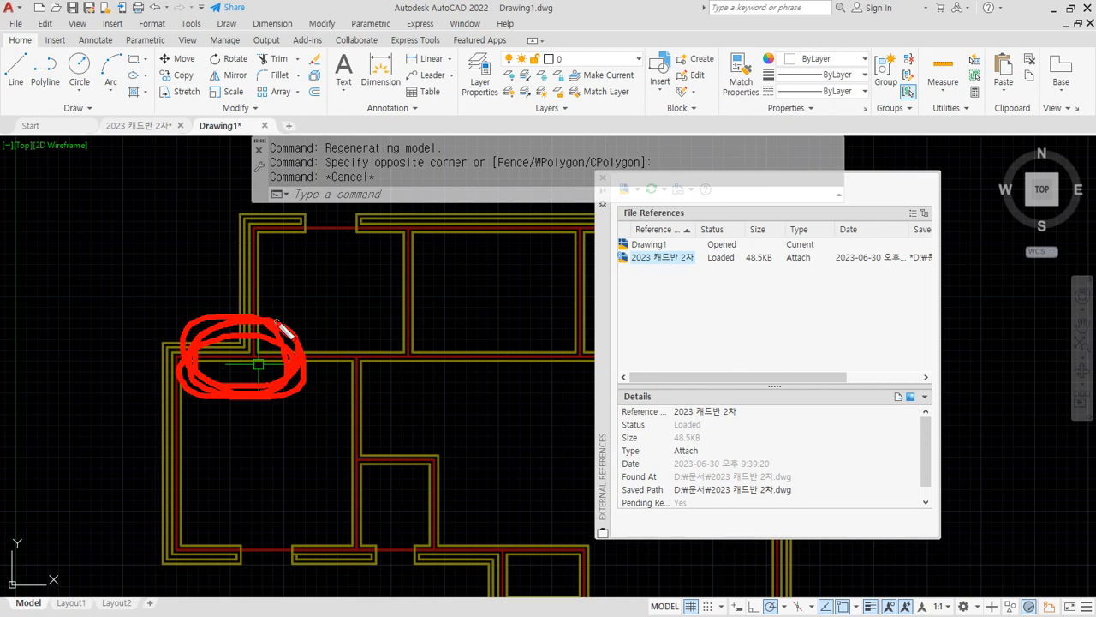
Window-select the stepped corner walls of the attached floor plan to check how the reference selects, and clear the selection
key(Escape)
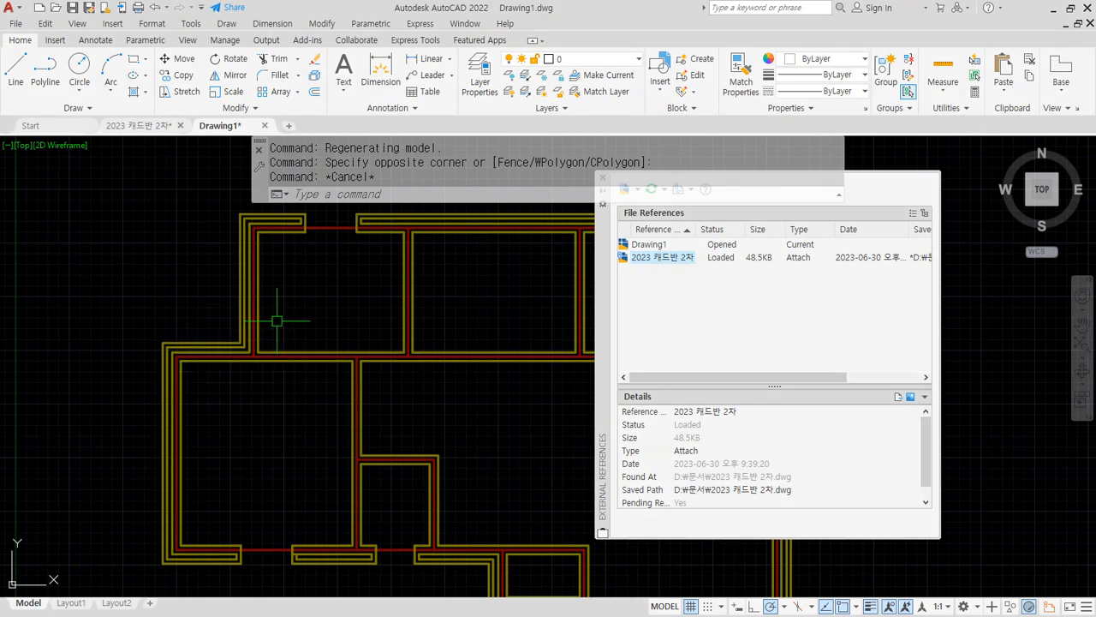
click(257, 381)
click(159, 311)
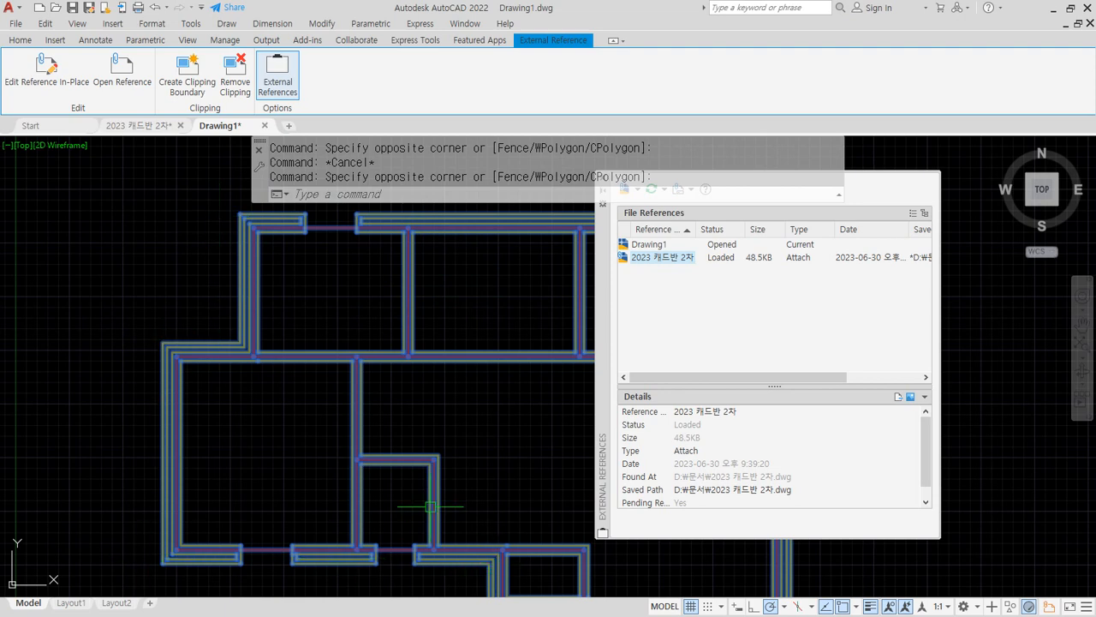
key(Escape)
Bring the whole attached plan into view, select it through its outer corner wall to inspect it, and deselect it
middle_drag(355, 418, 198, 385)
scroll(198, 384, down, 2)
scroll(198, 385, up, 2)
middle_drag(160, 447, 291, 372)
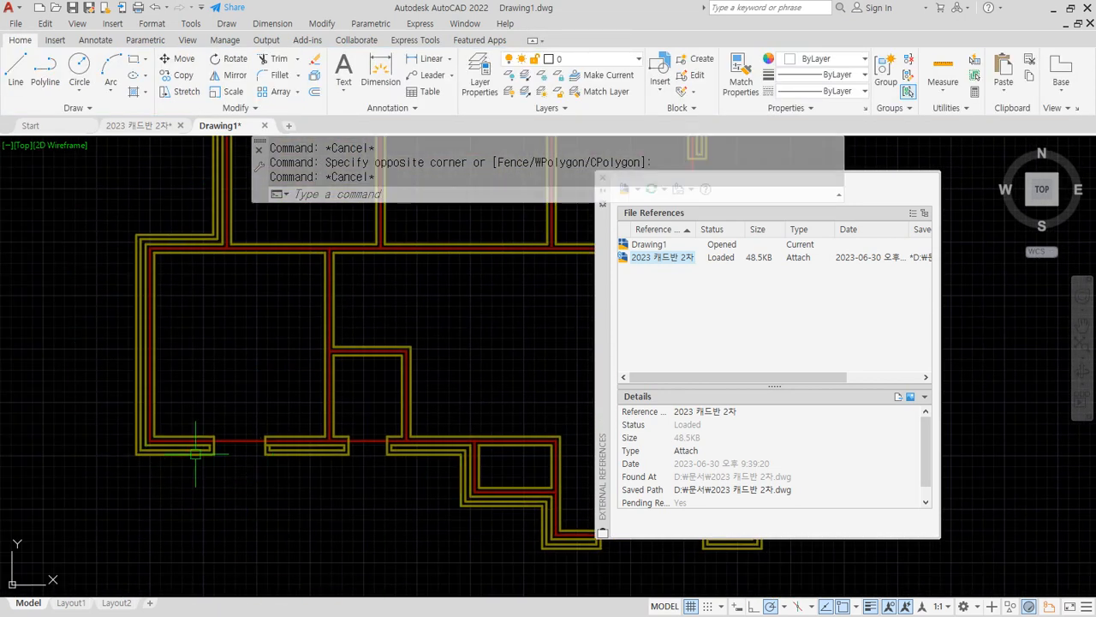
scroll(385, 387, down, 2)
click(267, 285)
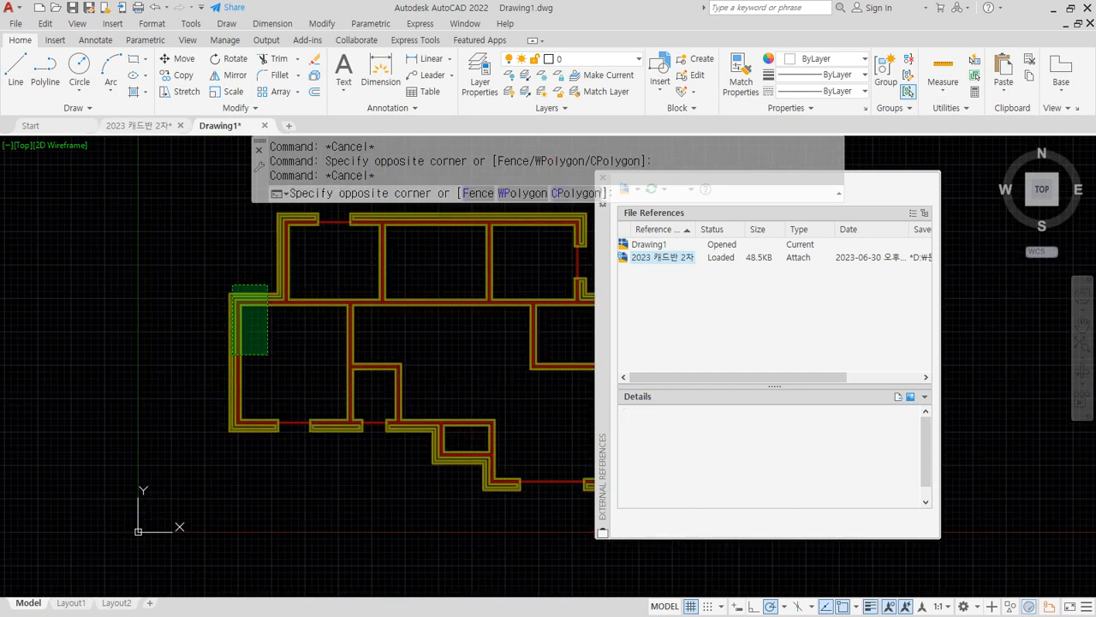
click(232, 355)
middle_drag(292, 356, 231, 386)
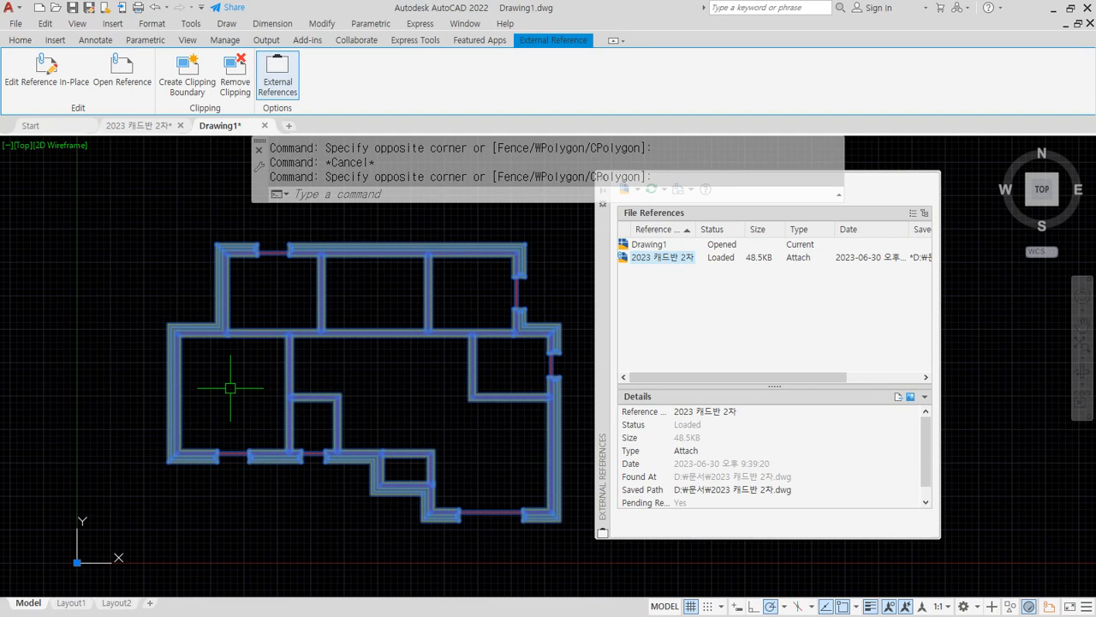
key(Escape)
key(Escape)
key(Escape)
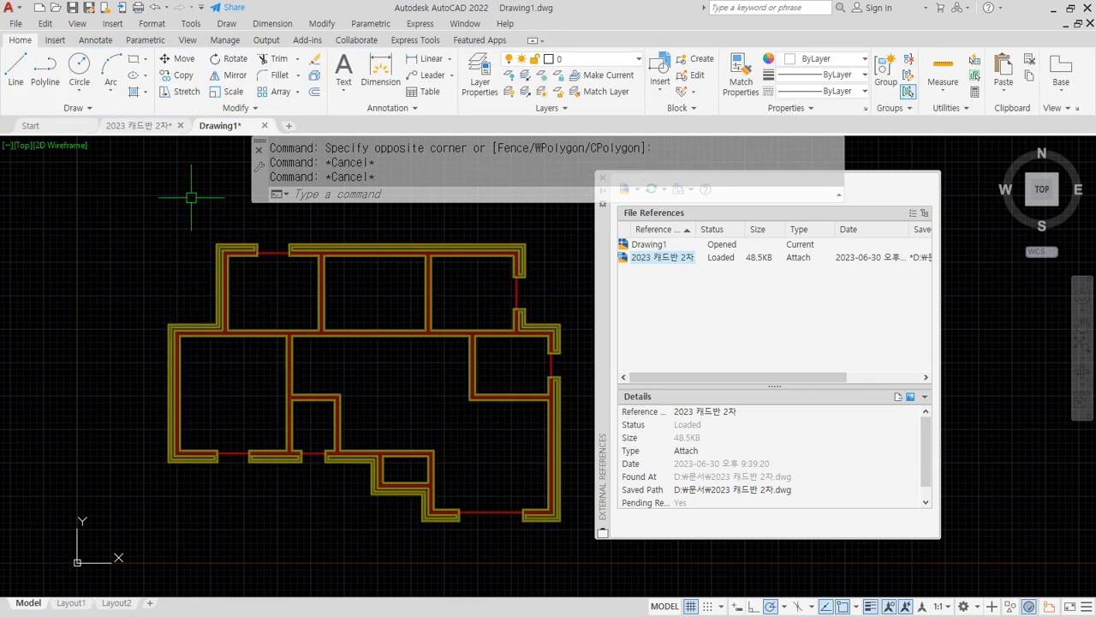
In the source drawing 2023 캐드반 2차, draw a circle with a radius of about 1325 in the central room and save the file
click(156, 129)
scroll(331, 375, down, 4)
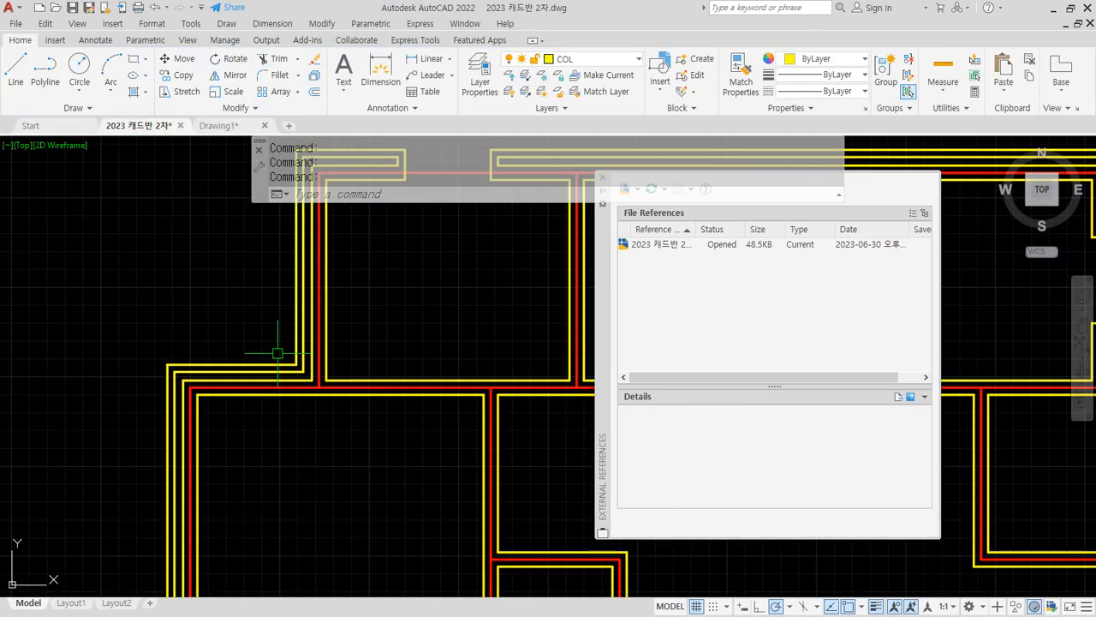
scroll(332, 374, up, 3)
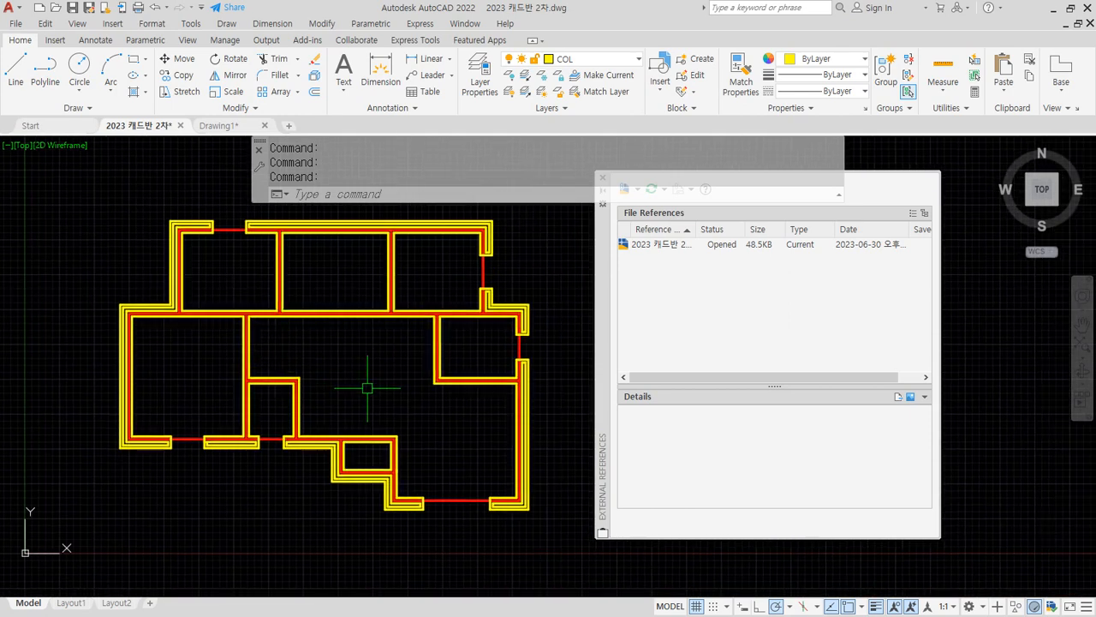
text(c)
key(Return)
click(356, 374)
click(357, 412)
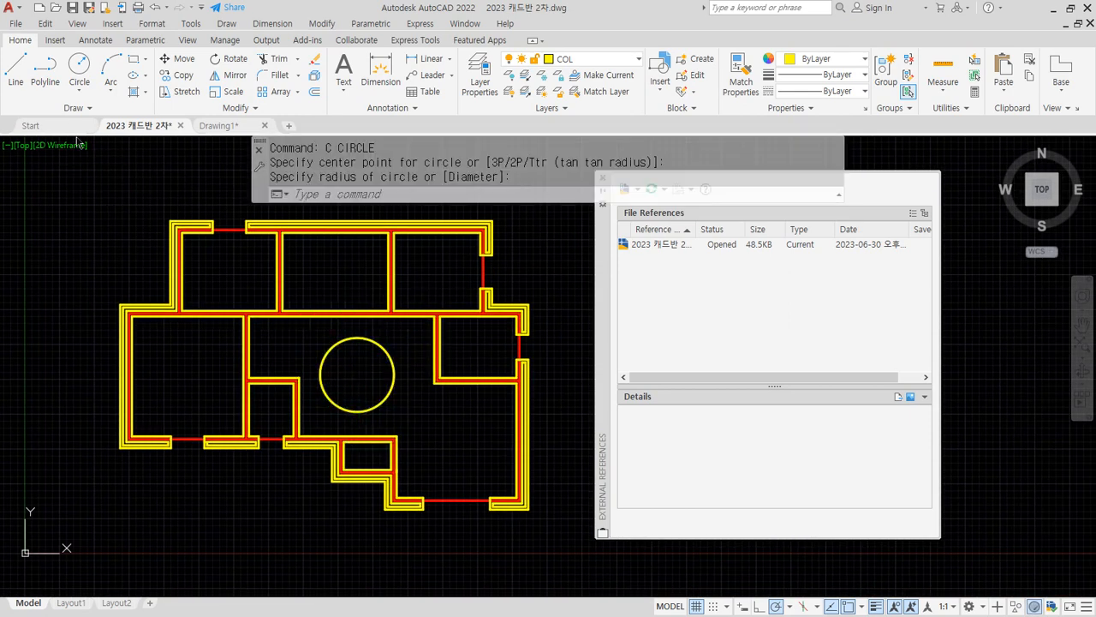
click(72, 9)
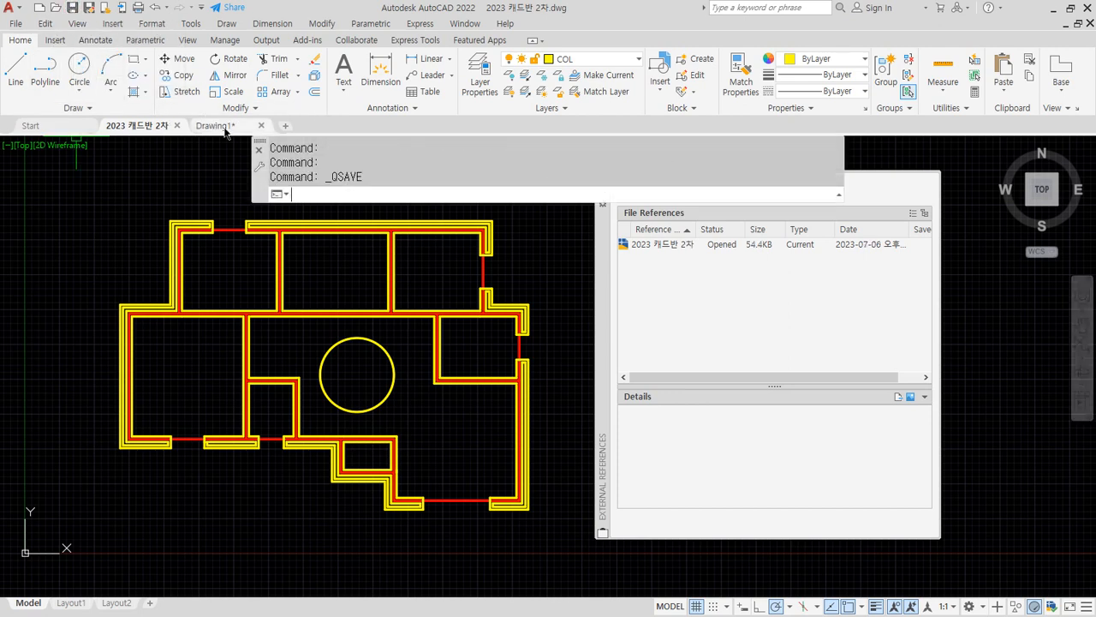
Return to Drawing1 and widen the Status column of the file references to read the modified reference's full status
click(225, 127)
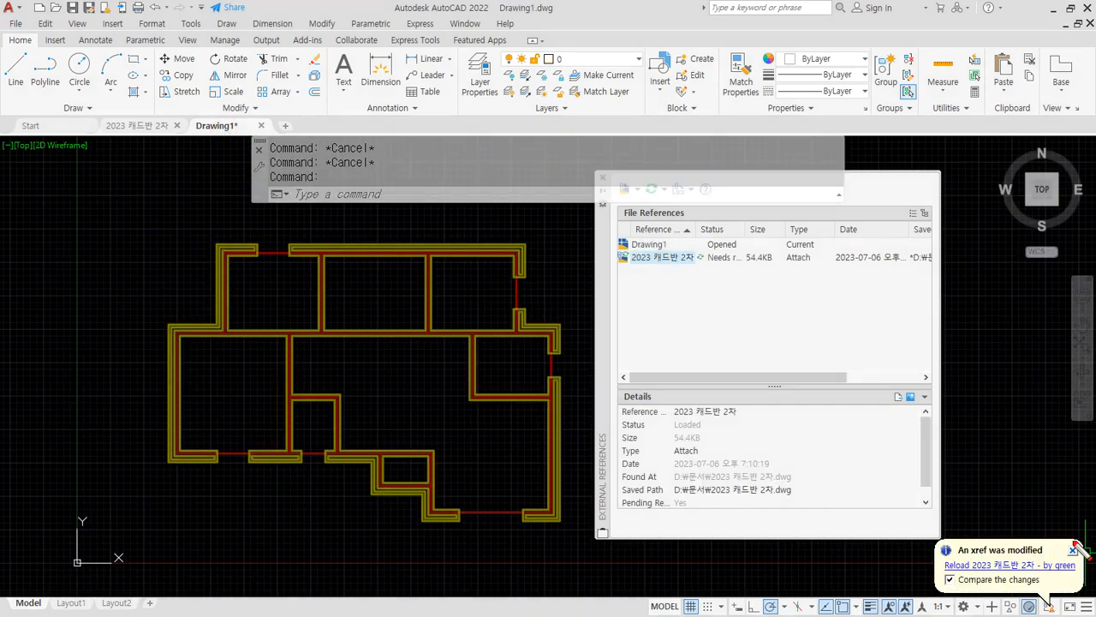
mouse_move(1032, 530)
mouse_down()
mouse_move(923, 577)
mouse_move(1030, 544)
mouse_up()
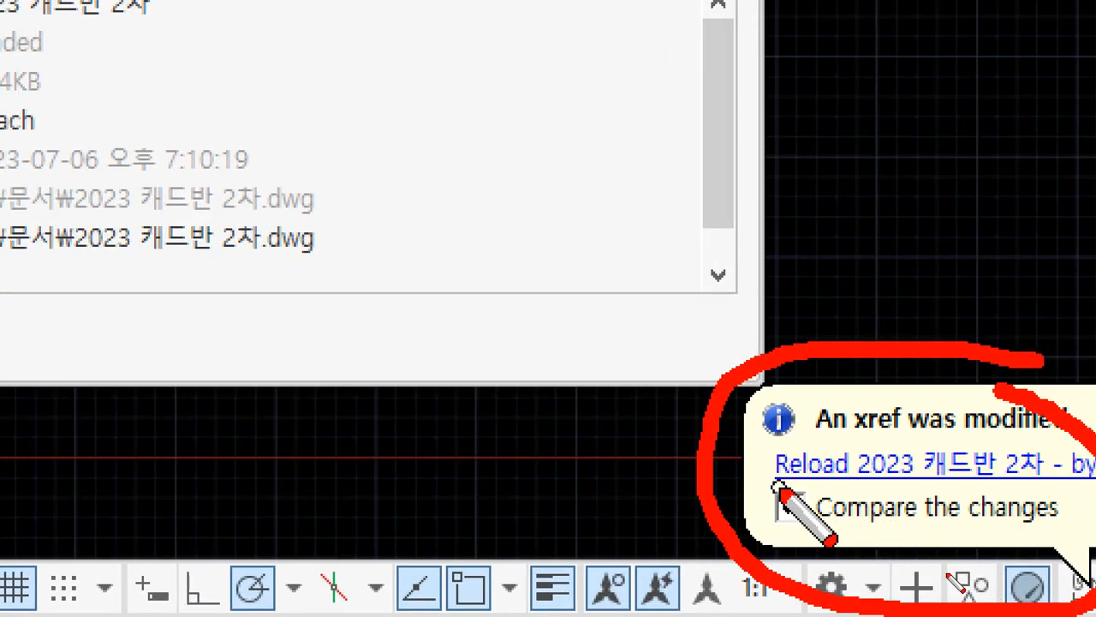
drag(775, 485, 1021, 487)
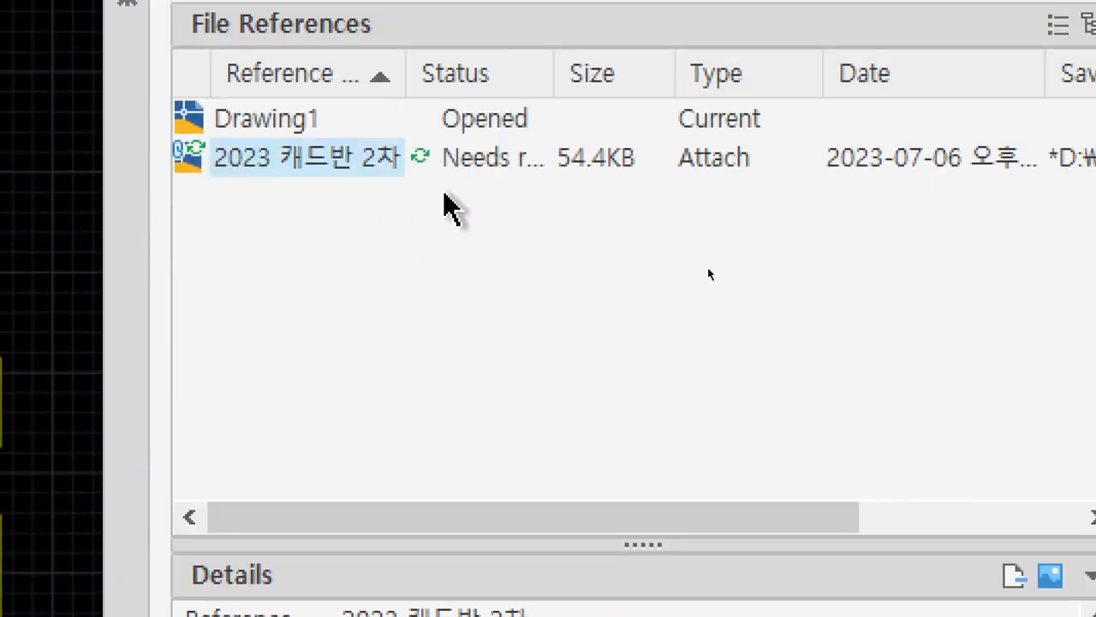
drag(557, 75, 660, 71)
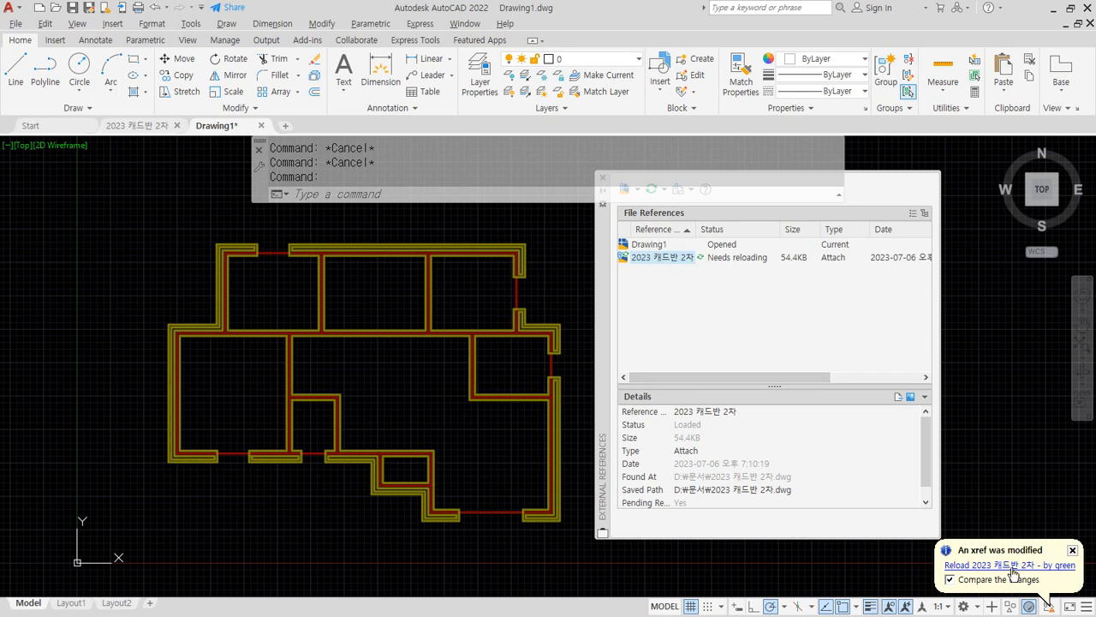
Reload the modified reference 2023 캐드반 2차 with Compare the changes enabled, and leave nothing selected
click(1013, 572)
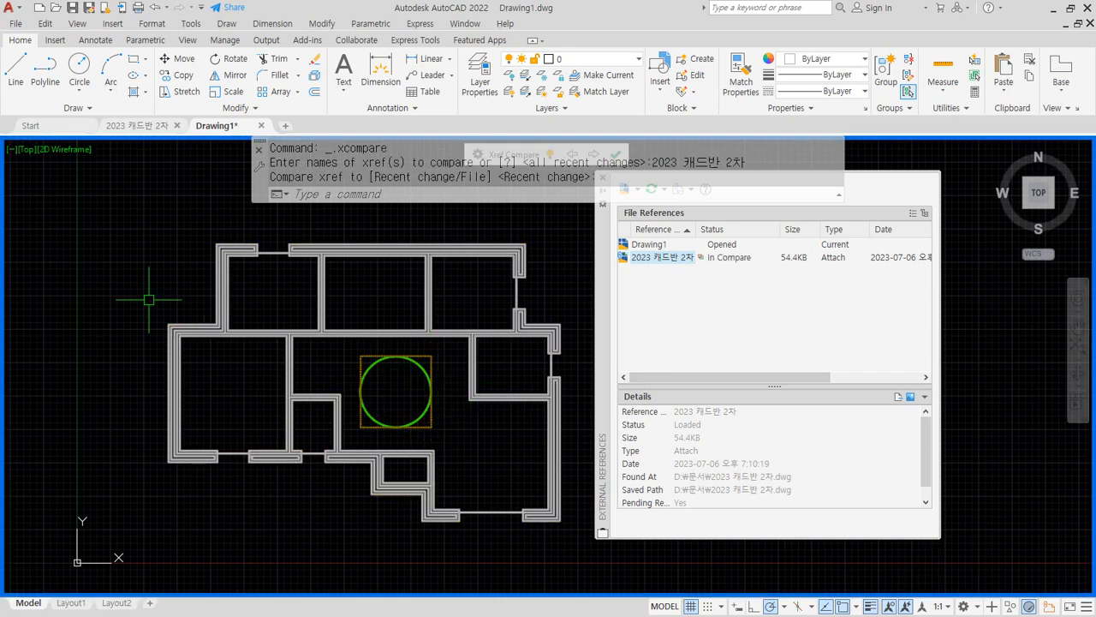
click(57, 255)
key(Escape)
mouse_move(423, 454)
mouse_down()
mouse_move(325, 368)
mouse_move(447, 456)
mouse_move(432, 344)
mouse_move(426, 431)
mouse_up()
key(Escape)
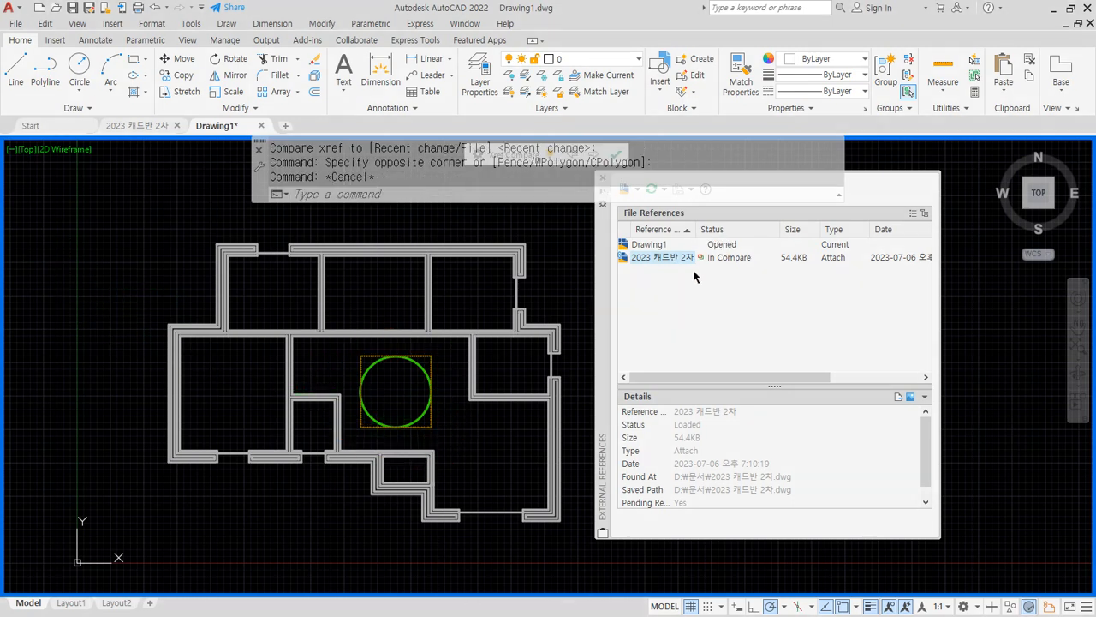
Switch to the source drawing 2023 캐드반 2차, erase the circle in the central room, and save the file
click(137, 125)
key(ctrl+s)
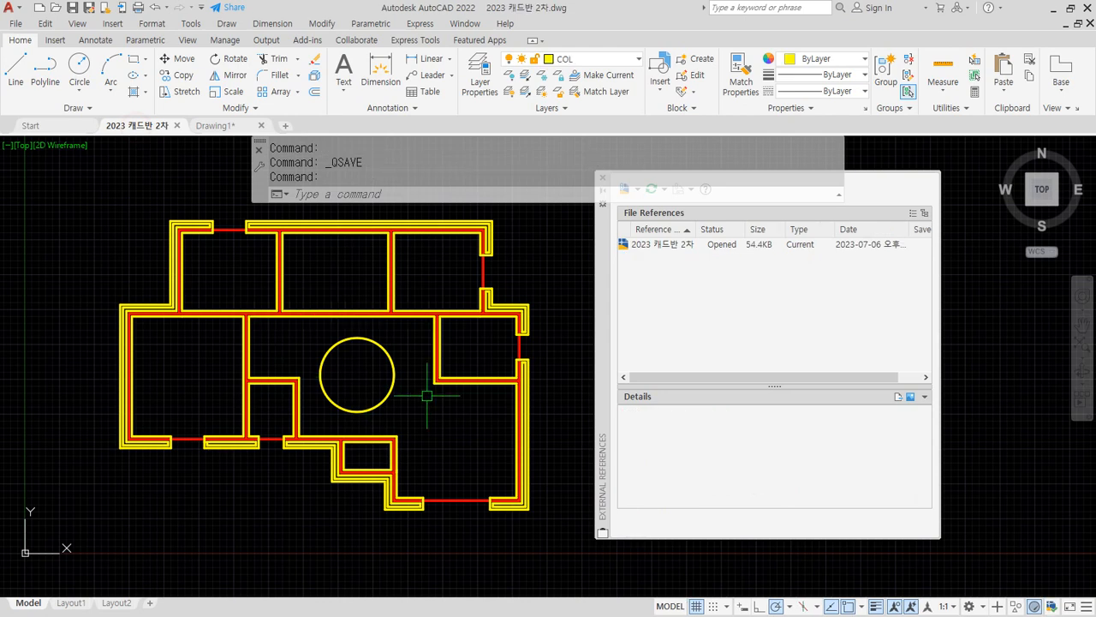
click(390, 387)
text(e)
key(Return)
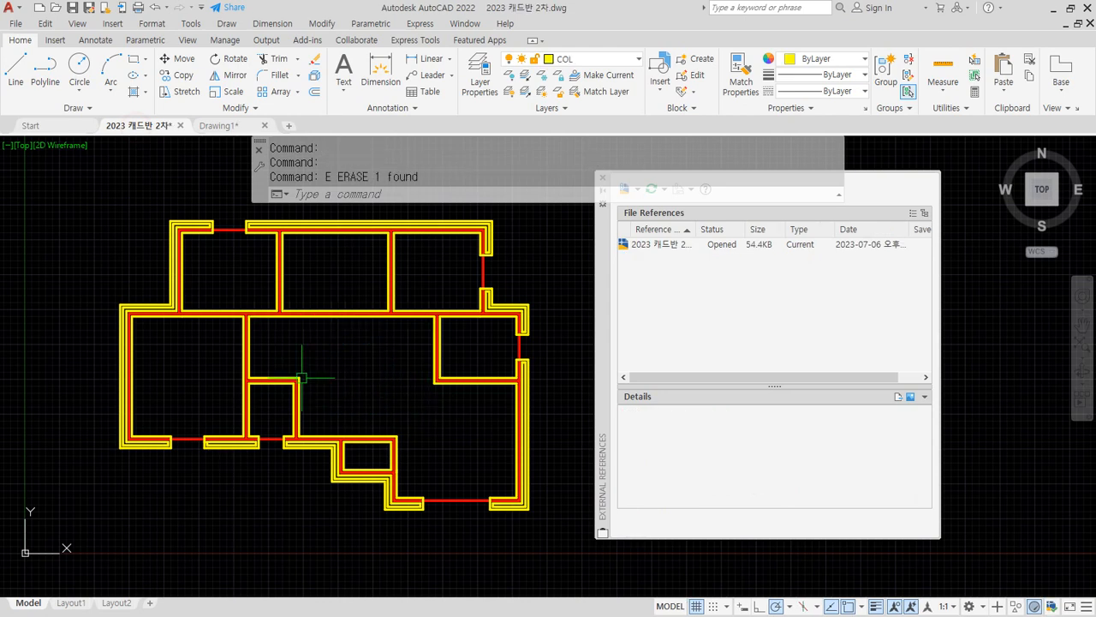
click(72, 6)
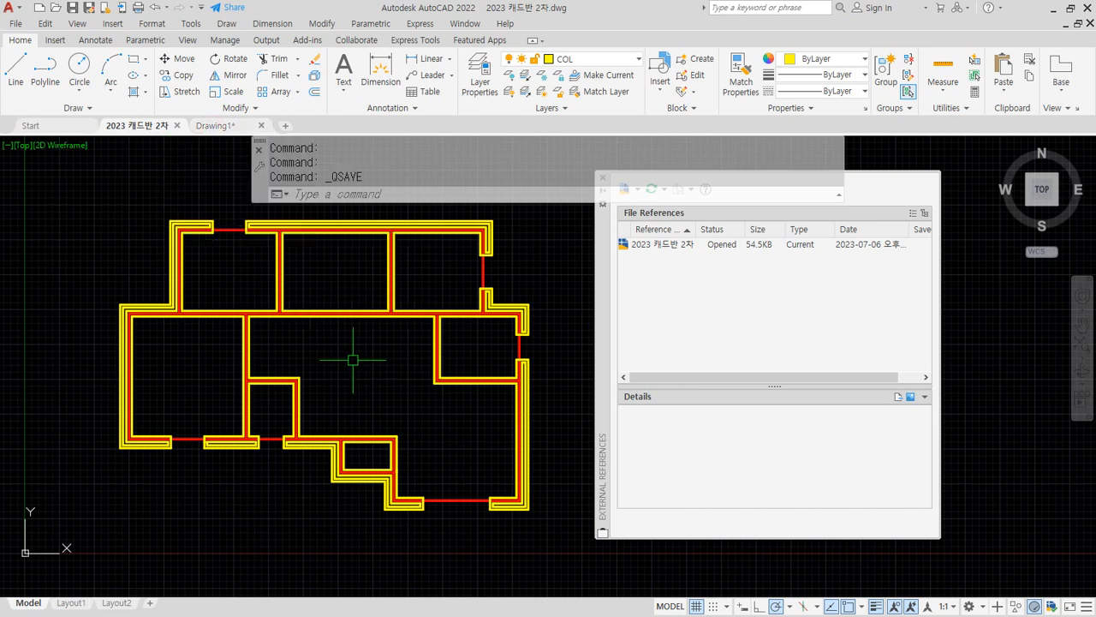
Return to Drawing1 and reload the modified 2023 캐드반 2차 reference, agreeing to end the current comparison
click(209, 126)
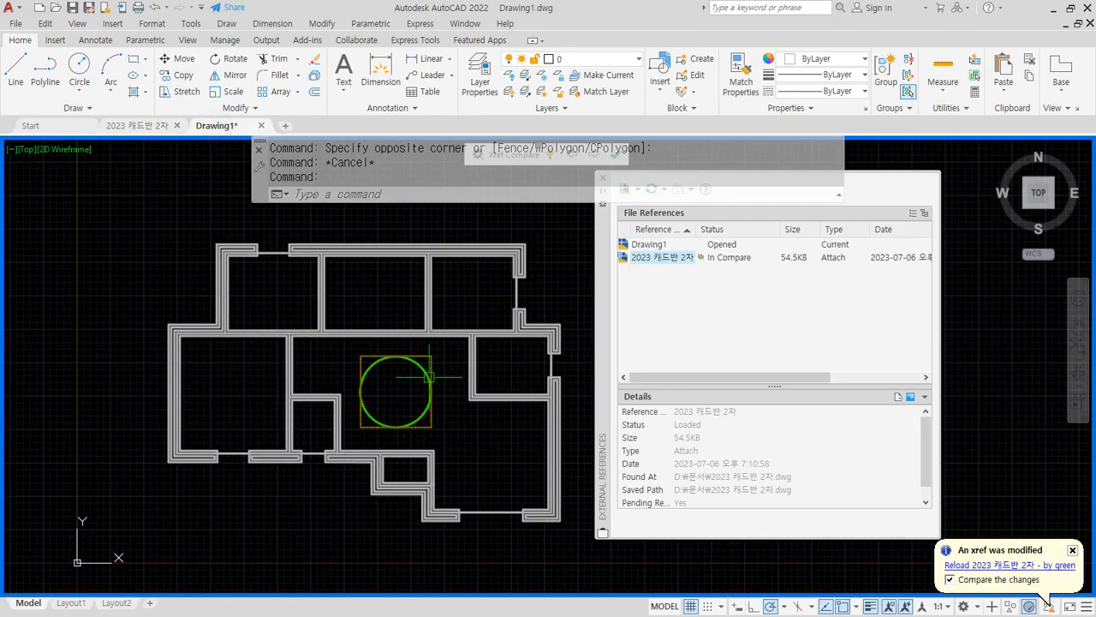
right_click(674, 257)
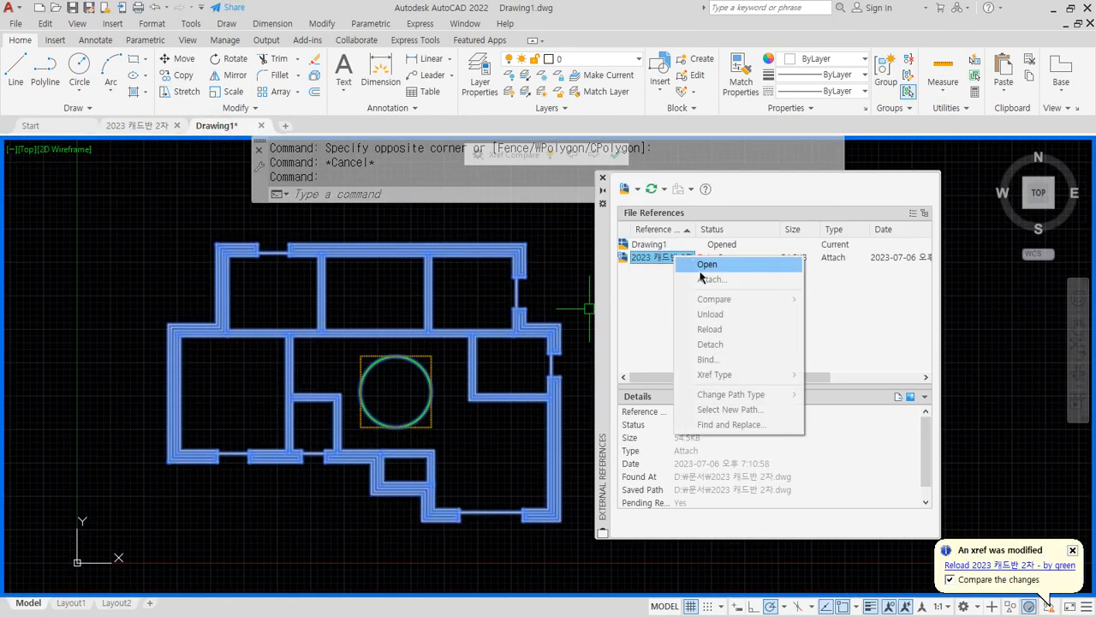
click(817, 336)
click(764, 317)
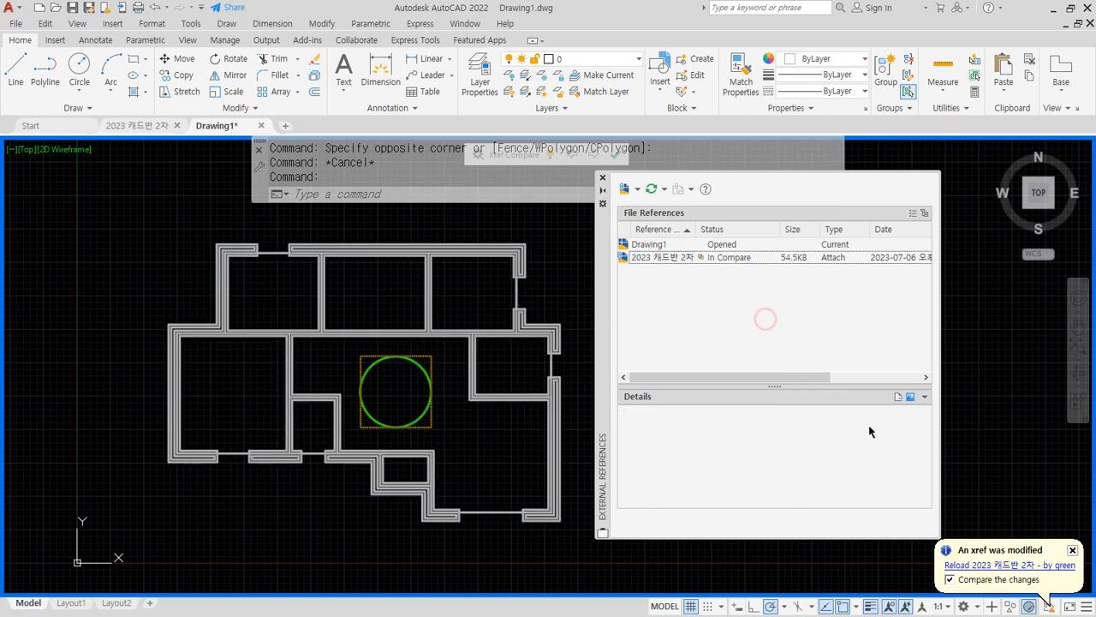
click(983, 565)
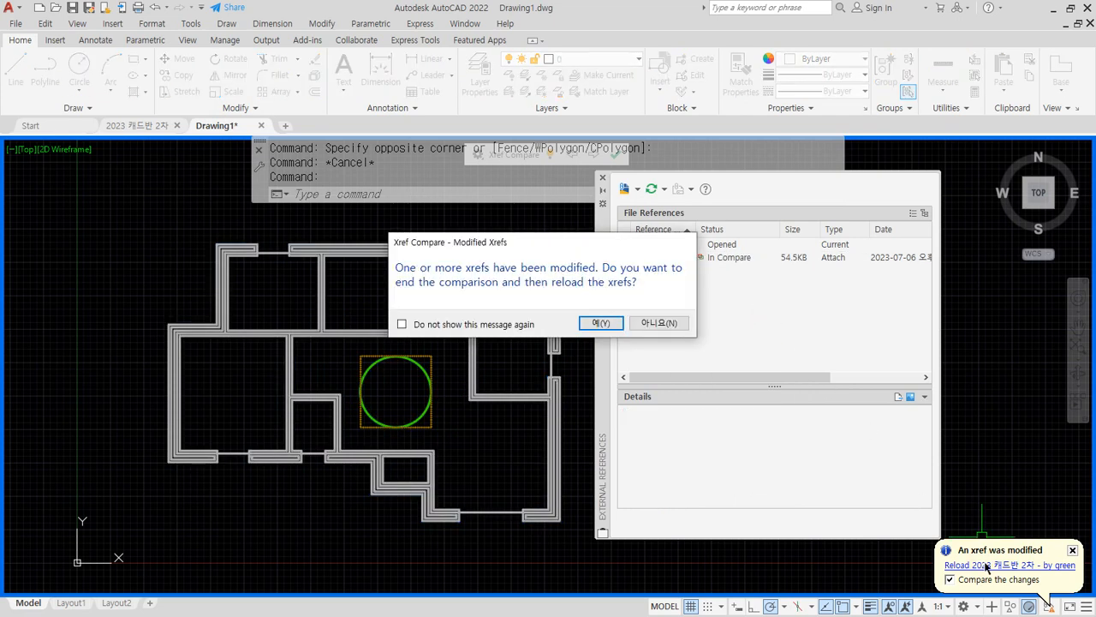
click(600, 323)
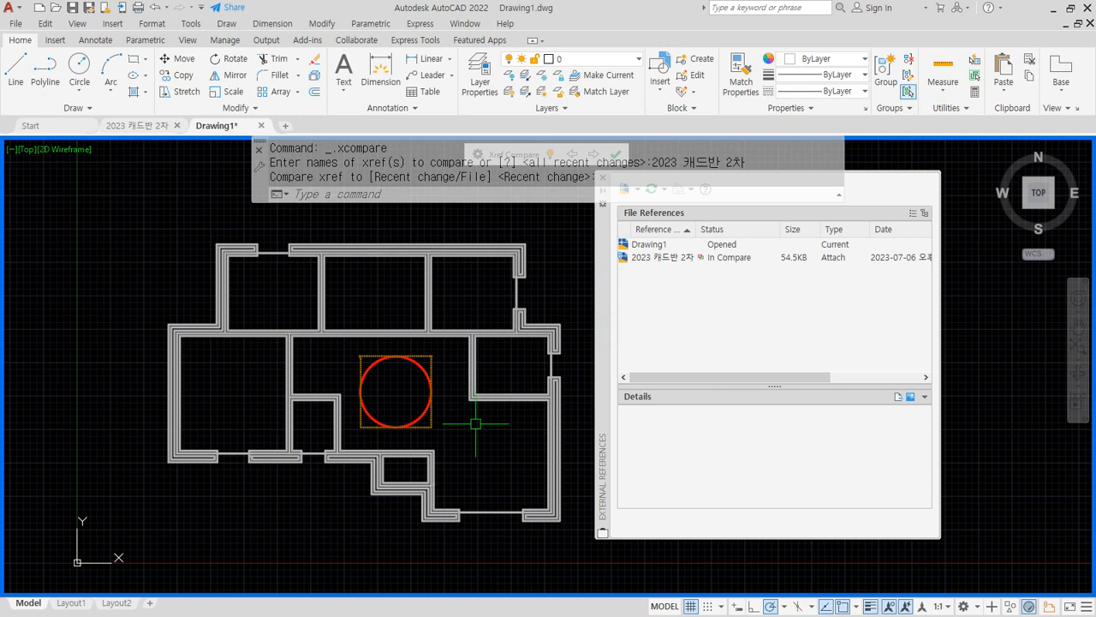
Regenerate the model in Drawing1
key(Escape)
key(Escape)
text(re)
key(Return)
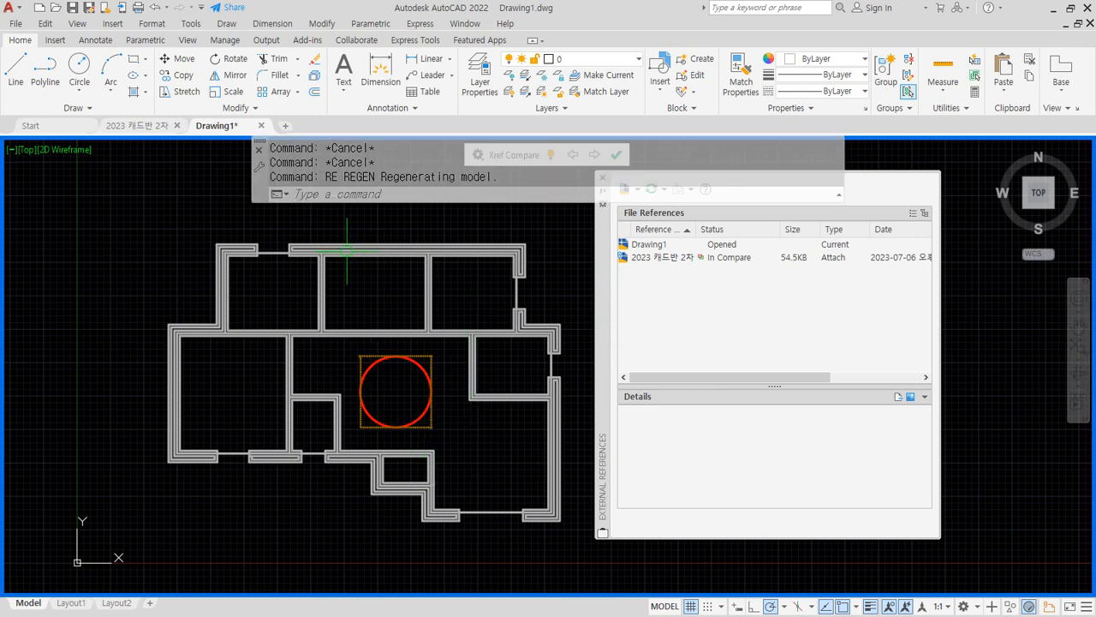
Open the source drawing 2023 캐드반 2차 from its entry in Drawing1's file references
click(708, 257)
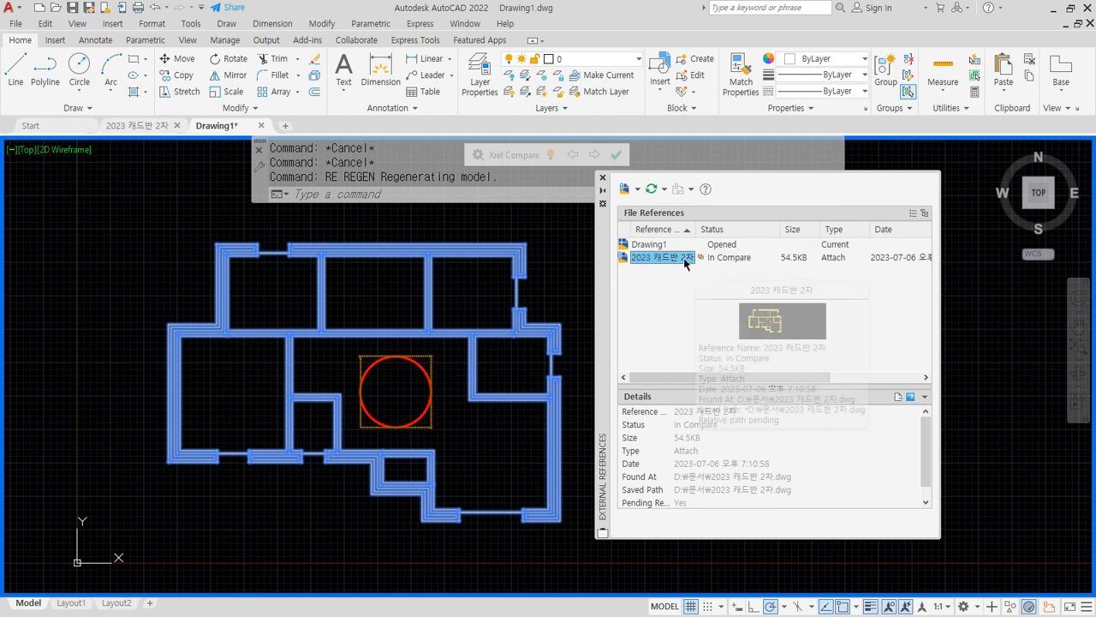
right_click(684, 259)
click(716, 268)
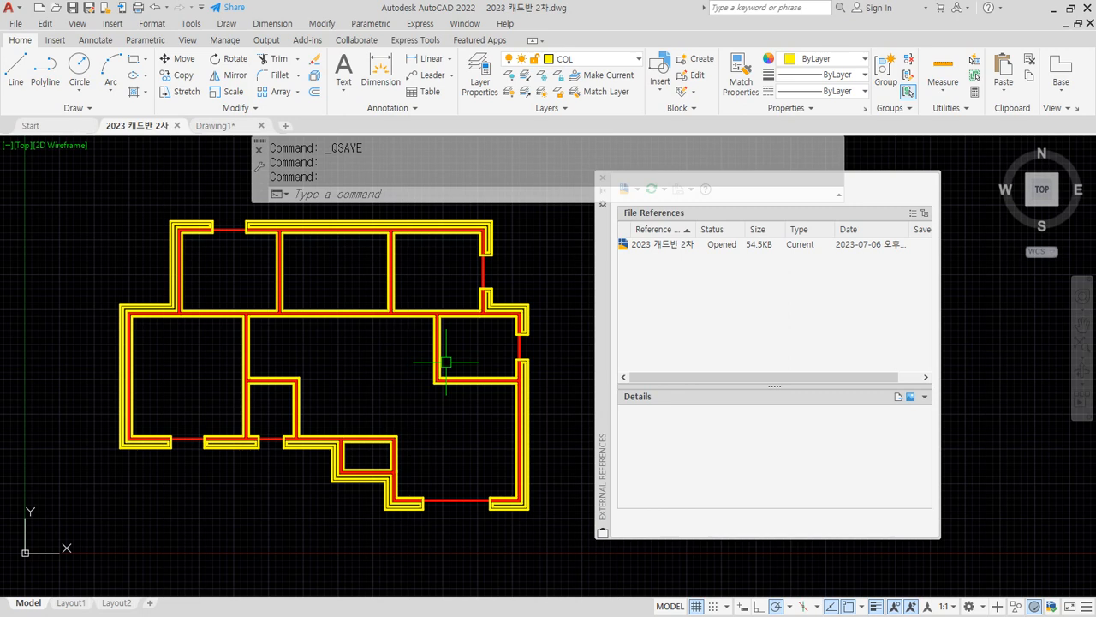
Draw a freehand-sized circle in the central room of the source floor plan
text(c)
key(Return)
click(367, 373)
click(404, 375)
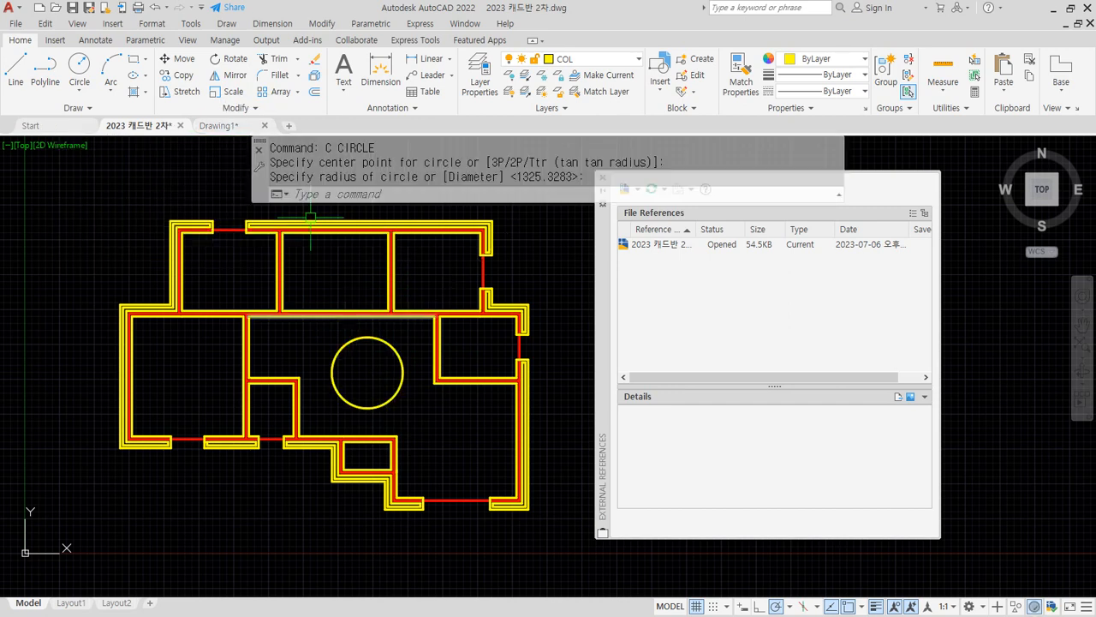
Go back to Drawing1 and reopen the 2023 캐드반 2차 source drawing from its file reference
click(227, 126)
click(652, 257)
right_click(686, 258)
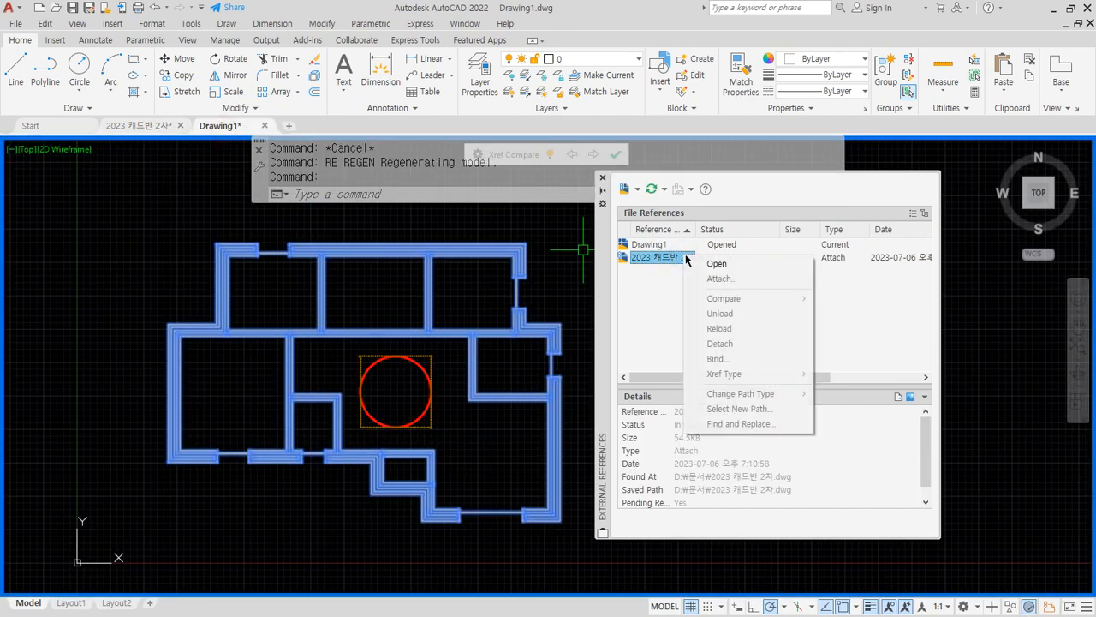
click(716, 262)
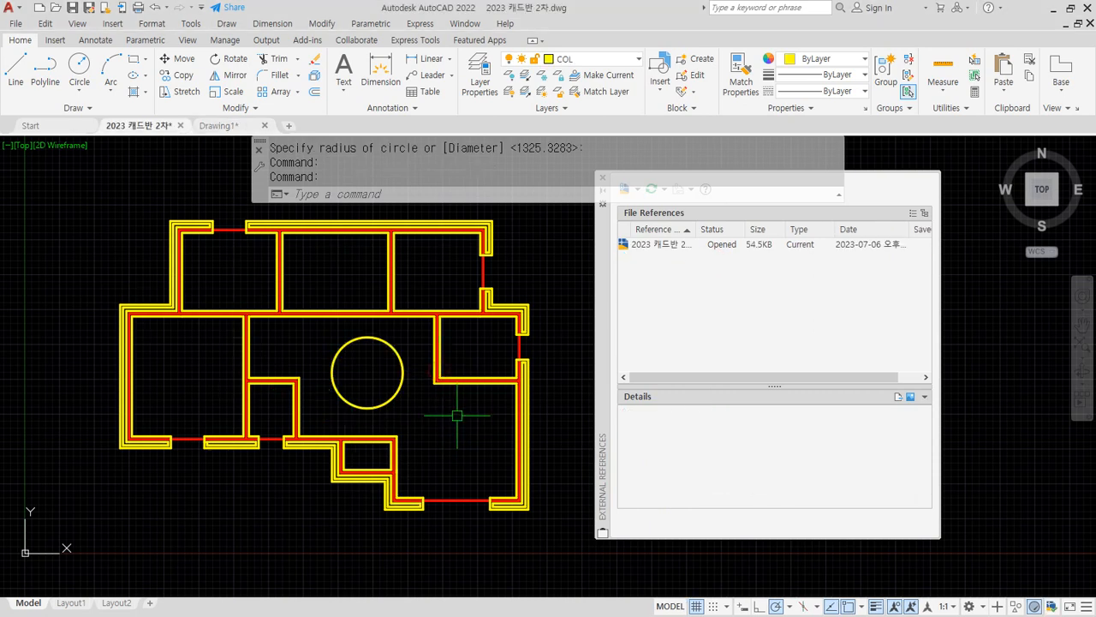
Erase only the circle in the central room of the source plan and save the drawing
click(462, 369)
click(304, 482)
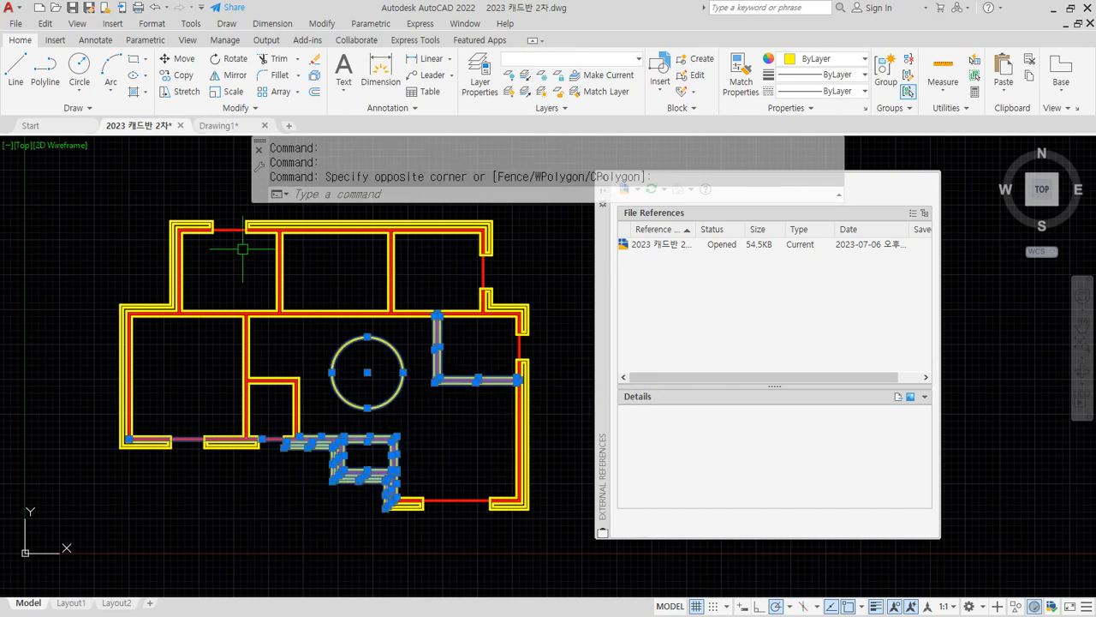
key(Escape)
click(408, 406)
click(377, 381)
text(e)
key(Return)
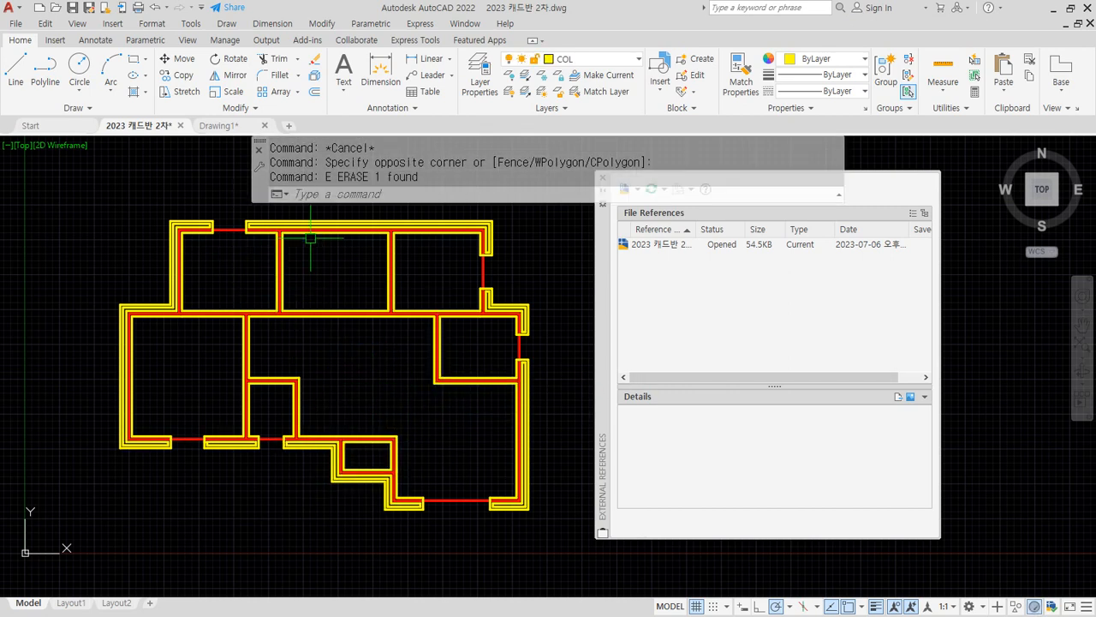
key(ctrl+s)
Return to Drawing1, open the source drawing from its file reference again, and view the file's details
click(214, 127)
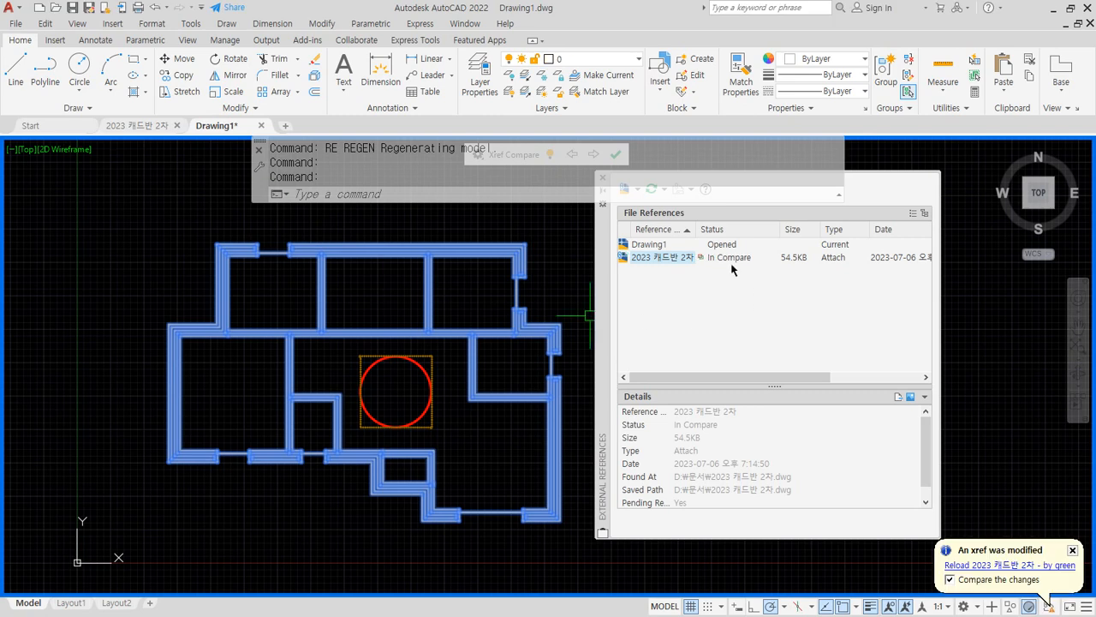
right_click(656, 257)
click(670, 266)
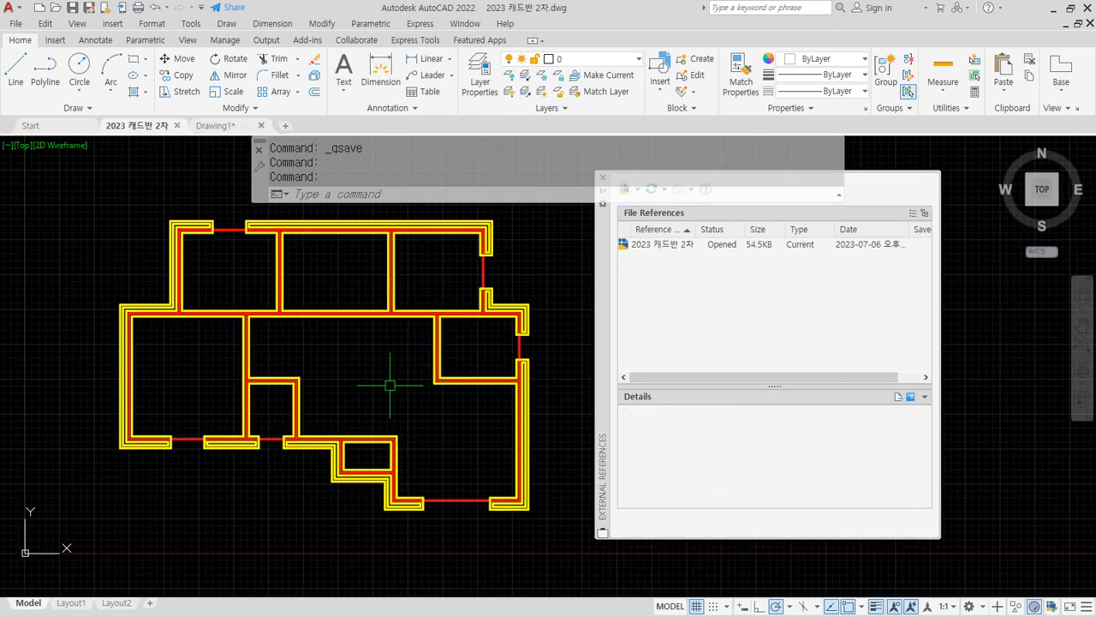
click(661, 247)
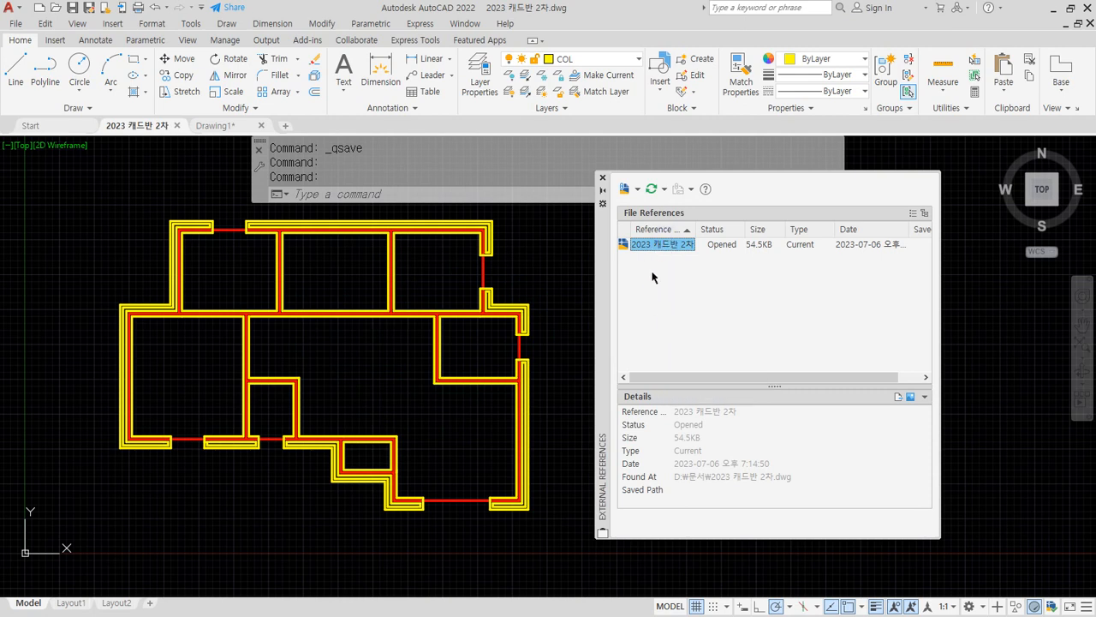
Examine the 2023 캐드반 2차 entry in the source drawing's file references, including its status, size, type and details
click(650, 245)
right_click(649, 244)
click(558, 303)
click(531, 241)
key(Escape)
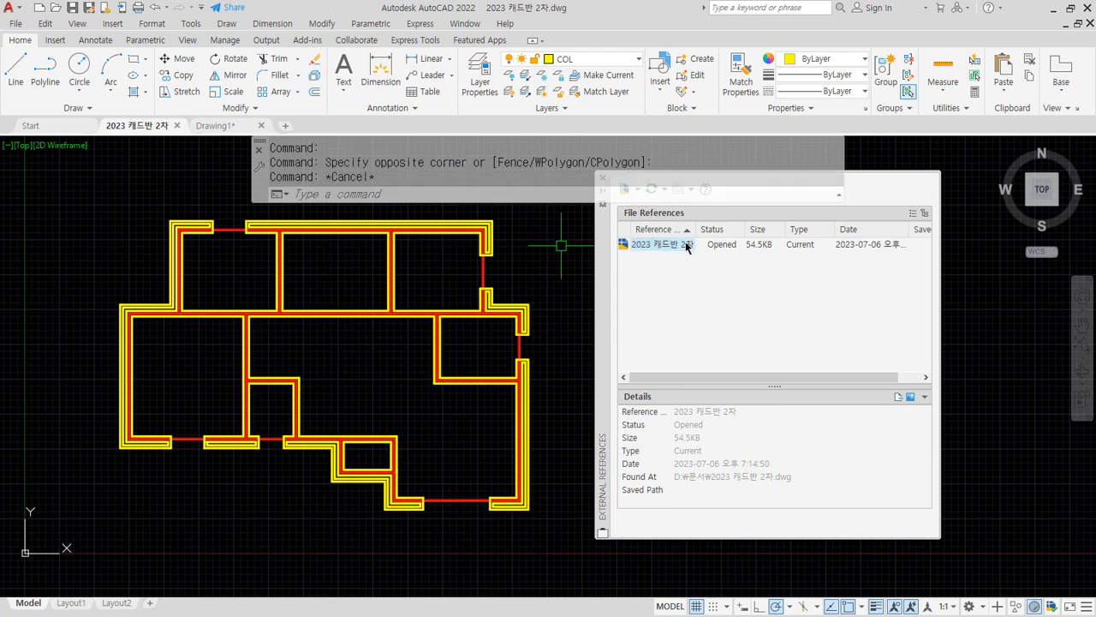
click(686, 244)
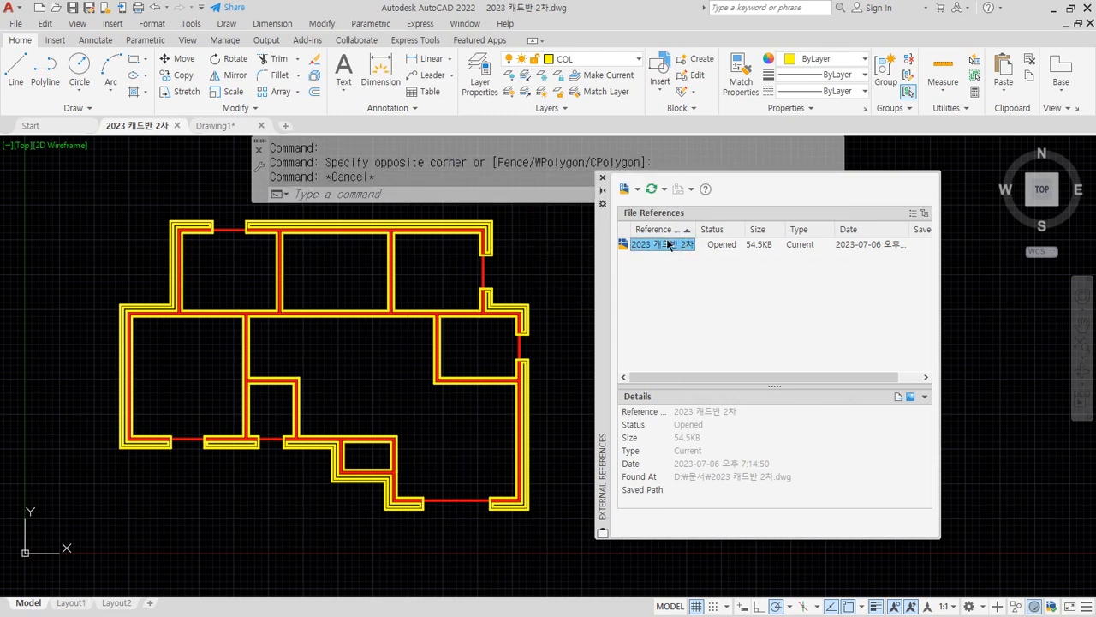
click(634, 189)
click(695, 198)
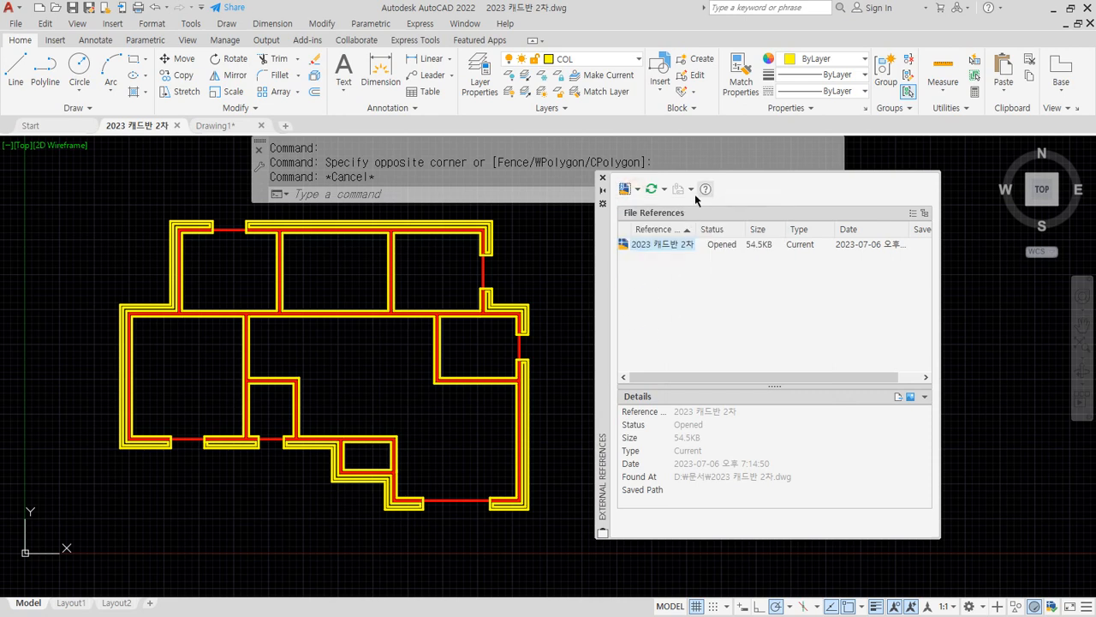
click(644, 244)
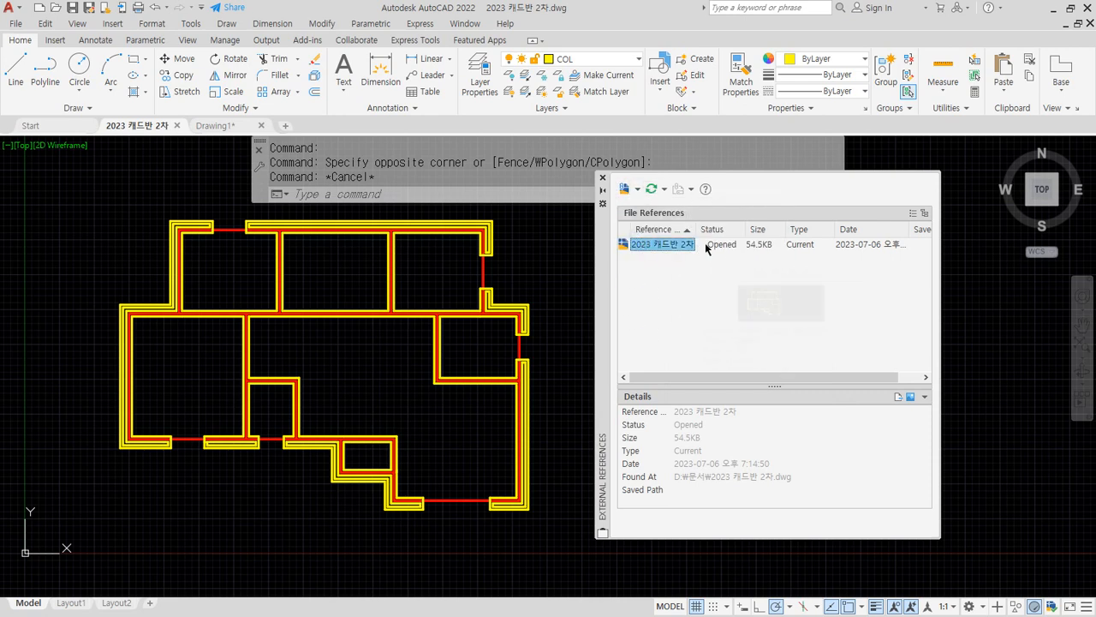
click(739, 246)
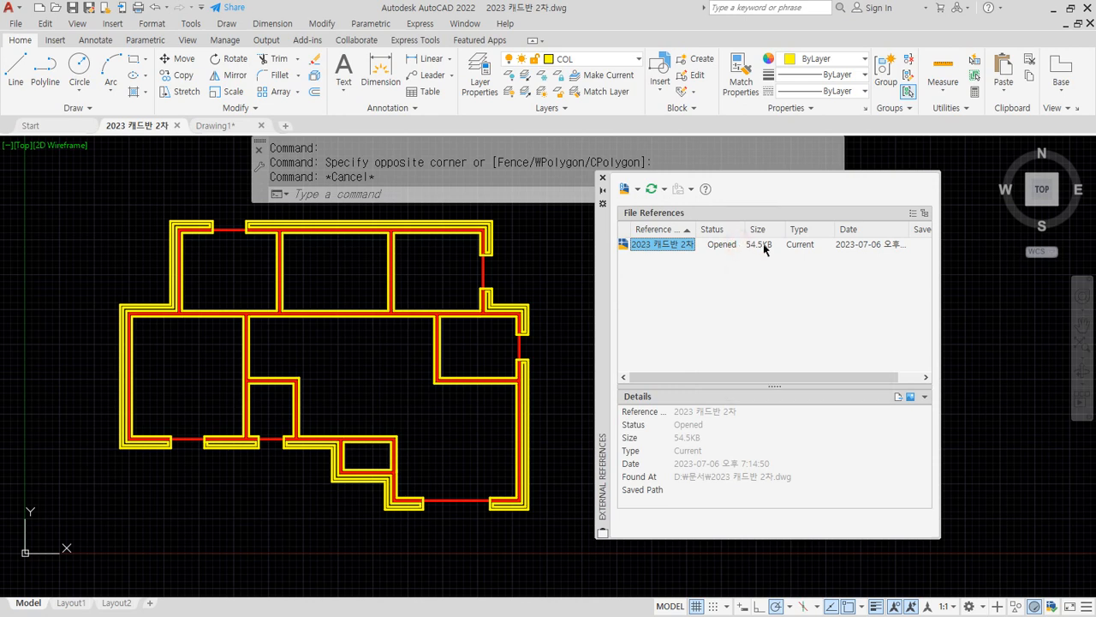
drag(852, 376, 705, 380)
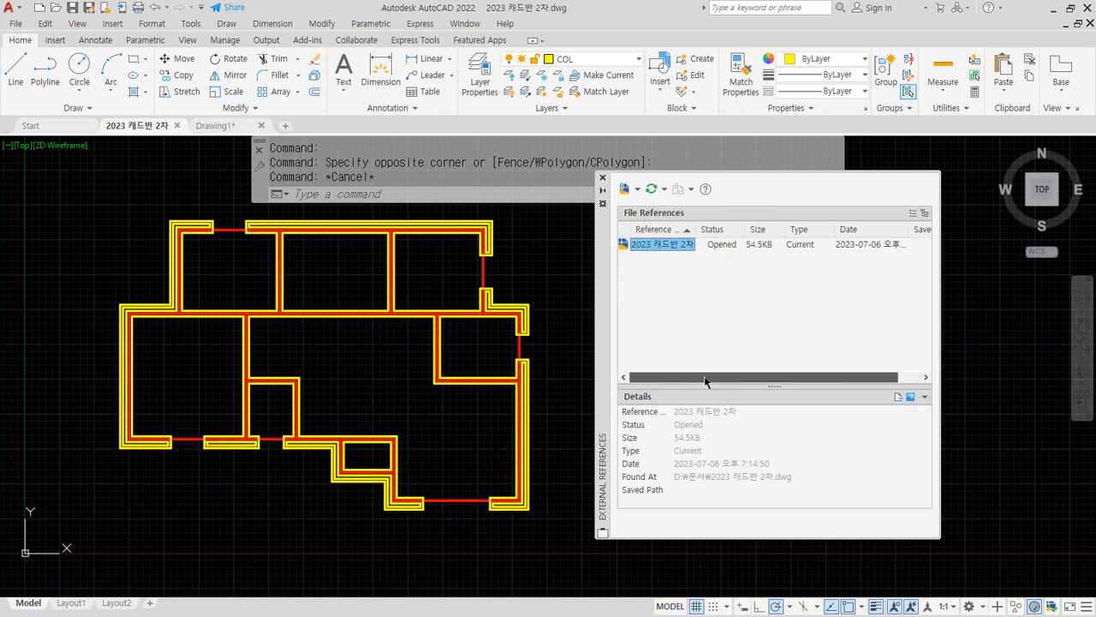
click(632, 247)
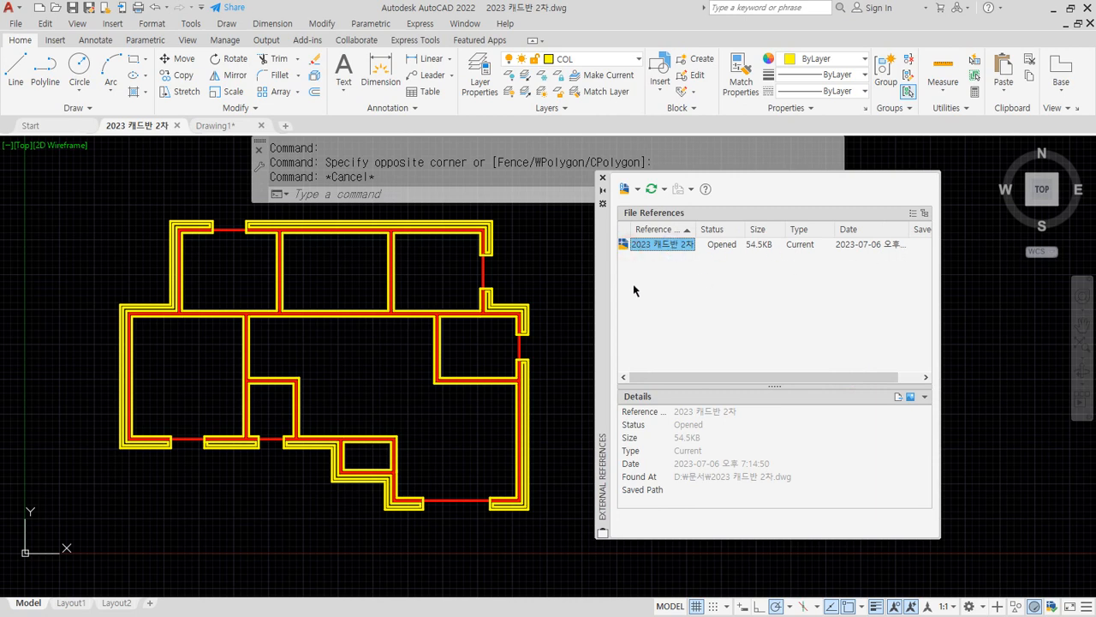
Switch to Drawing1 and open the 2023 캐드반 2차 source drawing from its file reference
click(223, 126)
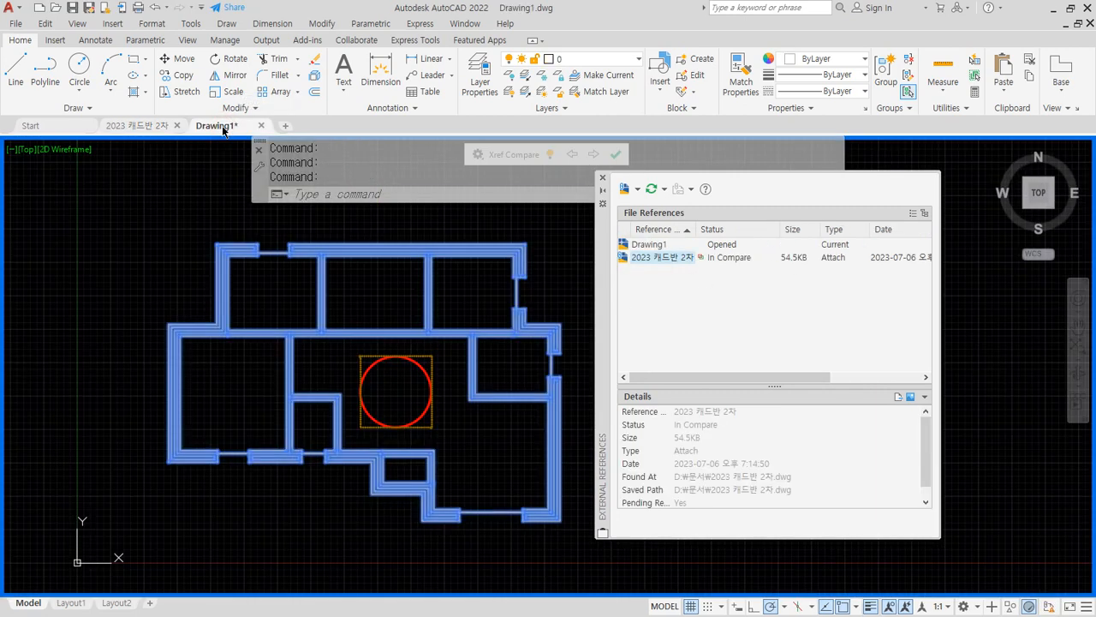
right_click(675, 257)
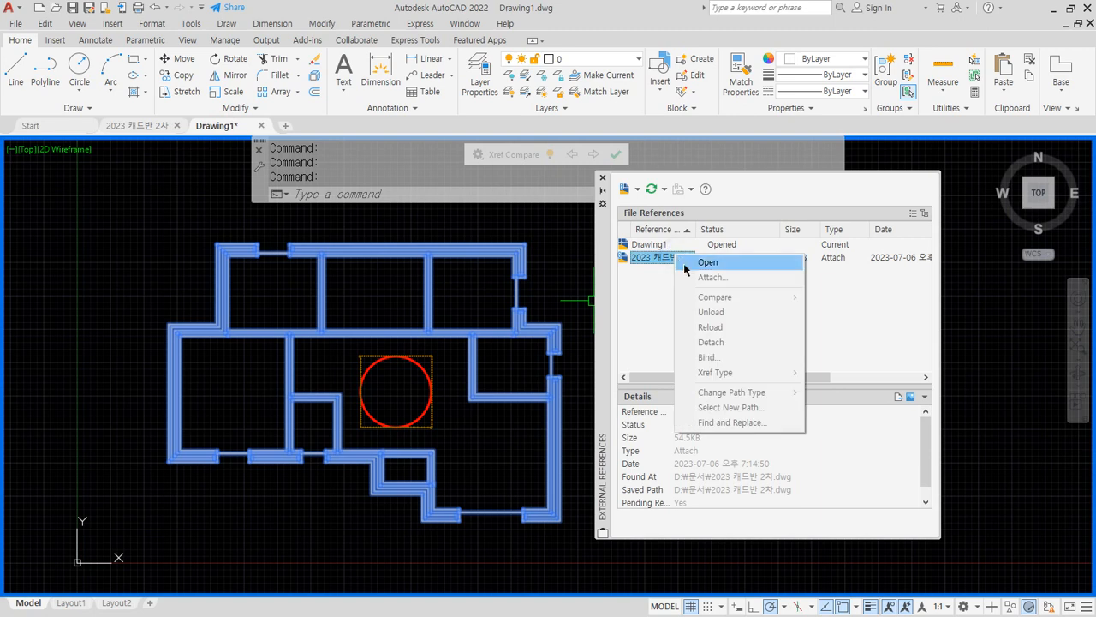
click(686, 262)
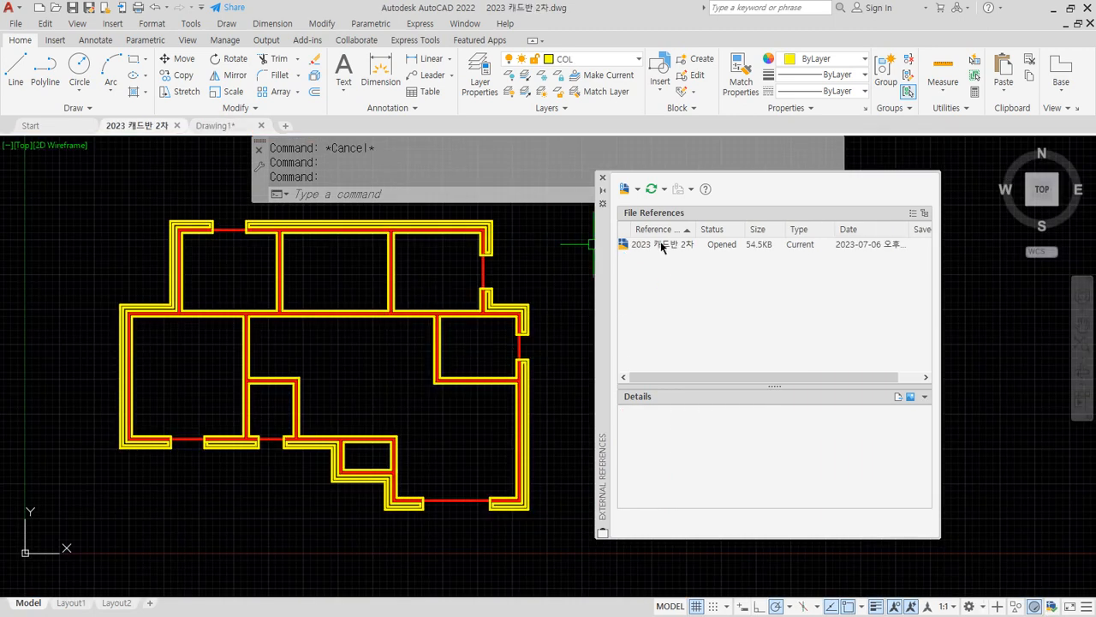
Go back to Drawing1 and check which commands are available for the 2023 캐드반 2차 reference during comparison
click(232, 126)
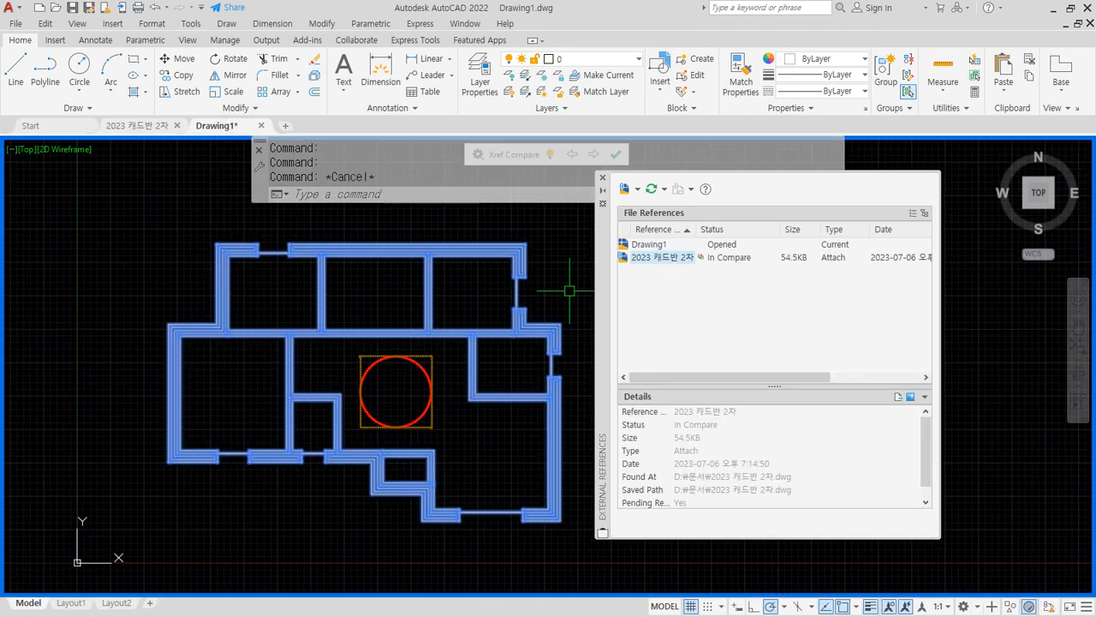
key(Escape)
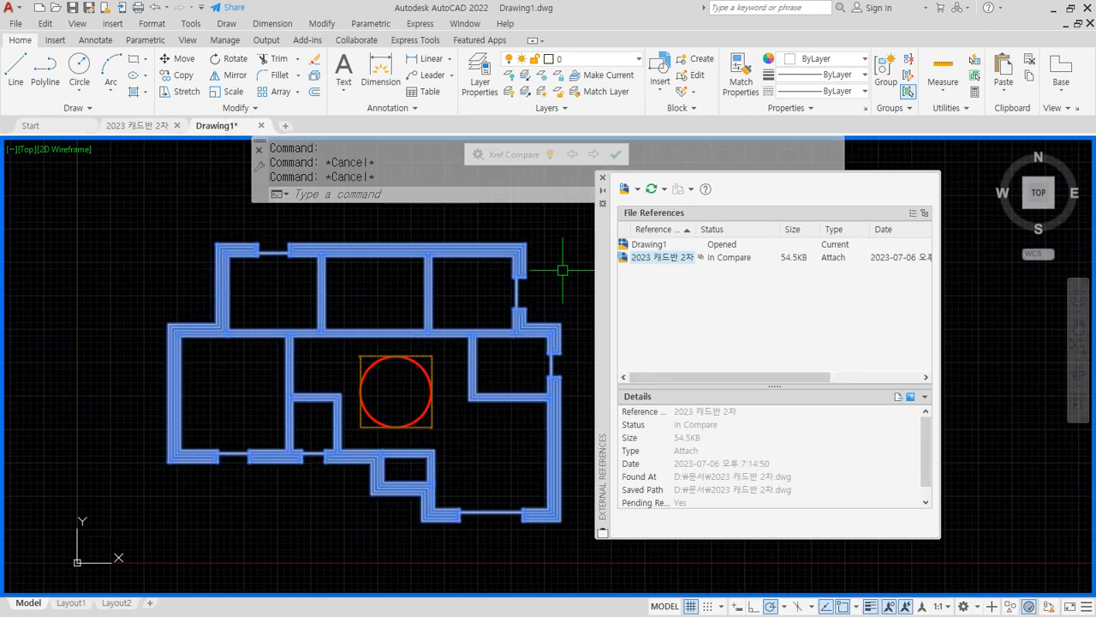
right_click(685, 258)
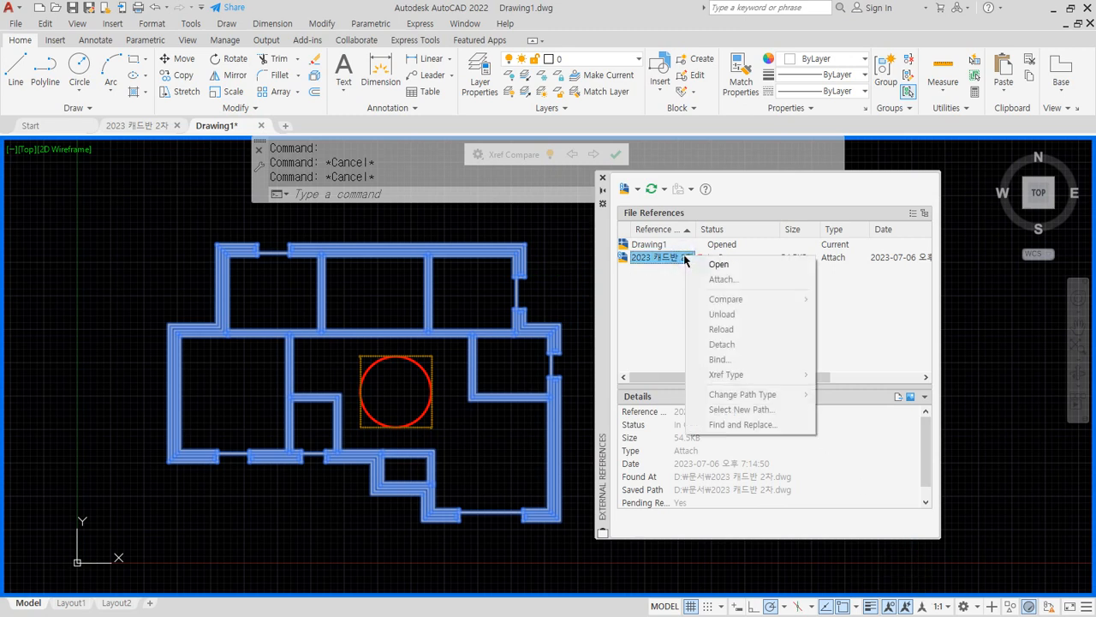
click(904, 510)
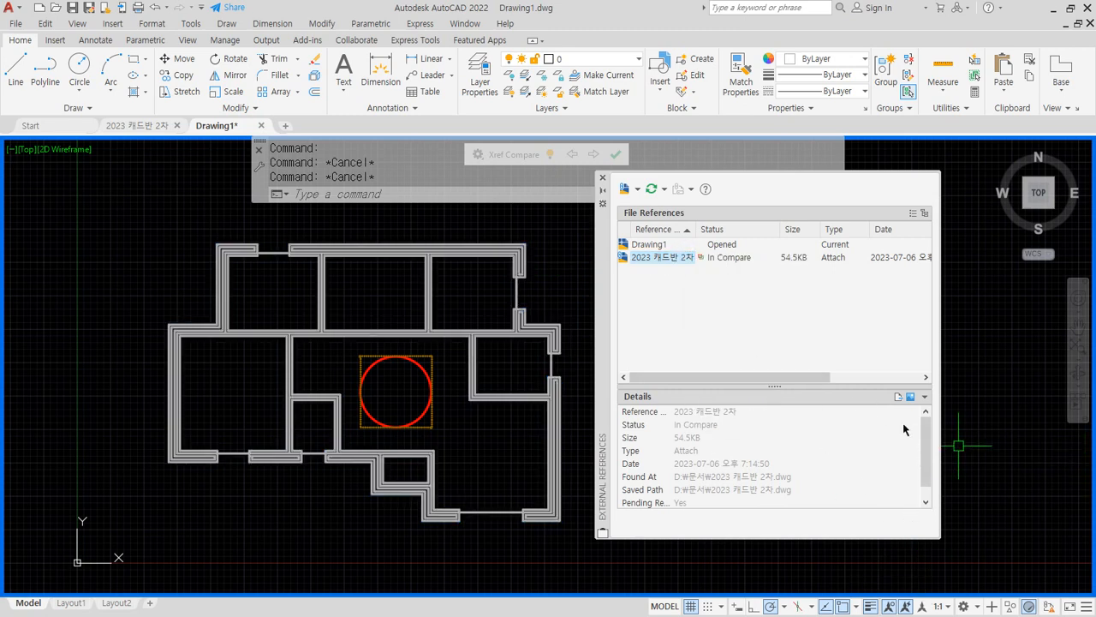
click(652, 189)
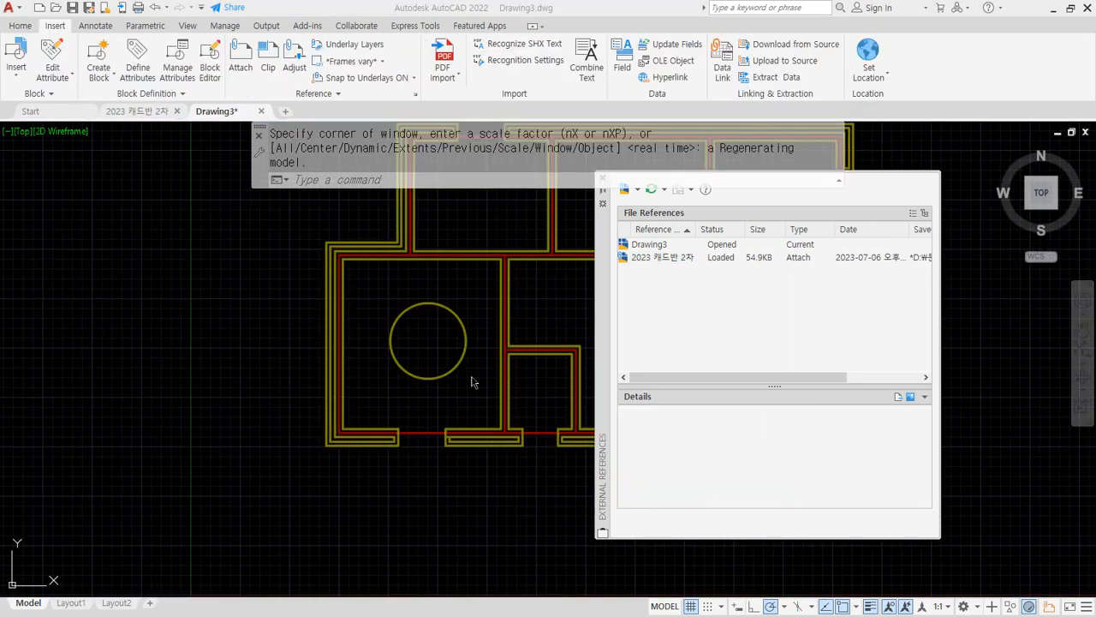
Bind the 2023 캐드반 2차 reference into Drawing3 using the Insert bind type
middle_drag(434, 262, 365, 276)
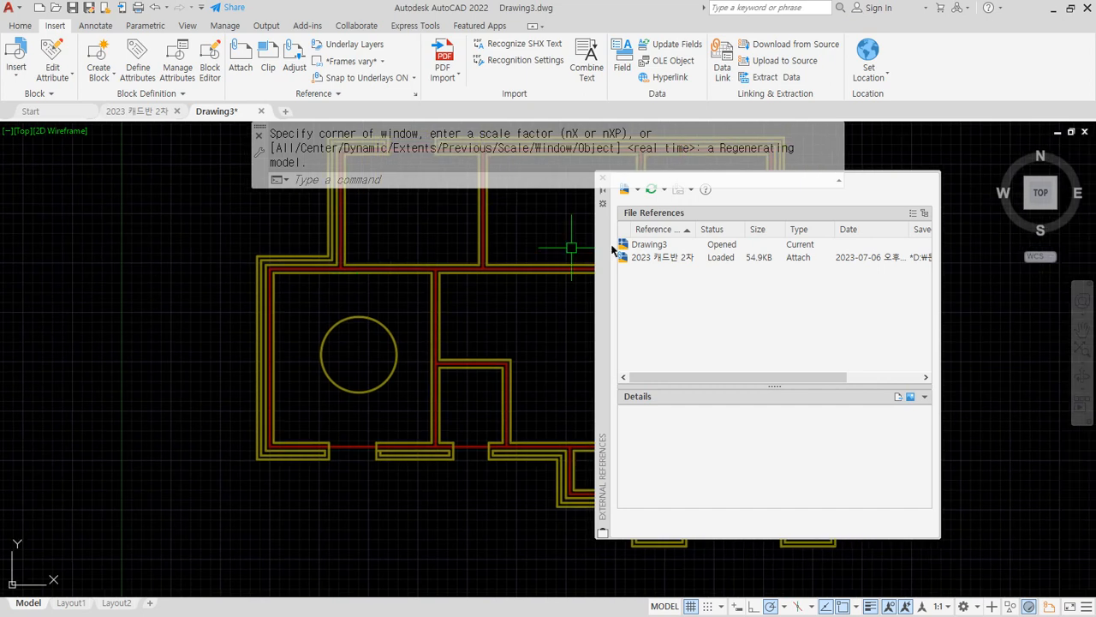
click(663, 257)
right_click(674, 260)
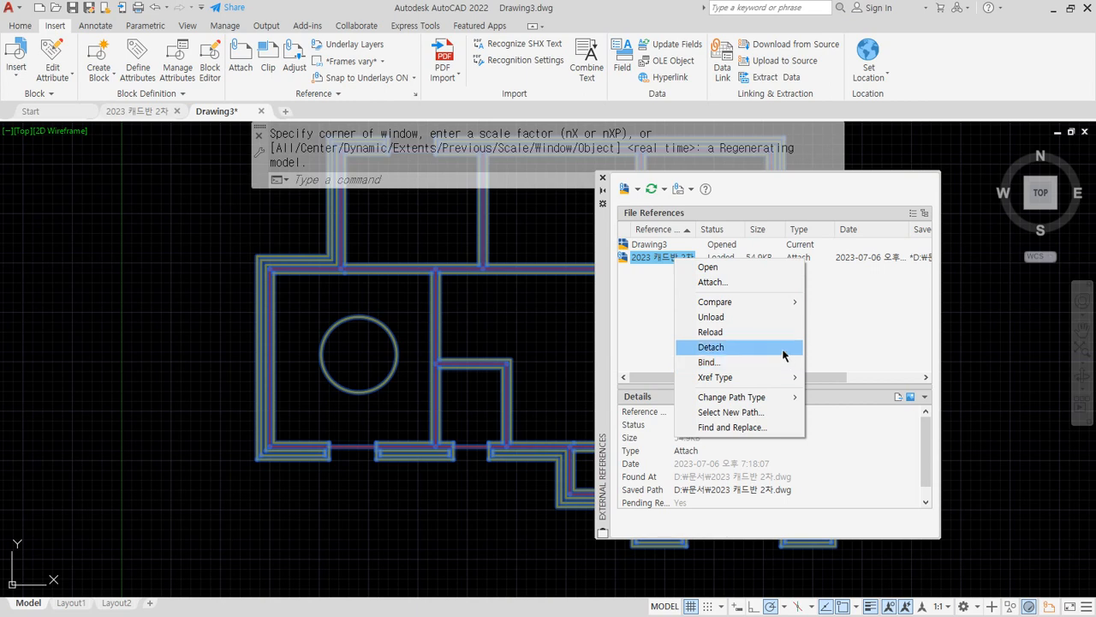
click(729, 365)
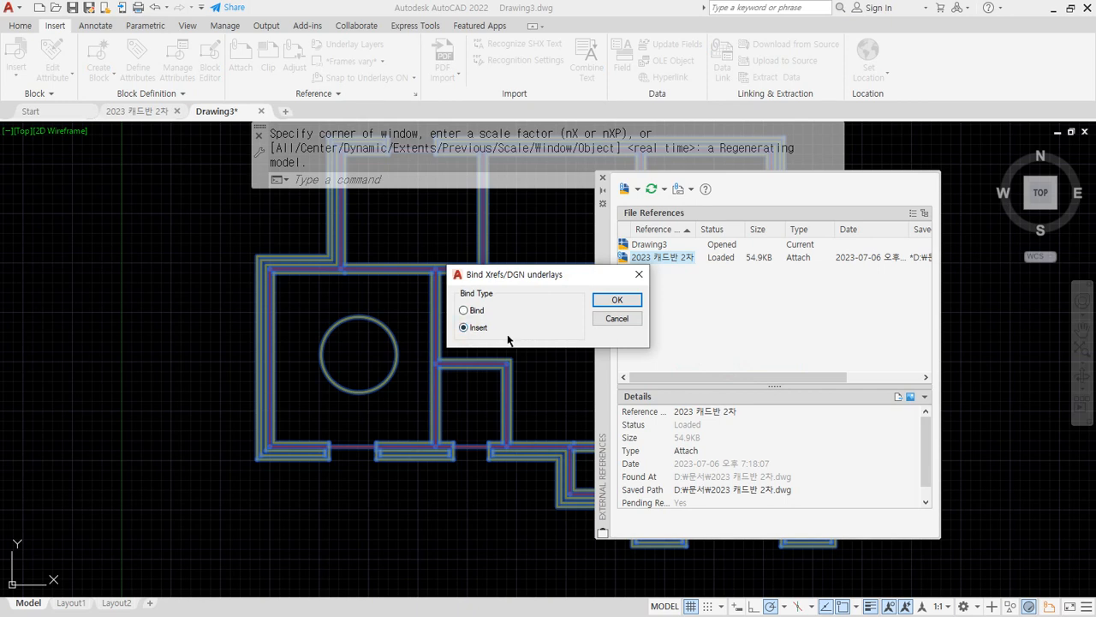
click(617, 300)
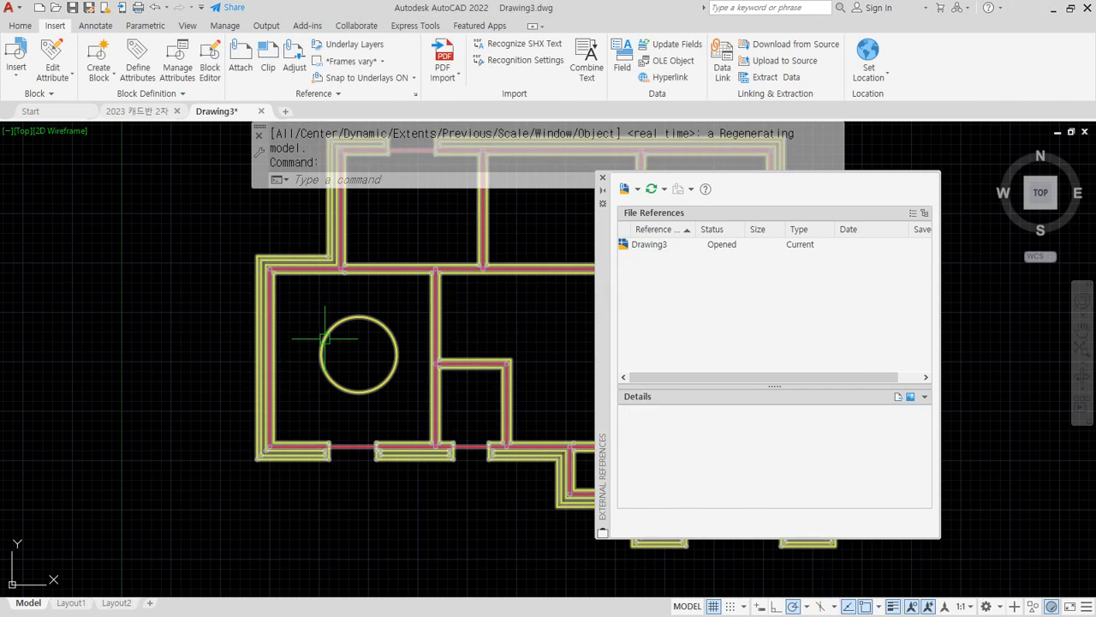
Insert a second copy of the bound floor plan block in Drawing3, above and to the left of the original plan
click(308, 369)
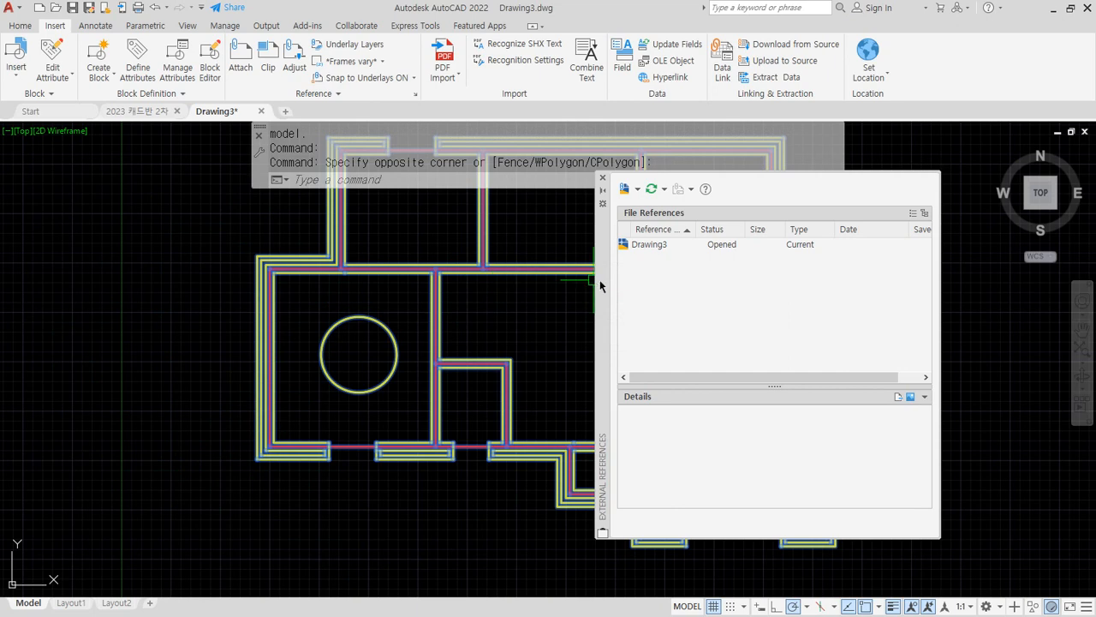
click(18, 77)
click(49, 117)
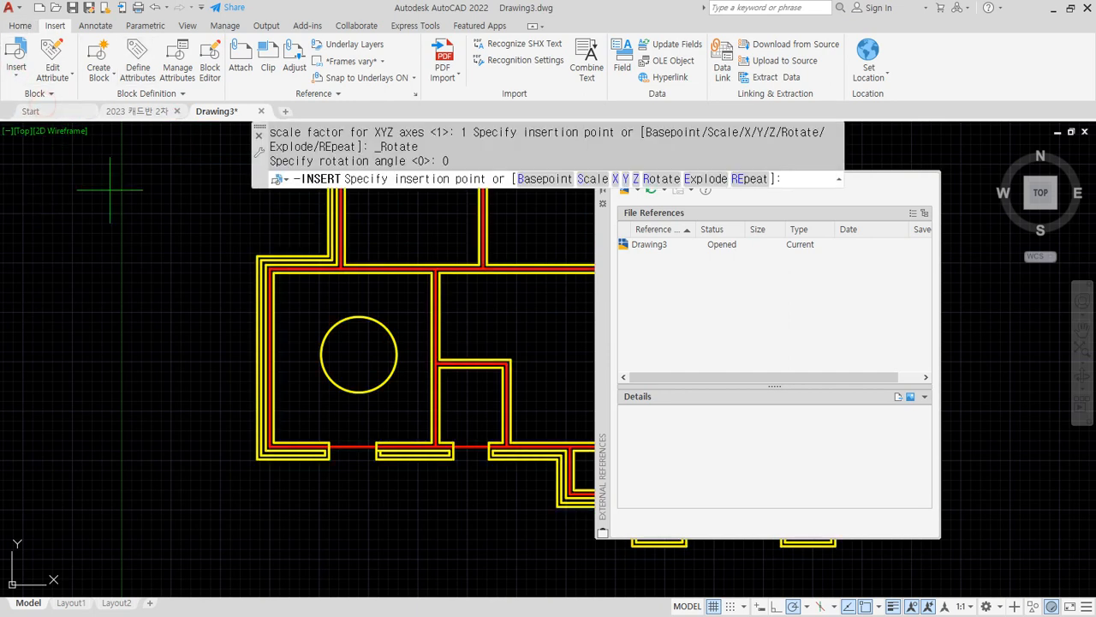
scroll(175, 274, down, 3)
click(279, 337)
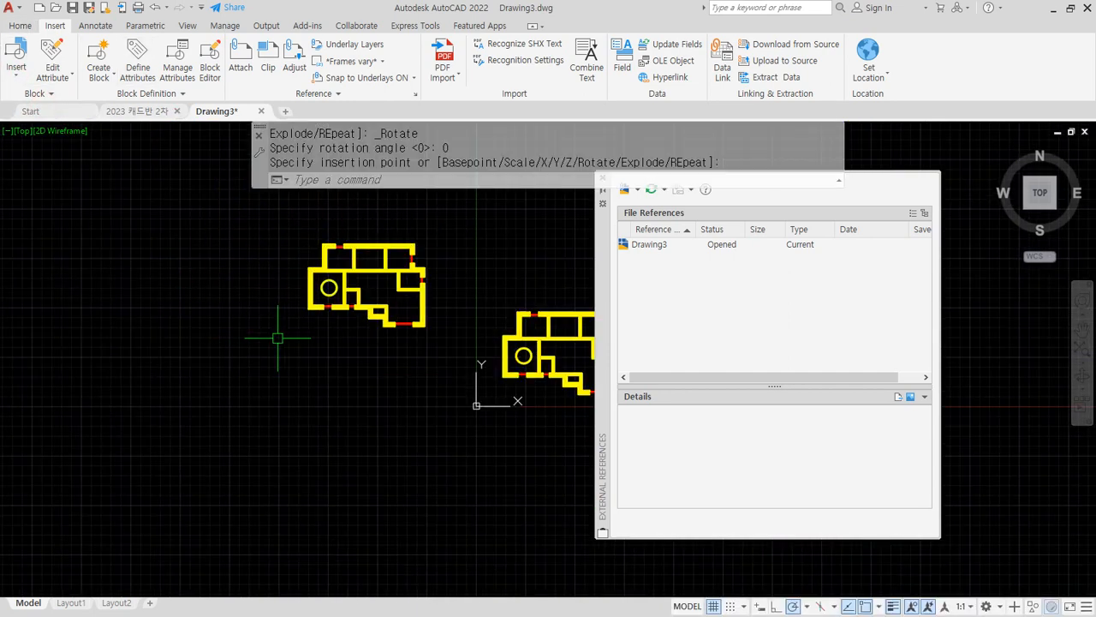
middle_drag(391, 396, 352, 390)
scroll(346, 384, up, 6)
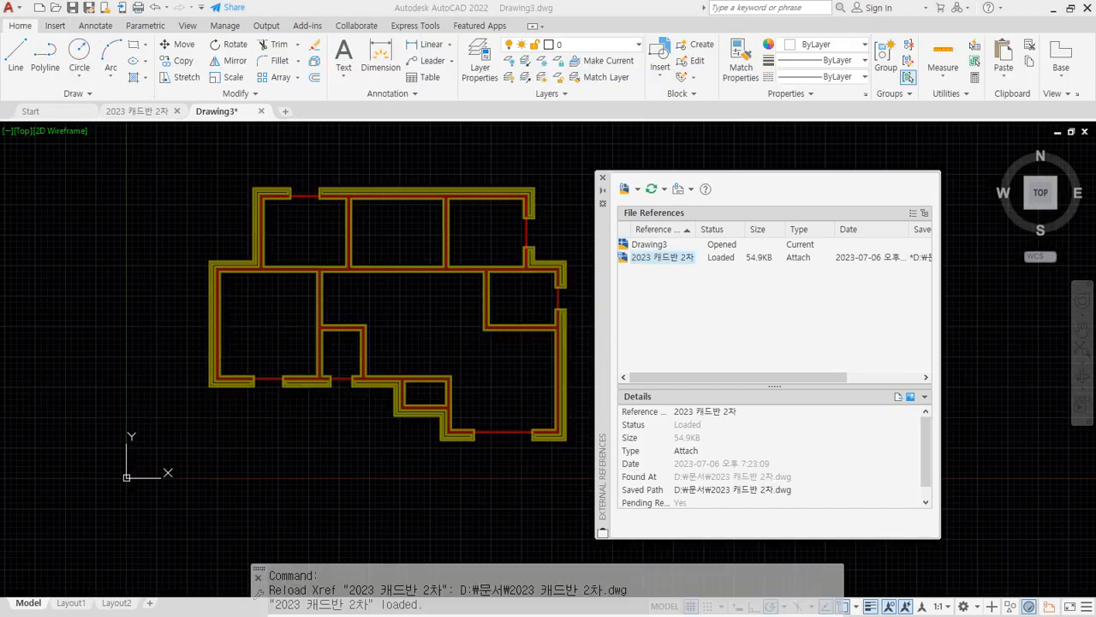
Draw a freehand-sized circle in the central room of the 2023 캐드반 2차 source drawing and save it
click(153, 113)
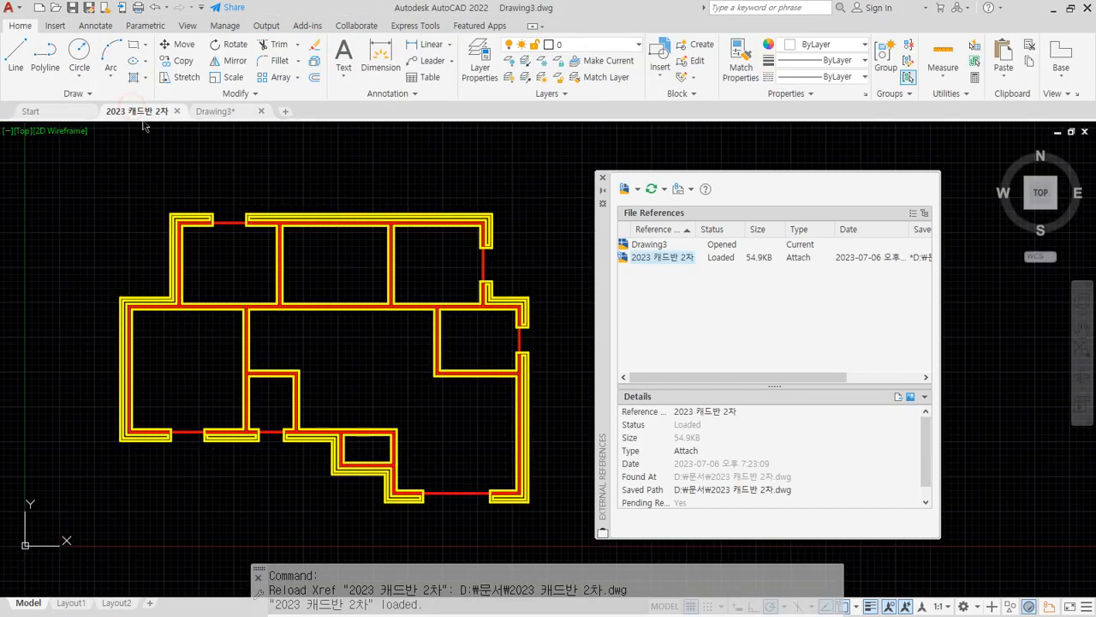
text(c)
key(Return)
click(361, 354)
click(346, 327)
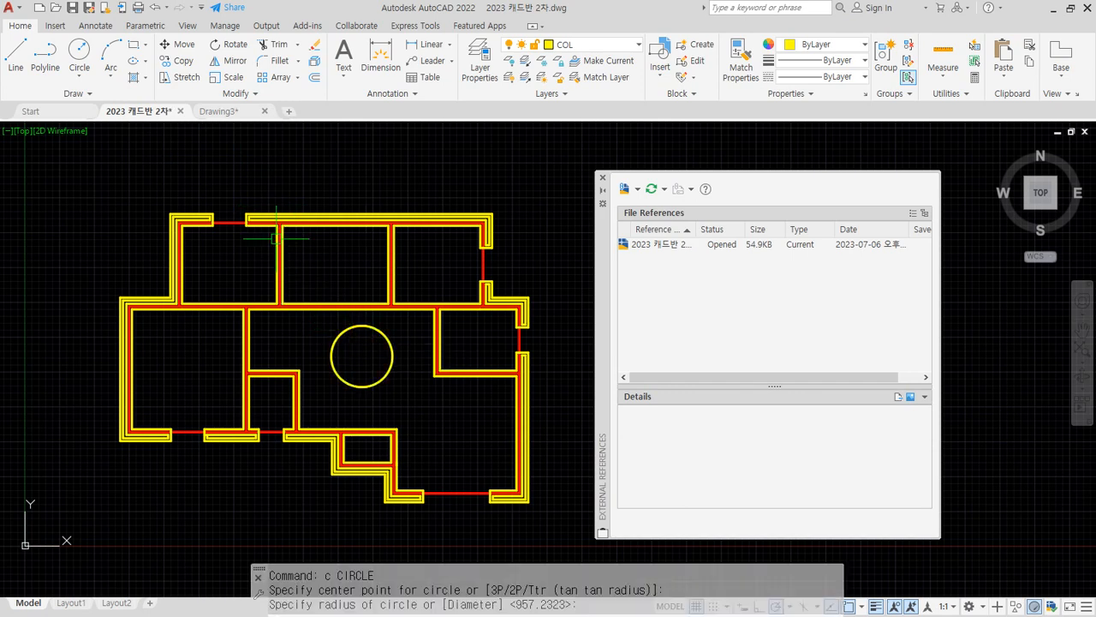
Reload the 2023 캐드반 2차 reference in Drawing3 and compare the differences from its changed source
click(222, 114)
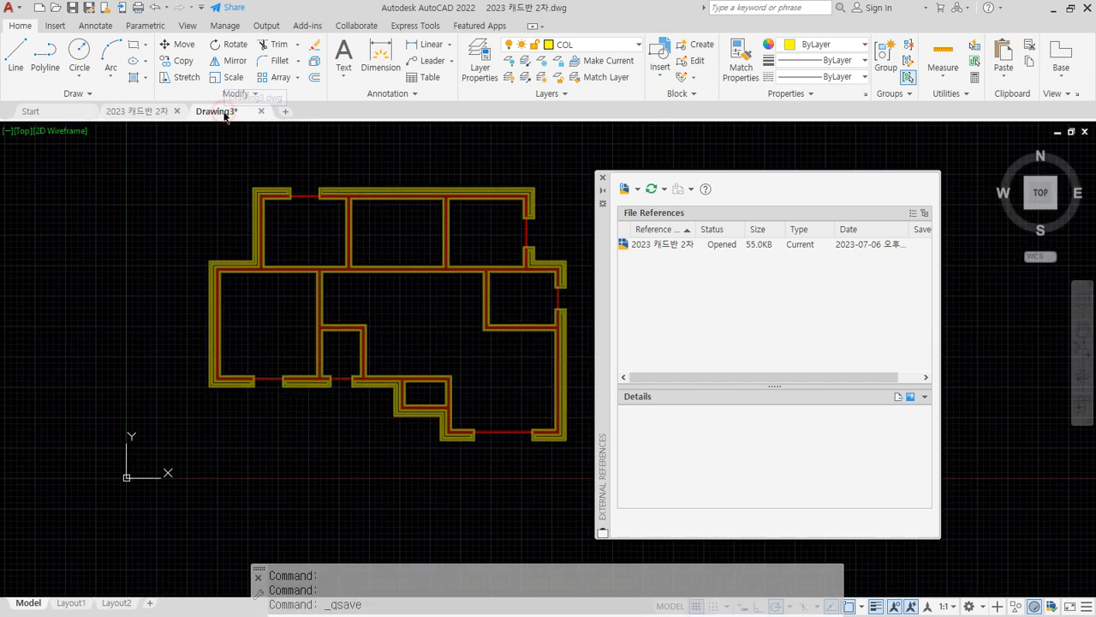
right_click(684, 259)
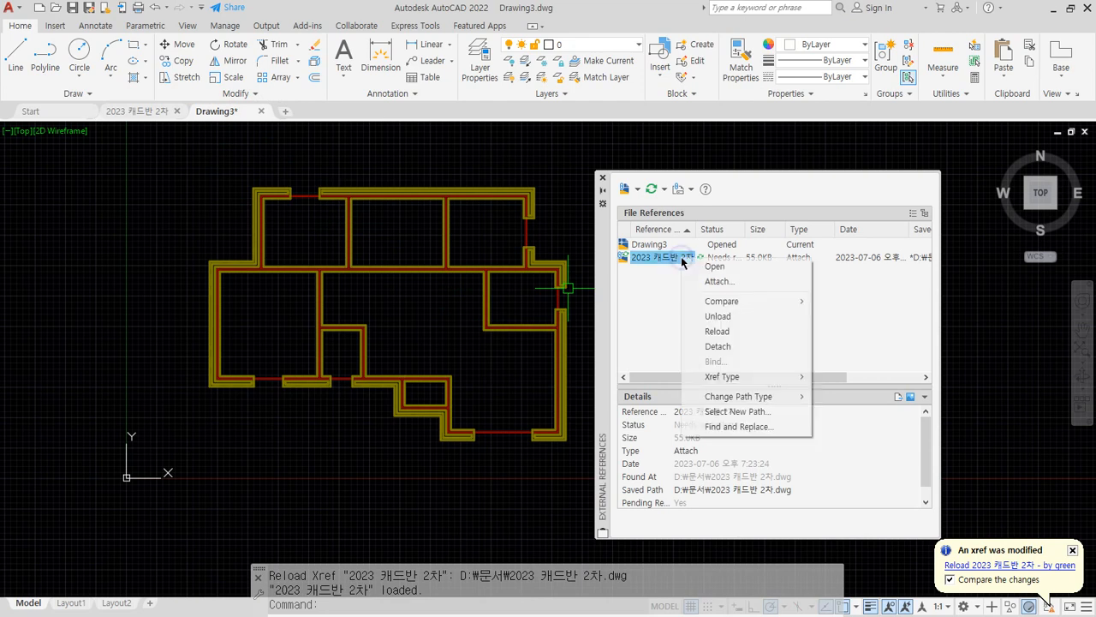
click(727, 334)
drag(549, 243, 490, 162)
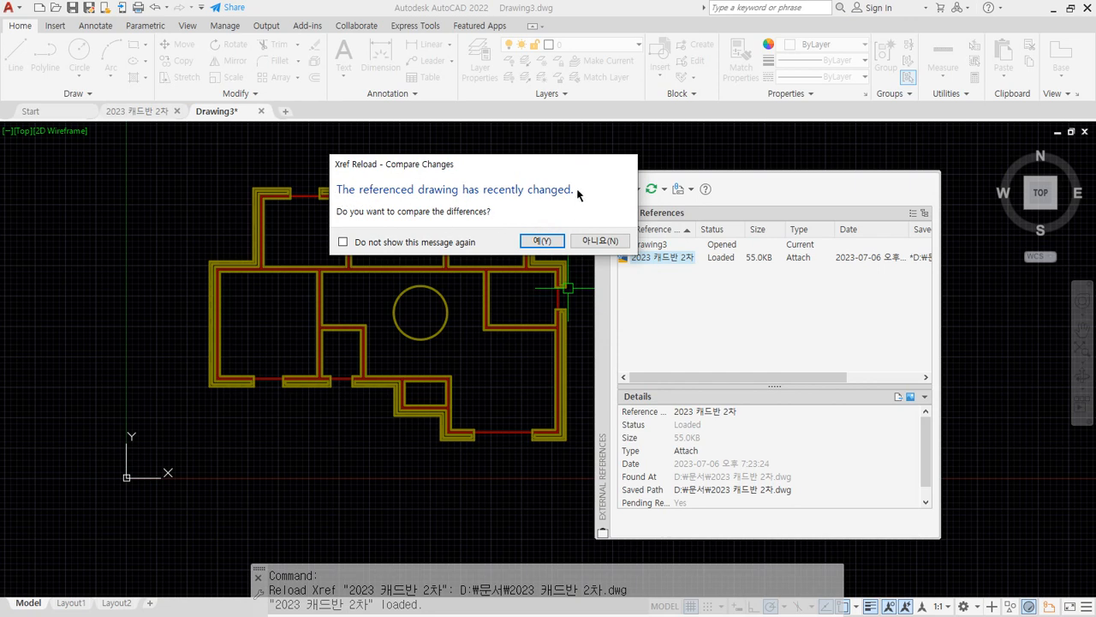
click(547, 242)
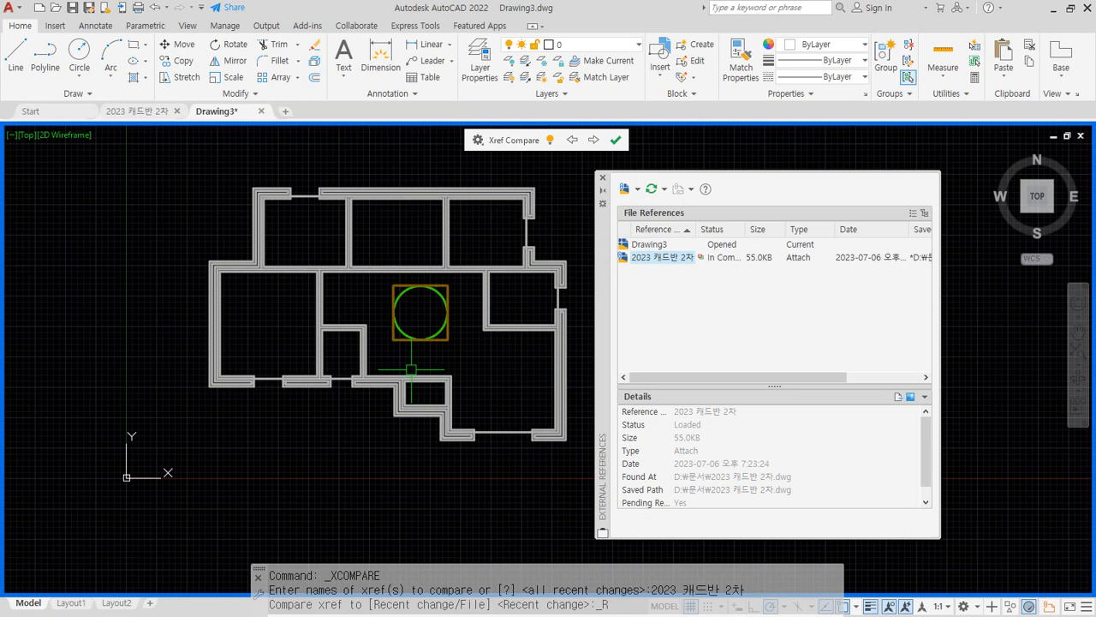
Move the command line window below the floor plan, clear of the Xref Compare toolbar
mouse_move(642, 156)
mouse_down()
mouse_move(613, 174)
mouse_move(437, 141)
mouse_move(648, 120)
mouse_move(638, 175)
mouse_move(600, 188)
mouse_move(681, 181)
mouse_up()
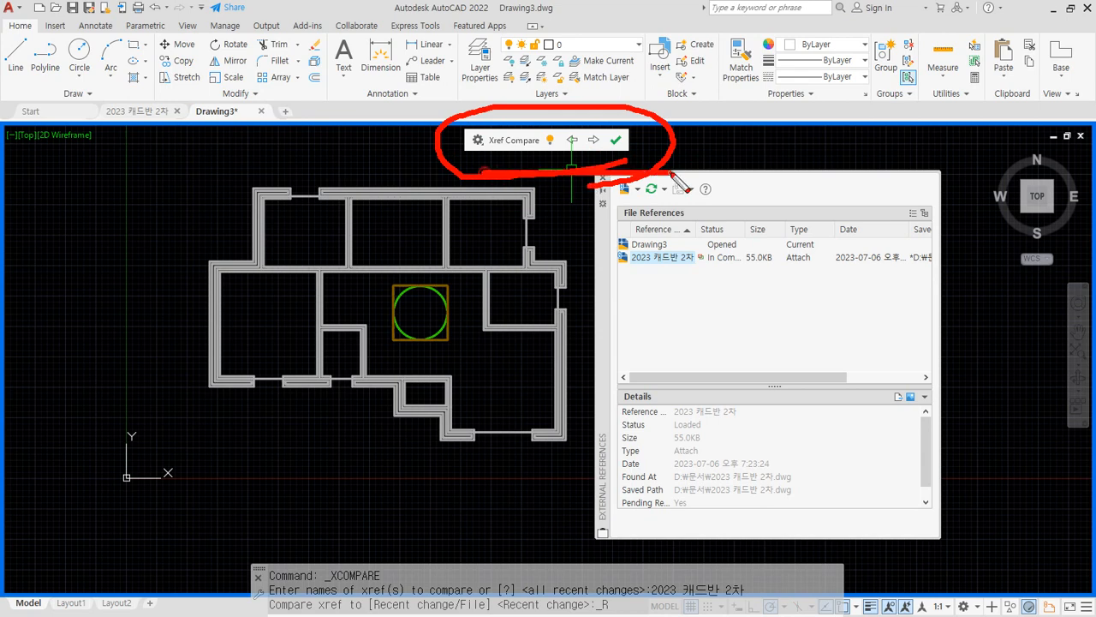
key(Escape)
drag(259, 577, 235, 137)
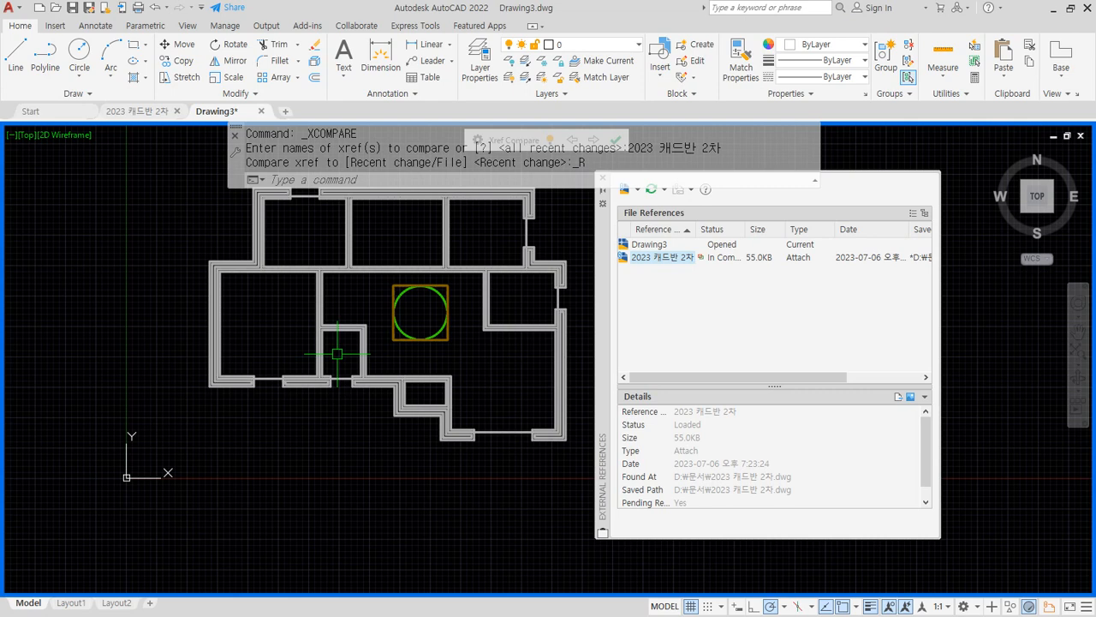
scroll(363, 350, up, 2)
scroll(347, 220, down, 2)
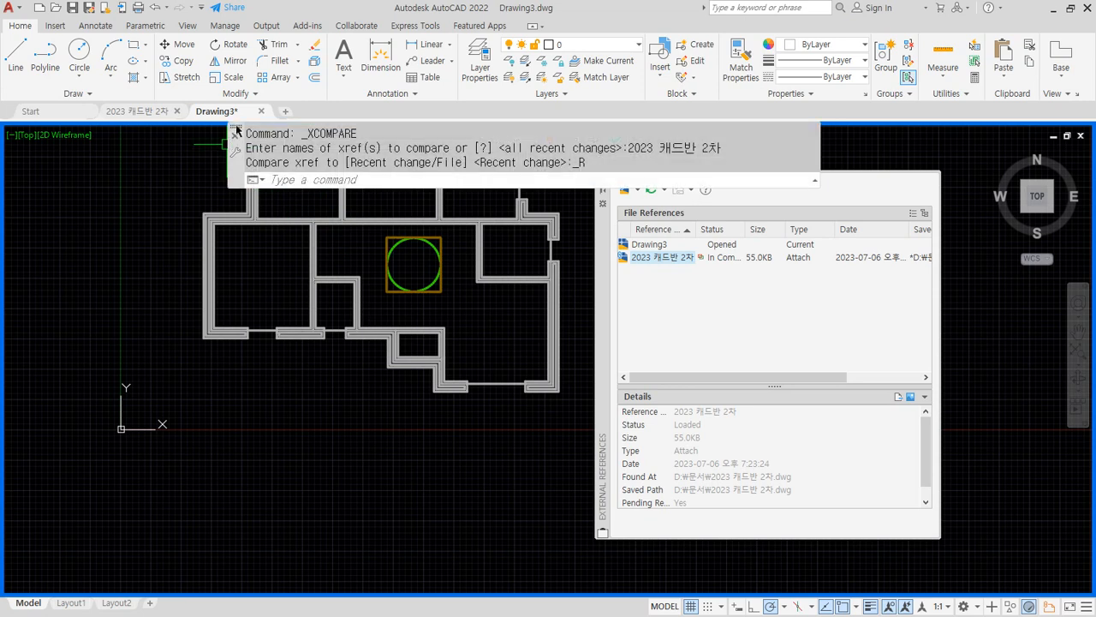
drag(237, 128, 266, 540)
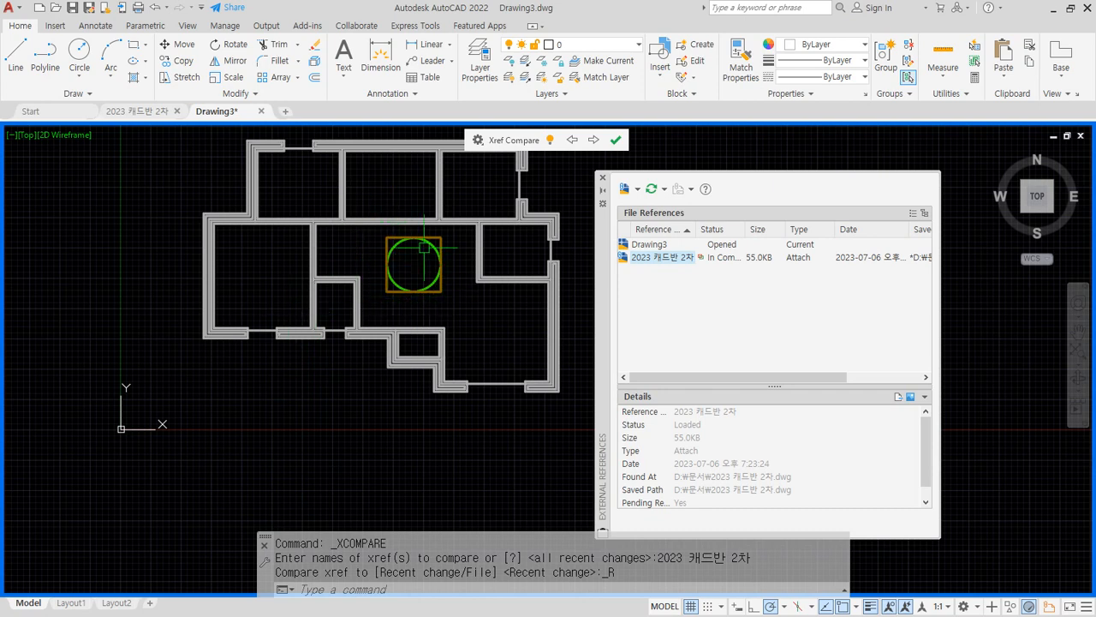
End the Xref comparison, erase the circle from the 2023 캐드반 2차 source drawing's central room and save it
click(616, 141)
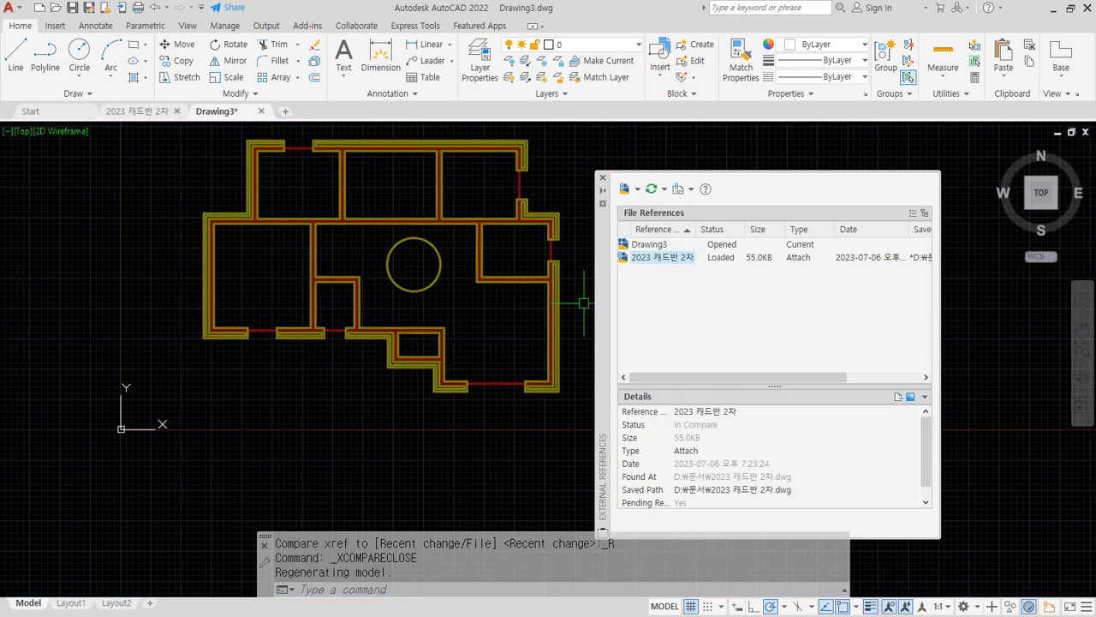
right_click(675, 260)
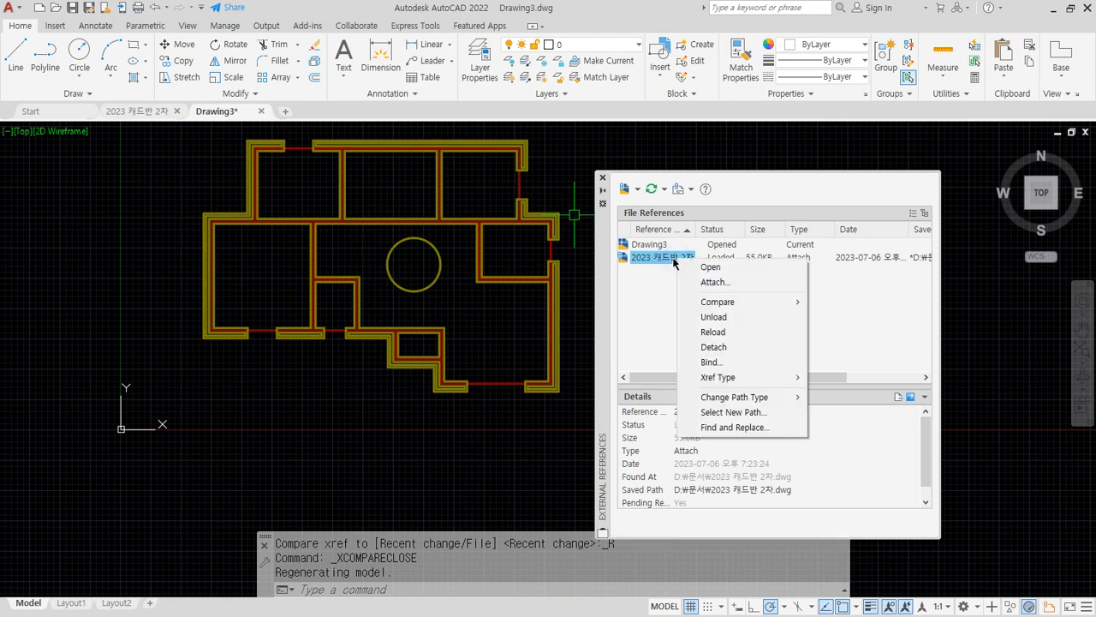
click(137, 111)
click(137, 112)
key(ctrl+s)
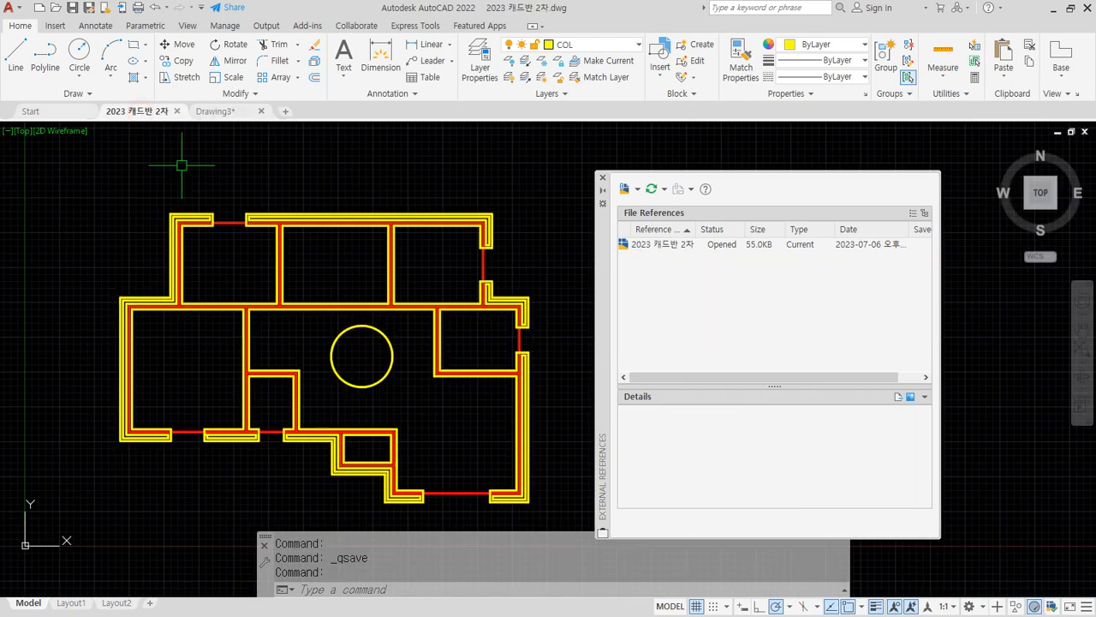
click(388, 376)
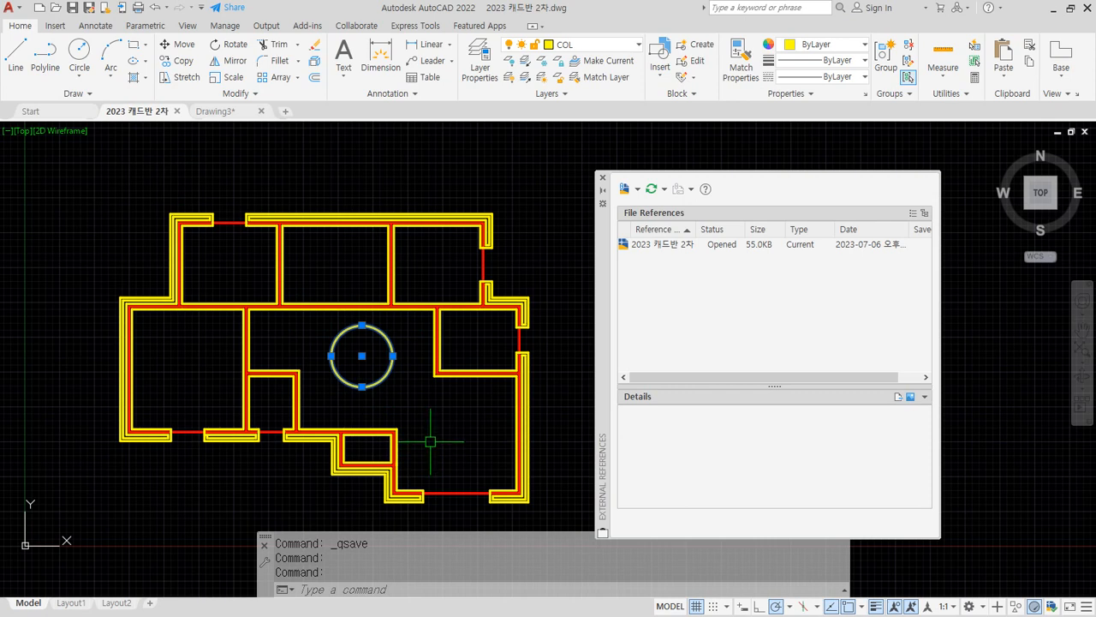
key(Delete)
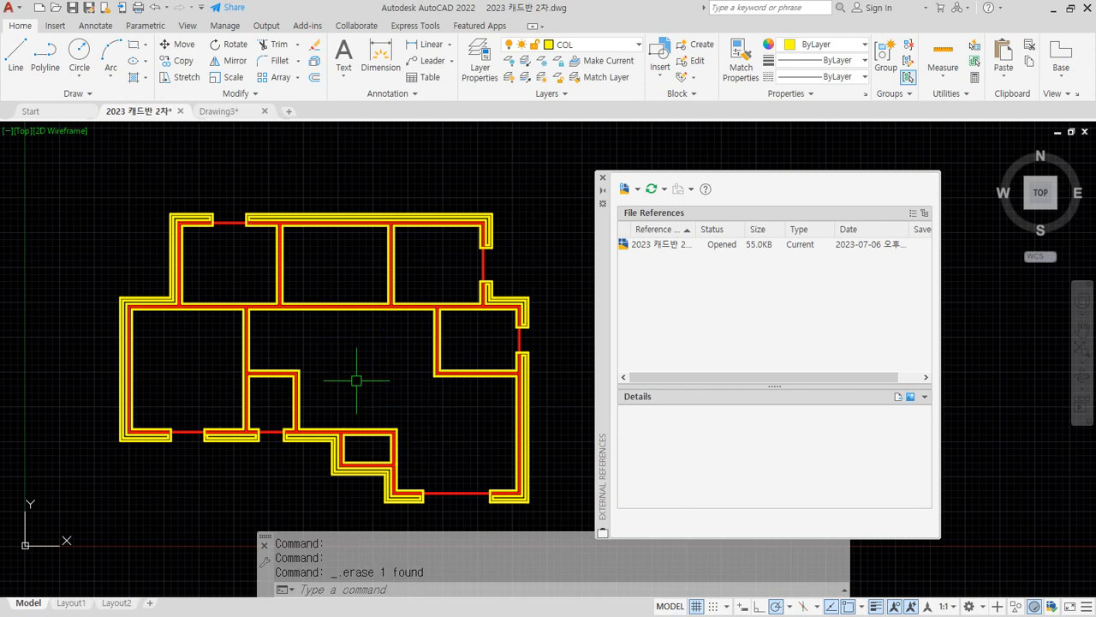
click(71, 8)
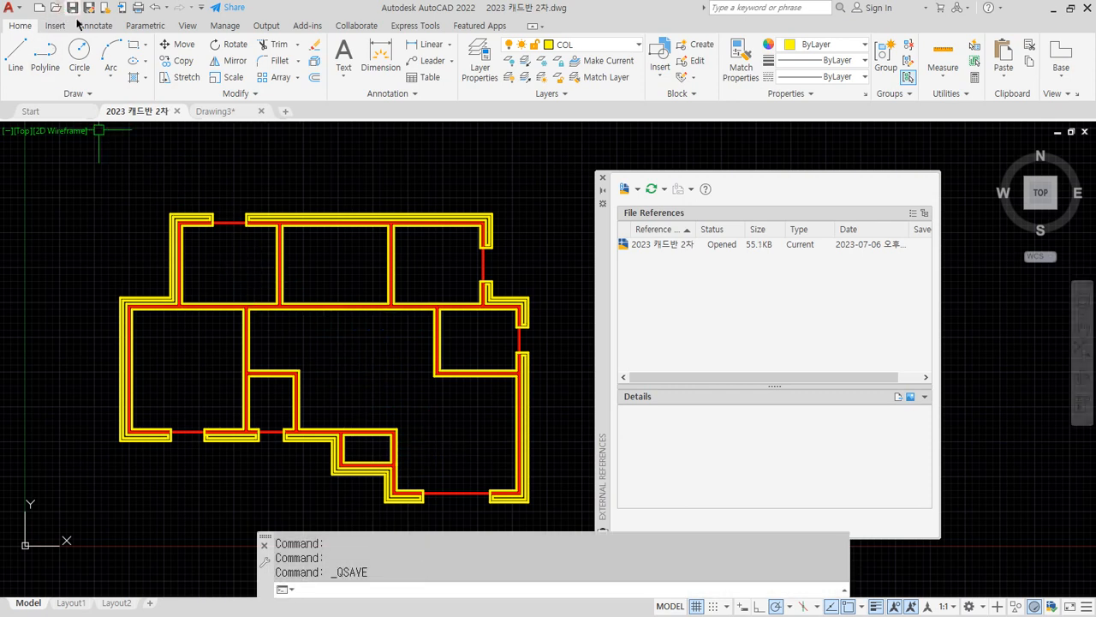
Reload the 2023 캐드반 2차 reference in Drawing3, compare the differences caused by the erased circle, and end the comparison
click(214, 112)
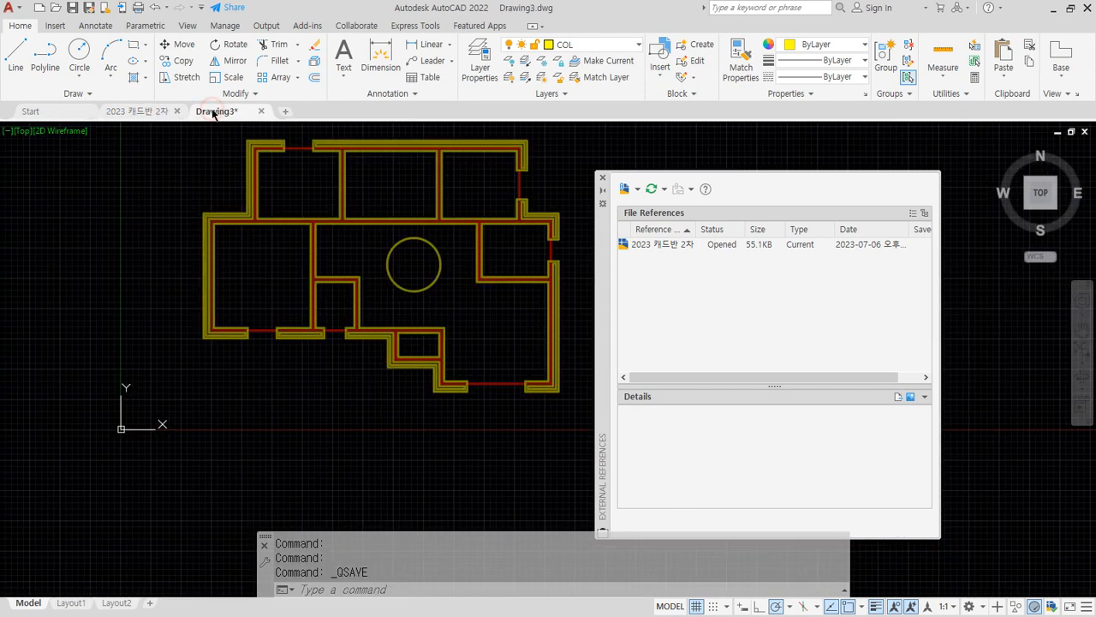
right_click(673, 262)
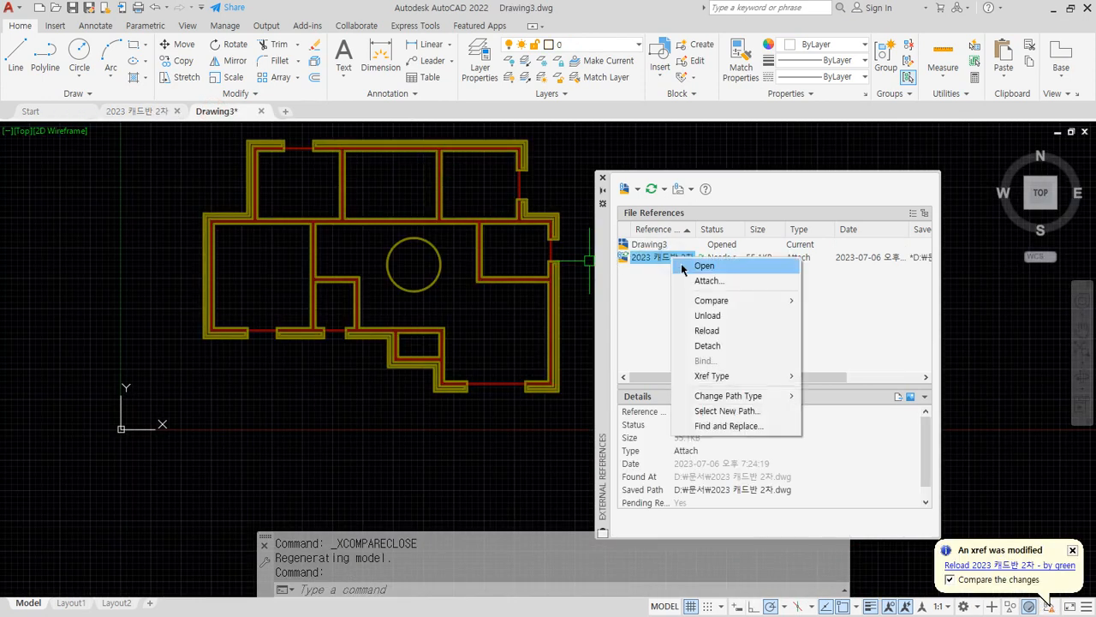
click(696, 332)
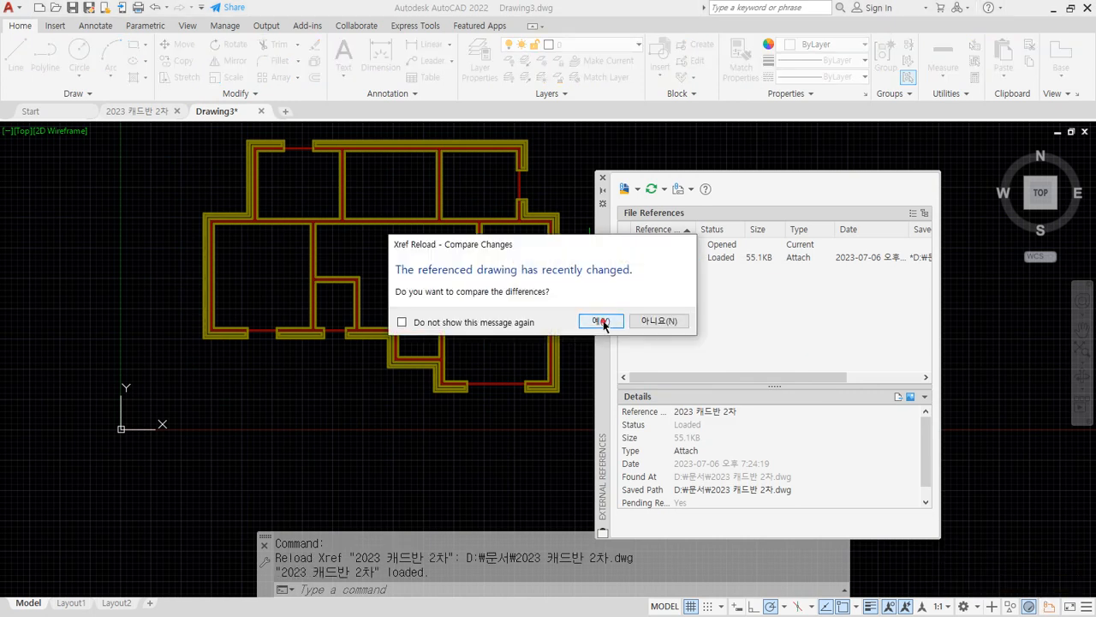
click(601, 321)
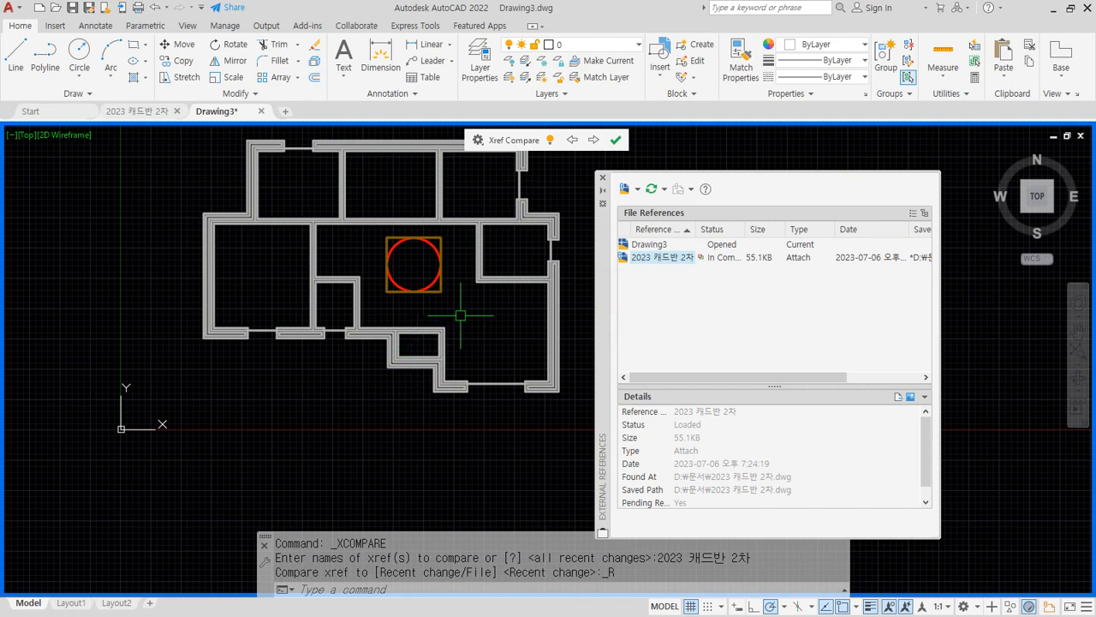
mouse_move(453, 313)
mouse_down()
mouse_move(351, 305)
mouse_move(465, 278)
mouse_move(391, 328)
mouse_move(423, 224)
mouse_move(364, 327)
mouse_move(477, 290)
mouse_up()
key(Escape)
click(617, 141)
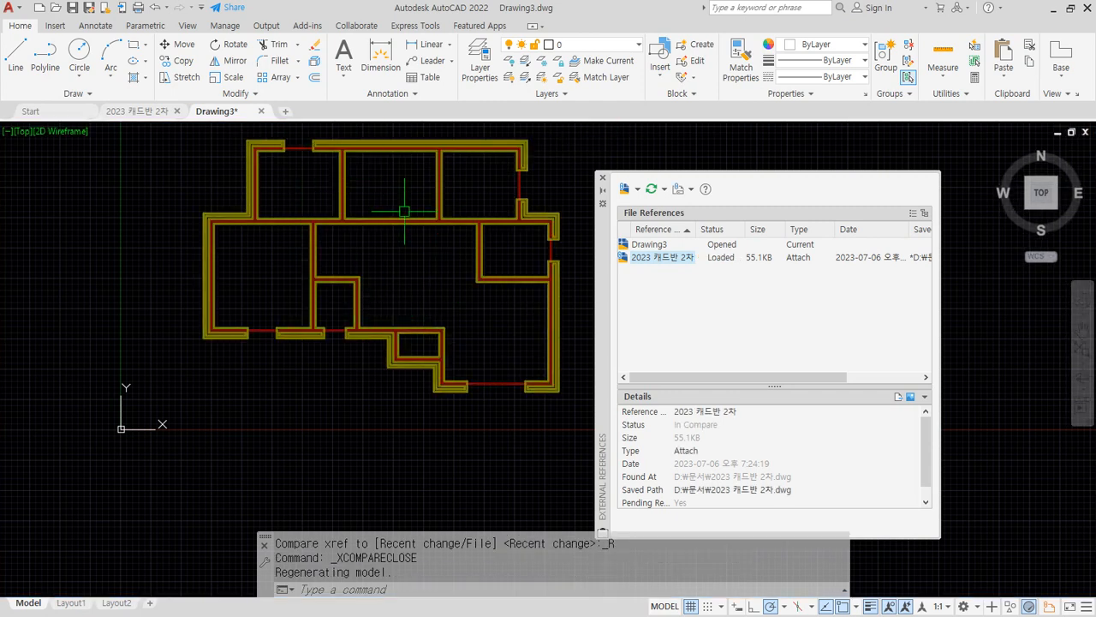
Draw a smaller freehand-sized circle in the central room of the 2023 캐드반 2차 source drawing and save it
click(134, 110)
text(c)
key(Return)
click(349, 361)
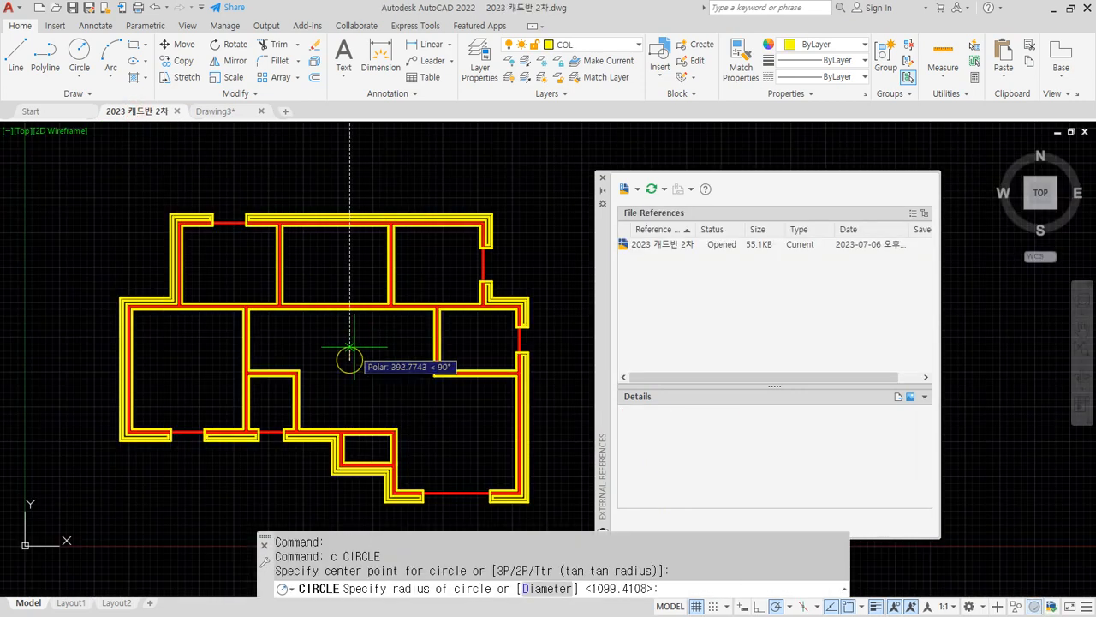
click(370, 361)
click(72, 7)
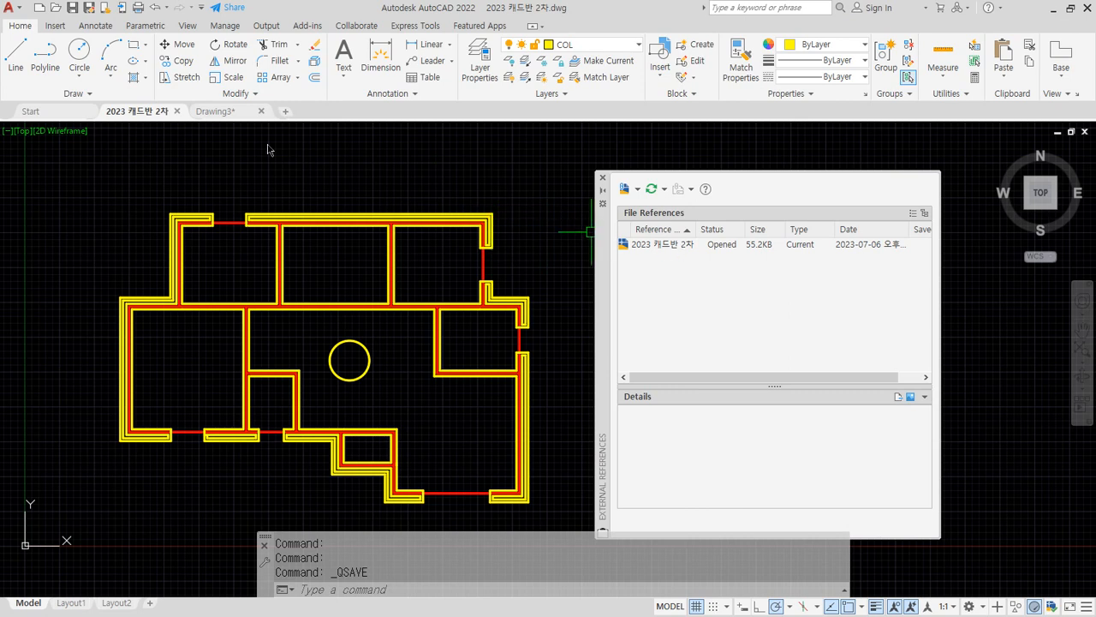
Reload the 2023 캐드반 2차 reference in Drawing3, compare the differences caused by the smaller circle, and end the comparison
click(215, 110)
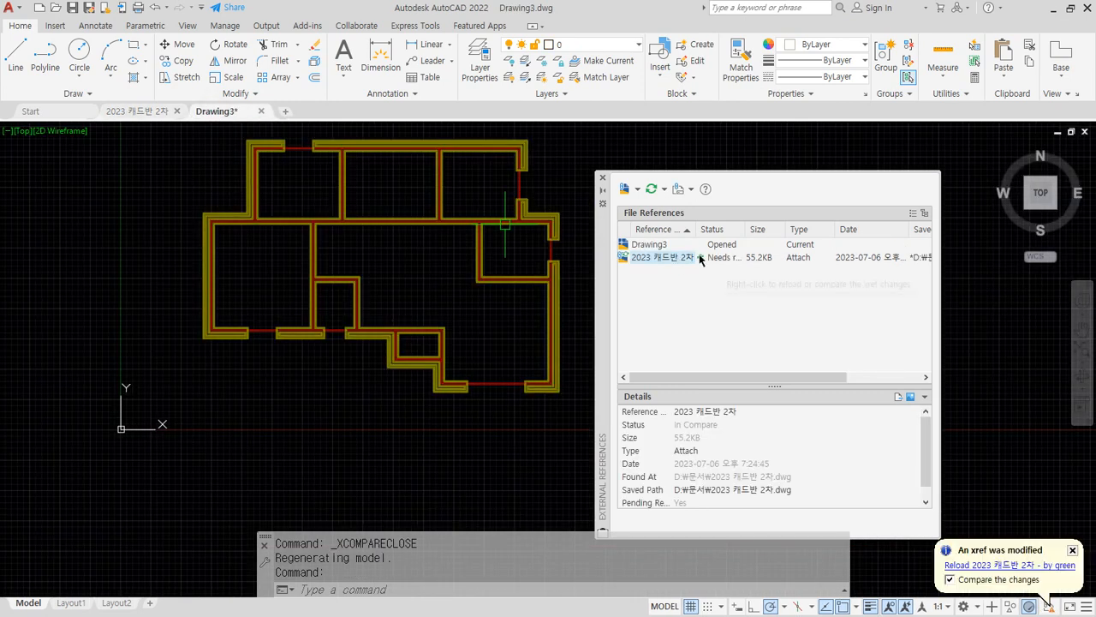
right_click(655, 262)
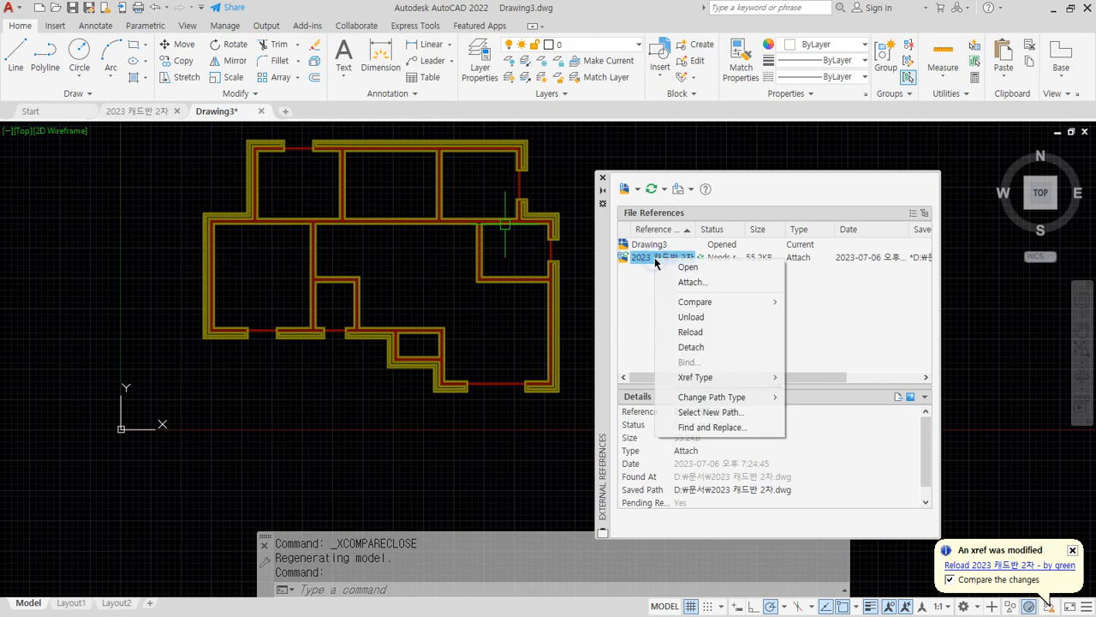
click(700, 338)
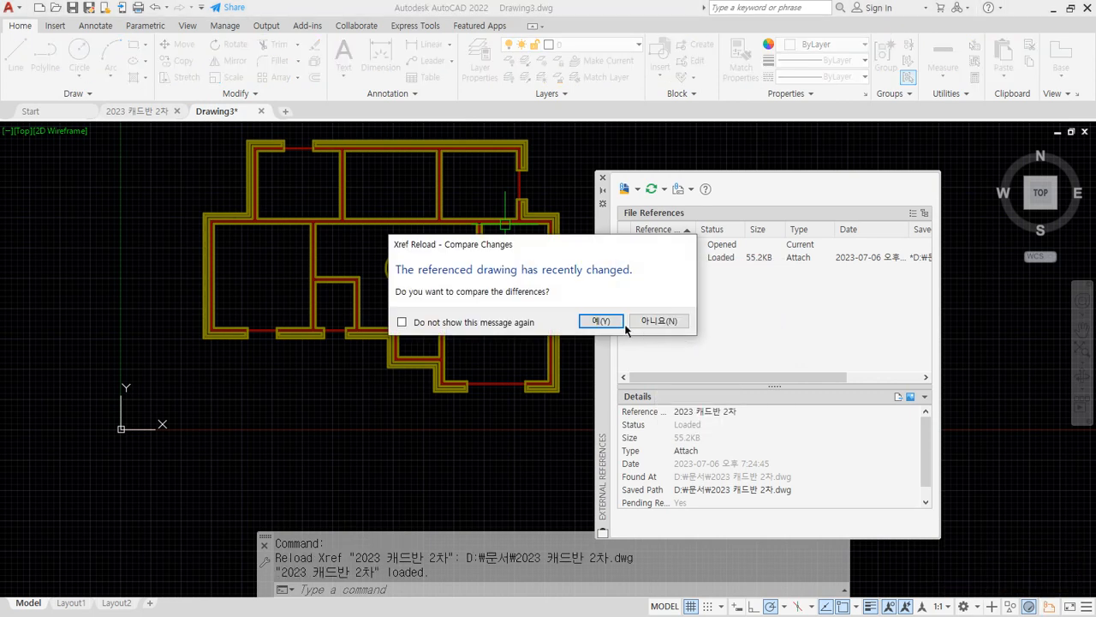
click(600, 321)
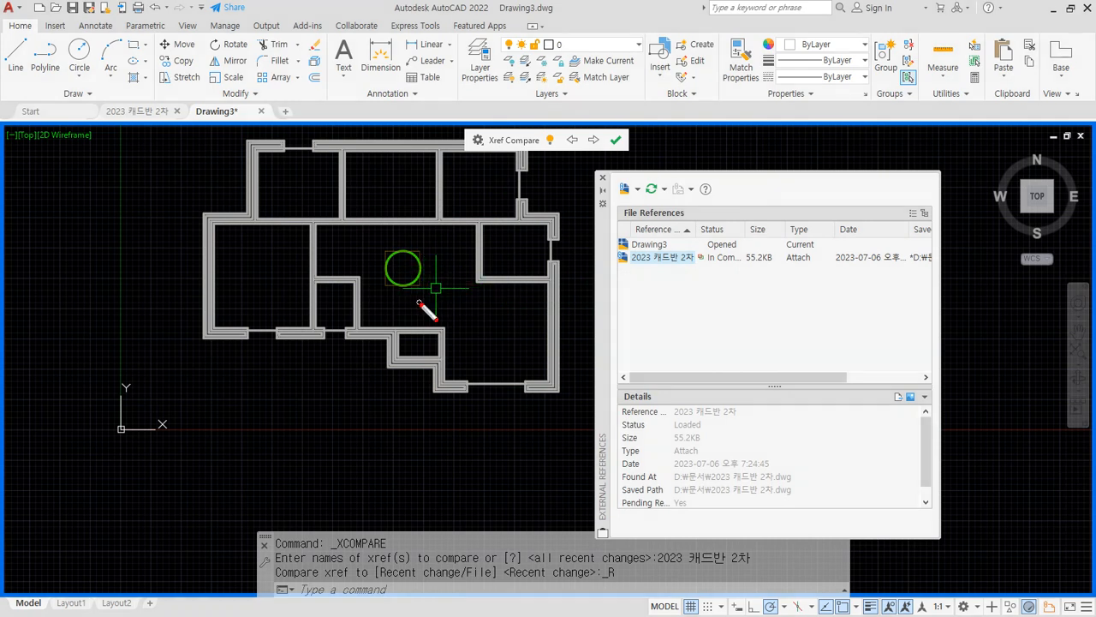
mouse_move(418, 301)
mouse_down()
mouse_move(368, 252)
mouse_move(449, 300)
mouse_move(377, 262)
mouse_move(441, 308)
mouse_move(416, 316)
mouse_up()
mouse_move(454, 278)
mouse_down()
mouse_move(514, 264)
mouse_move(636, 161)
mouse_move(662, 171)
mouse_up()
key(Escape)
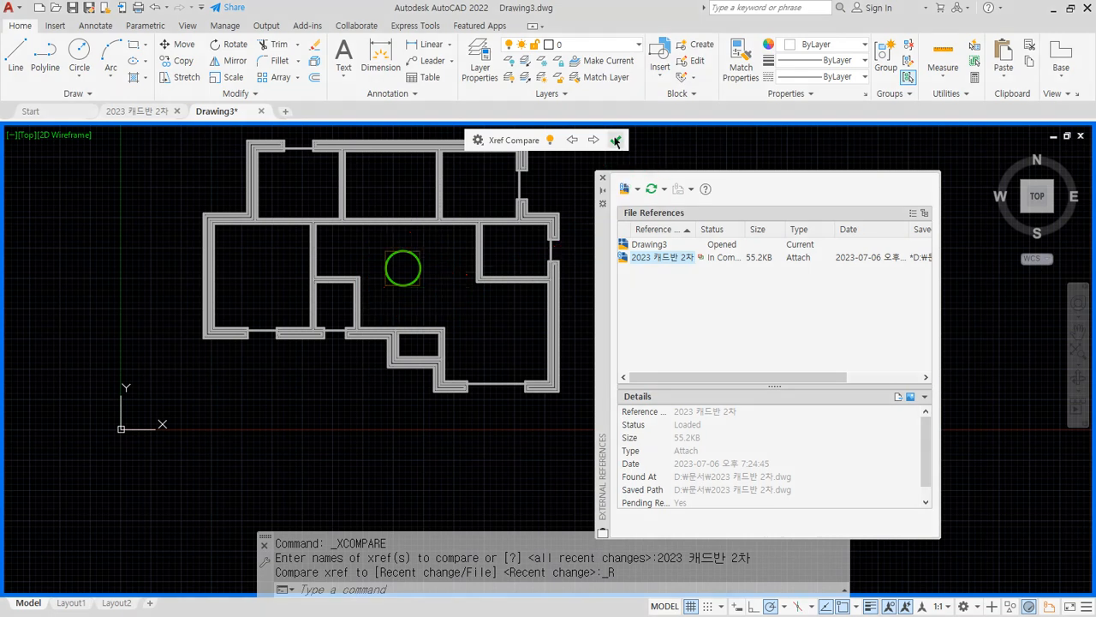
click(615, 140)
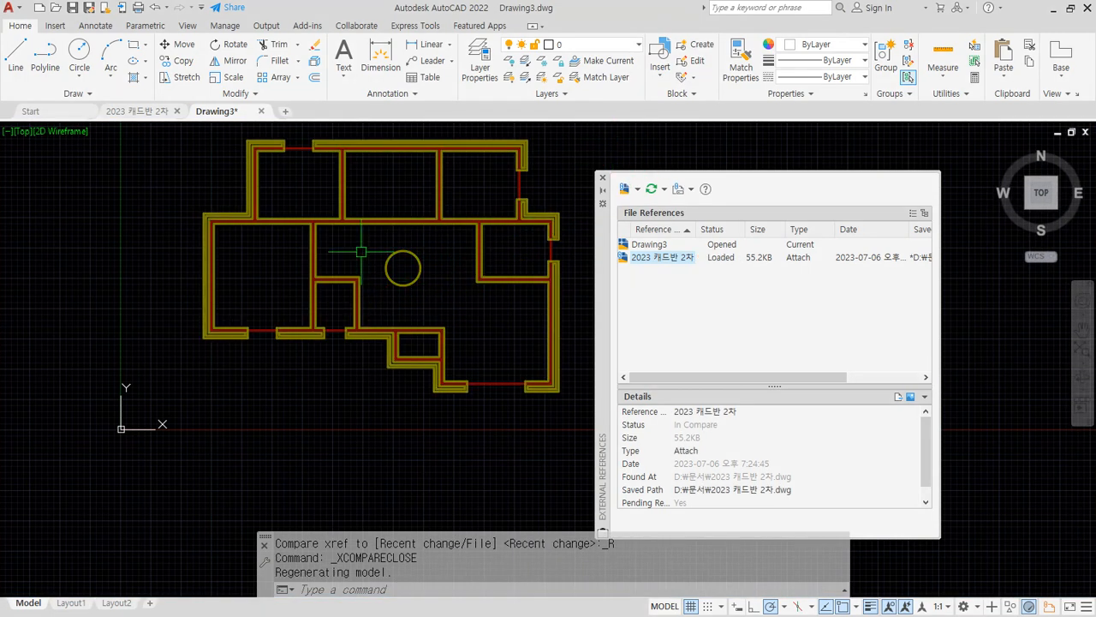
Erase the smaller circle from the central room of the 2023 캐드반 2차 source drawing and save it
click(133, 111)
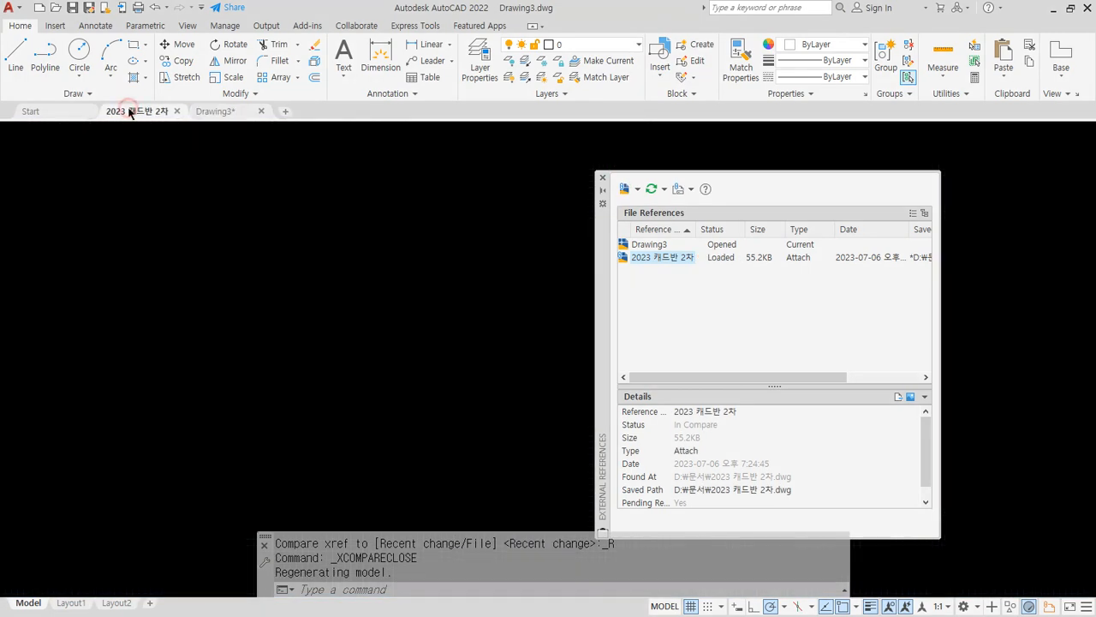
click(369, 347)
key(Delete)
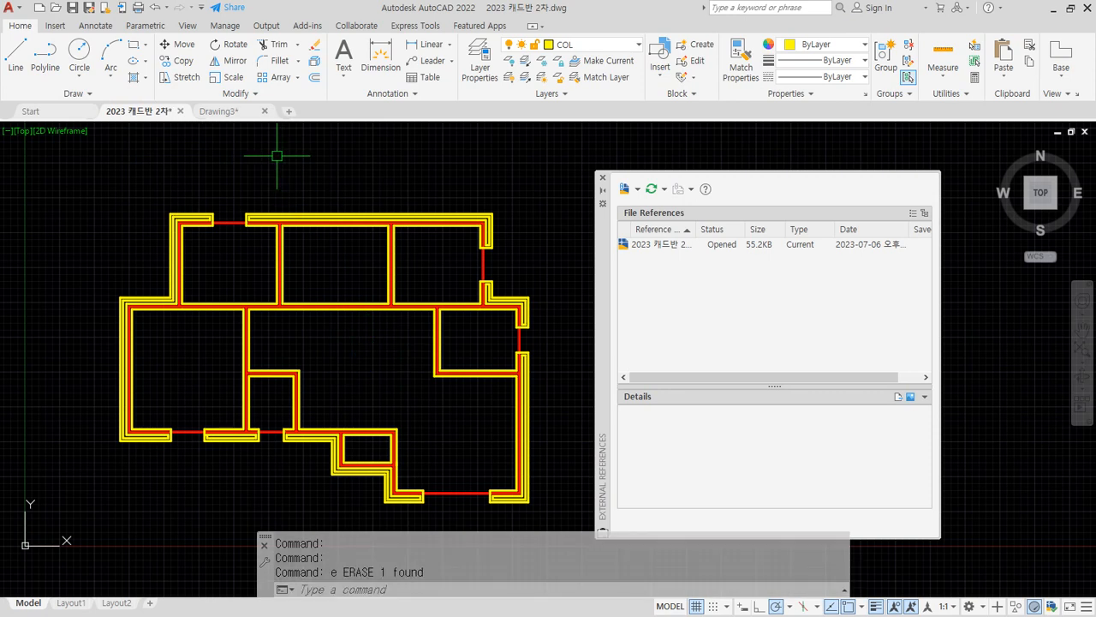
key(ctrl+s)
Reload and compare the 2023 캐드반 2차 reference in Drawing3, end the comparison, and move the command line window over the plan's upper rooms
click(216, 111)
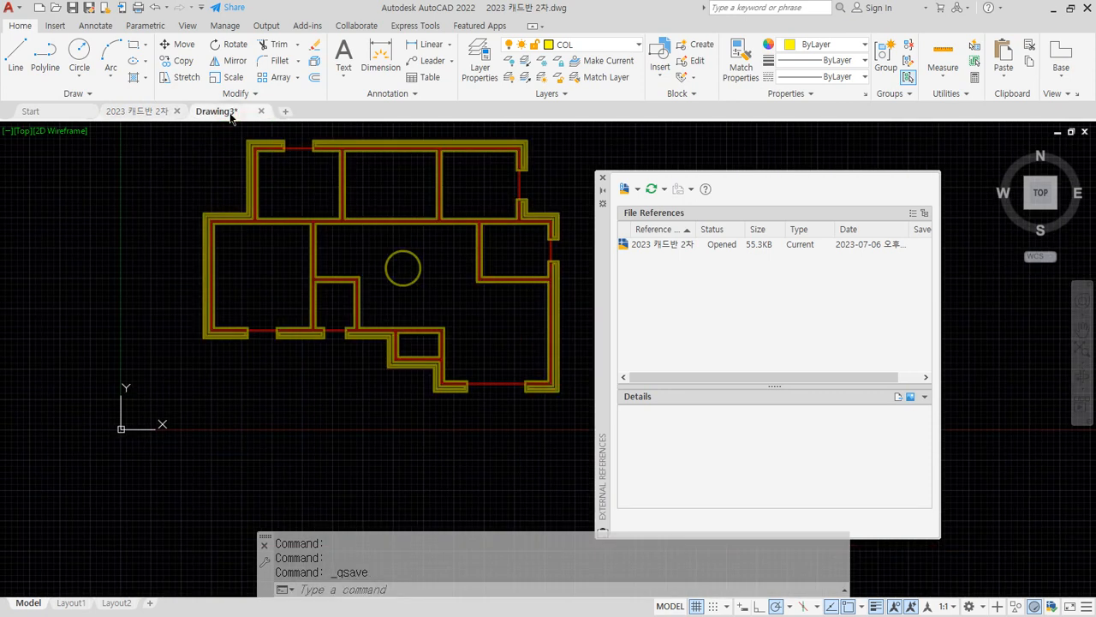
right_click(677, 259)
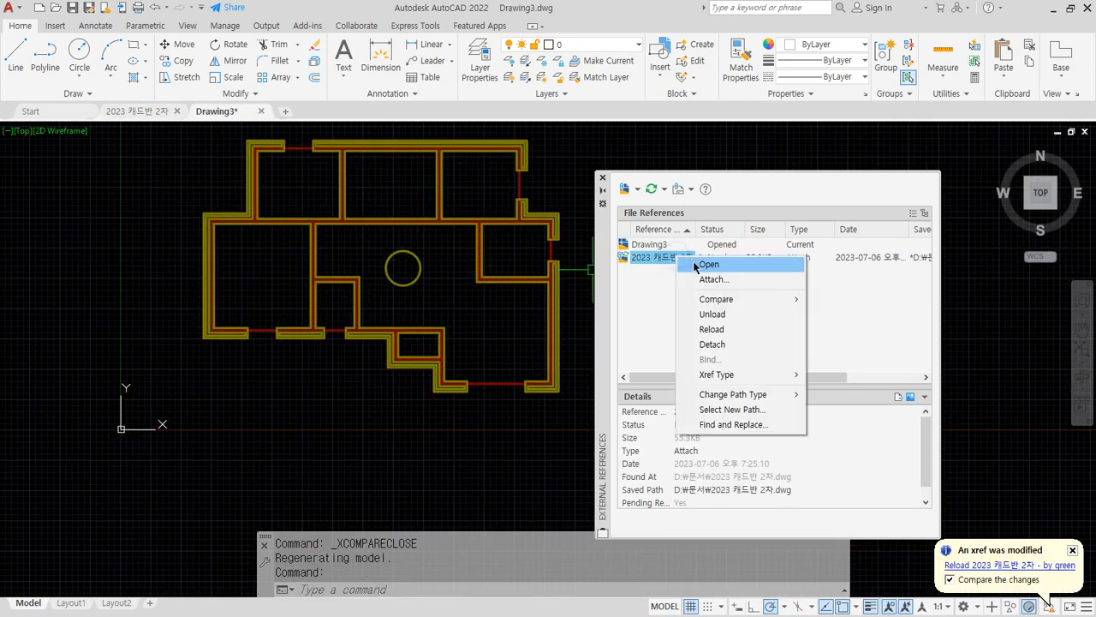
click(688, 329)
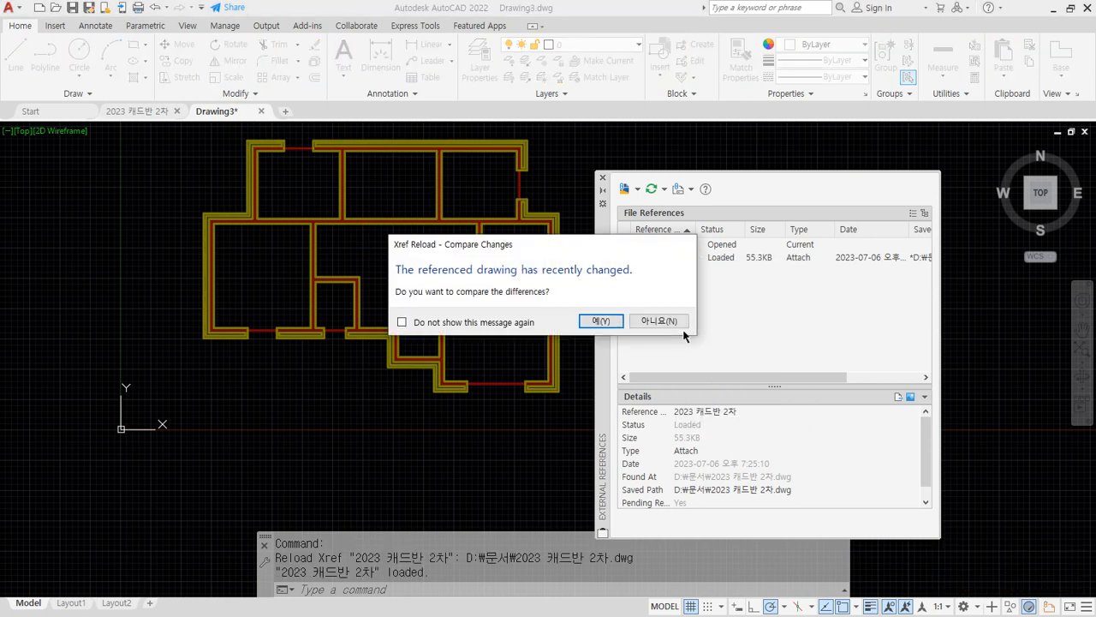
click(598, 321)
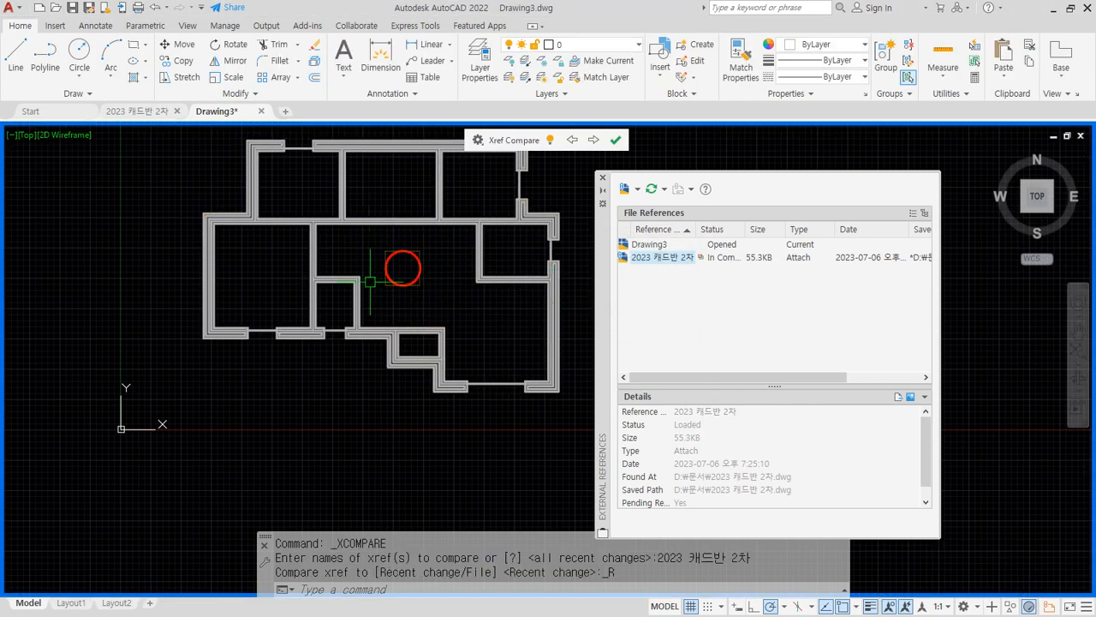
click(616, 139)
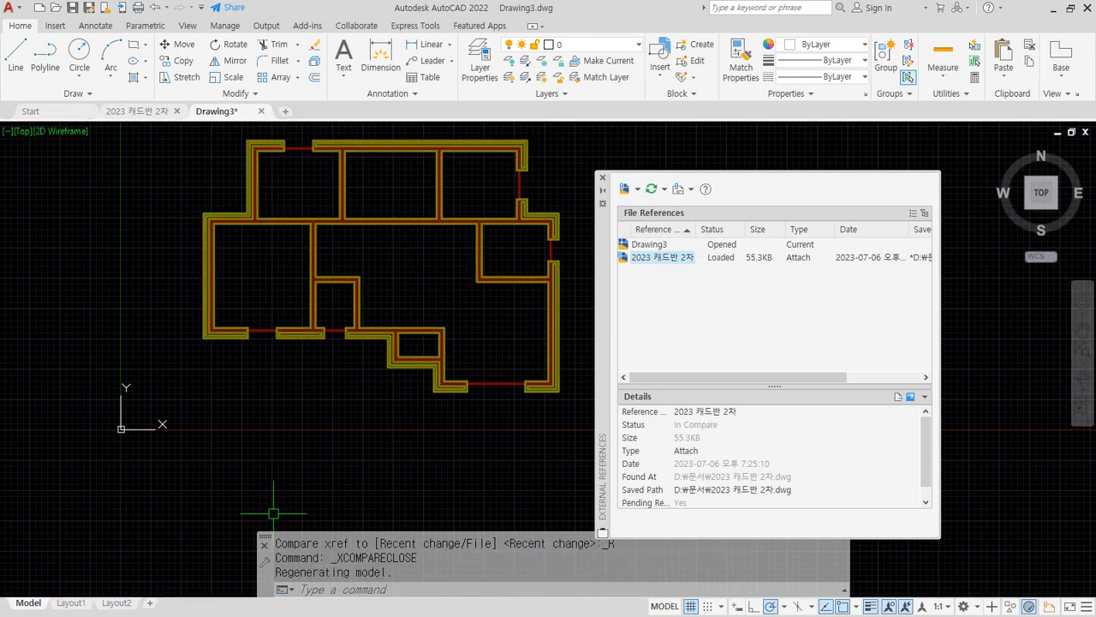
mouse_move(267, 535)
mouse_down()
mouse_move(283, 426)
mouse_move(229, 111)
mouse_up()
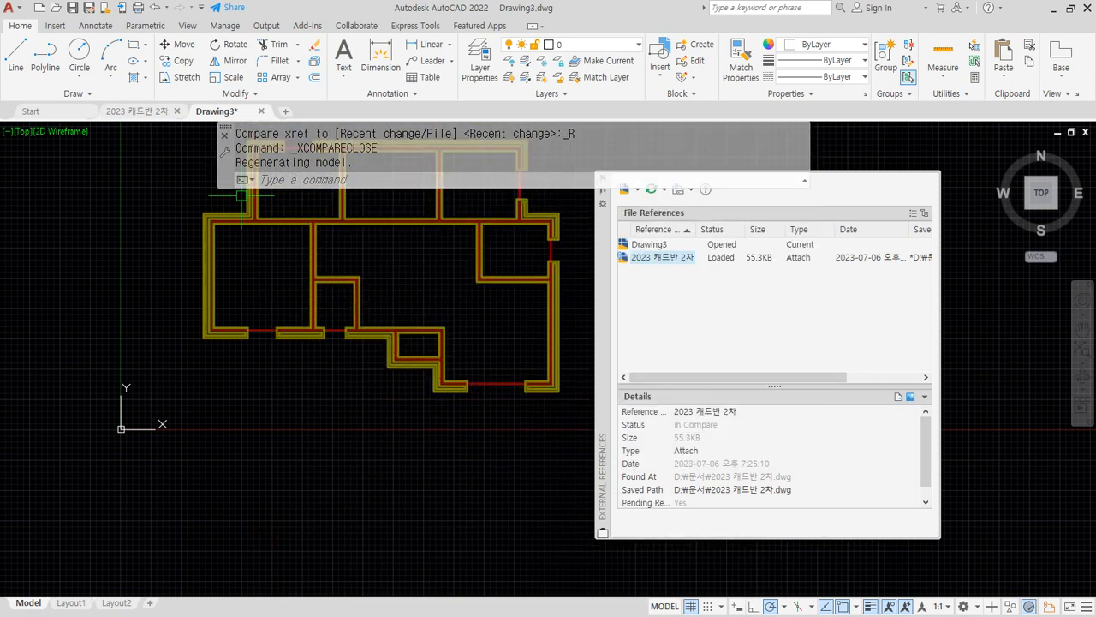
Bind the 2023 캐드반 2차 reference into Drawing3 with the Insert bind type
right_click(673, 262)
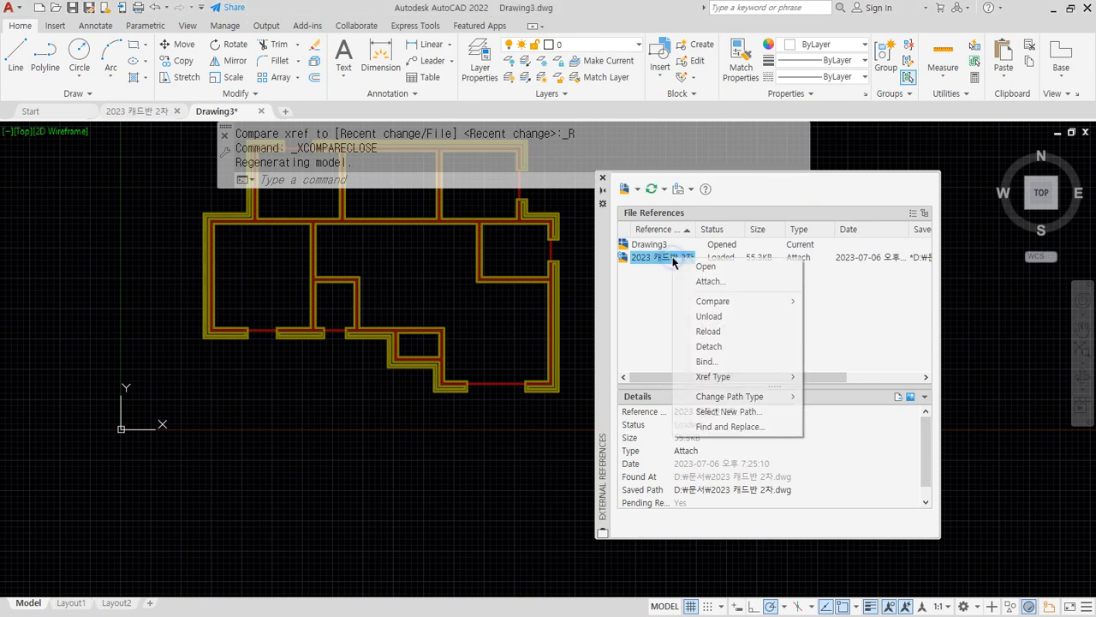
click(732, 363)
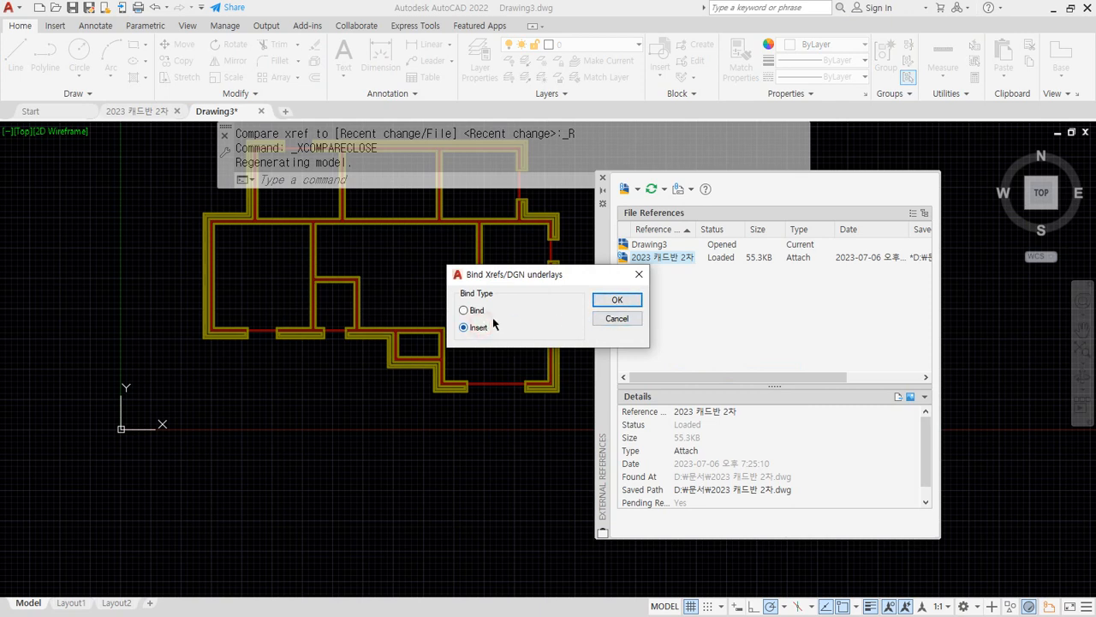
click(607, 305)
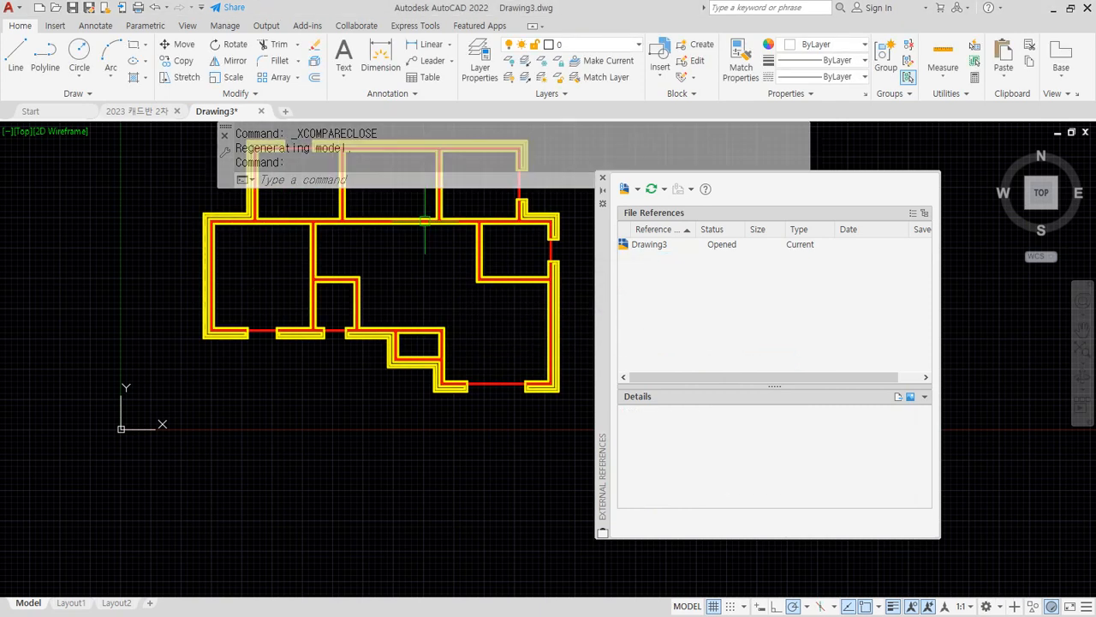
Undo the last view change and the binding of the floor plan reference in Drawing3
middle_drag(347, 327, 324, 349)
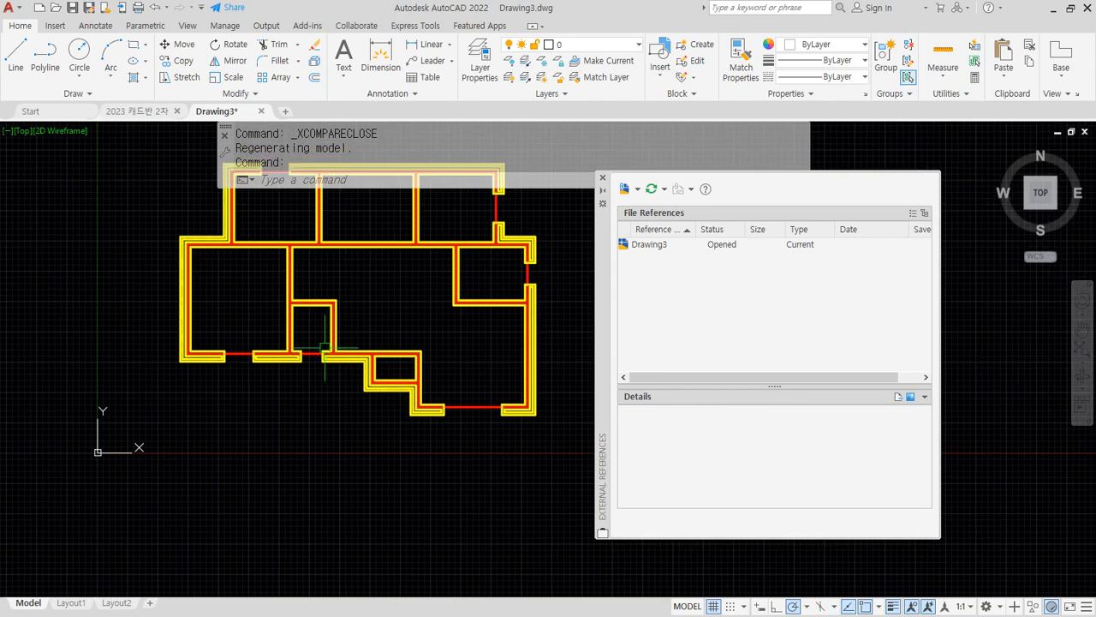
key(ctrl+z)
key(ctrl+z)
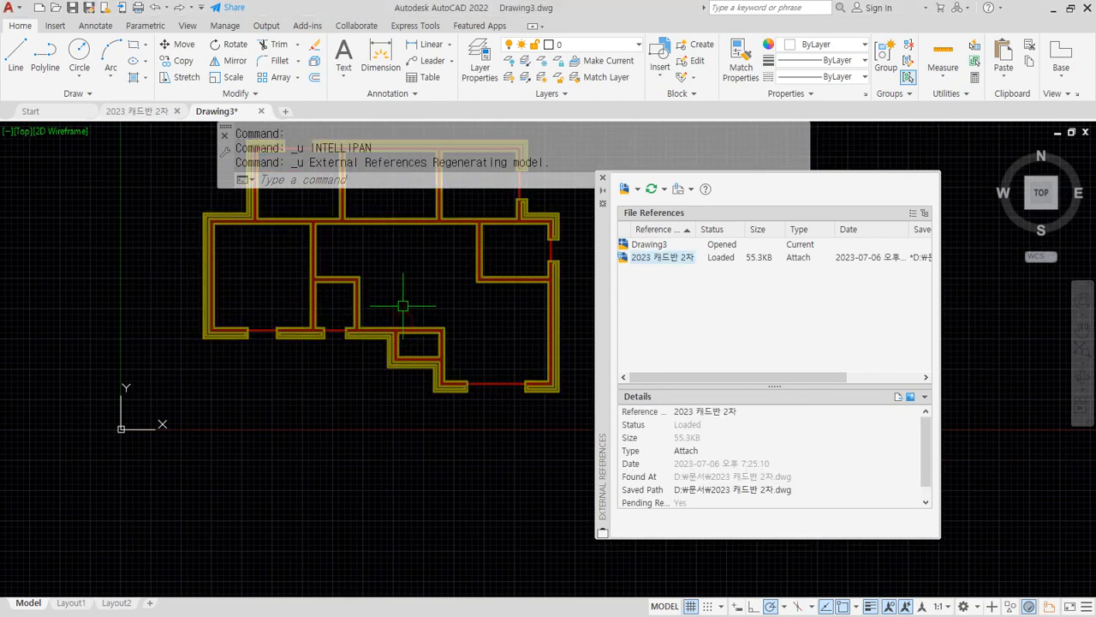
middle_drag(403, 306, 391, 372)
mouse_move(382, 443)
mouse_down()
mouse_move(294, 459)
mouse_move(437, 312)
mouse_move(343, 445)
mouse_up()
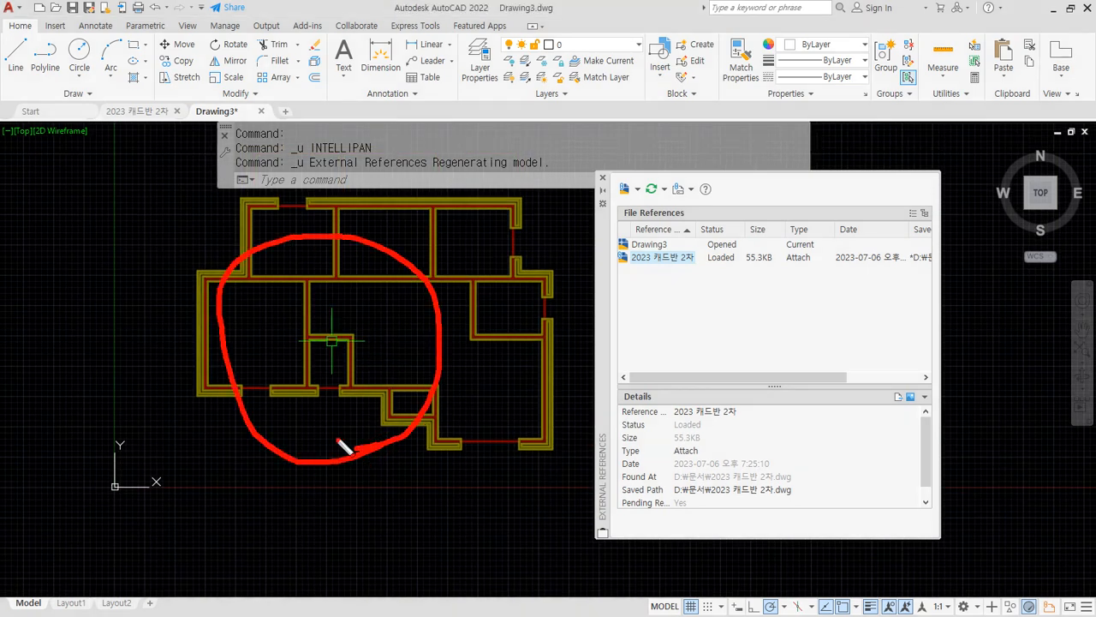
drag(151, 292, 204, 283)
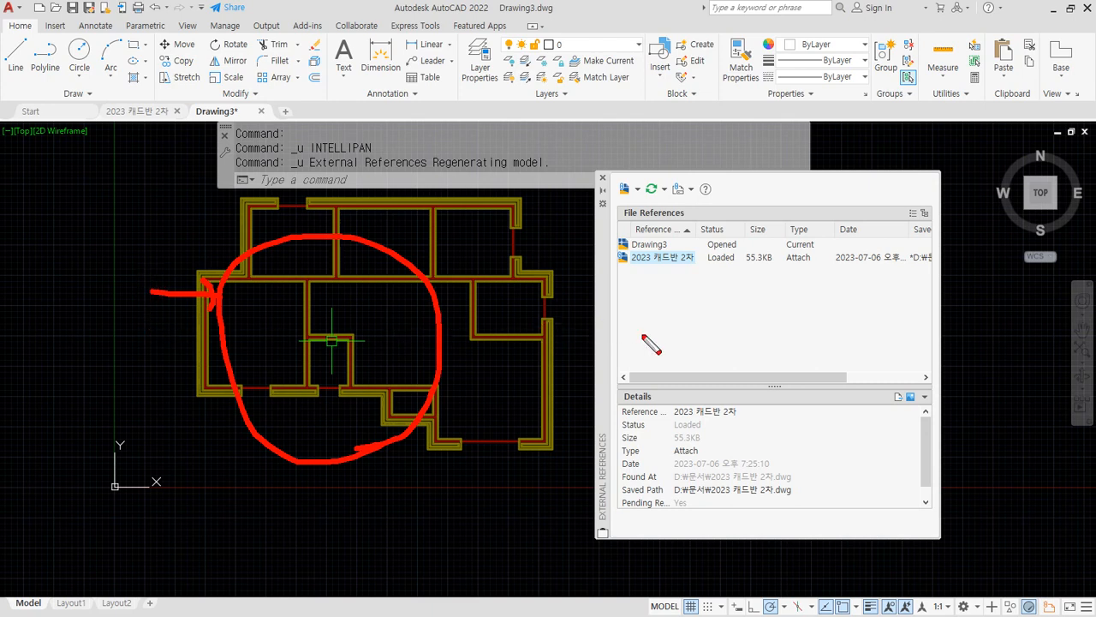
key(Escape)
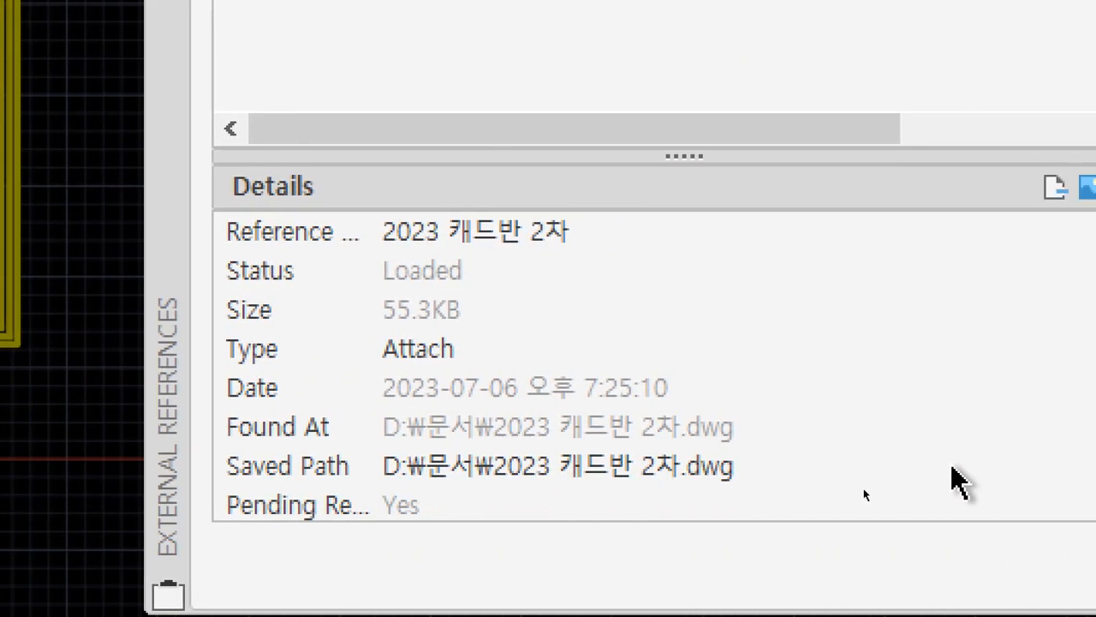
Change the saved path of the 2023 캐드반 2차 reference to 20220610 평면도 그리기.dwg
click(646, 466)
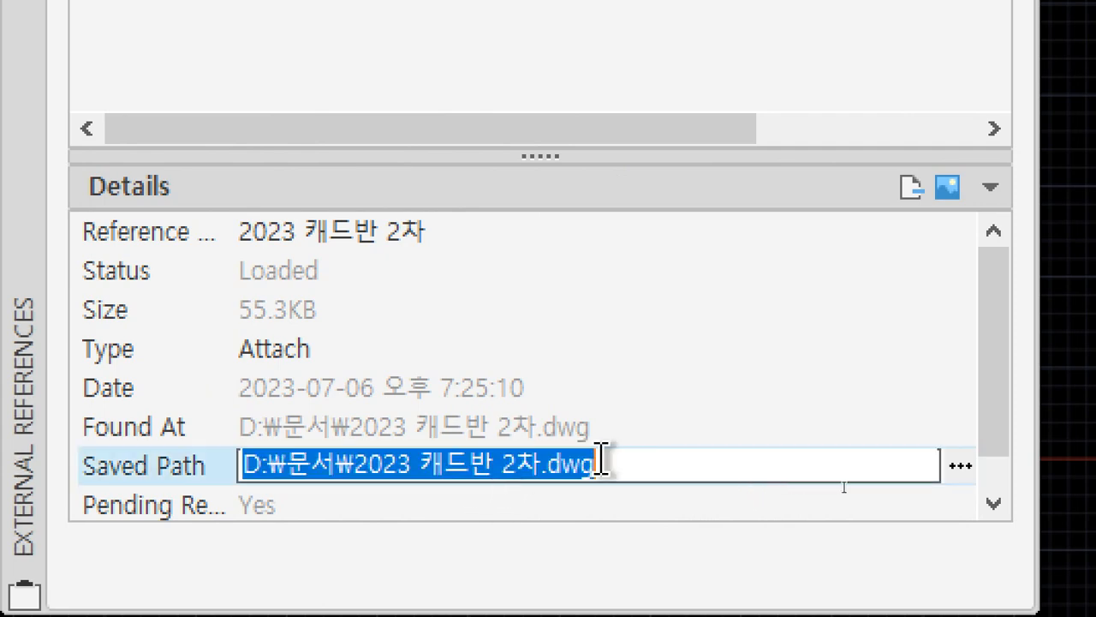
click(960, 465)
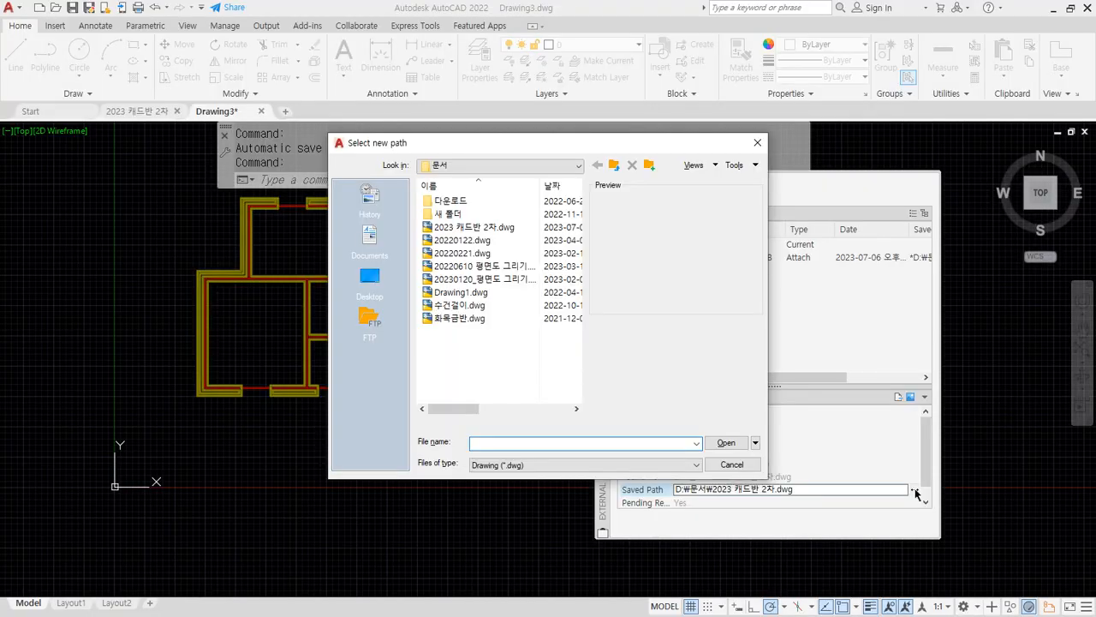
click(488, 267)
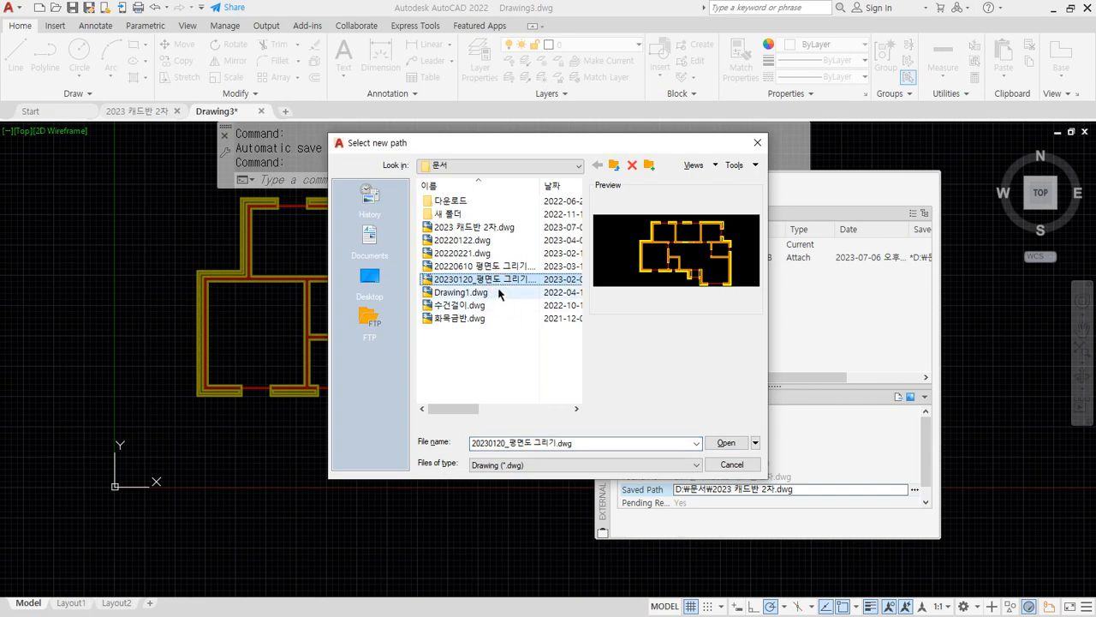
click(727, 442)
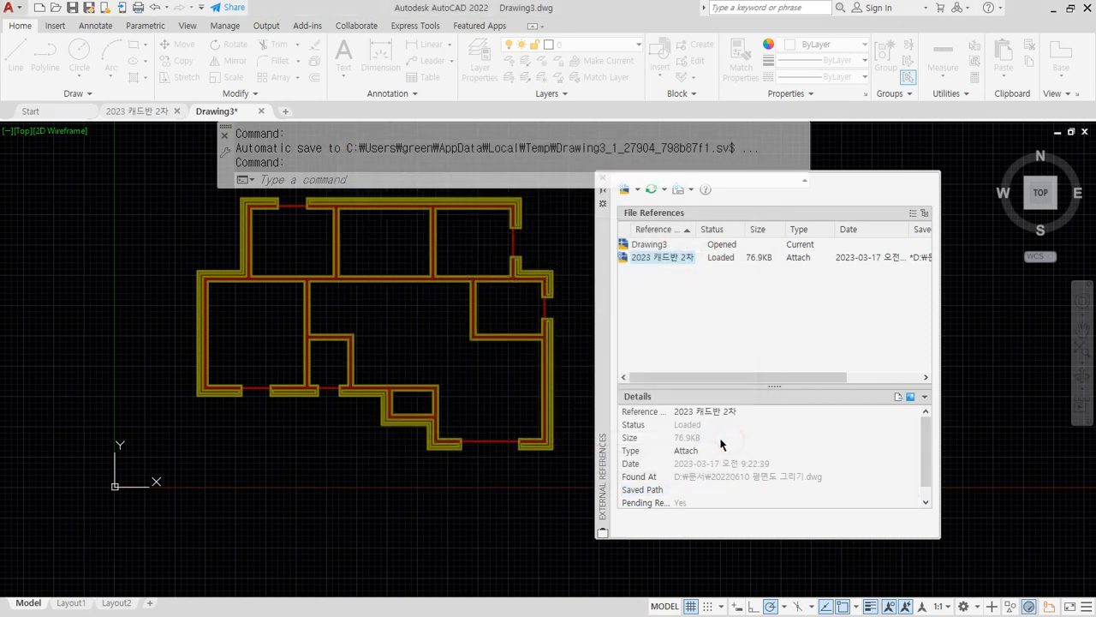
middle_drag(297, 380, 292, 389)
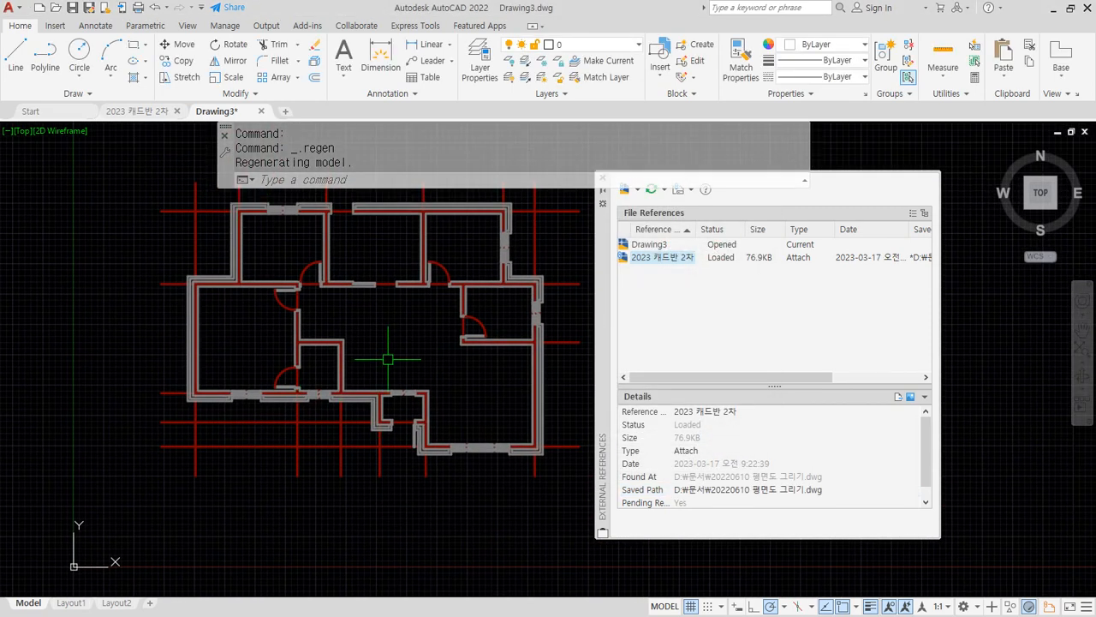
Repath the 2023 캐드반 2차 reference to the 화목금반.dwg file in the 문서 folder
click(904, 489)
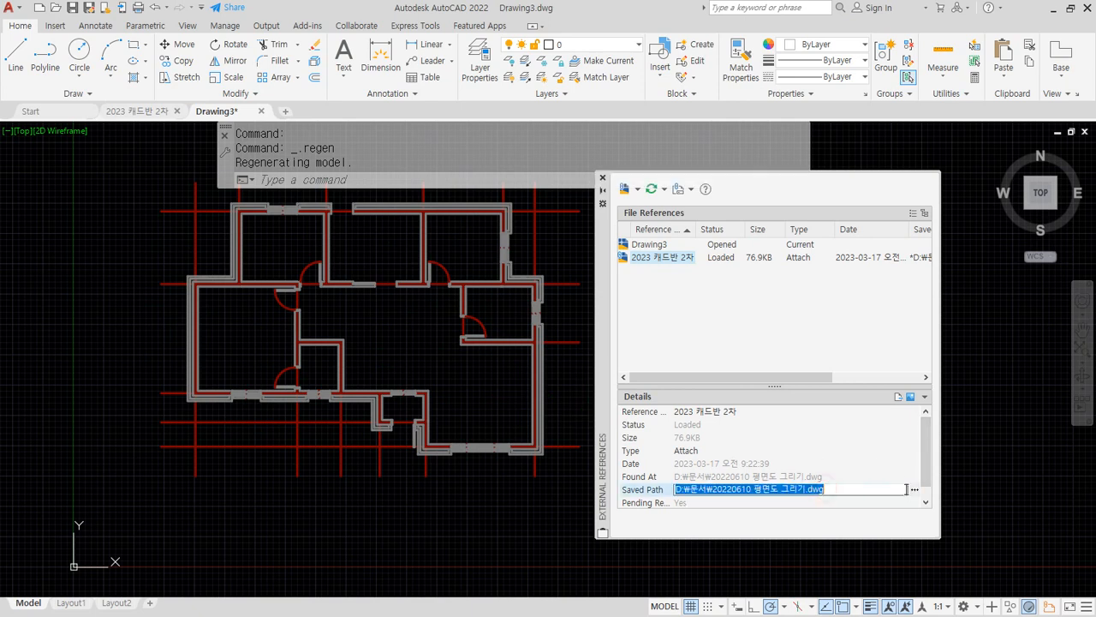
click(915, 489)
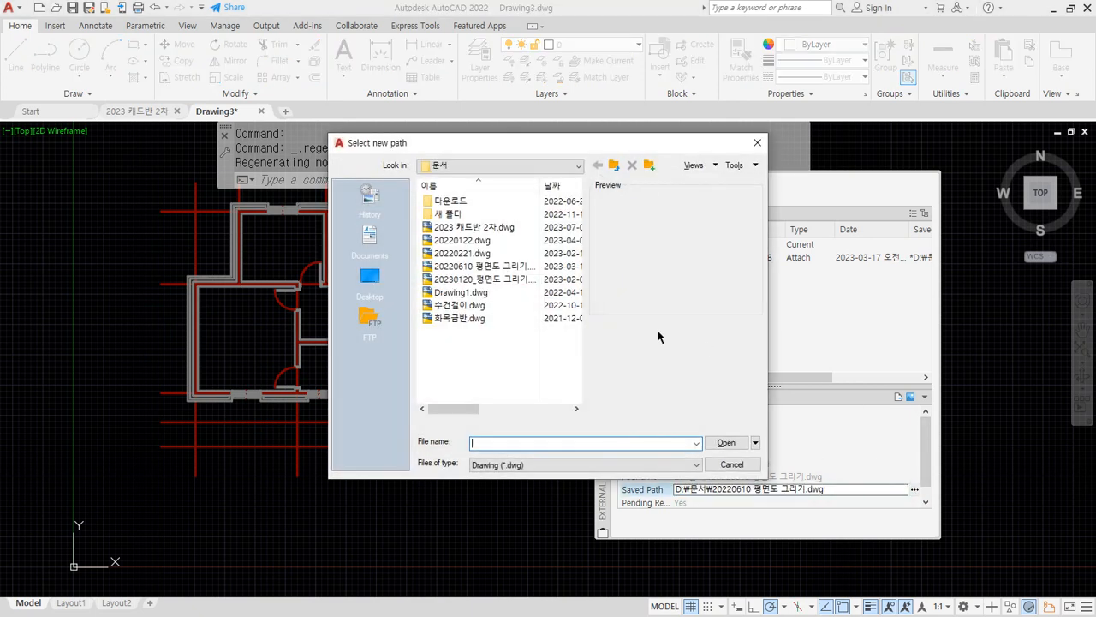
click(477, 318)
click(463, 304)
click(467, 318)
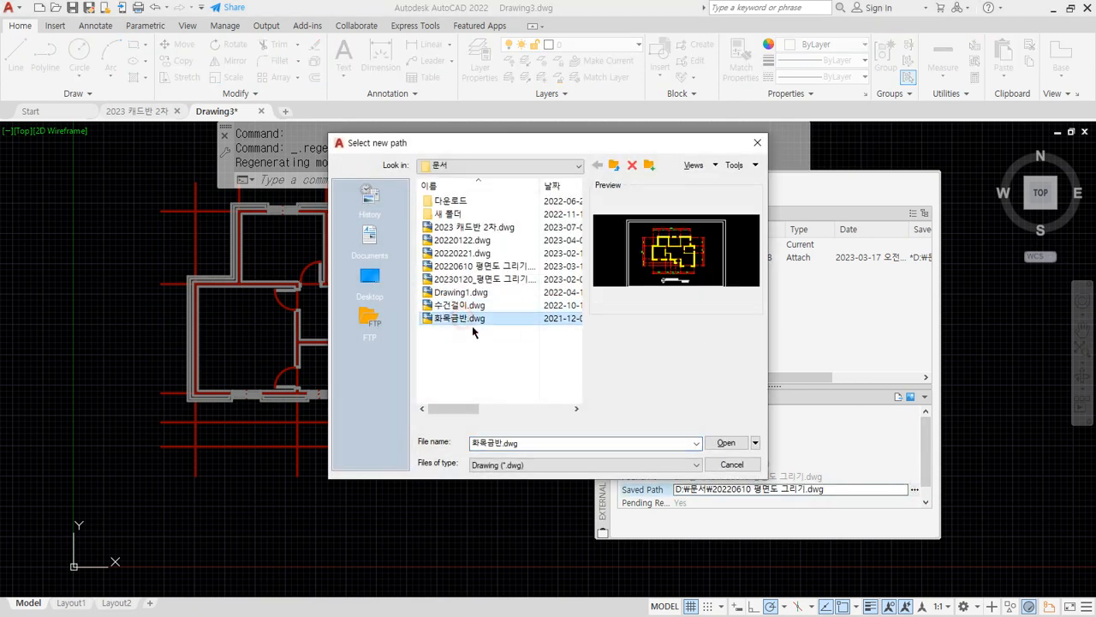
click(726, 443)
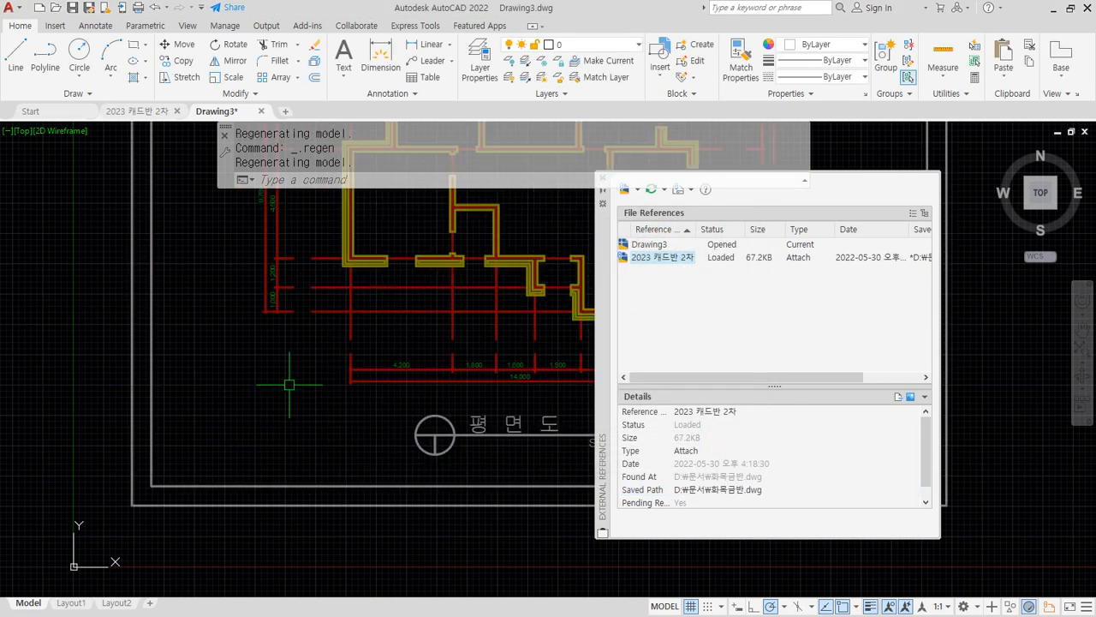
scroll(289, 379, down, 4)
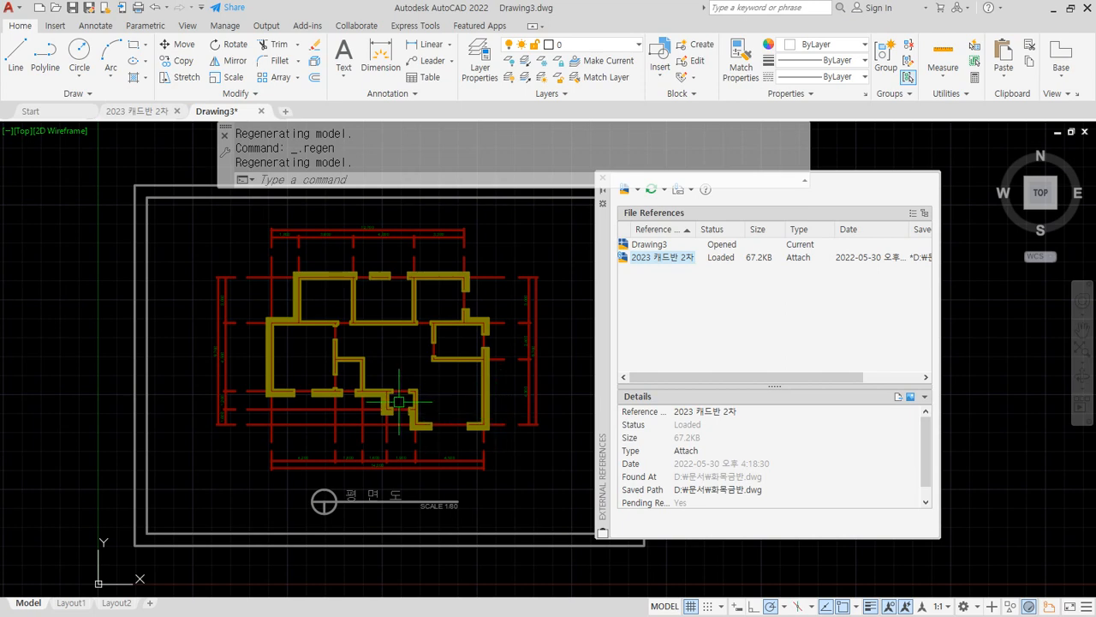
mouse_move(614, 497)
mouse_down()
mouse_move(931, 499)
mouse_move(611, 506)
mouse_up()
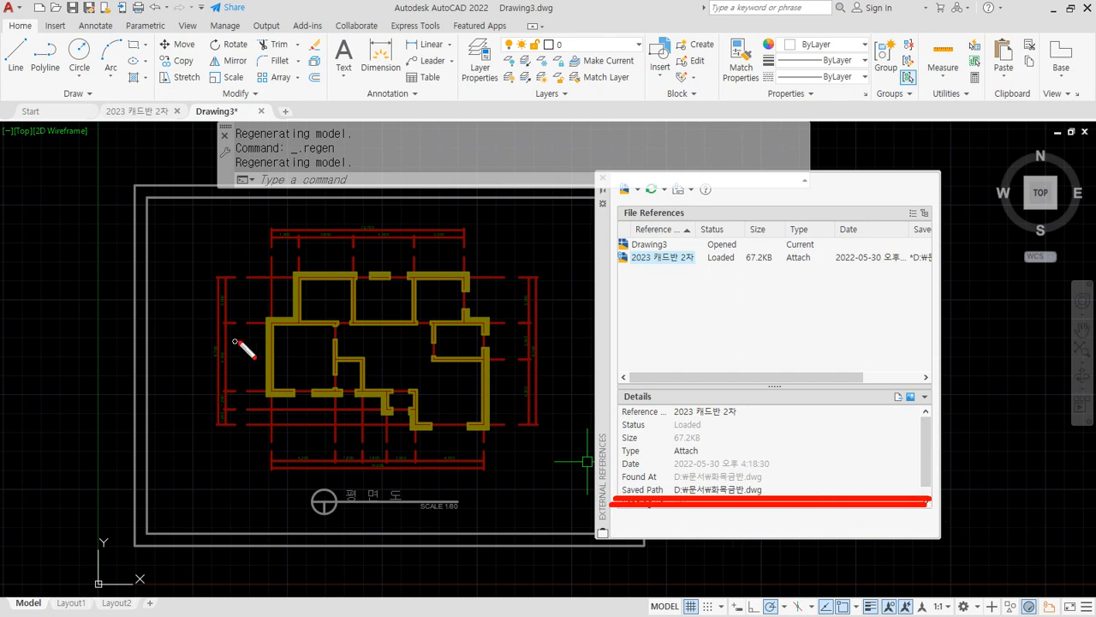
drag(240, 326, 302, 294)
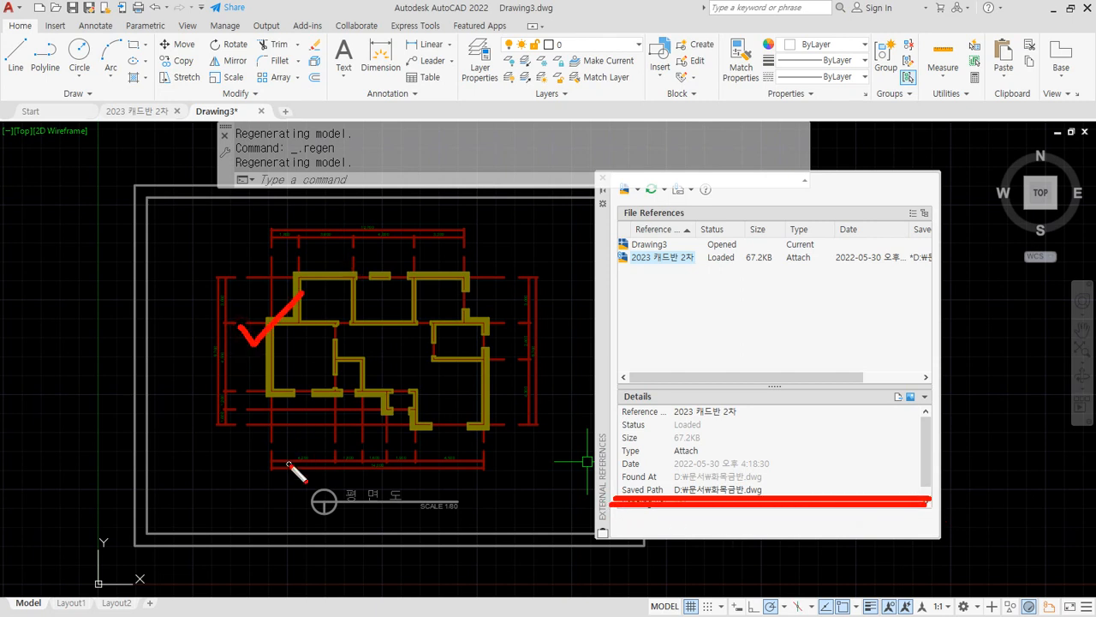
key(Escape)
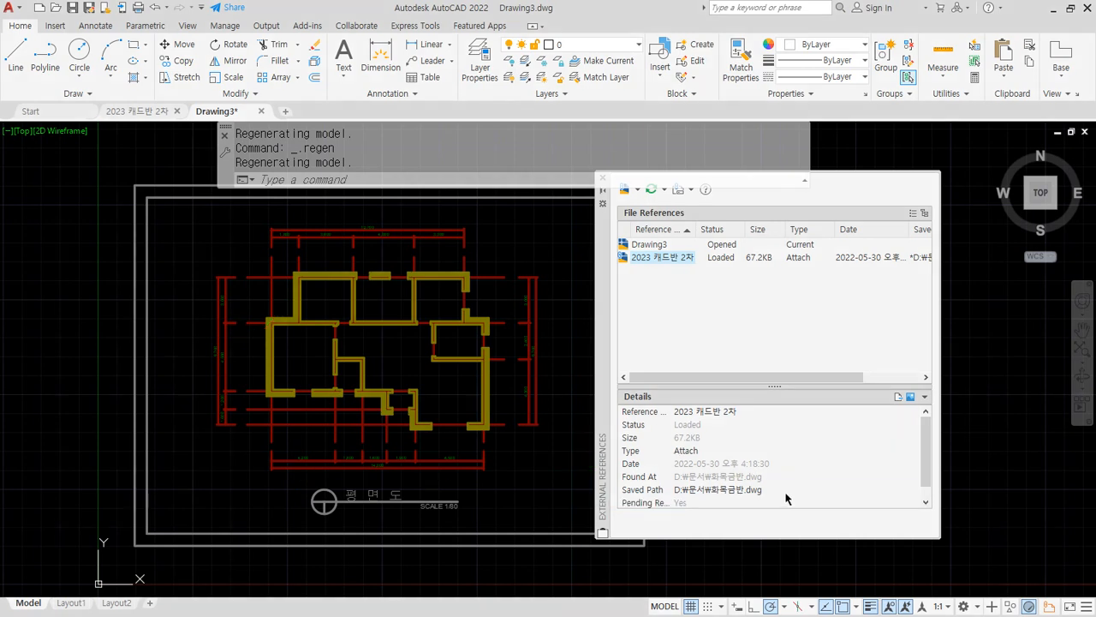
Set the reference's saved path back to 2023 캐드반 2차.dwg in the 문서 folder
click(629, 492)
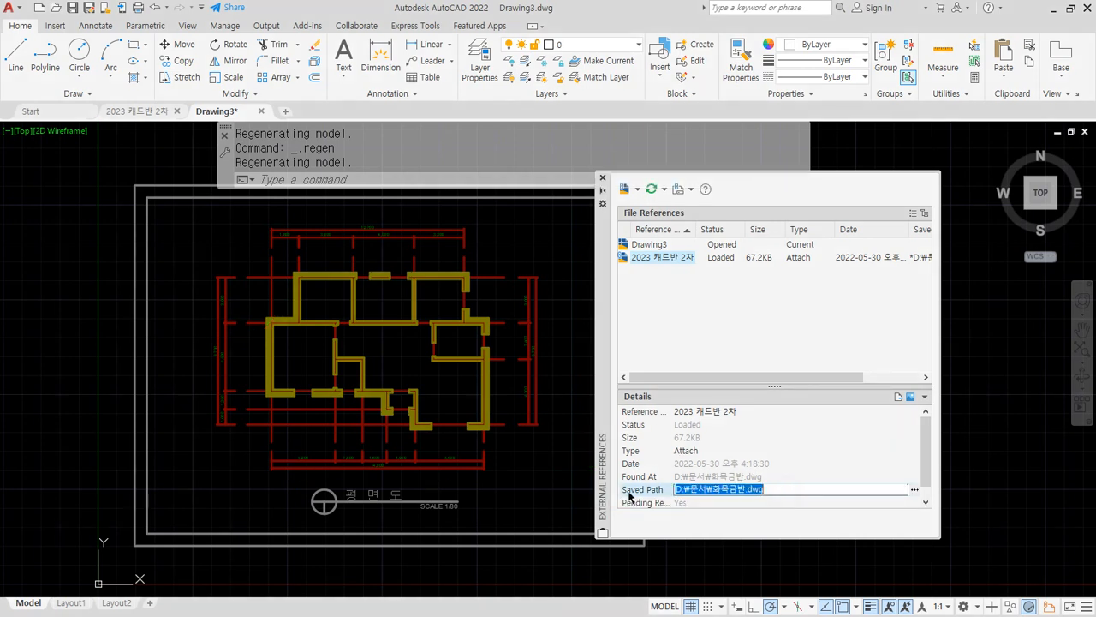
click(685, 257)
click(684, 490)
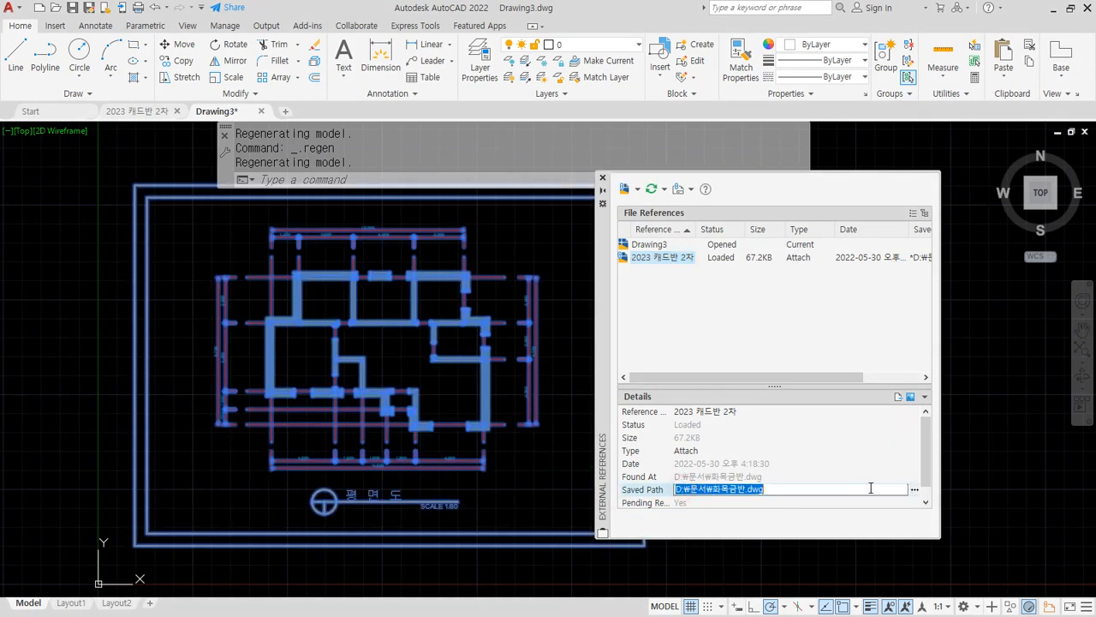
click(914, 489)
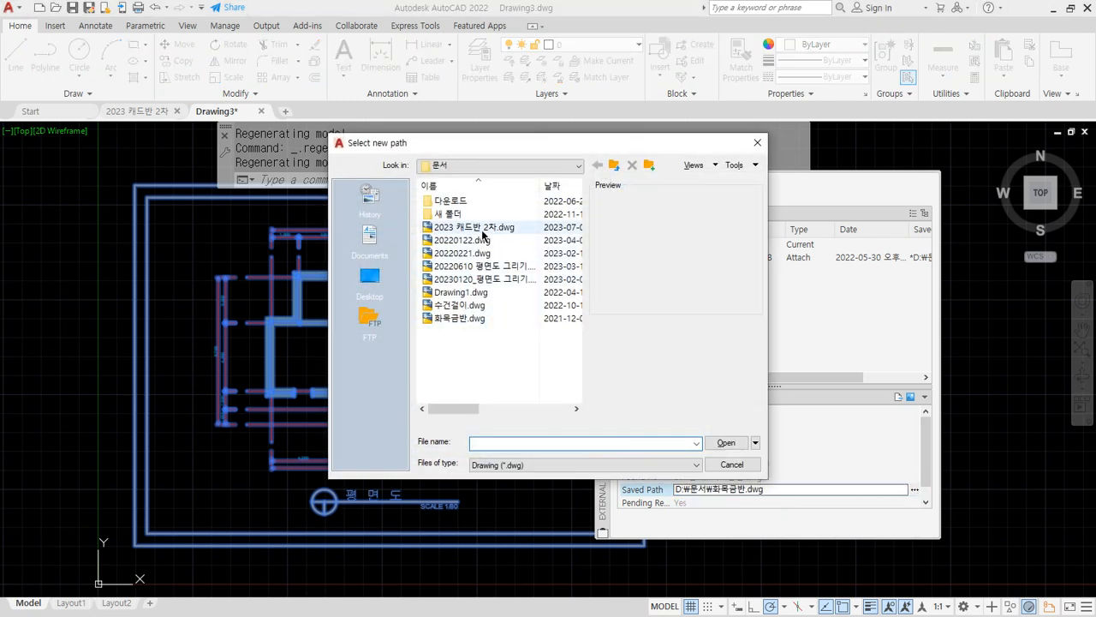
click(482, 229)
click(725, 443)
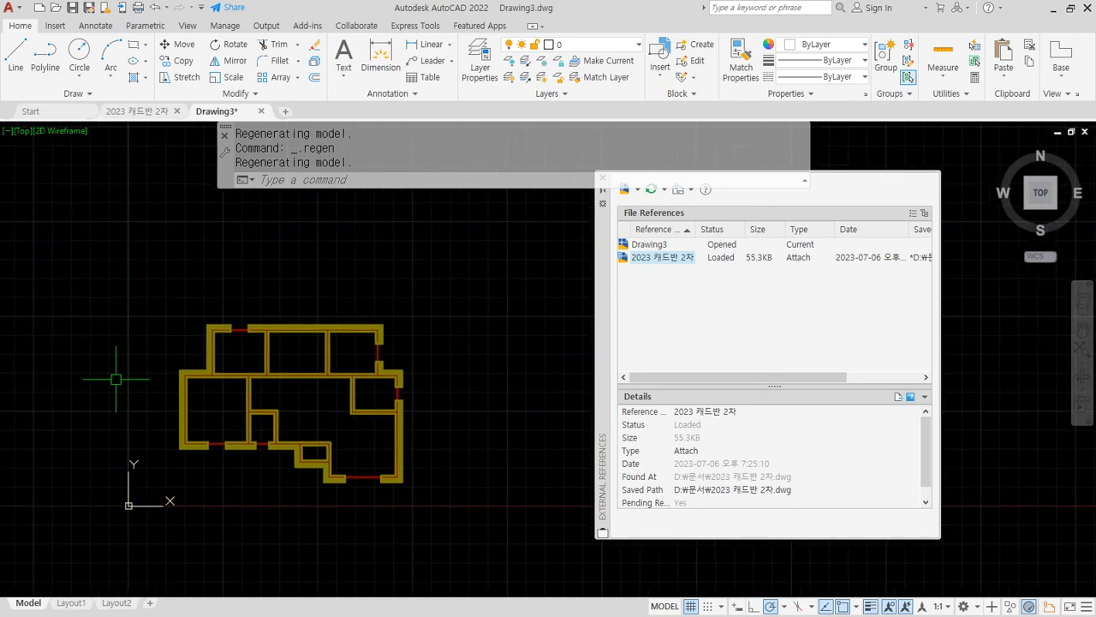
Switch to the Notepad lesson notes, review the XClip and WIPeout entries, and return to Drawing3 in AutoCAD
key(alt+Tab)
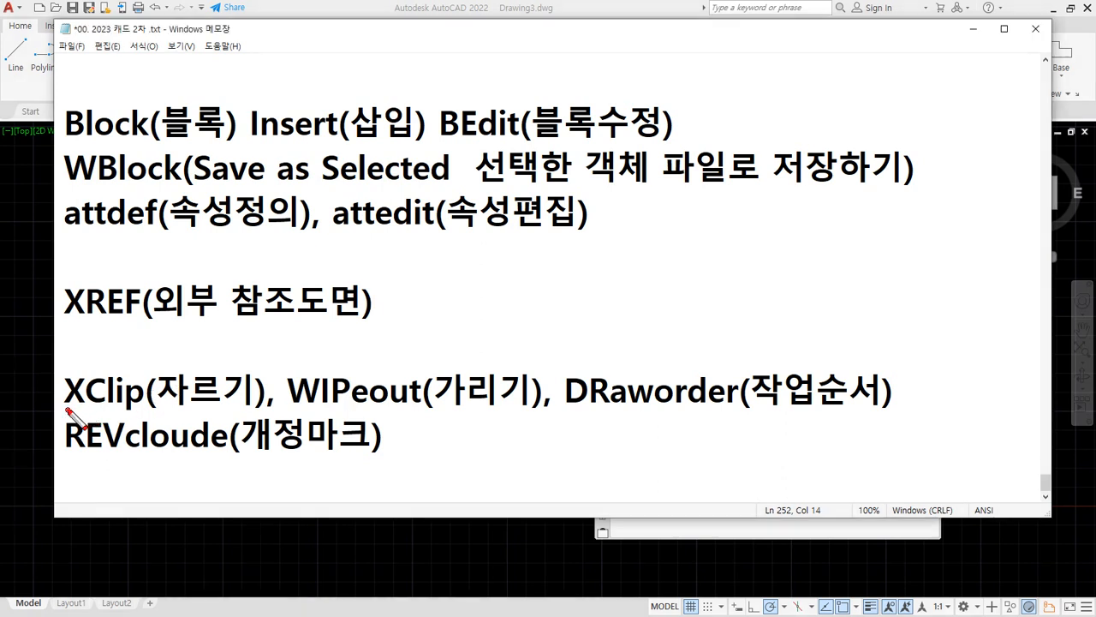
drag(67, 413, 253, 414)
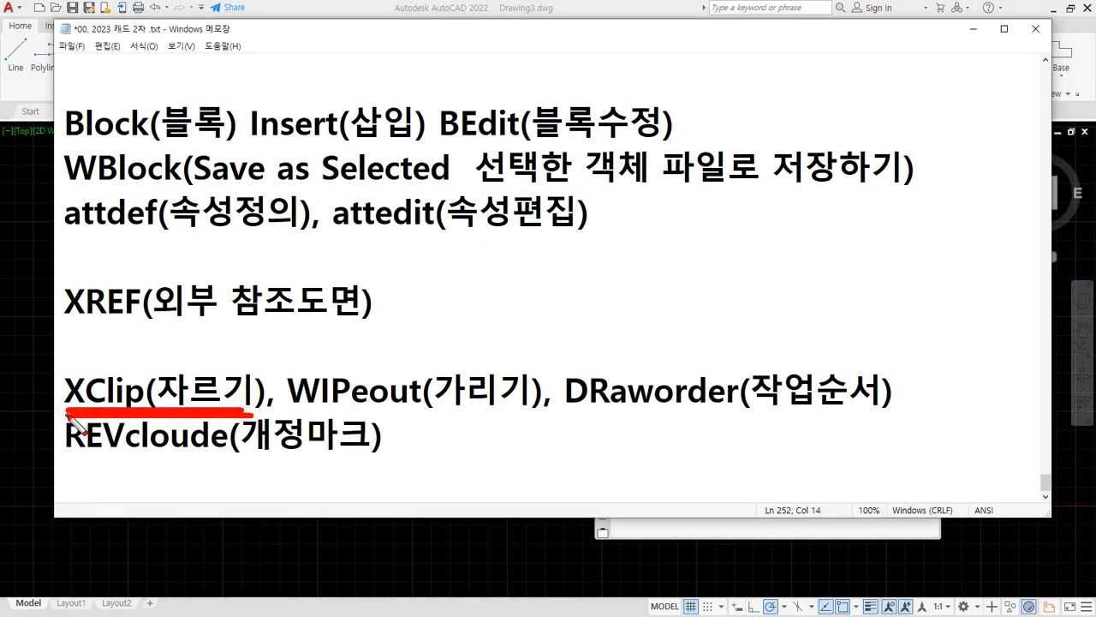
mouse_move(283, 413)
mouse_down()
mouse_move(518, 409)
mouse_move(98, 410)
mouse_up()
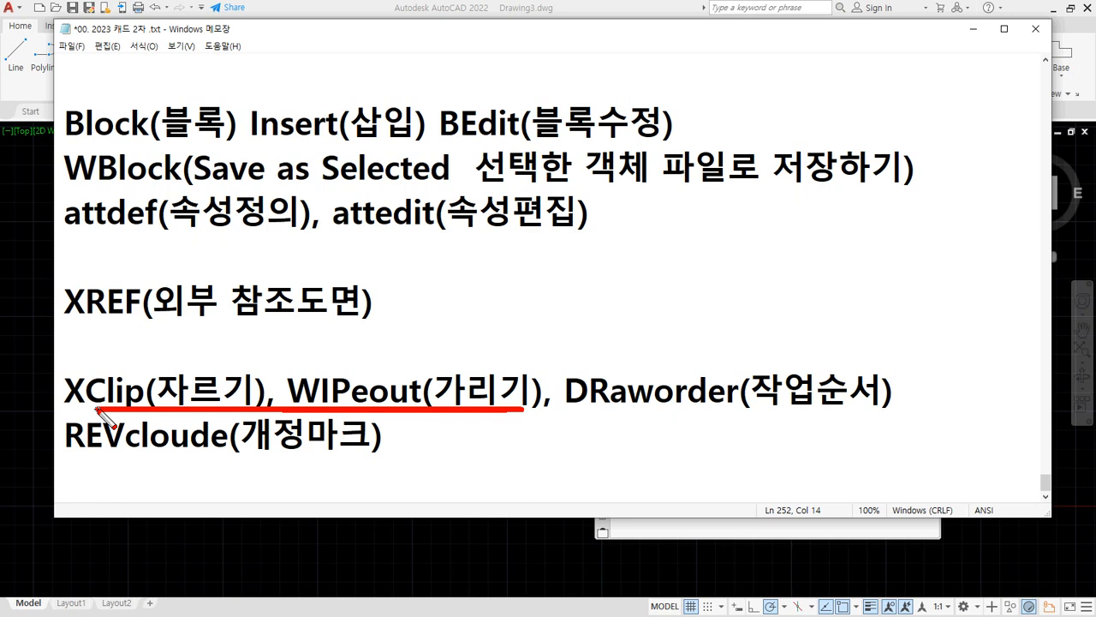
key(Escape)
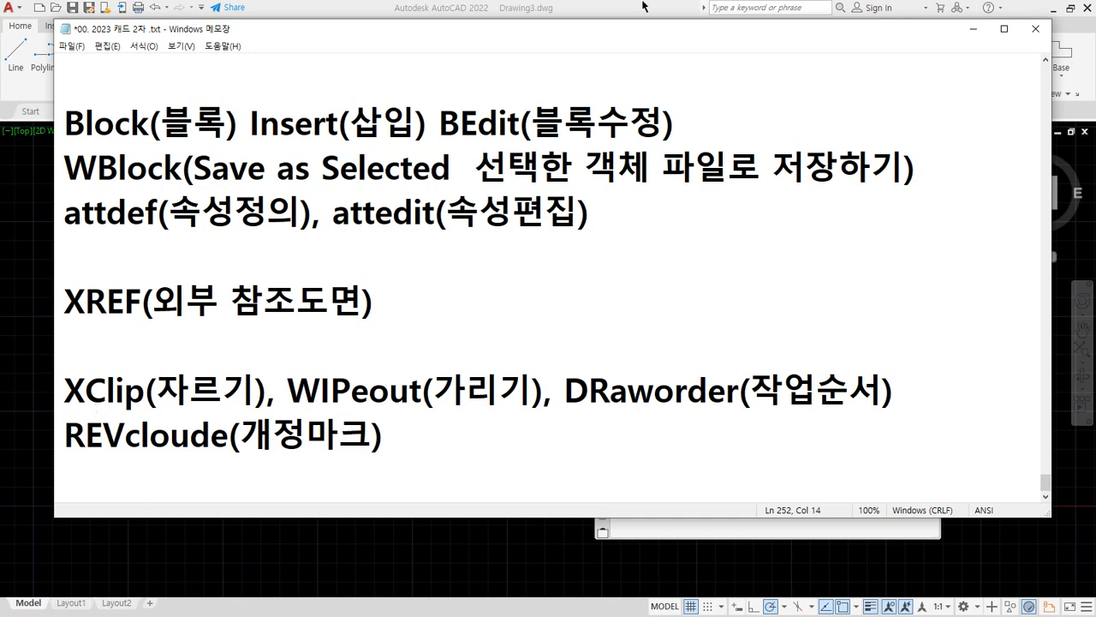
click(498, 5)
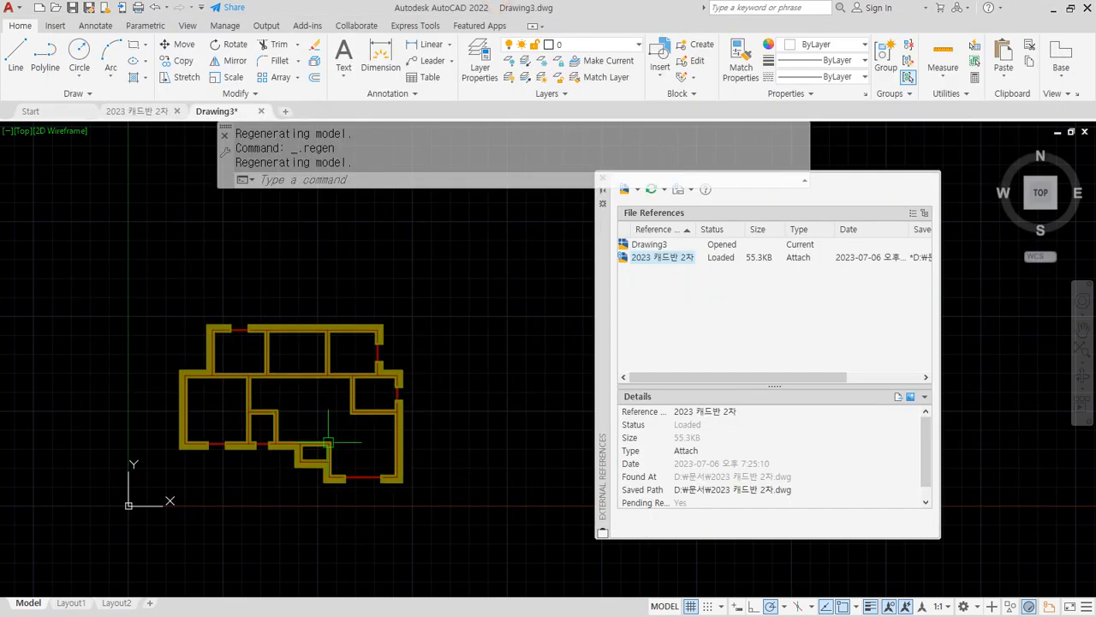
Draw a rectangle enclosing the upper-right rooms of the referenced floor plan
scroll(318, 407, up, 4)
mouse_move(250, 244)
mouse_down()
mouse_move(265, 529)
mouse_move(507, 527)
mouse_move(507, 267)
mouse_move(266, 247)
mouse_up()
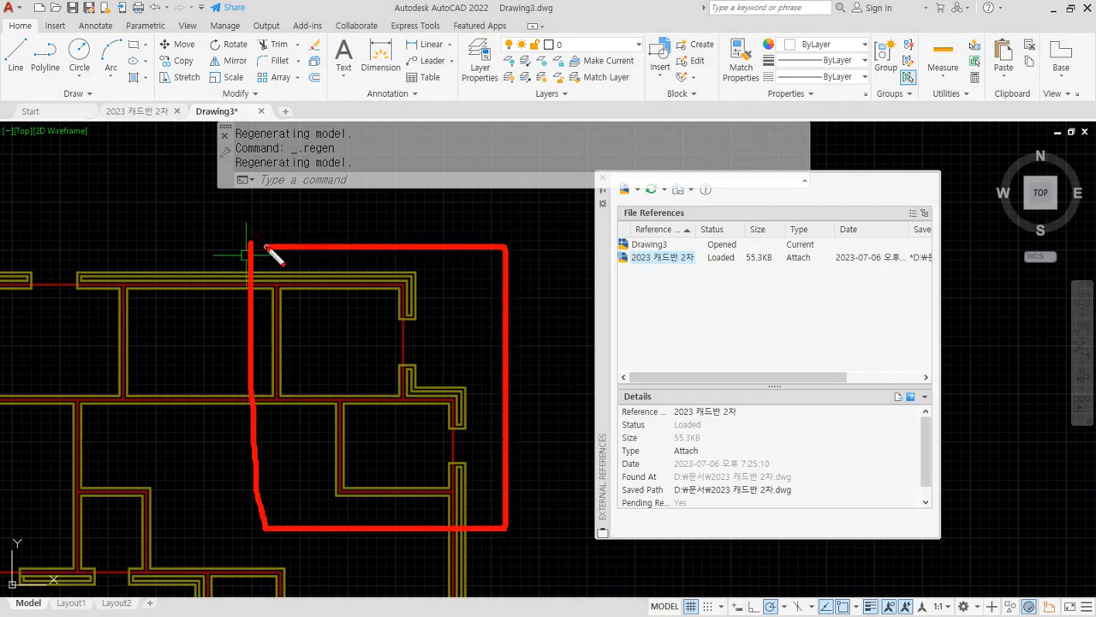
text(rec)
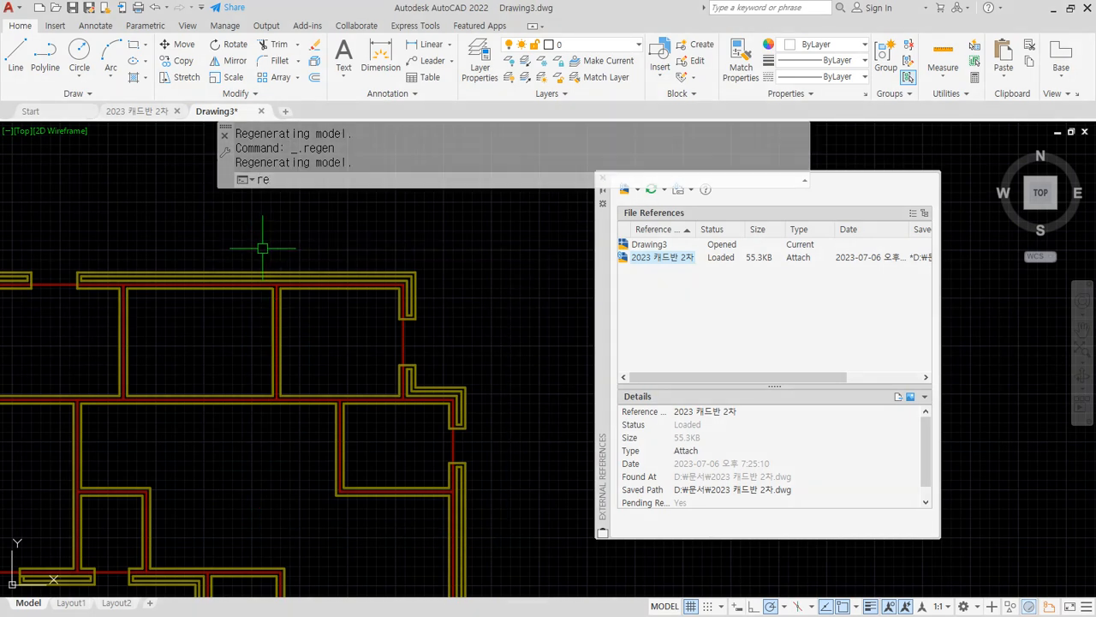
key(Return)
click(258, 248)
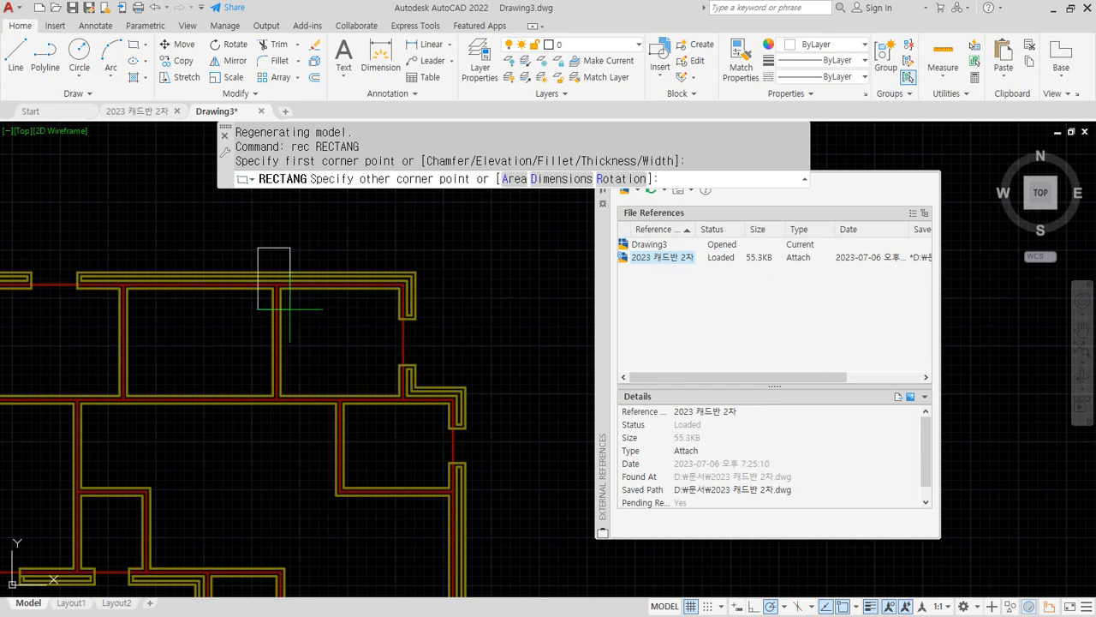
click(489, 521)
Clip the floor plan reference with XCLIP, using the rectangle around its upper-right rooms as a new select-polyline boundary
text(xc)
key(Return)
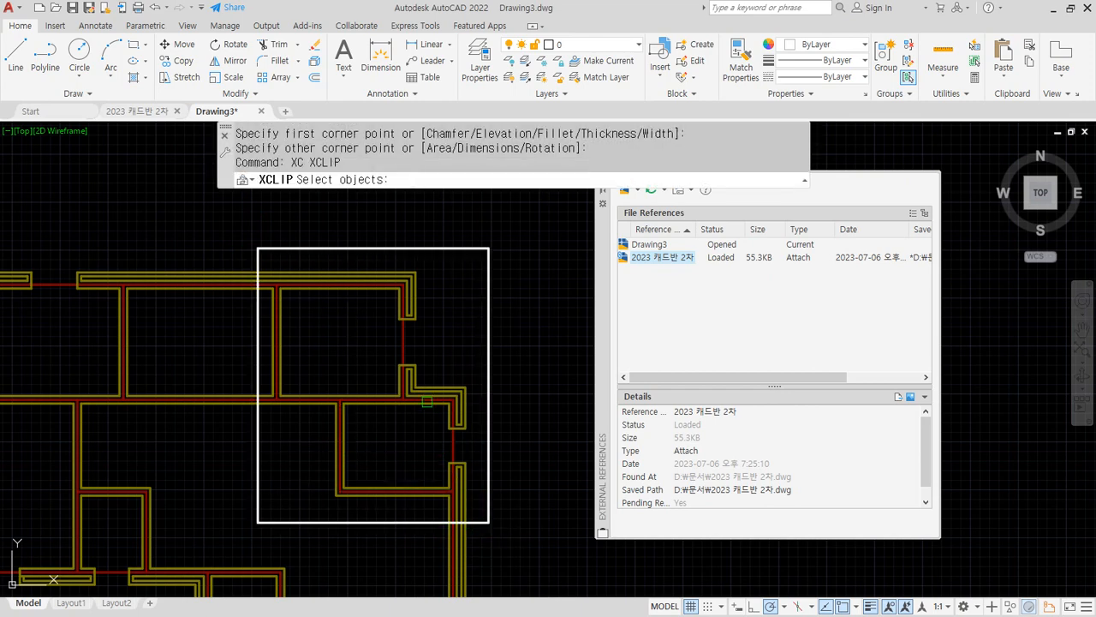
click(428, 401)
key(Return)
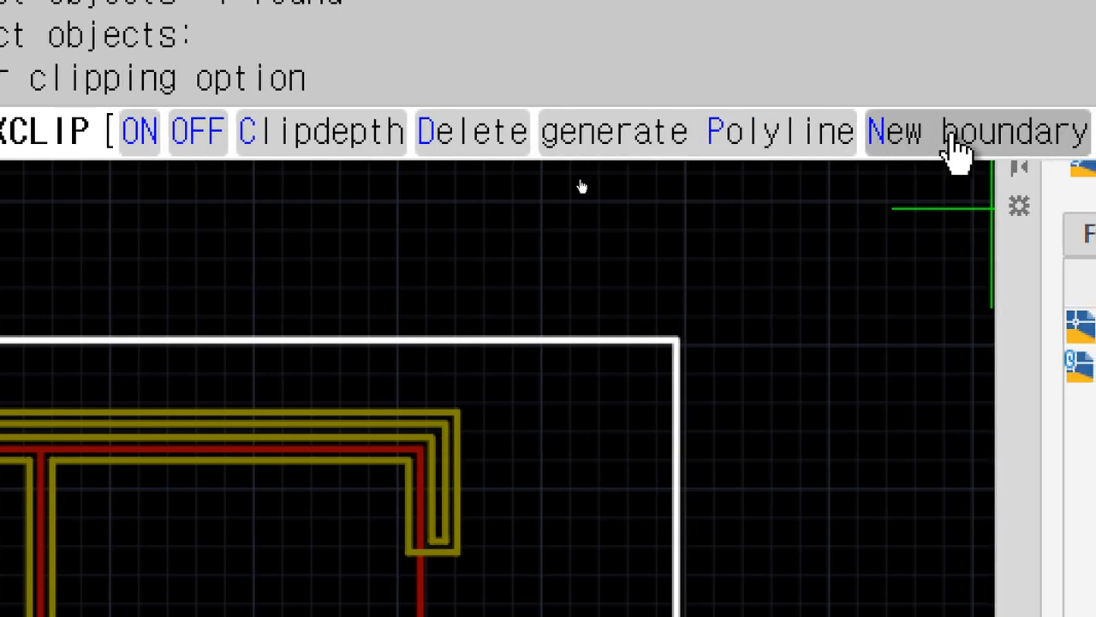
click(953, 141)
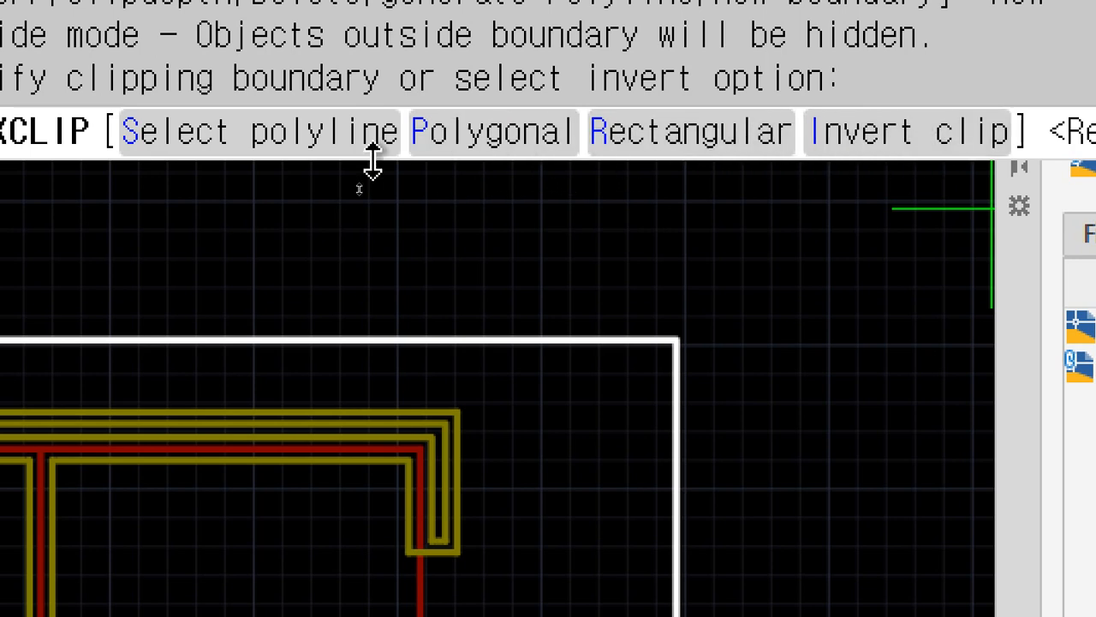
click(249, 133)
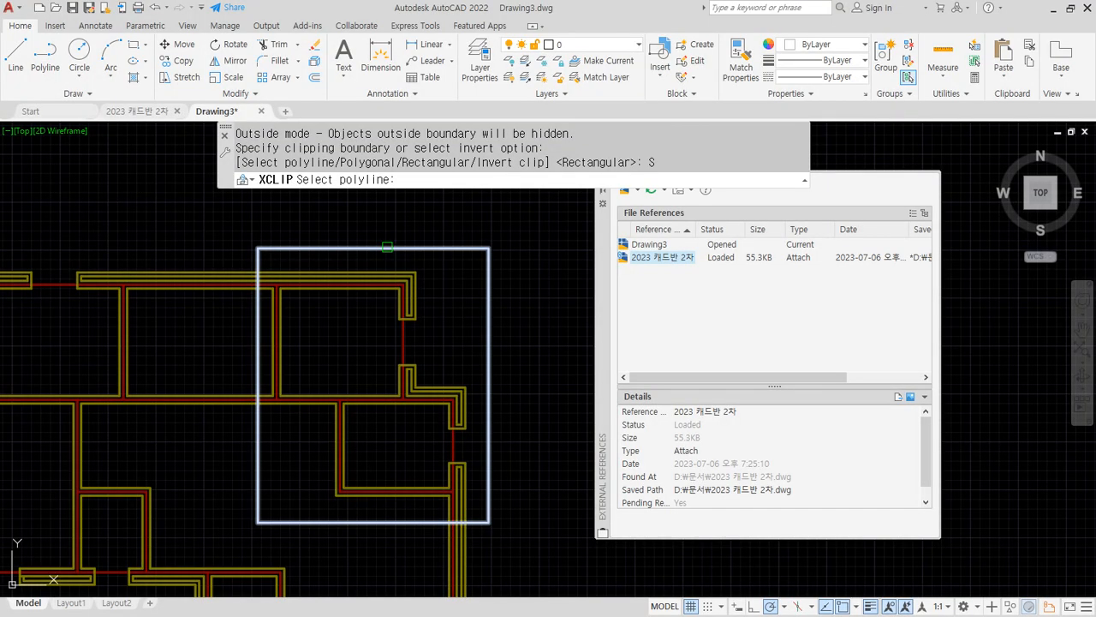
click(387, 247)
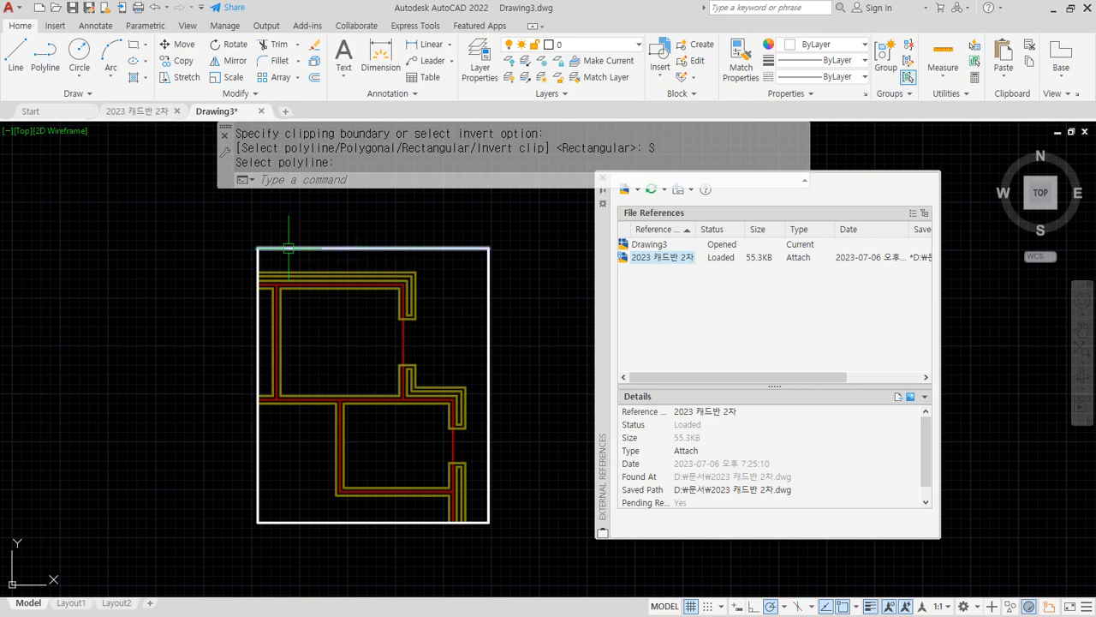
mouse_move(183, 233)
mouse_down()
mouse_move(73, 374)
mouse_move(304, 592)
mouse_move(155, 499)
mouse_move(159, 345)
mouse_up()
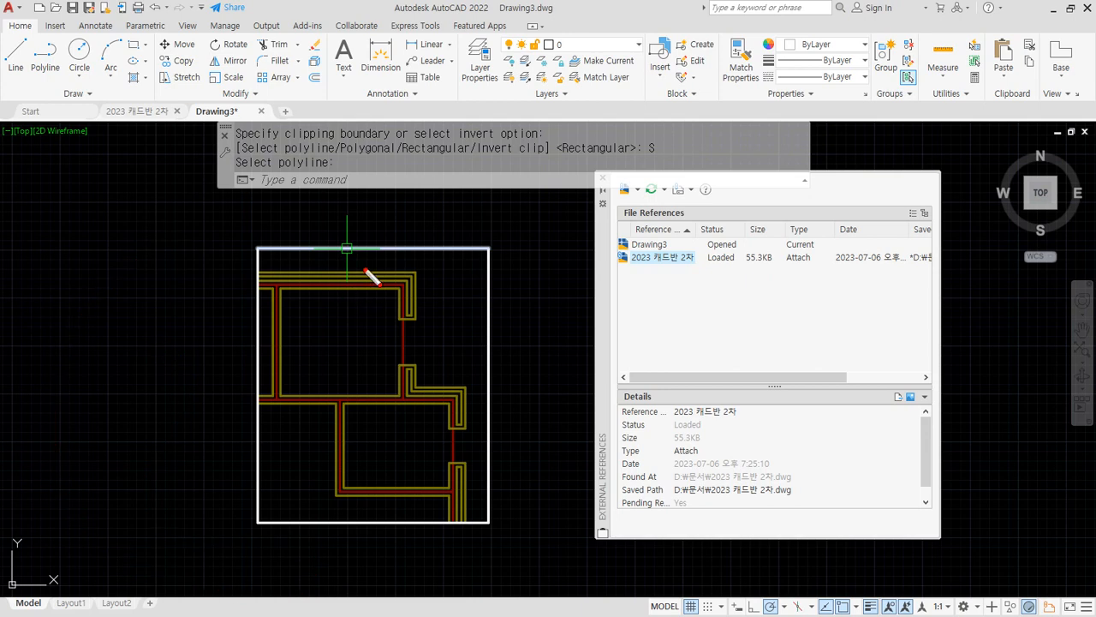
mouse_move(278, 252)
mouse_down()
mouse_move(266, 460)
mouse_move(418, 517)
mouse_move(467, 336)
mouse_move(269, 255)
mouse_up()
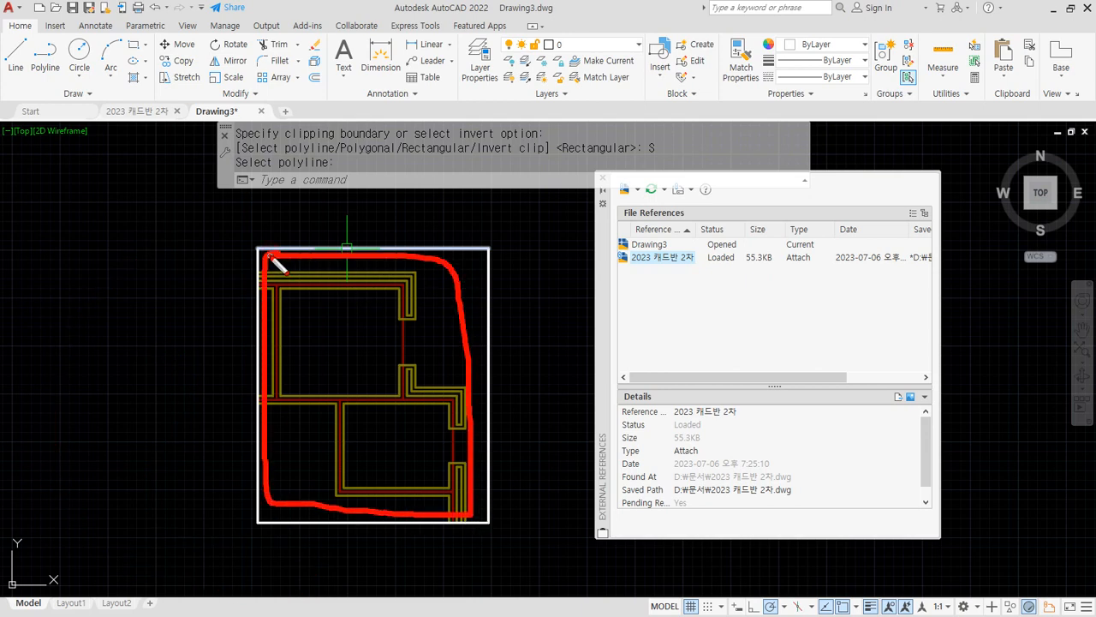
key(Escape)
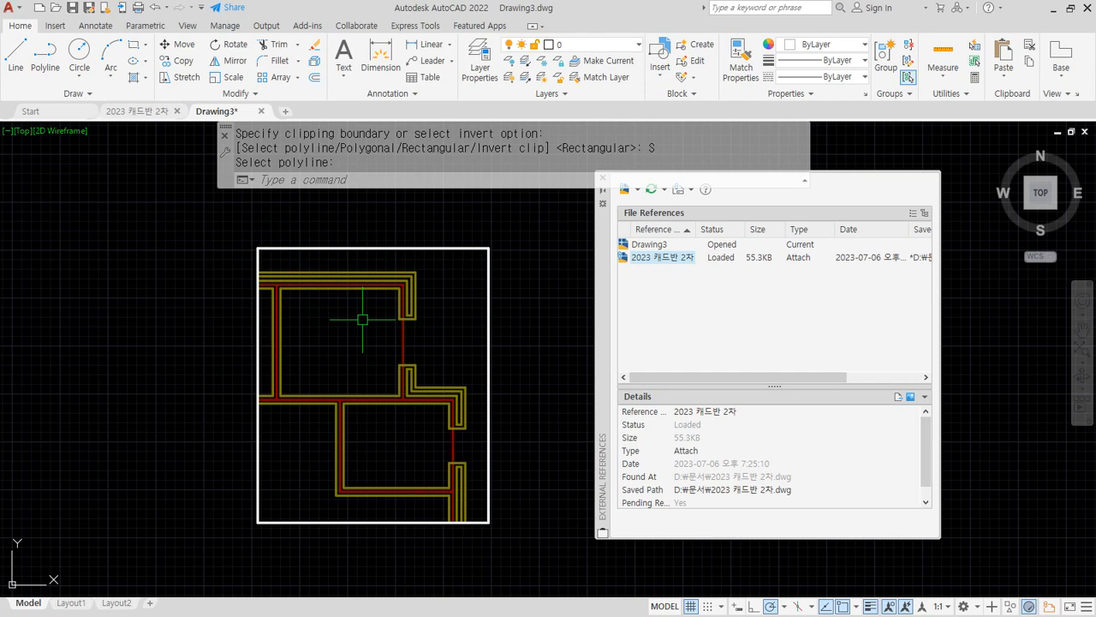
Undo the clipping of the floor plan reference and erase the rectangle around its upper-right rooms
key(ctrl+z)
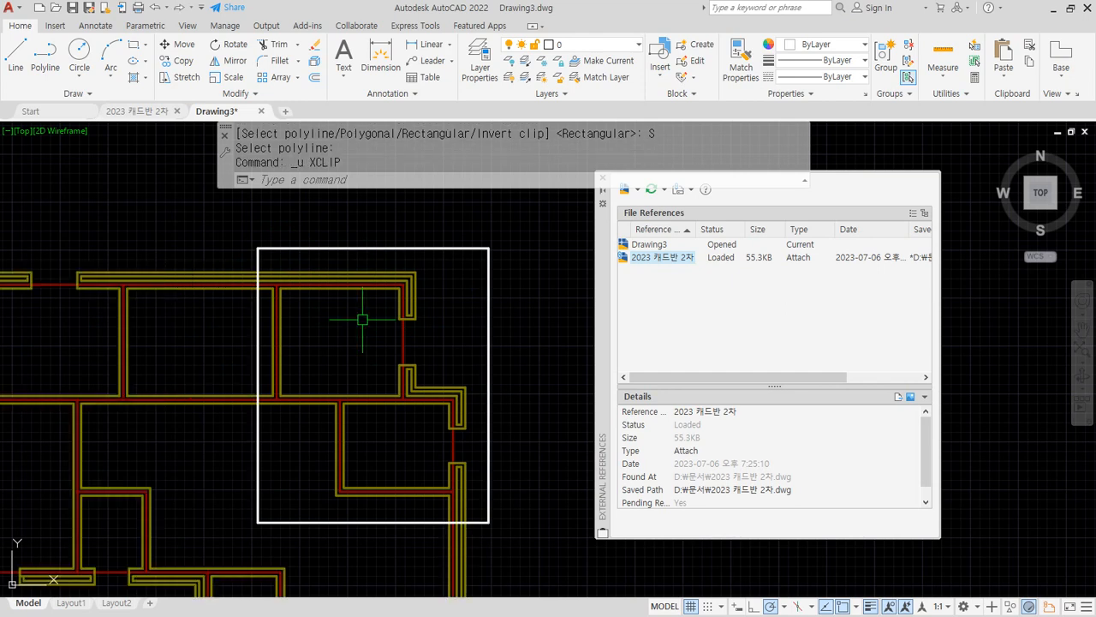
click(511, 318)
click(457, 303)
text(e)
key(Return)
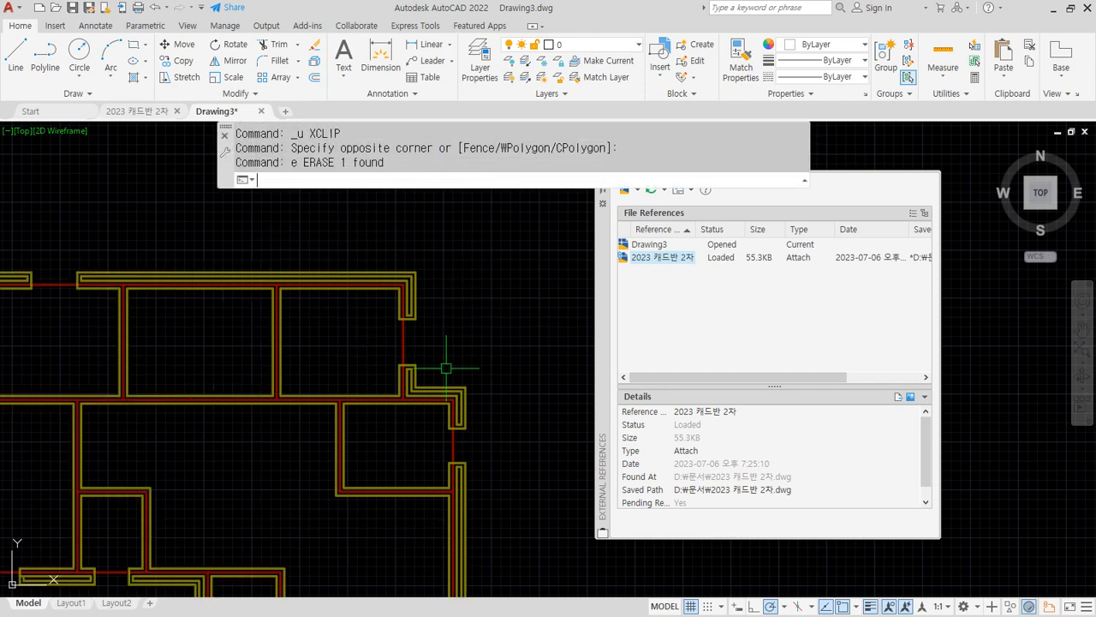
Clip the floor plan reference with XCLIP using a new L-shaped polygonal boundary around its upper-right rooms, and undo the clip
text(XC)
key(Return)
click(404, 286)
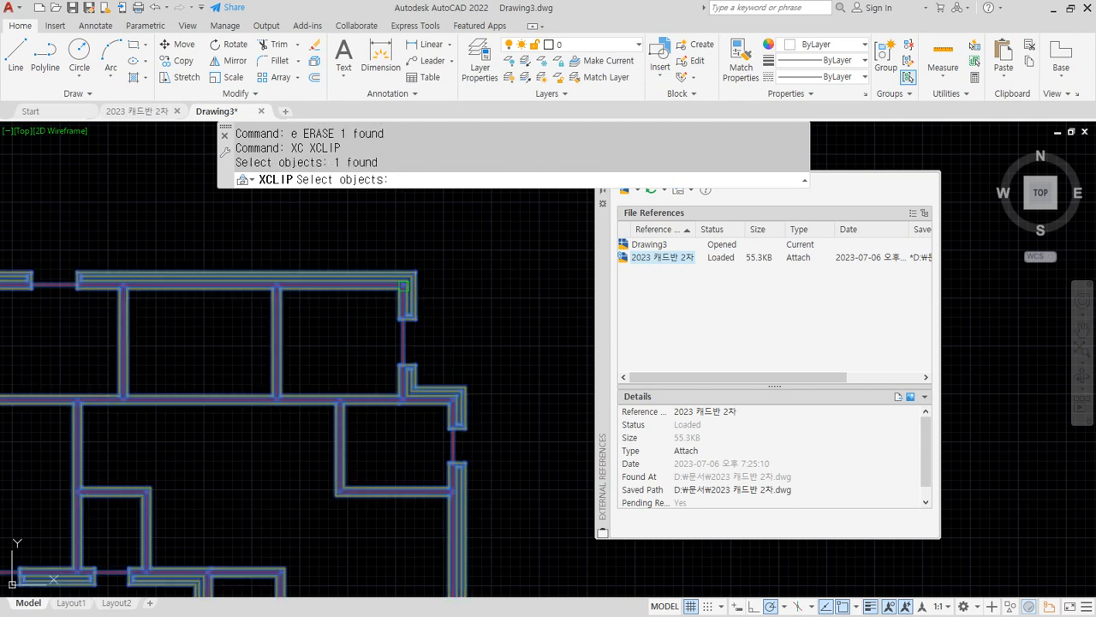
key(Return)
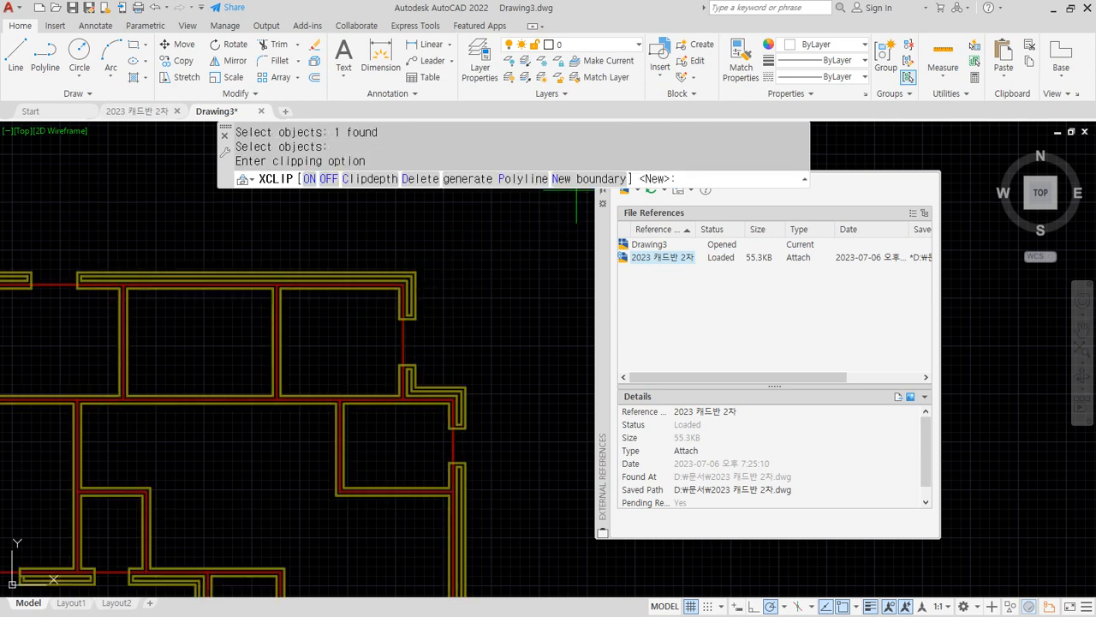
click(579, 177)
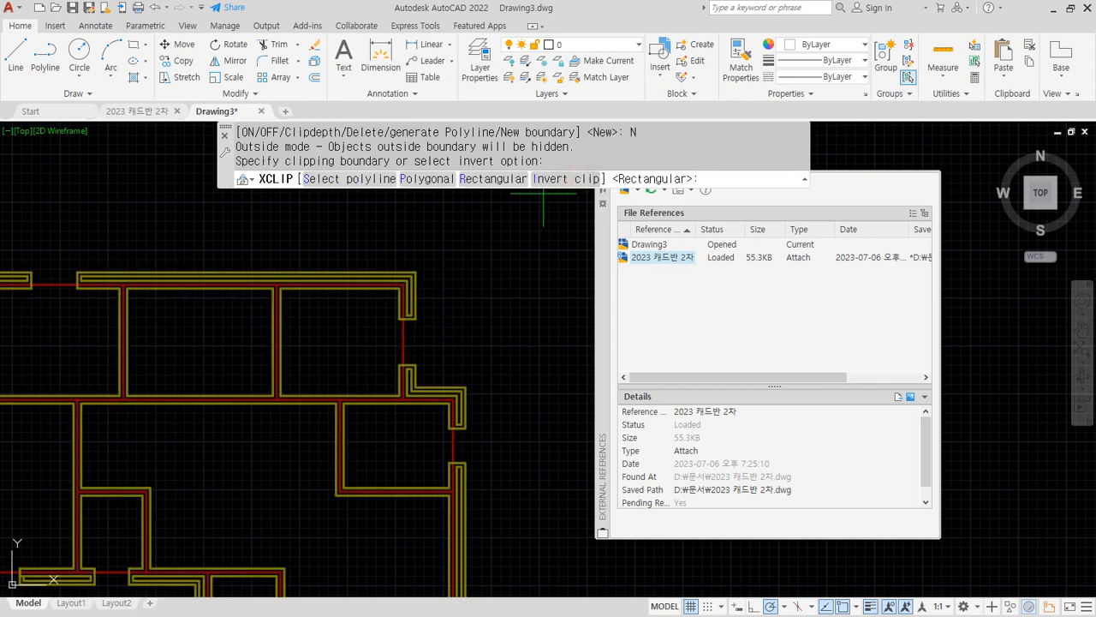
click(435, 179)
click(424, 243)
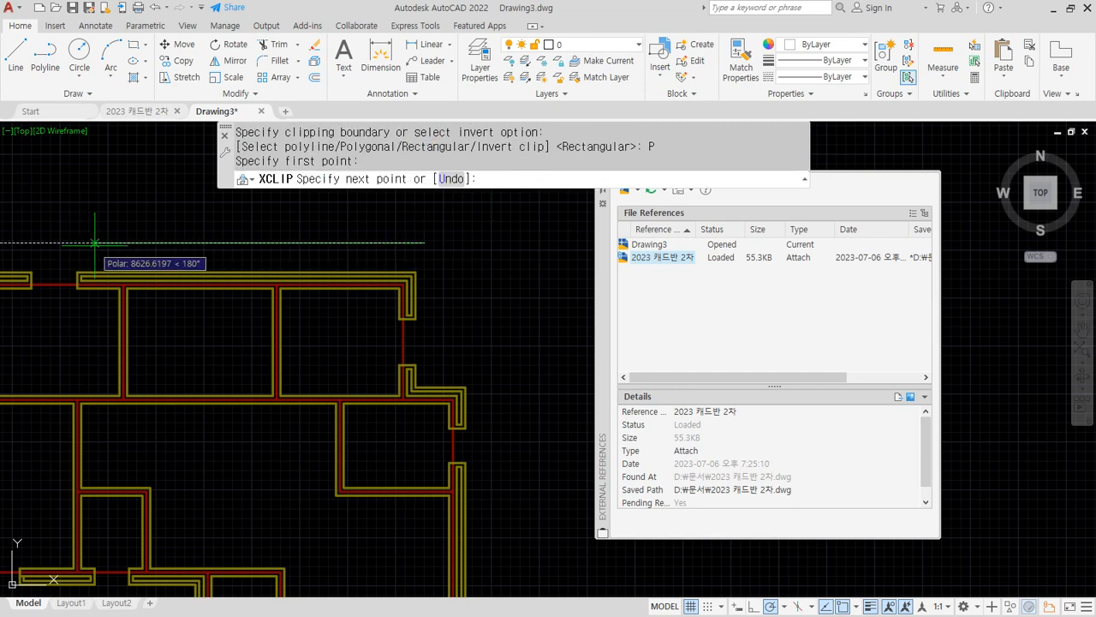
click(100, 243)
click(100, 430)
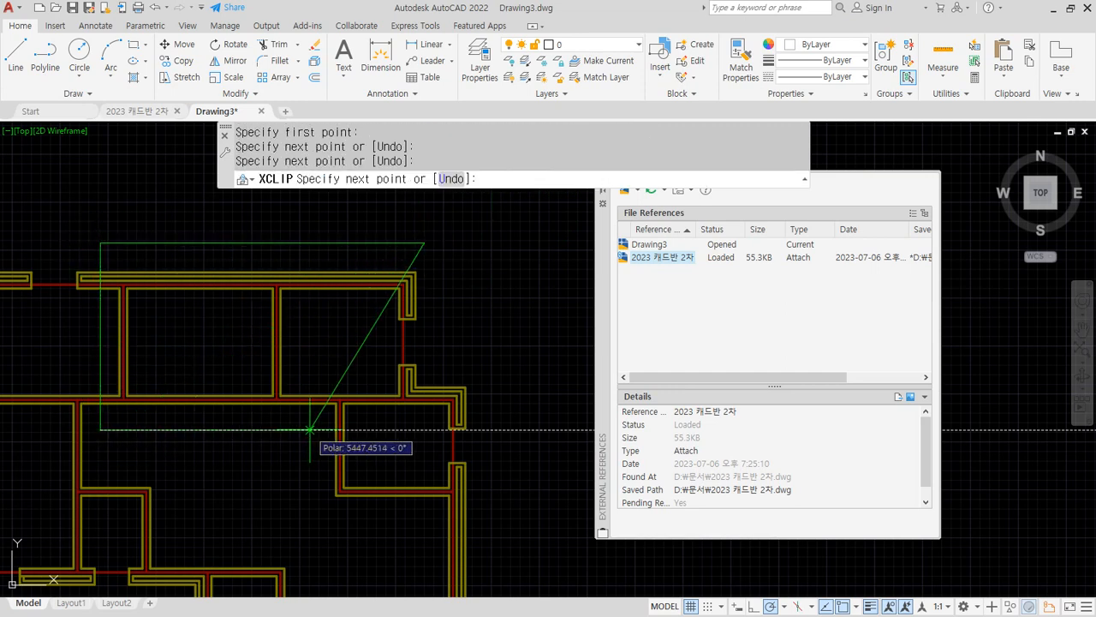
click(318, 429)
click(319, 512)
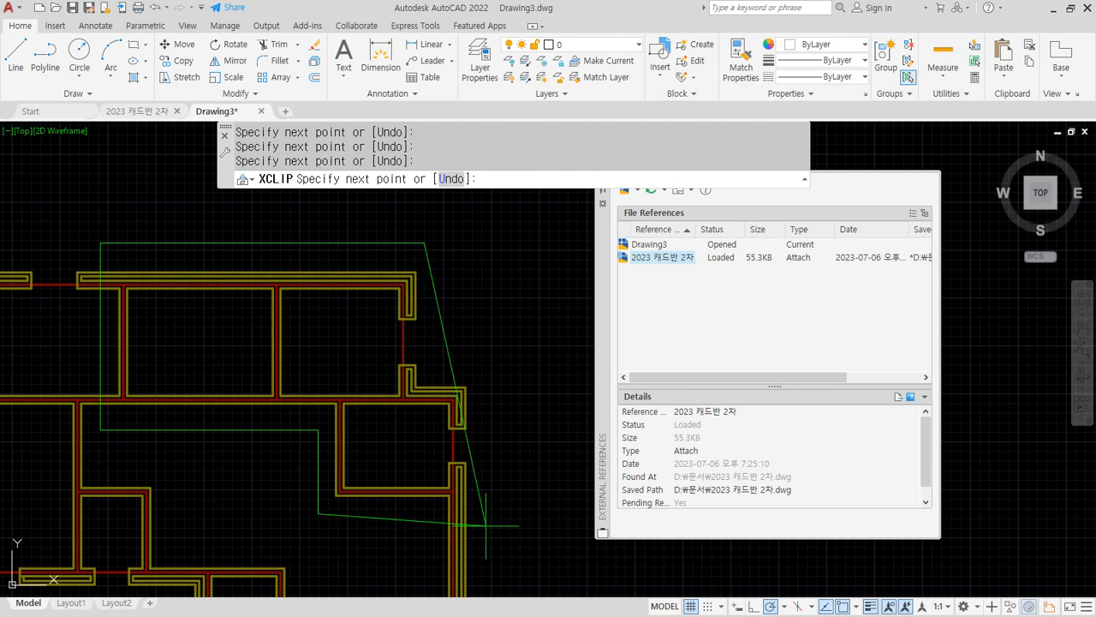
click(482, 513)
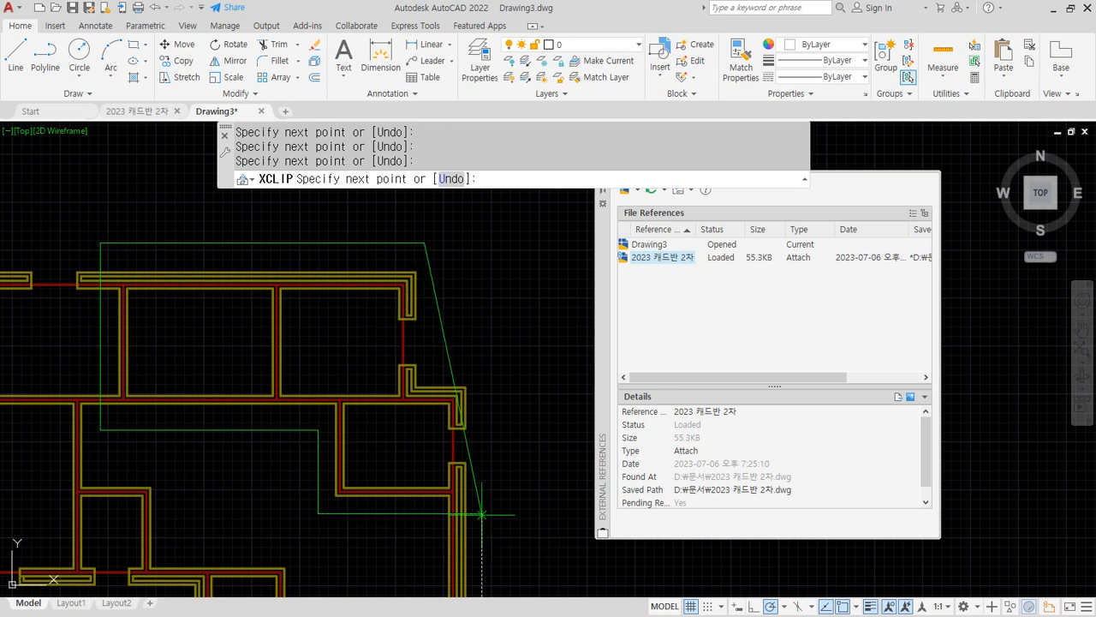
click(482, 243)
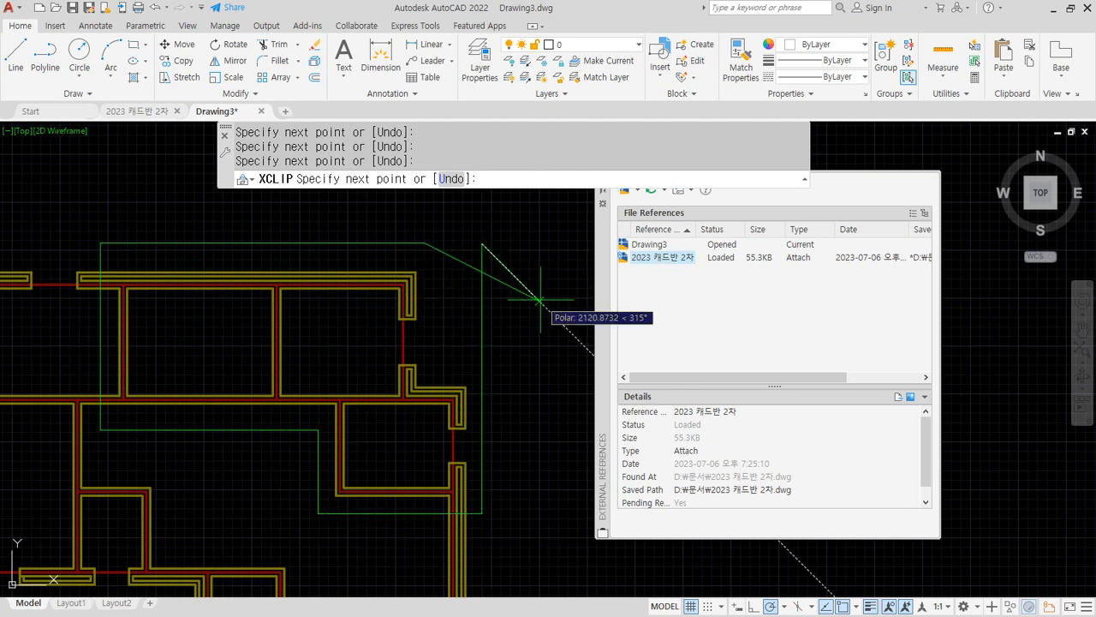
key(Return)
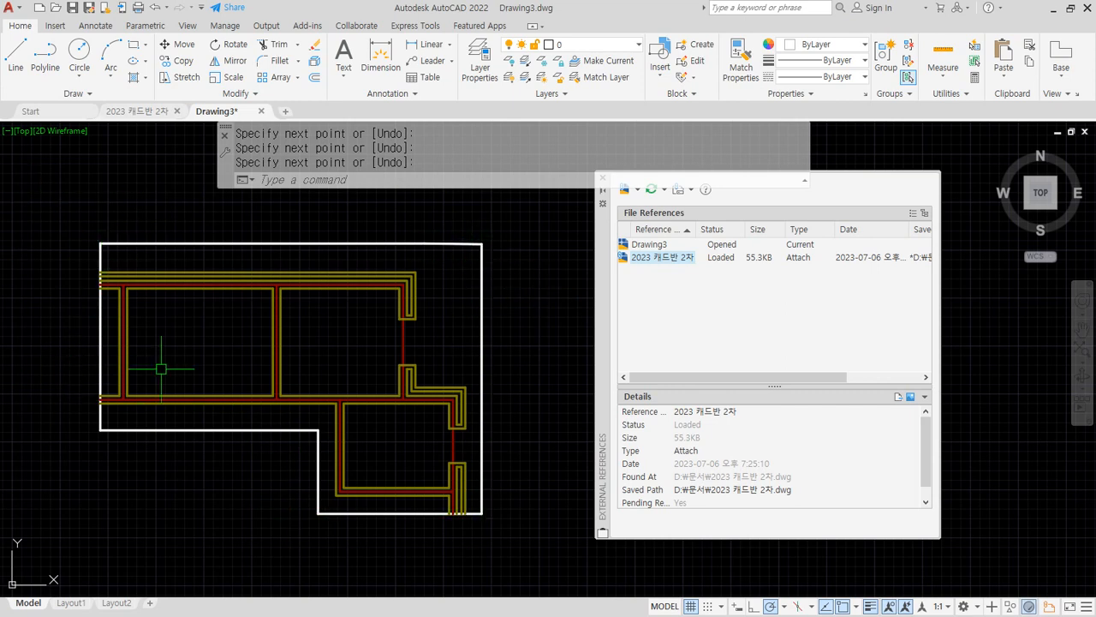
key(ctrl+z)
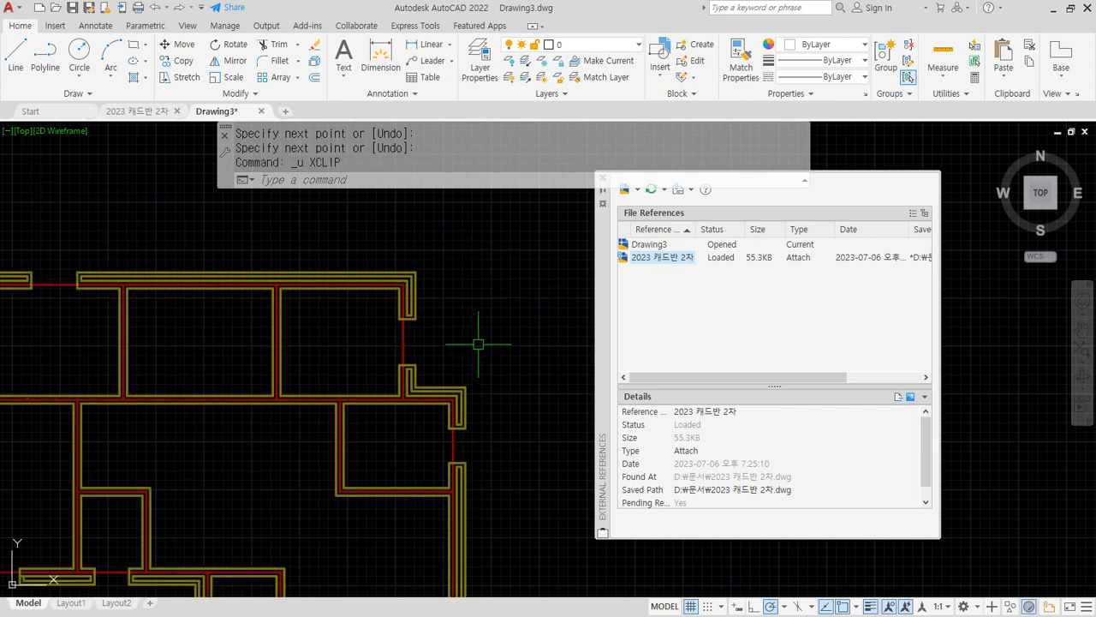
Clip the floor plan reference with XCLIP using a new rectangular boundary around its upper-right rooms
text(xc)
key(Return)
click(404, 289)
key(Return)
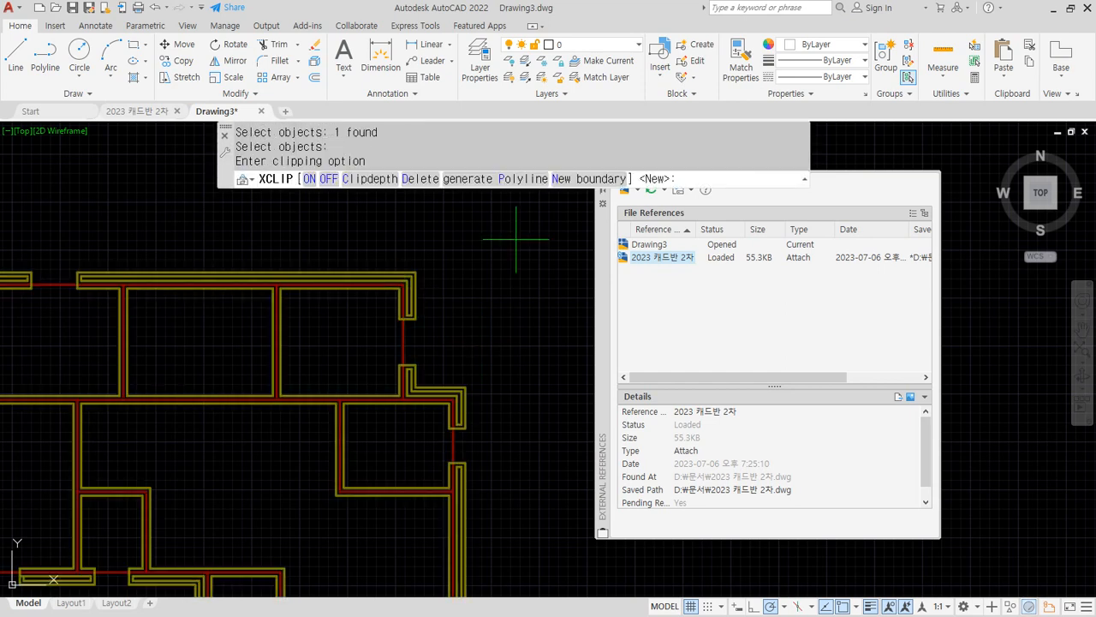
click(571, 178)
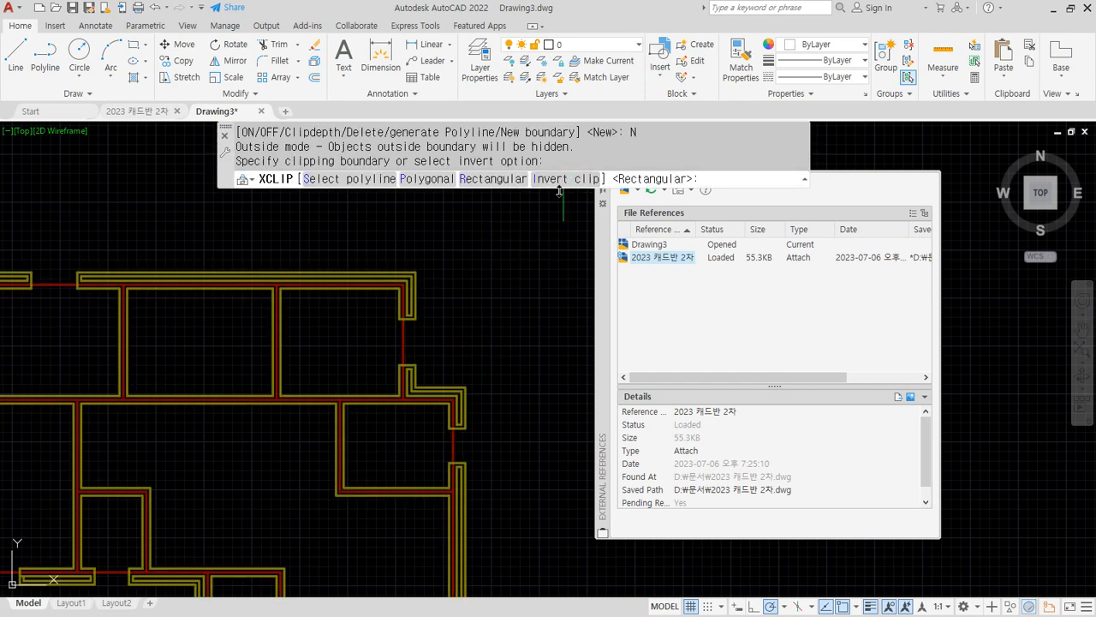
click(501, 179)
click(491, 233)
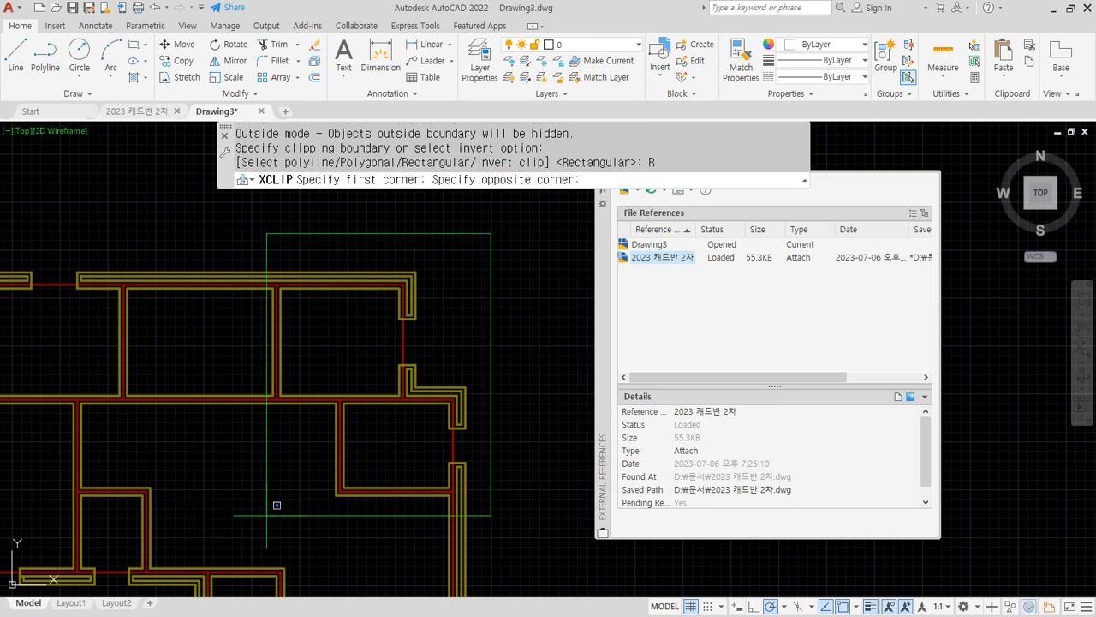
click(231, 513)
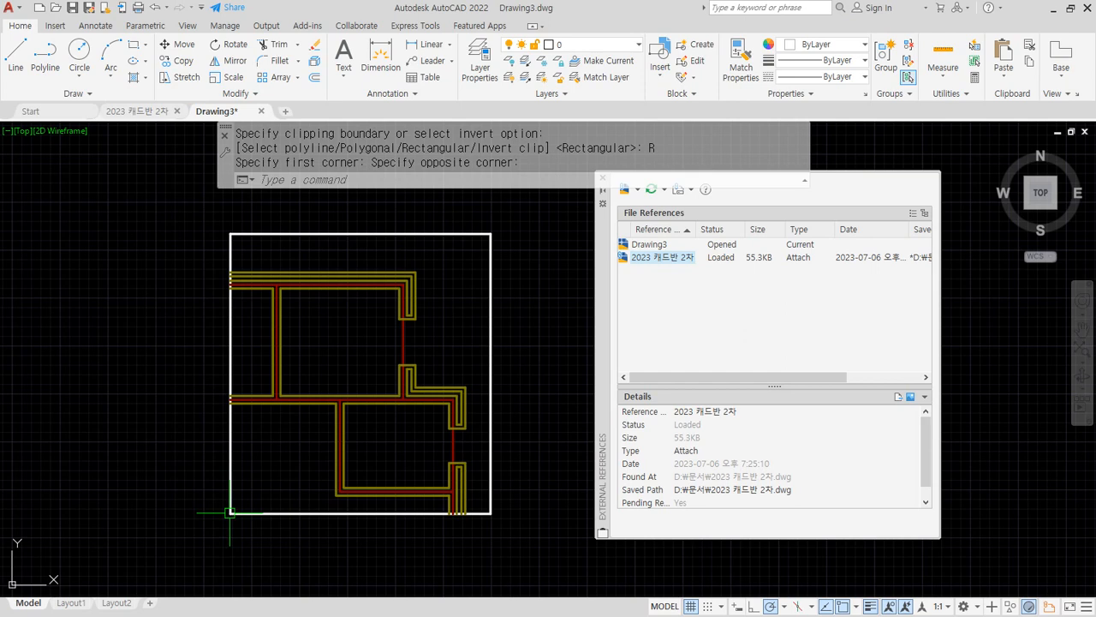
Remove the rectangular clipping boundary from the floor plan reference with the Delete option of XCLIP
text(XC)
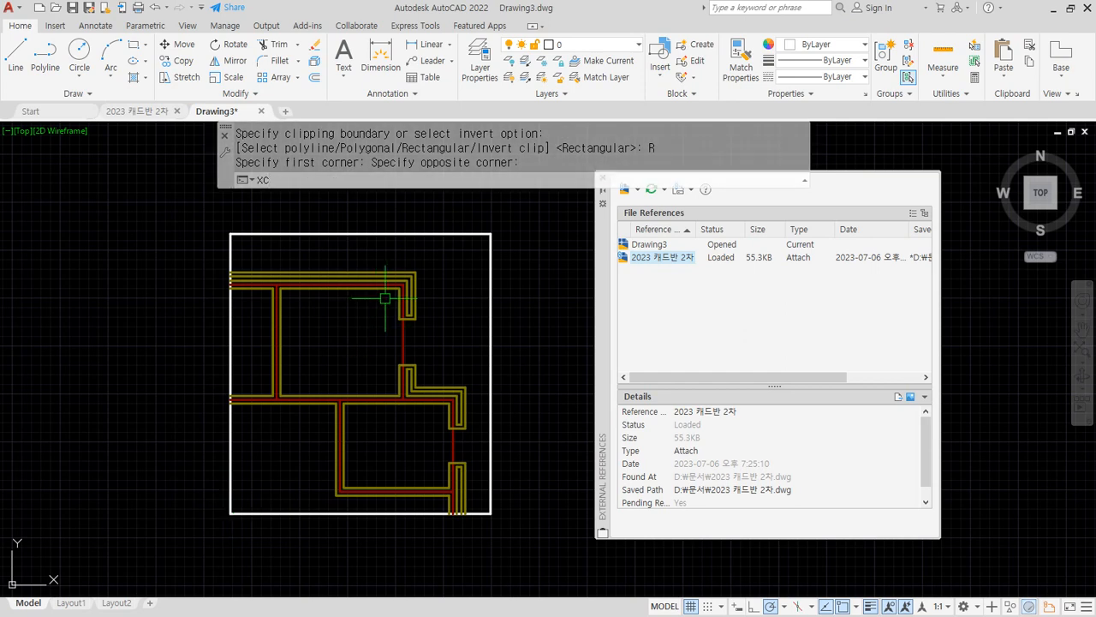
key(Return)
click(387, 287)
key(Return)
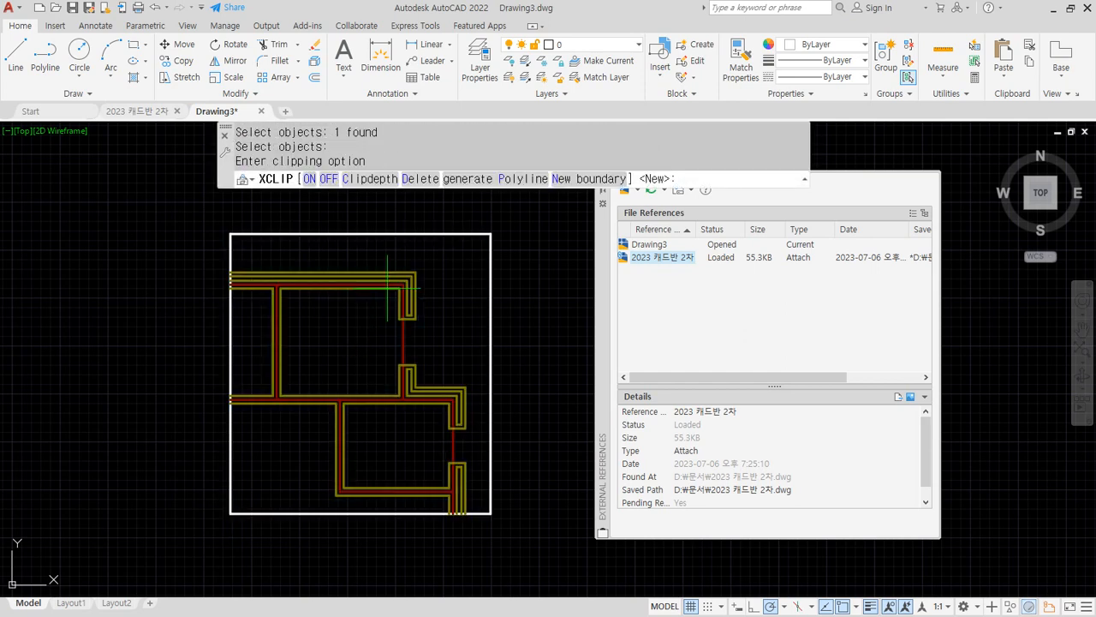
click(418, 179)
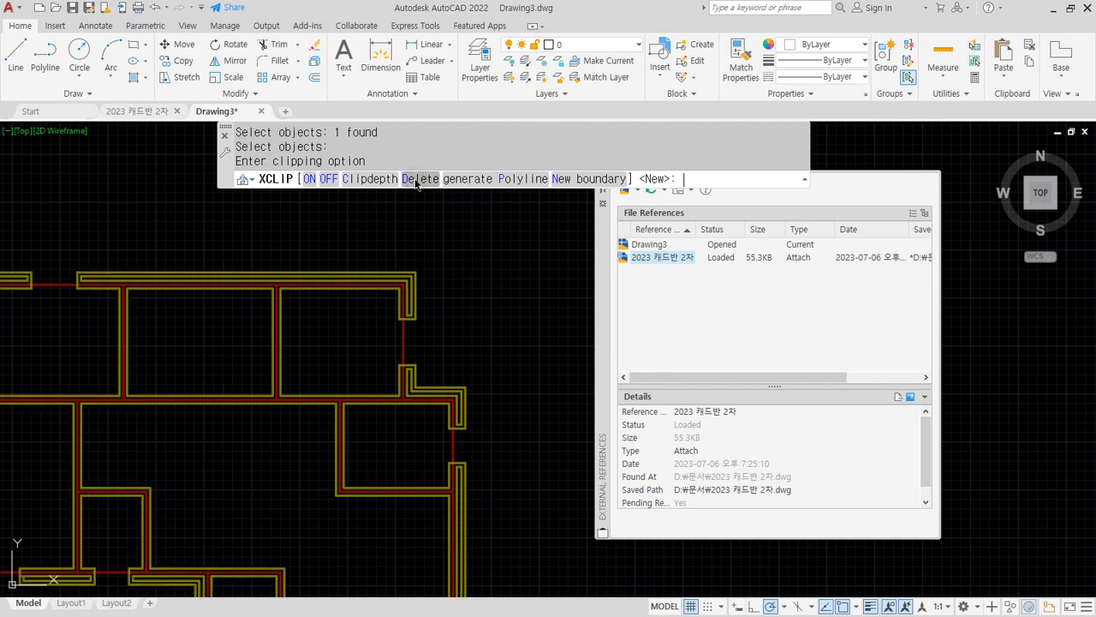
click(417, 179)
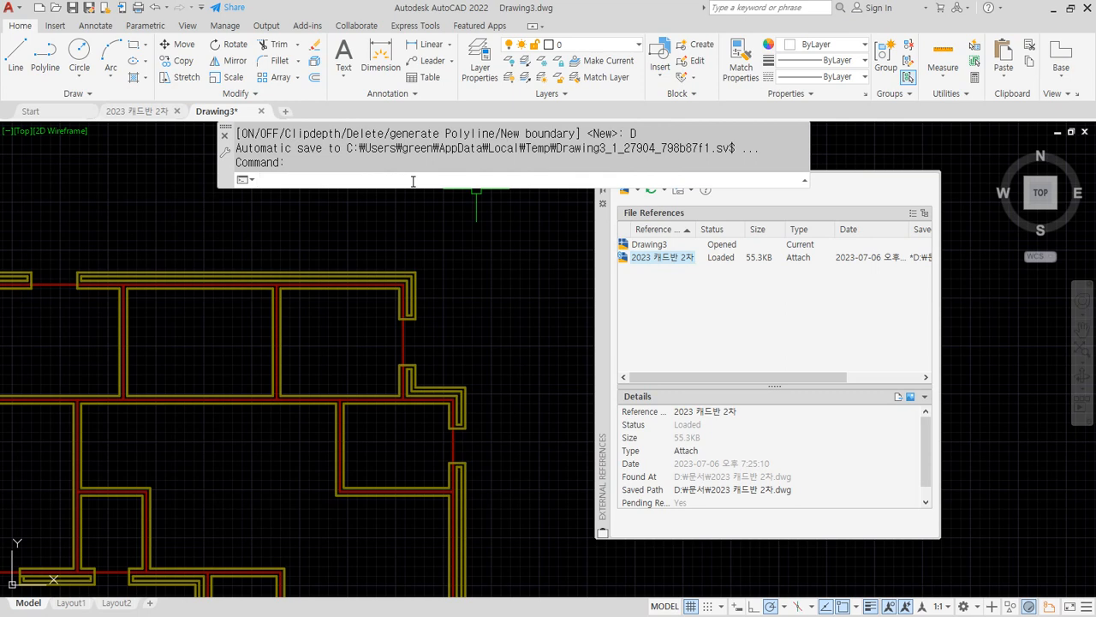
Clip the floor plan reference with XCLIP using an inverted rectangular boundary that hides its upper-right rooms
text(xc)
key(Return)
click(377, 283)
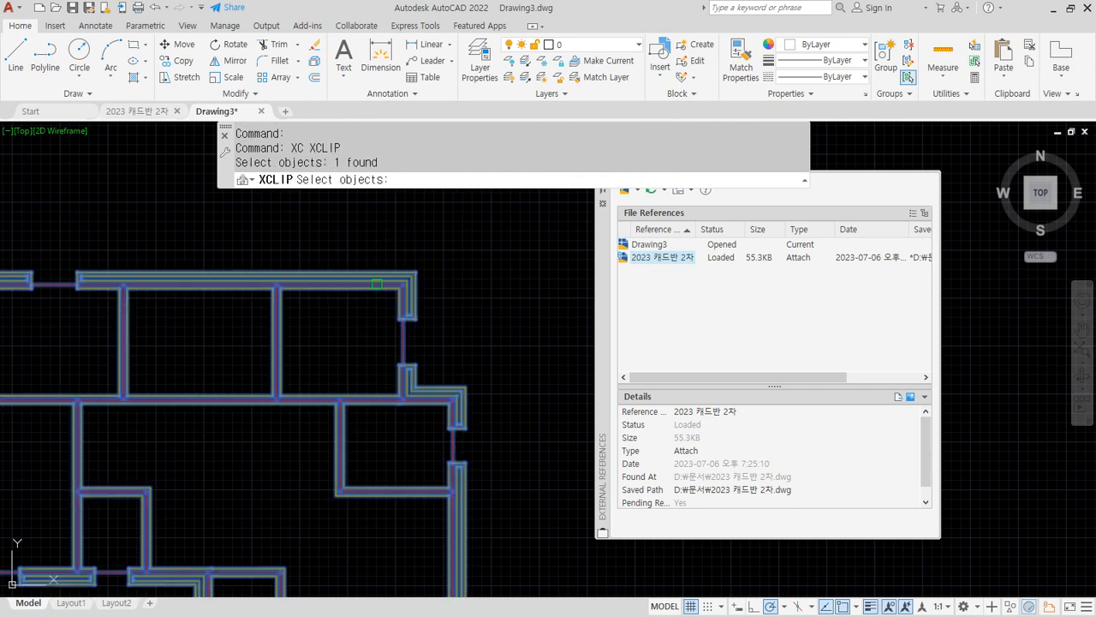
key(Return)
click(589, 180)
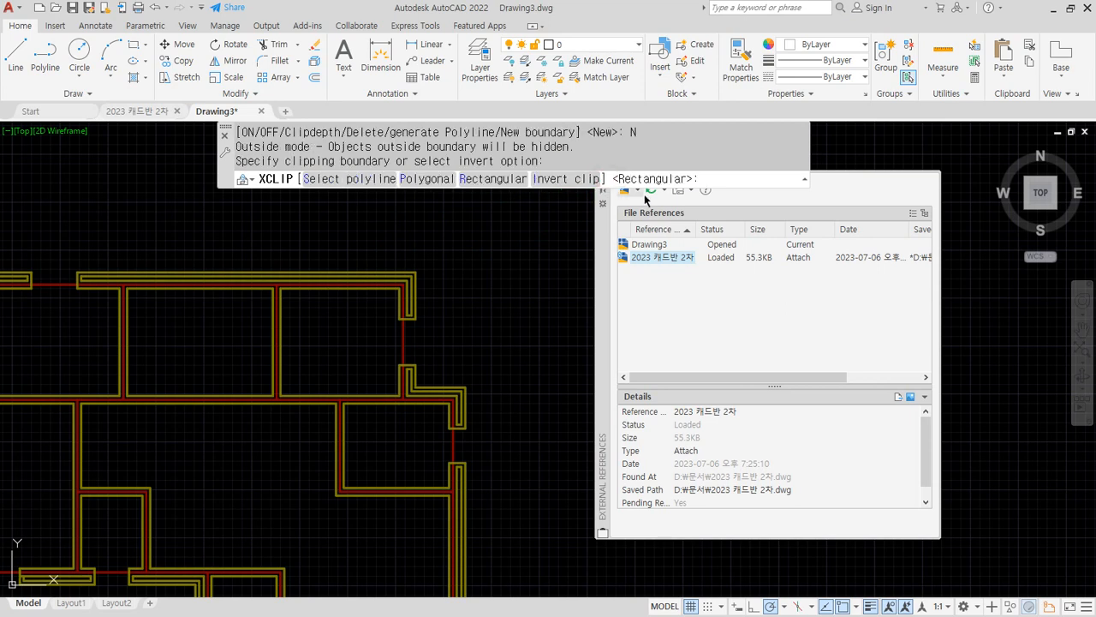
click(577, 182)
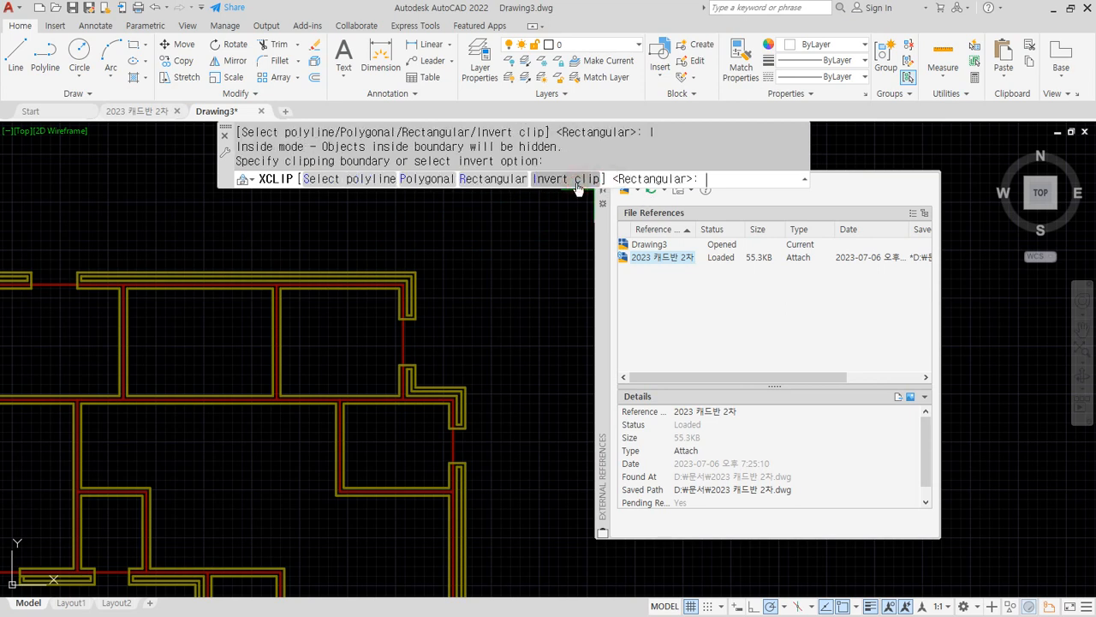
click(501, 181)
click(239, 259)
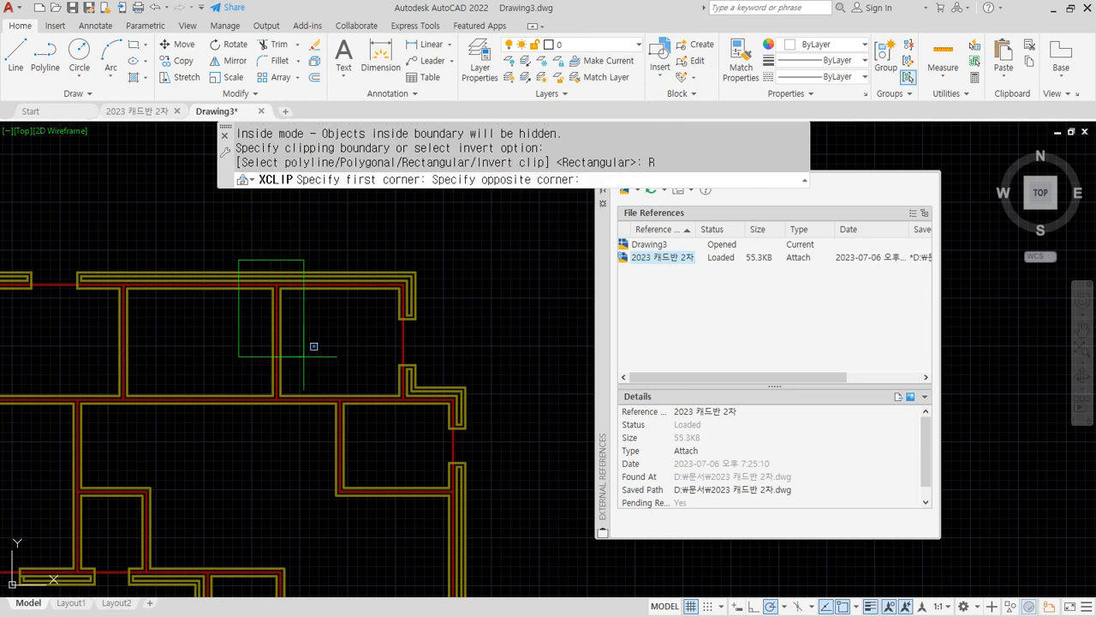
click(498, 513)
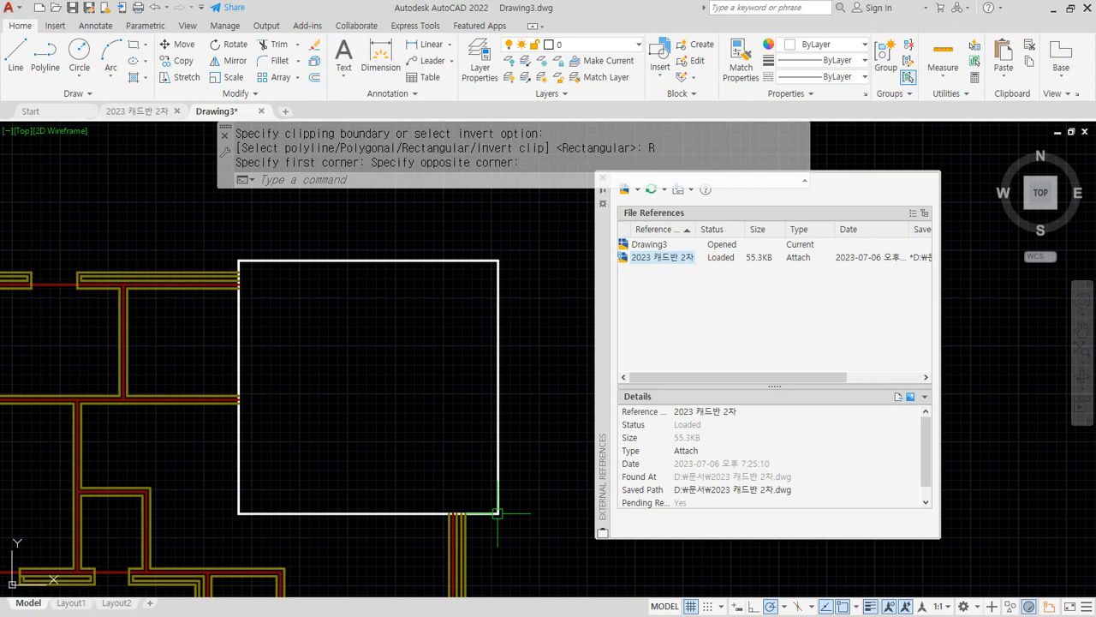
mouse_move(131, 306)
mouse_down()
mouse_move(90, 334)
mouse_move(147, 346)
mouse_up()
mouse_move(405, 399)
mouse_down()
mouse_move(391, 350)
mouse_move(404, 406)
mouse_up()
key(e)
mouse_move(380, 340)
mouse_down()
mouse_move(336, 374)
mouse_move(379, 384)
mouse_up()
drag(142, 380, 118, 402)
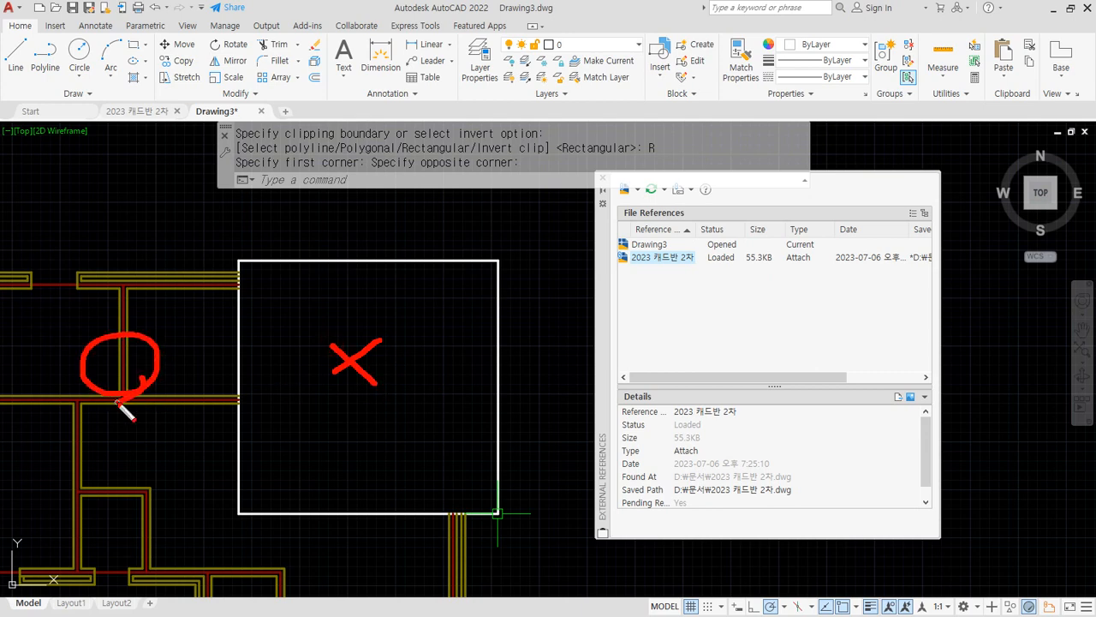
key(Escape)
scroll(306, 407, down, 2)
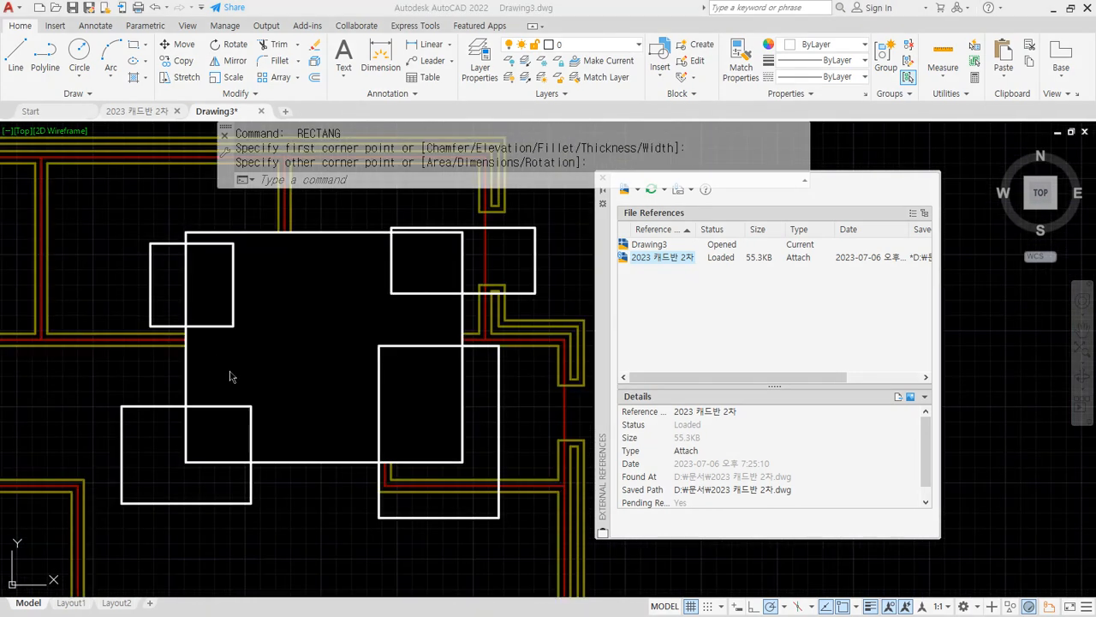
click(328, 232)
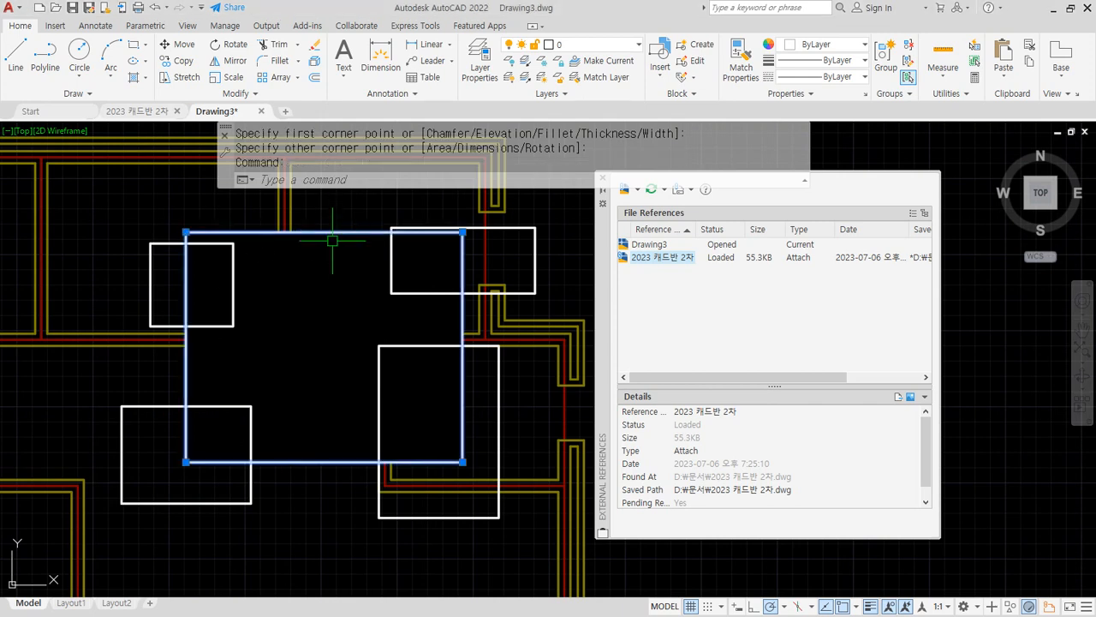
key(Escape)
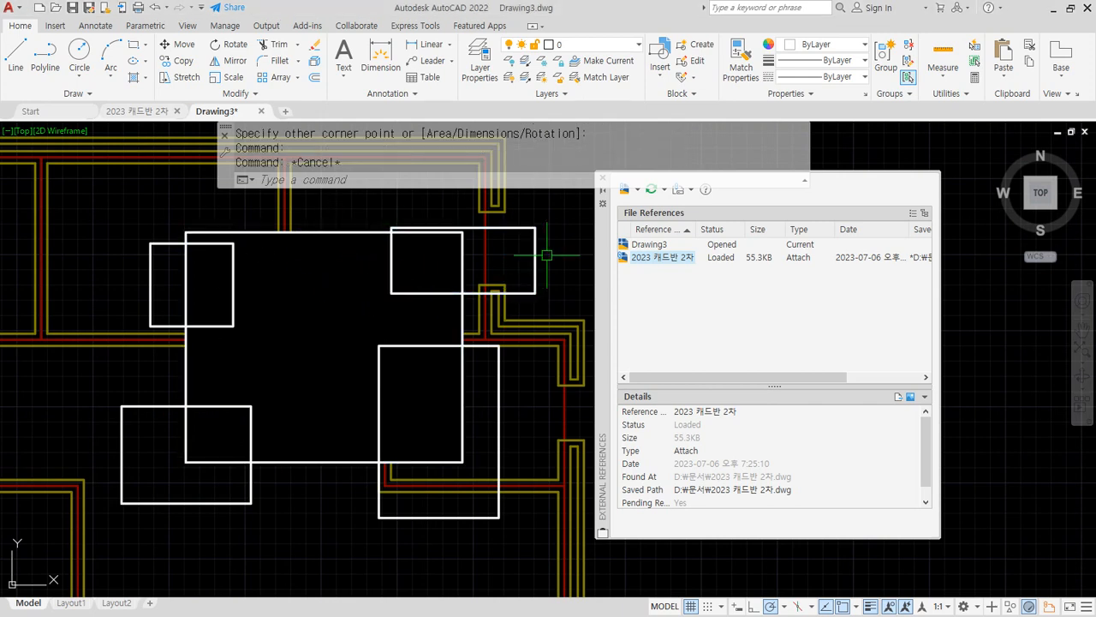
click(536, 257)
key(Escape)
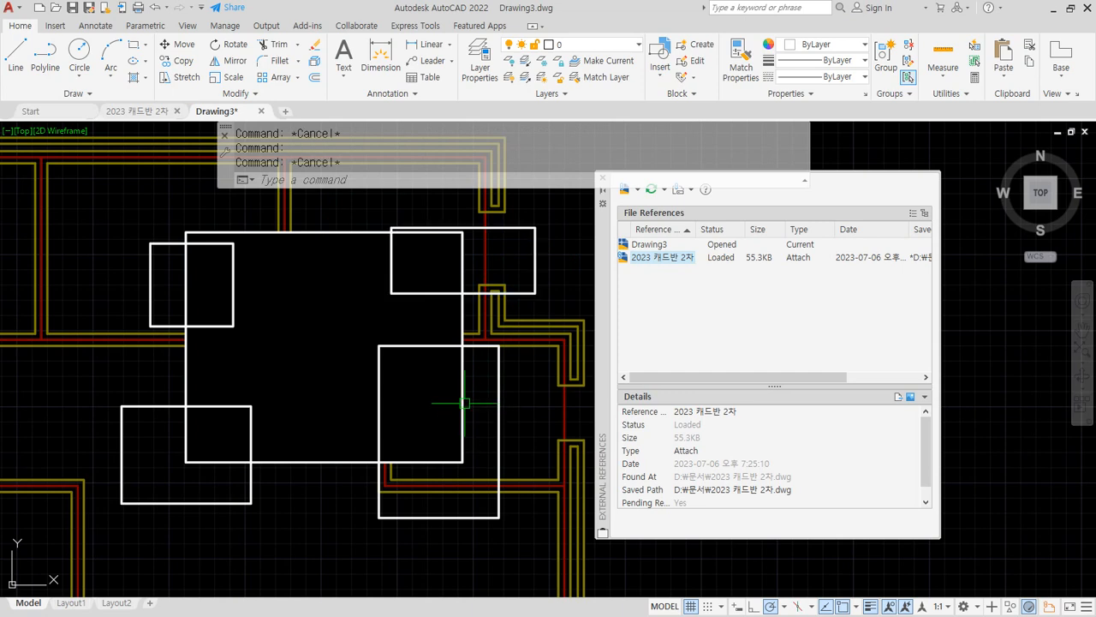
Bring the large central wipeout to the front of the draw order, above the four overlapping rectangles
click(321, 232)
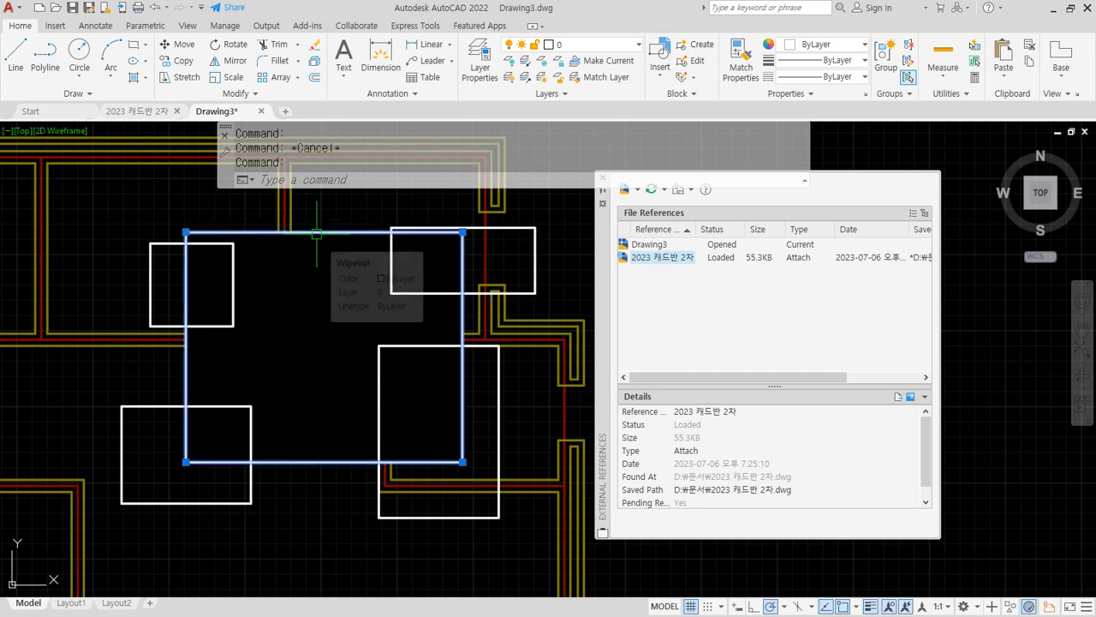
right_click(334, 232)
mouse_move(378, 400)
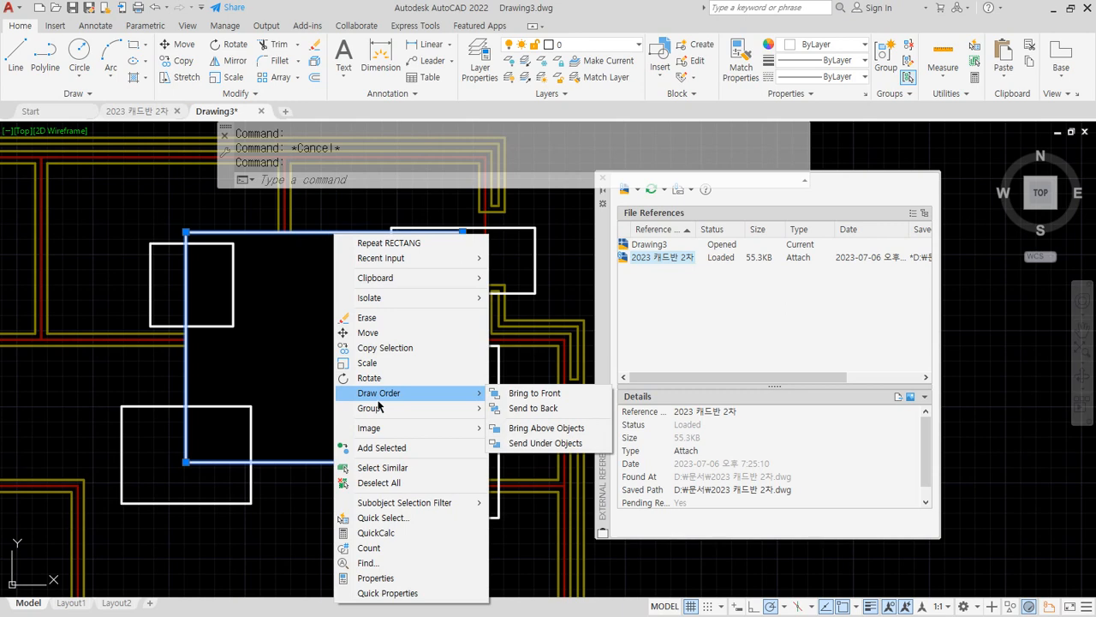
click(522, 392)
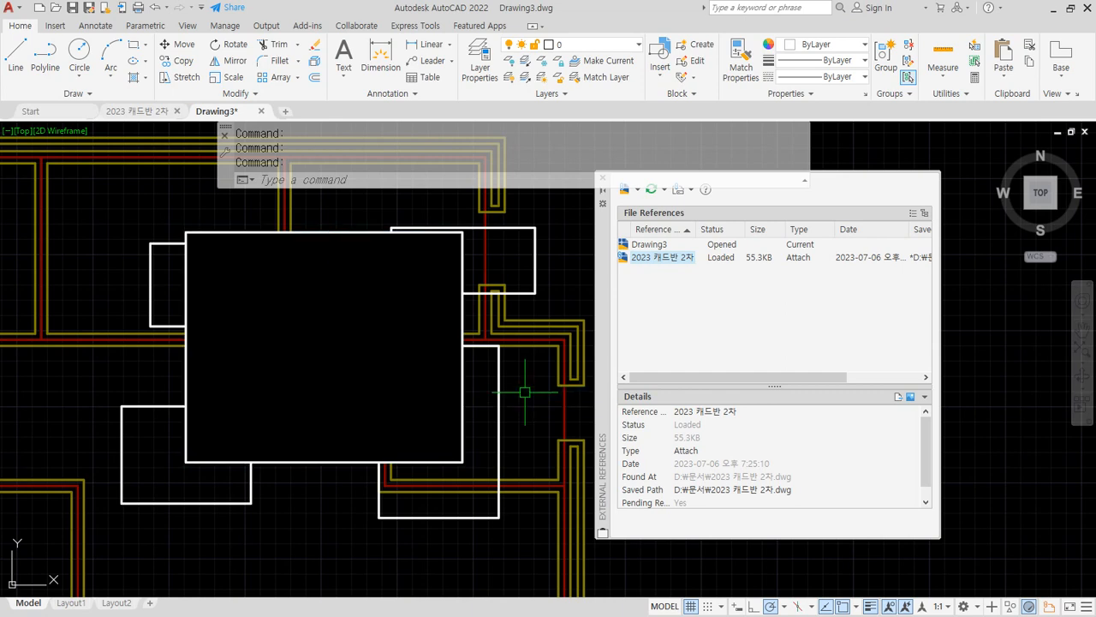
Send the large central wipeout to the back of the draw order, behind the floor plan and the rectangles
click(340, 231)
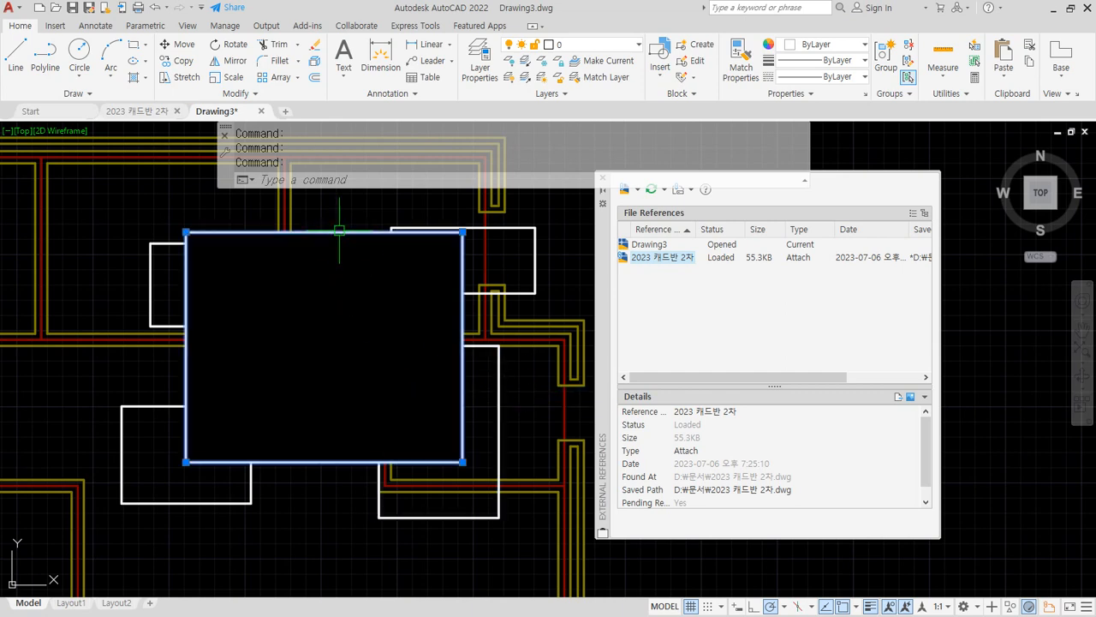
right_click(340, 232)
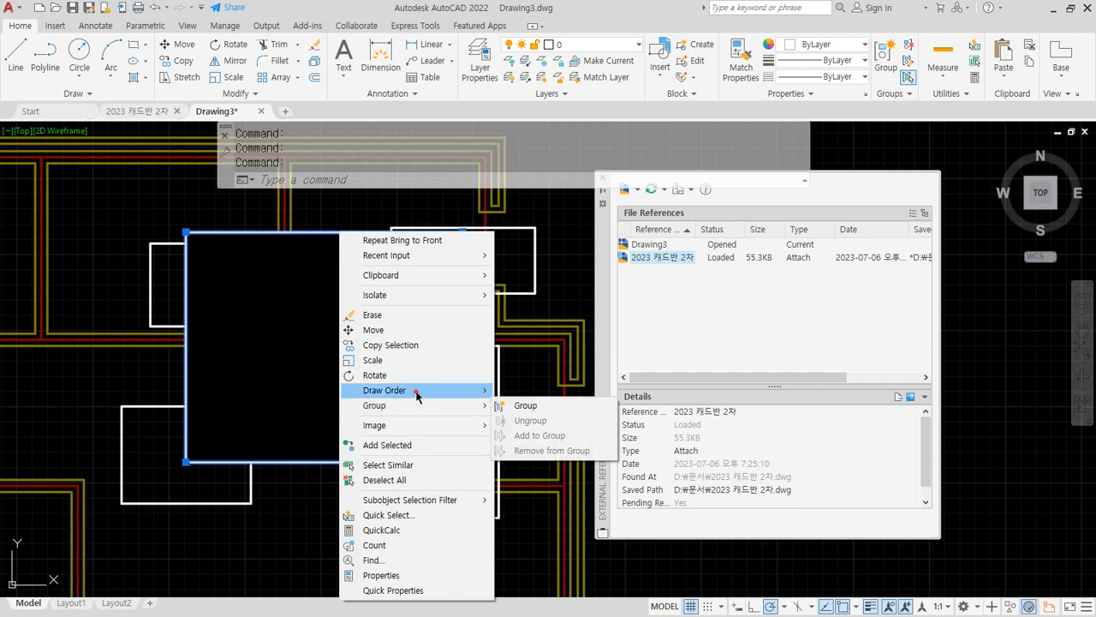
mouse_move(417, 390)
click(573, 406)
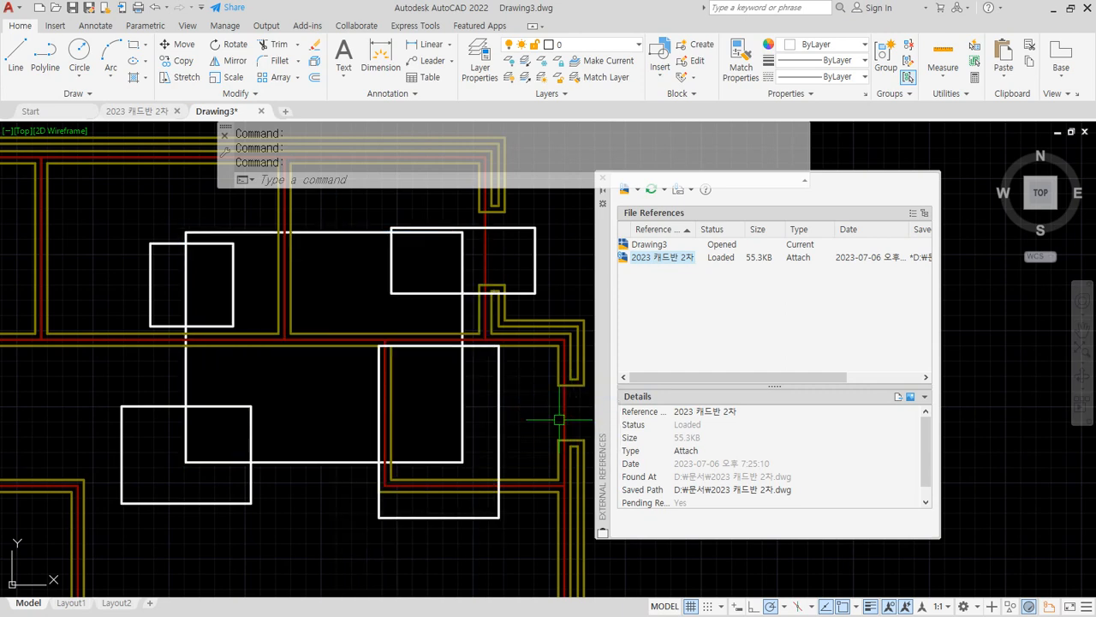
Bring the large central wipeout above the lower-left rectangle in the draw order with Bring Above Objects
mouse_move(291, 212)
mouse_down()
mouse_move(292, 341)
mouse_move(189, 346)
mouse_up()
key(Escape)
click(328, 231)
right_click(329, 232)
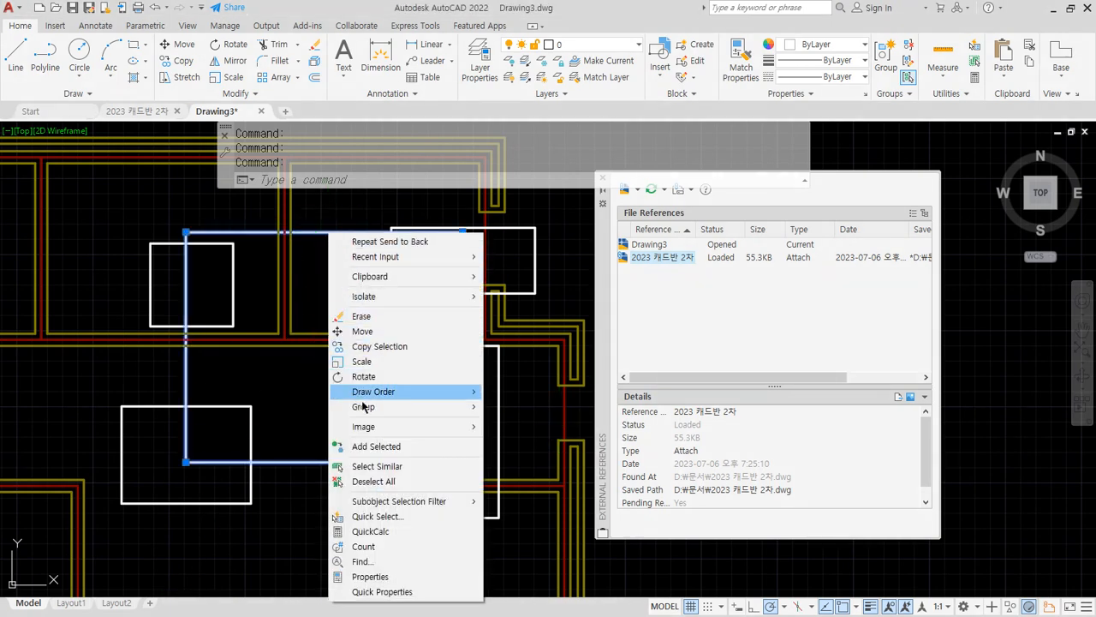
mouse_move(454, 393)
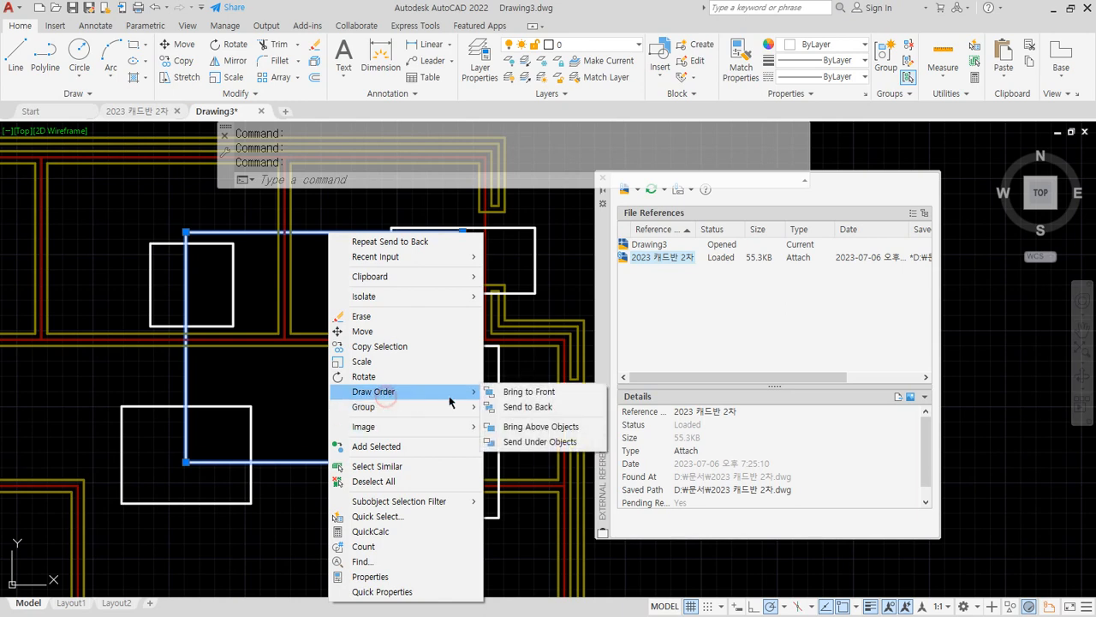
click(564, 436)
click(246, 448)
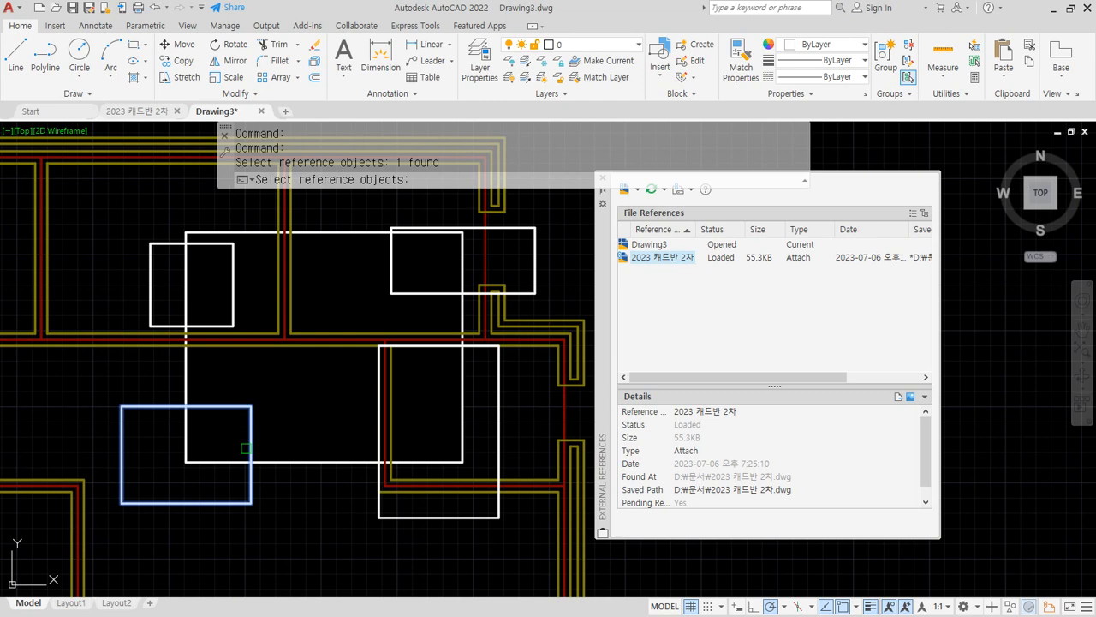
key(Return)
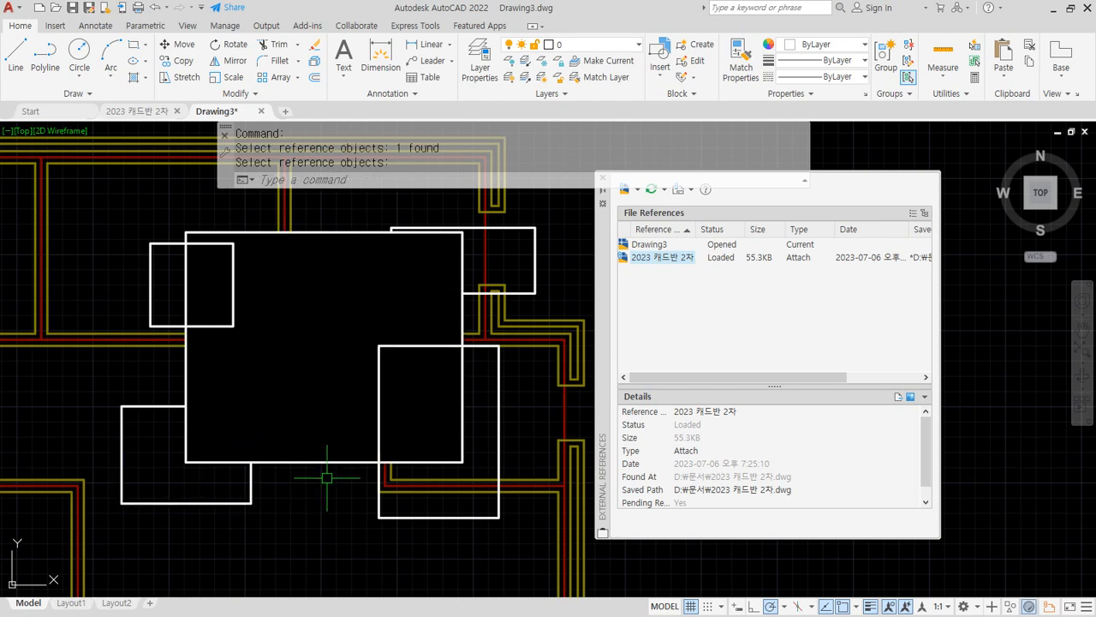
key(Escape)
key(Escape)
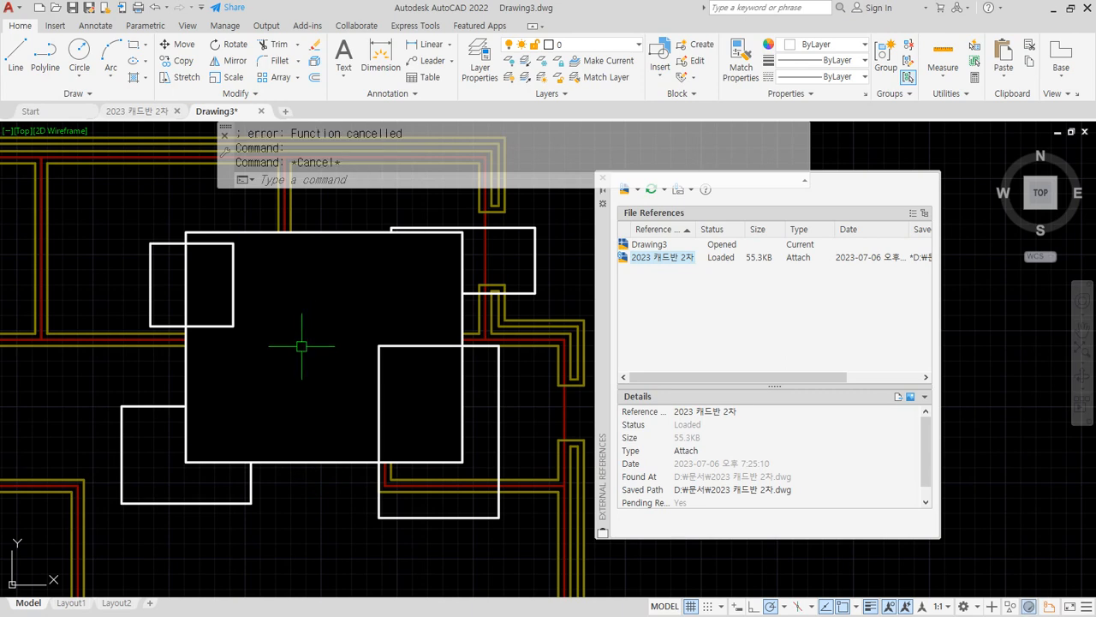
Send the large central wipeout under the upper-right rectangle in the draw order with Send Under Objects
click(293, 461)
right_click(293, 460)
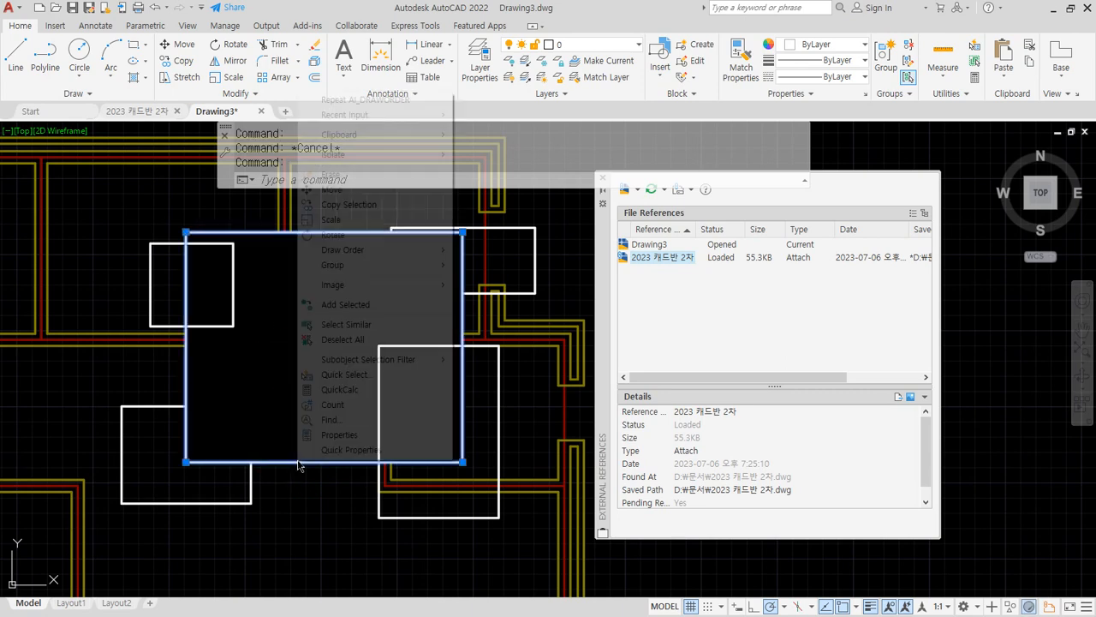
mouse_move(380, 253)
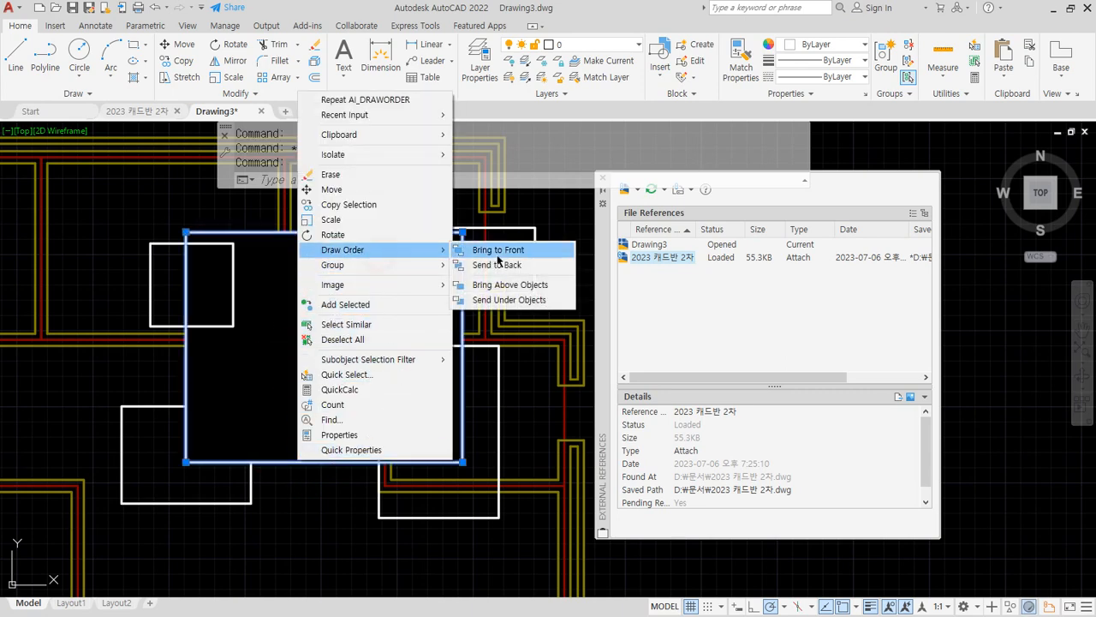
click(504, 306)
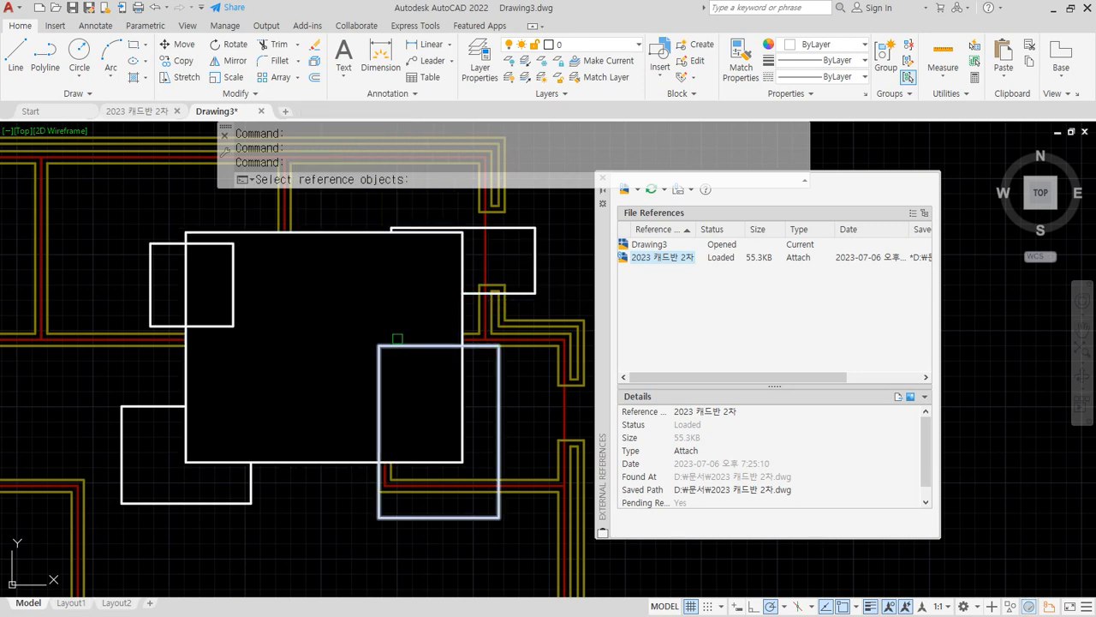
click(502, 226)
key(Return)
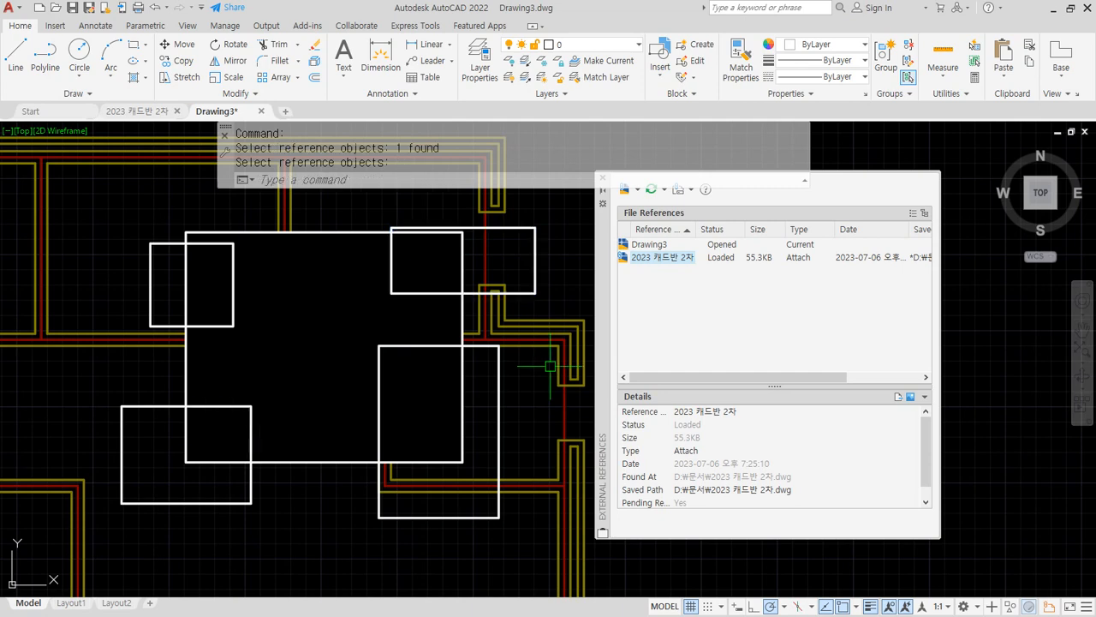
Bring the large central wipeout to the front so it masks the floor plan and all four rectangles
click(291, 463)
right_click(292, 462)
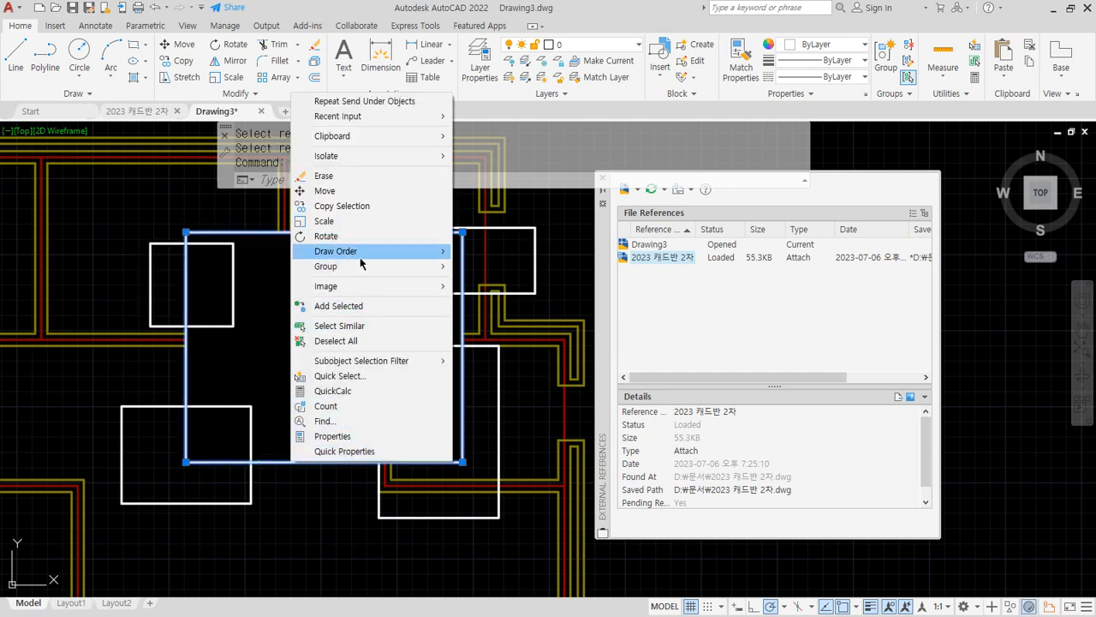
mouse_move(346, 251)
click(498, 251)
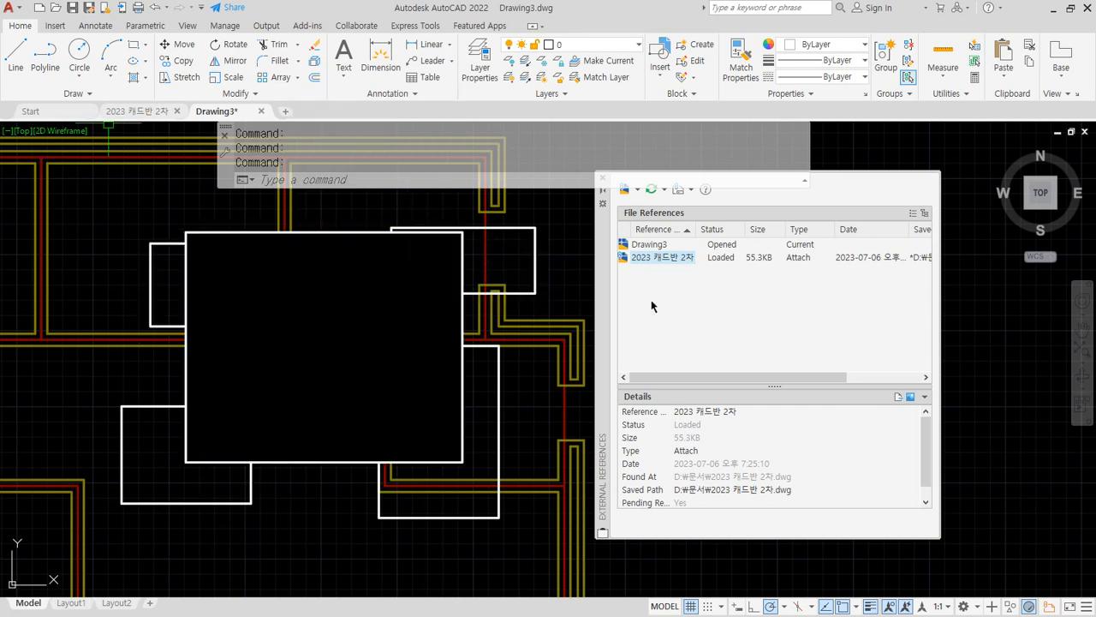
Switch to the Notepad command notes and review the REVcloude(개정마크) entry
key(alt+Tab)
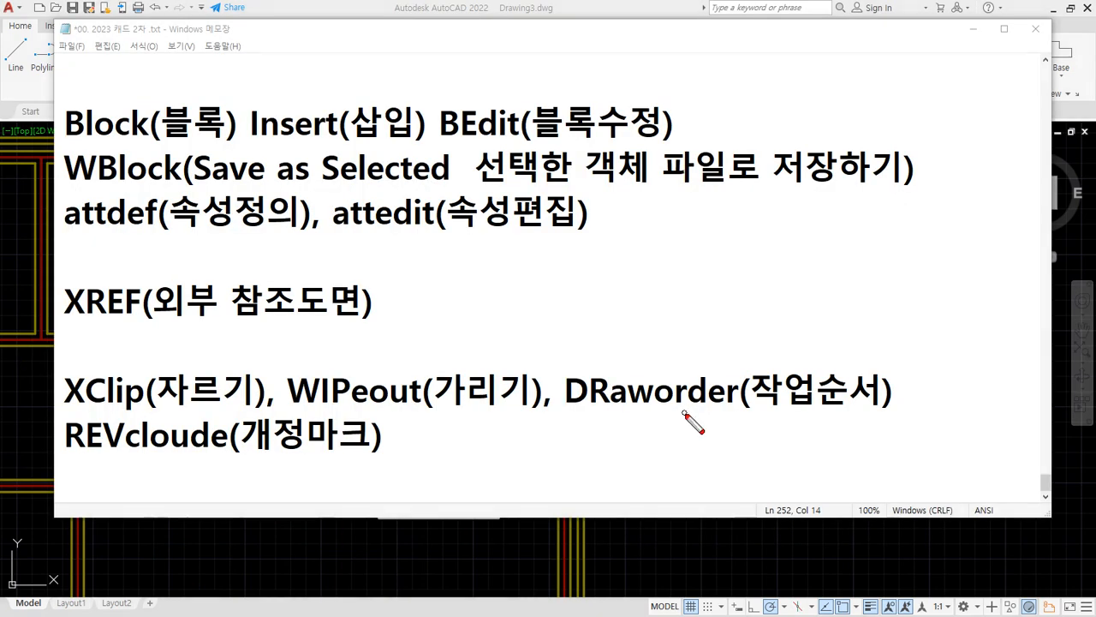
mouse_move(54, 455)
mouse_down()
mouse_move(394, 457)
mouse_move(374, 466)
mouse_move(91, 464)
mouse_up()
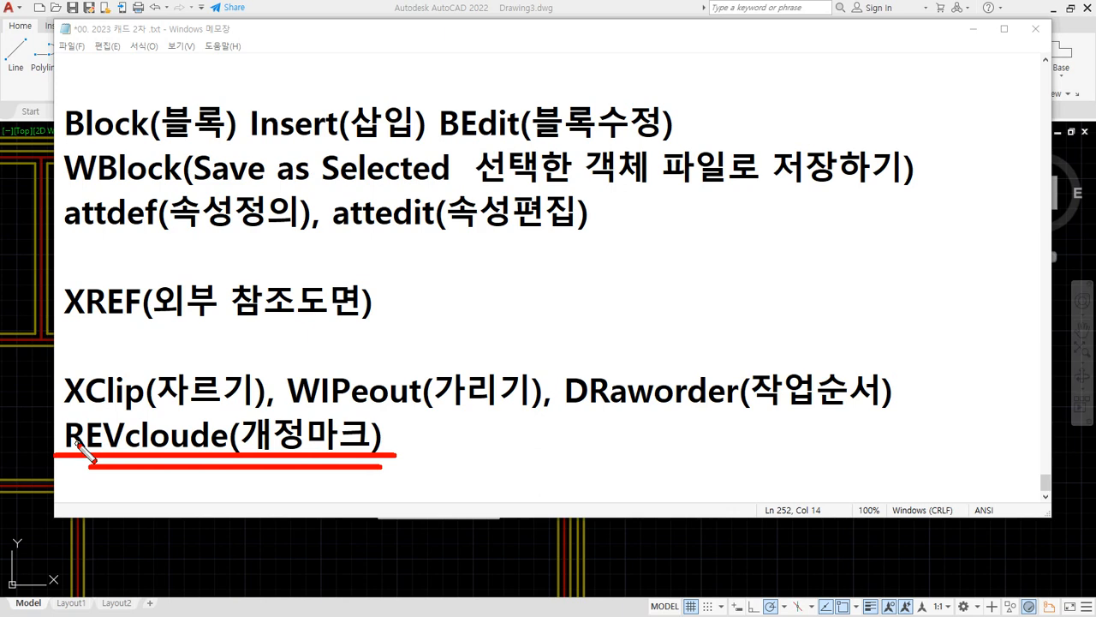
key(Escape)
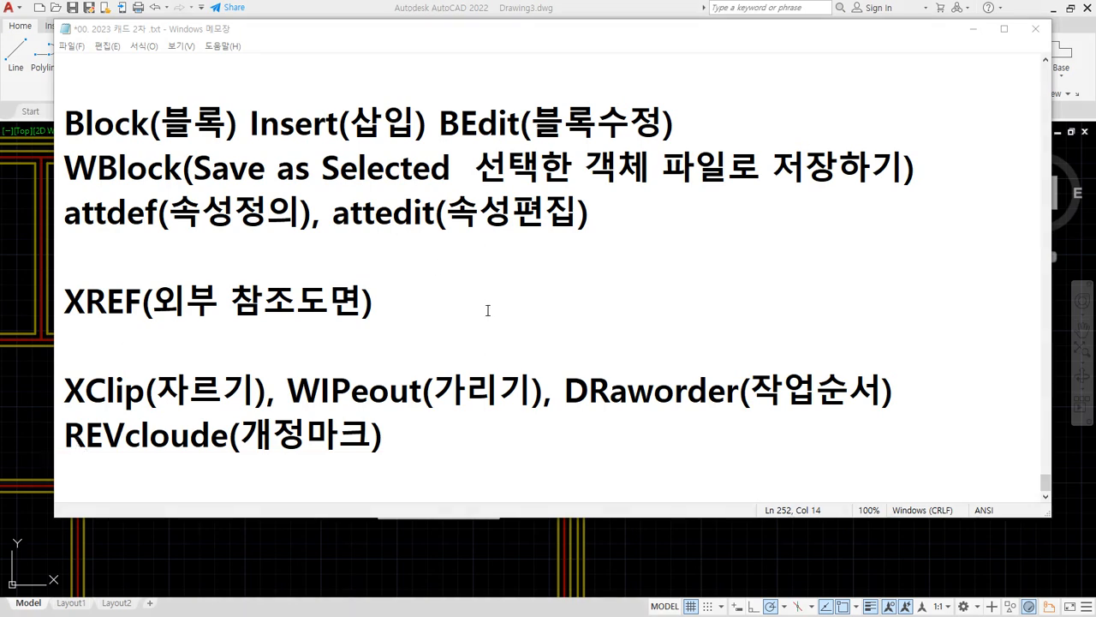
key(ctrl+2)
drag(124, 448, 37, 446)
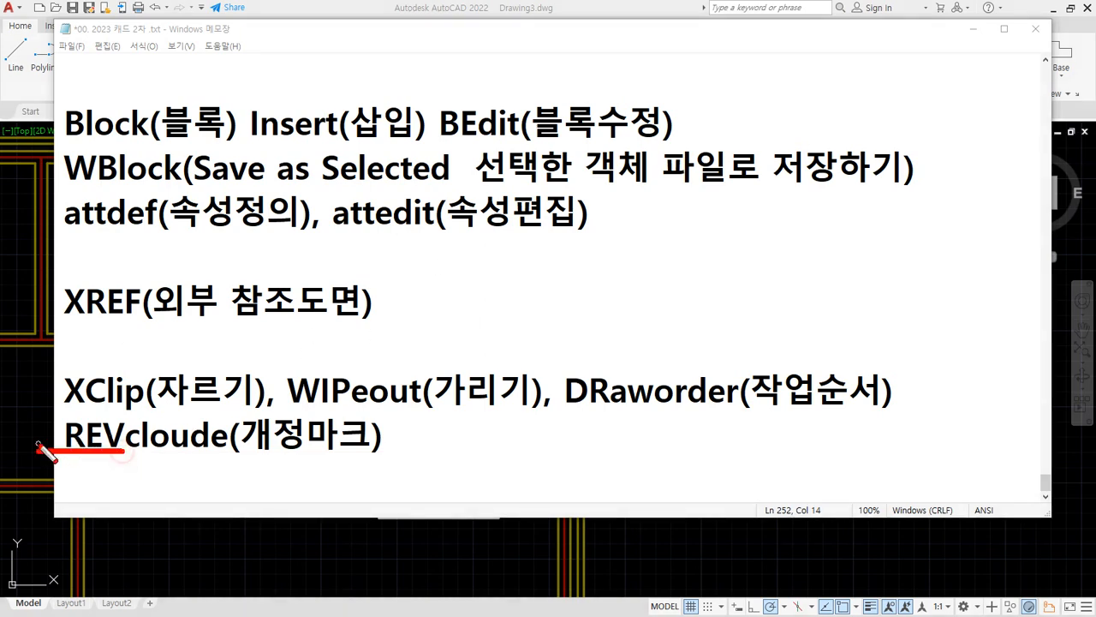
drag(308, 459, 238, 459)
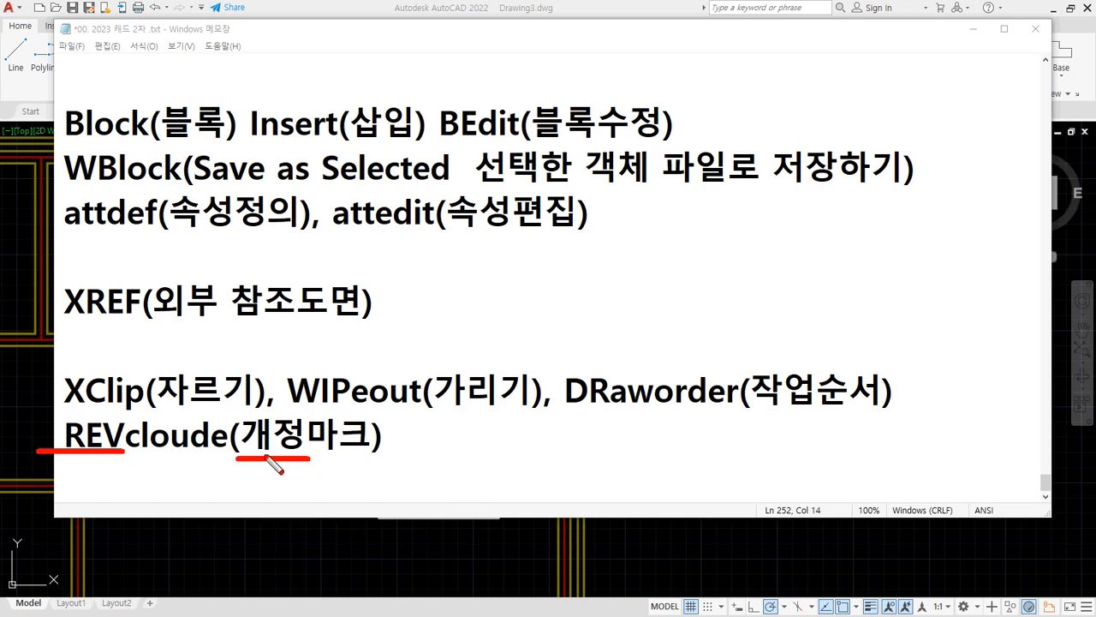
key(Escape)
Add the line "일반설계 실시설계" below the REVcloude(개정마크) entry in the notes
click(291, 467)
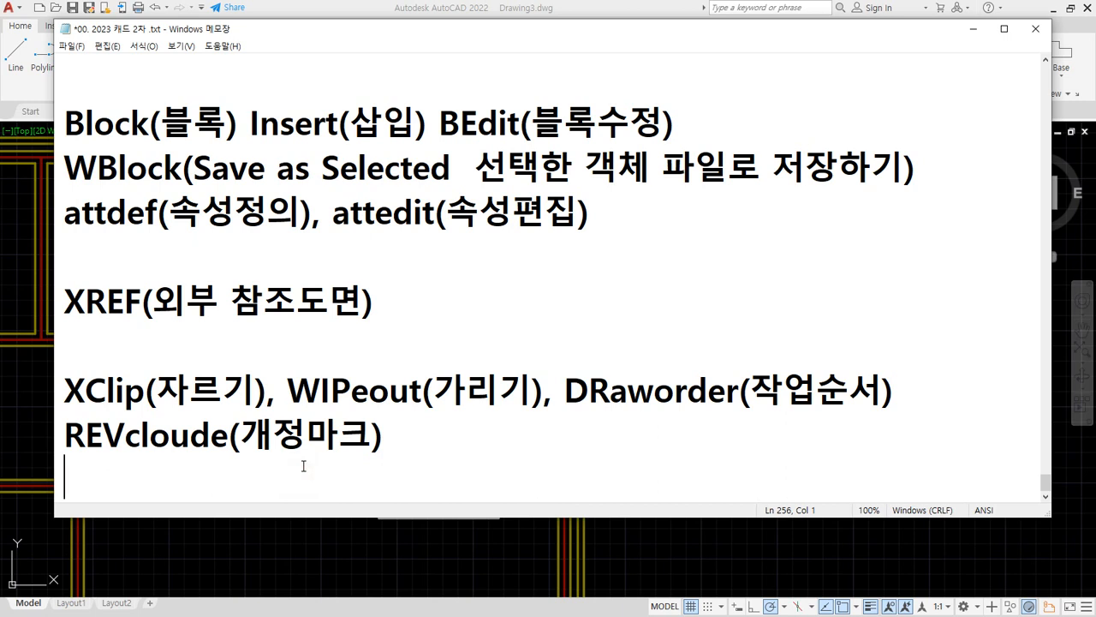
text(dlf)
key(BackSpace)
key(BackSpace)
key(BackSpace)
text(일반)
text(설계 시)
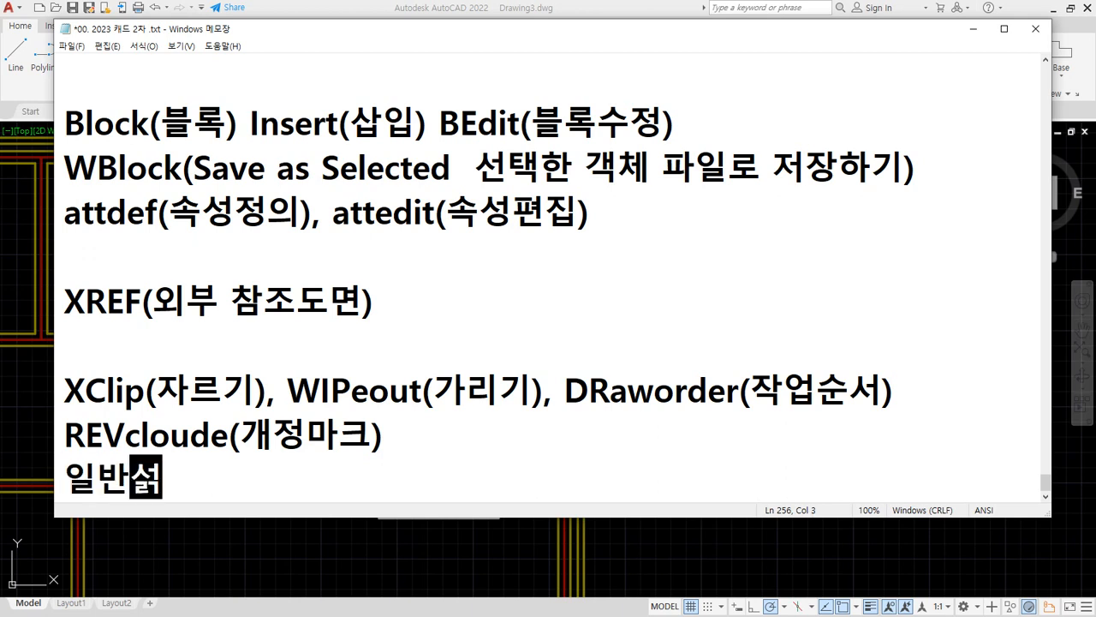
text(ㄹ시설)
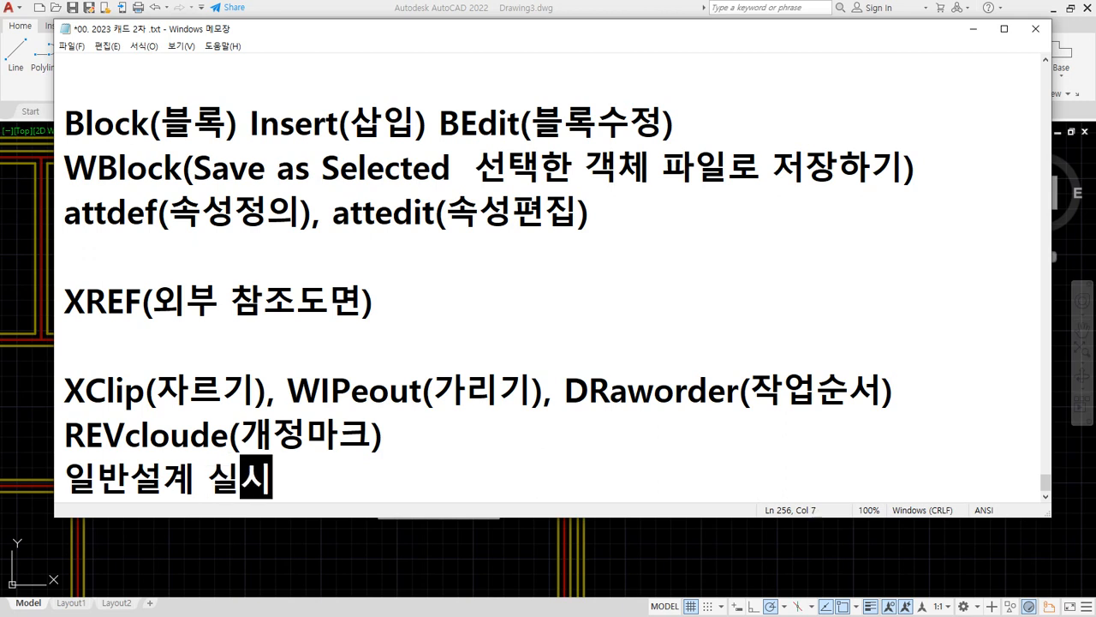
text(계)
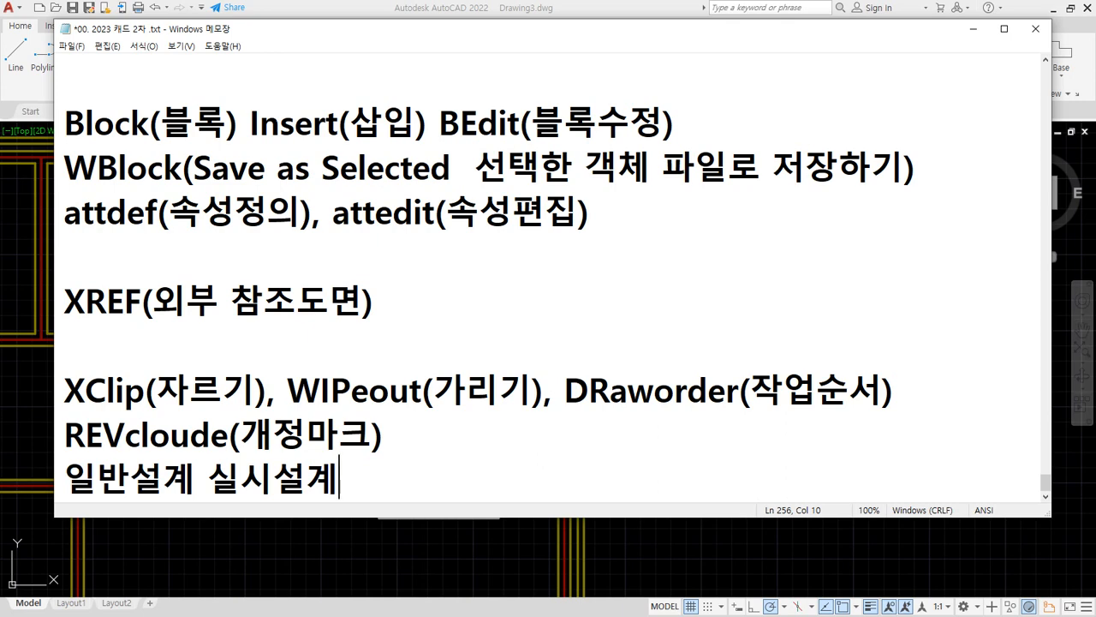
Insert "기획설계, 계획설계, " at the start of the new design-stage line
key(Home)
text(기호획설계, )
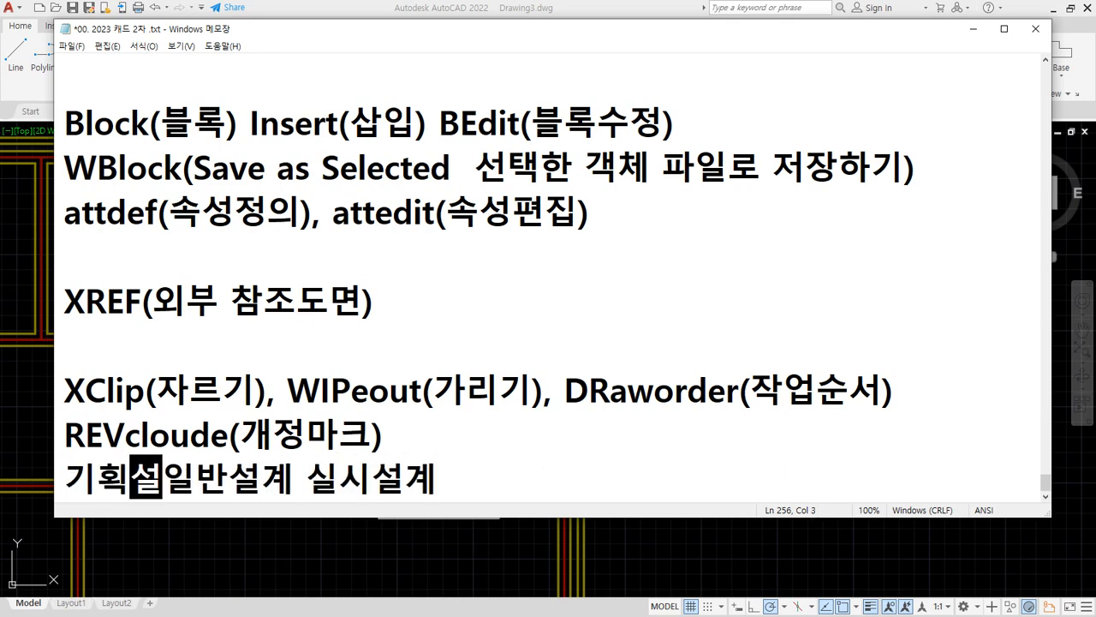
text(계획설)
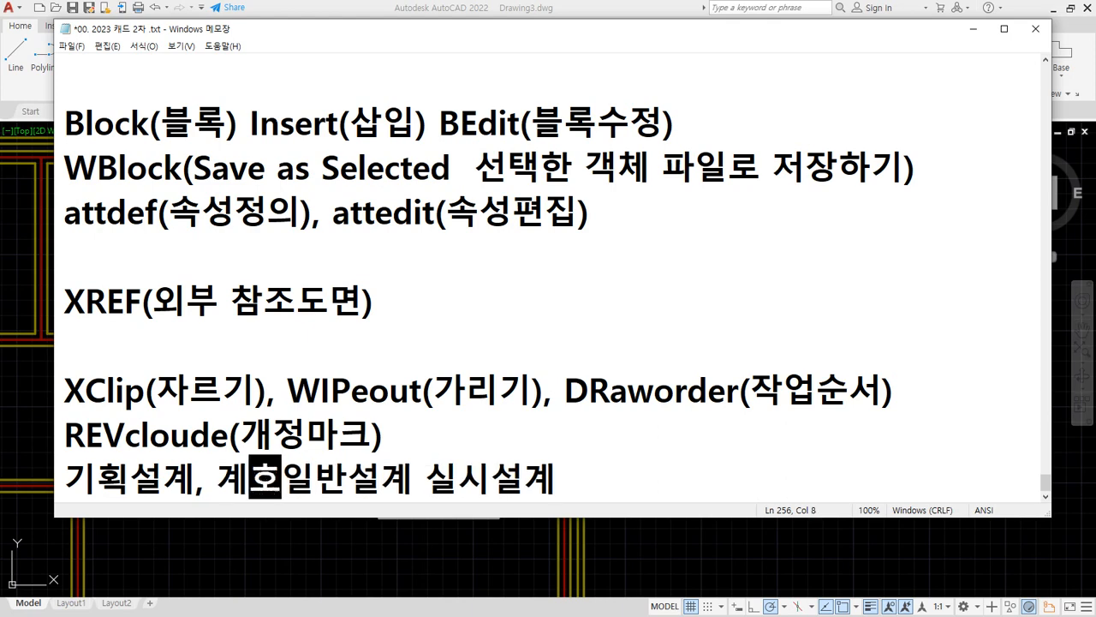
text(계,)
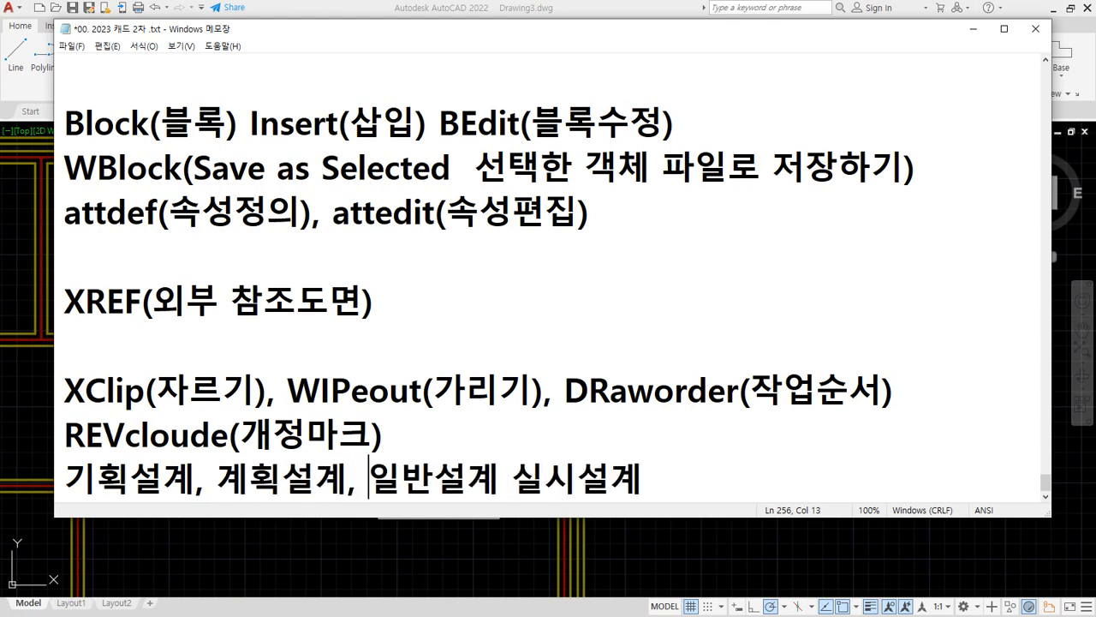
drag(498, 471, 65, 434)
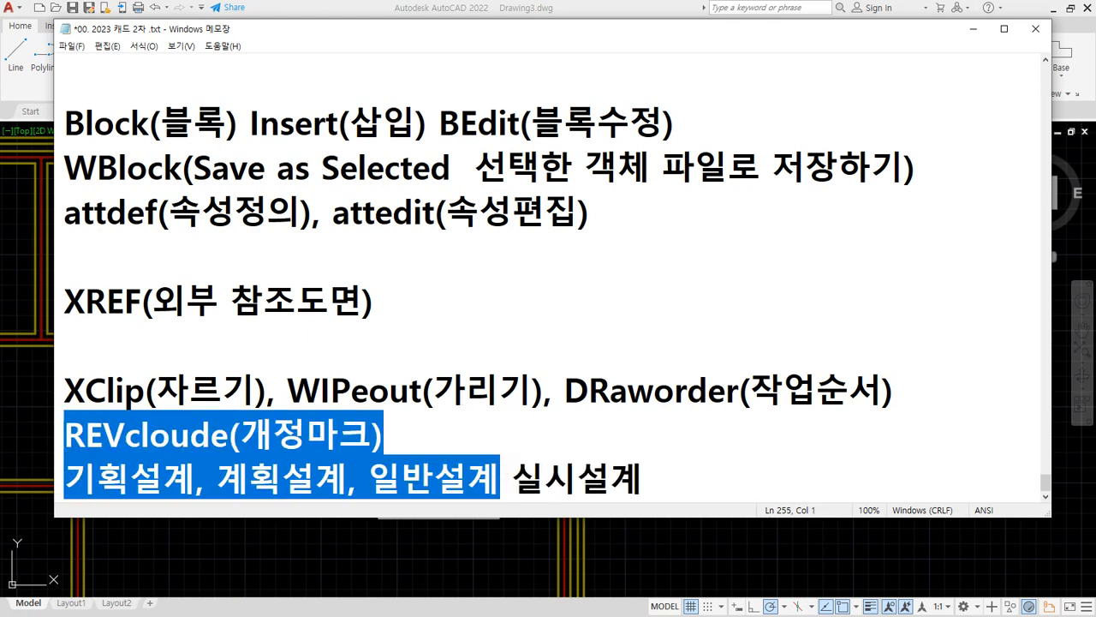
click(362, 477)
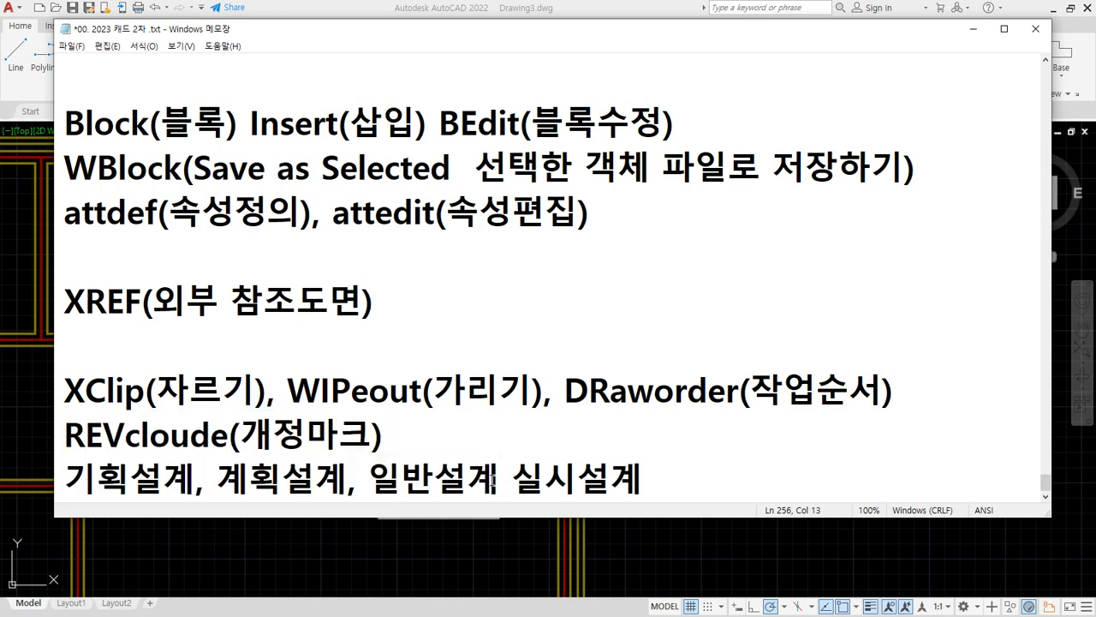
drag(499, 477, 62, 480)
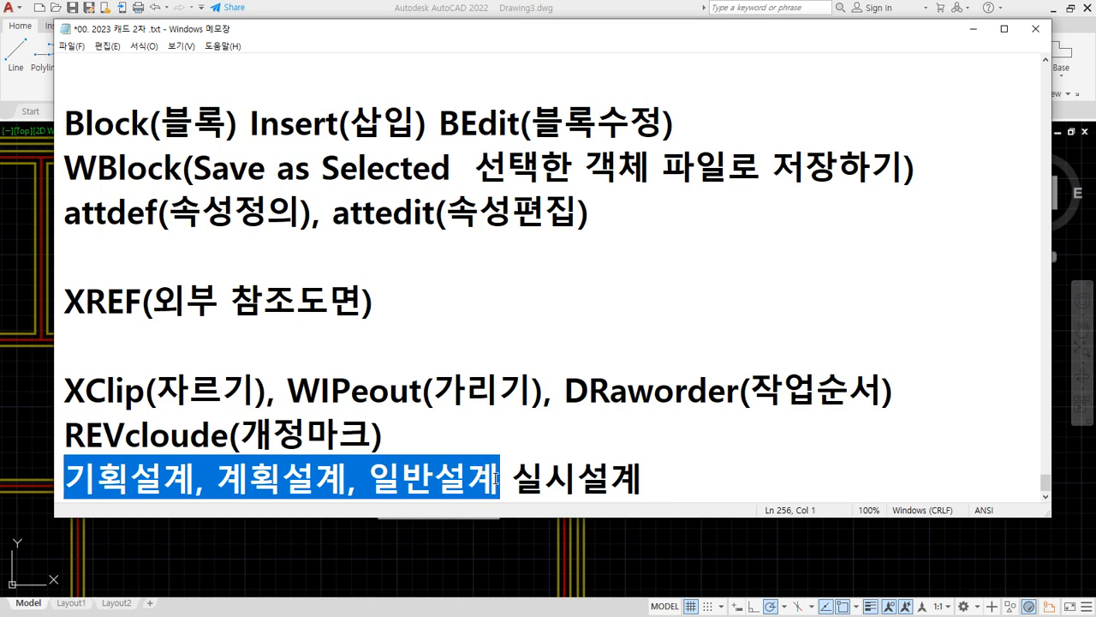
drag(543, 480, 688, 484)
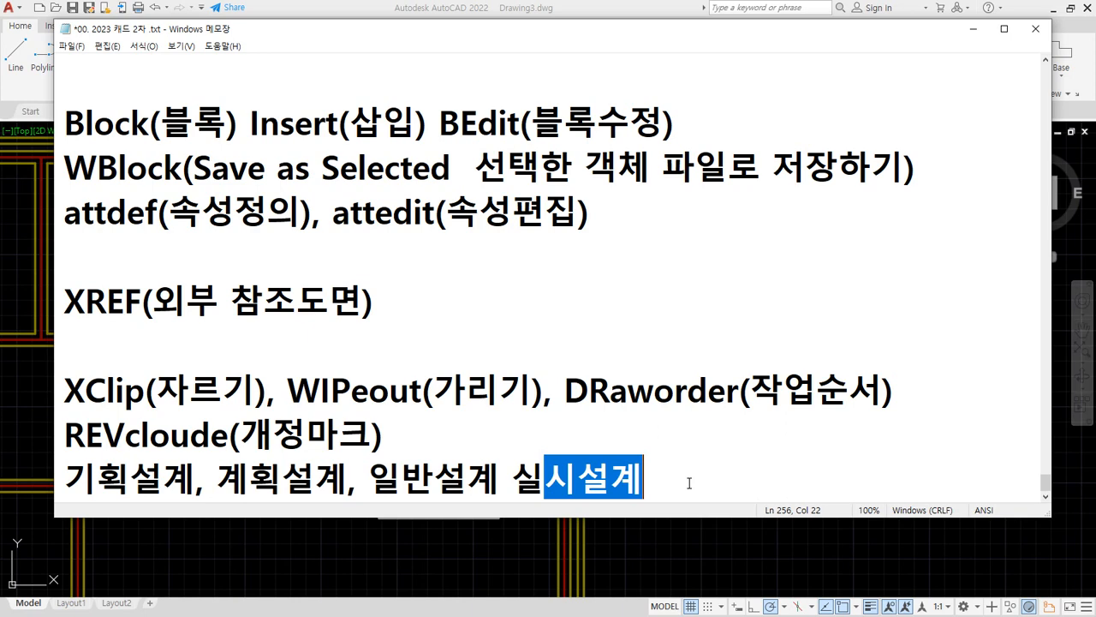
Switch back to AutoCAD and start a rectangular revision cloud
click(396, 545)
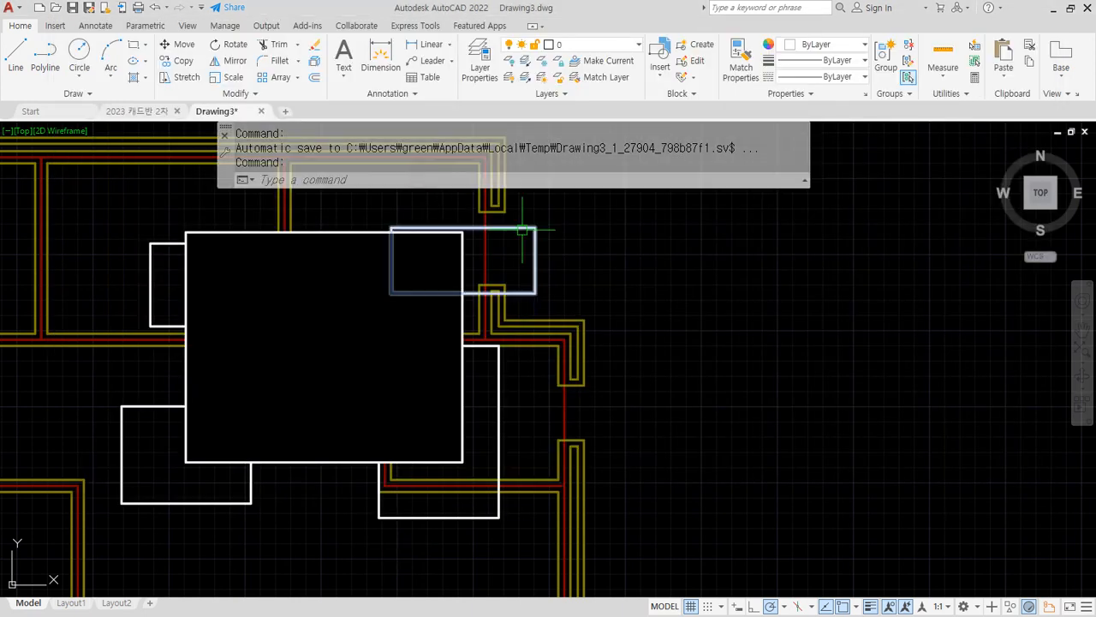
text(re)
key(Escape)
key(Escape)
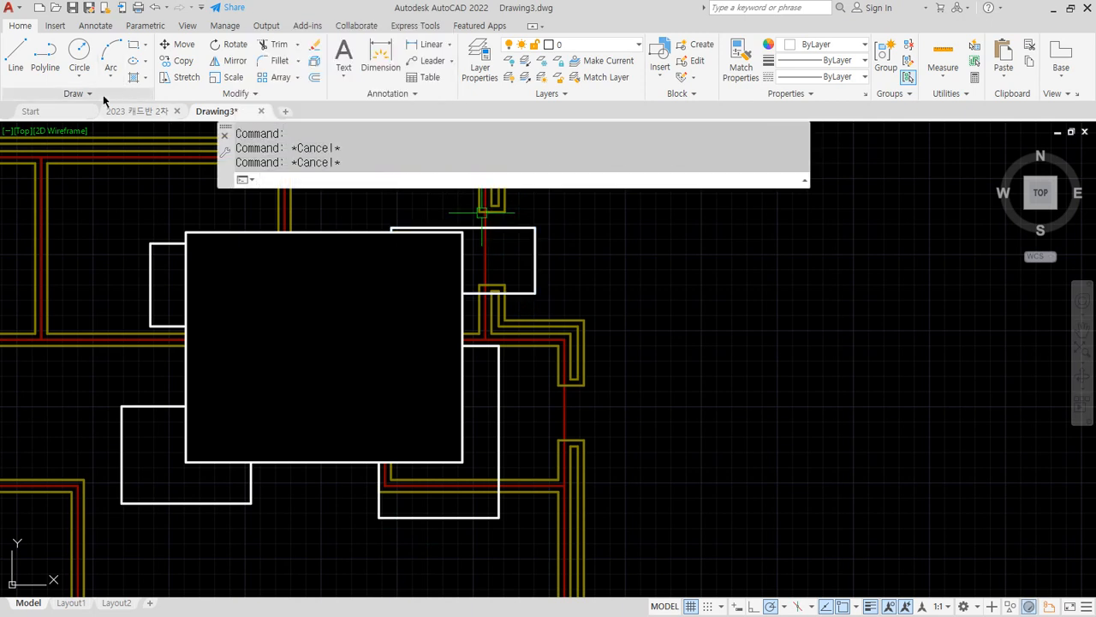
click(79, 96)
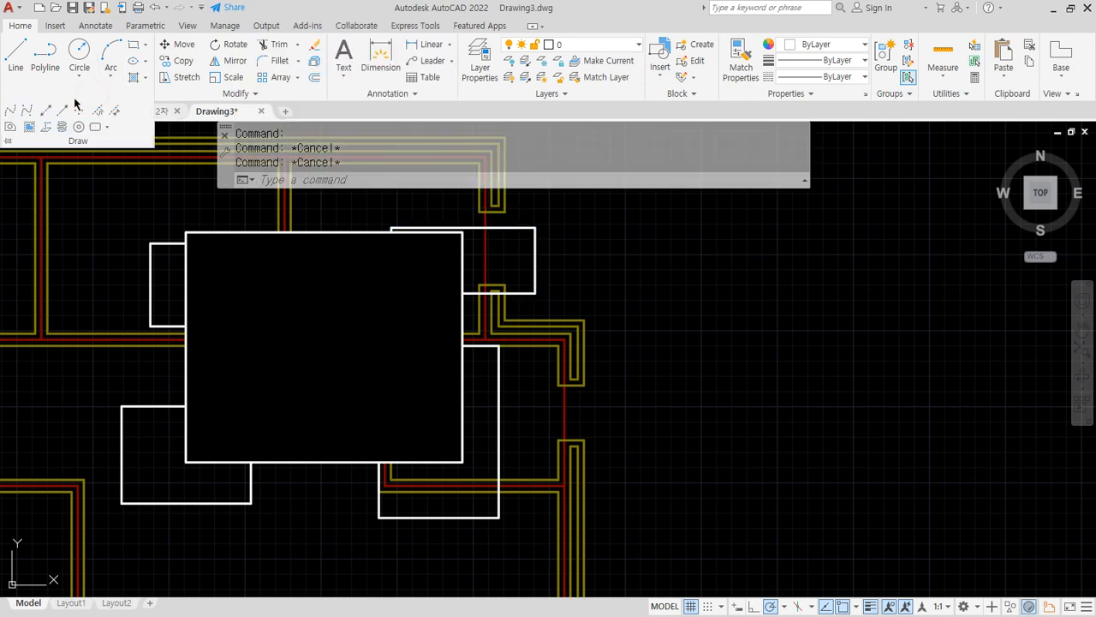
click(108, 127)
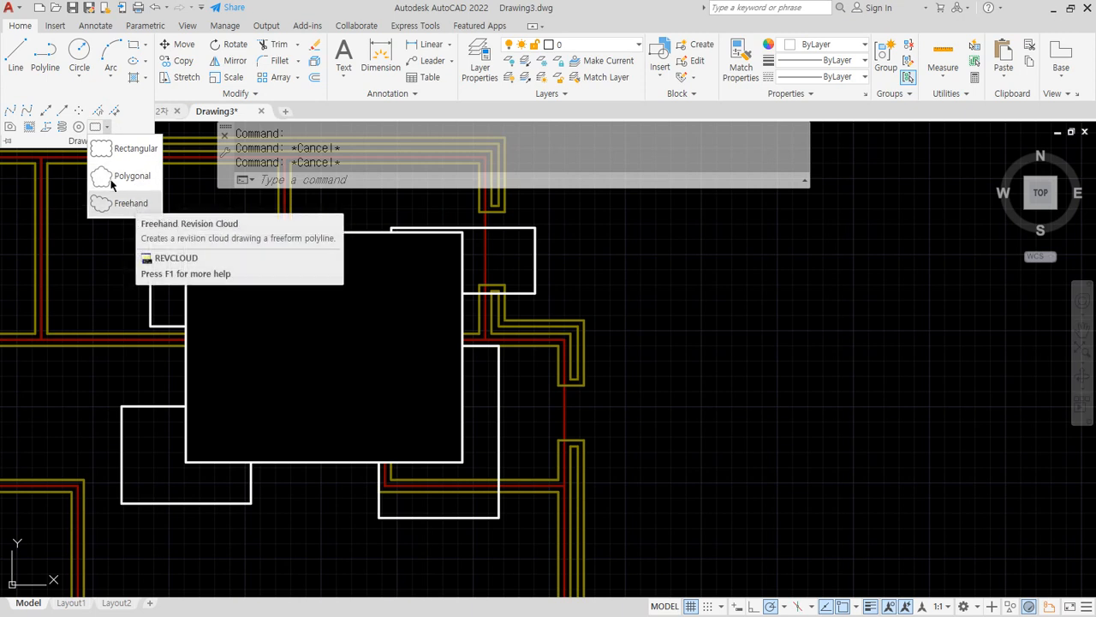
click(95, 126)
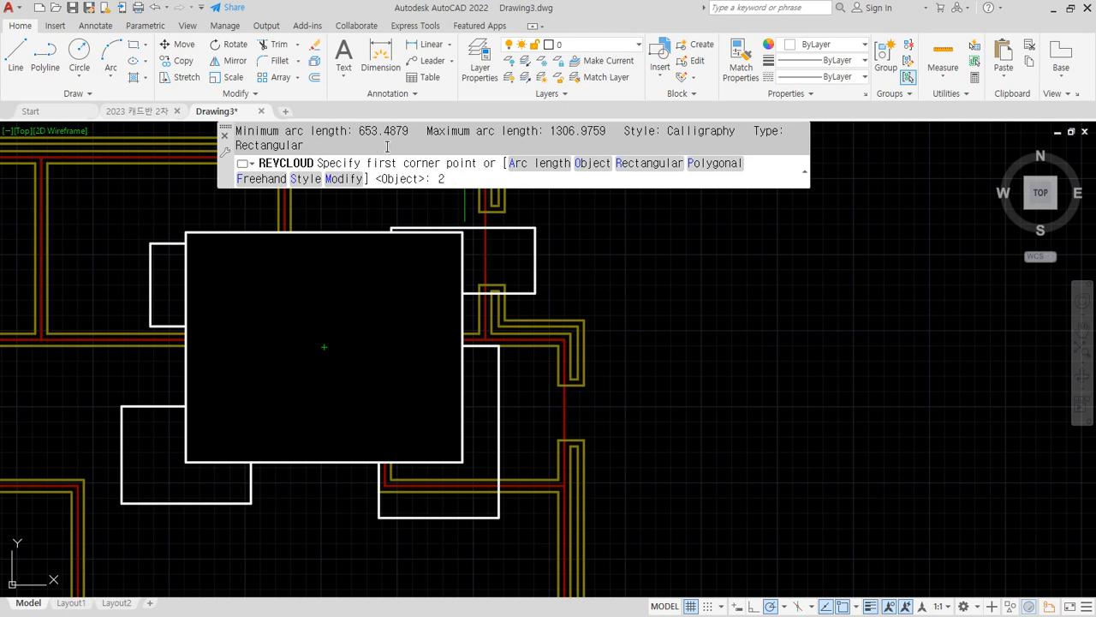
Examine the command history for the revision cloud's minimum and maximum arc lengths
key(F2)
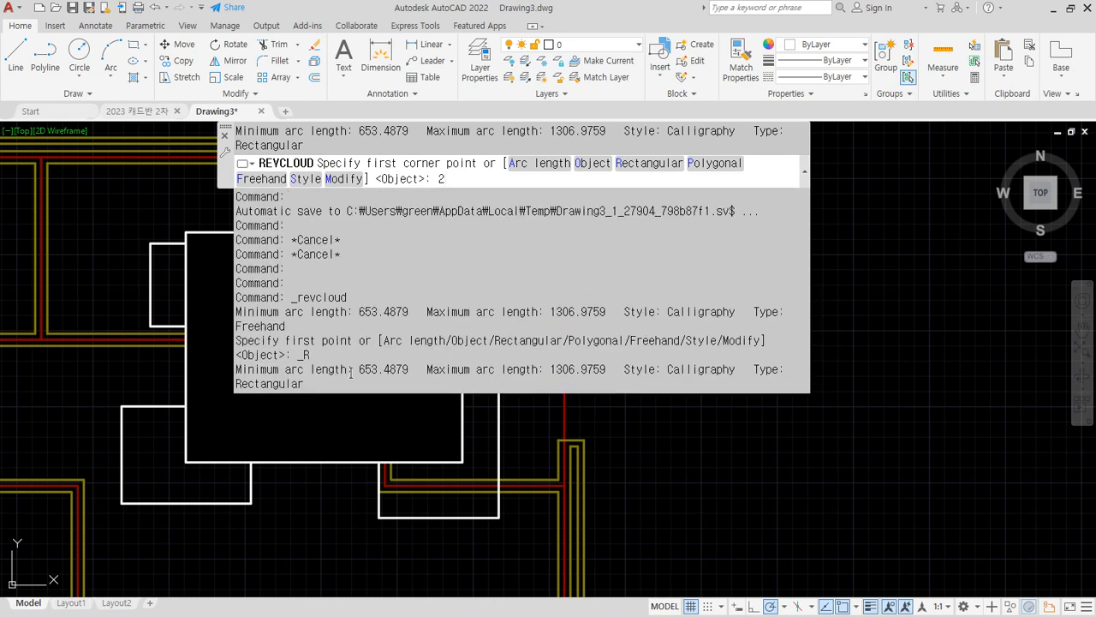
drag(237, 370, 411, 370)
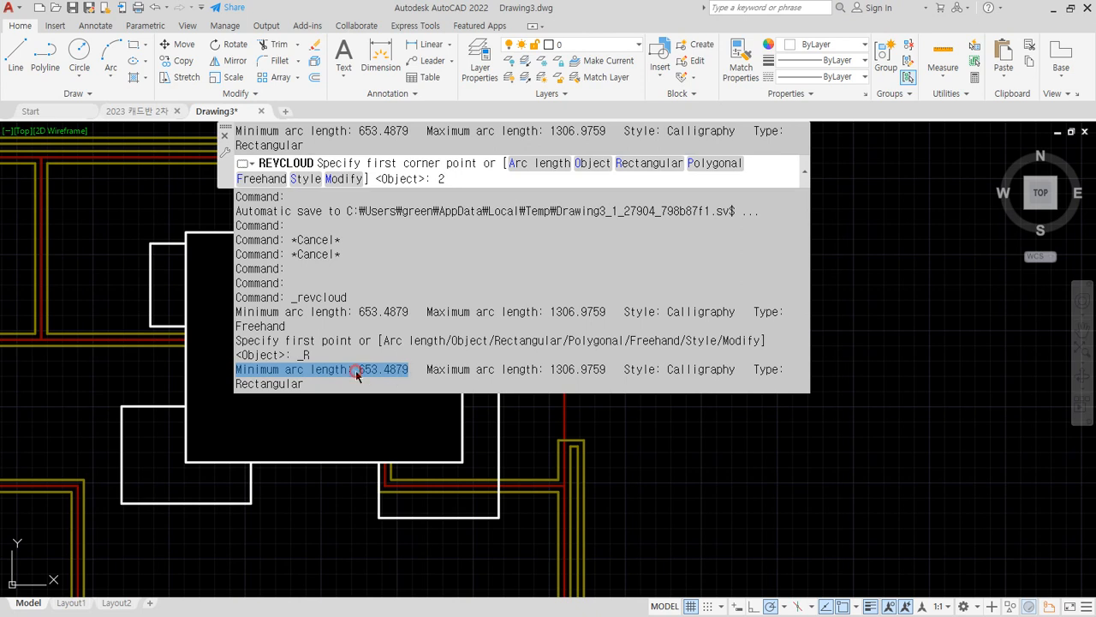
drag(358, 369, 402, 369)
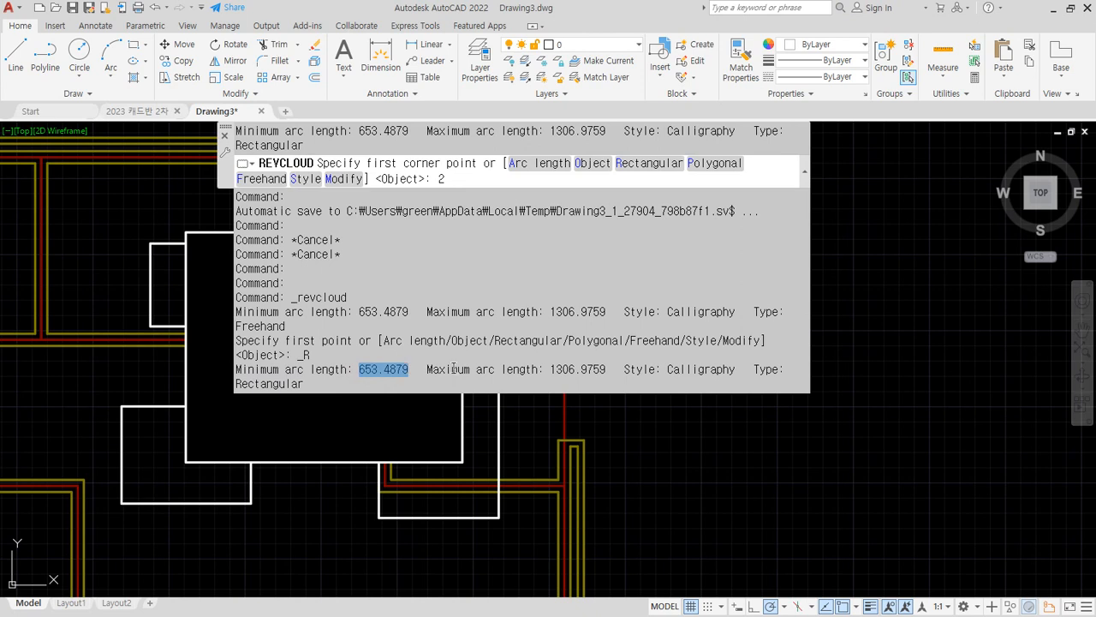
drag(549, 369, 603, 373)
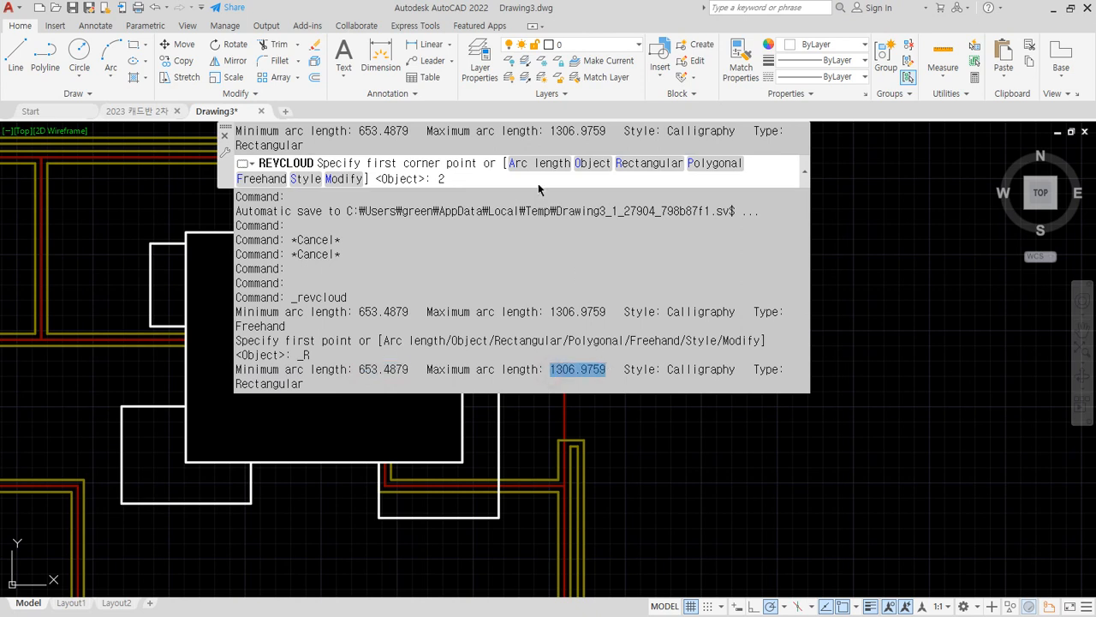
Set the revision cloud's approximate arc length to 1200
key(BackSpace)
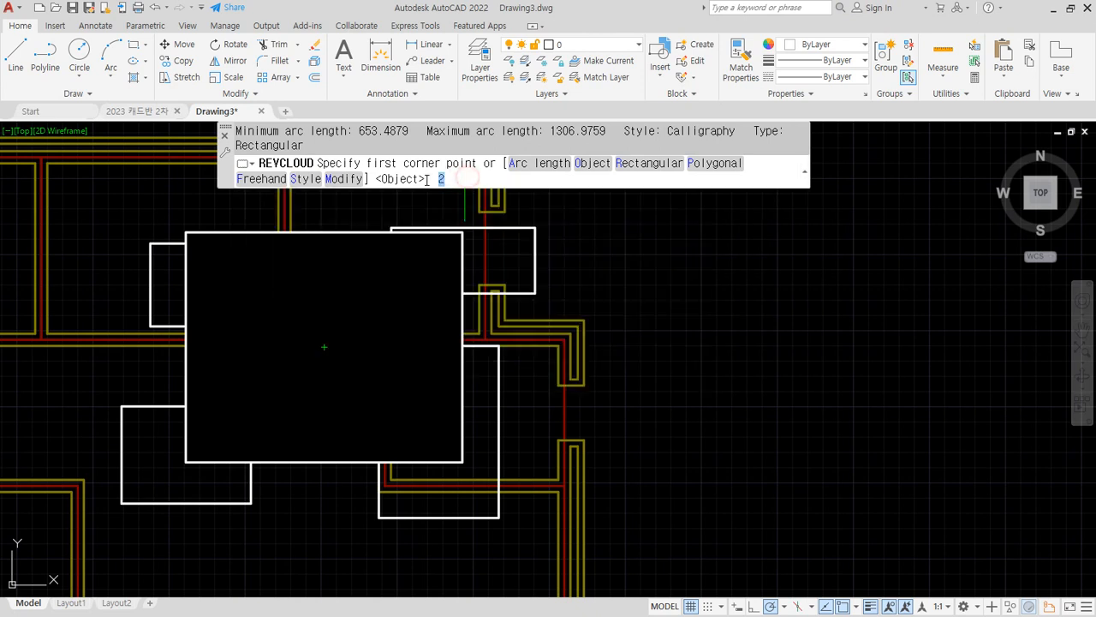
click(539, 171)
scroll(594, 302, down, 1)
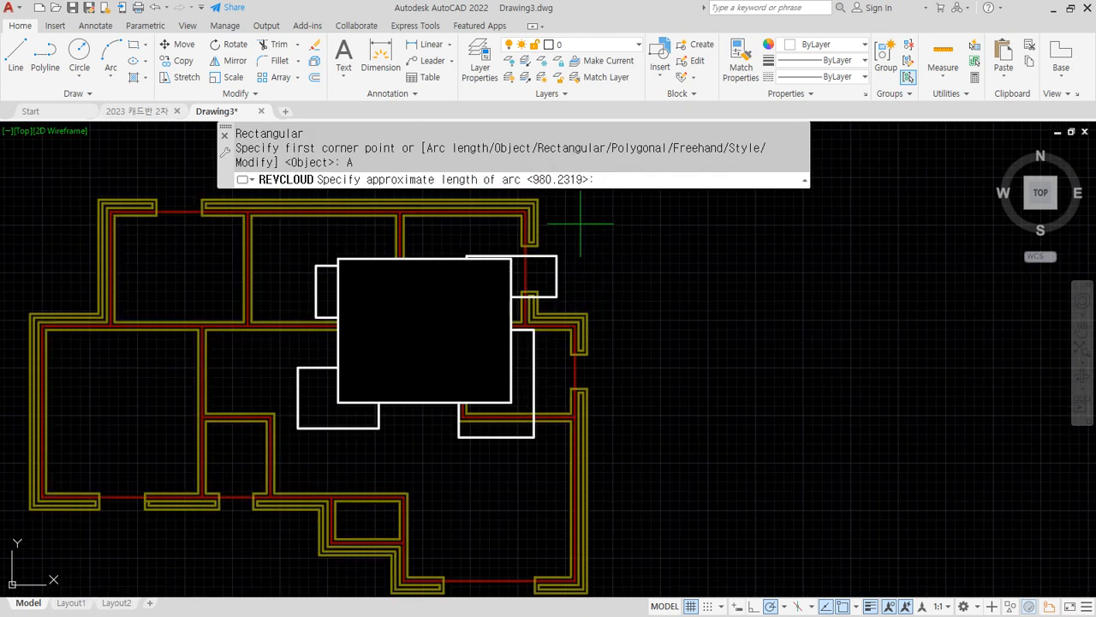
text(1200)
key(Return)
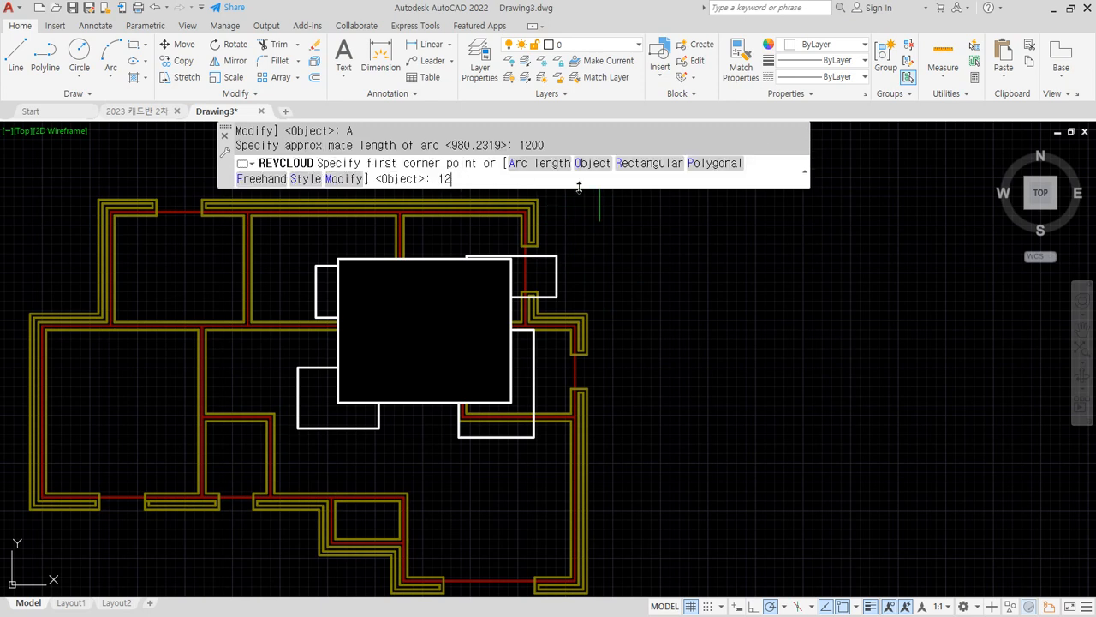
click(539, 163)
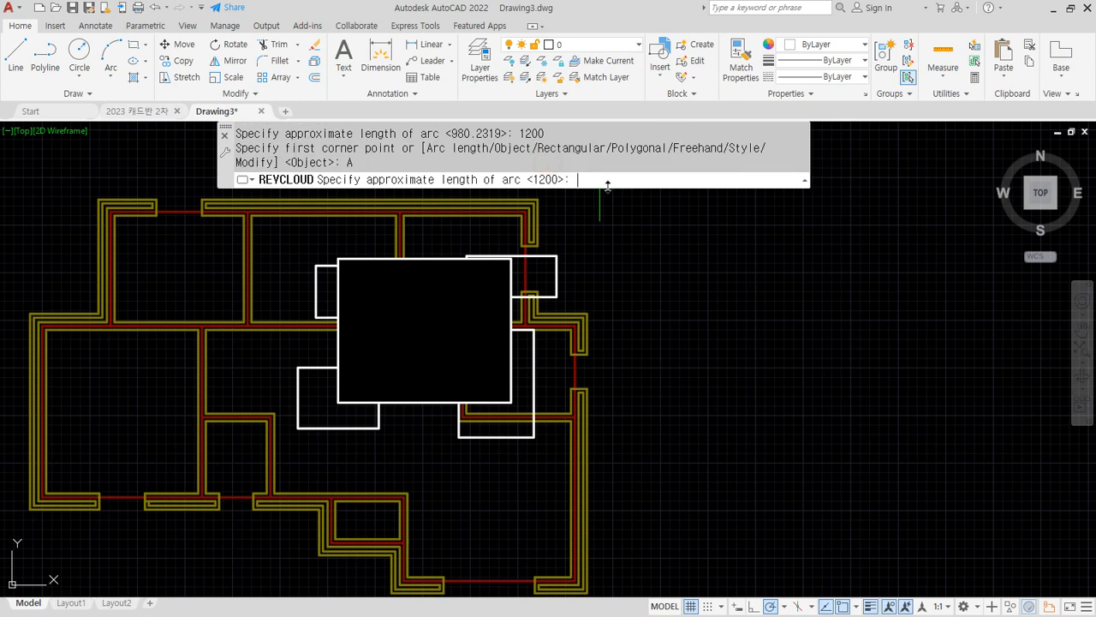
key(Return)
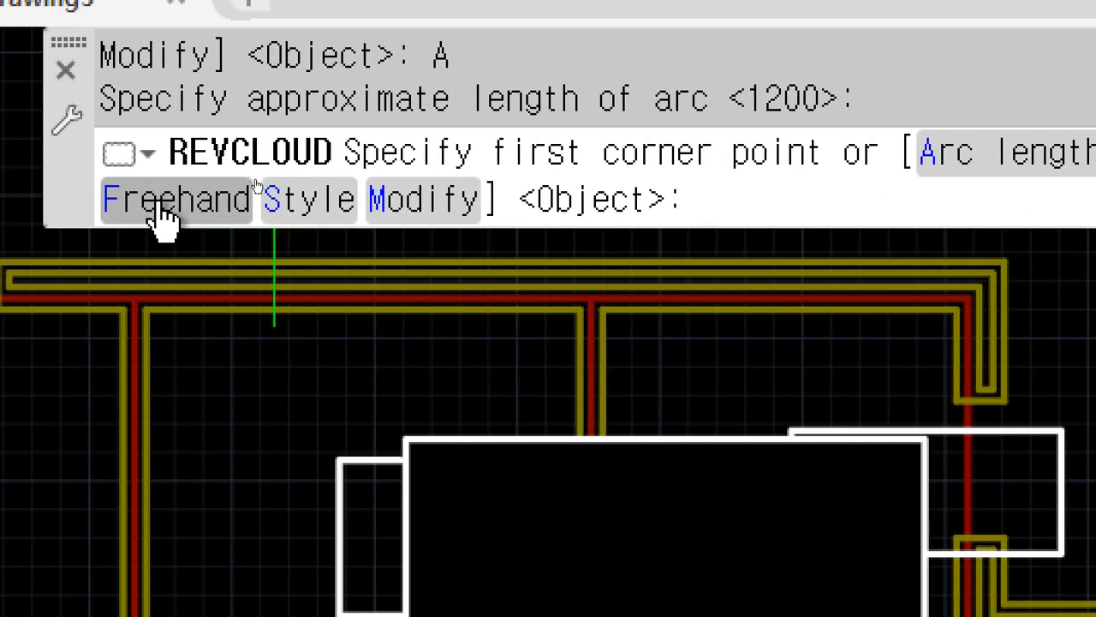
Draw a closed freehand revision cloud around the upper-right room, overlapping the top of the black wipeout rectangle
click(163, 216)
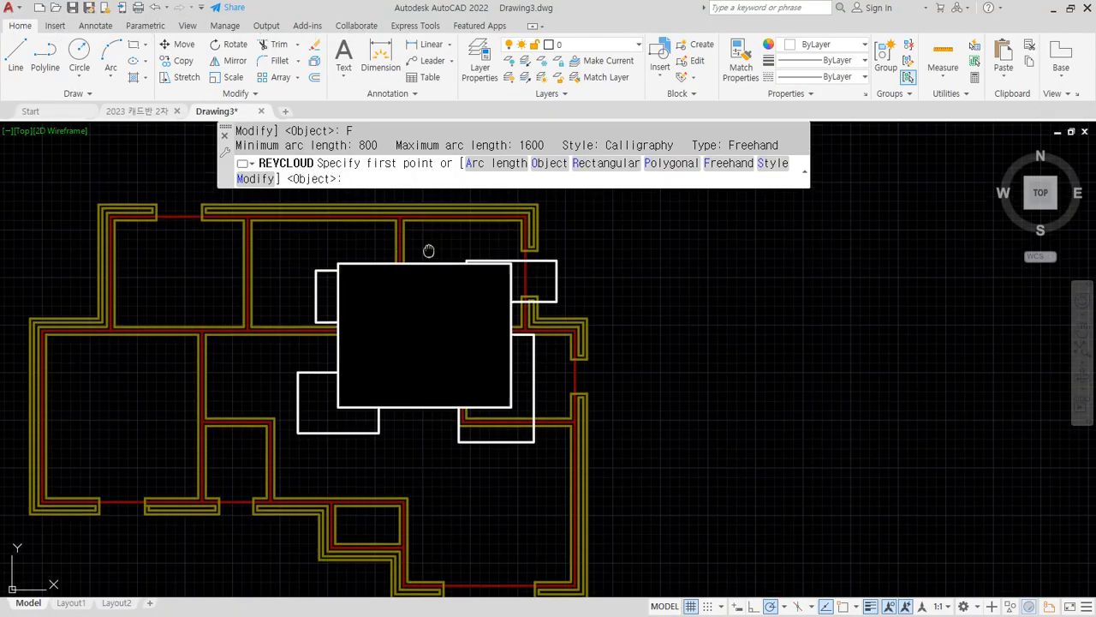
middle_drag(428, 250, 428, 338)
click(568, 278)
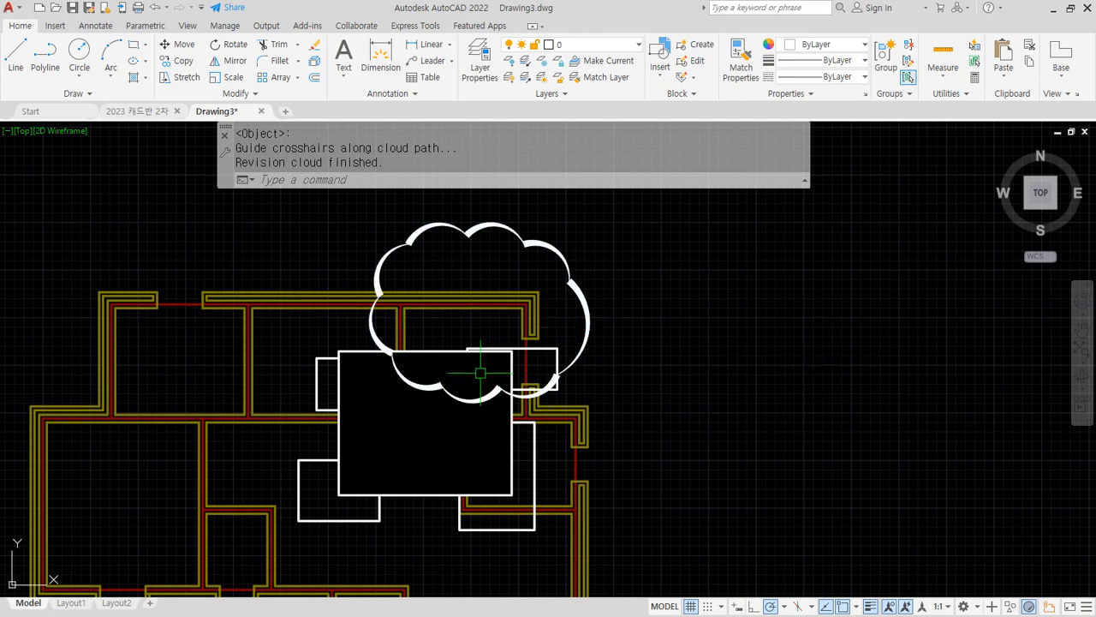
key(ctrl+2)
mouse_move(463, 375)
mouse_down()
mouse_move(527, 300)
mouse_move(446, 350)
mouse_up()
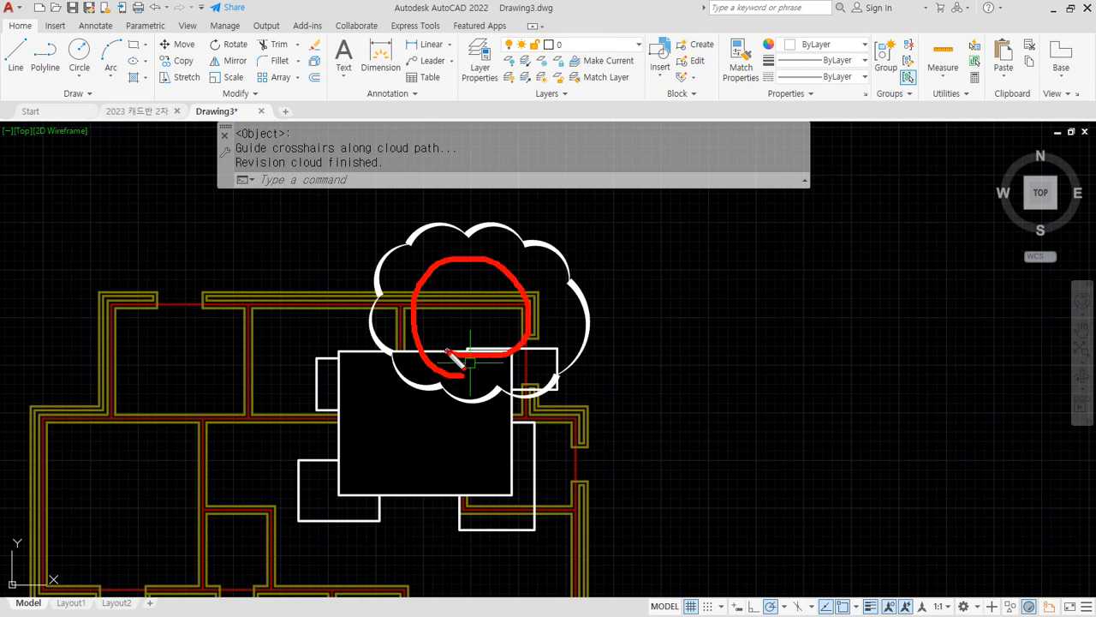
drag(466, 291, 422, 328)
drag(492, 297, 460, 338)
key(Escape)
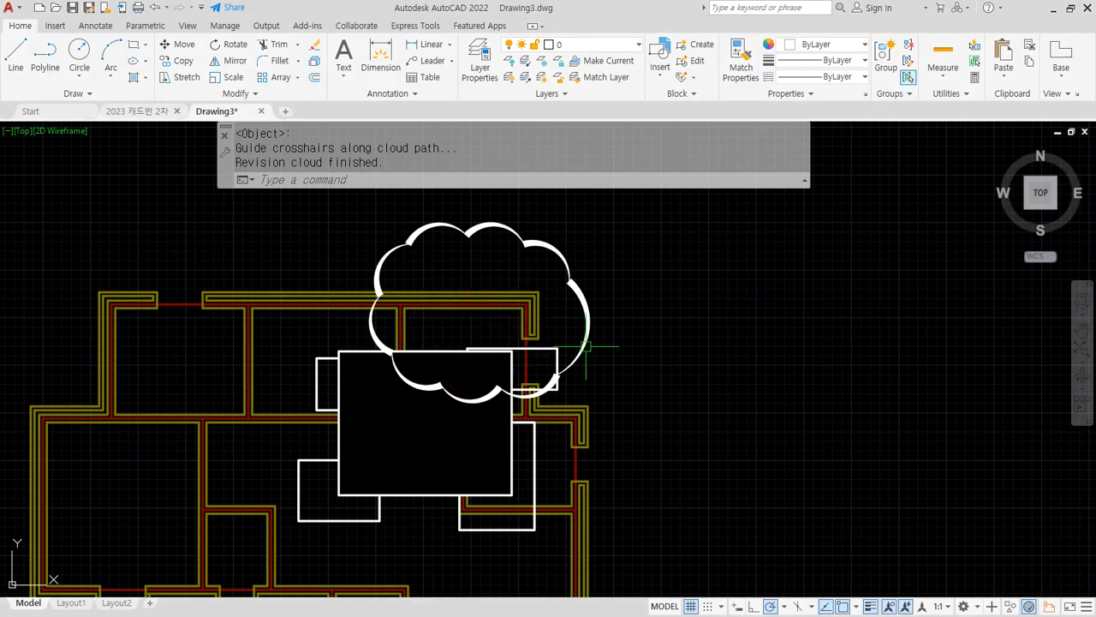
text(REC)
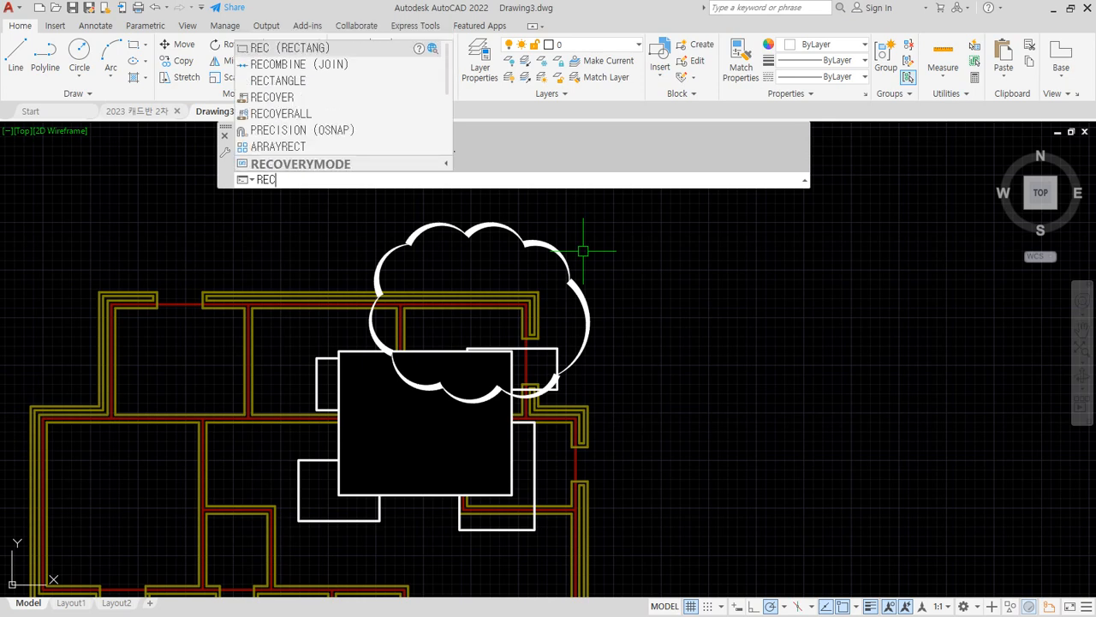
key(Escape)
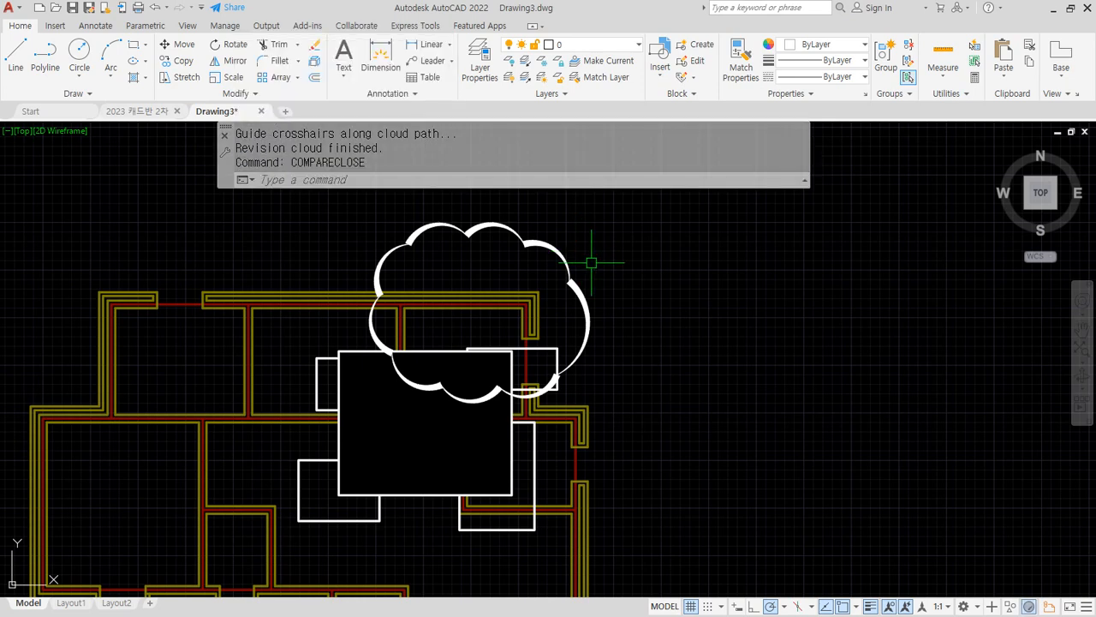
Draw a polygonal revision cloud with six corner points around the upper-left room of the floor plan
text(rev)
key(Return)
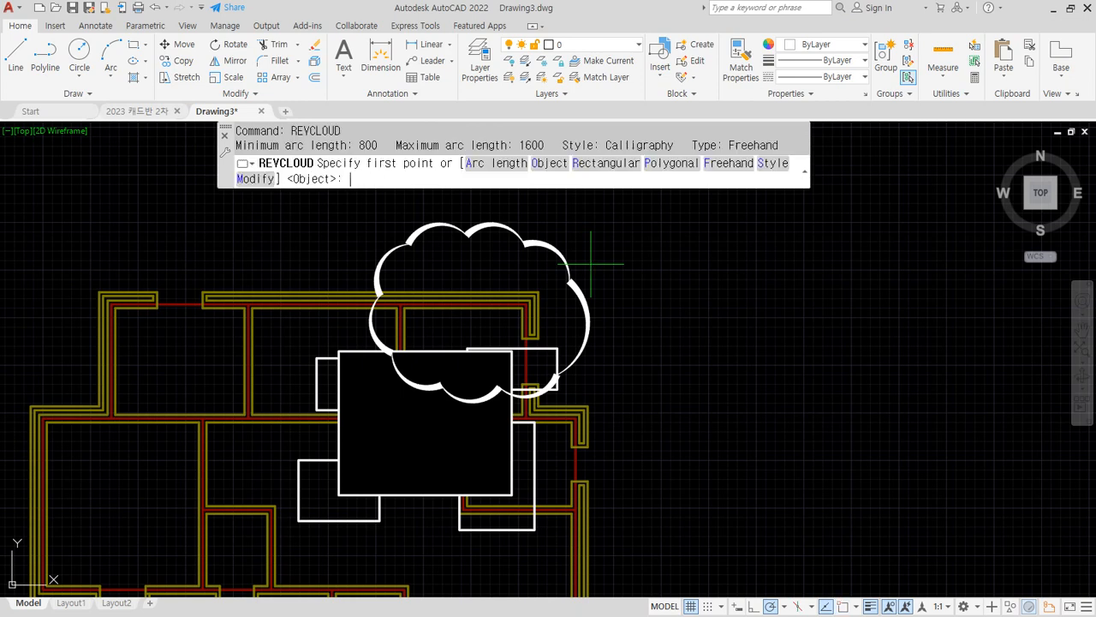
click(664, 167)
middle_drag(193, 318, 333, 291)
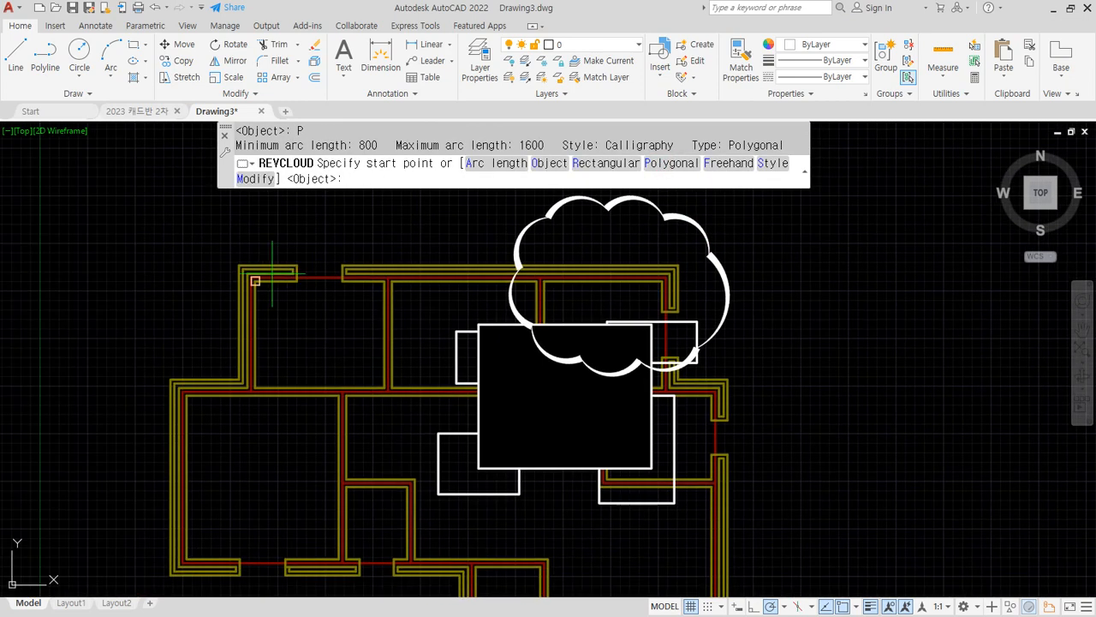
click(394, 232)
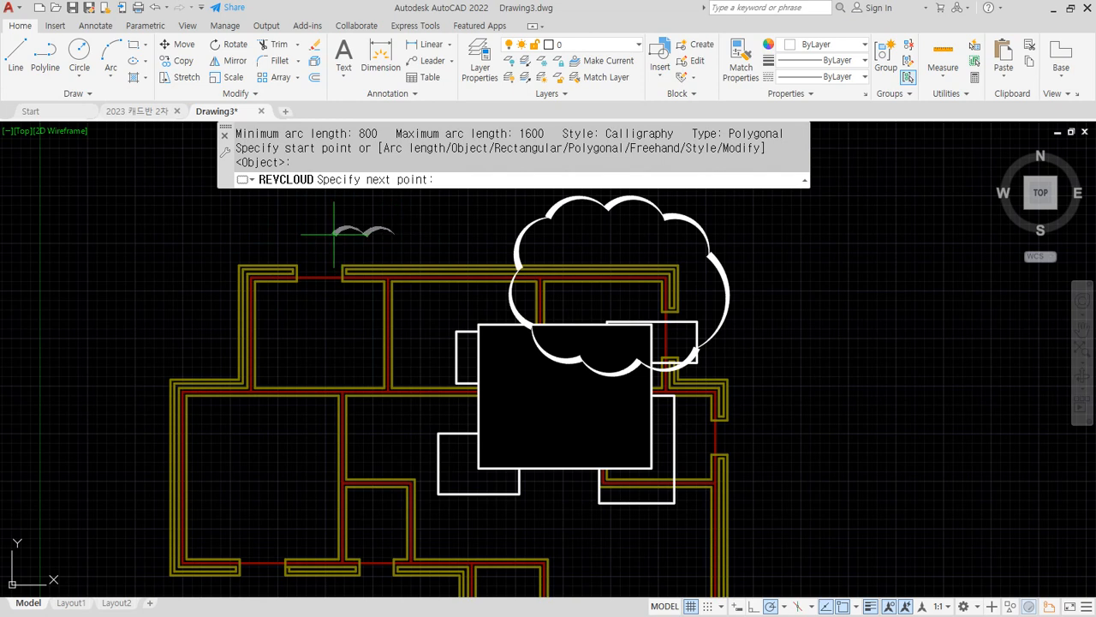
click(224, 229)
click(214, 367)
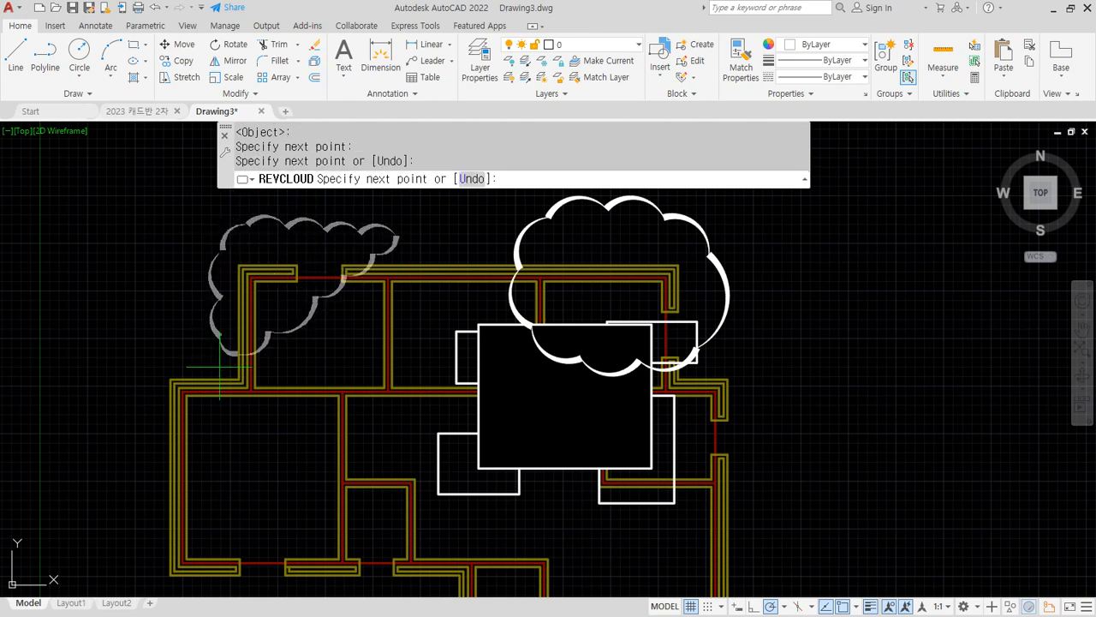
click(269, 423)
click(395, 419)
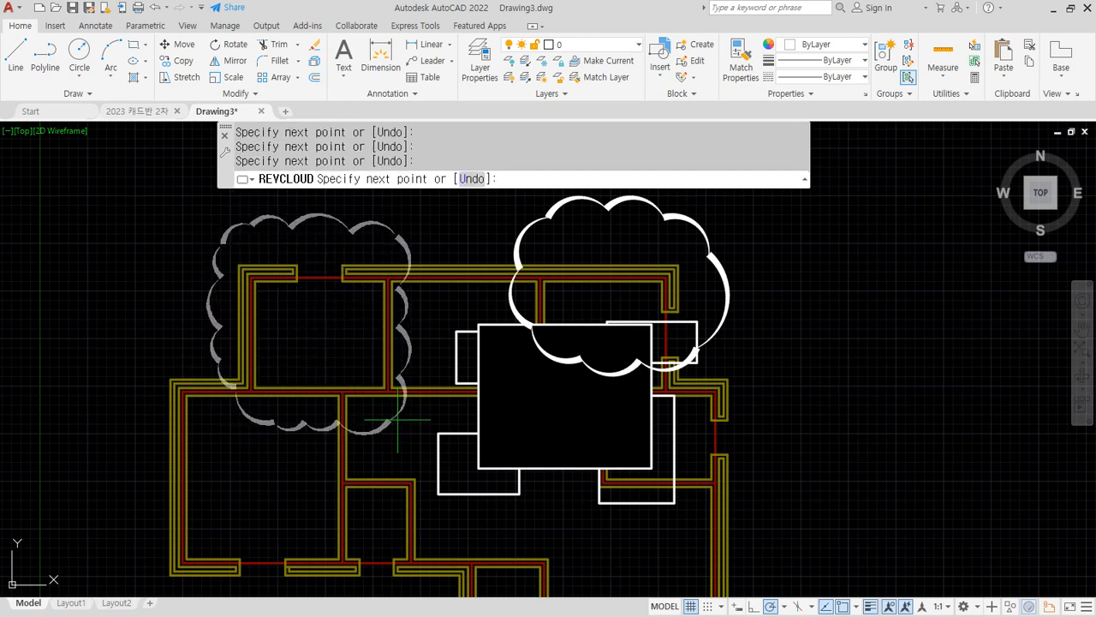
click(426, 333)
key(Return)
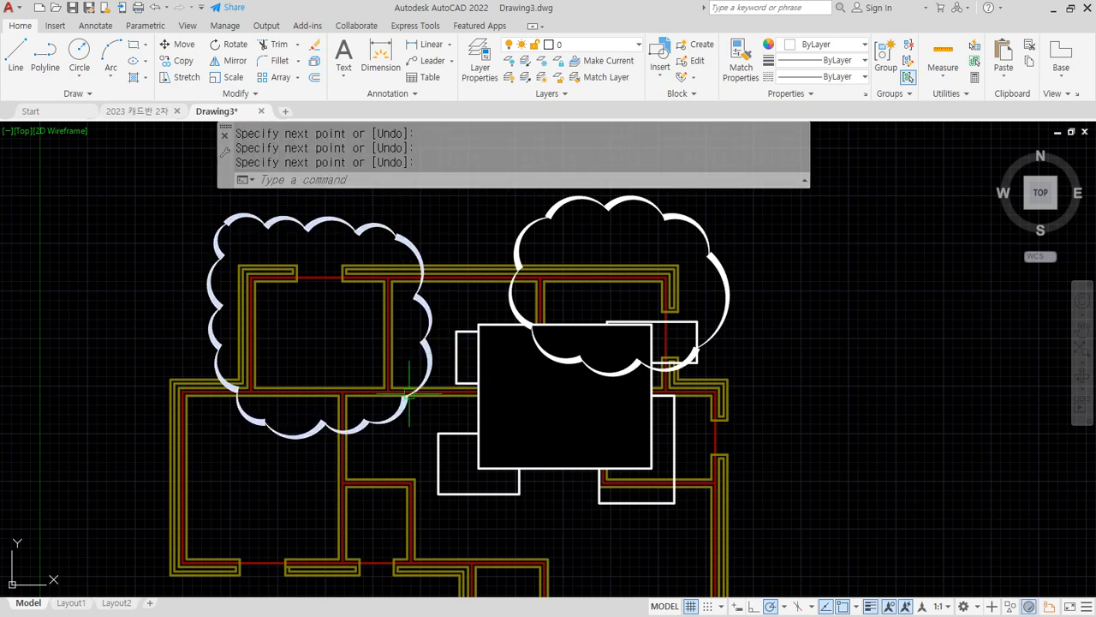
Draw a rectangular revision cloud over the outer wall and lower-left corner of the lower-left room
key(Return)
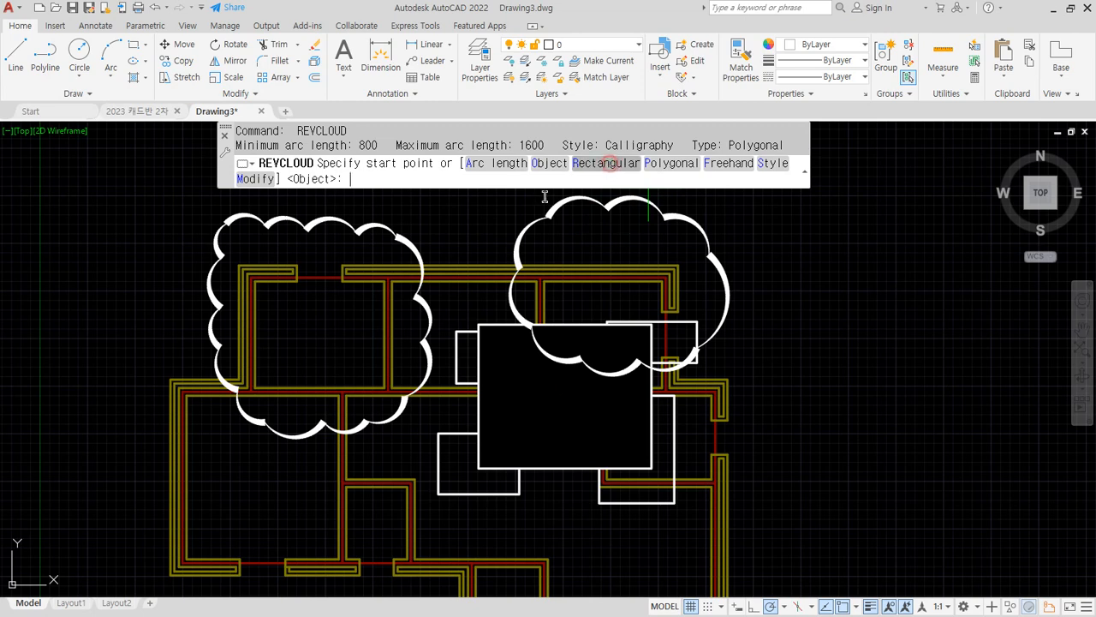
click(611, 169)
middle_drag(121, 450, 118, 343)
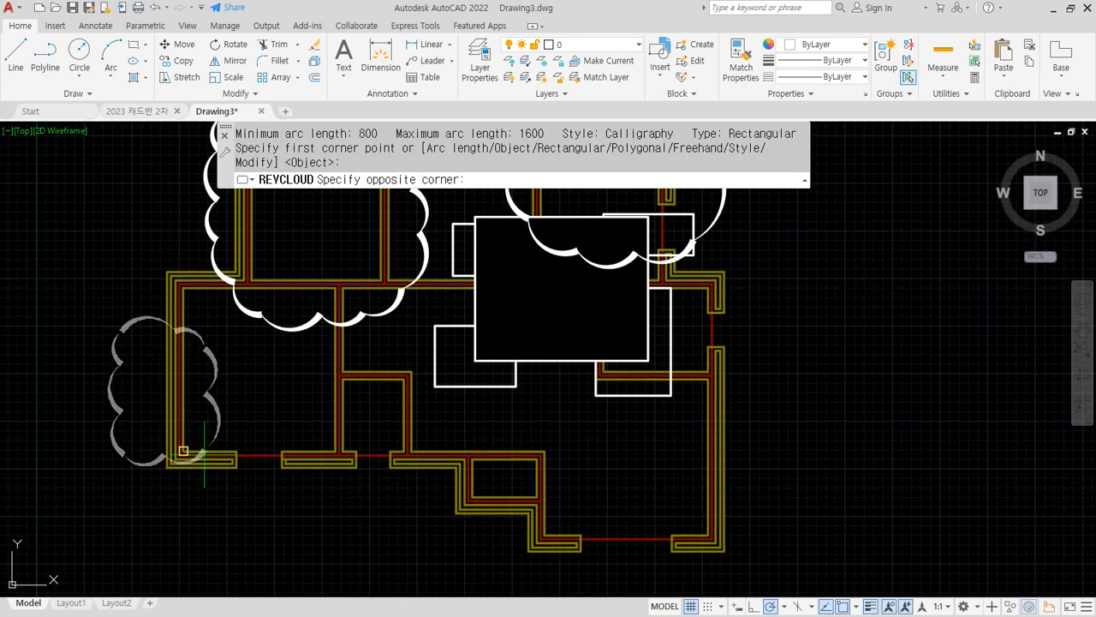
click(290, 525)
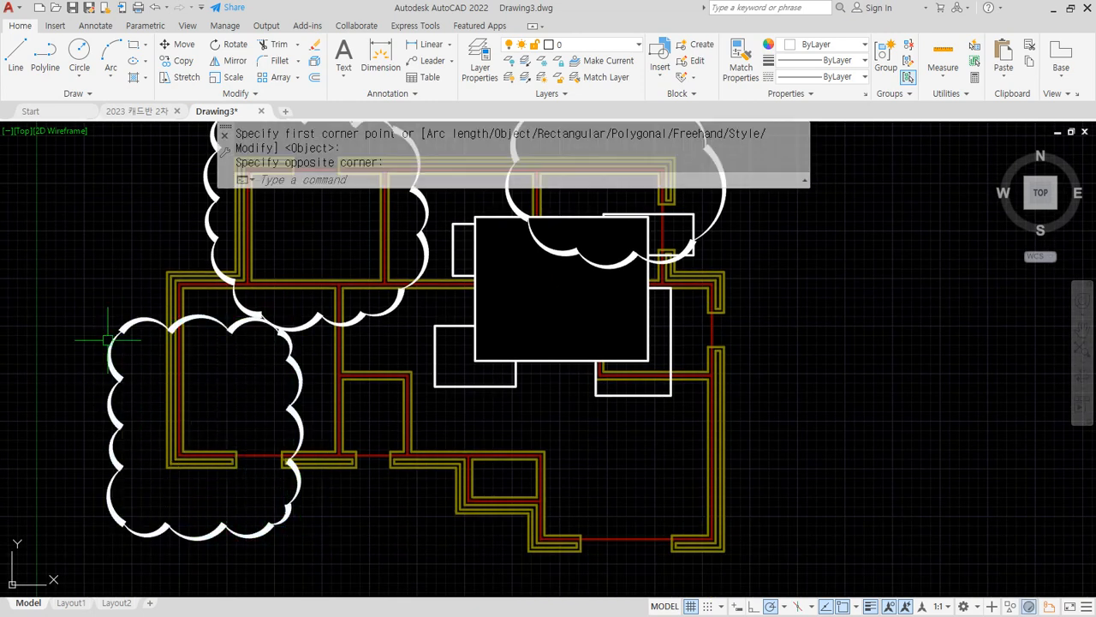
middle_drag(590, 279, 523, 290)
key(Return)
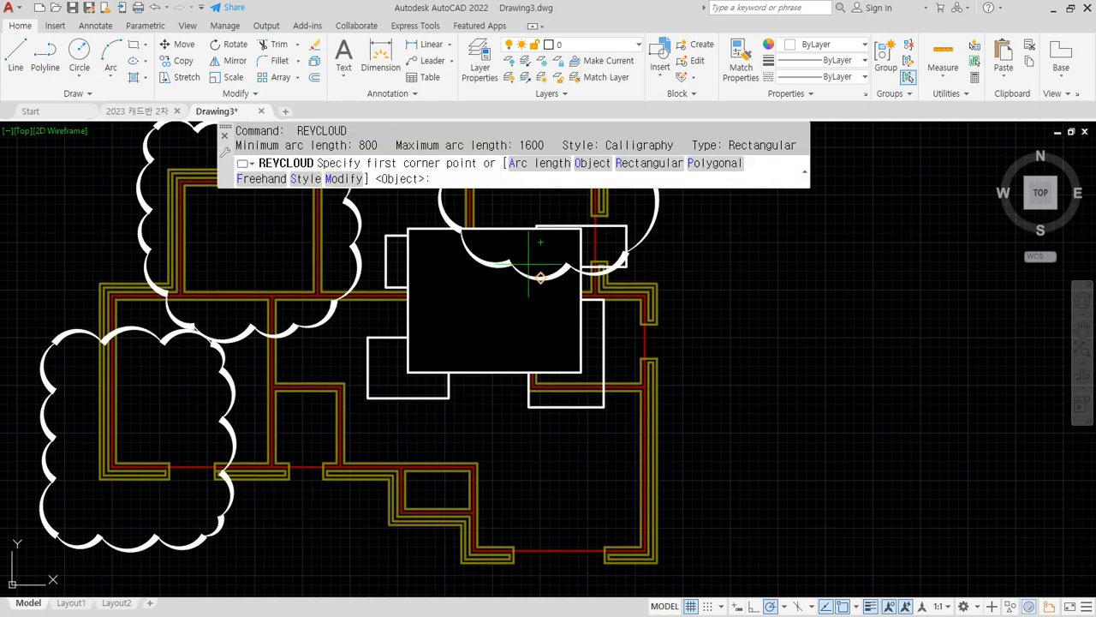
key(Escape)
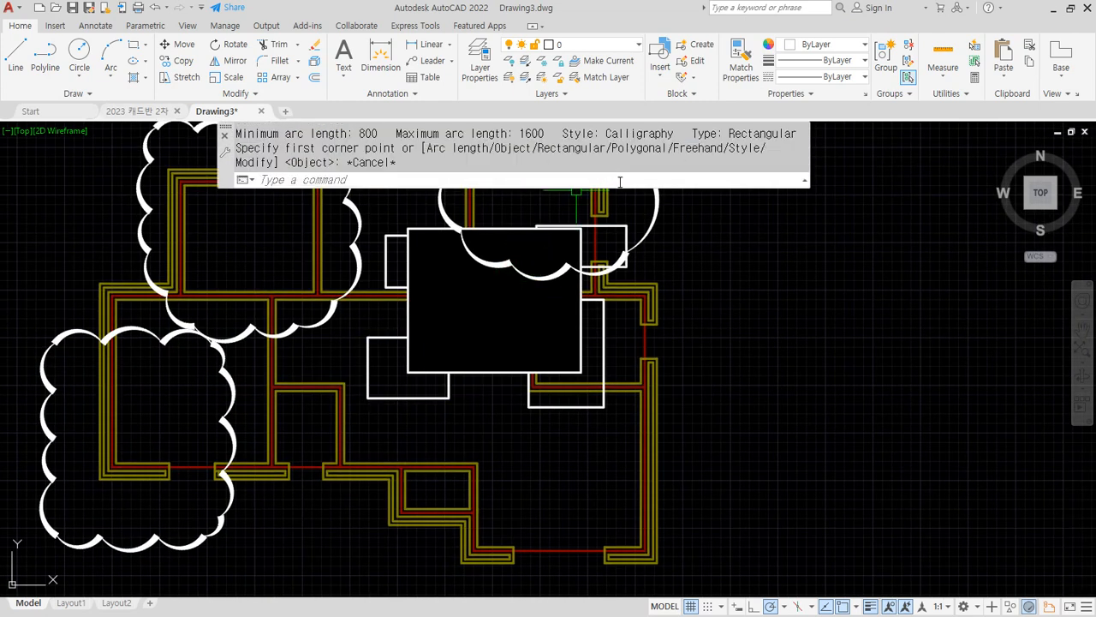
key(Escape)
key(Escape)
Erase the three revision clouds, the black wipeout rectangle and the white rectangles around it, leaving only the floor plan
click(238, 305)
click(184, 360)
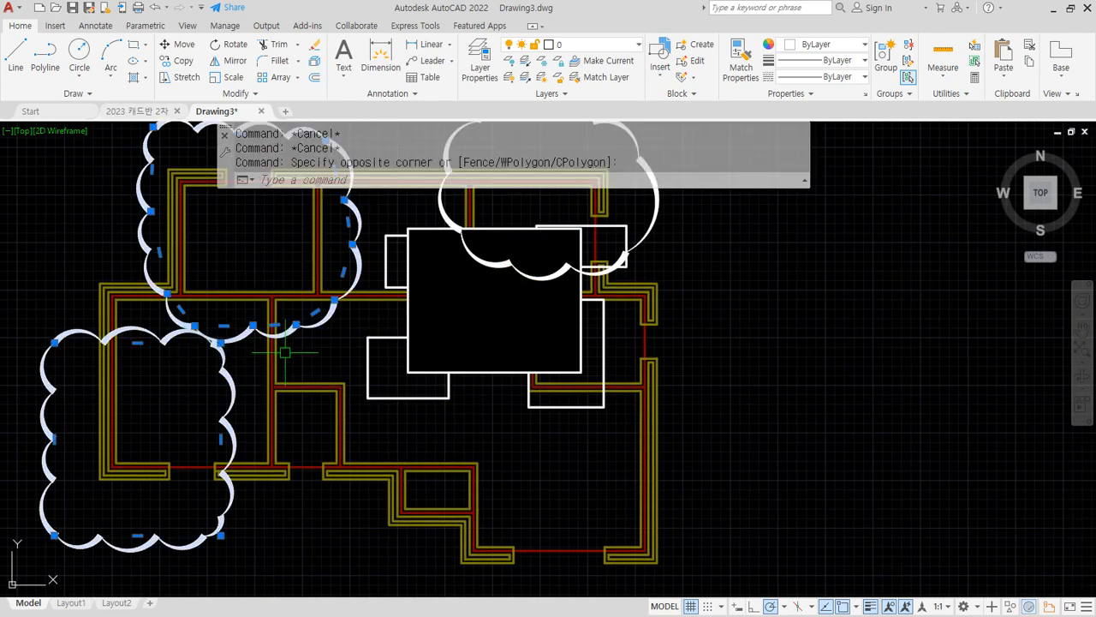
click(522, 267)
text(e)
key(Return)
click(346, 211)
click(683, 407)
text(e)
key(Return)
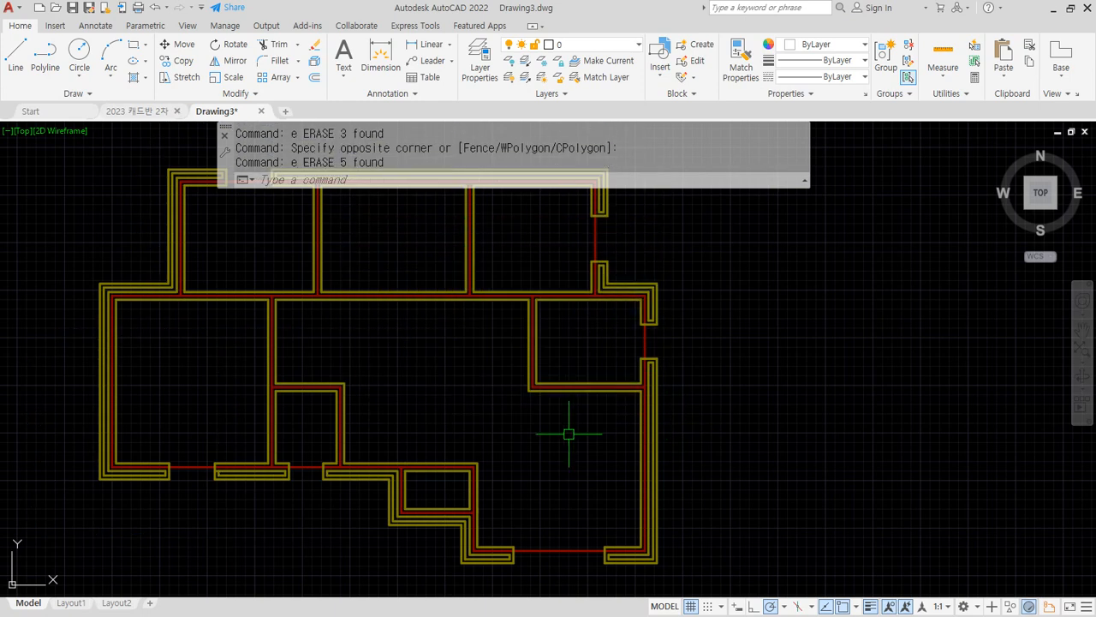
Draw a circle centred on the wall junction at the lower-left corner of the upper-left room
middle_drag(389, 354, 380, 399)
text(c)
key(Return)
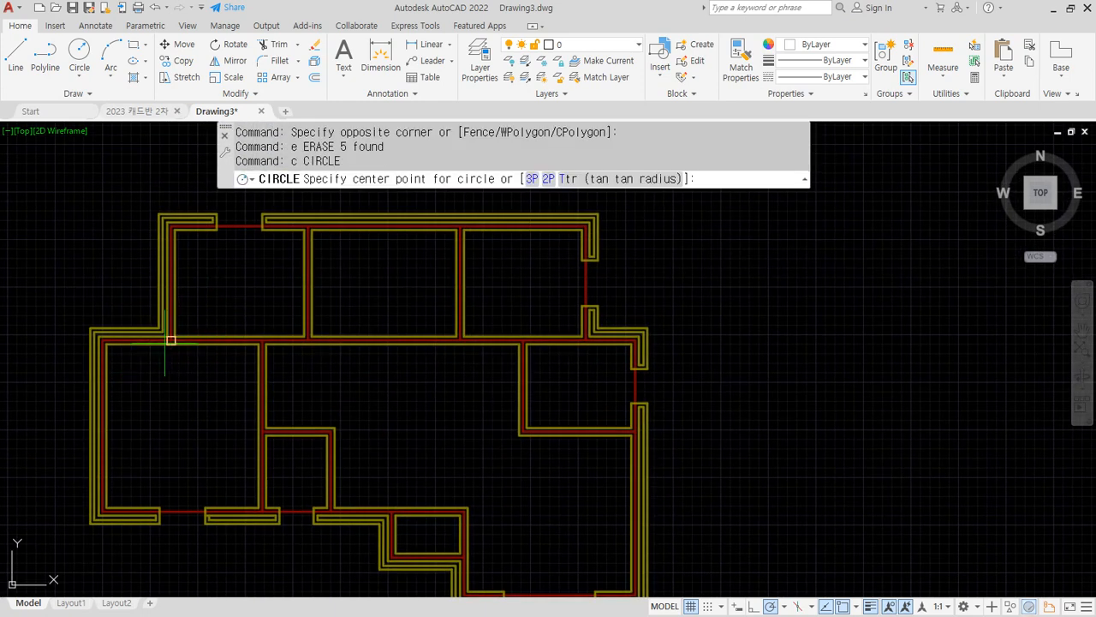
click(167, 336)
click(232, 335)
Draw a rectangle enclosing the small room on the floor plan's right side
text(rec)
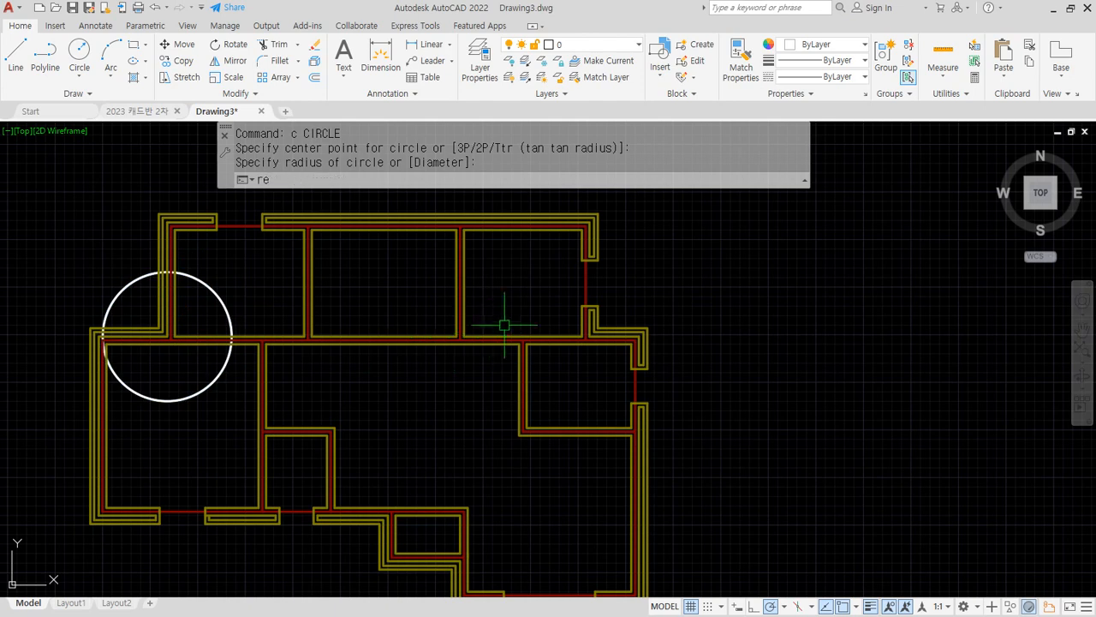
key(Return)
click(485, 310)
click(667, 456)
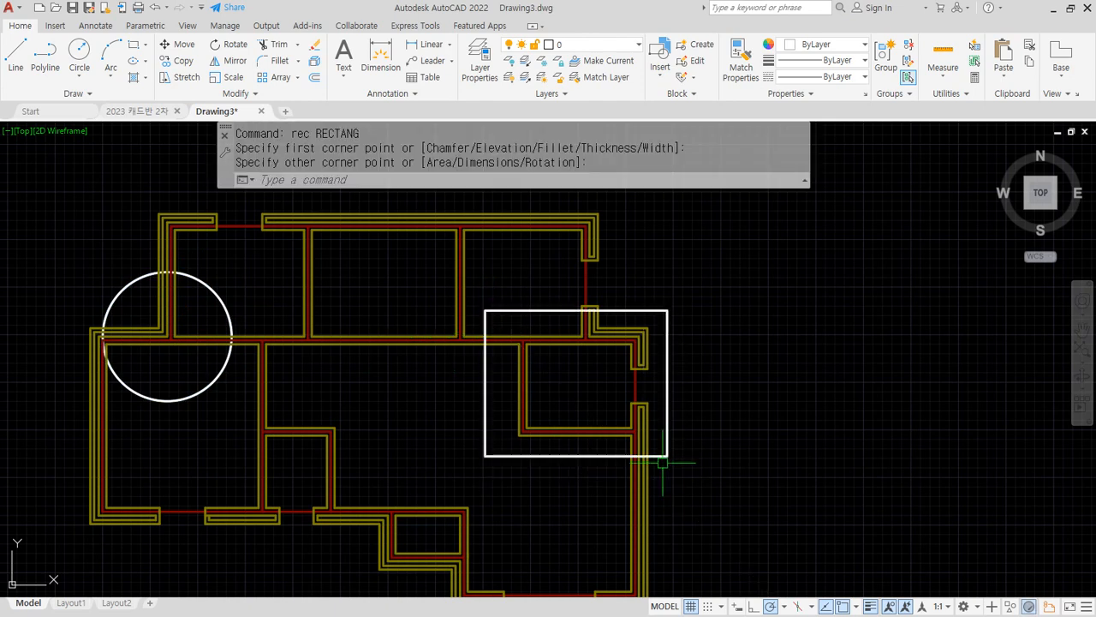
Convert the circle into a revision cloud with the Object option, keeping the default arc direction
text(revc)
key(Return)
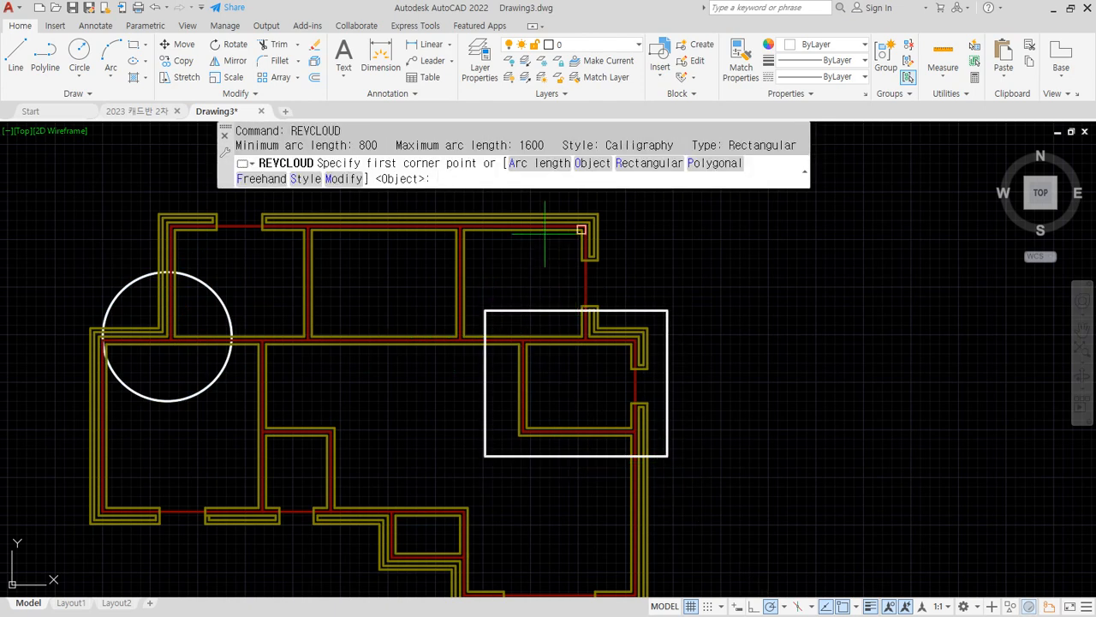
click(589, 163)
click(188, 279)
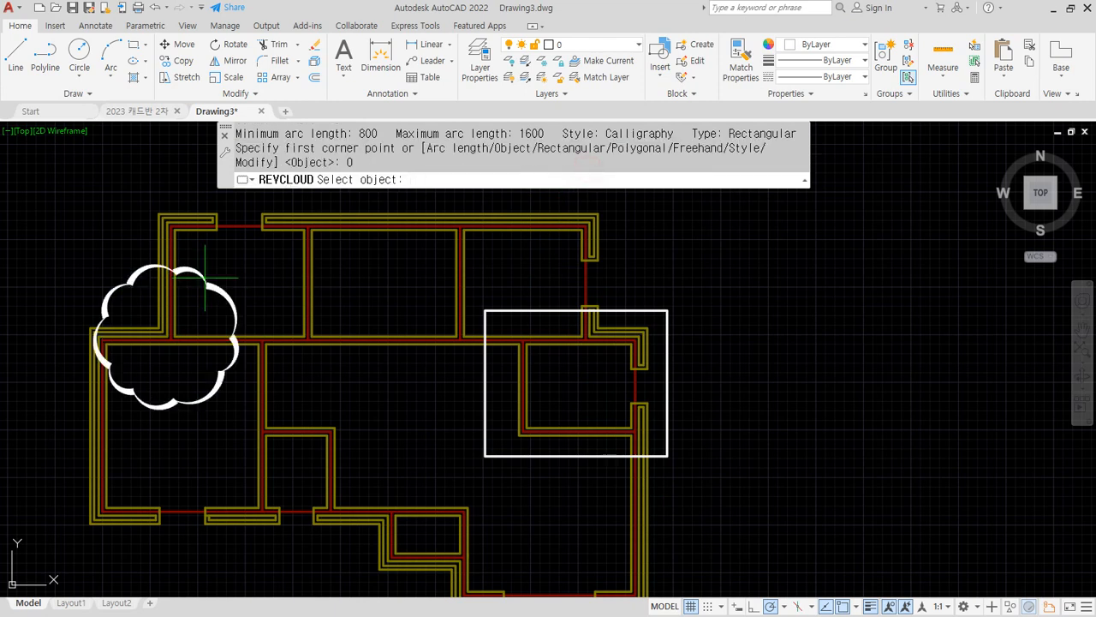
key(Return)
Convert the rectangle around the plan's right-side room into a revision cloud with the Object option, keeping the default arc direction
key(Return)
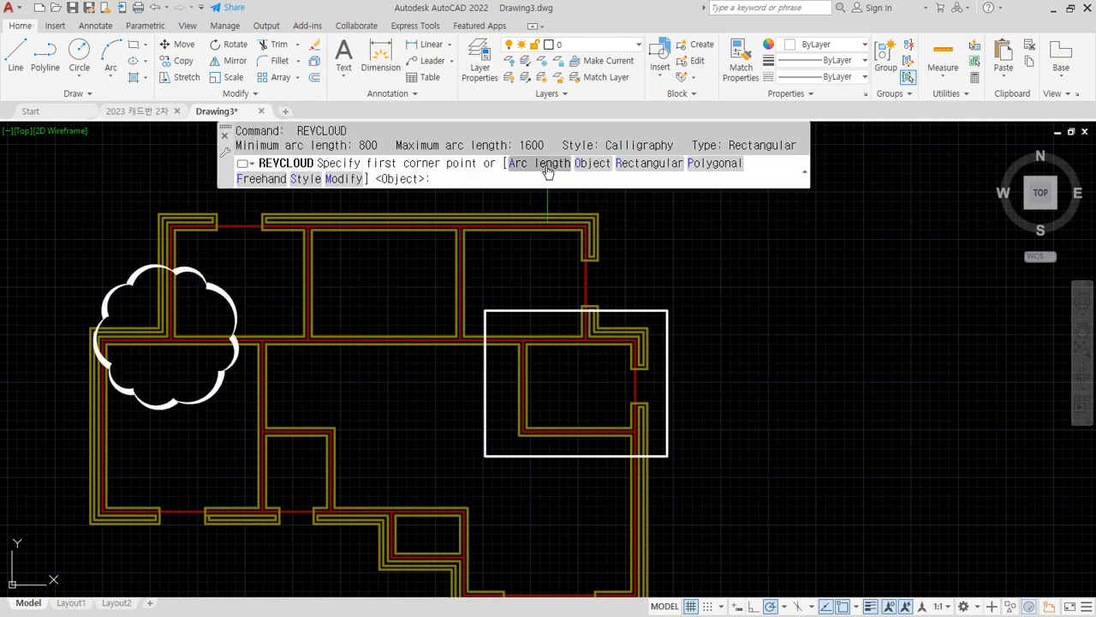
click(529, 166)
click(504, 312)
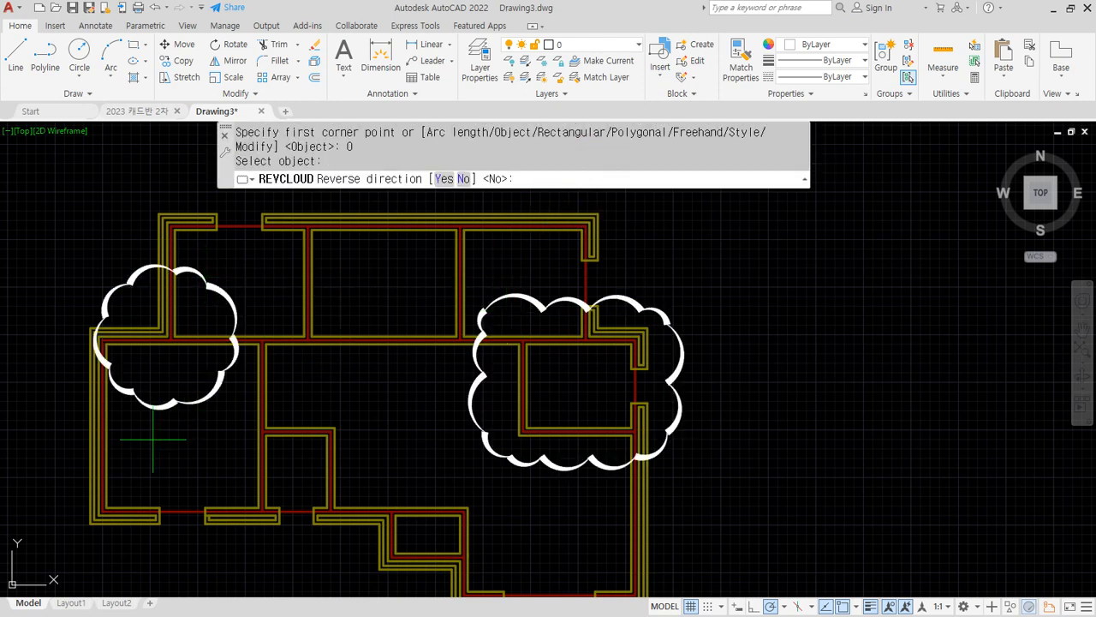
key(Return)
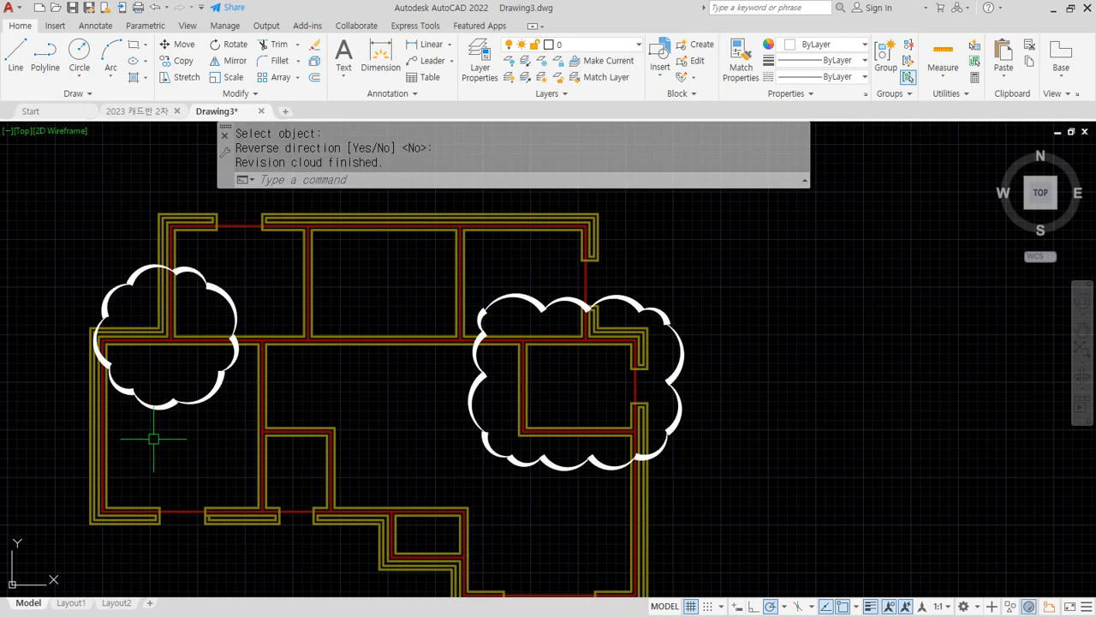
Draw a rectangular revision cloud with the Normal arc style in the empty area beside the floor plan's right-side cloud
text(revc)
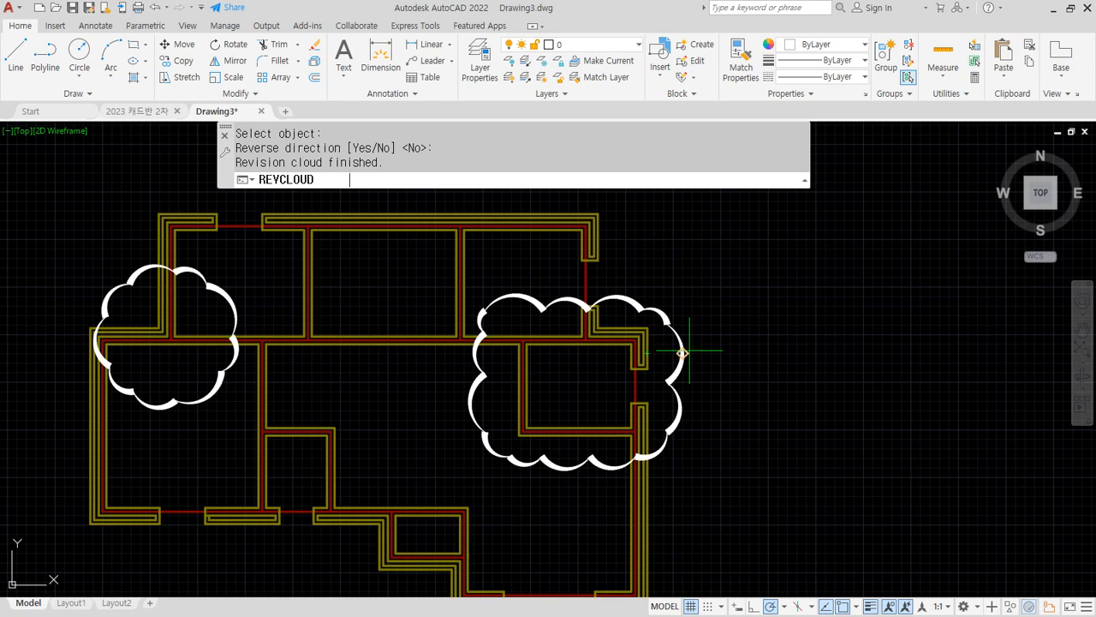
key(Return)
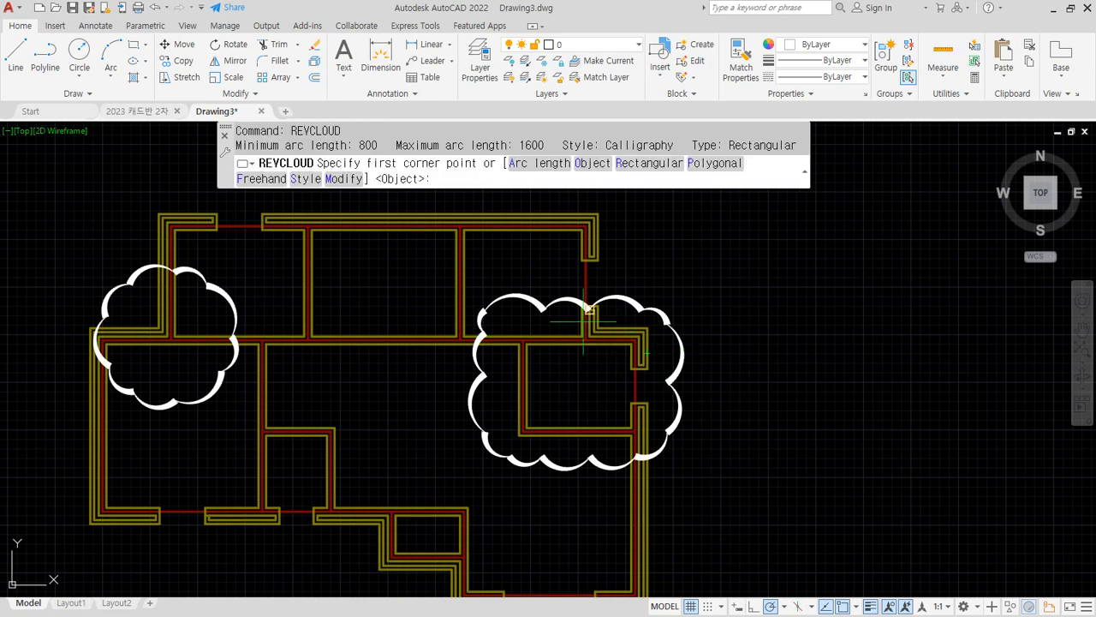
click(305, 179)
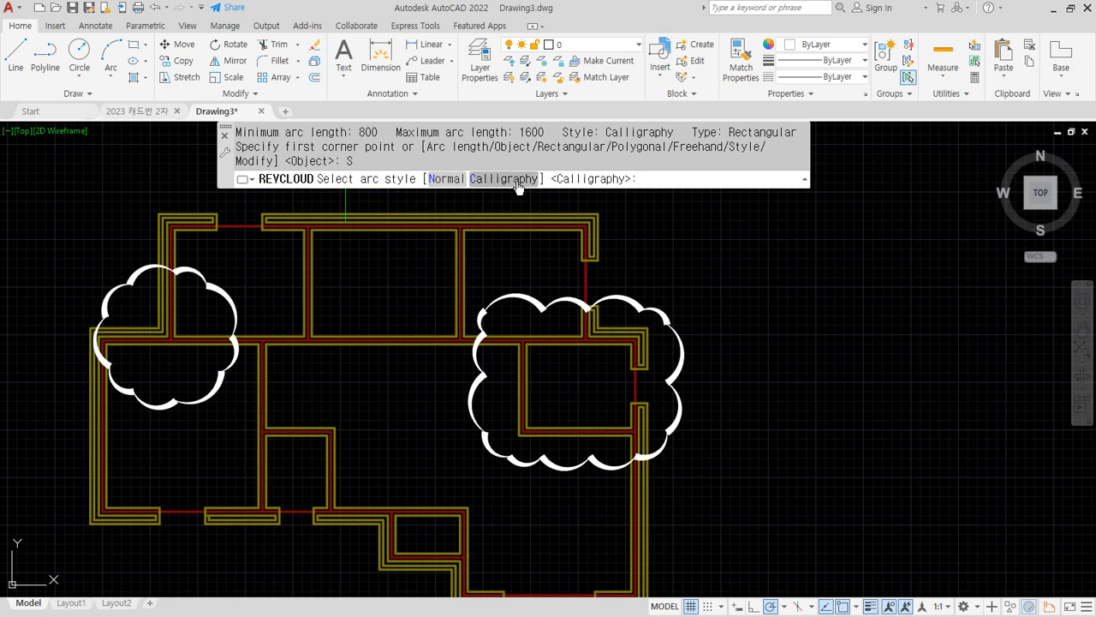
click(444, 178)
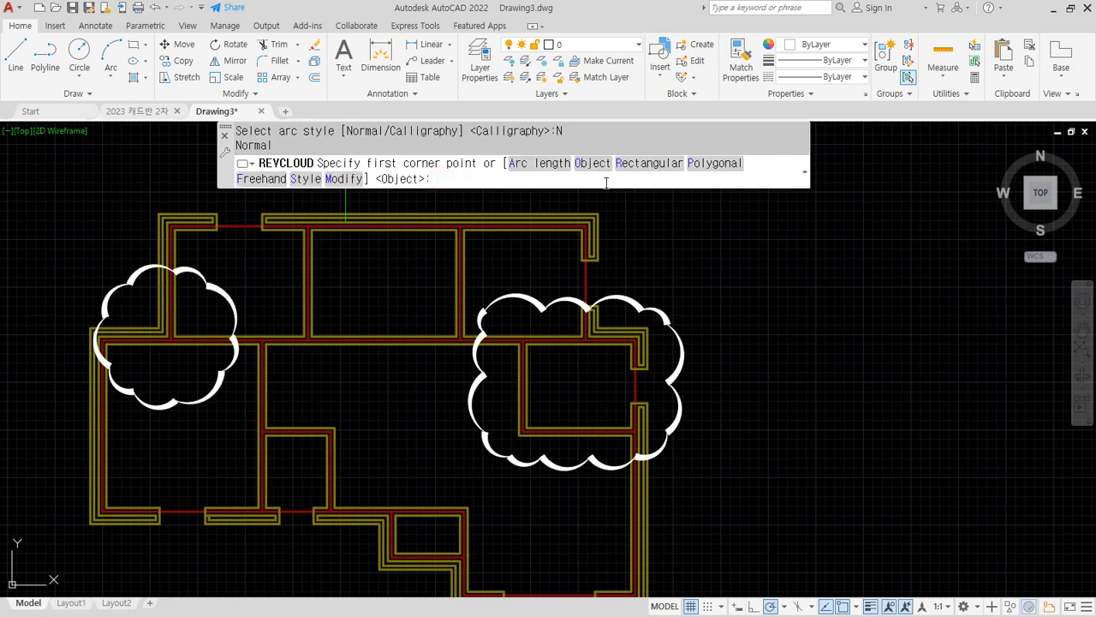
click(633, 177)
click(709, 299)
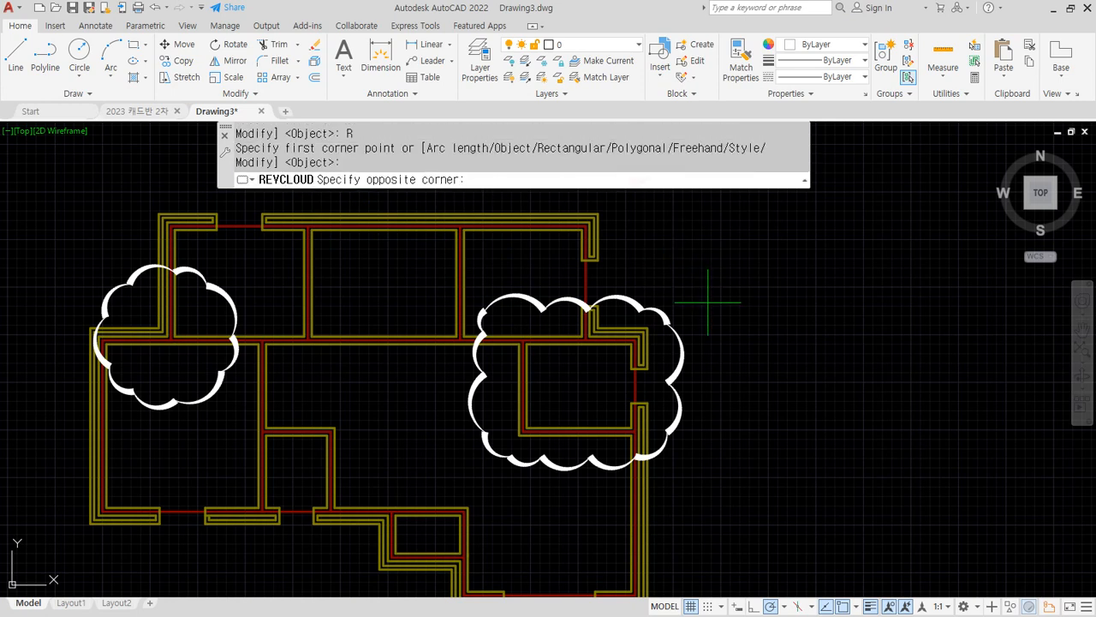
click(842, 462)
Examine up close how the arcs of the Calligraphy cloud and the Normal cloud differ, pointing at each with temporary red arrows
scroll(710, 331, up, 7)
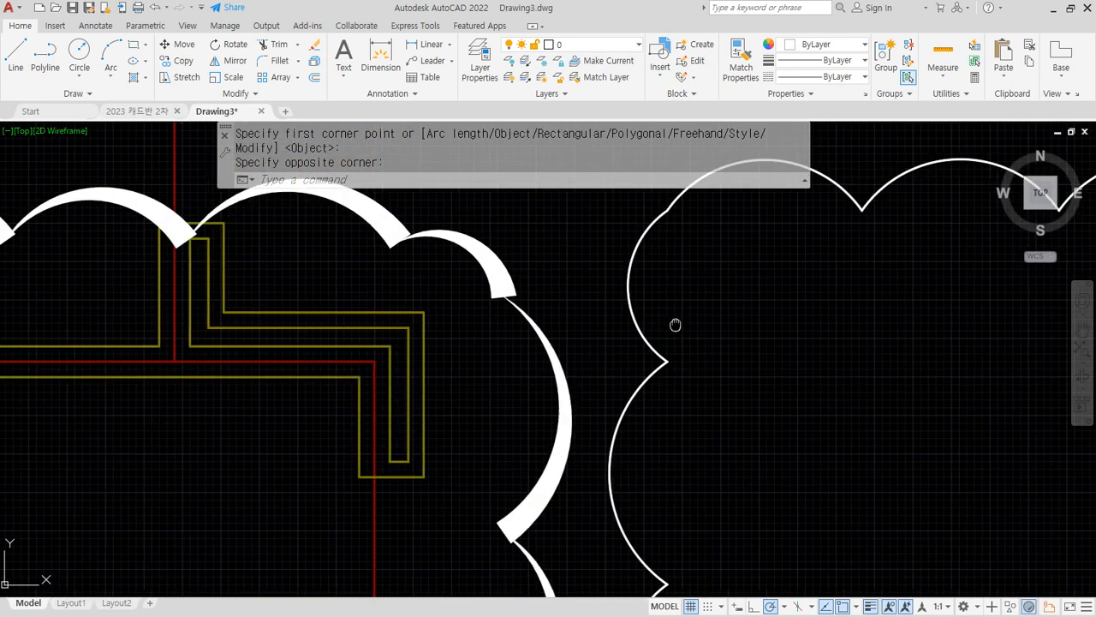
mouse_move(526, 463)
mouse_down()
mouse_move(403, 318)
mouse_move(526, 453)
mouse_move(518, 447)
mouse_up()
key(e)
mouse_move(260, 364)
mouse_down()
mouse_move(352, 308)
mouse_move(350, 335)
mouse_up()
mouse_move(591, 255)
mouse_down()
mouse_move(467, 264)
mouse_move(500, 279)
mouse_up()
mouse_move(263, 370)
mouse_down()
mouse_move(319, 347)
mouse_move(350, 315)
mouse_up()
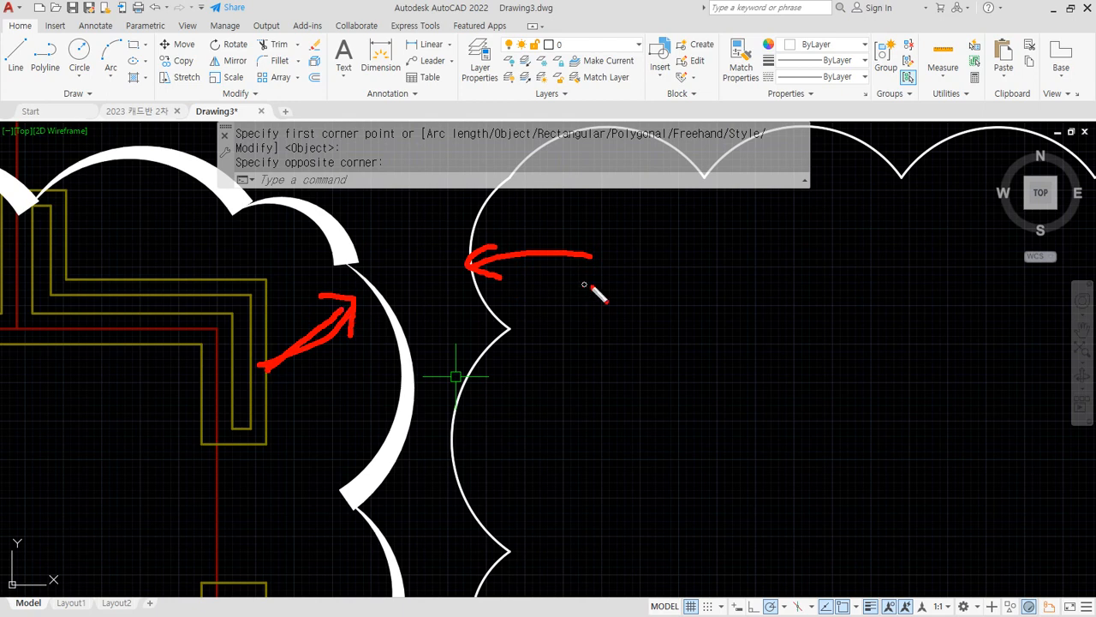
drag(613, 275, 476, 278)
mouse_move(499, 230)
mouse_down()
mouse_move(463, 270)
mouse_move(517, 326)
mouse_up()
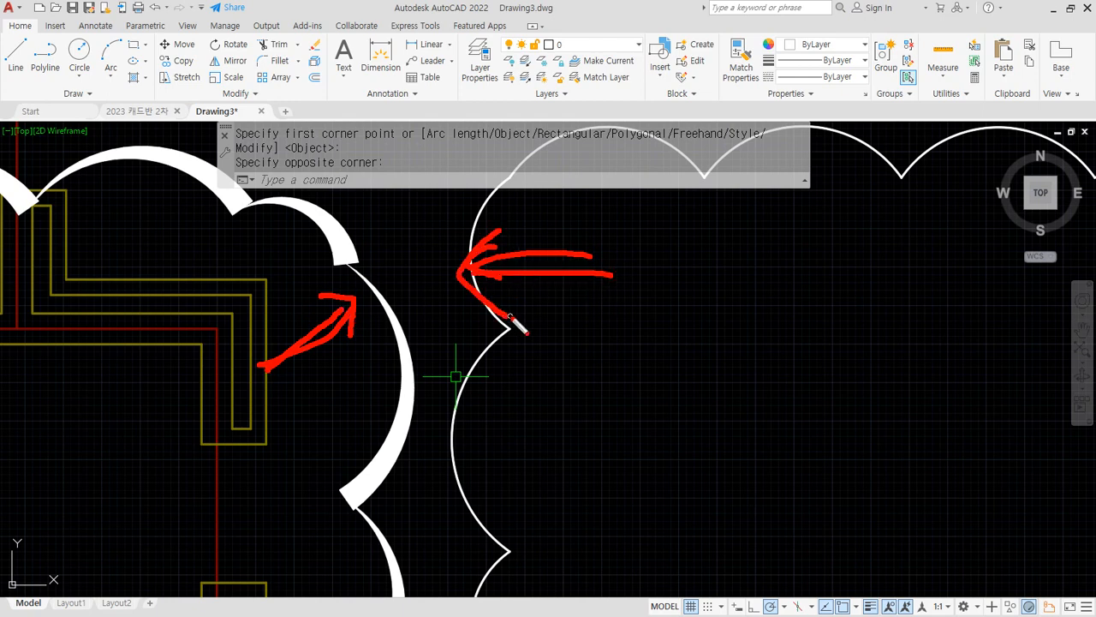
key(Escape)
scroll(505, 312, down, 5)
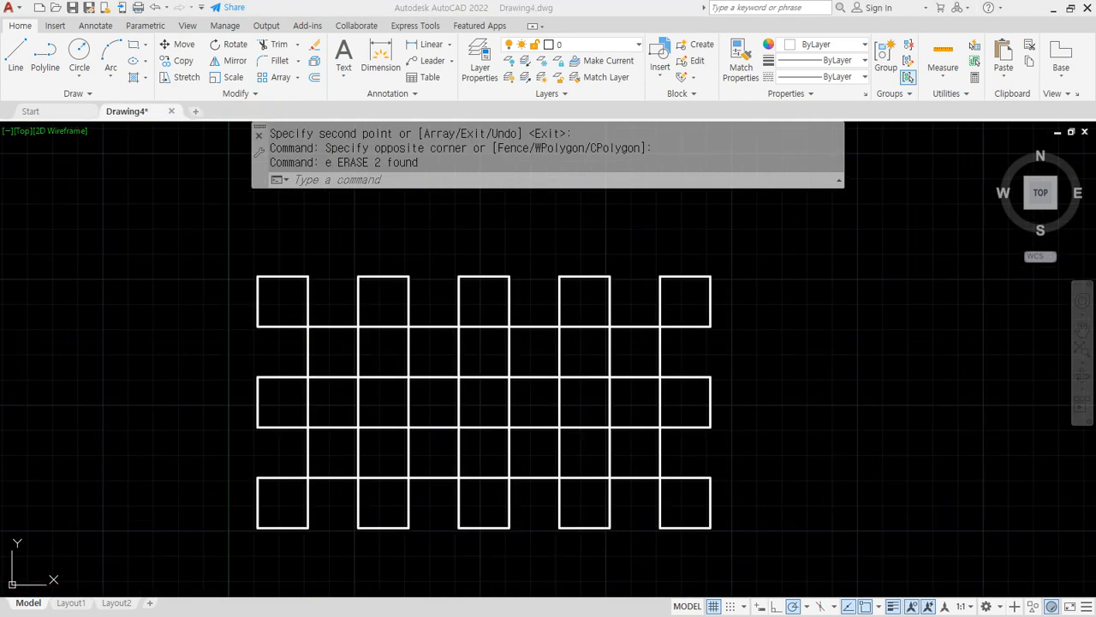
Add a linear dimension above the top edge of the grid's upper-left square
click(96, 28)
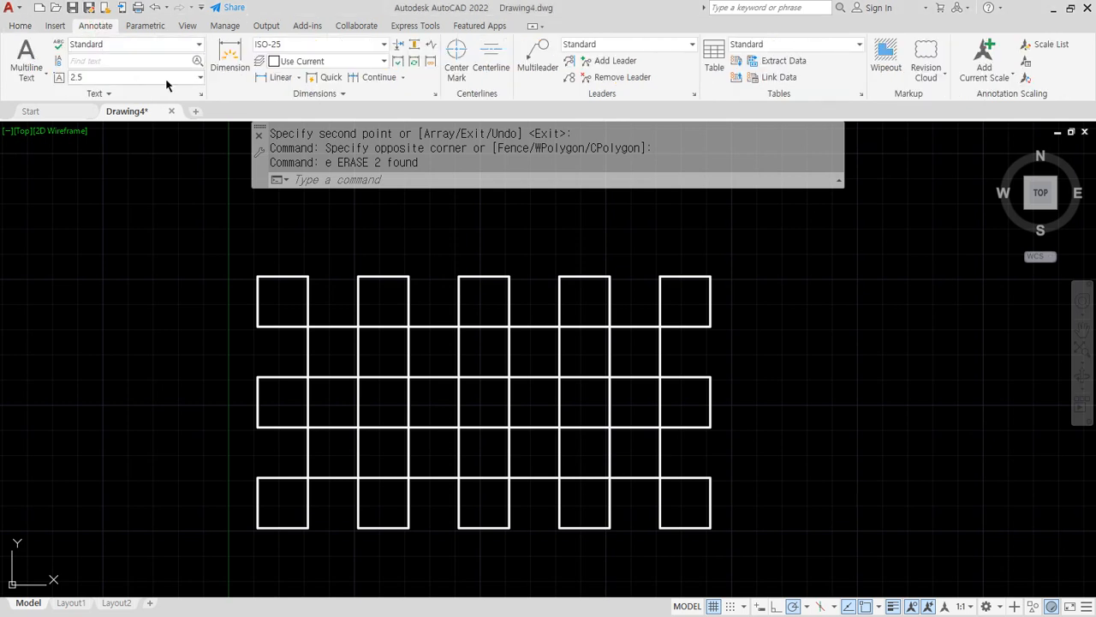
click(299, 79)
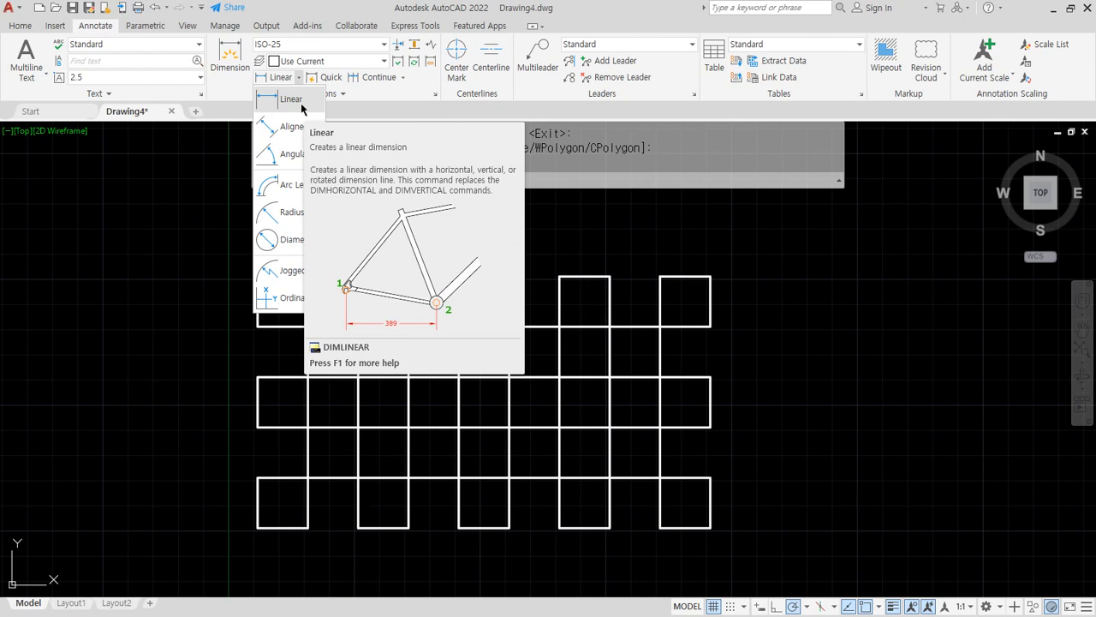
click(301, 105)
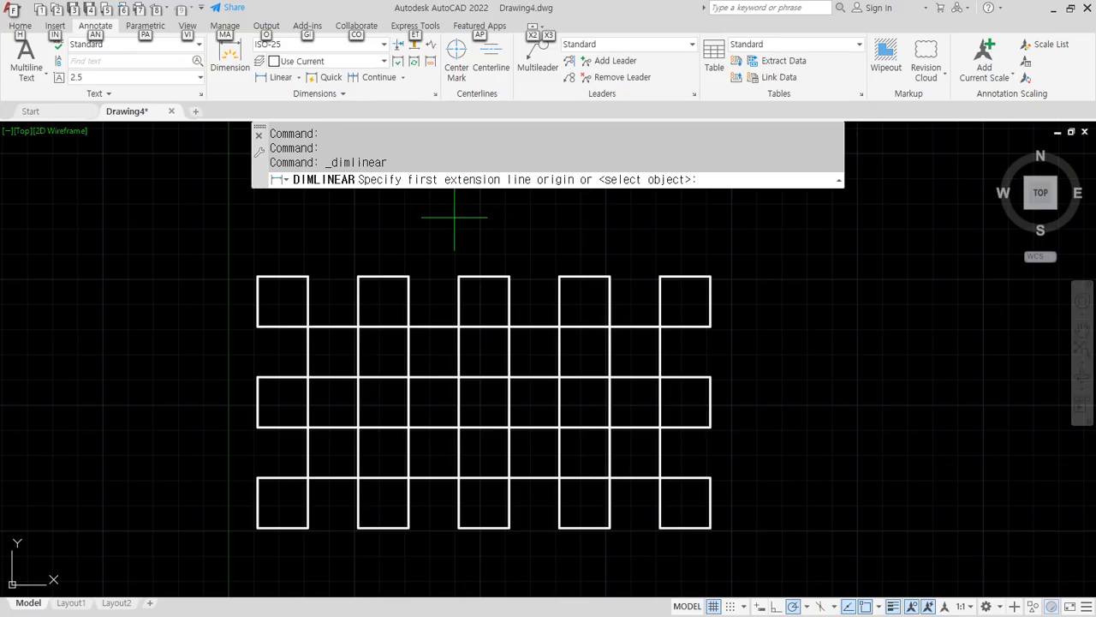
scroll(316, 228, up, 4)
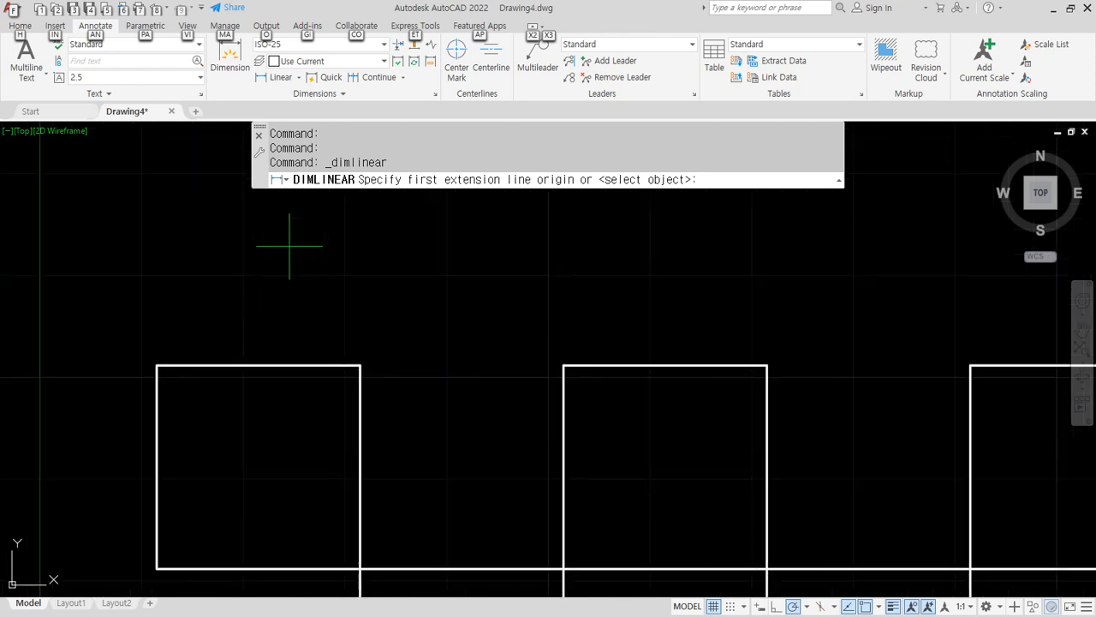
click(157, 365)
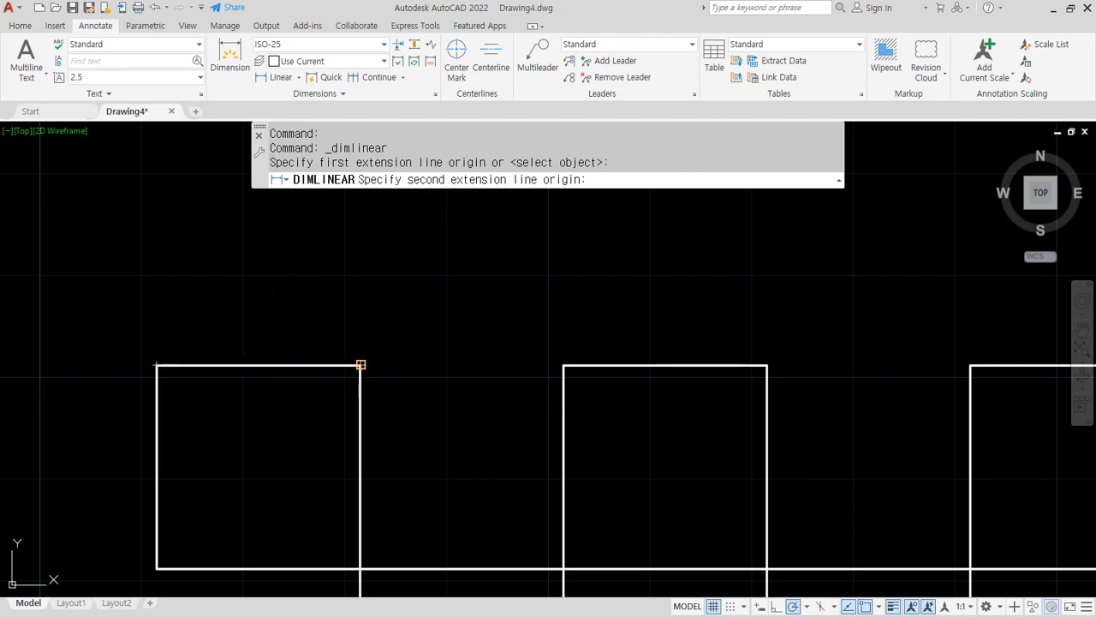
click(361, 364)
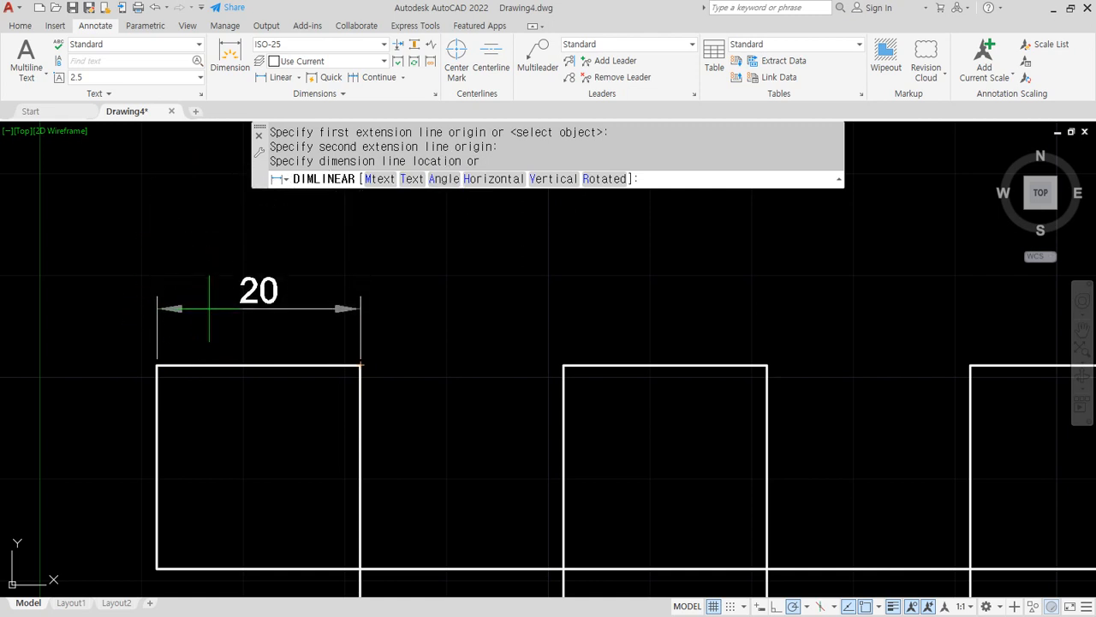
click(217, 278)
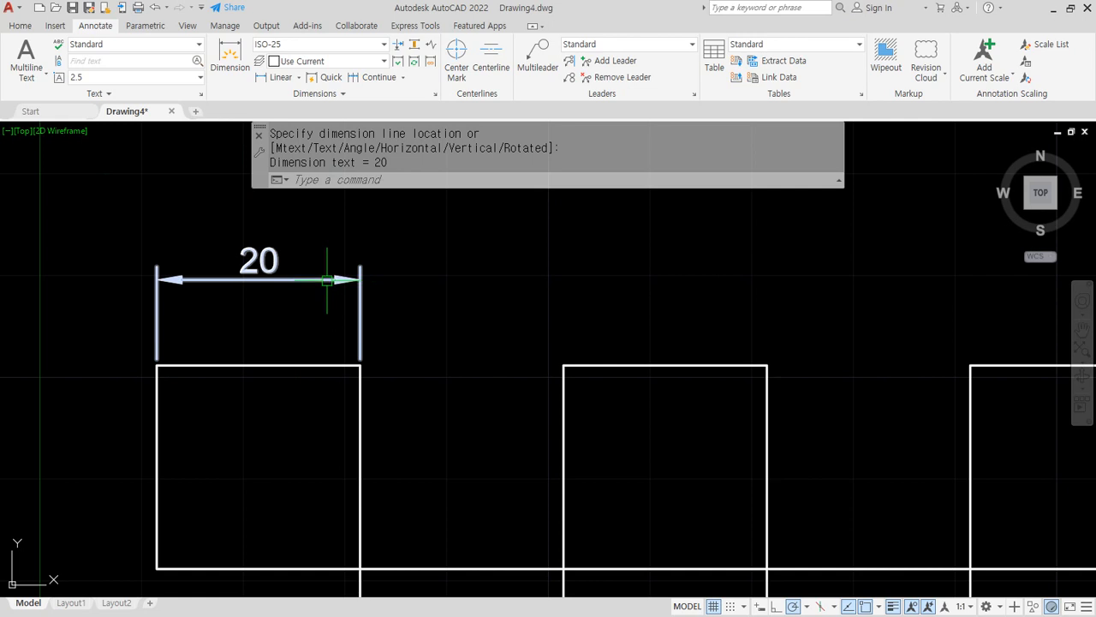
Add a vertical linear dimension along the left edge of the grid's upper-left square
click(274, 77)
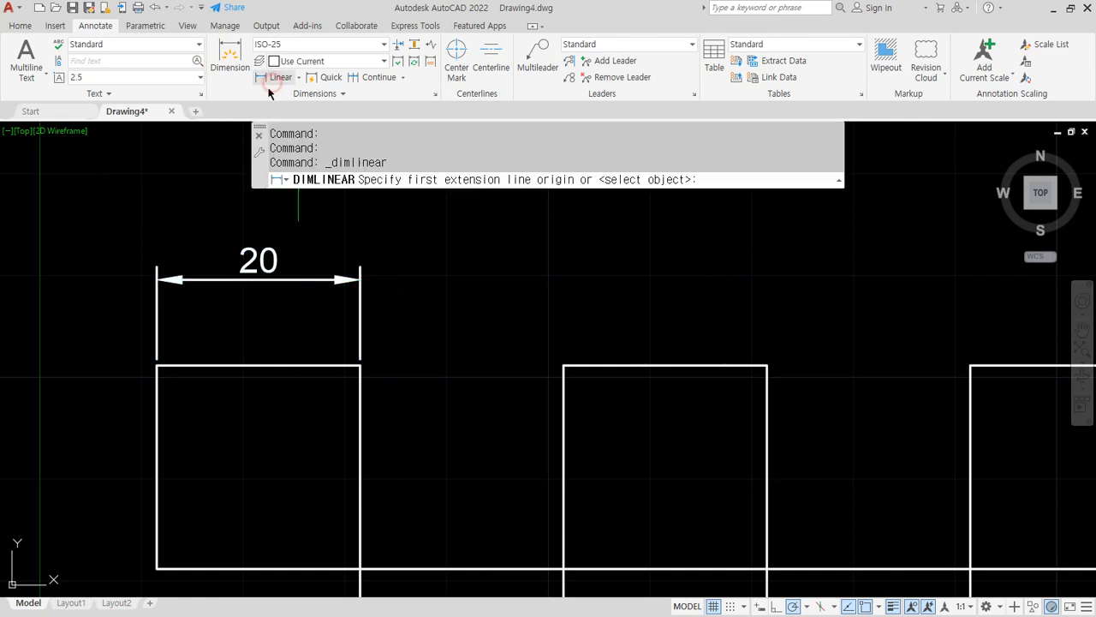
middle_drag(243, 419, 264, 403)
click(180, 551)
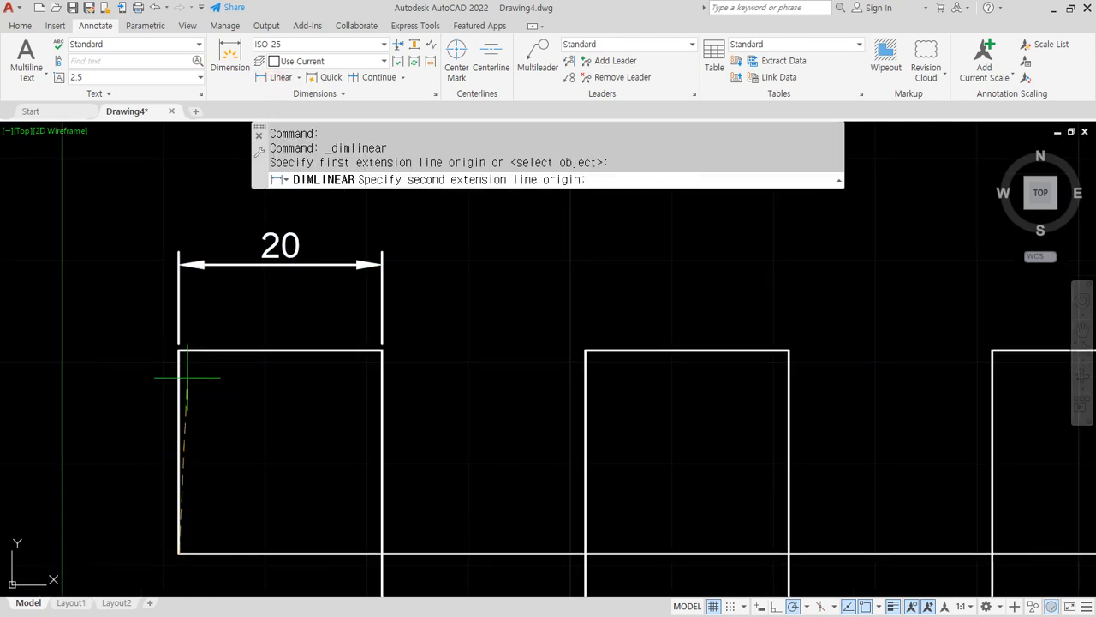
click(178, 349)
click(93, 389)
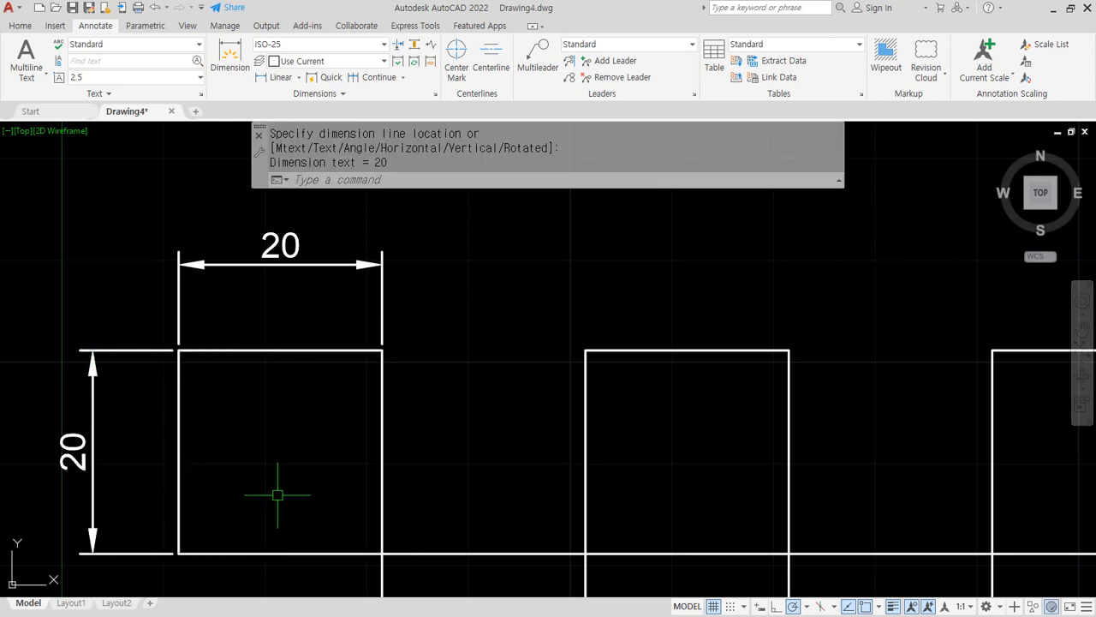
Dimension the width of the top row's second square by its diagonal corners, placing the linear dimension above it
middle_drag(541, 419, 536, 377)
key(Return)
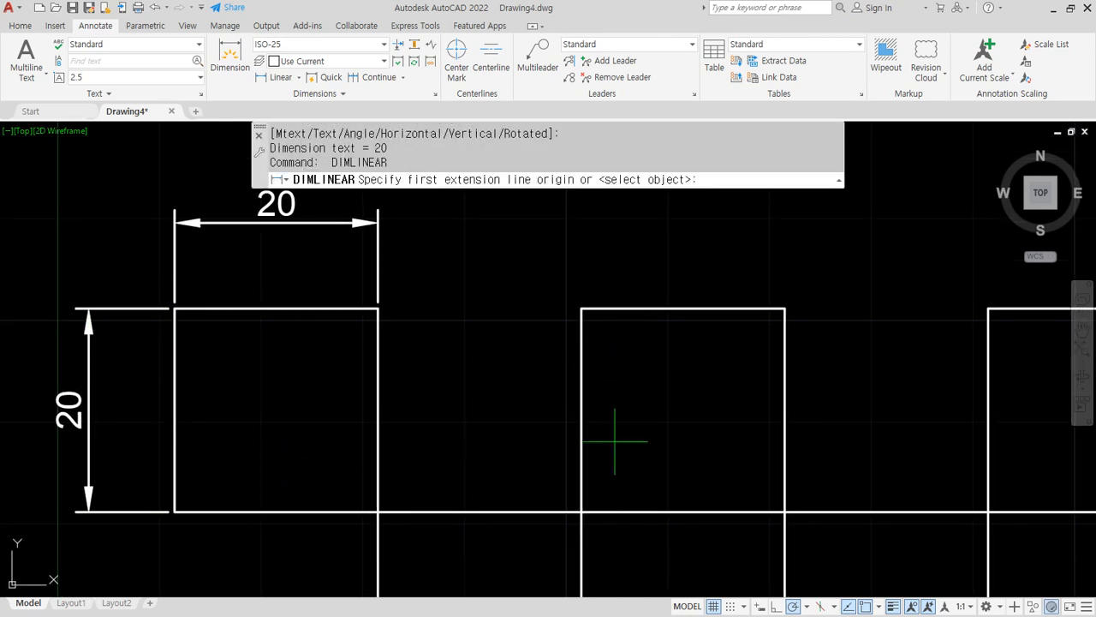
click(582, 511)
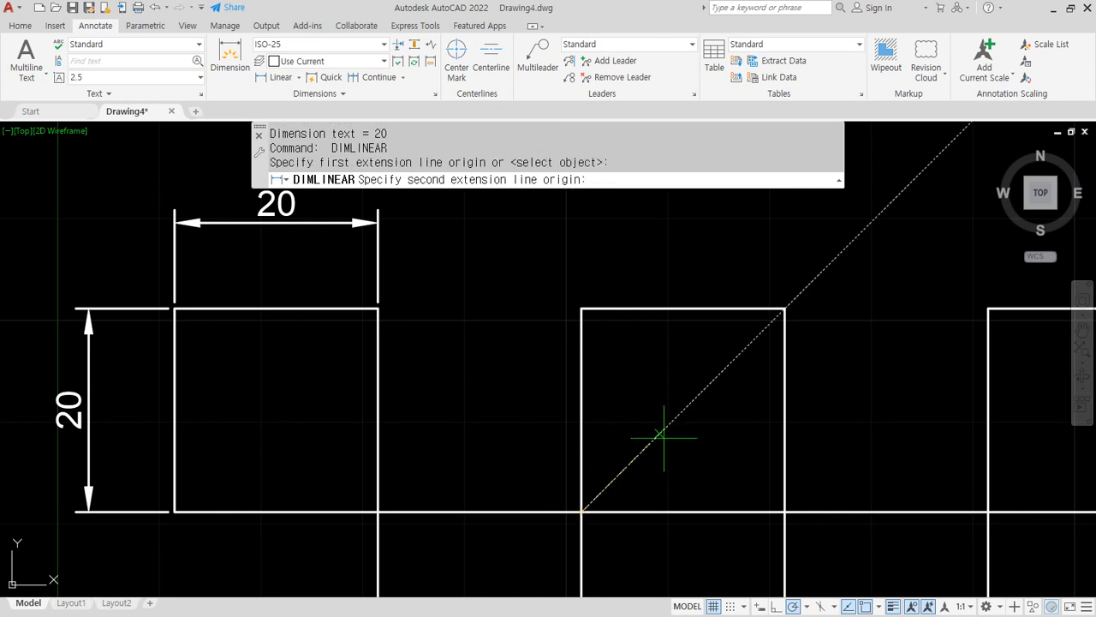
click(784, 308)
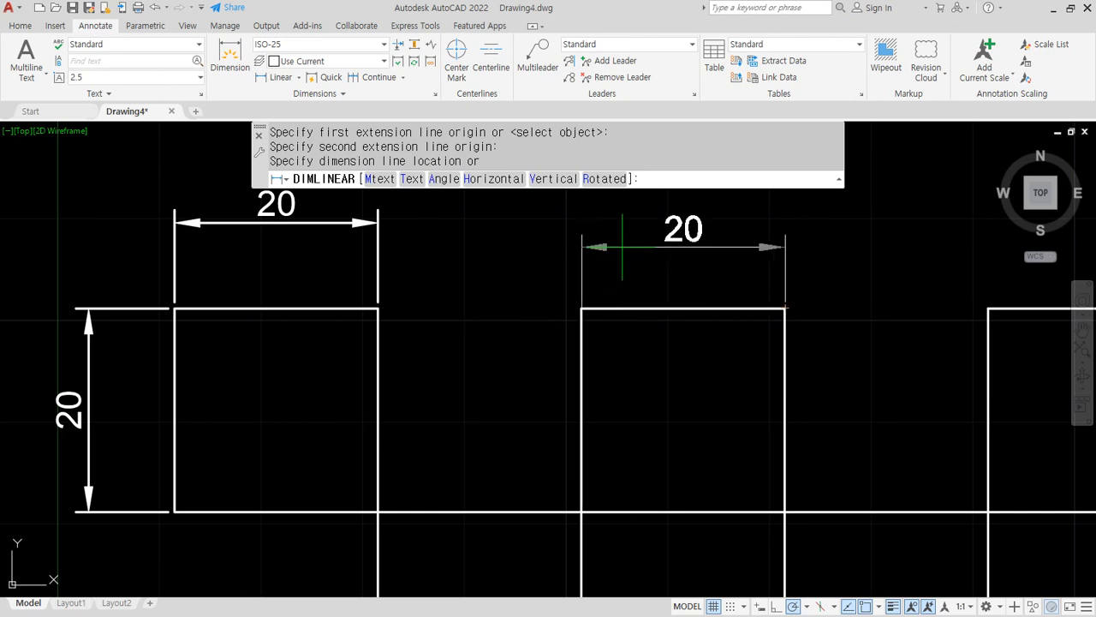
click(622, 246)
Dimension the height of the top row's second square by its diagonal corners, placing the linear dimension on its left
key(Return)
click(582, 511)
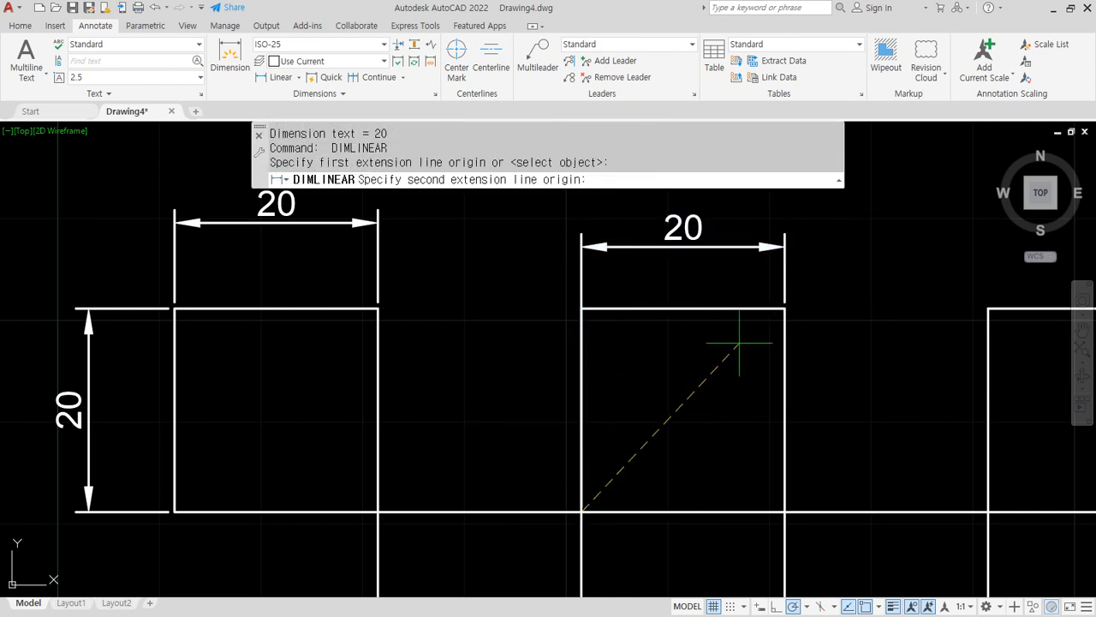
click(786, 307)
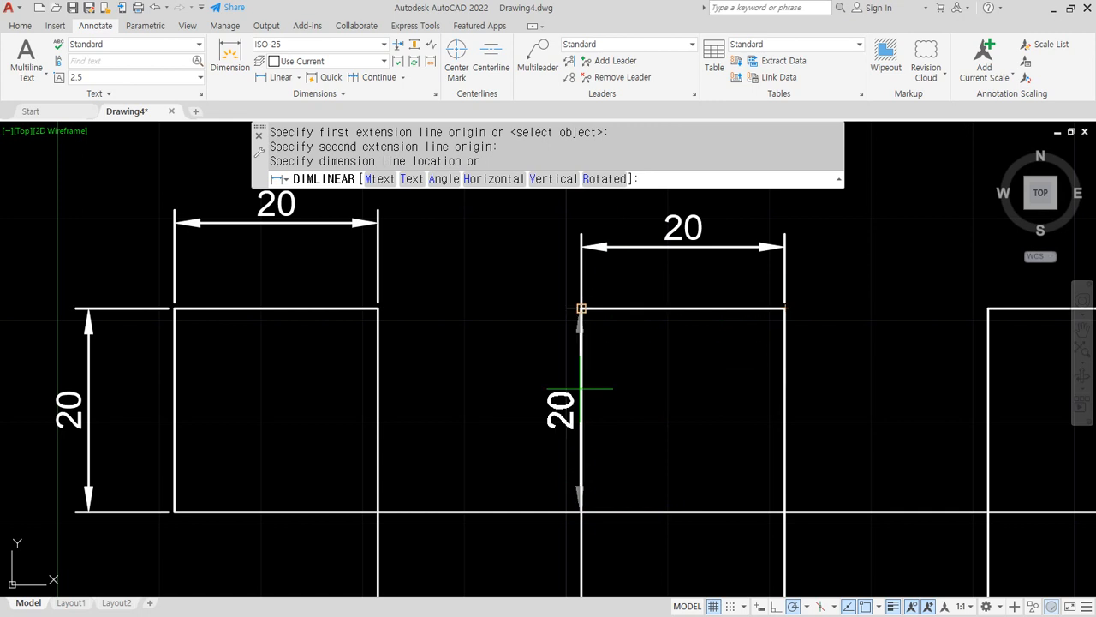
click(520, 396)
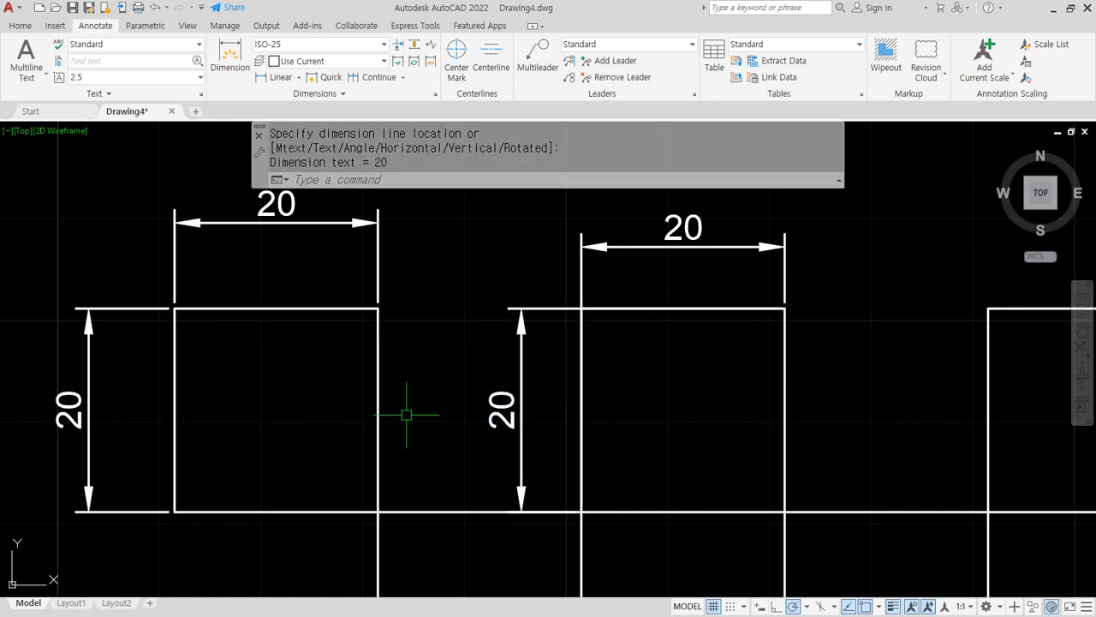
Erase the horizontal and vertical dimensions of the grid's upper-left square
scroll(626, 489, down, 2)
click(430, 260)
click(401, 297)
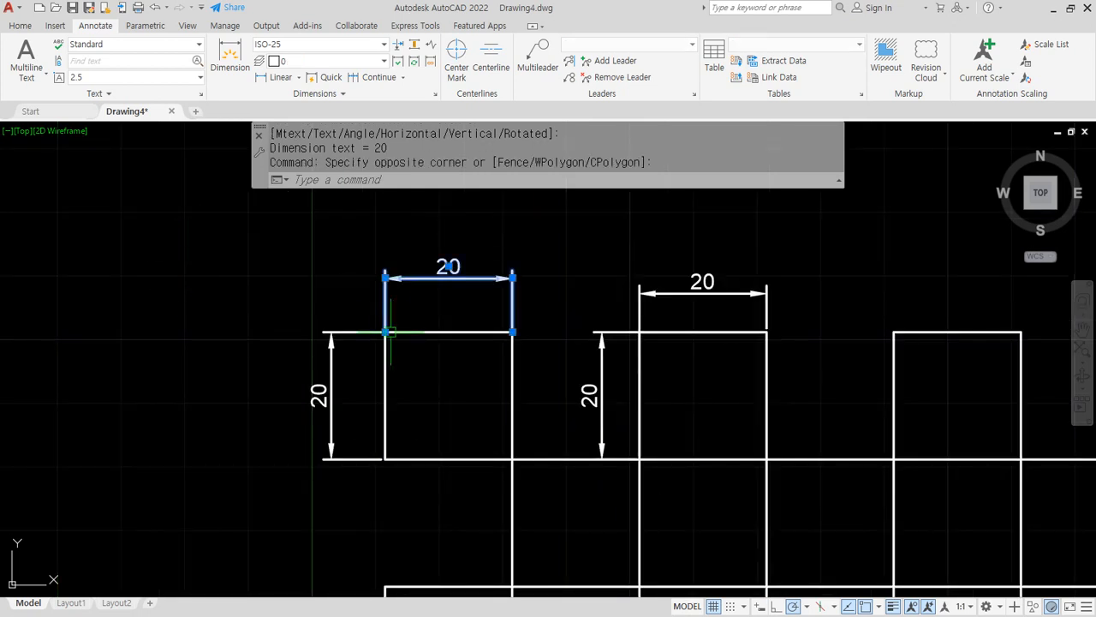
click(346, 383)
click(295, 366)
text(e)
key(space)
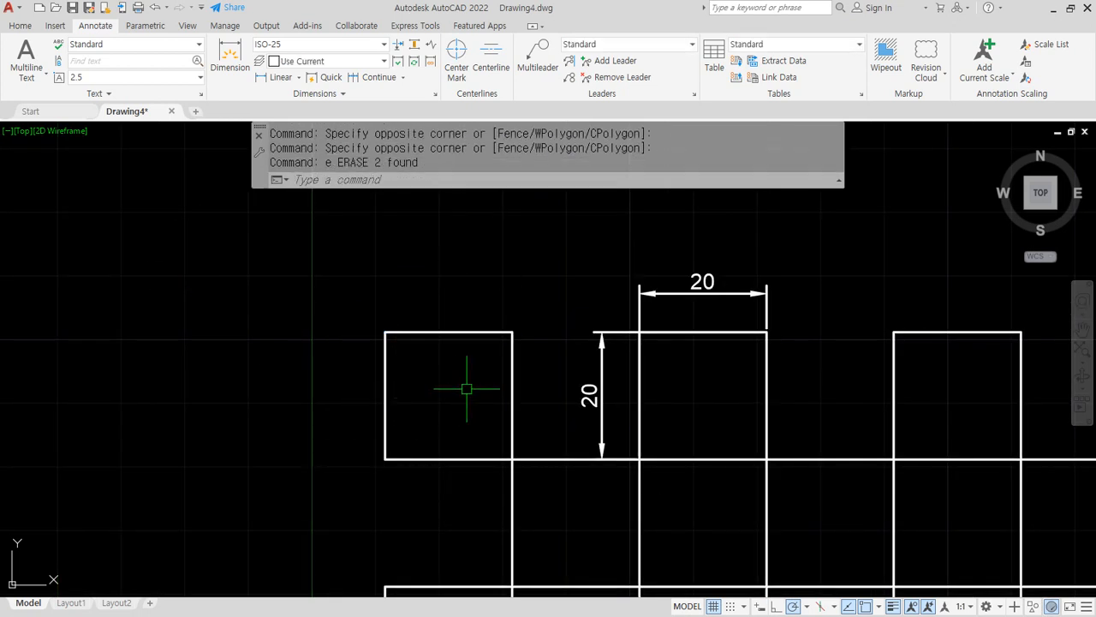
Draw a diagonal line from the upper-right to the lower-left corner of the grid's upper-left square
text(l)
key(space)
click(512, 332)
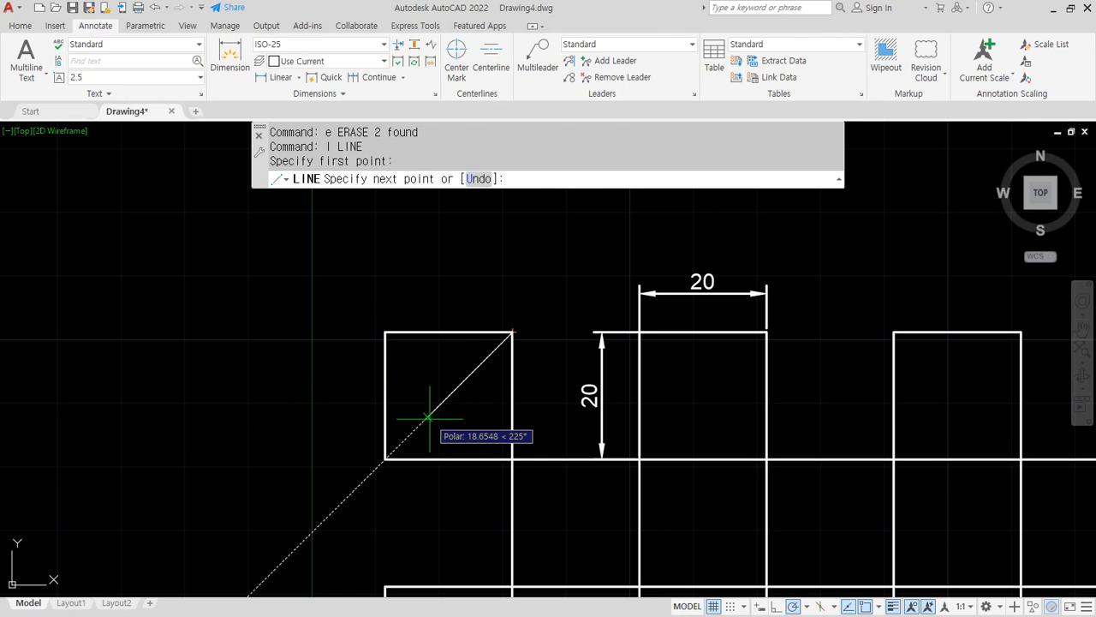
click(385, 458)
key(space)
Trim away the top and left edges of the upper-left square, leaving a triangle under the diagonal
text(tr)
key(space)
key(space)
click(414, 356)
click(306, 309)
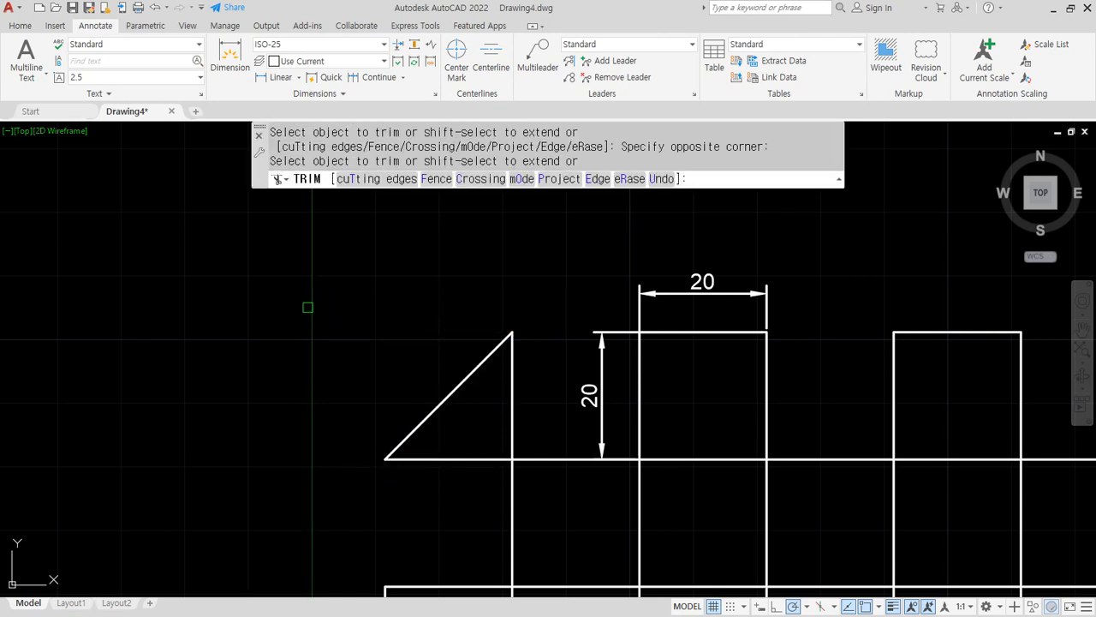
key(space)
Add a linear dimension for the horizontal distance between the ends of the triangle's diagonal, placing it above the triangle
click(266, 77)
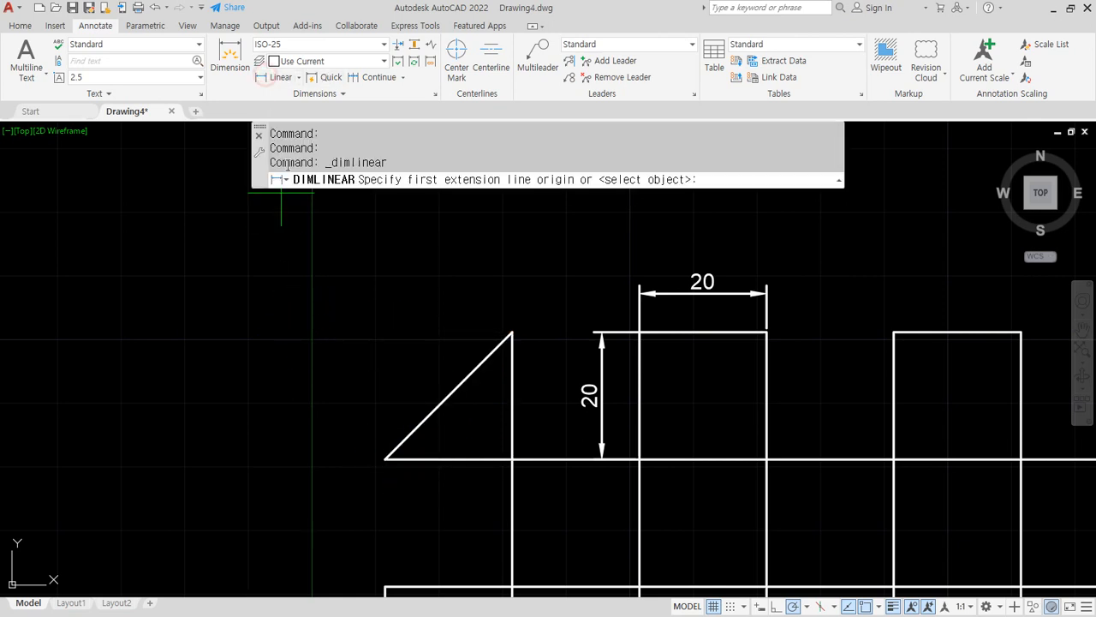
click(385, 458)
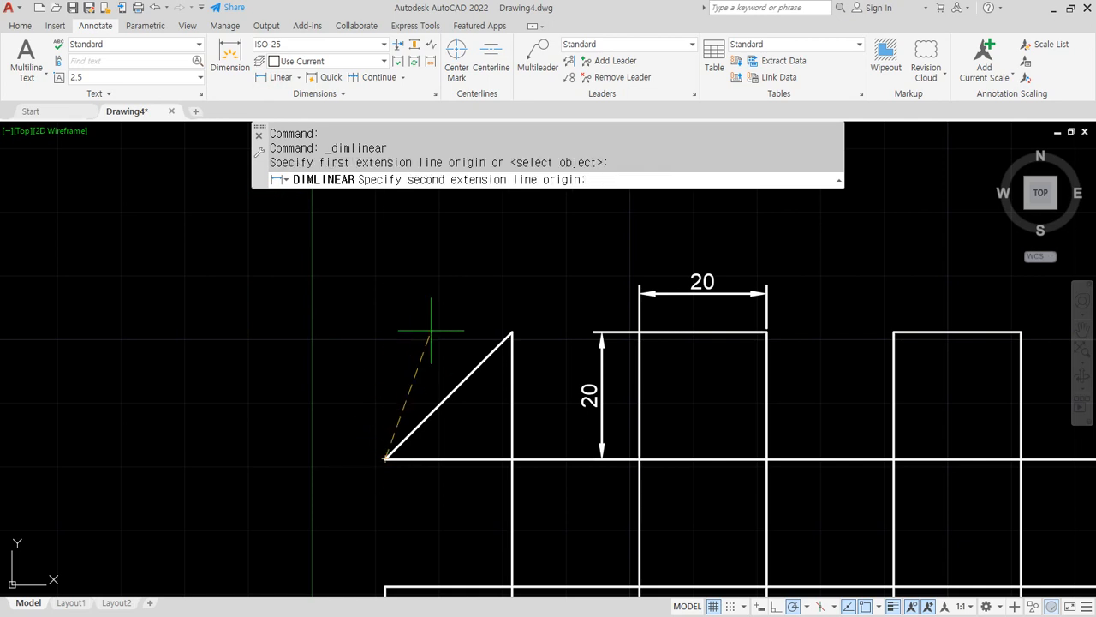
click(513, 331)
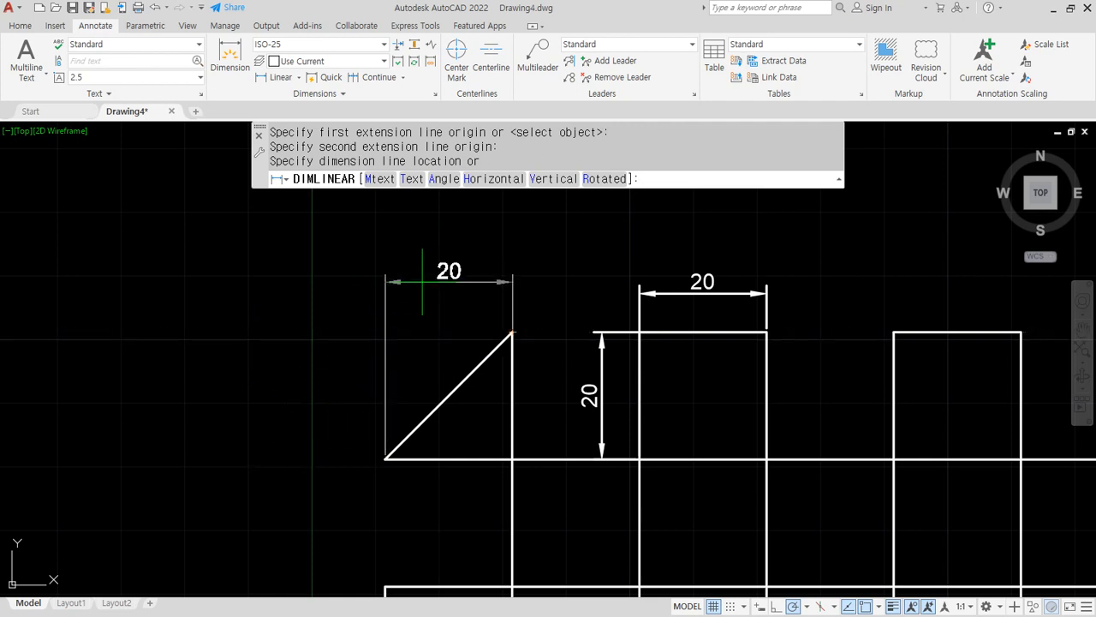
click(479, 302)
Add a linear dimension for the vertical distance between the diagonal's two ends, placing it on the triangle's left
key(Return)
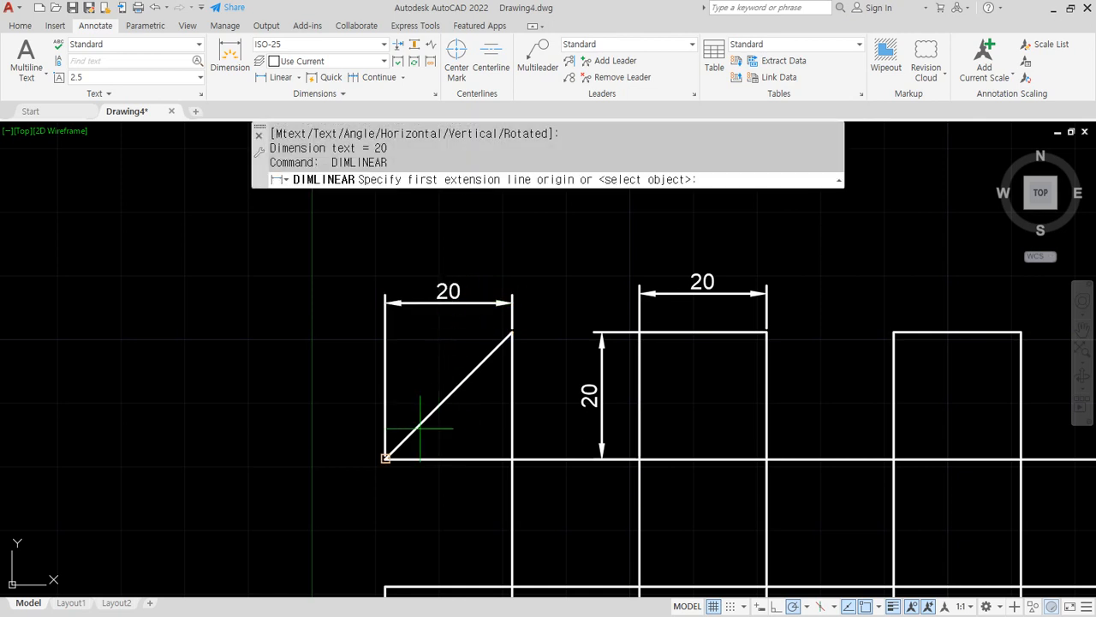
click(385, 457)
click(512, 333)
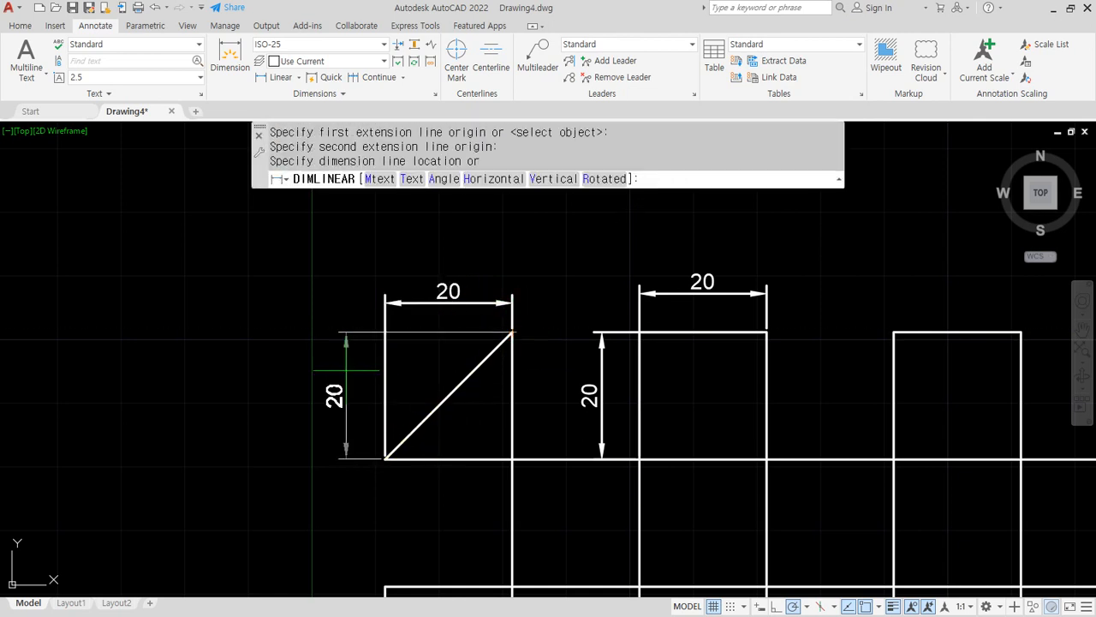
click(325, 365)
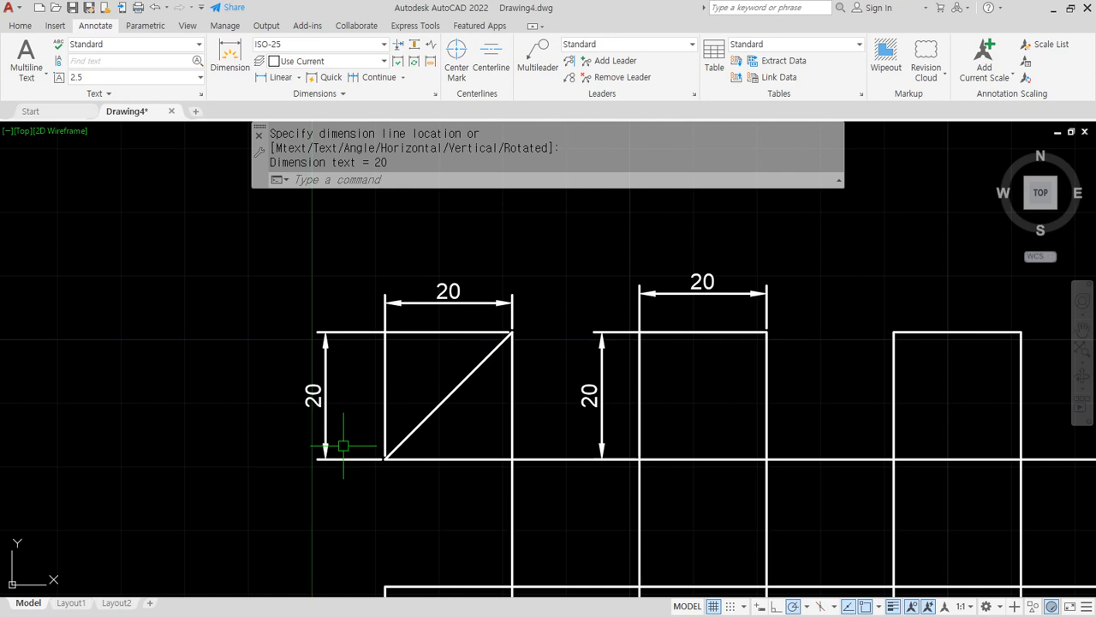
Erase the horizontal and vertical dimensions around the triangle
click(420, 362)
click(313, 299)
text(e)
key(Return)
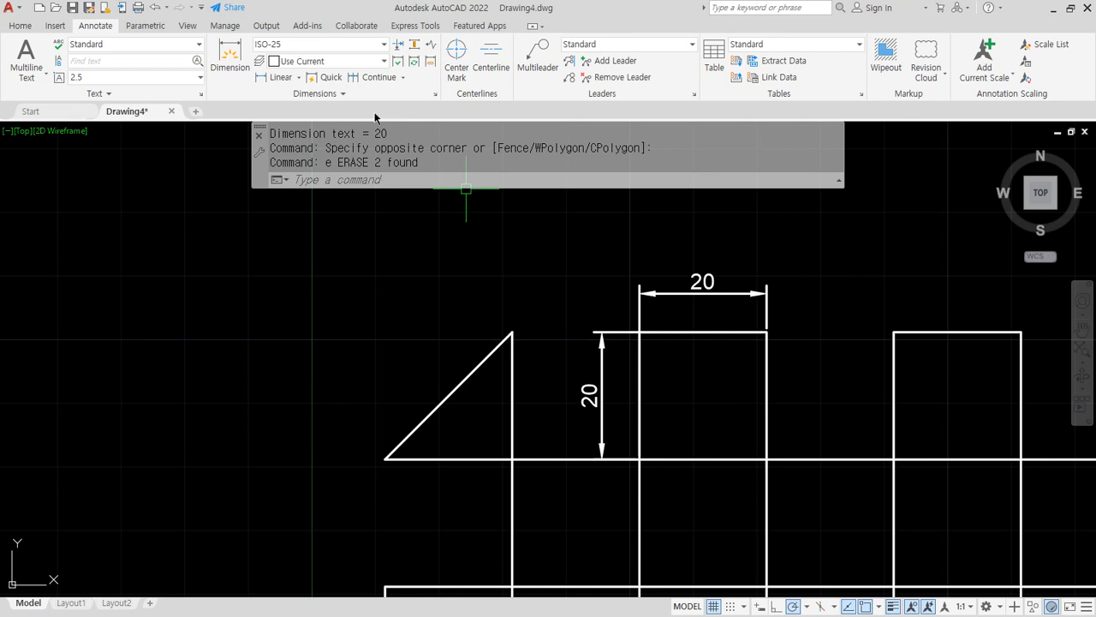
click(275, 77)
click(385, 458)
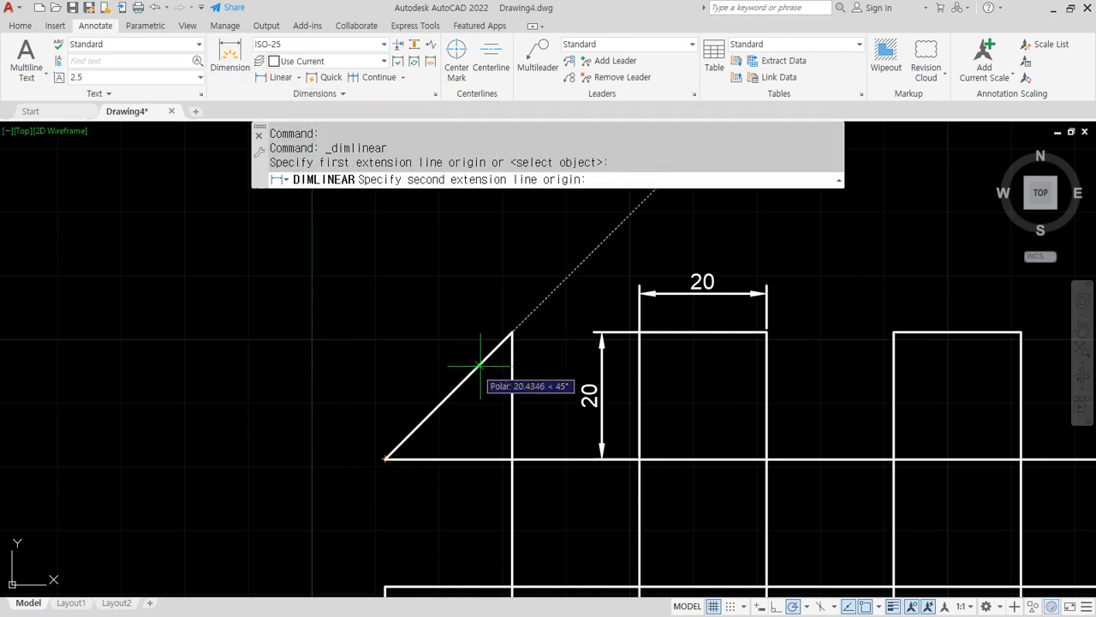
click(512, 331)
key(Escape)
key(Escape)
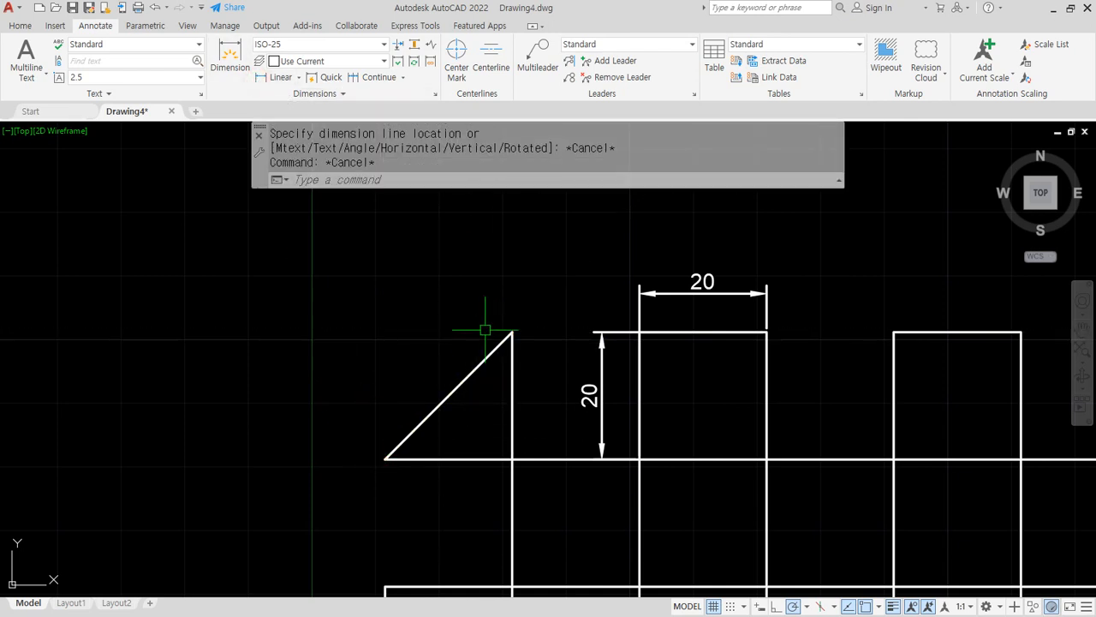
Dimension the triangle's diagonal with a linear dimension by selecting the line as an object, placing the horizontal dimension above it
key(Return)
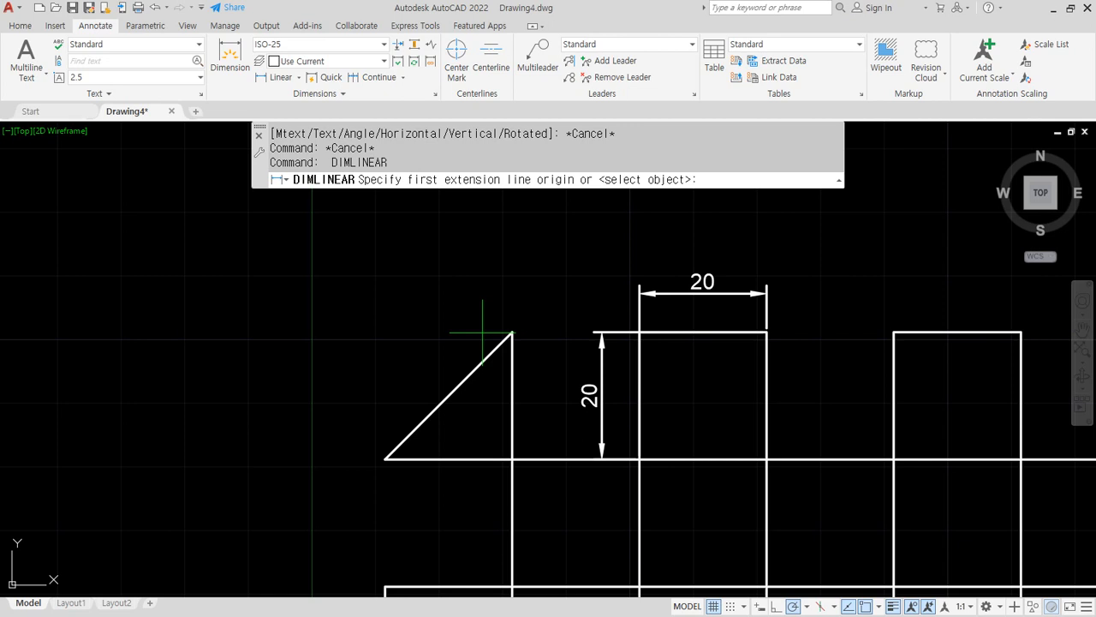
key(Return)
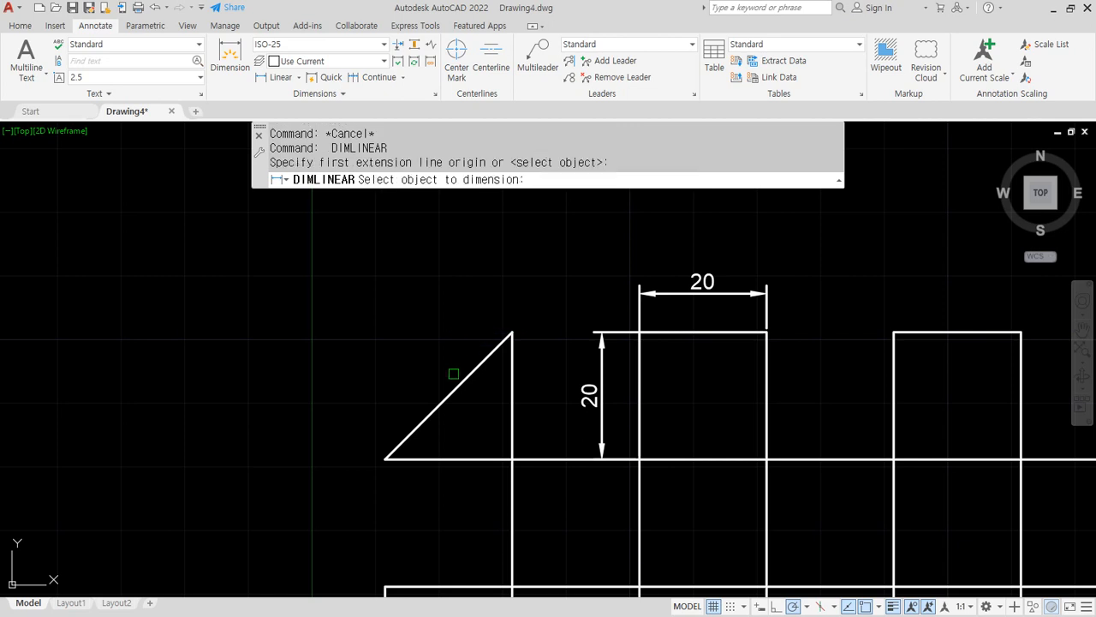
click(443, 398)
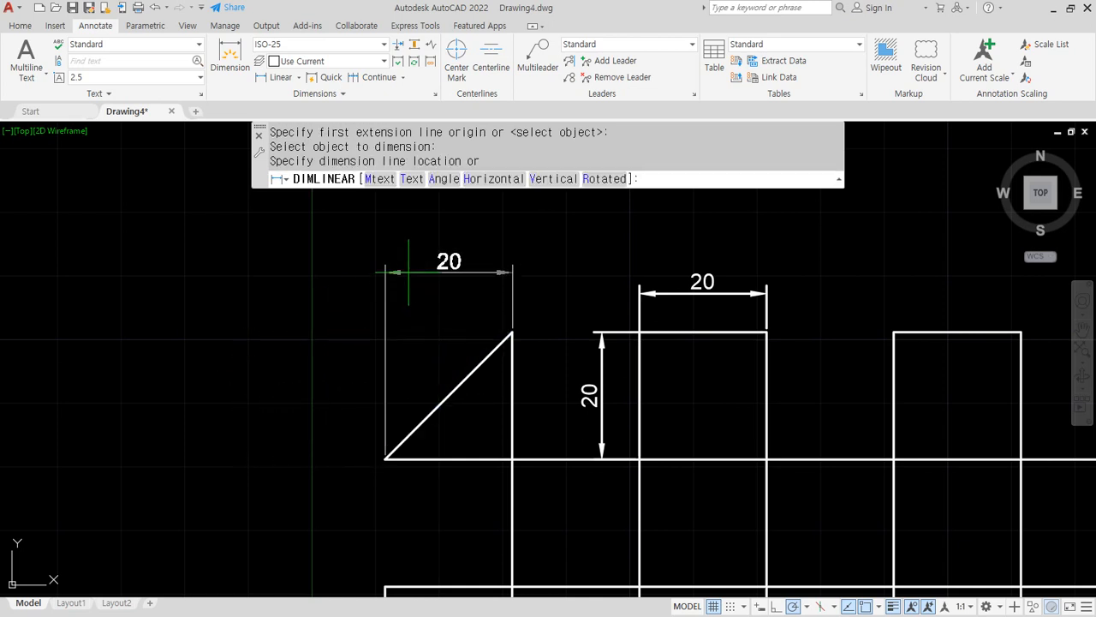
click(415, 294)
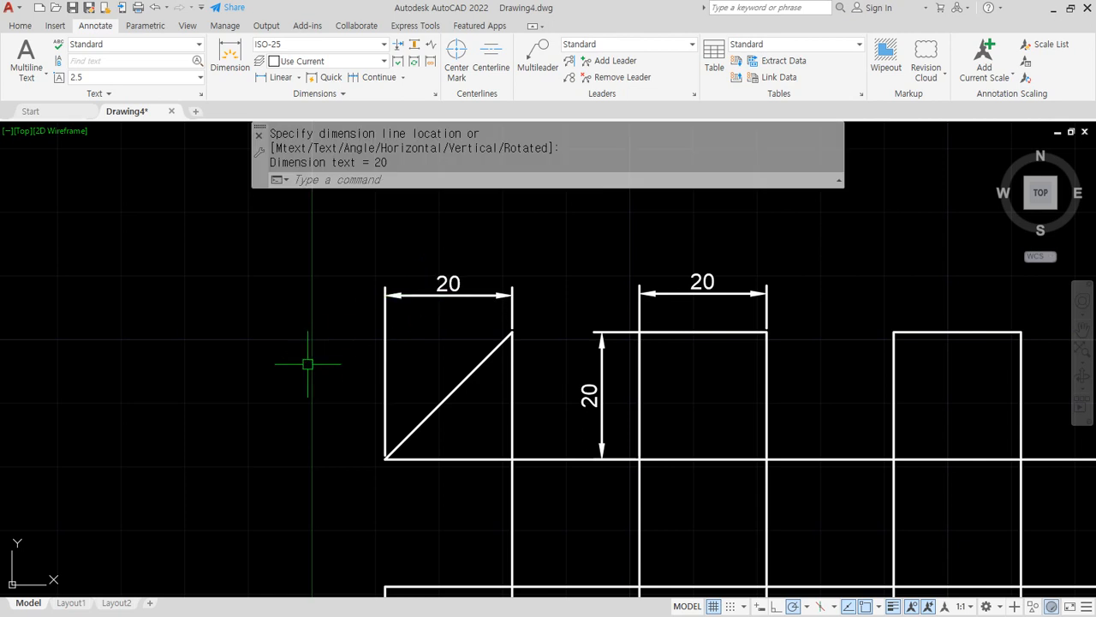
Dimension the top edge of the top row's third square by object selection, placing the linear dimension above it
middle_drag(737, 339, 537, 364)
key(Return)
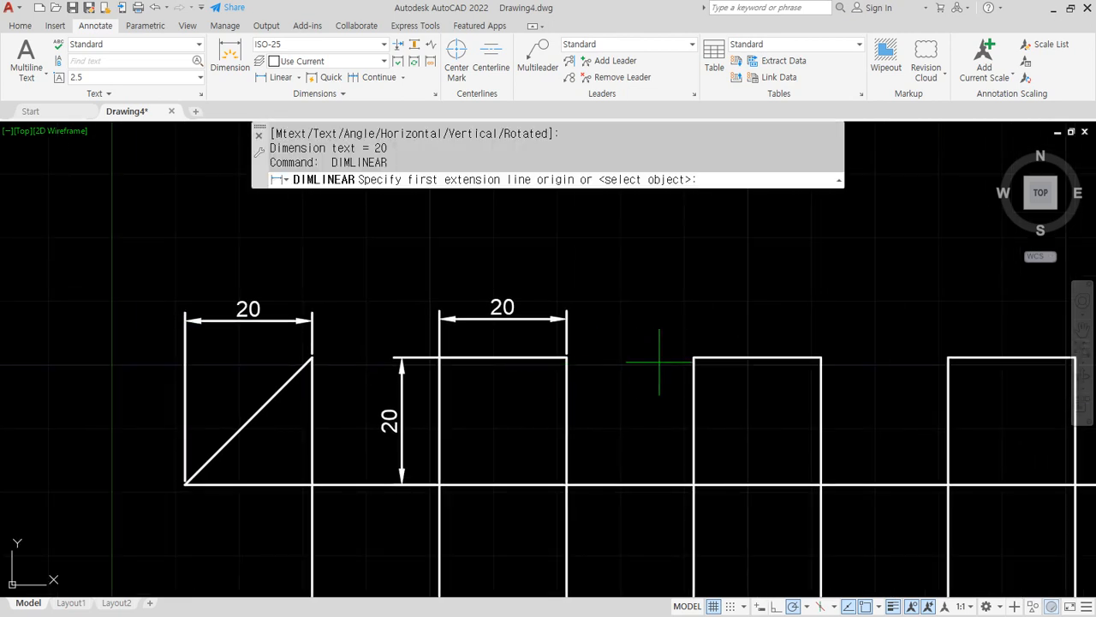
key(Return)
click(699, 358)
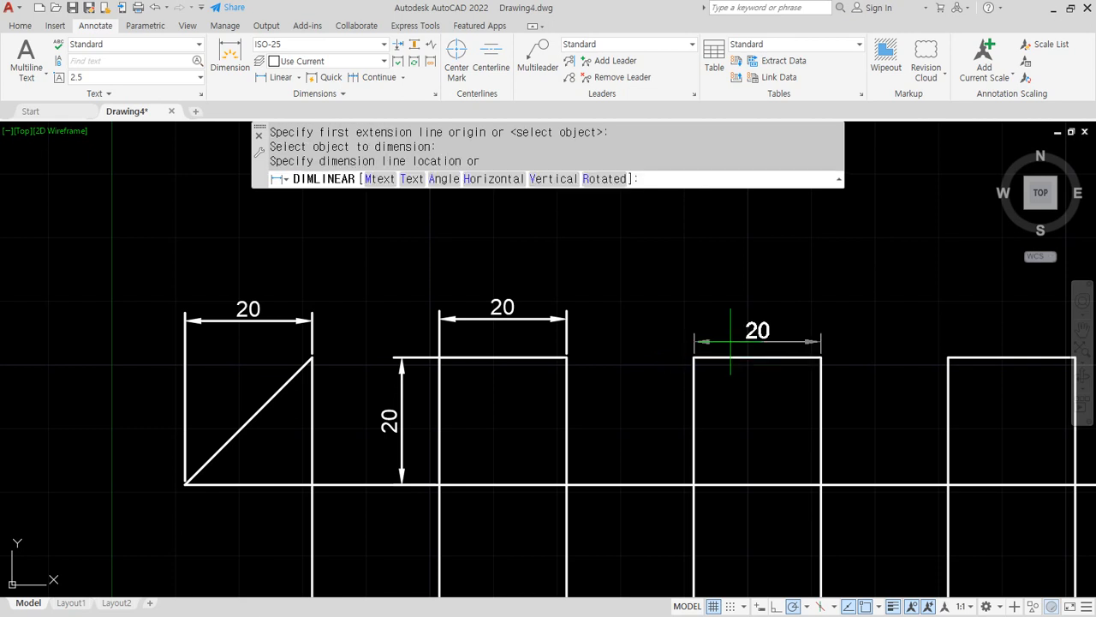
click(731, 312)
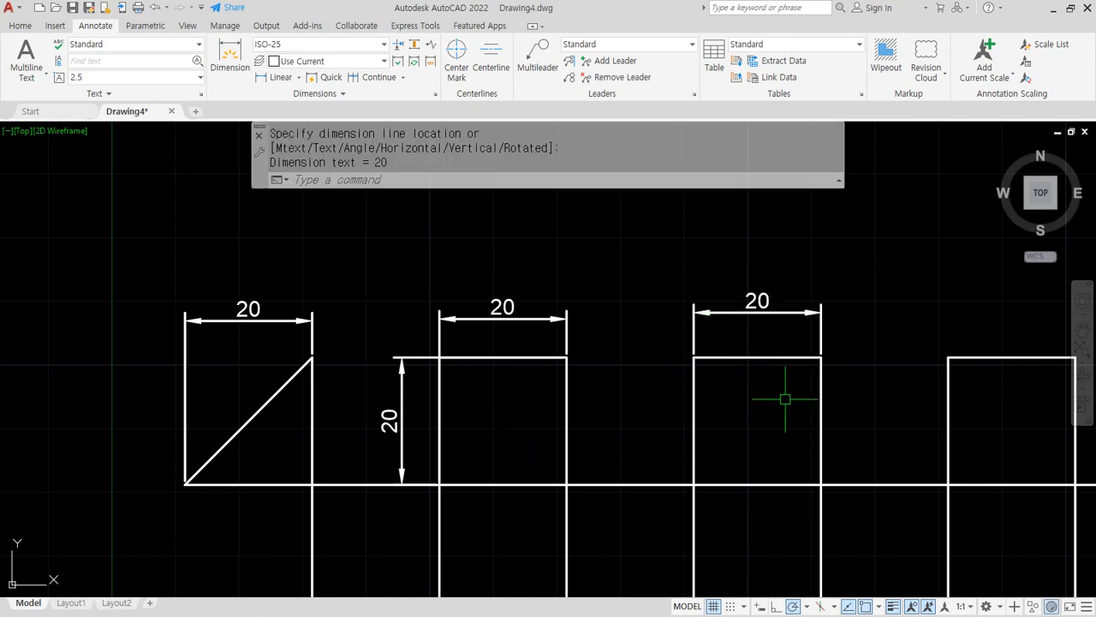
Dimension the top edge of the top row's fourth square by object selection, placing the linear dimension above it
middle_drag(783, 399, 577, 399)
key(Return)
key(Return)
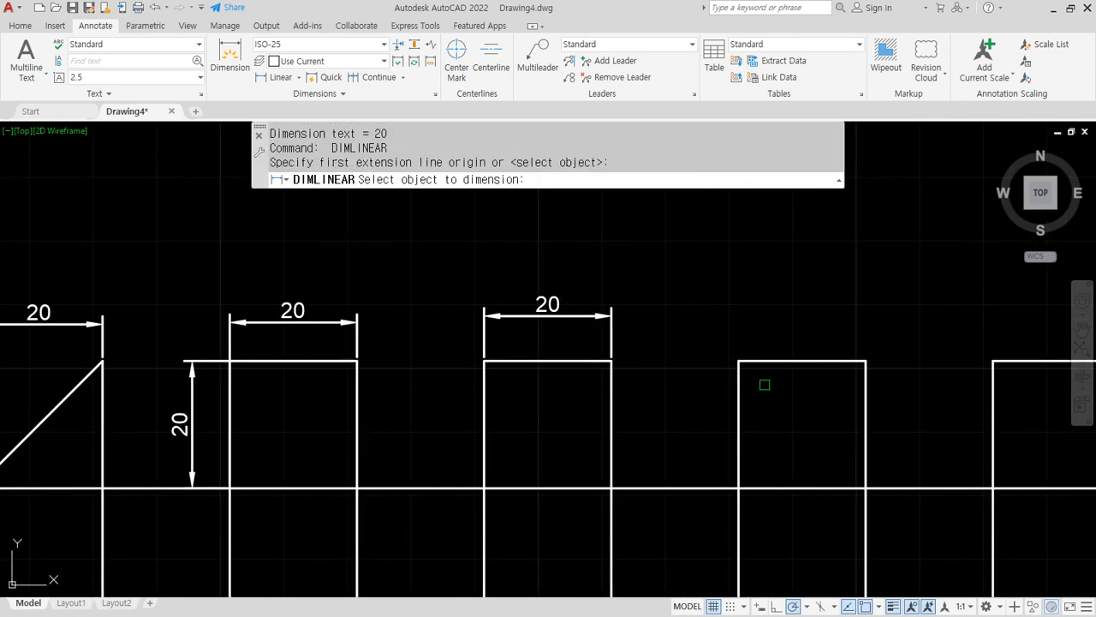
click(768, 369)
click(765, 312)
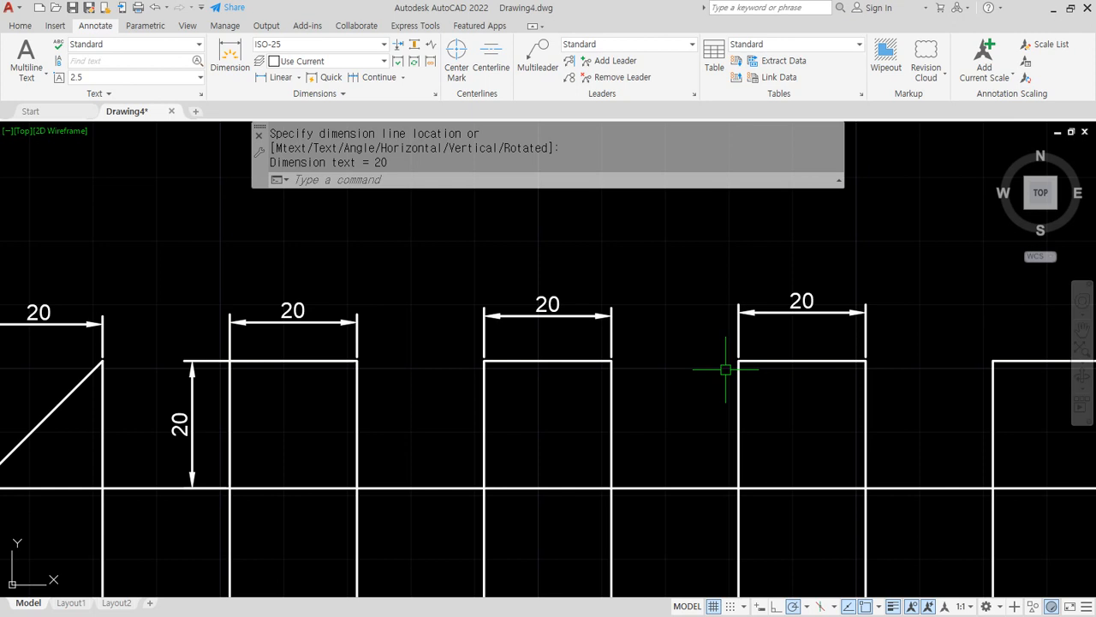
Delete the horizontal dimension above the triangle
middle_drag(272, 313, 655, 289)
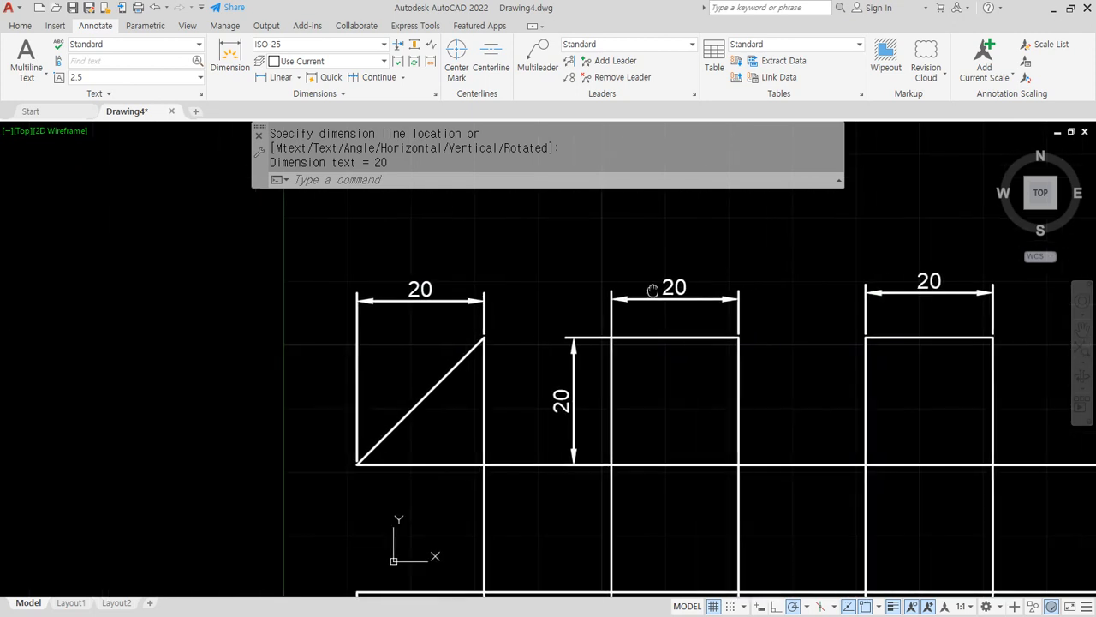
click(486, 326)
key(Delete)
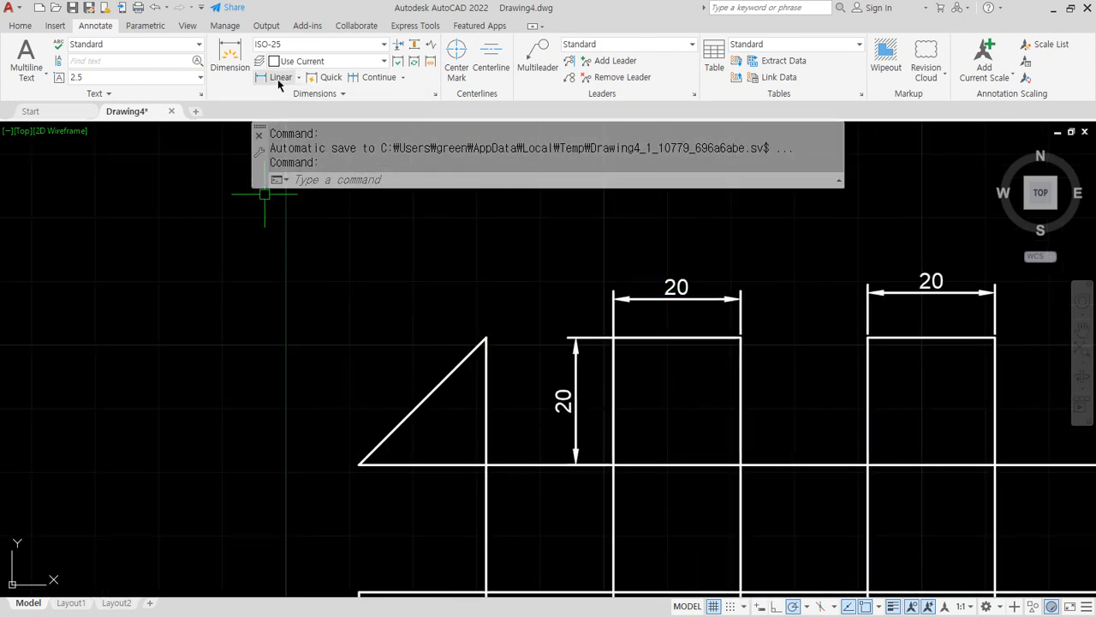
Start a linear dimension from the lower-left to the upper-right end of the triangle's diagonal
click(277, 78)
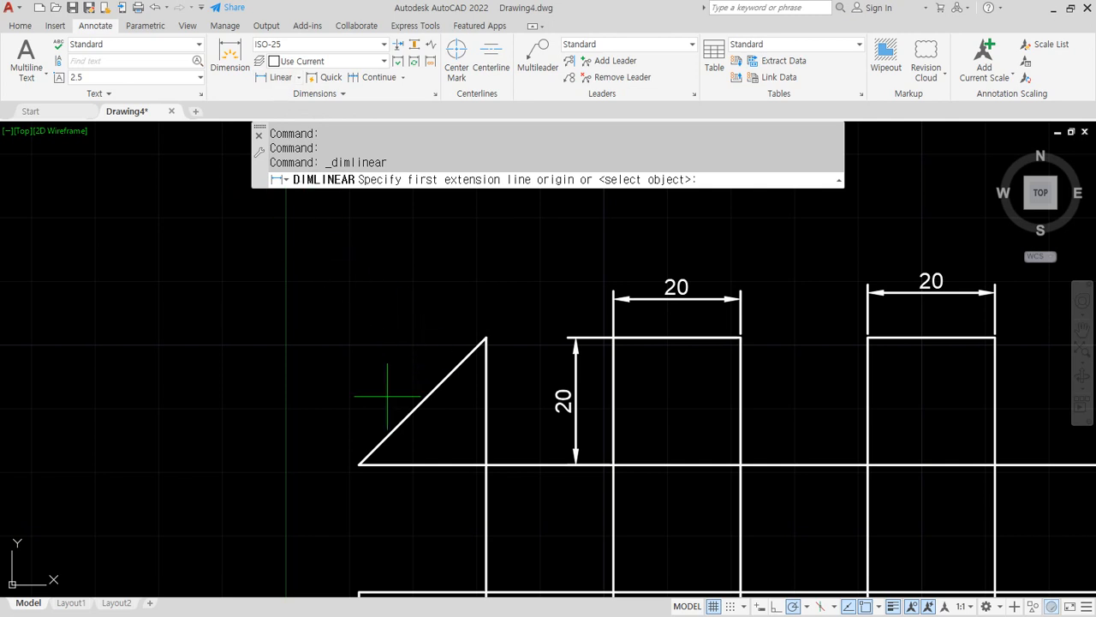
click(359, 464)
click(486, 338)
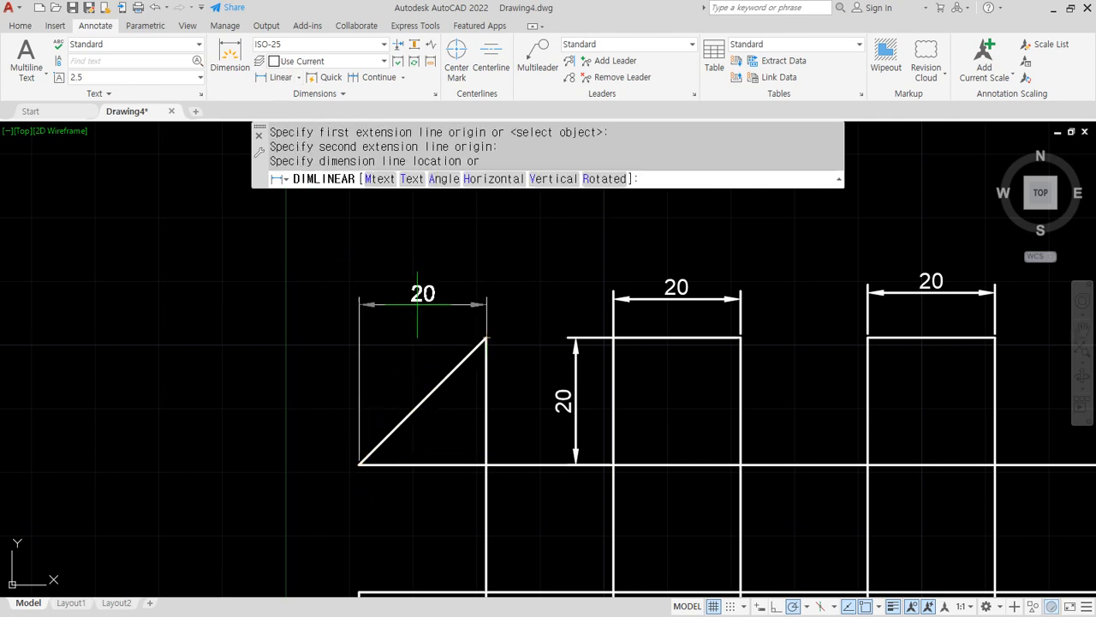
key(ctrl+shift+d)
drag(399, 199, 346, 178)
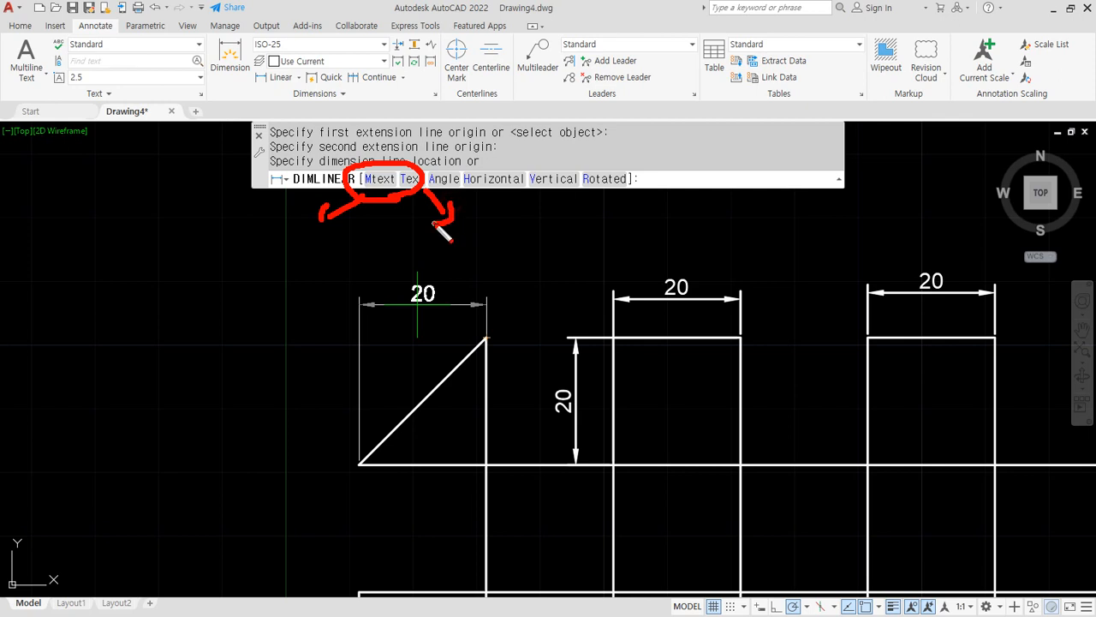
mouse_move(428, 320)
mouse_down()
mouse_move(390, 280)
mouse_move(428, 274)
mouse_up()
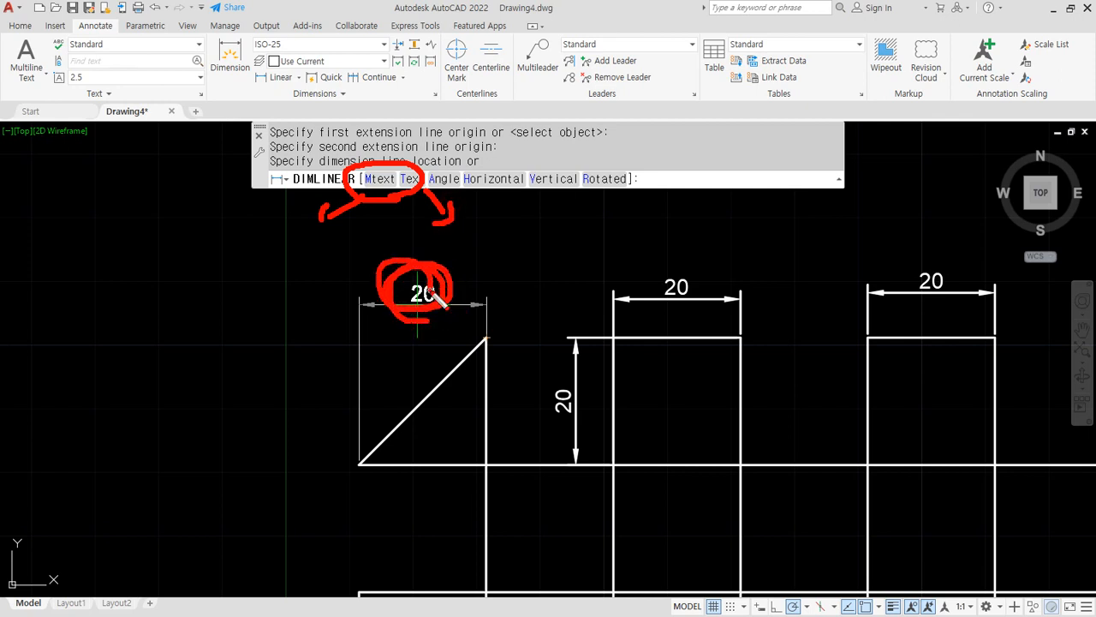
key(Escape)
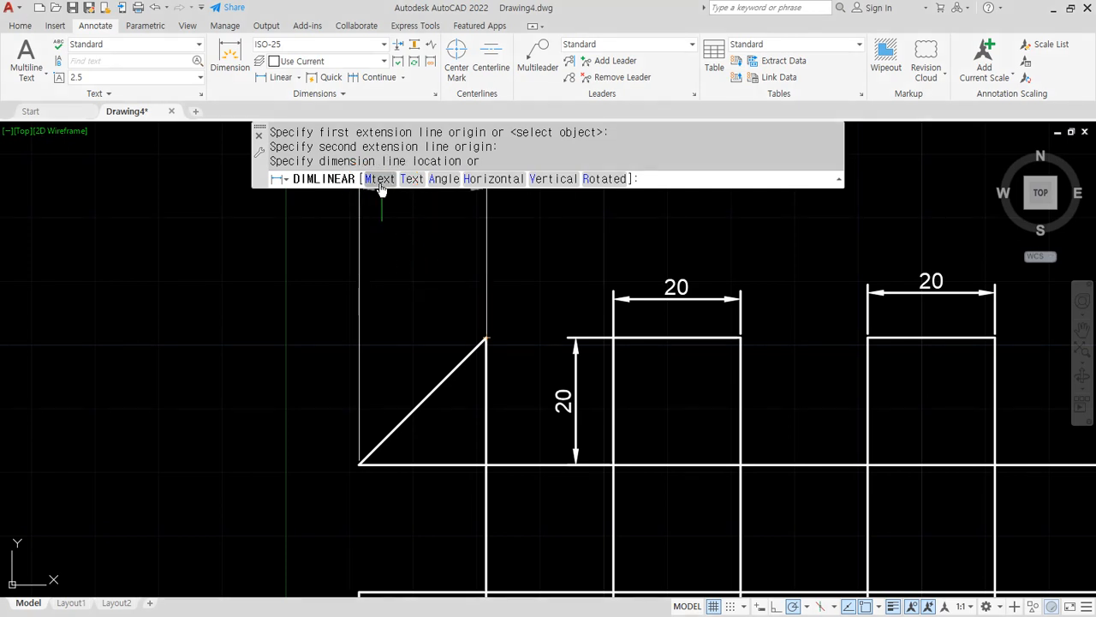
Replace the dimension's text using the Mtext option with "동해물과 백두산이 마르고 닳도록" and place the dimension above the triangle
click(381, 179)
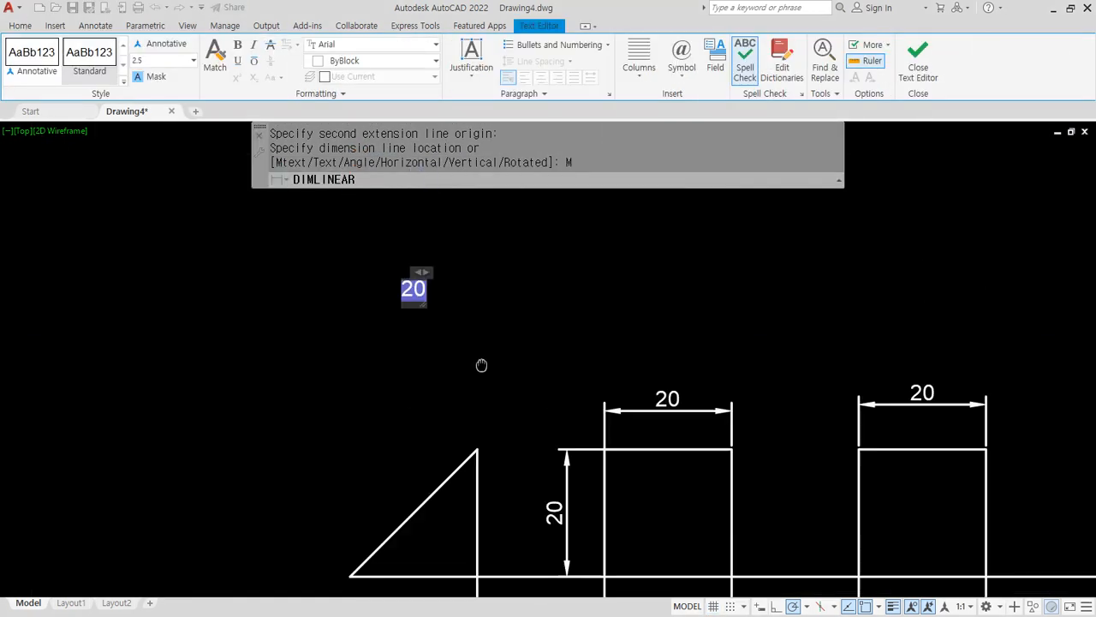
scroll(481, 365, up, 4)
key(Delete)
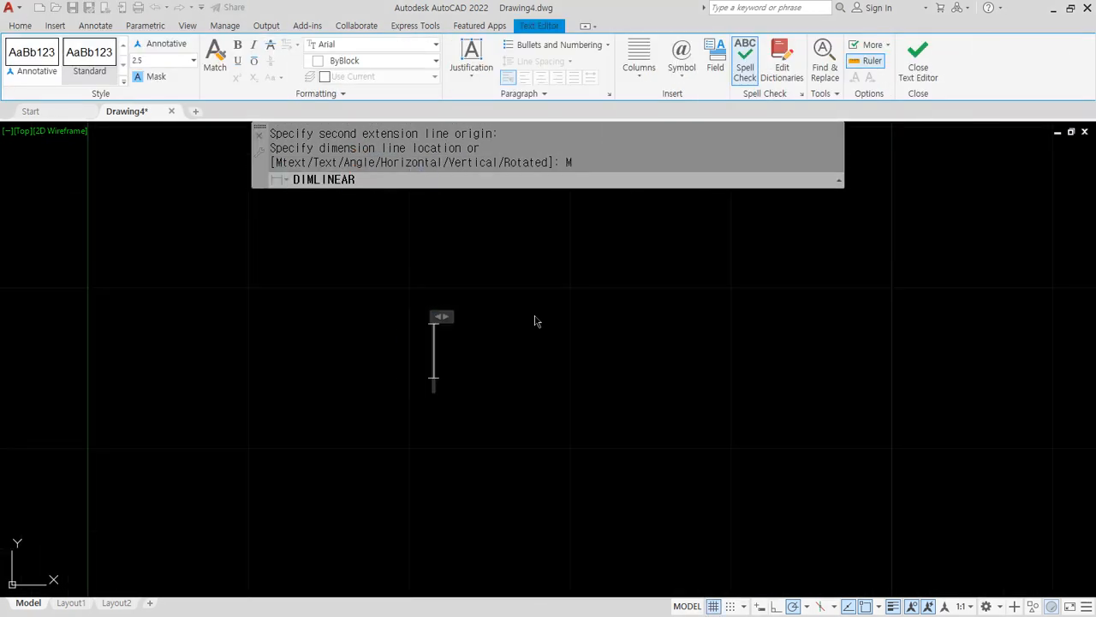
text(동해물)
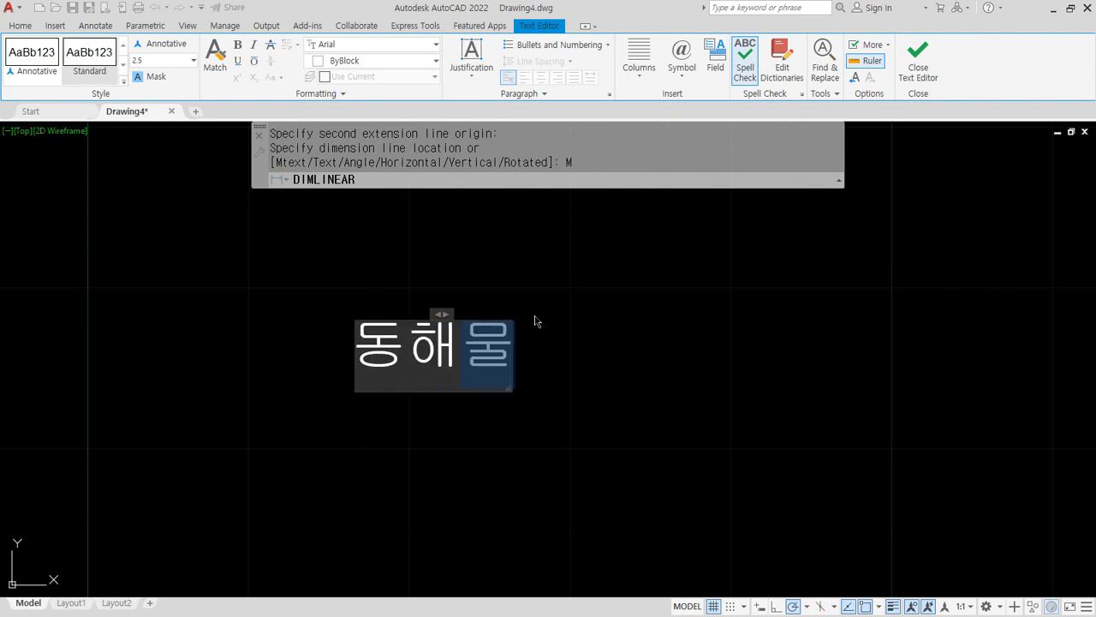
text(과 백두산이 마)
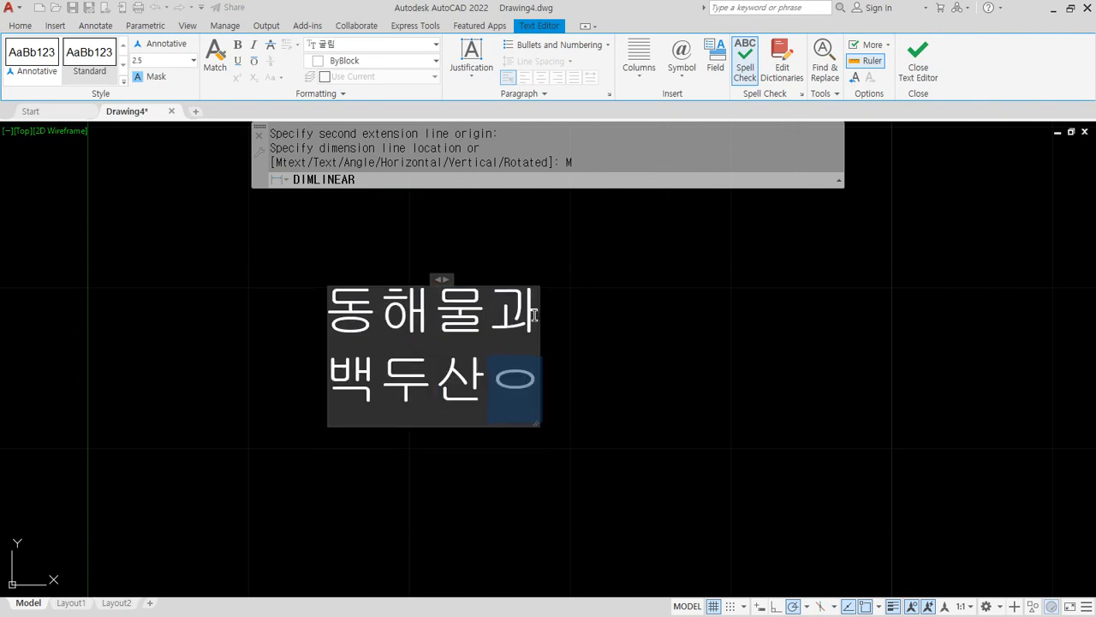
text(르고 닳)
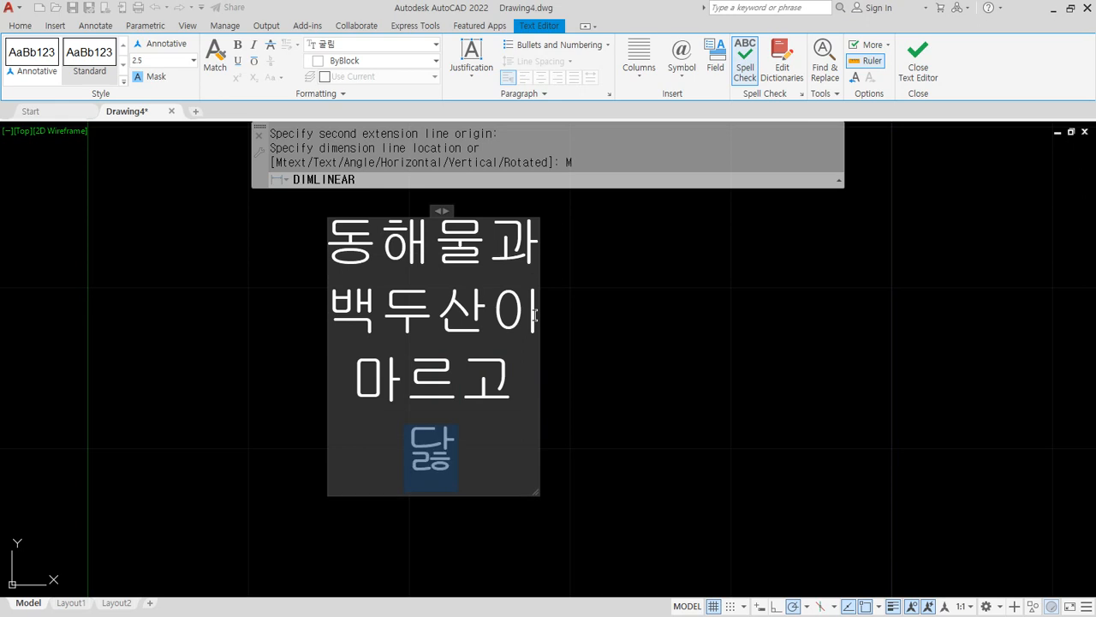
text(돌록)
key(ctrl+Return)
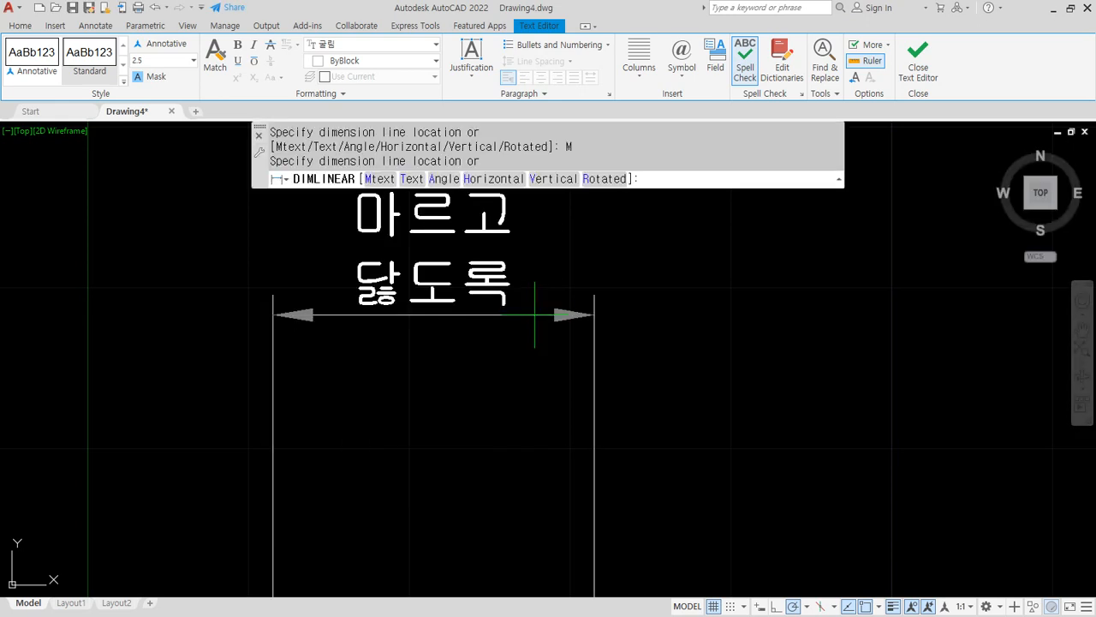
scroll(475, 363, down, 4)
click(467, 465)
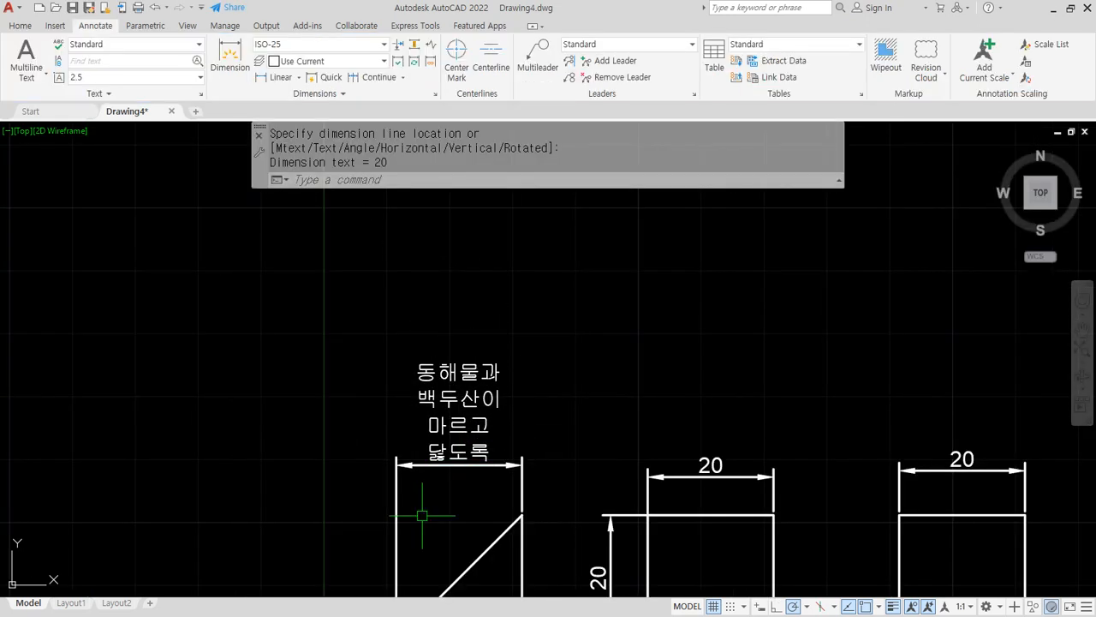
Start another linear dimension between the lower-left and upper-right ends of the triangle's diagonal
scroll(424, 516, up, 3)
key(Return)
middle_drag(424, 516, 452, 385)
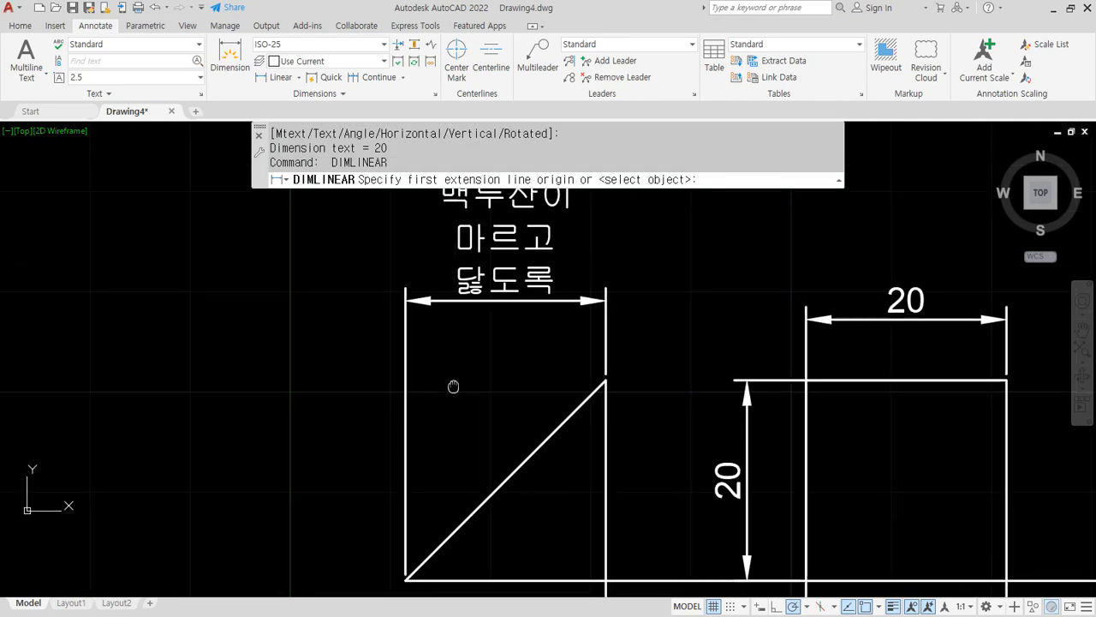
click(449, 535)
click(606, 379)
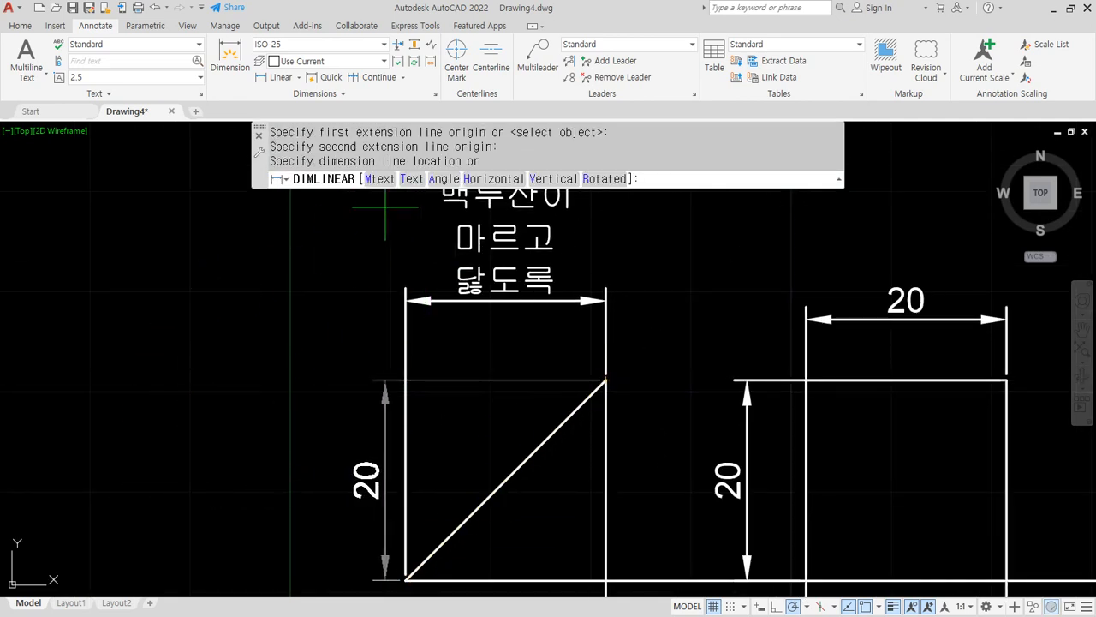
Override the dimension text with "동해물과" using the Text option and place the vertical dimension to the left of the triangle
click(412, 179)
middle_drag(473, 254, 411, 379)
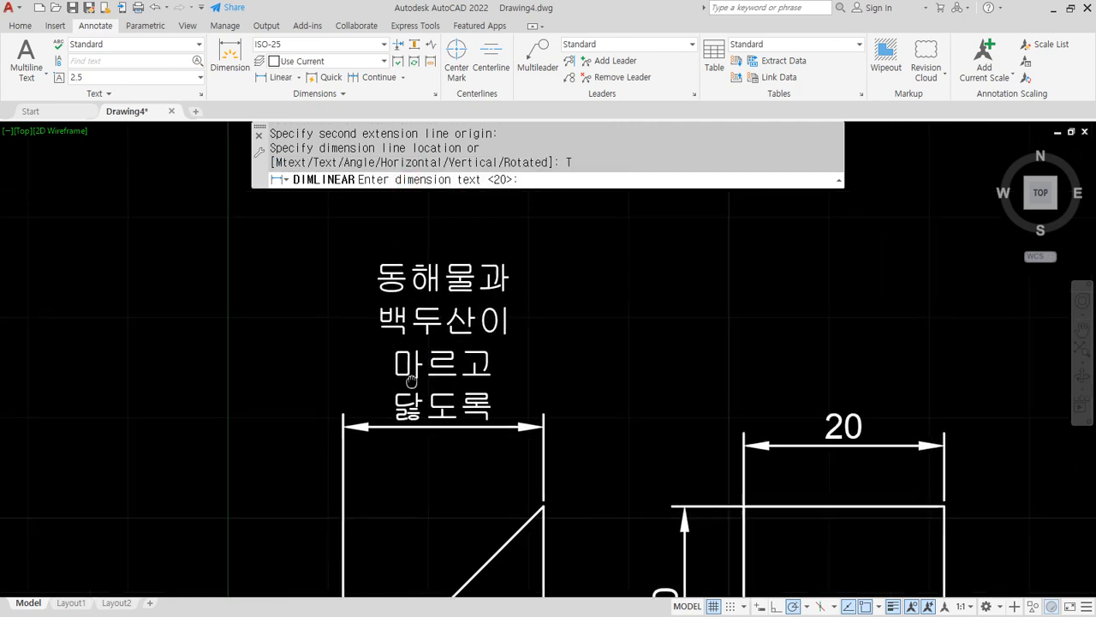
scroll(428, 398, down, 2)
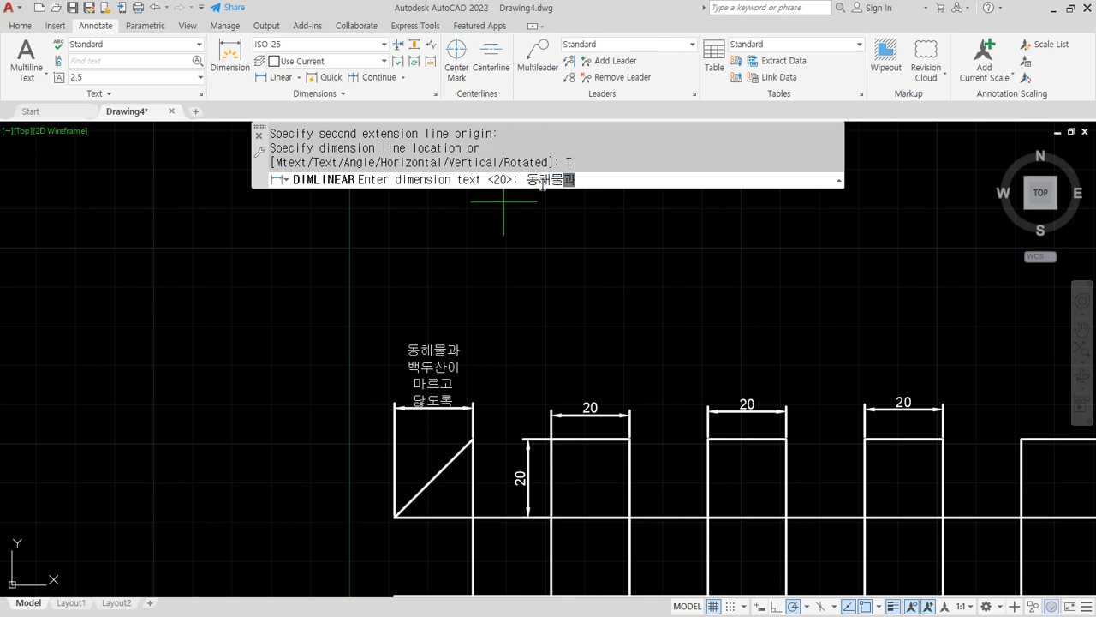
text(동해물과)
key(Return)
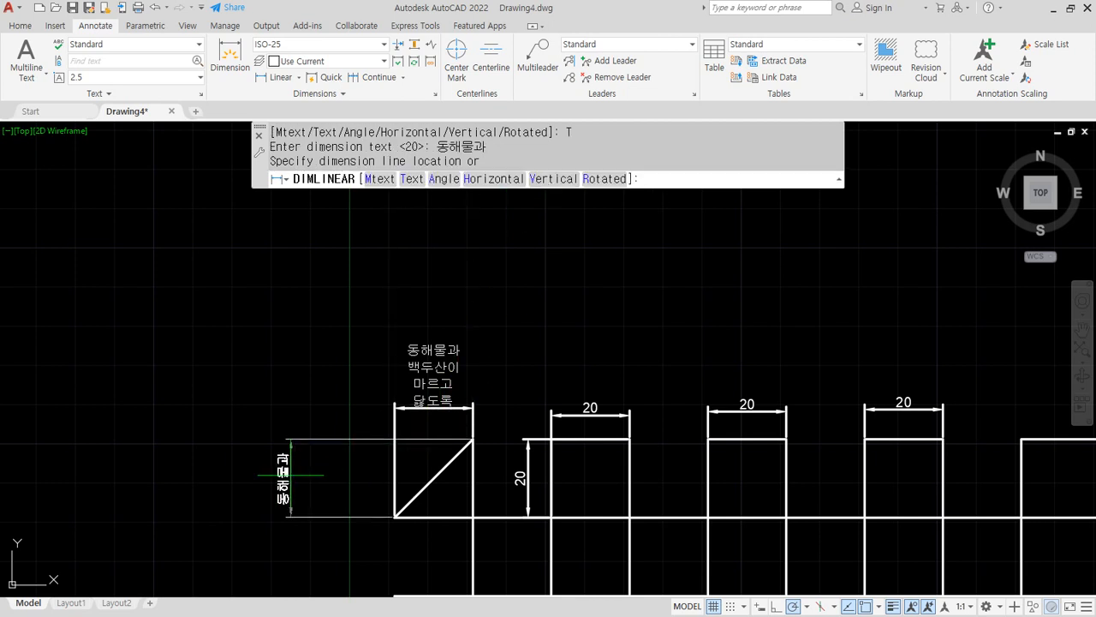
scroll(343, 478, up, 4)
click(382, 450)
middle_drag(453, 436, 419, 458)
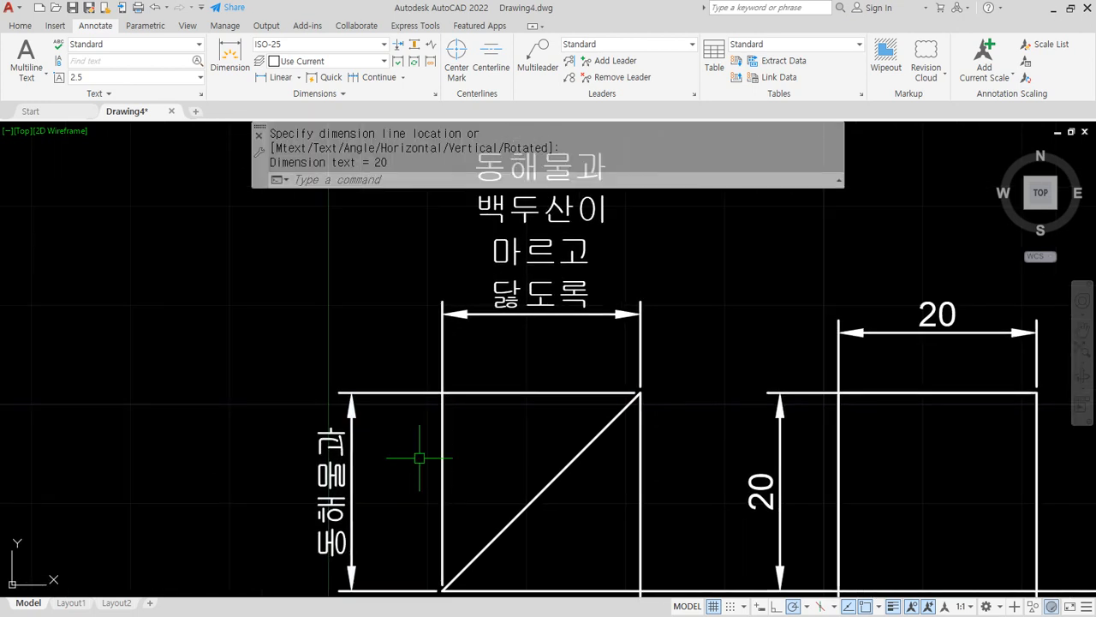
Compare the overridden texts of the horizontal and vertical dimensions around the triangle
drag(546, 334, 576, 294)
mouse_move(349, 572)
mouse_down()
mouse_move(377, 475)
mouse_move(356, 516)
mouse_up()
key(Escape)
middle_drag(567, 318, 576, 417)
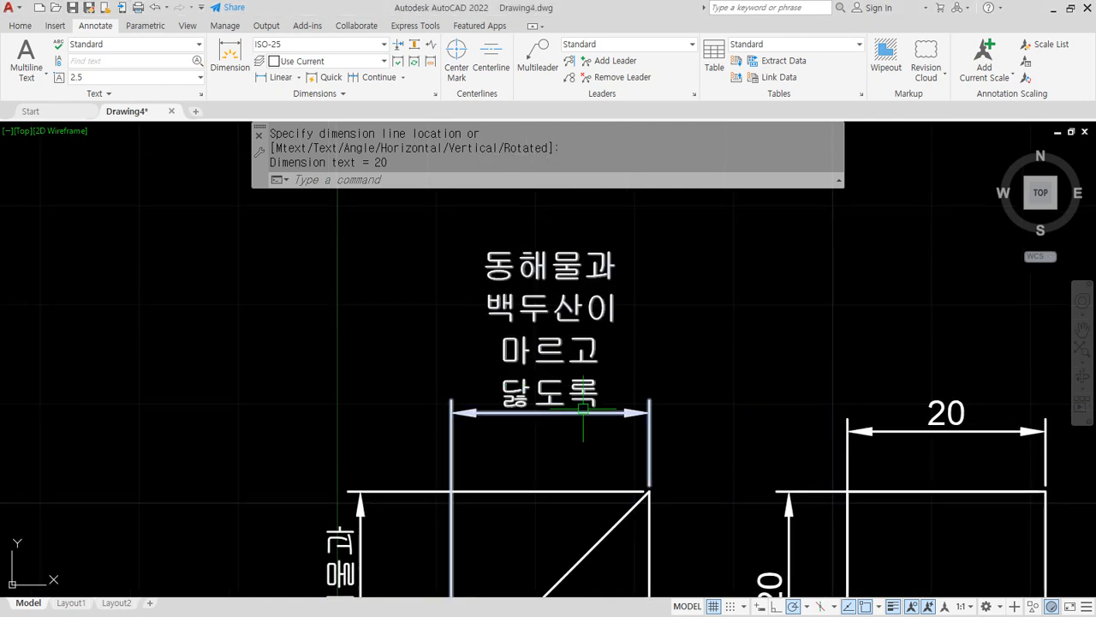
key(ctrl+2)
mouse_move(523, 444)
mouse_down()
mouse_move(649, 272)
mouse_move(593, 424)
mouse_up()
key(Escape)
middle_drag(278, 429, 296, 330)
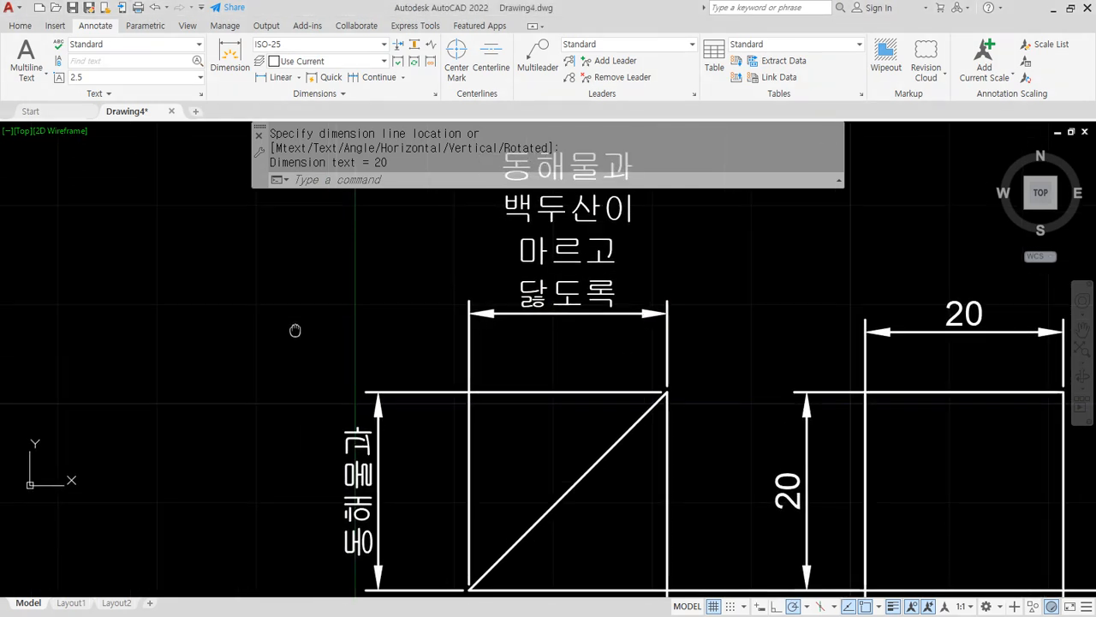
key(ctrl+2)
mouse_move(379, 562)
mouse_down()
mouse_move(402, 511)
mouse_move(383, 569)
mouse_up()
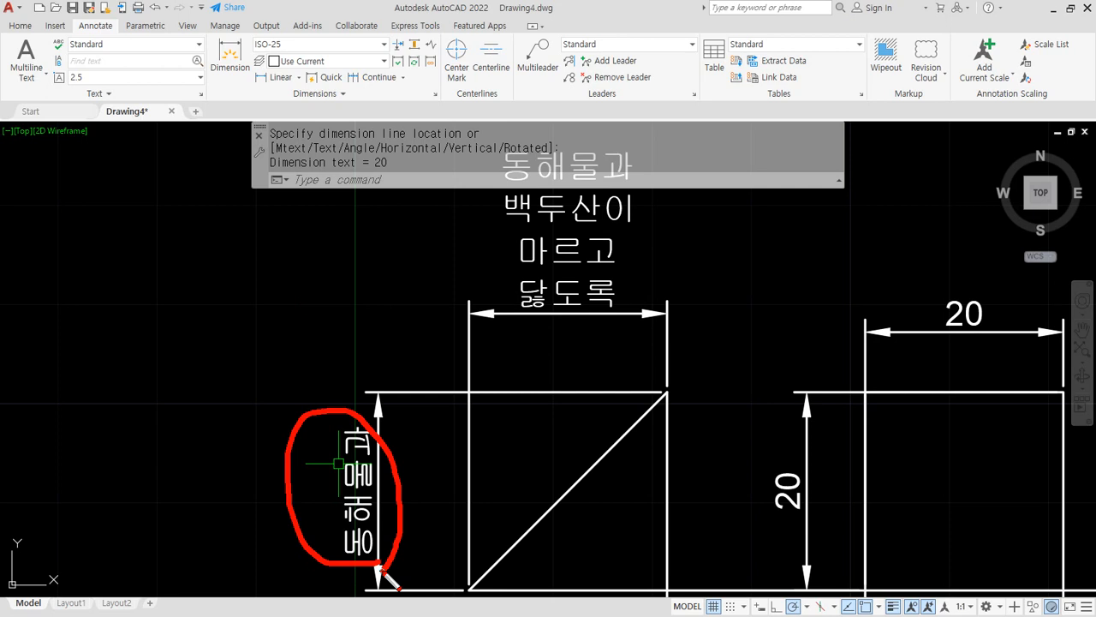
key(Escape)
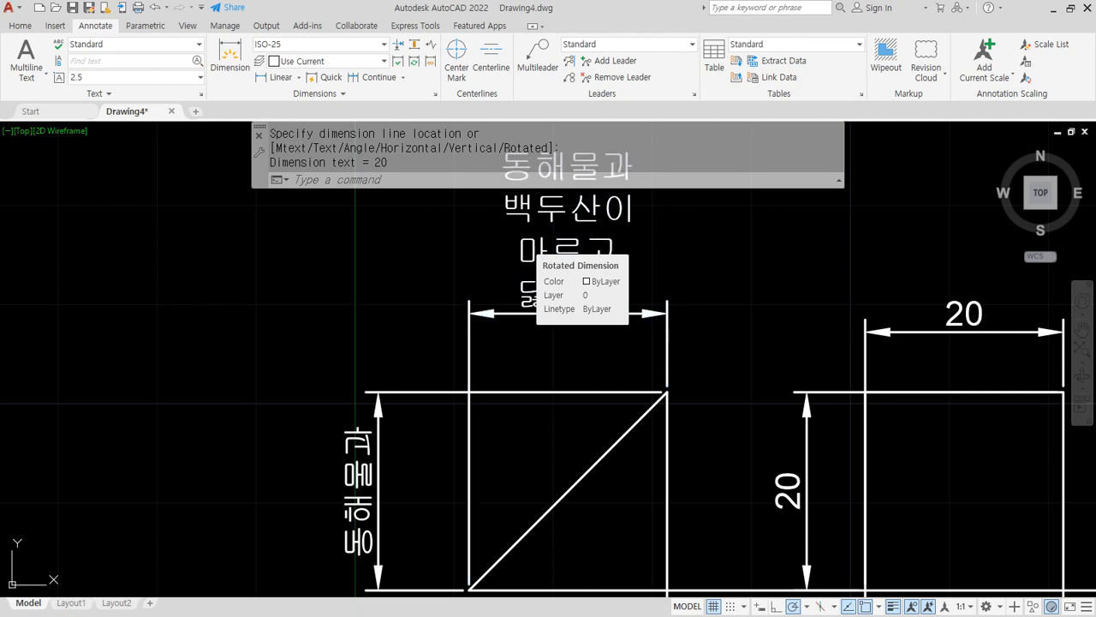
Open the properties of the triangle's horizontal dimension and examine its text override value
double_click(571, 236)
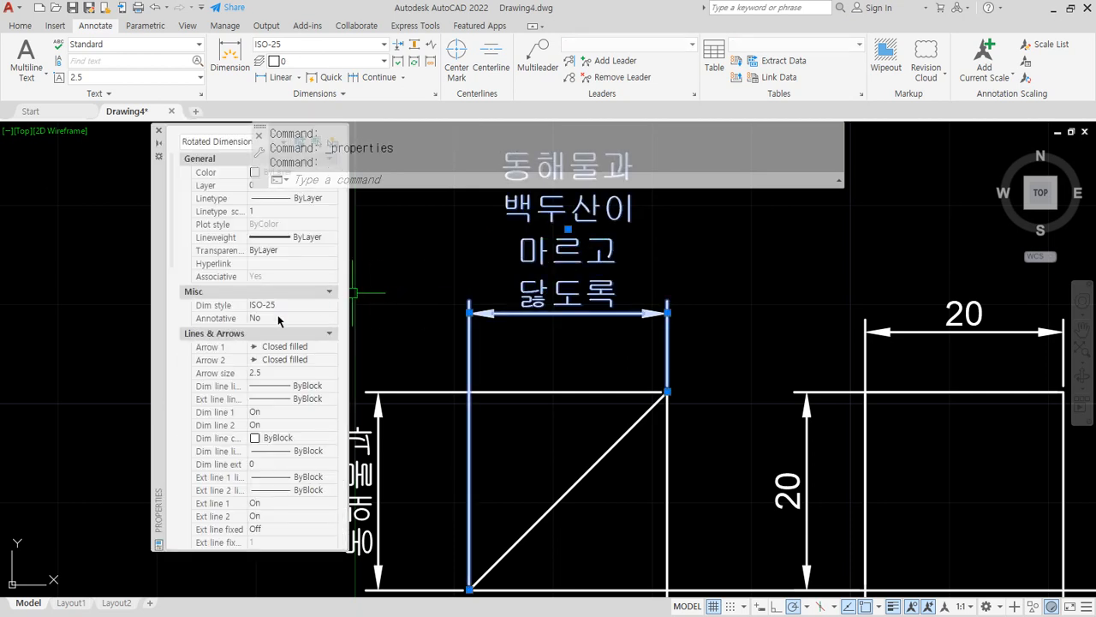
scroll(252, 398, down, 5)
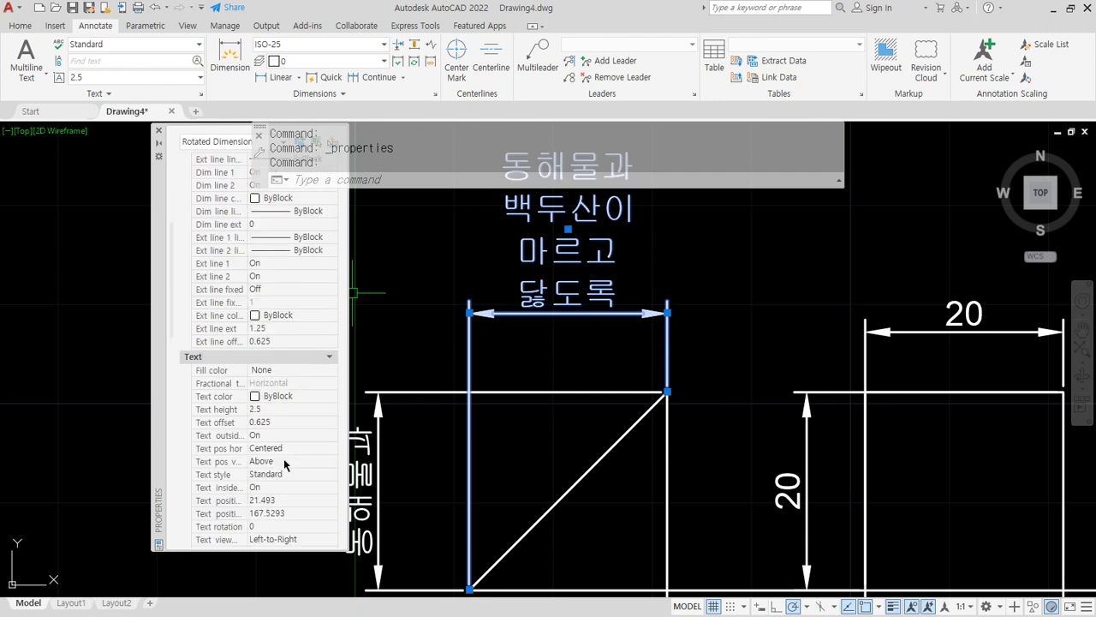
scroll(291, 463, down, 2)
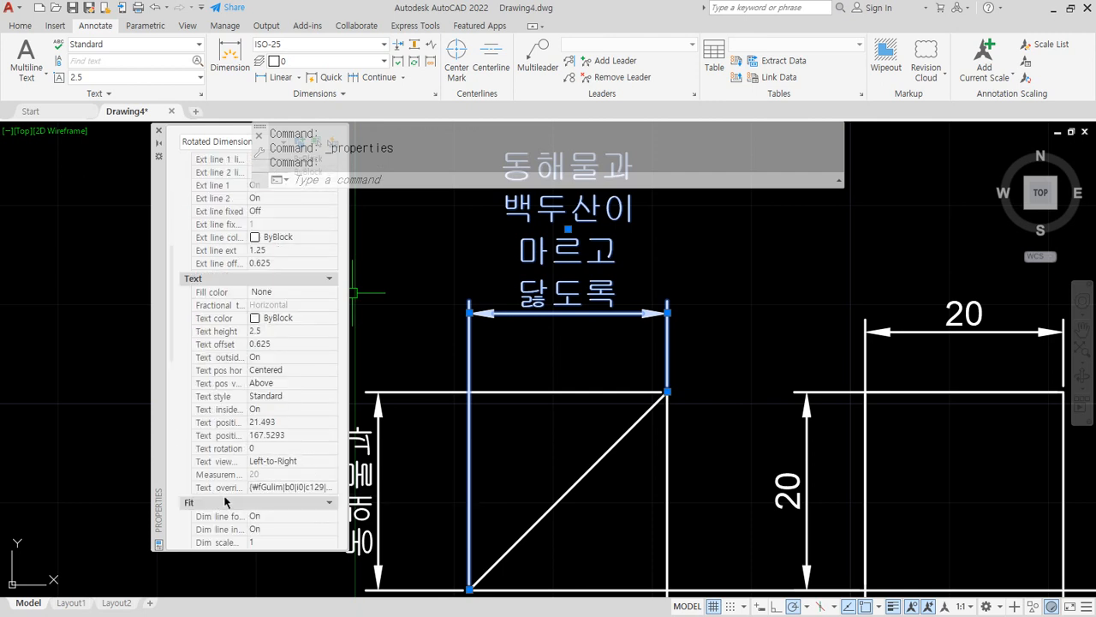
key(ctrl+2)
mouse_move(307, 496)
mouse_down()
mouse_move(308, 476)
mouse_move(294, 498)
mouse_up()
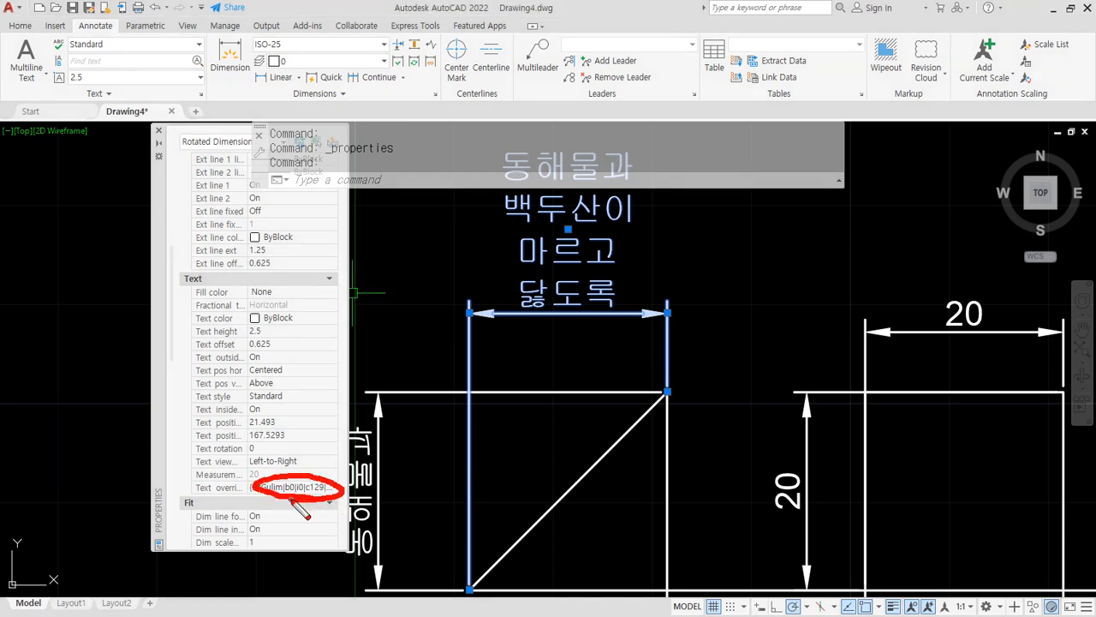
key(Escape)
key(Escape)
Check the text override in the vertical dimension's properties, and close the properties
click(361, 505)
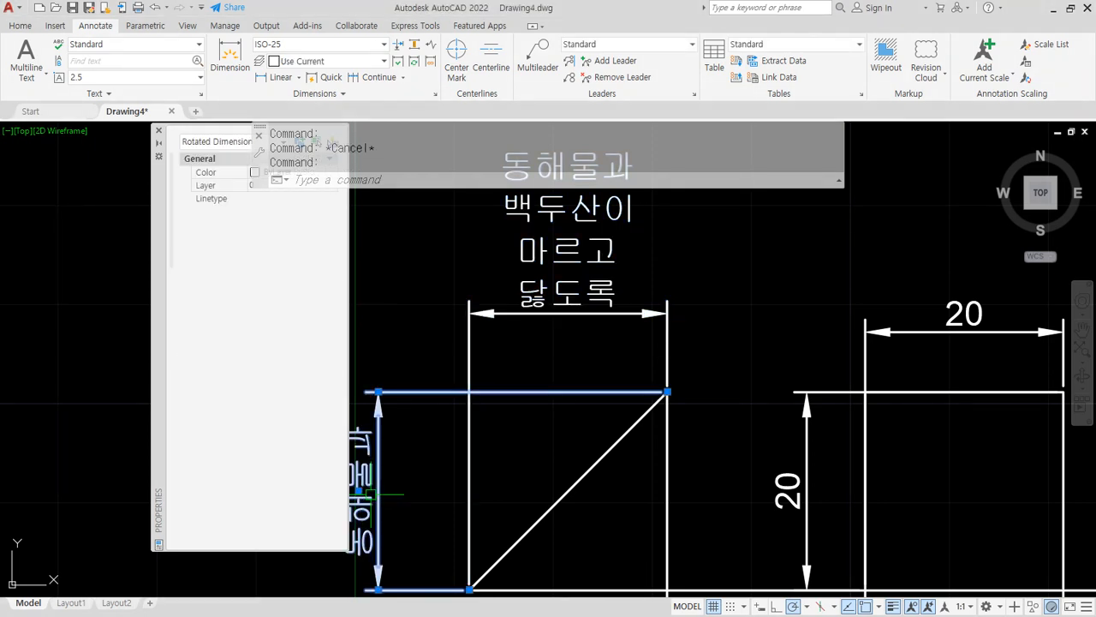
scroll(332, 509, down, 9)
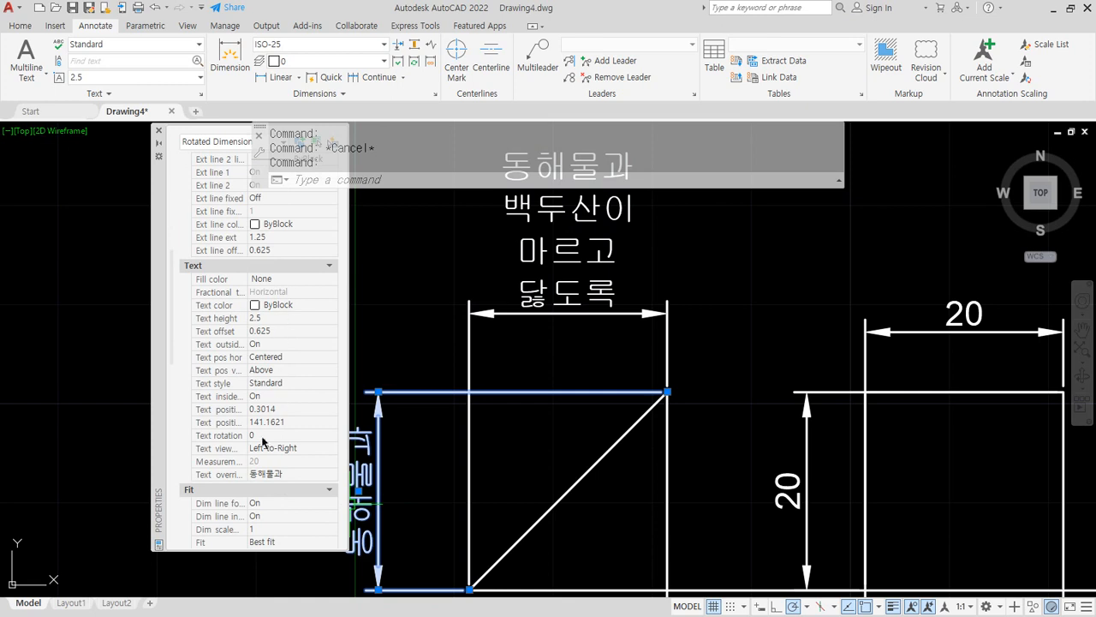
click(296, 475)
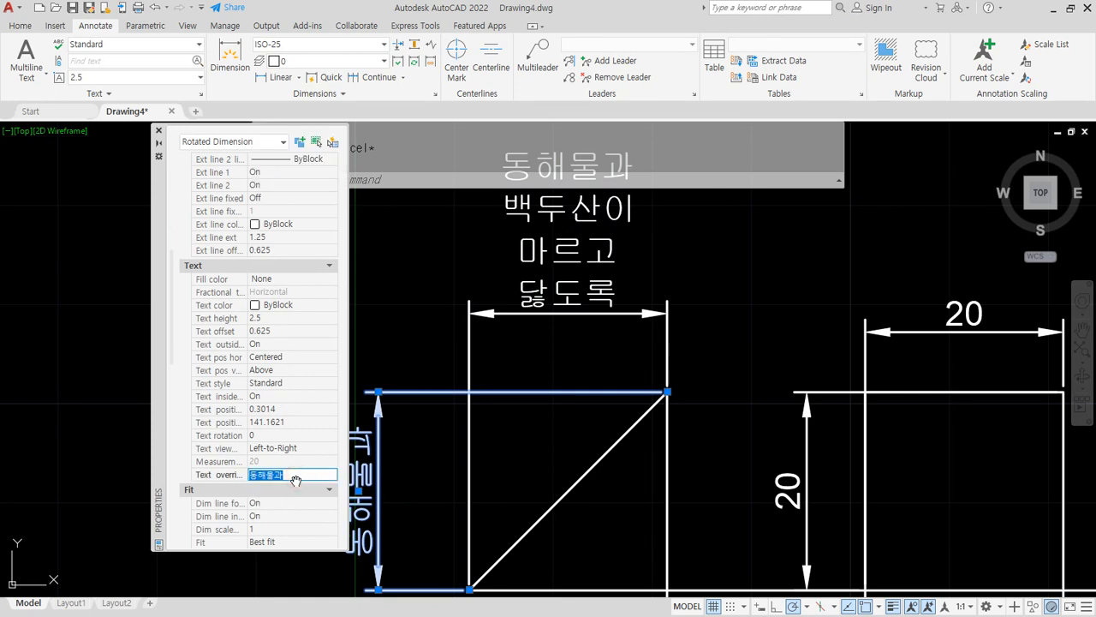
click(158, 132)
middle_drag(512, 392, 471, 434)
key(Escape)
Edit the horizontal dimension's text with TEXTEDIT, replacing the Korean override with the measured value 20
middle_drag(520, 369, 528, 387)
text(ED)
key(Return)
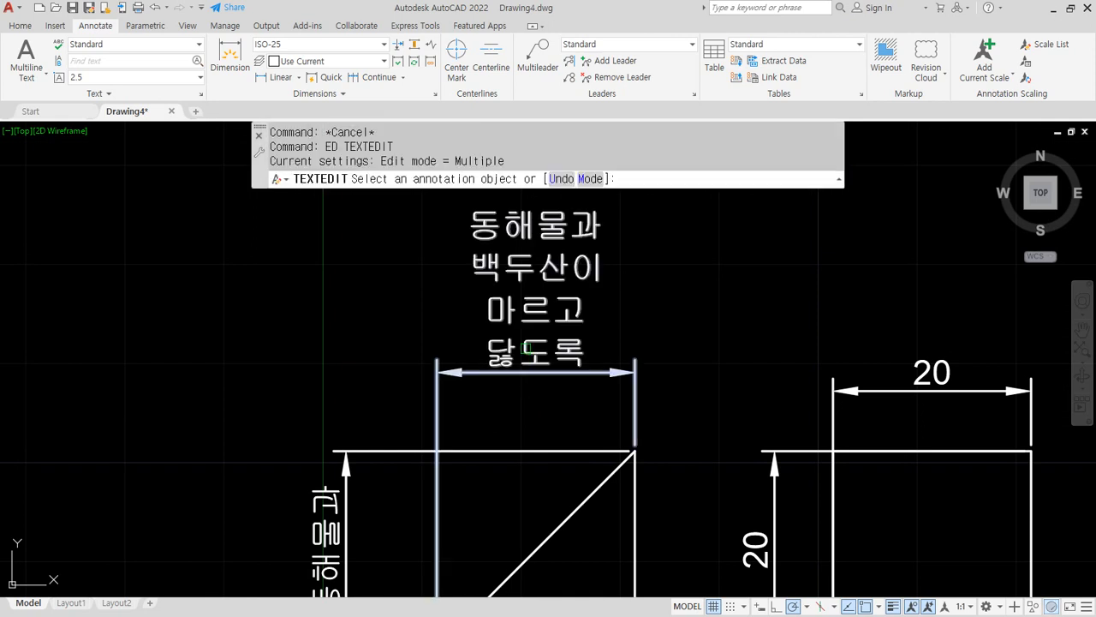
click(591, 346)
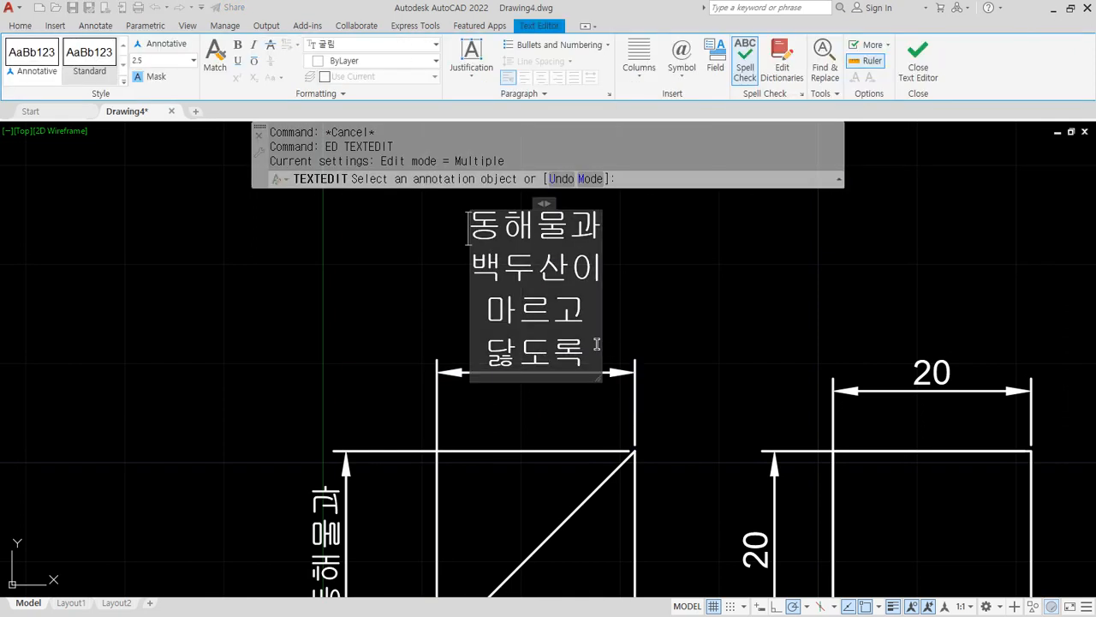
drag(597, 344, 461, 243)
key(Delete)
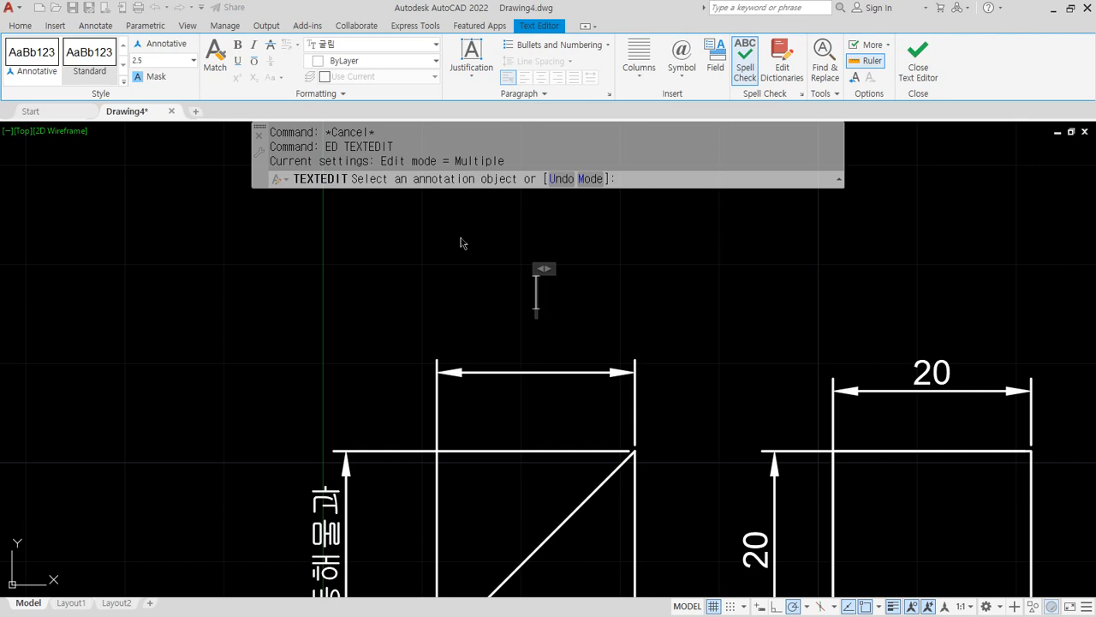
text(20)
key(ctrl+a)
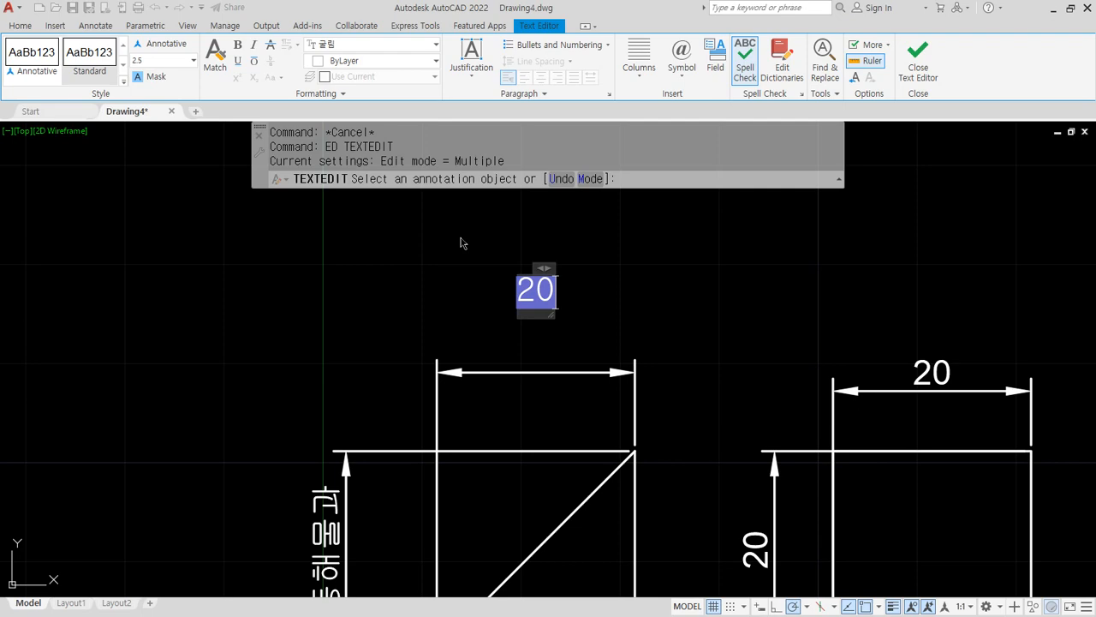
click(460, 238)
key(Escape)
Switch to Notepad, add "<>" after a blank line at the end of the notes, and return to AutoCAD
key(alt+Tab)
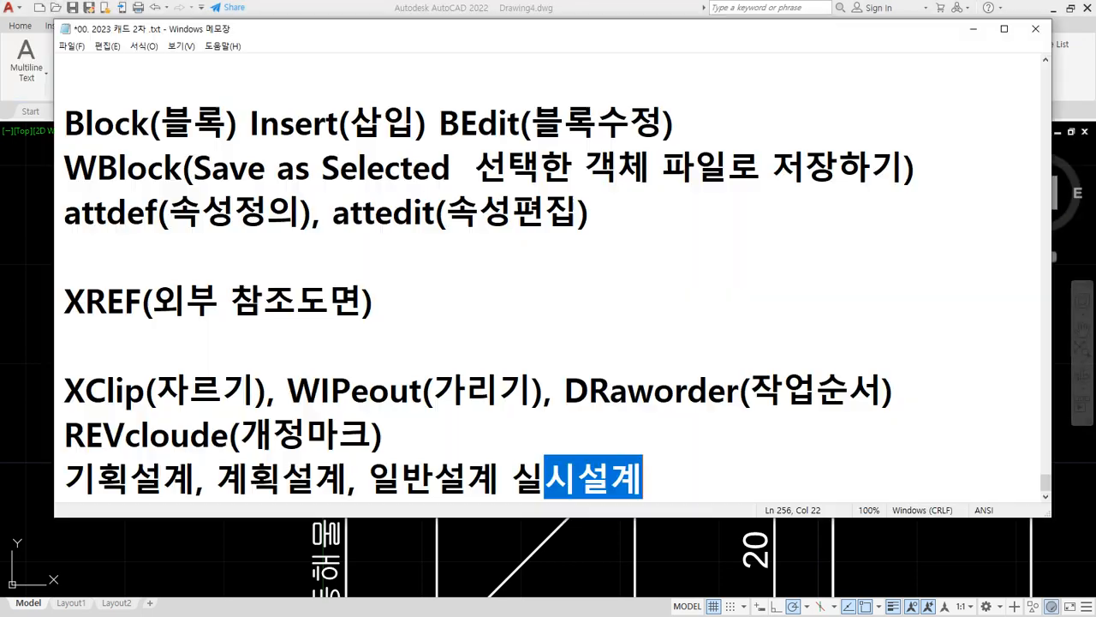
click(706, 470)
key(Return)
key(Return)
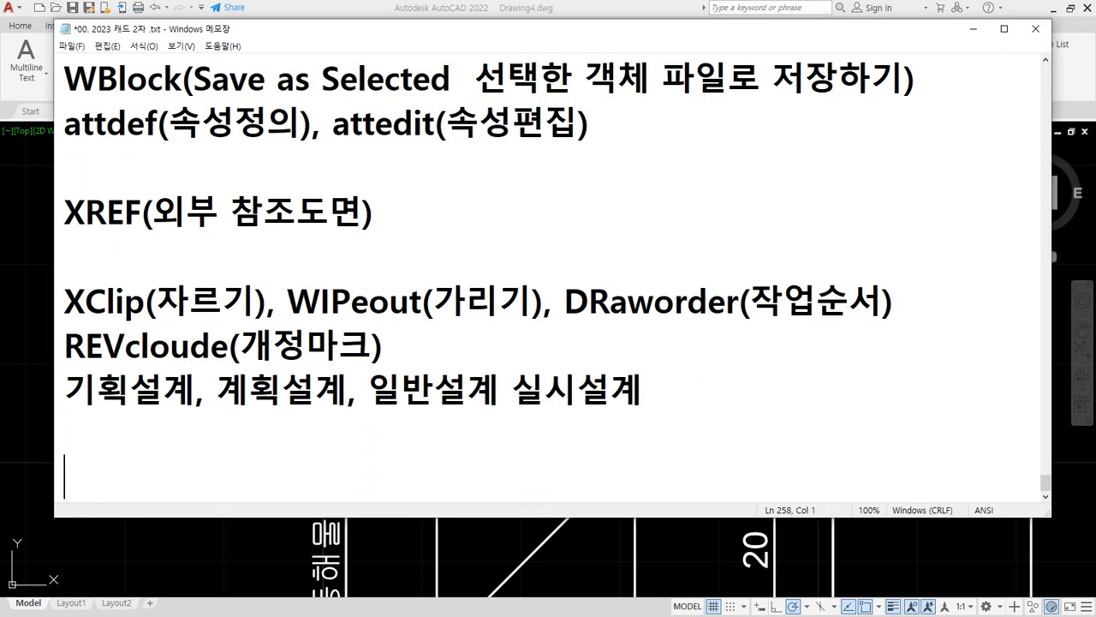
text(<>)
click(263, 553)
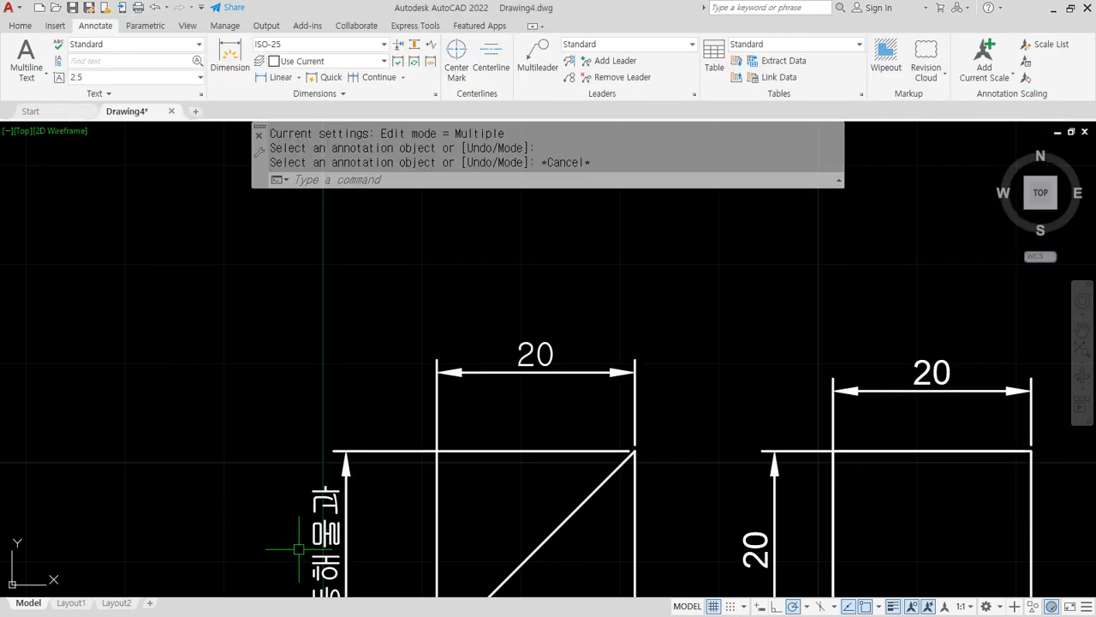
Replace the vertical dimension's Korean text with the measured value 20, and erase both dimensions around the triangle
middle_drag(299, 549, 356, 415)
double_click(389, 425)
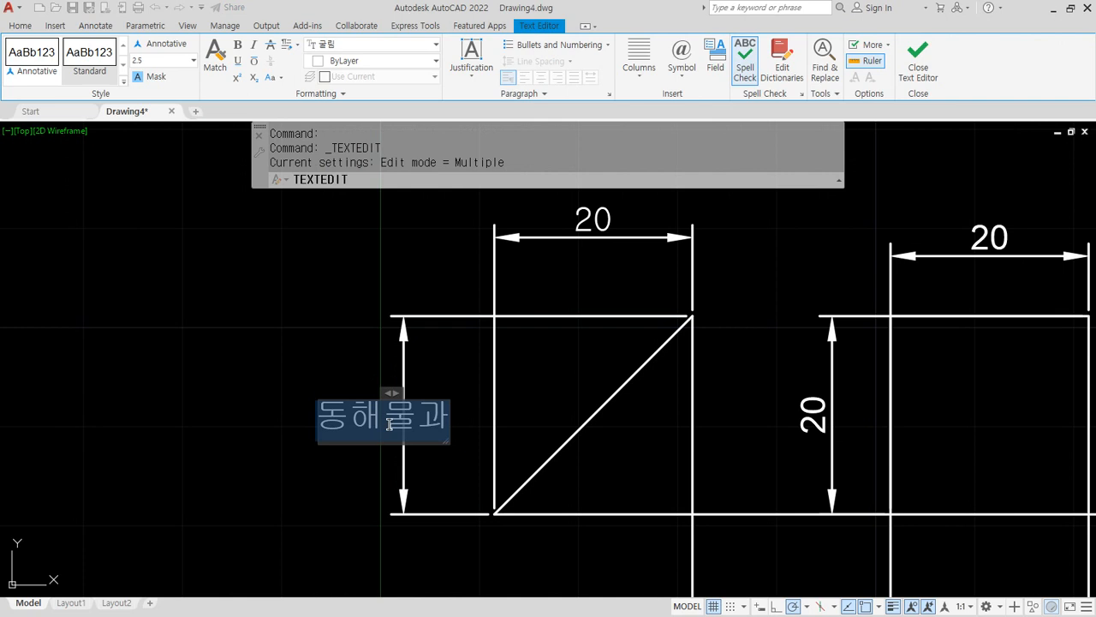
key(Delete)
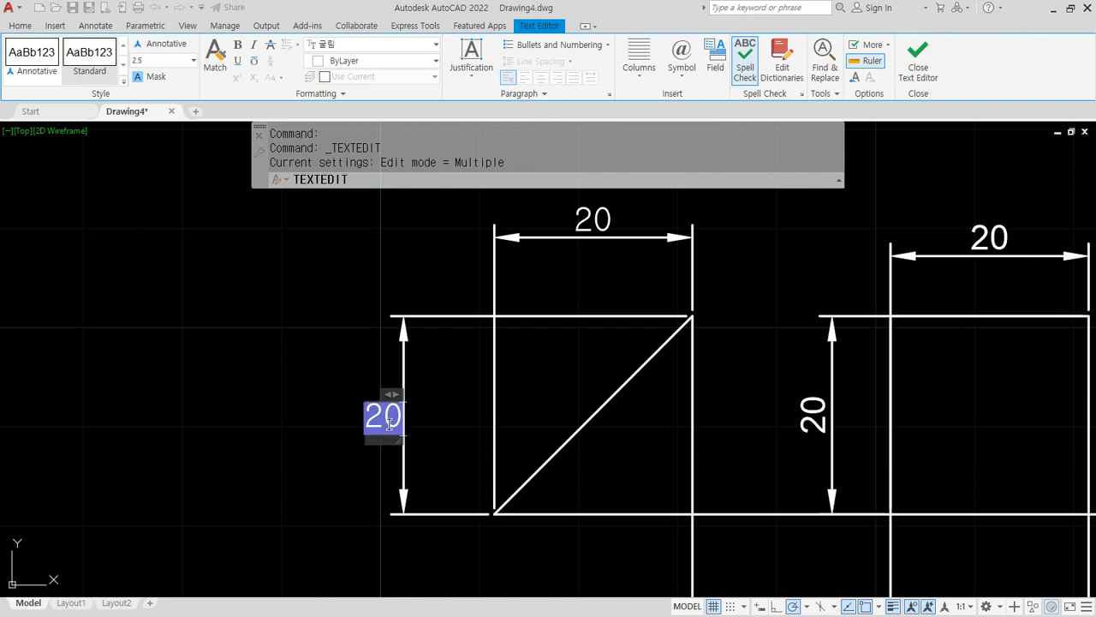
key(Escape)
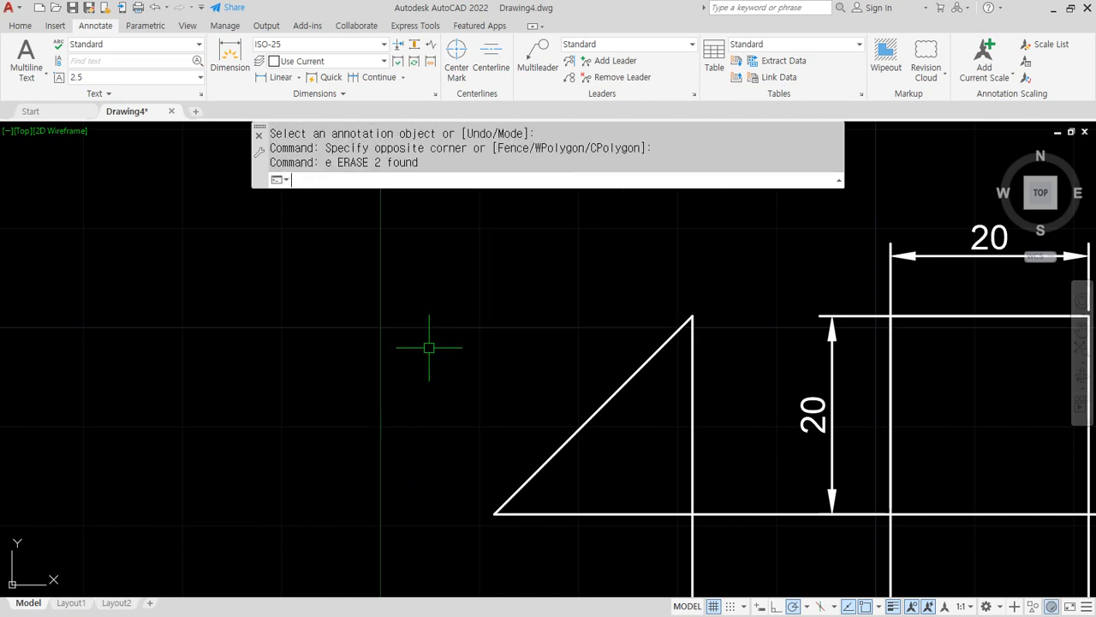
Start a linear dimension from the lower-left to the upper-right end of the triangle's diagonal
click(276, 77)
click(494, 514)
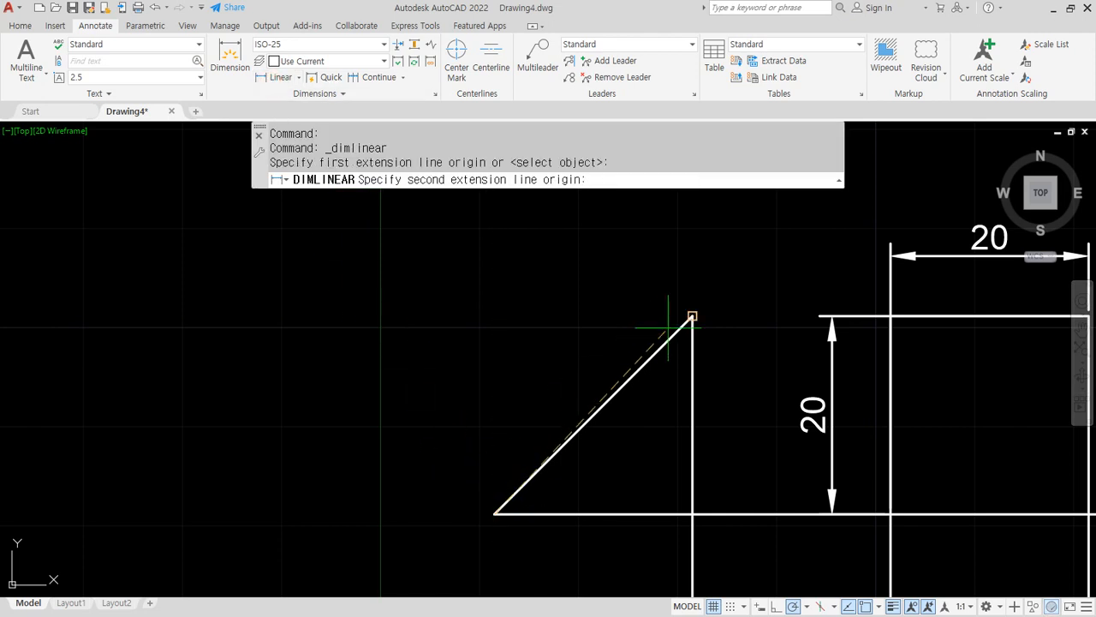
click(692, 316)
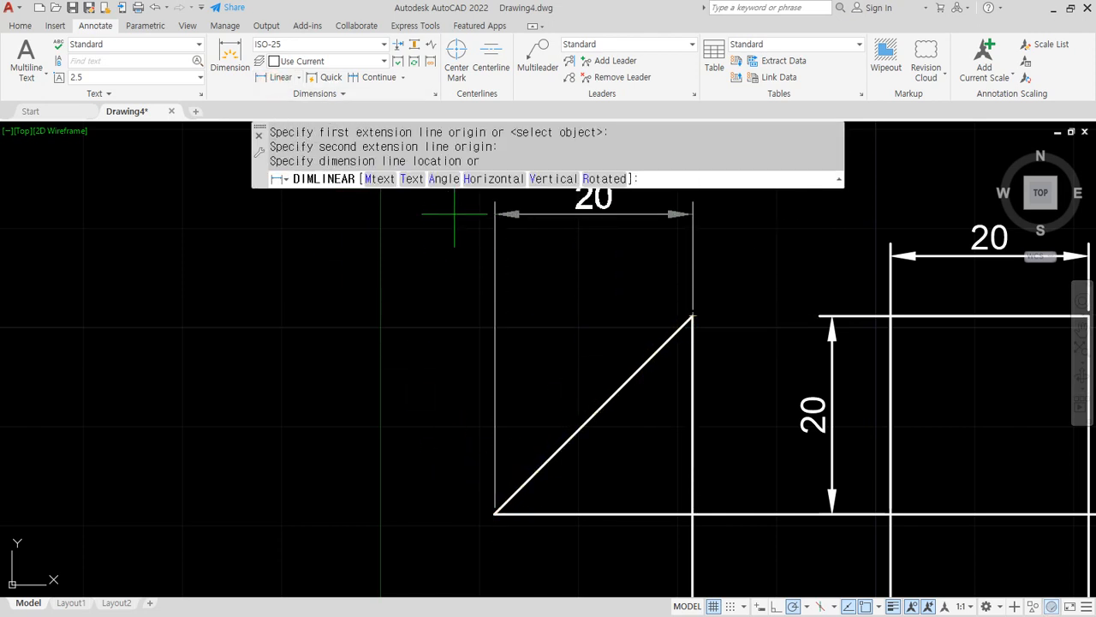
mouse_move(459, 197)
mouse_down()
mouse_move(432, 173)
mouse_move(453, 204)
mouse_up()
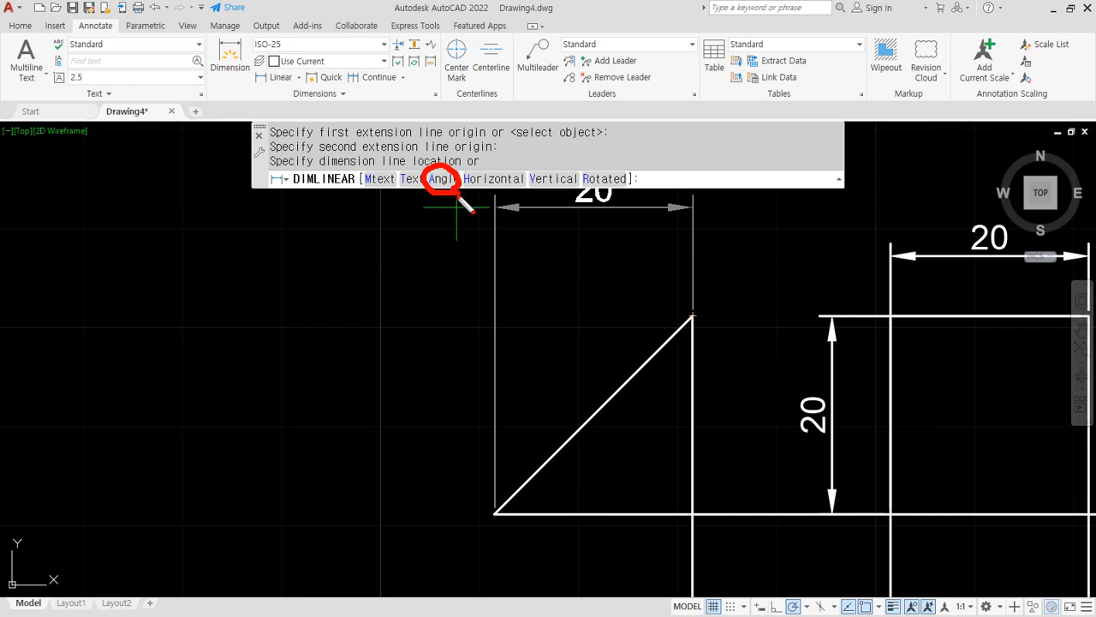
mouse_move(524, 272)
mouse_down()
mouse_move(568, 225)
mouse_move(591, 261)
mouse_up()
key(Escape)
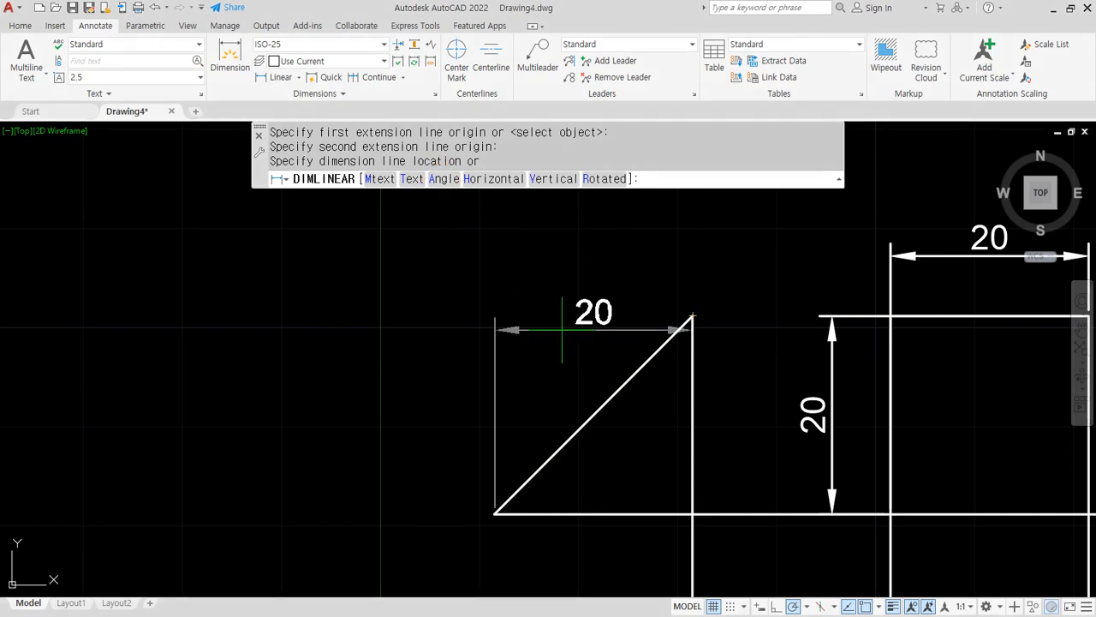
Set the dimension text angle to 45 degrees with the Angle option and place the horizontal dimension above the triangle
click(444, 178)
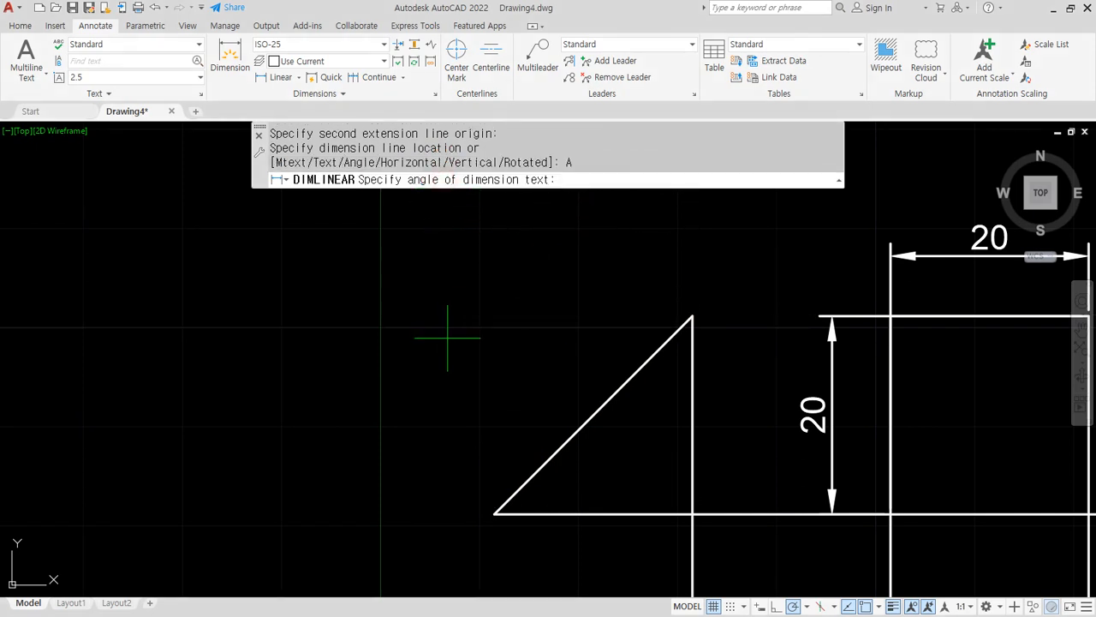
text(45)
key(Return)
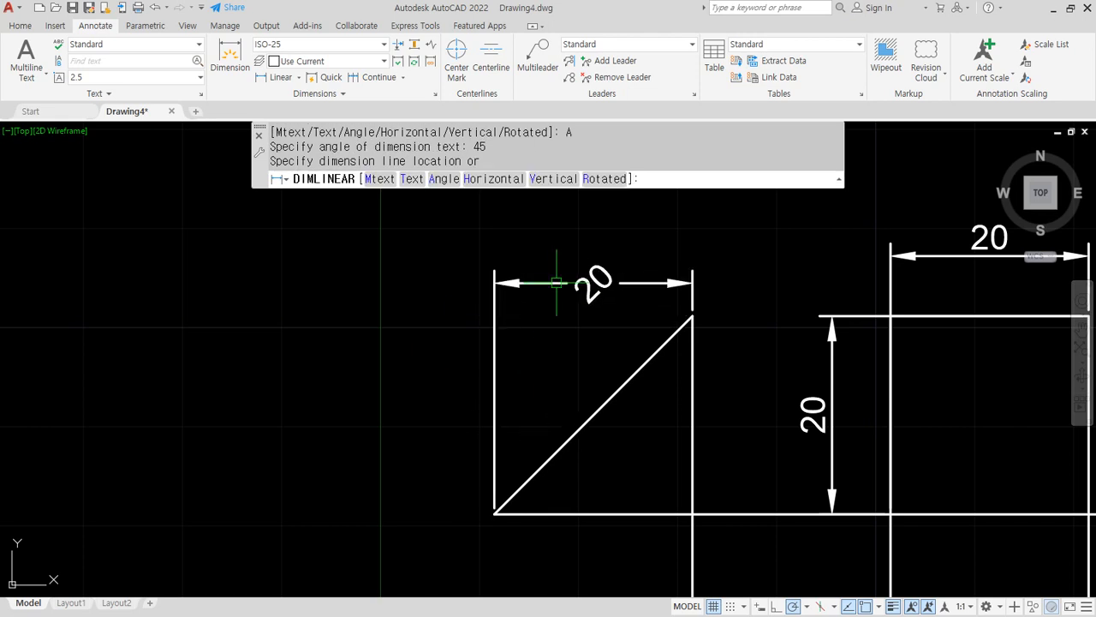
click(562, 278)
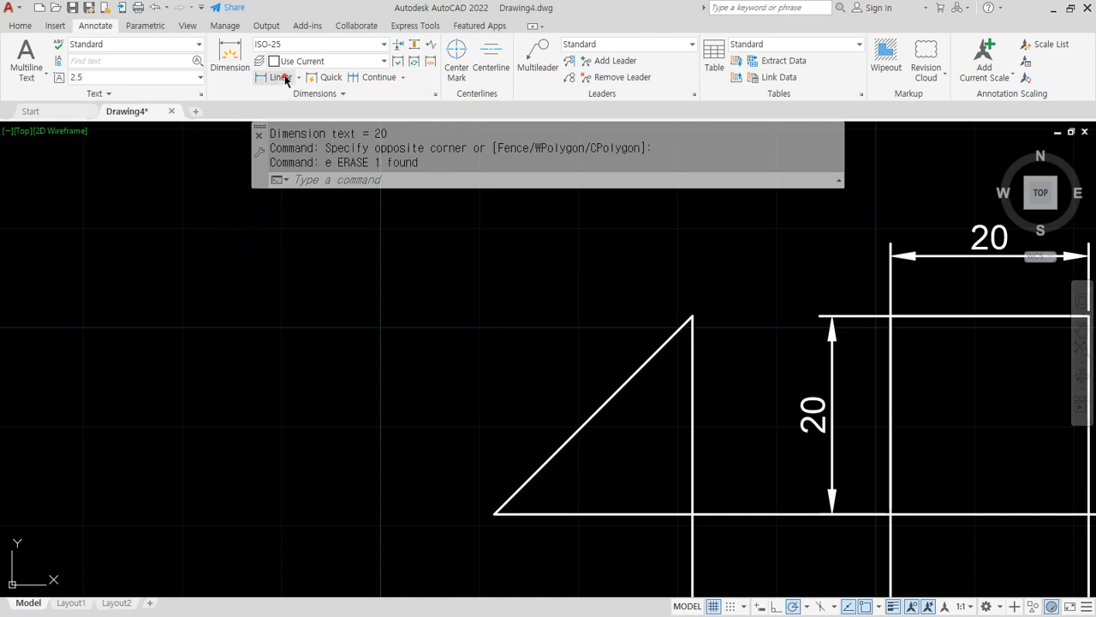
Add a linear dimension between the ends of the triangle's diagonal, forced horizontal with the Horizontal option and placed above the triangle
click(284, 78)
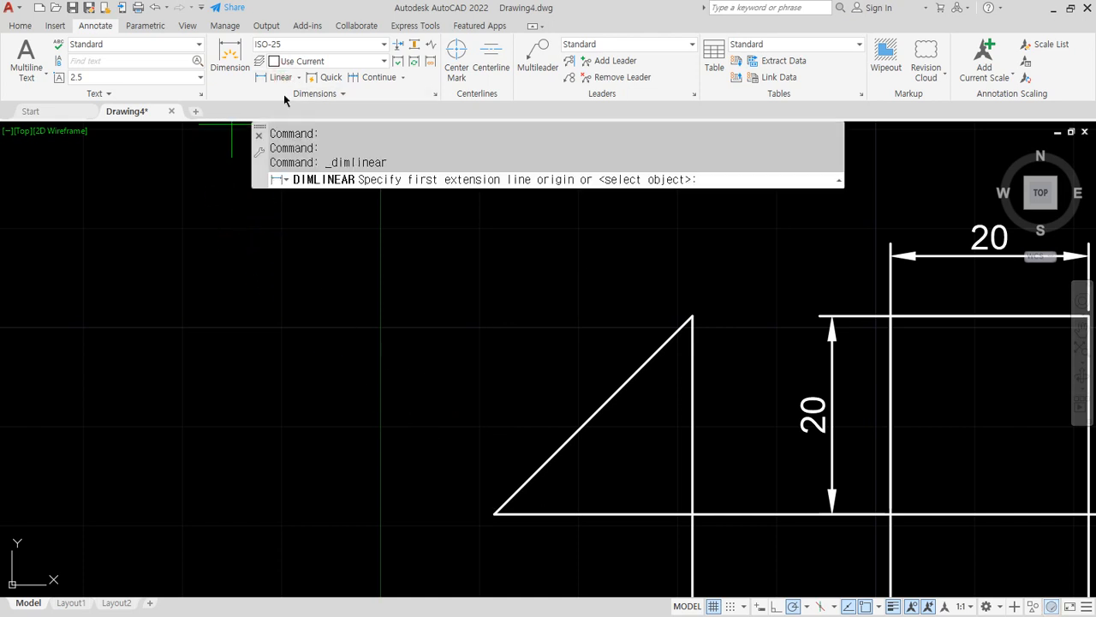
click(494, 514)
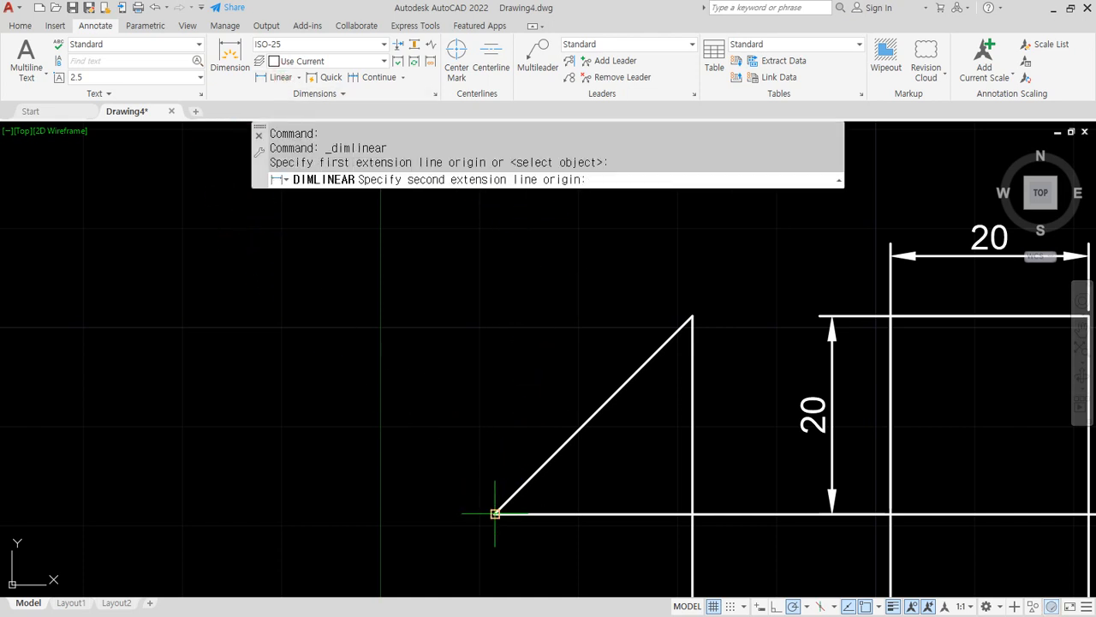
click(692, 316)
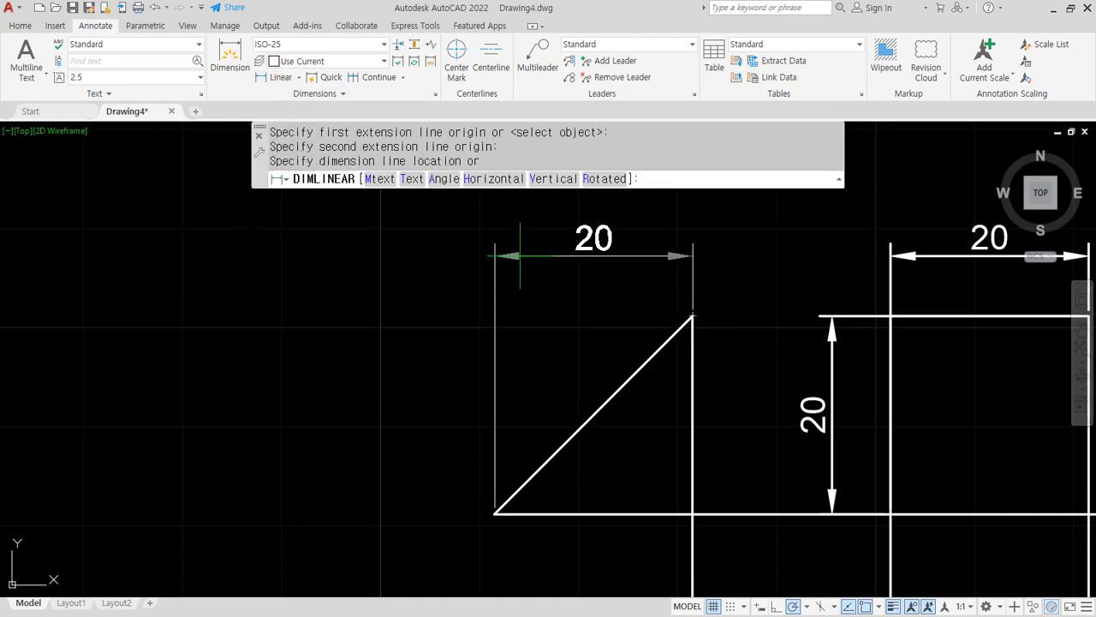
click(492, 179)
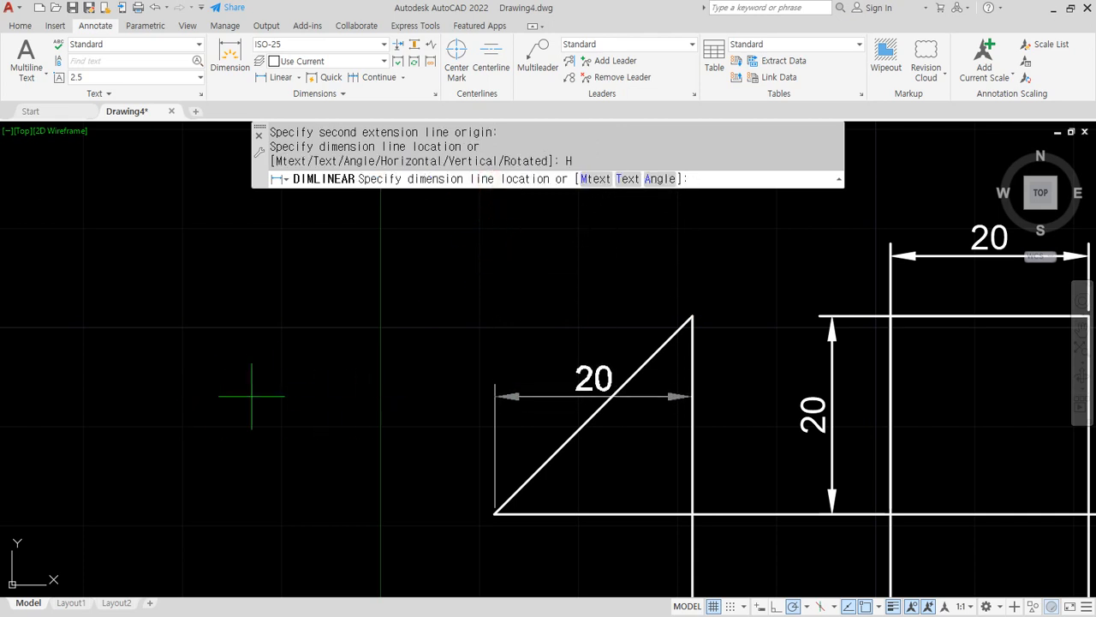
click(511, 267)
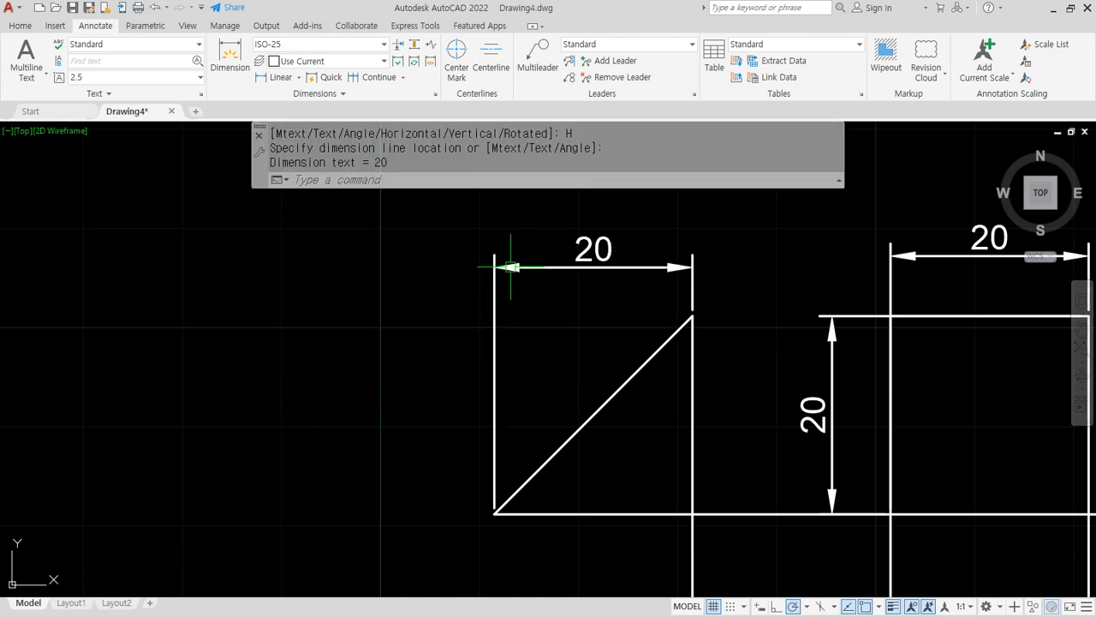
Start another linear dimension from the lower-left to the upper-right end of the triangle's diagonal
key(Return)
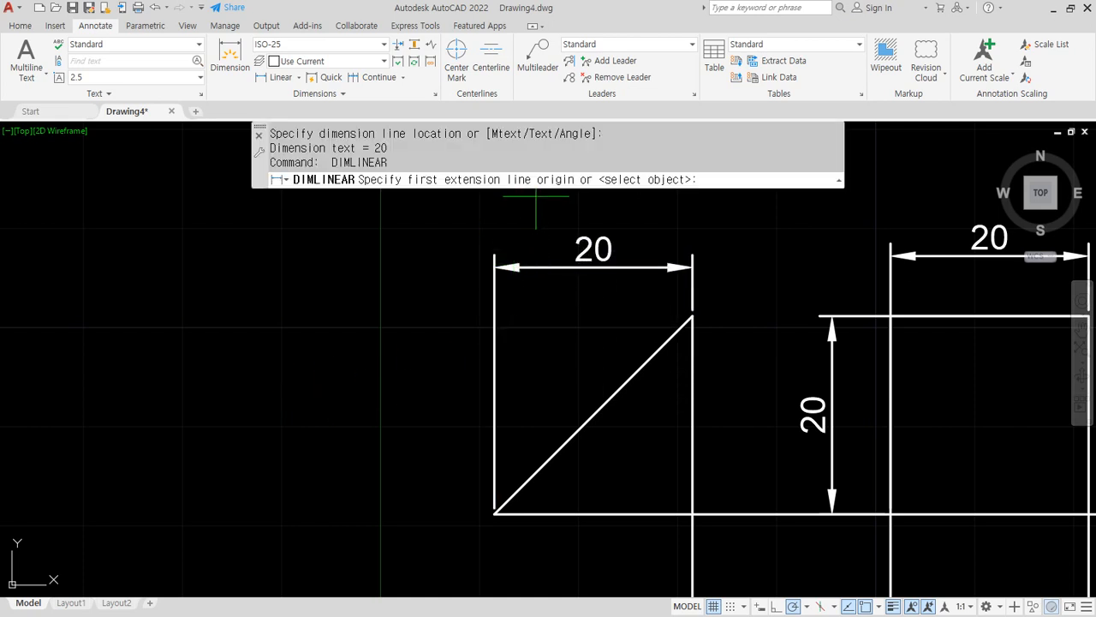
click(495, 512)
click(692, 315)
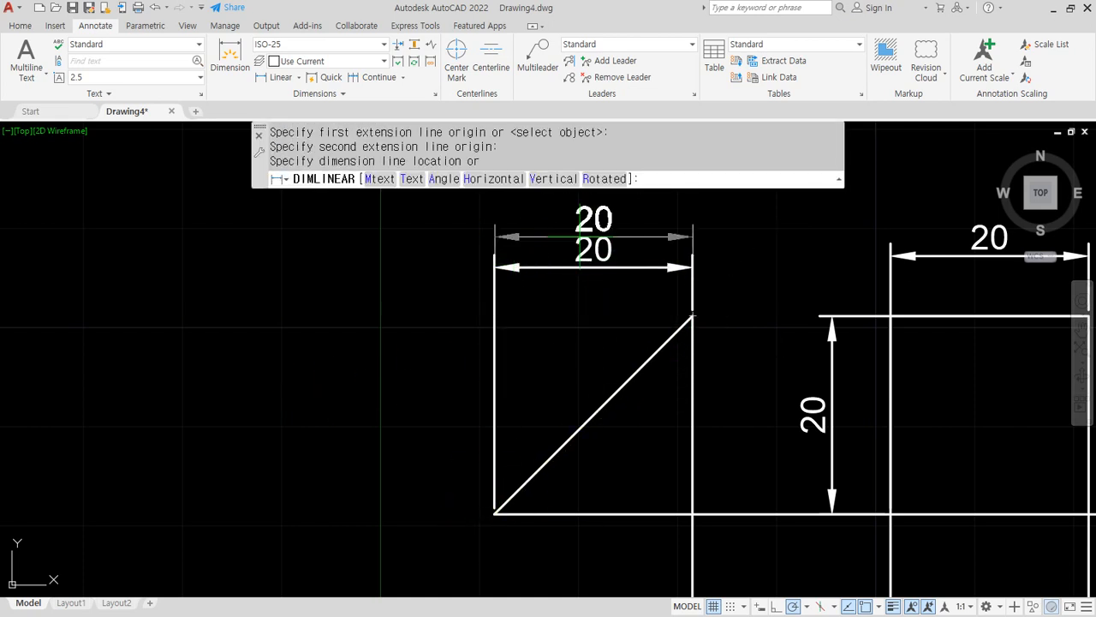
Place a vertical linear dimension between the sloped edge's endpoints, outside the triangle
click(553, 179)
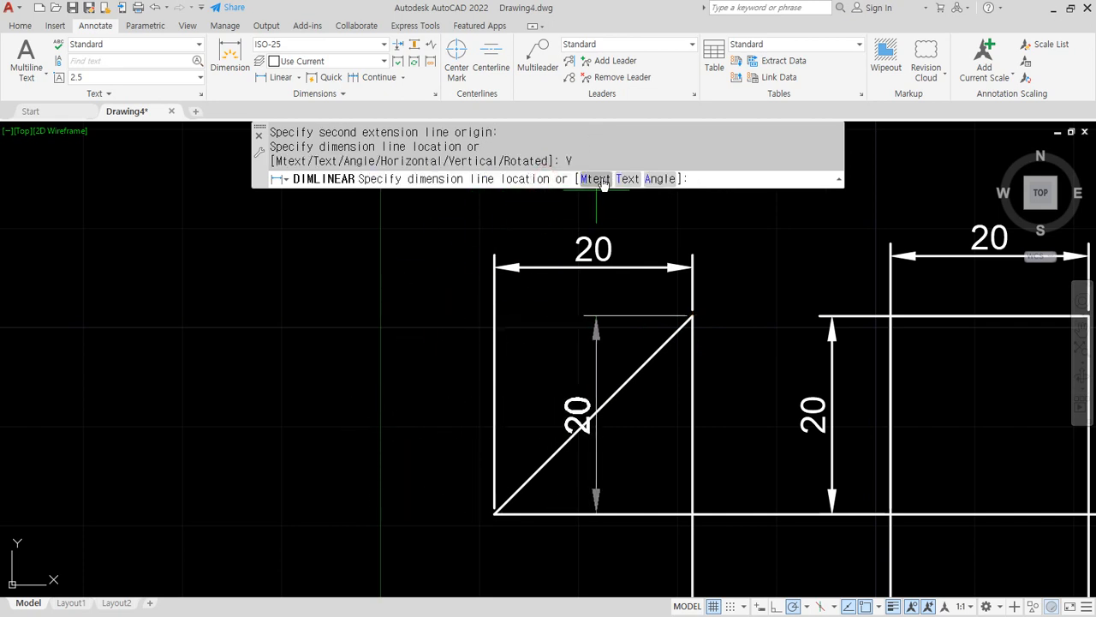
click(385, 355)
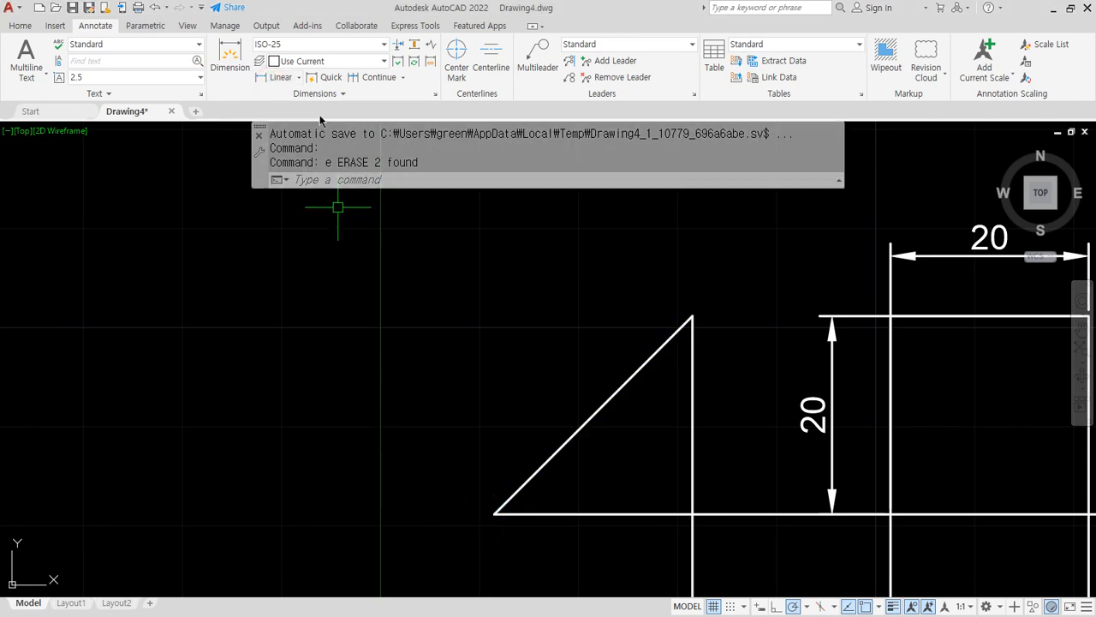
Dimension the triangle's sloped edge with a linear dimension rotated to 45 degrees
click(281, 78)
click(495, 513)
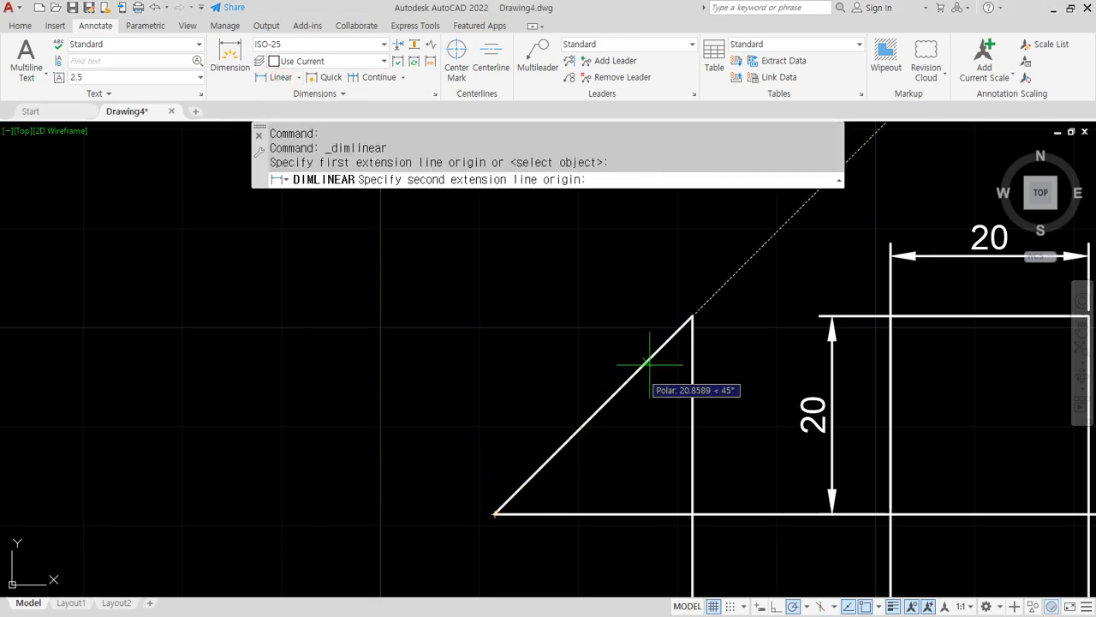
click(692, 316)
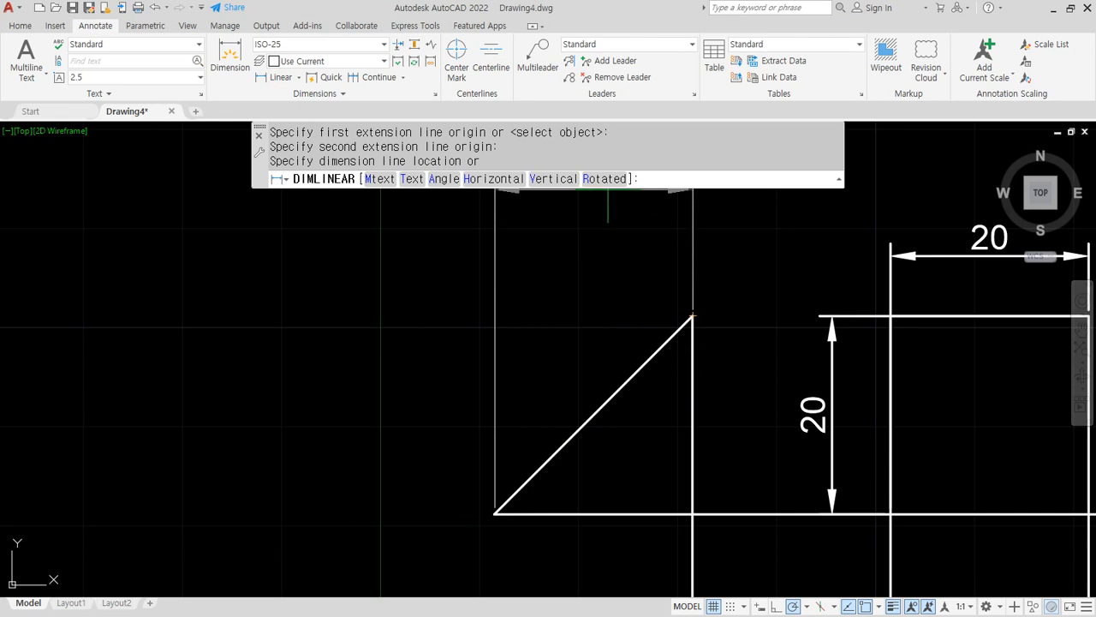
click(605, 179)
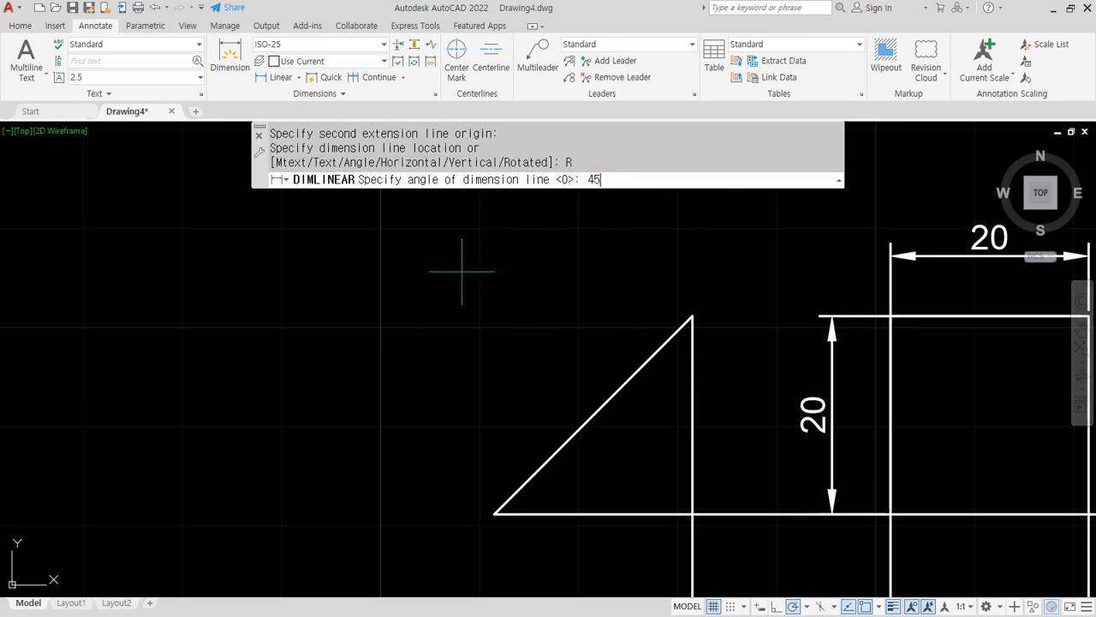
text(45)
key(Return)
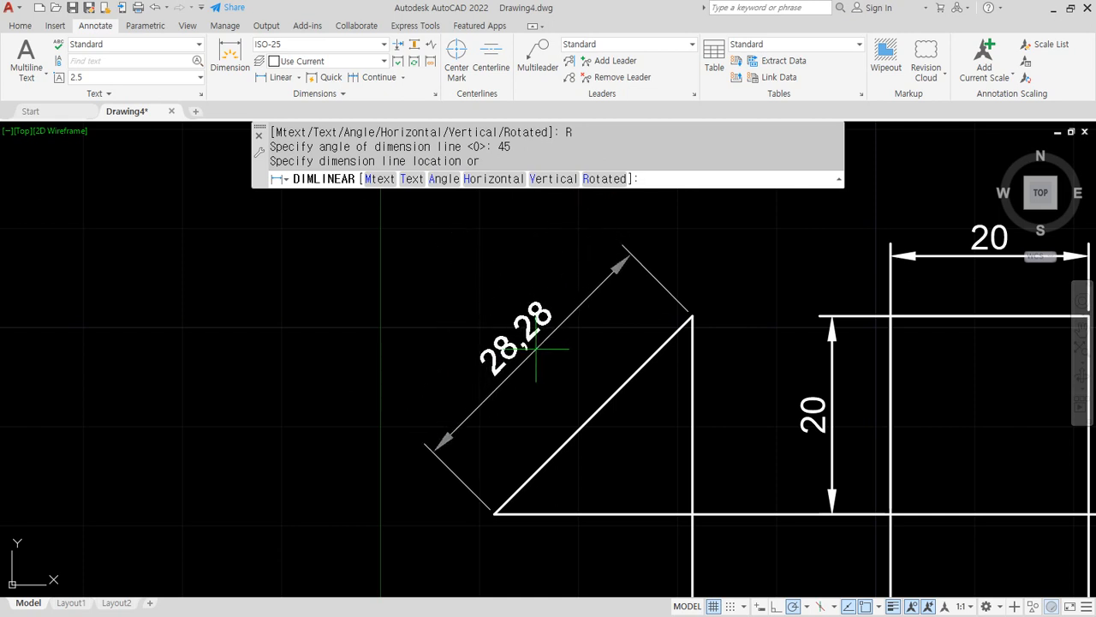
click(582, 372)
drag(692, 317, 493, 512)
mouse_move(613, 399)
mouse_down()
mouse_move(684, 332)
mouse_move(527, 493)
mouse_move(655, 347)
mouse_move(630, 371)
mouse_up()
mouse_move(625, 251)
mouse_down()
mouse_move(554, 348)
mouse_move(444, 455)
mouse_up()
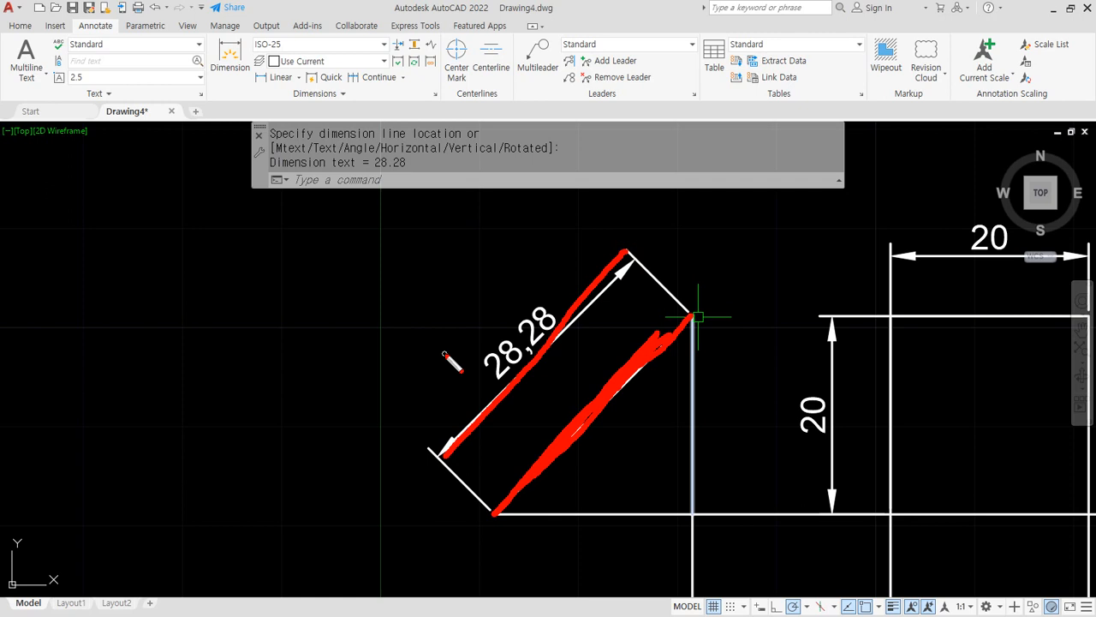
mouse_move(557, 524)
mouse_down()
mouse_move(359, 353)
mouse_move(708, 465)
mouse_move(360, 495)
mouse_up()
key(Escape)
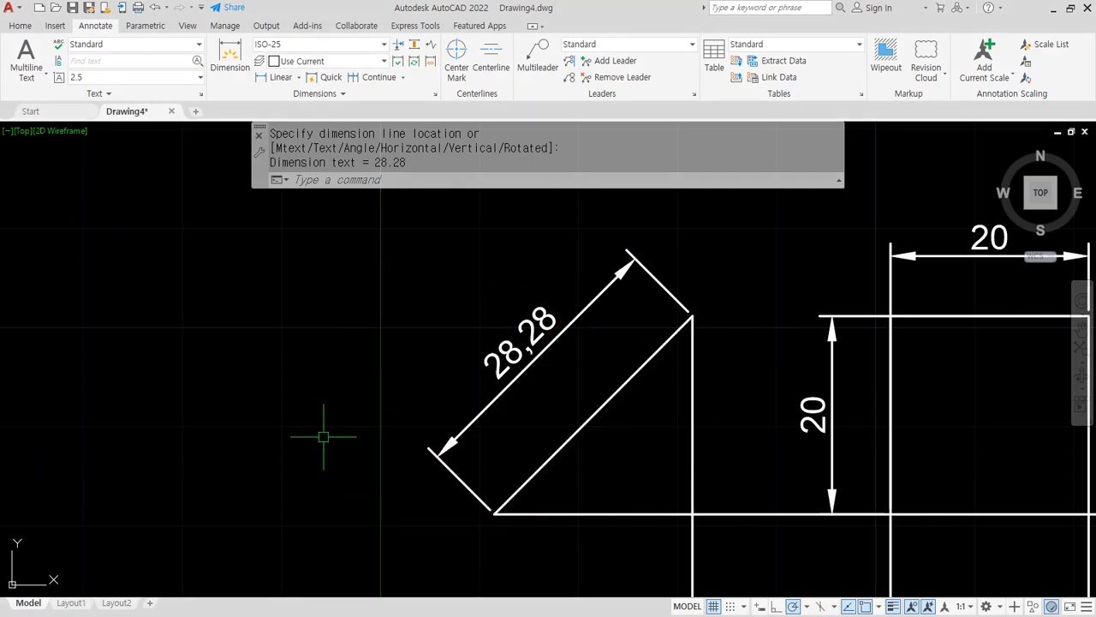
Erase the rotated dimension from the triangle's sloped edge
click(606, 336)
click(489, 311)
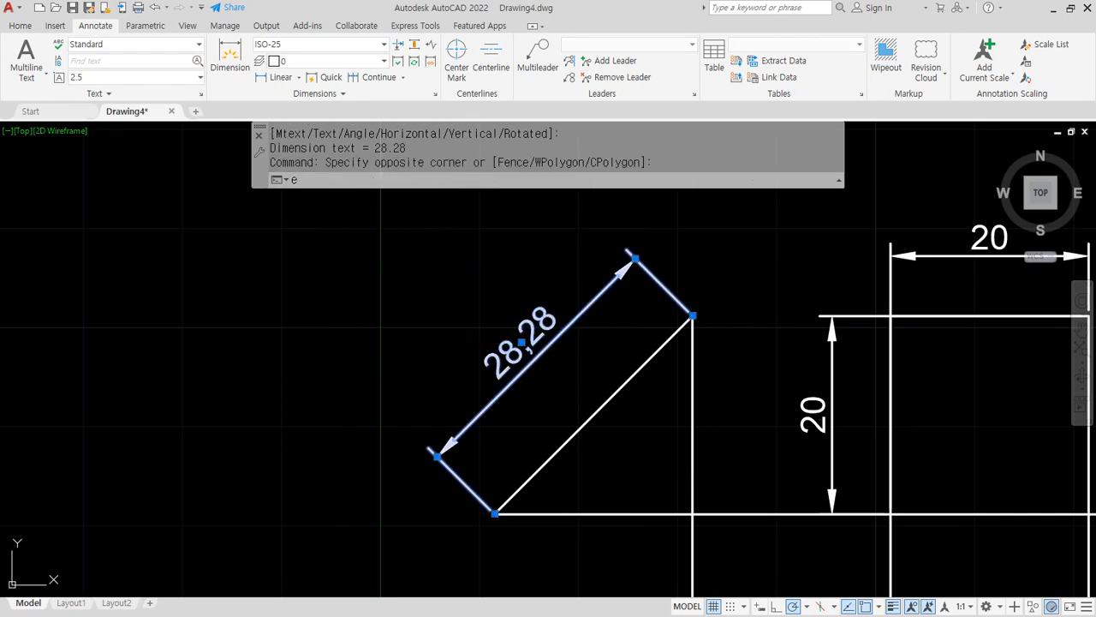
text(e)
key(Return)
Add an aligned dimension to the triangle's sloped edge, placed outside the triangle and parallel to the edge
click(299, 78)
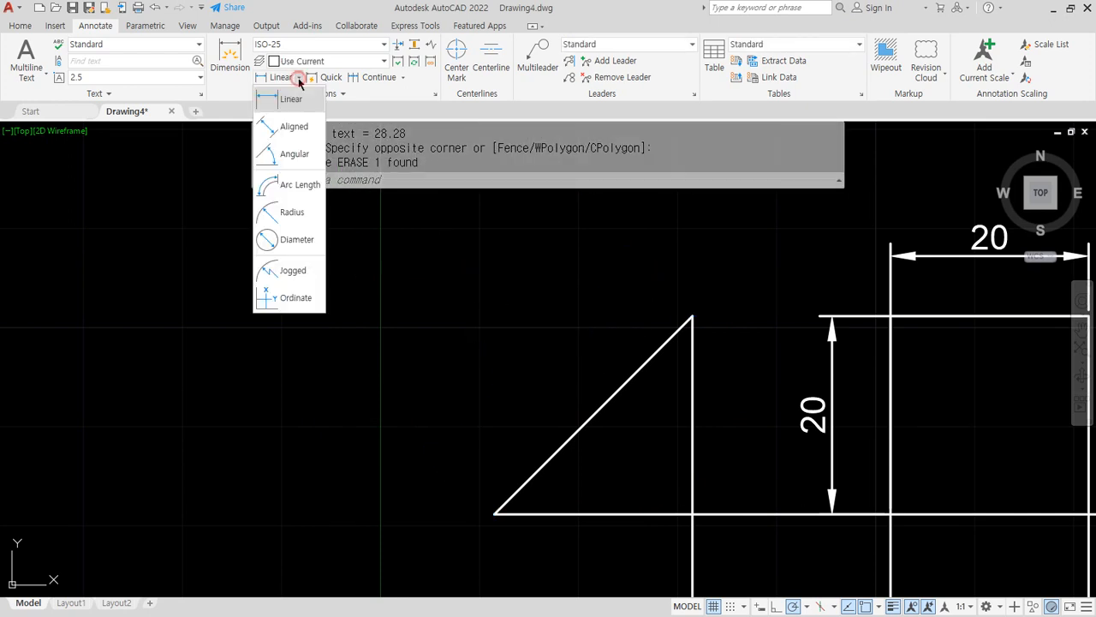
click(295, 126)
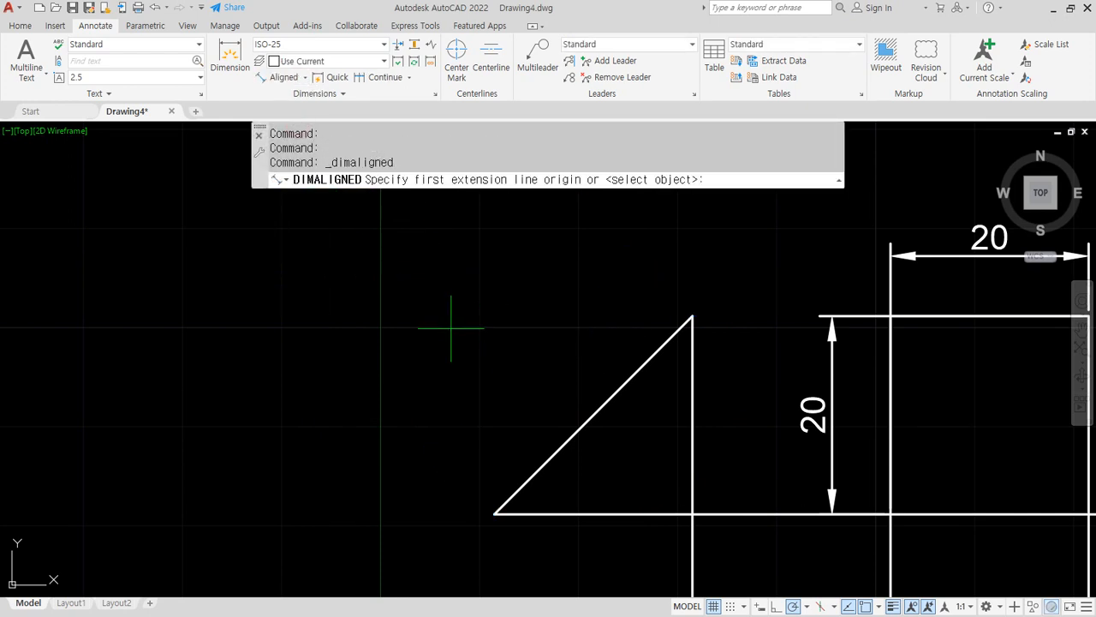
click(495, 514)
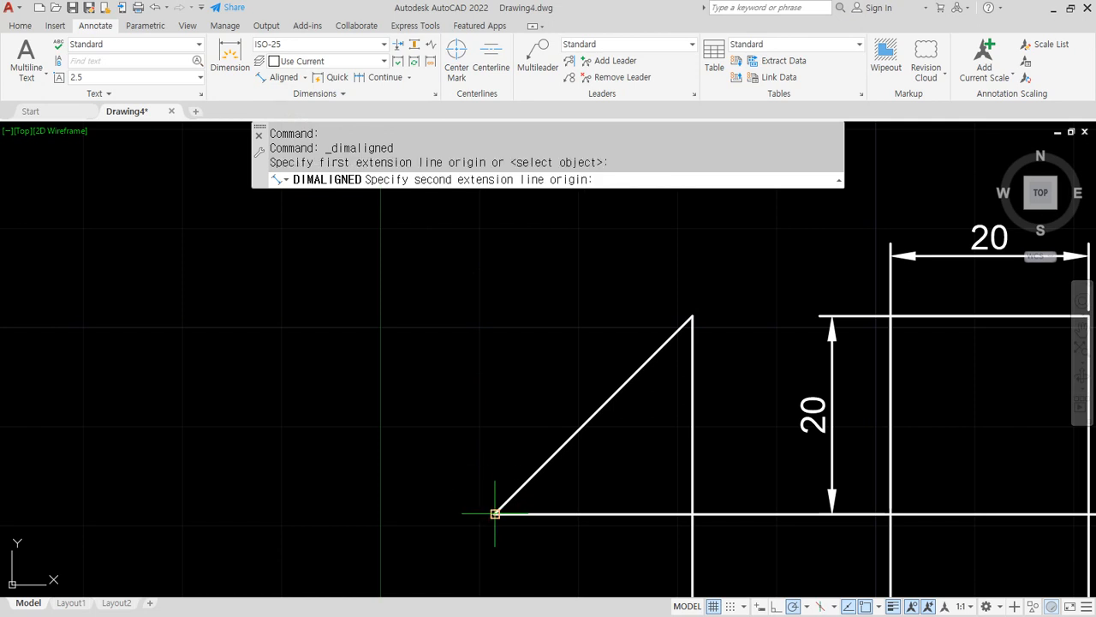
click(692, 316)
click(574, 323)
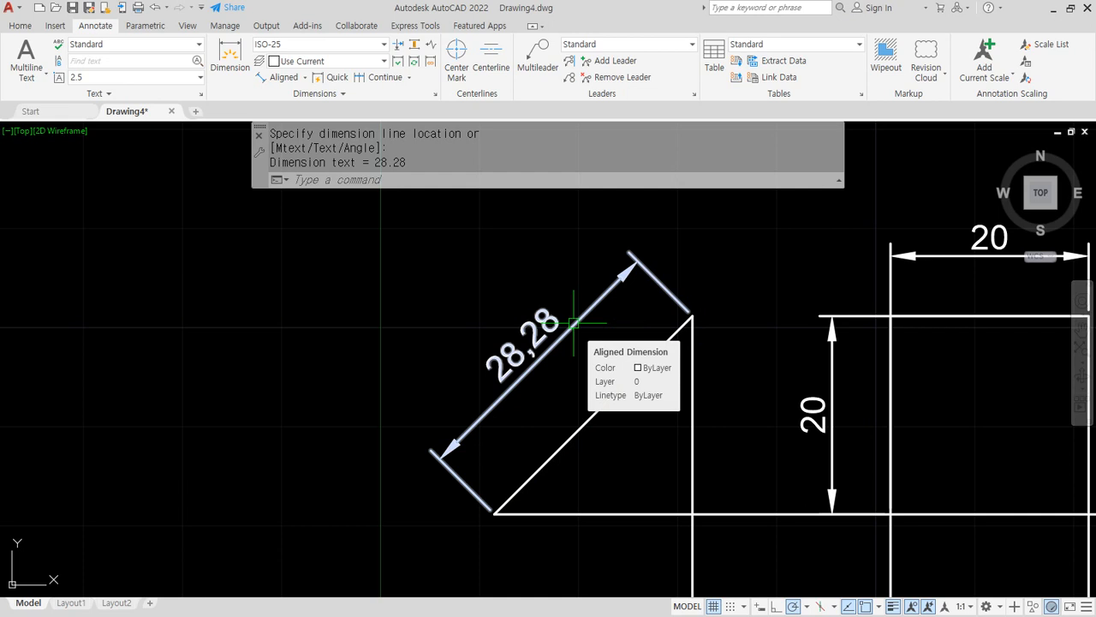
key(Return)
click(494, 514)
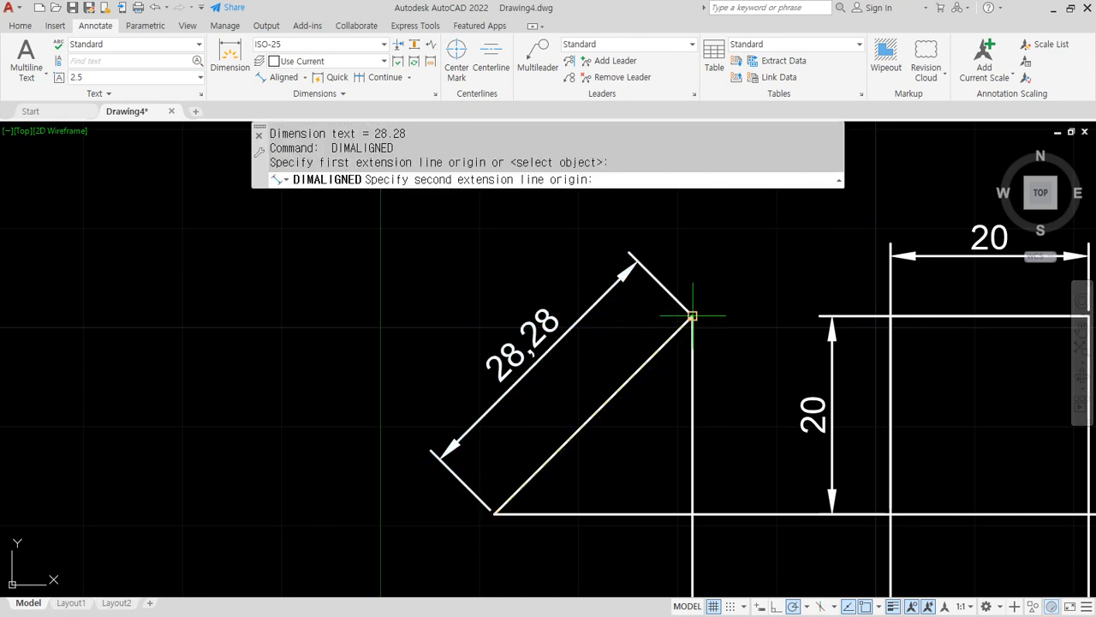
click(693, 315)
key(Escape)
Add an aligned dimension above the top edge of the rightmost square
middle_drag(807, 311, 445, 290)
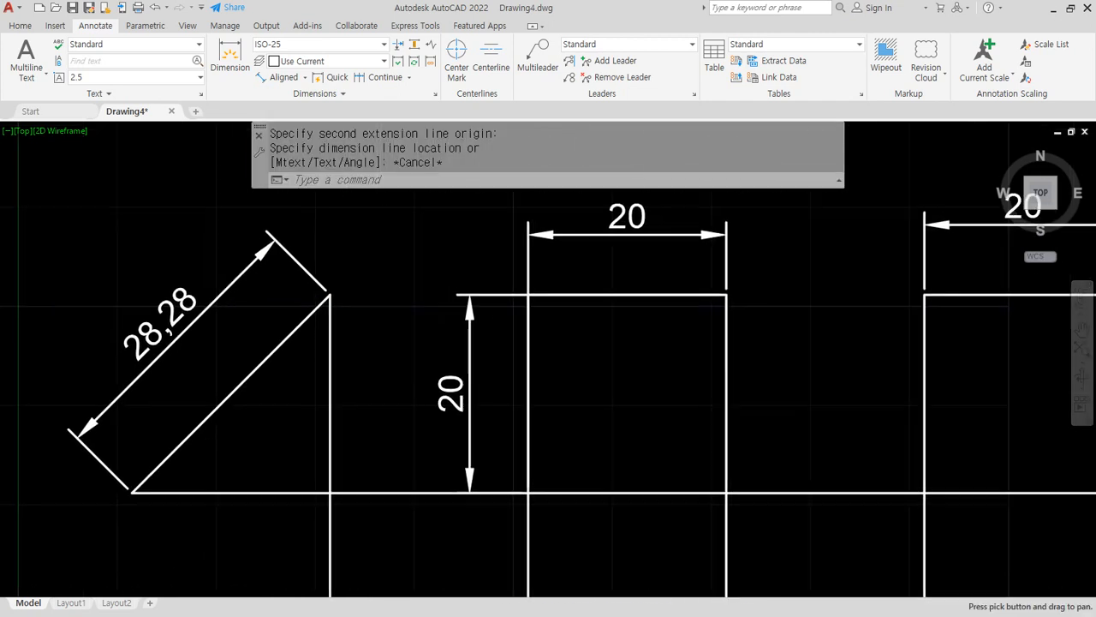
scroll(505, 304, down, 4)
middle_drag(900, 313, 355, 340)
scroll(355, 340, up, 4)
middle_drag(656, 333, 525, 369)
key(Return)
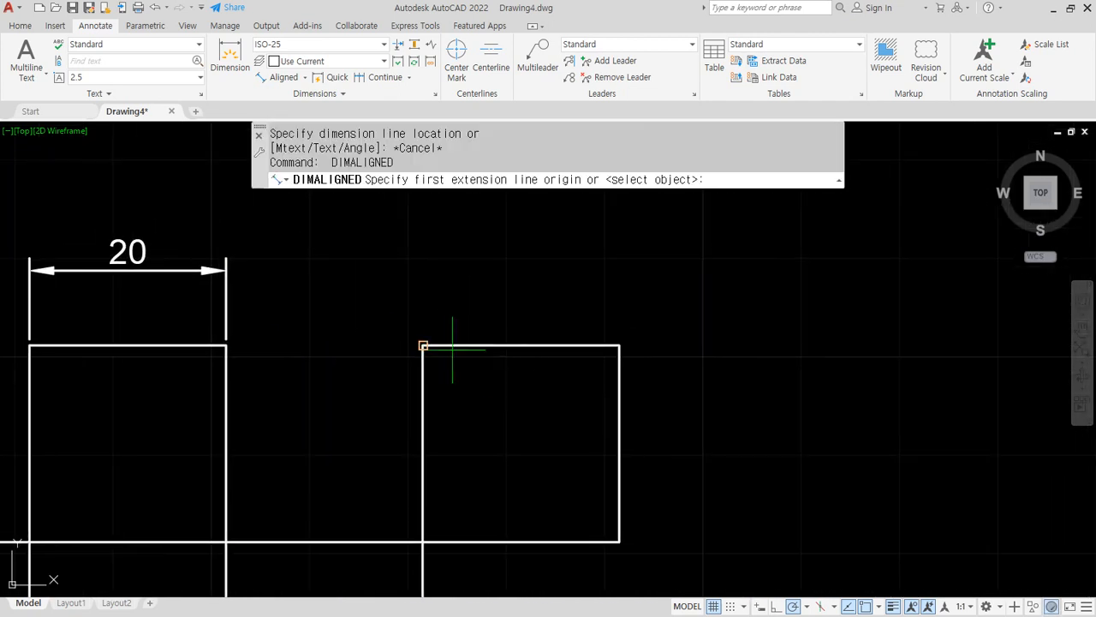
click(426, 346)
click(619, 346)
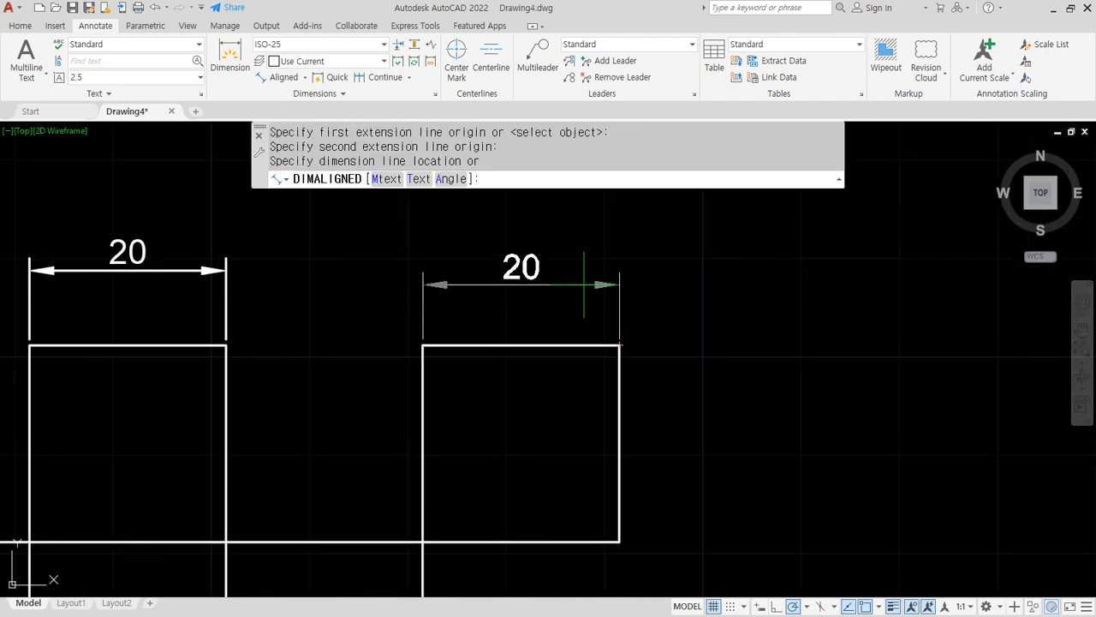
click(584, 283)
Add an aligned dimension to the right edge of the rightmost square, placed outside it
key(Return)
click(619, 346)
click(619, 541)
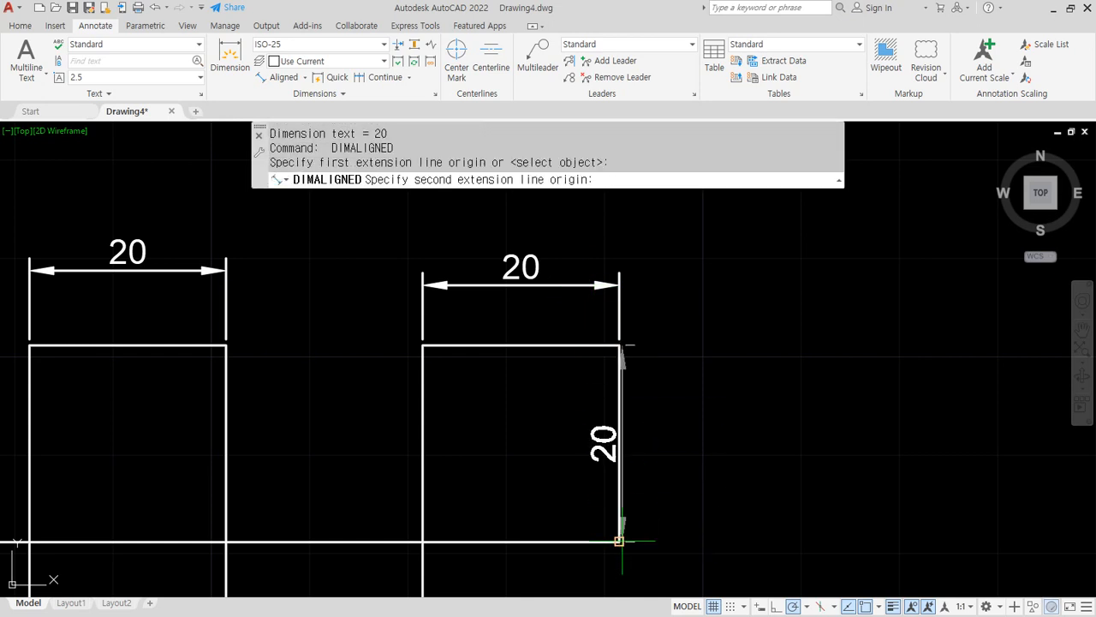
click(702, 480)
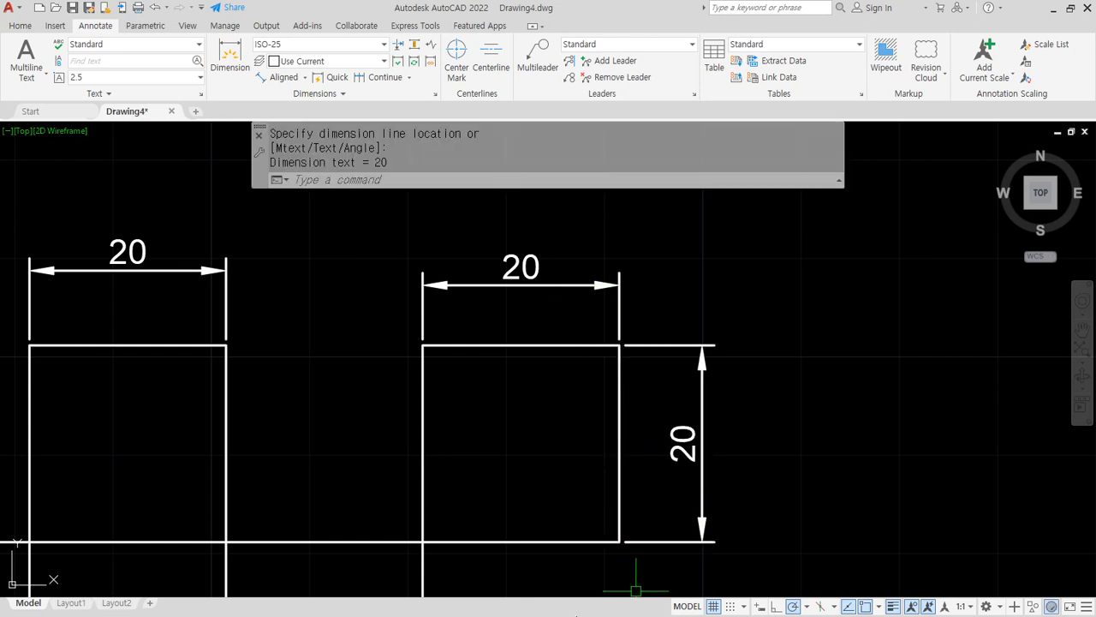
scroll(369, 465, down, 4)
middle_drag(186, 435, 648, 384)
scroll(149, 367, up, 4)
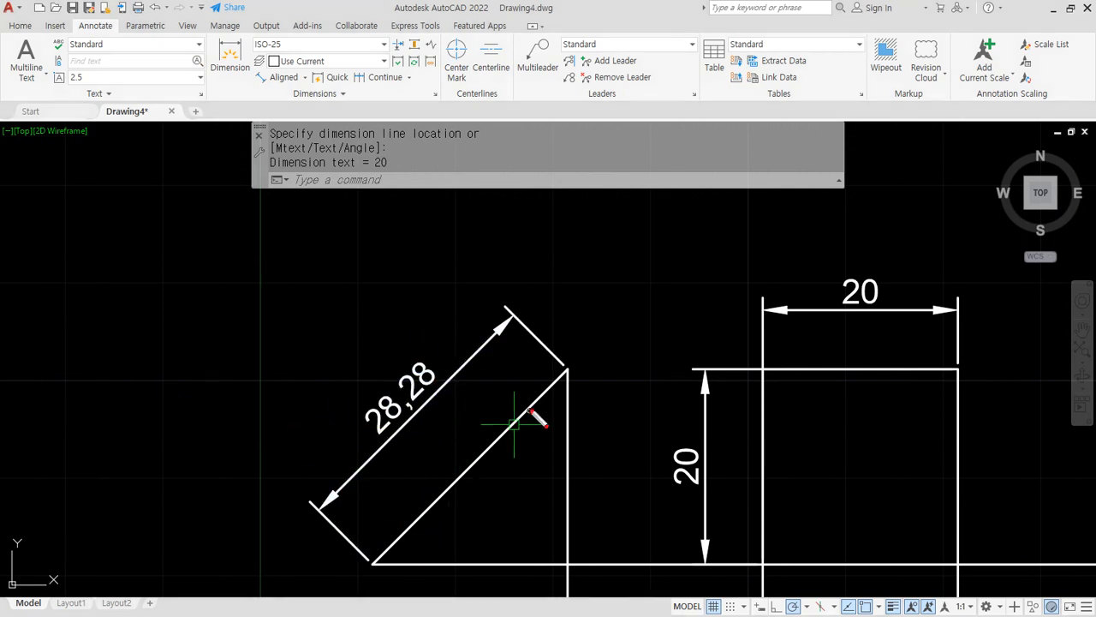
mouse_move(533, 416)
mouse_down()
mouse_move(458, 478)
mouse_move(531, 399)
mouse_move(440, 479)
mouse_up()
mouse_move(382, 552)
mouse_down()
mouse_move(358, 545)
mouse_move(377, 569)
mouse_up()
mouse_move(570, 384)
mouse_down()
mouse_move(566, 346)
mouse_move(553, 385)
mouse_up()
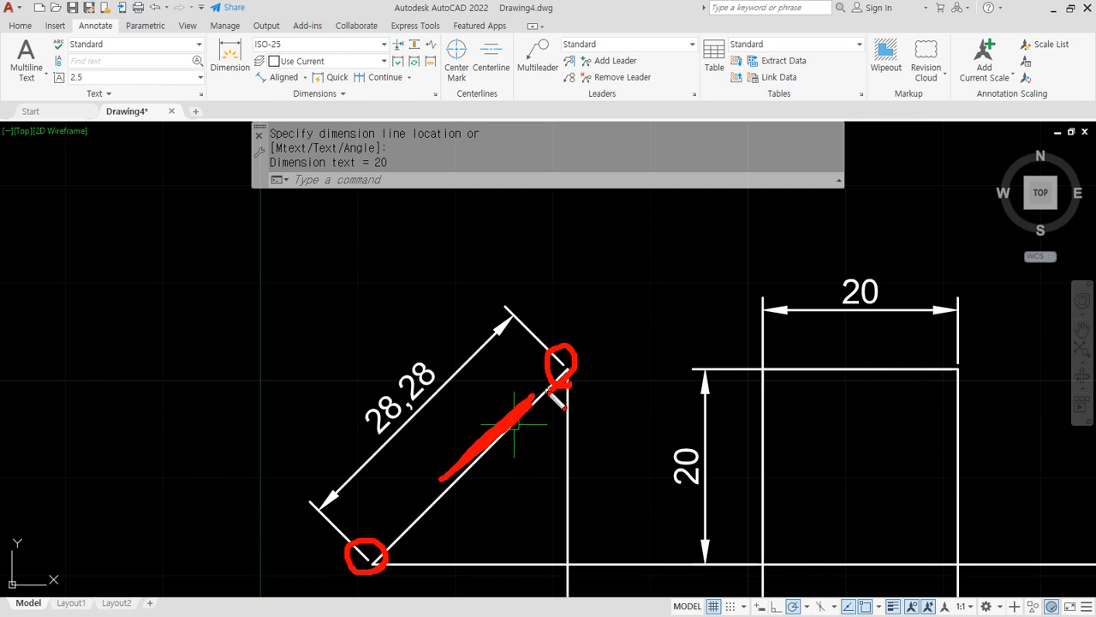
mouse_move(467, 538)
mouse_down()
mouse_move(369, 558)
mouse_move(568, 245)
mouse_move(480, 552)
mouse_move(401, 551)
mouse_up()
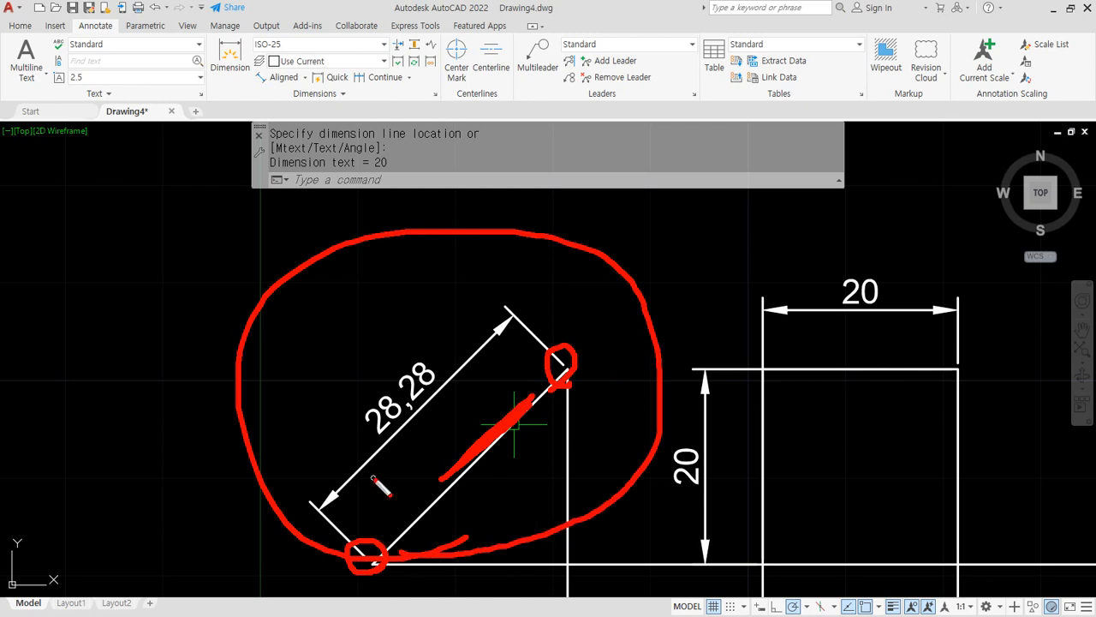
key(Escape)
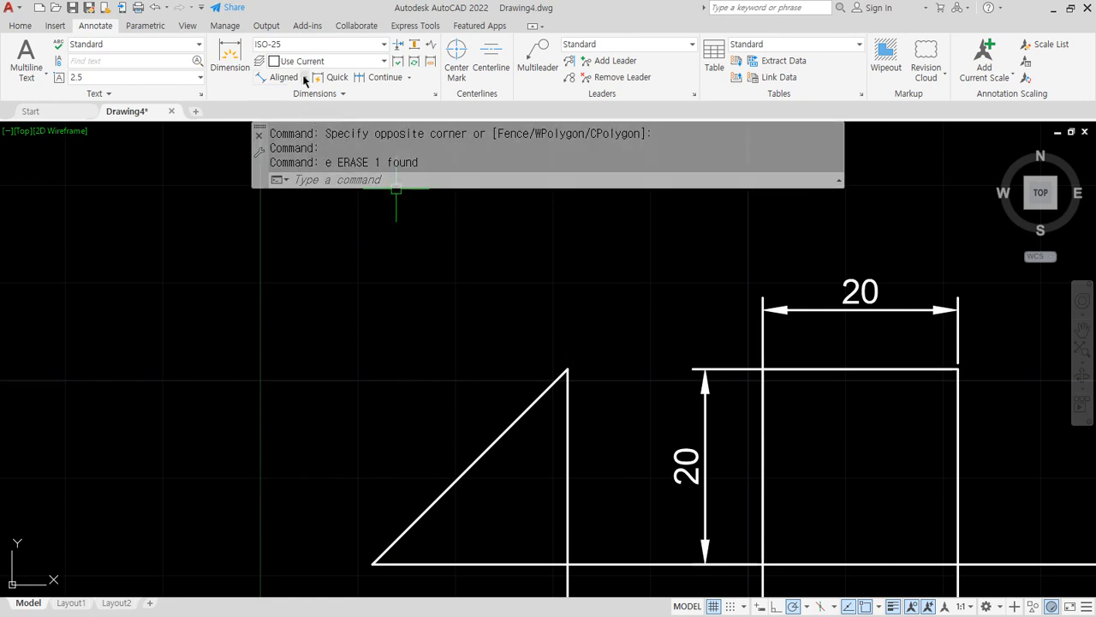
Add an angular dimension between the triangle's base and sloped edge, with its arc inside the triangle
click(305, 78)
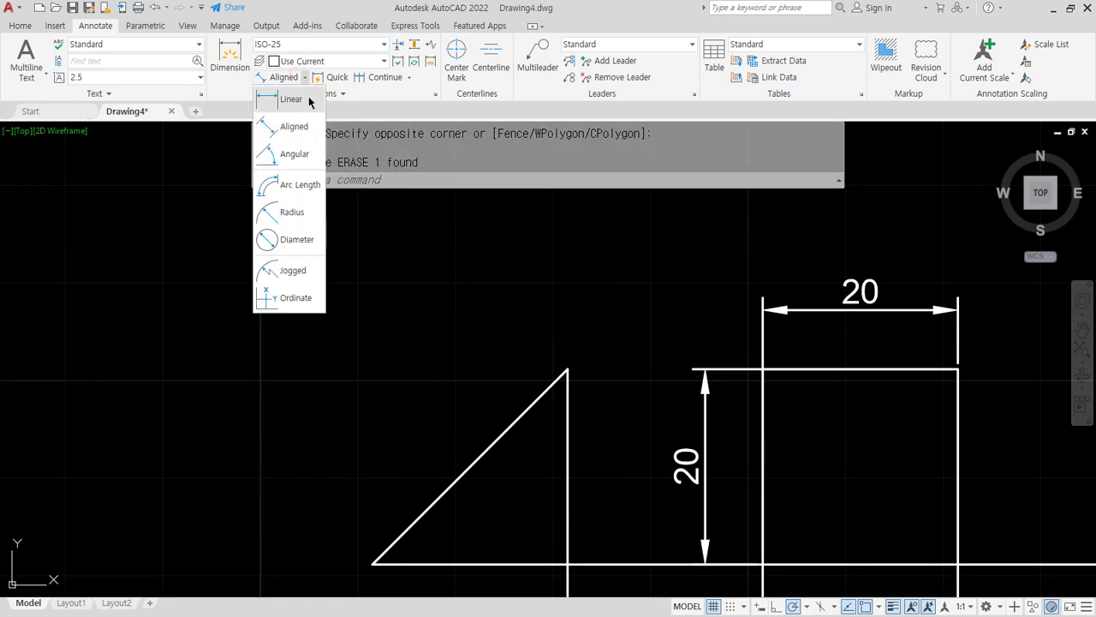
click(300, 164)
middle_drag(328, 335, 254, 226)
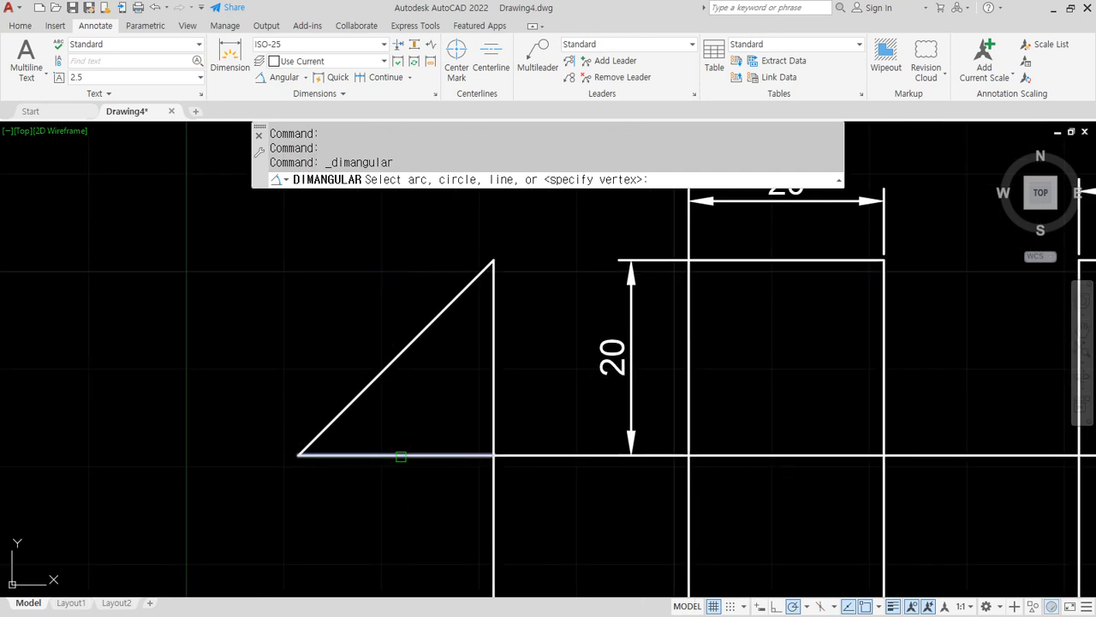
click(400, 456)
click(365, 389)
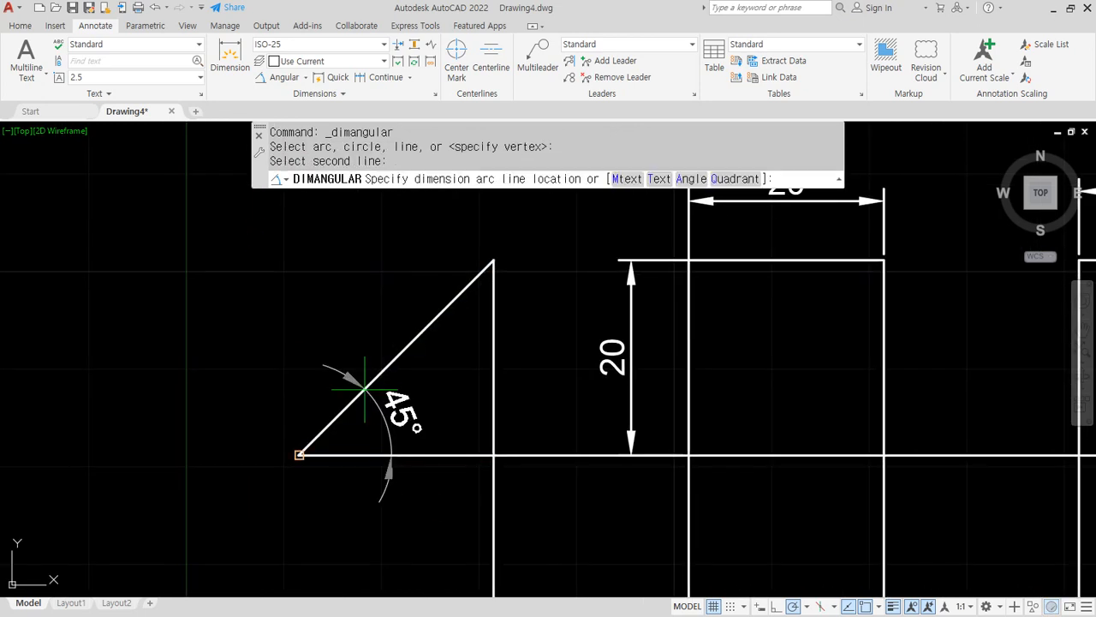
click(437, 381)
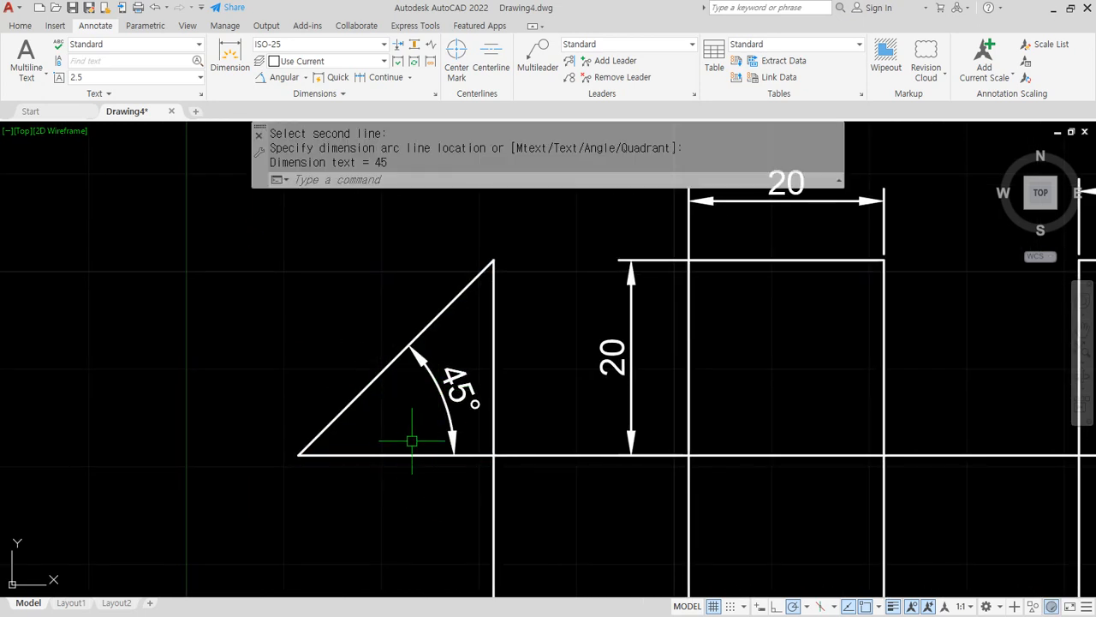
Dimension the obtuse angle above the sloped edge, using the sloped edge and the triangle's base
middle_drag(412, 441, 420, 441)
click(284, 82)
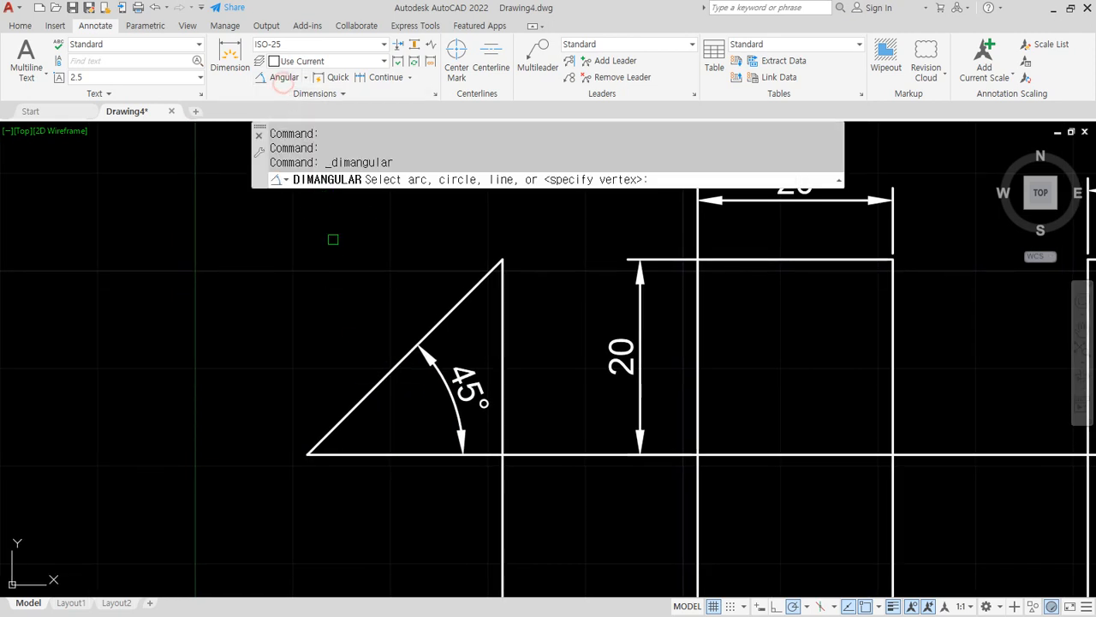
click(377, 396)
click(412, 454)
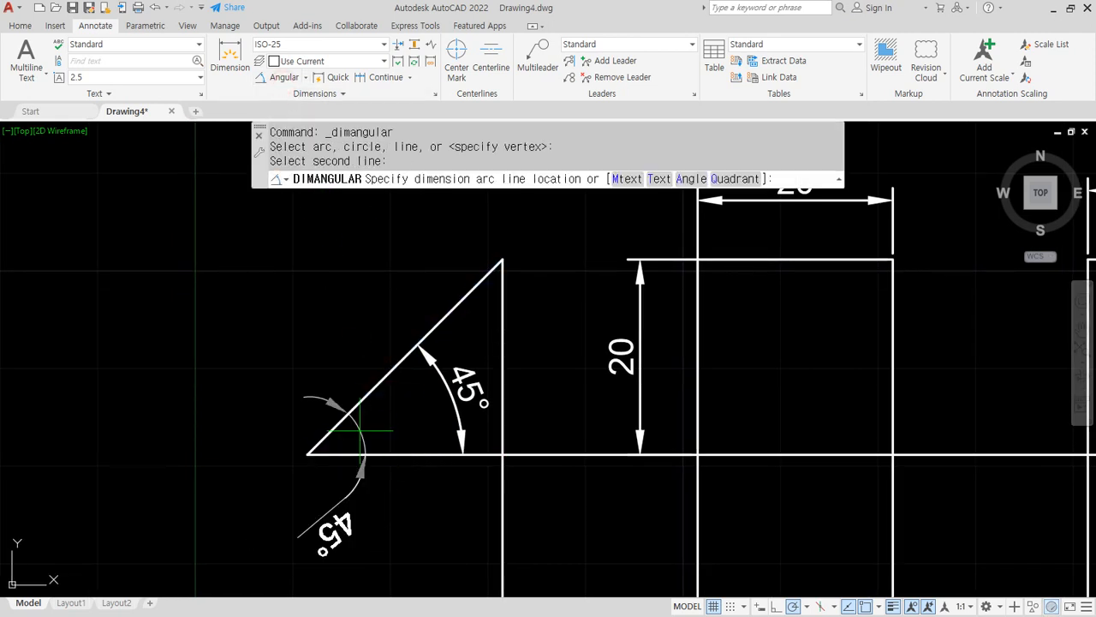
click(369, 312)
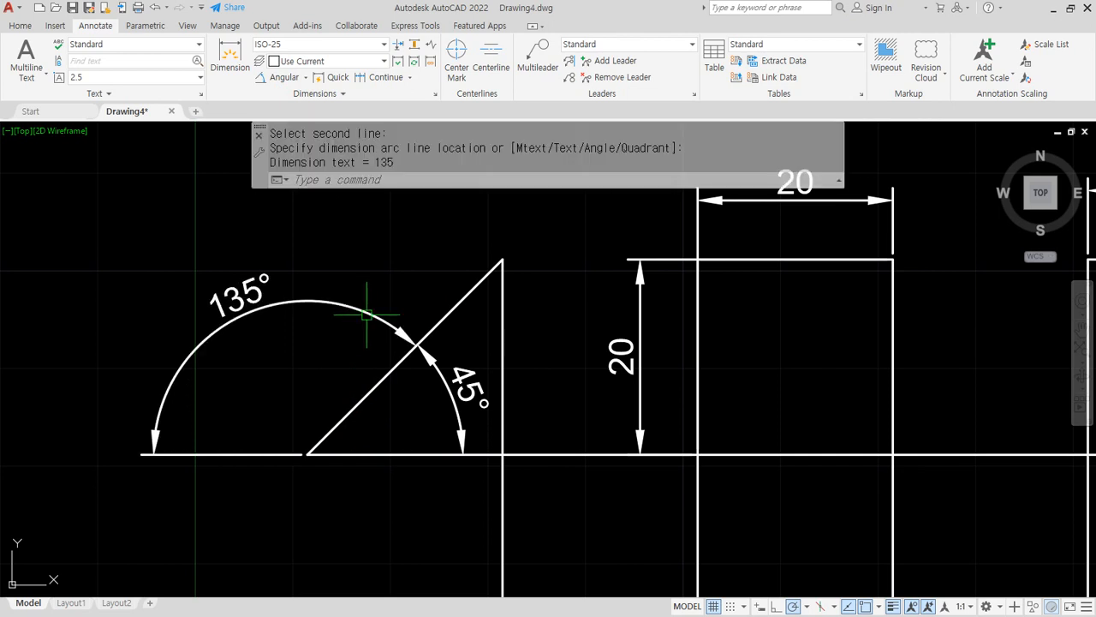
Dimension the vertically opposite angle at the triangle's left vertex, placing the arc below and left of it
key(Return)
click(383, 377)
click(412, 451)
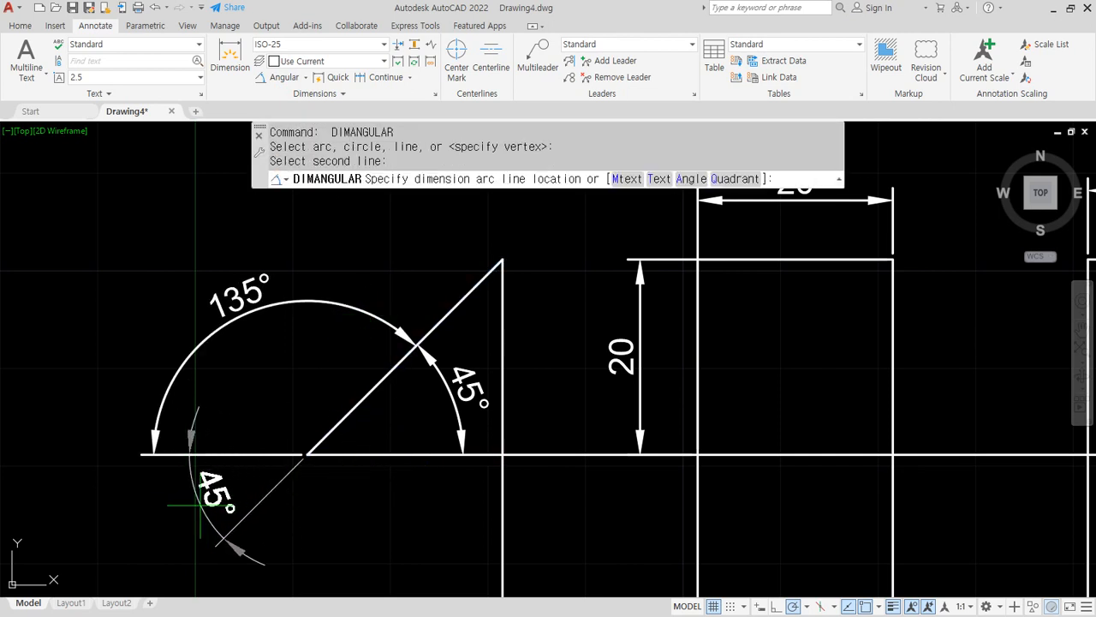
click(156, 497)
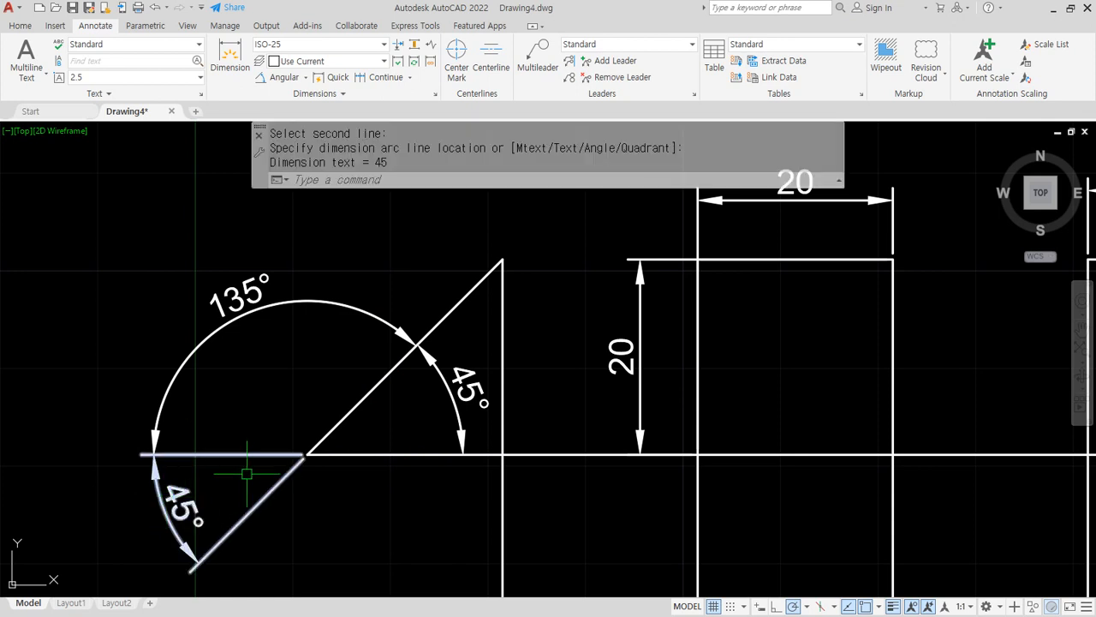
Dimension the obtuse angle below the triangle's base, using the sloped edge and the base
key(Return)
click(391, 371)
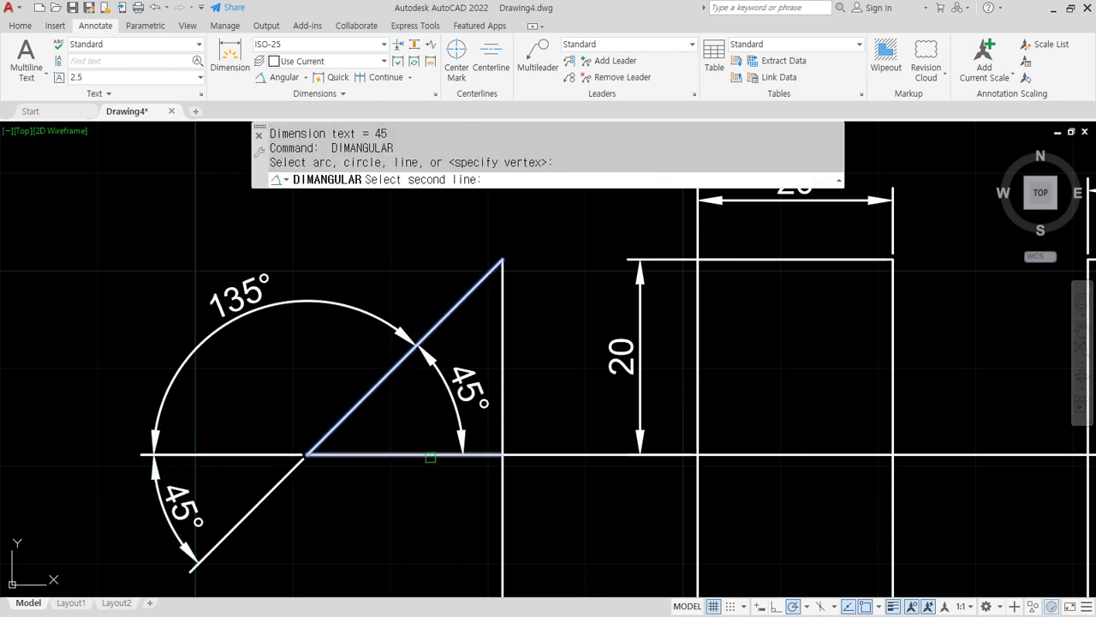
click(431, 455)
click(453, 504)
middle_drag(387, 471, 420, 411)
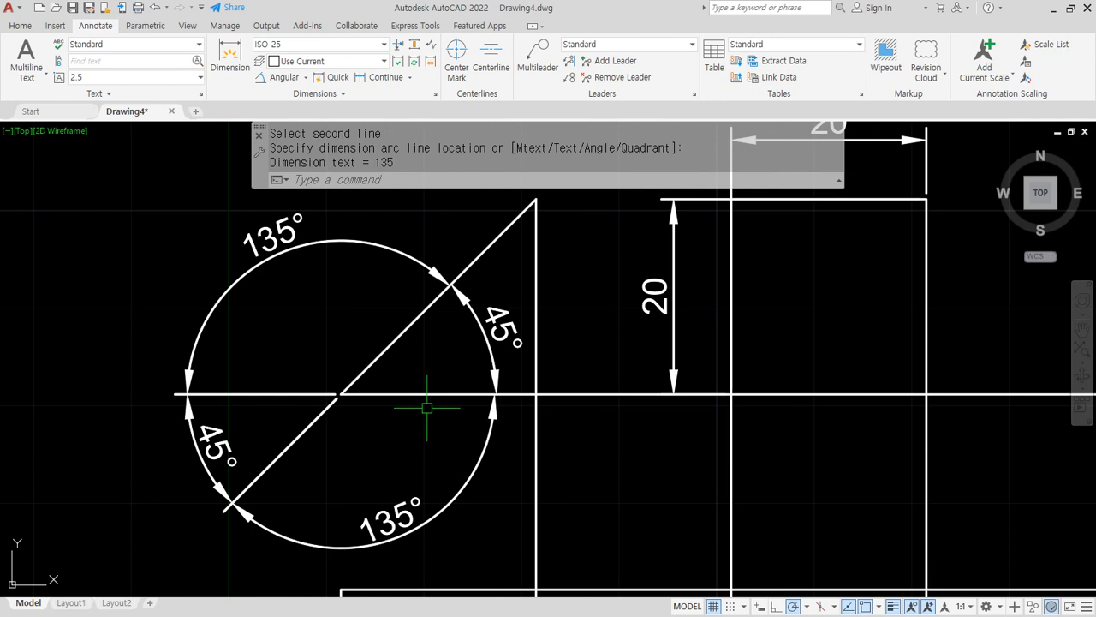
Erase the three angular dimensions outside the triangle, keeping only the one inside it
click(495, 342)
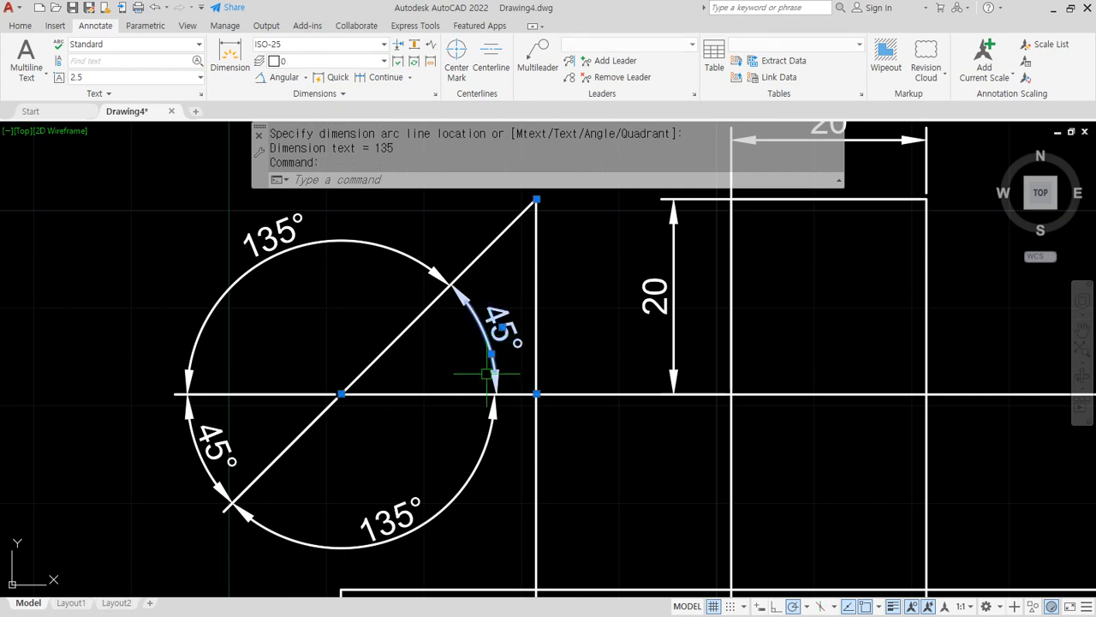
click(452, 509)
key(Escape)
click(412, 501)
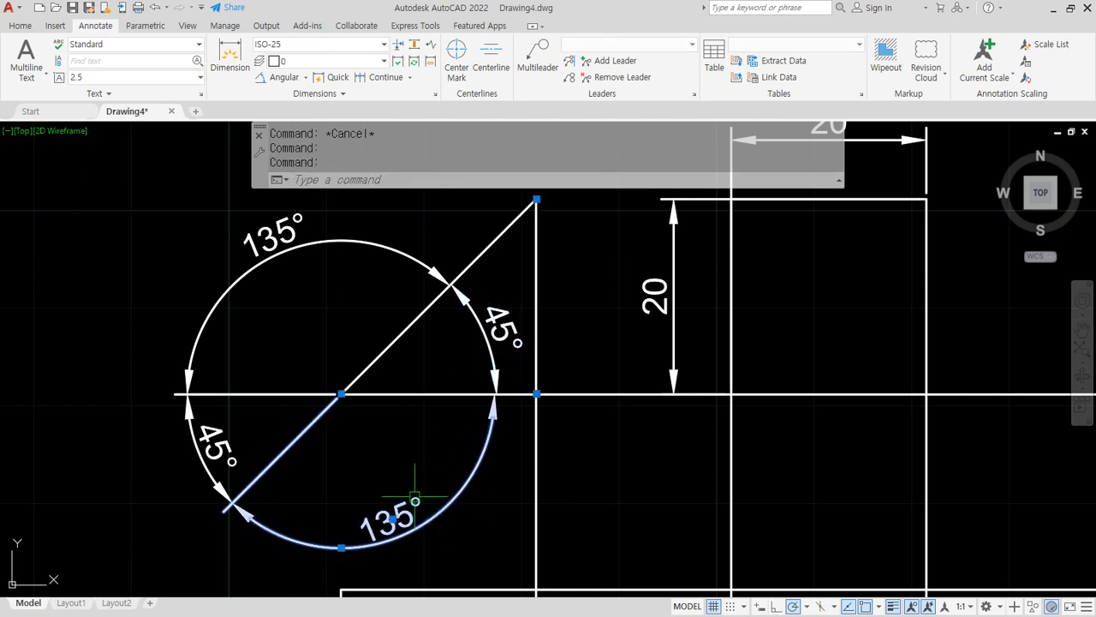
click(257, 375)
click(204, 415)
text(e)
key(Return)
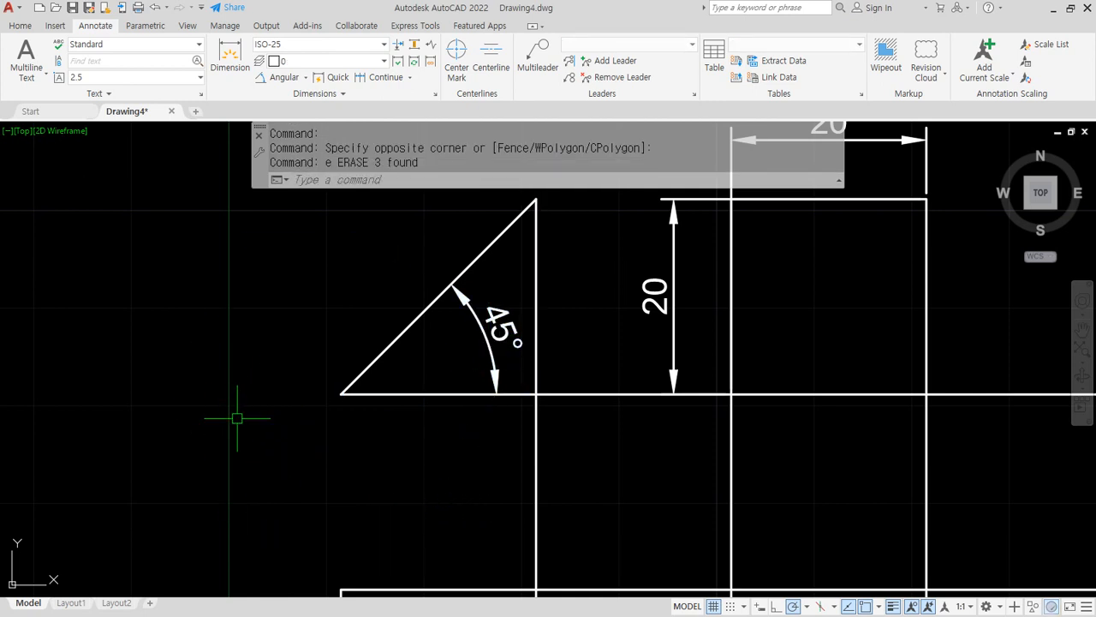
Add an angular dimension for the reflex angle at the triangle's left vertex, specifying the vertex and a point on each edge
mouse_move(439, 281)
mouse_down()
mouse_move(245, 262)
mouse_move(299, 485)
mouse_move(498, 414)
mouse_move(363, 521)
mouse_move(411, 263)
mouse_move(438, 284)
mouse_up()
key(Escape)
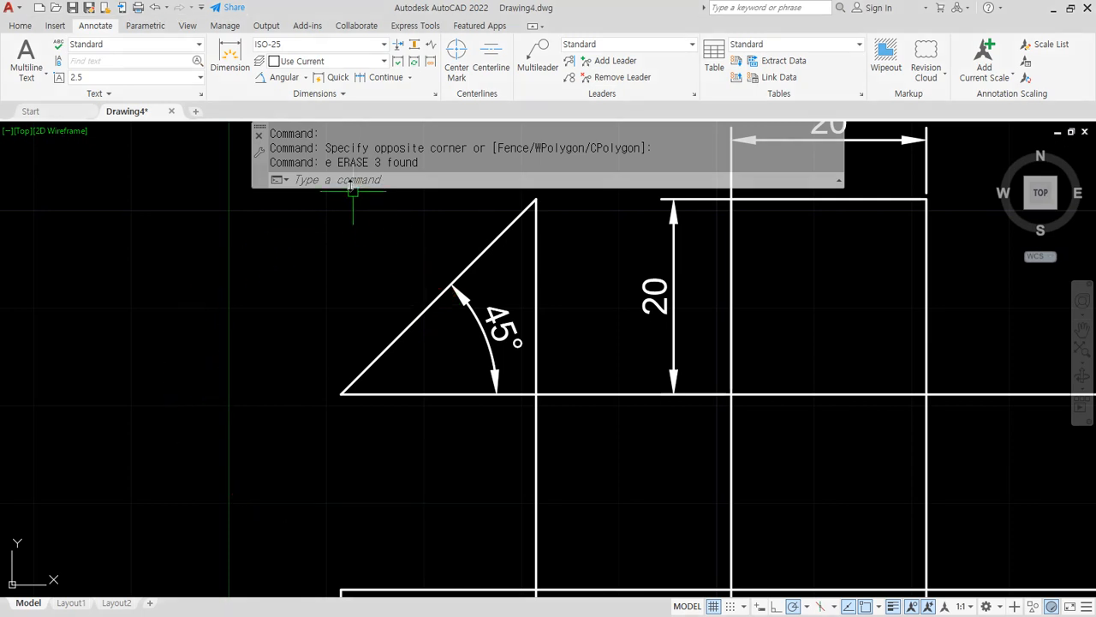
click(288, 80)
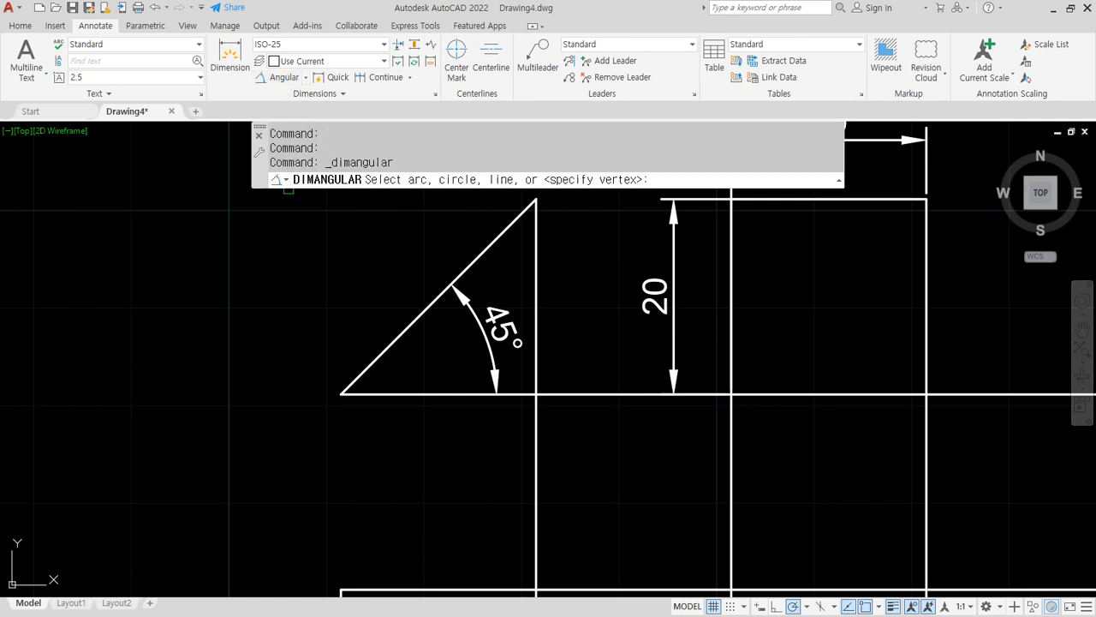
key(Return)
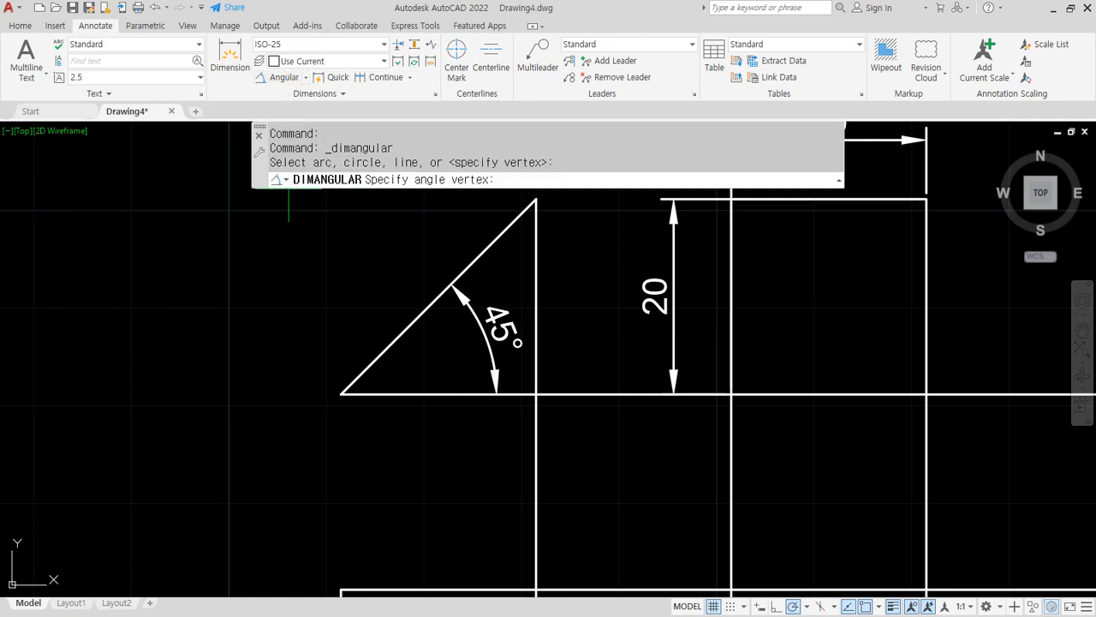
click(342, 393)
click(496, 393)
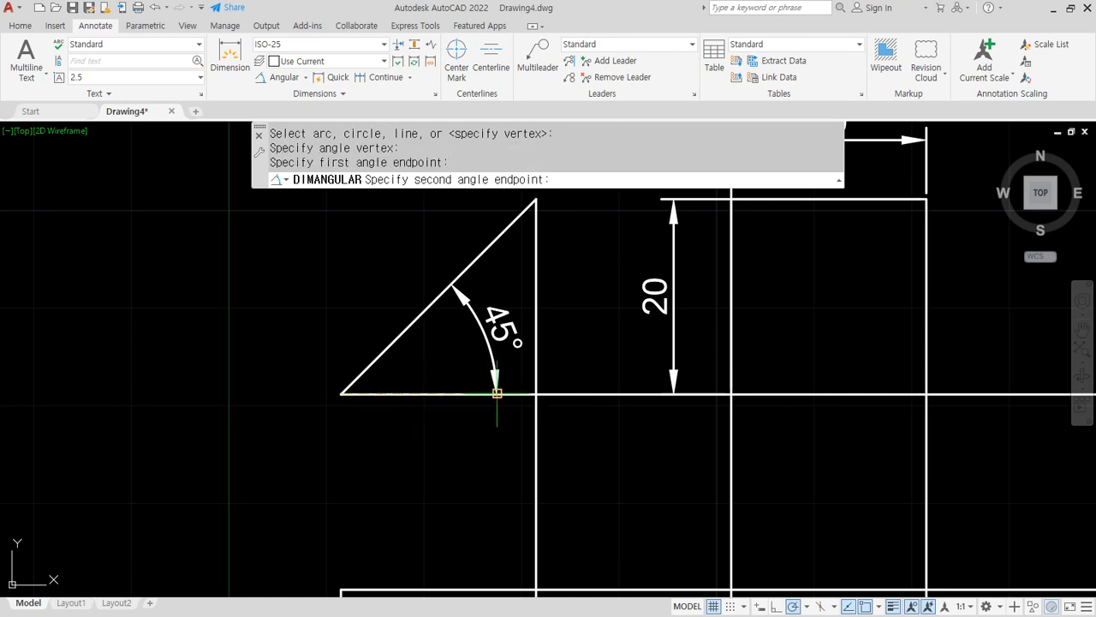
click(450, 283)
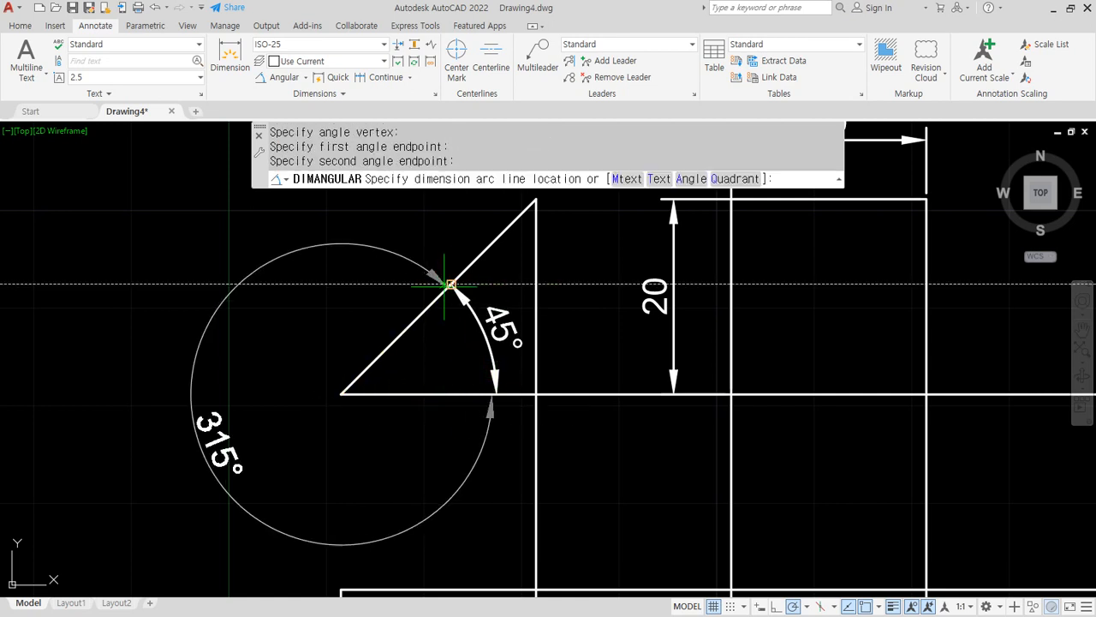
click(407, 253)
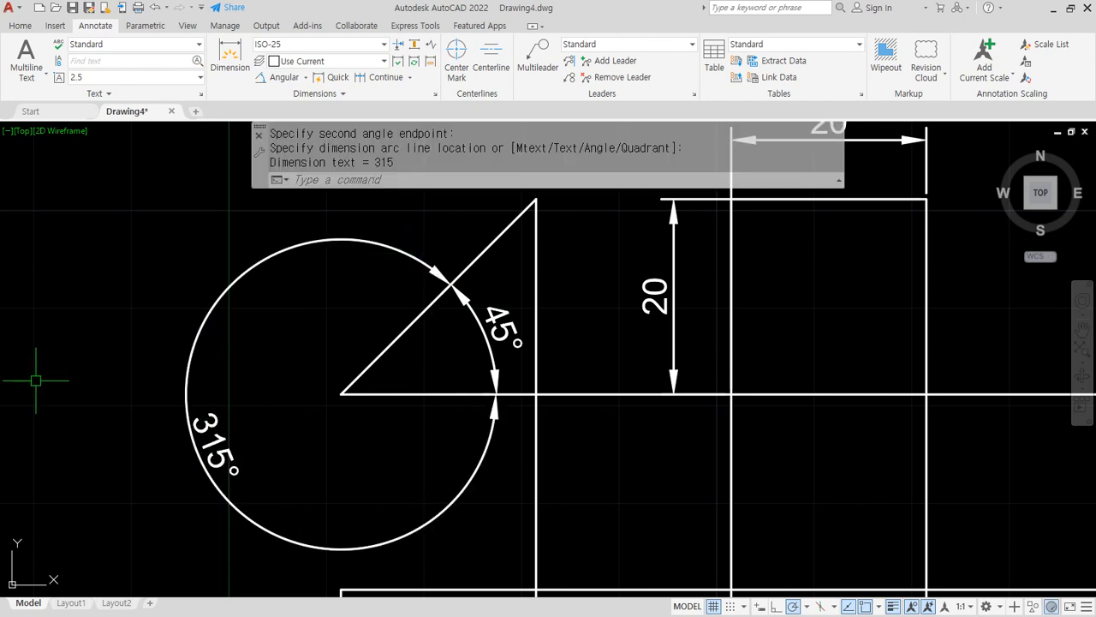
Erase both the reflex and the inner angular dimensions at the triangle's left vertex
click(353, 255)
click(255, 226)
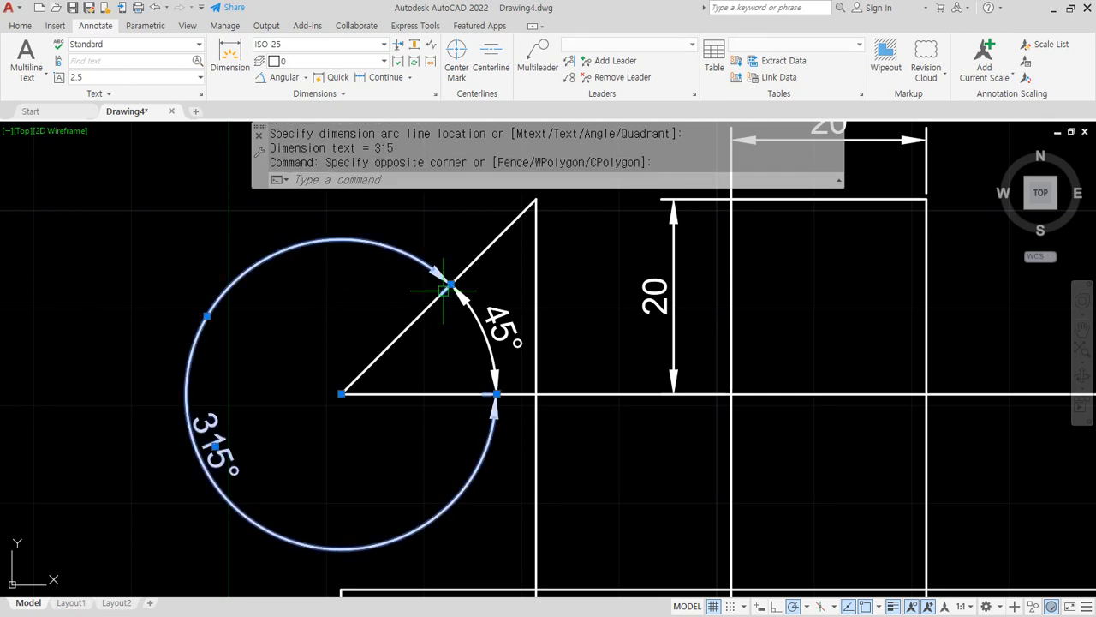
click(478, 301)
click(476, 313)
text(e)
key(Return)
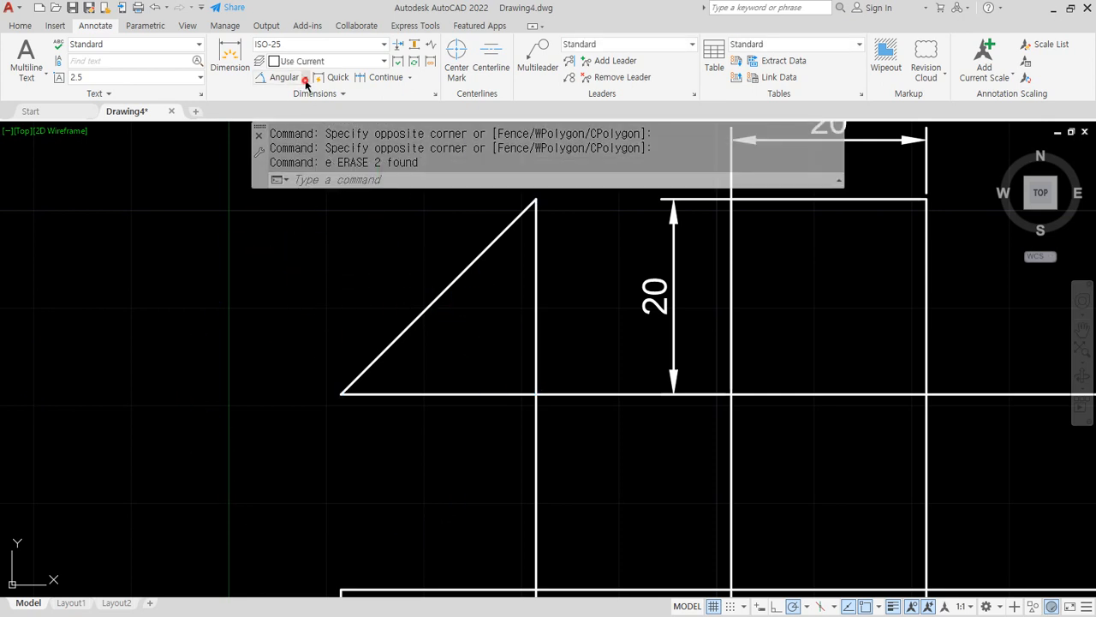
click(306, 78)
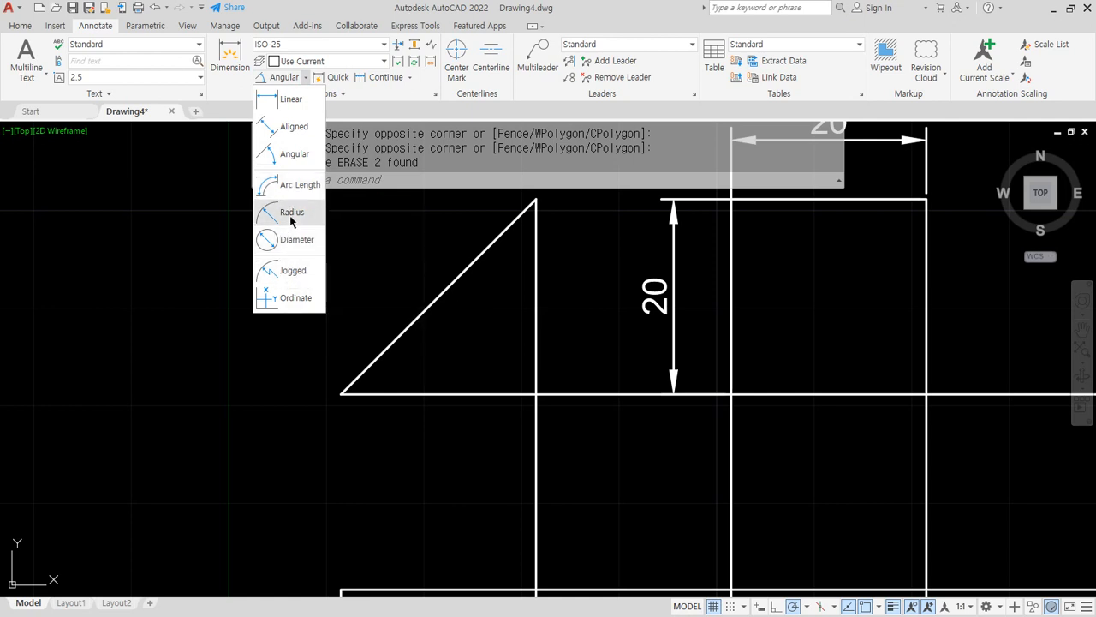
click(253, 367)
key(Escape)
Erase the triangle's sloped edge
scroll(431, 360, down, 2)
click(451, 338)
click(373, 313)
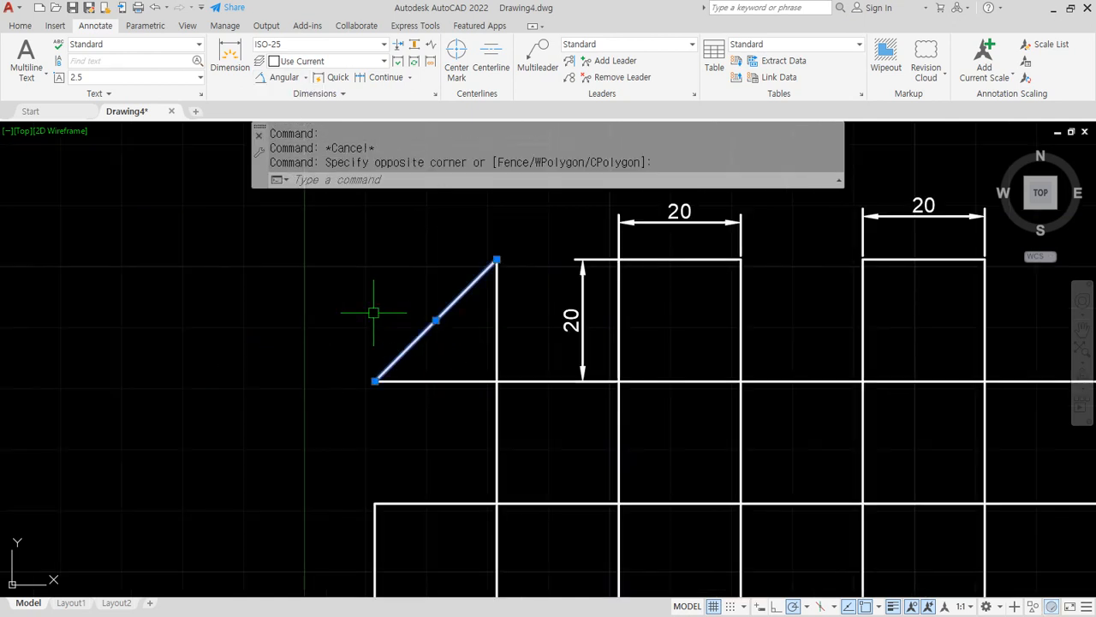
text(e)
key(space)
Draw a start-center-end arc from the upper end of the former triangle's vertical edge, centred on its base corner, spanning about 45° to the left
middle_drag(458, 330, 364, 345)
scroll(367, 341, up, 2)
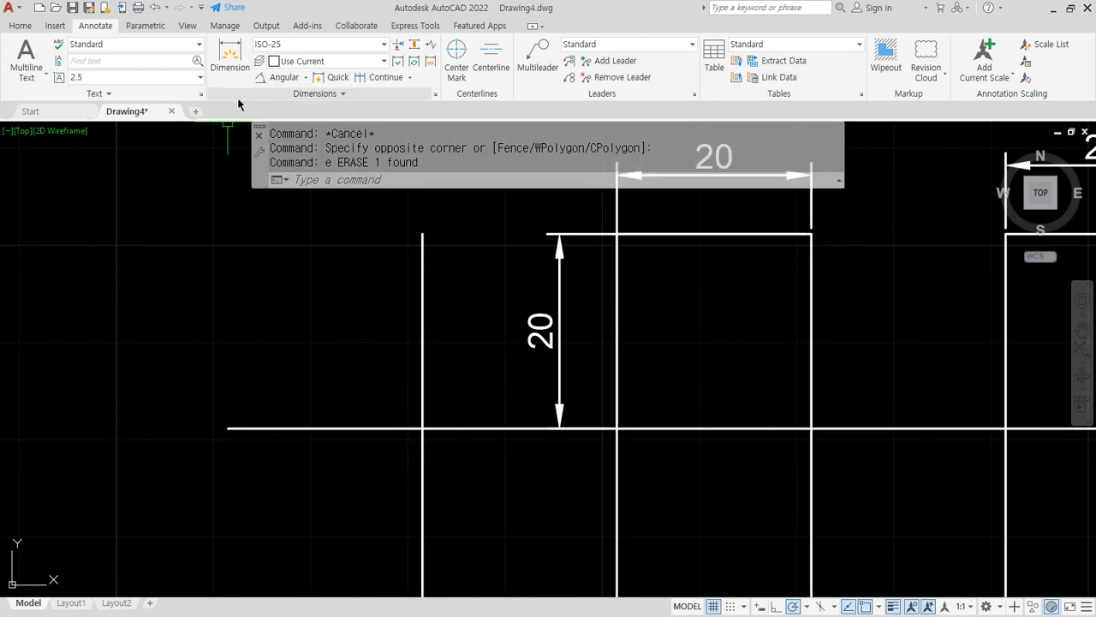
click(20, 25)
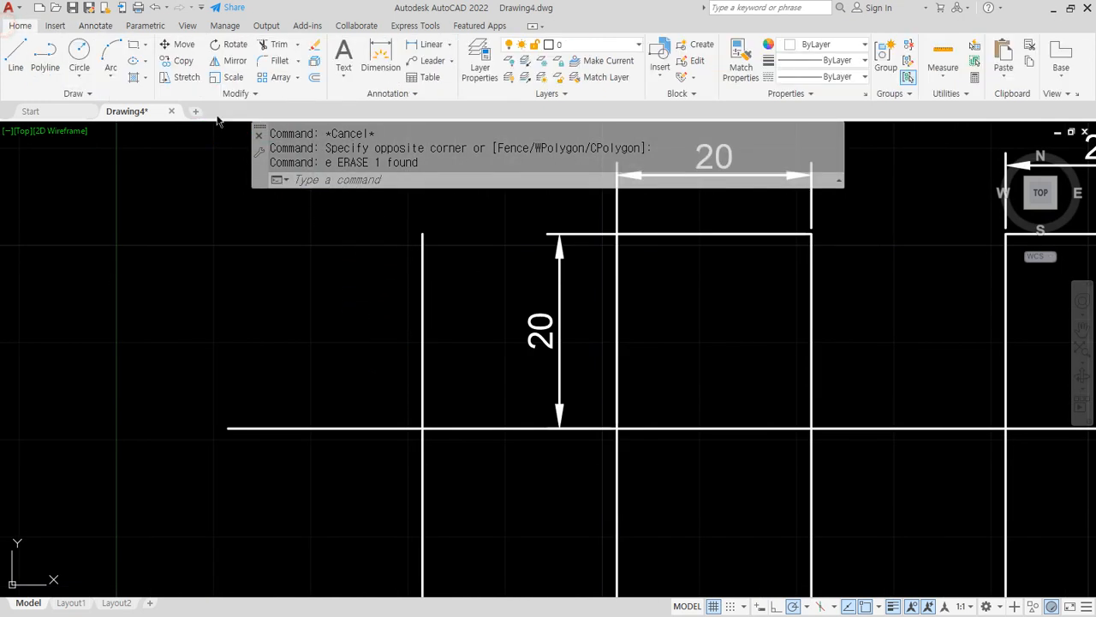
click(110, 76)
click(145, 130)
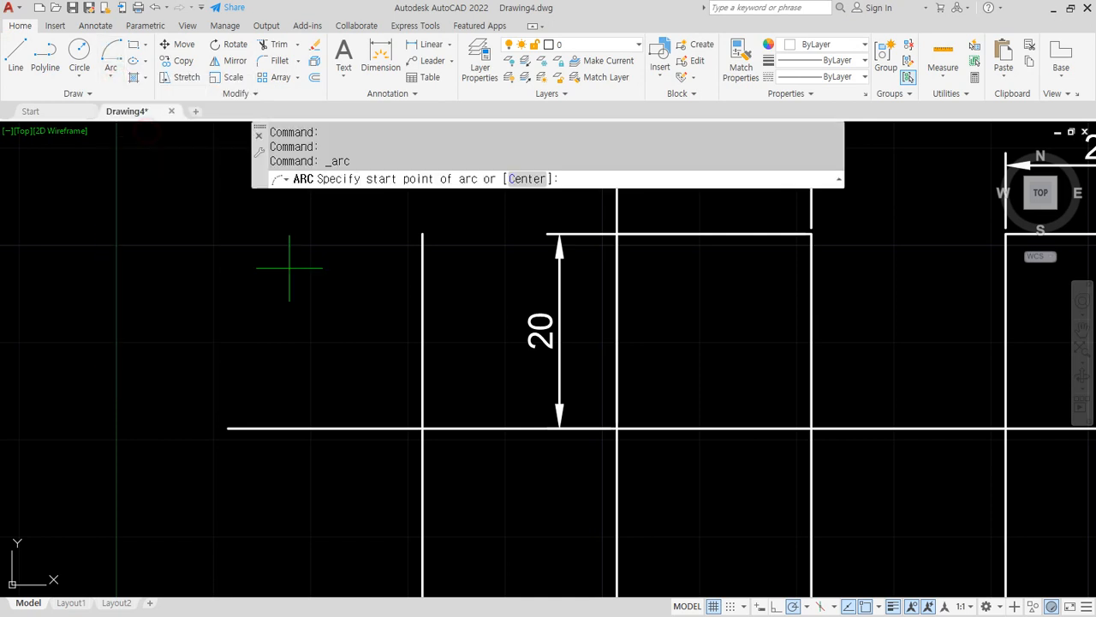
click(423, 232)
click(422, 427)
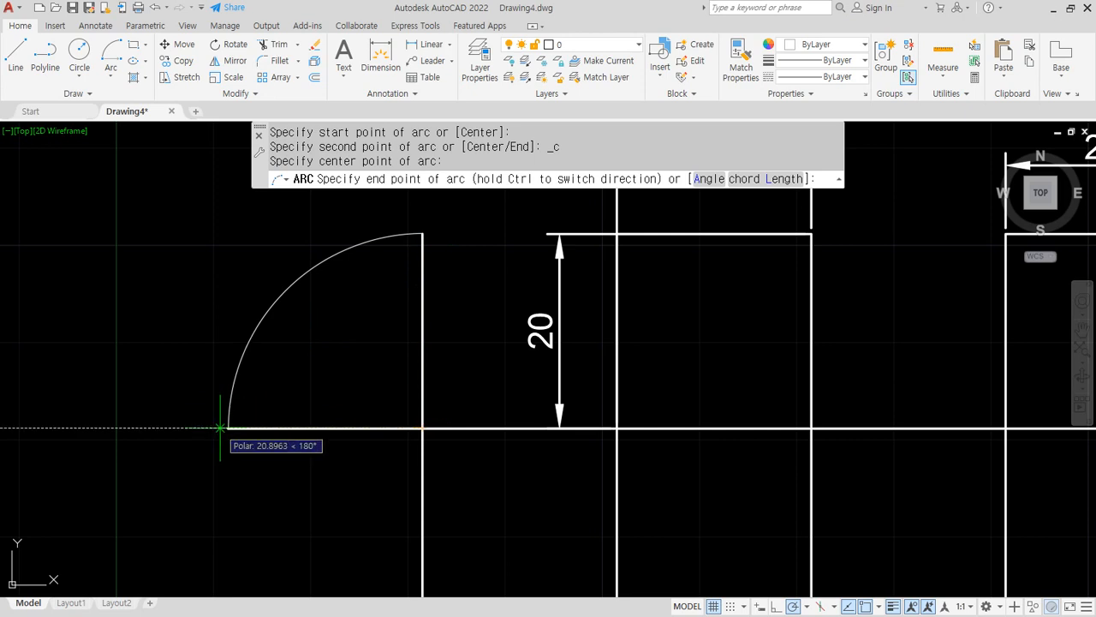
click(248, 247)
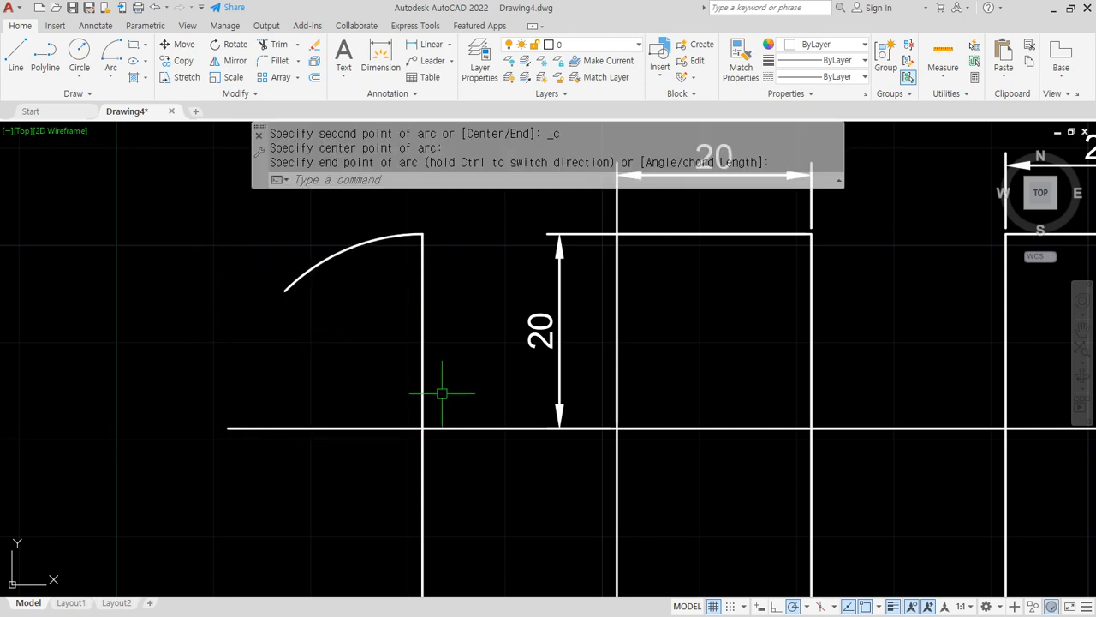
Draw a circle centred on the lower-right corner of the leftmost square below, with its radius reaching the square's lower-left corner
scroll(397, 290, down, 3)
scroll(416, 418, up, 1)
scroll(417, 417, up, 2)
text(c)
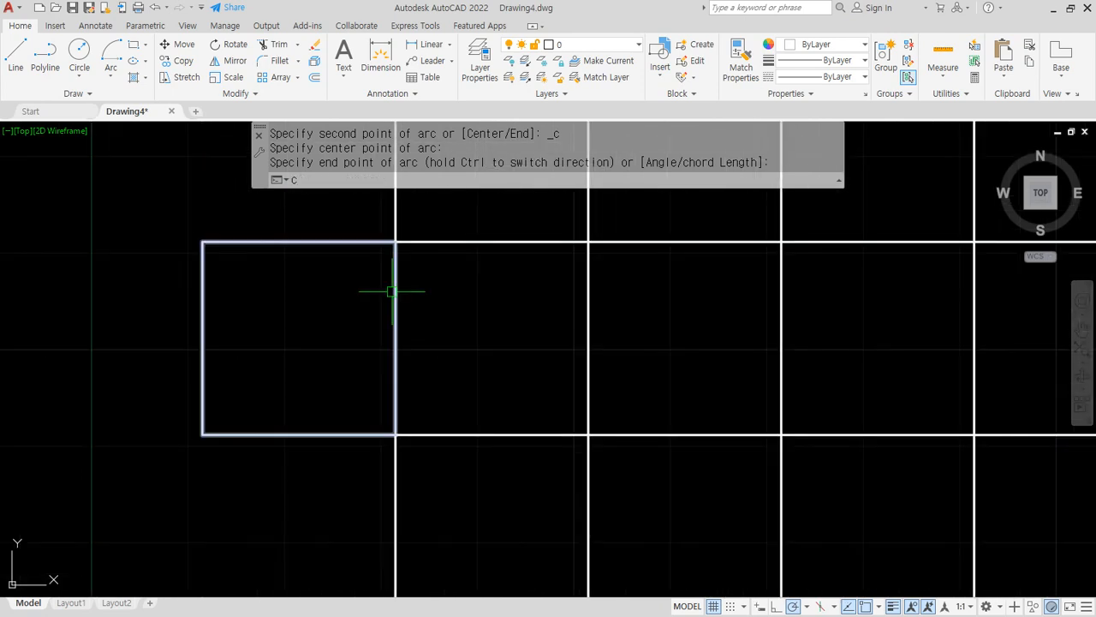
key(Return)
click(395, 434)
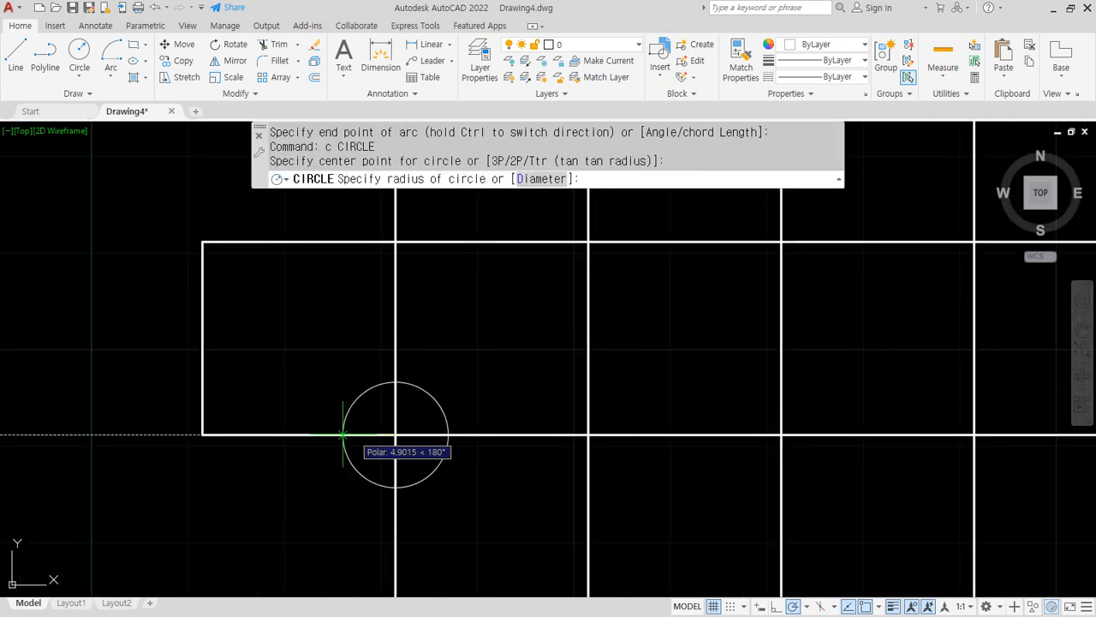
click(202, 434)
Add an angular dimension to the new arc by selecting the arc, placing the dimension line just outside it
scroll(260, 366, down, 1)
scroll(349, 274, down, 1)
middle_drag(349, 274, 361, 370)
scroll(336, 256, up, 1)
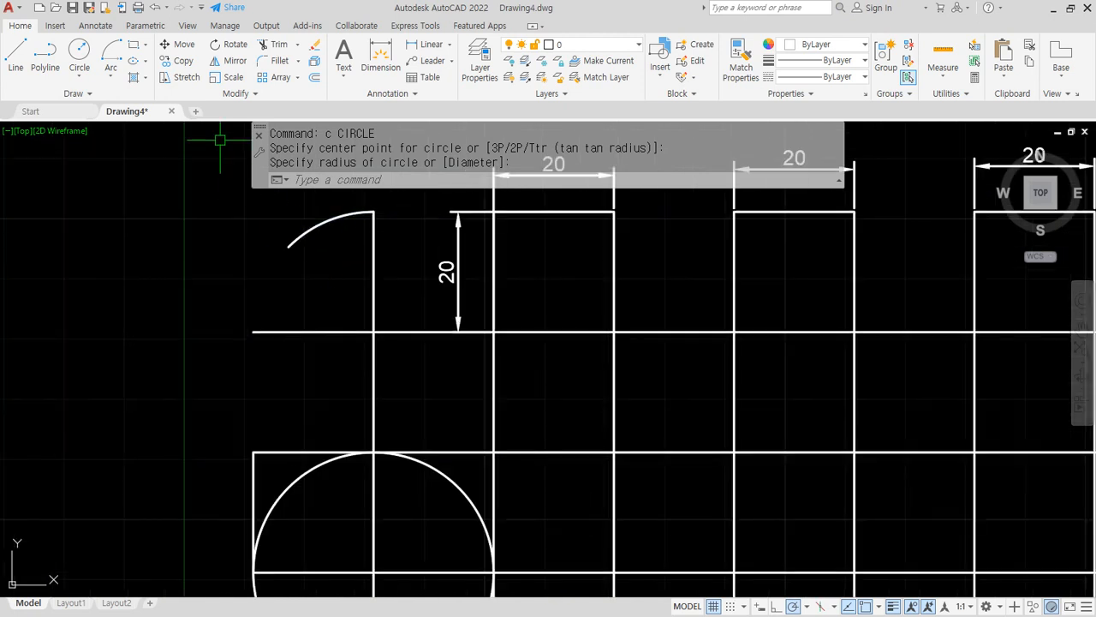
click(96, 26)
click(304, 77)
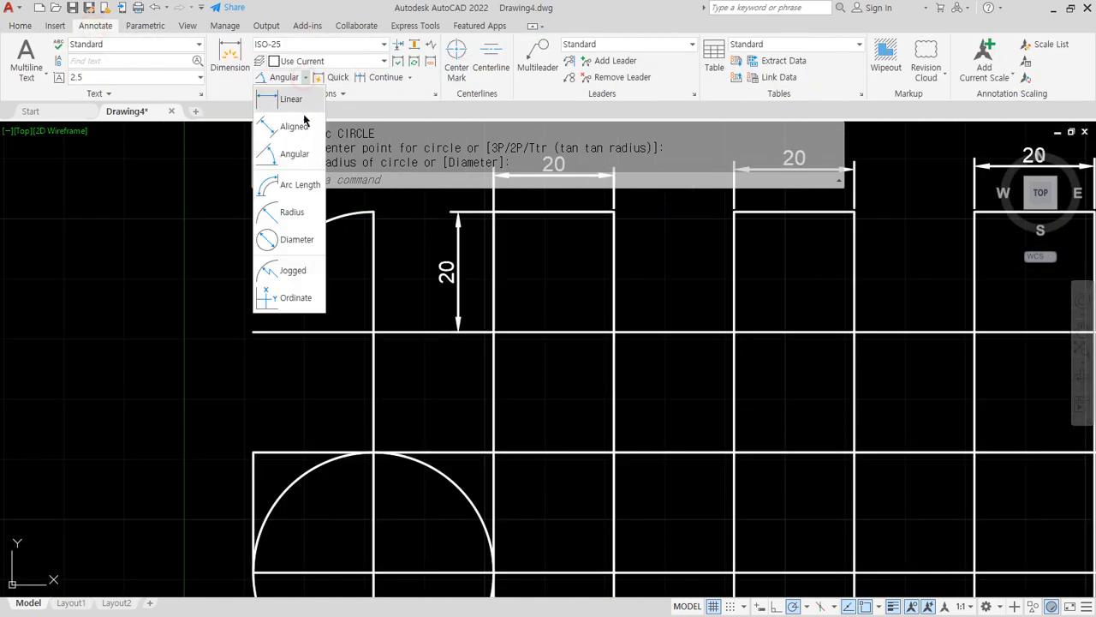
click(300, 165)
scroll(331, 265, up, 1)
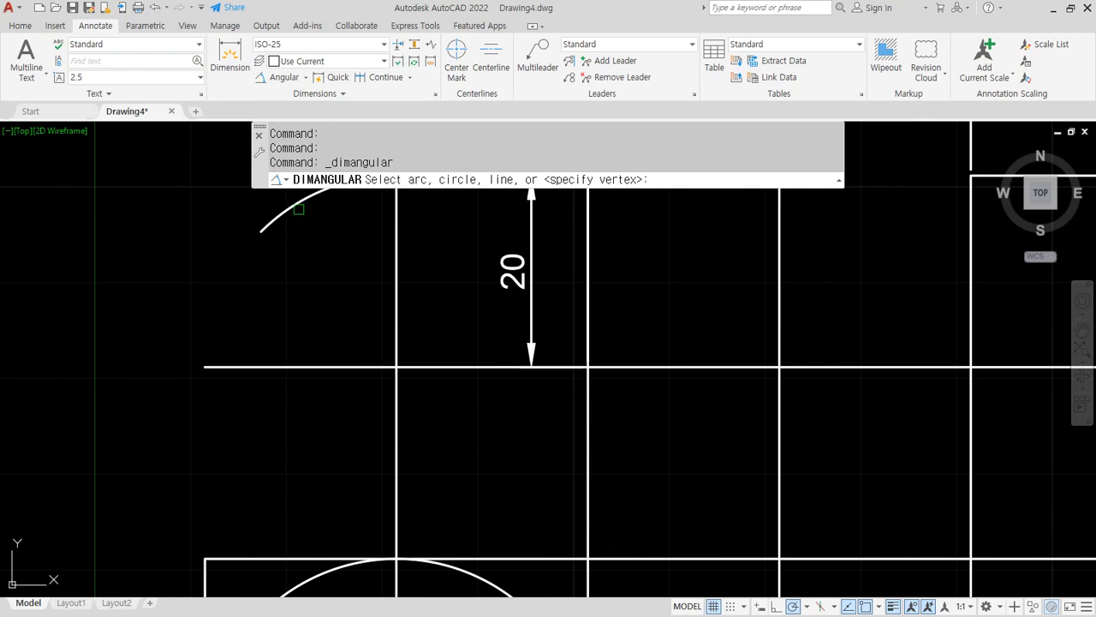
click(280, 214)
middle_drag(320, 310, 328, 357)
middle_drag(264, 215, 279, 321)
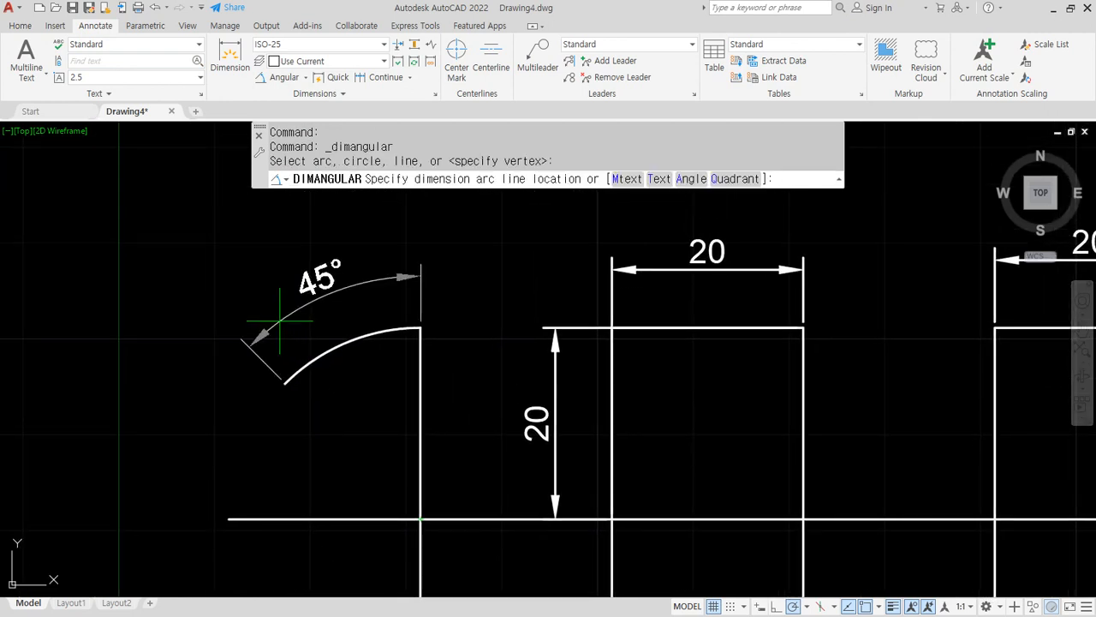
click(277, 319)
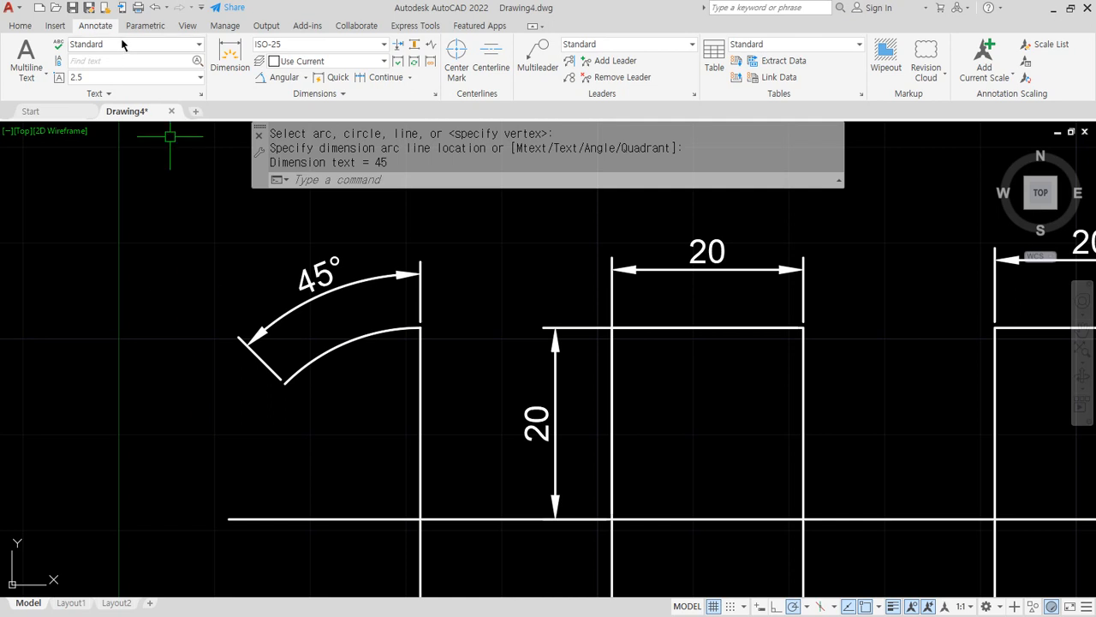
Add an arc length dimension to the arc, placing it above the angular dimension
click(306, 78)
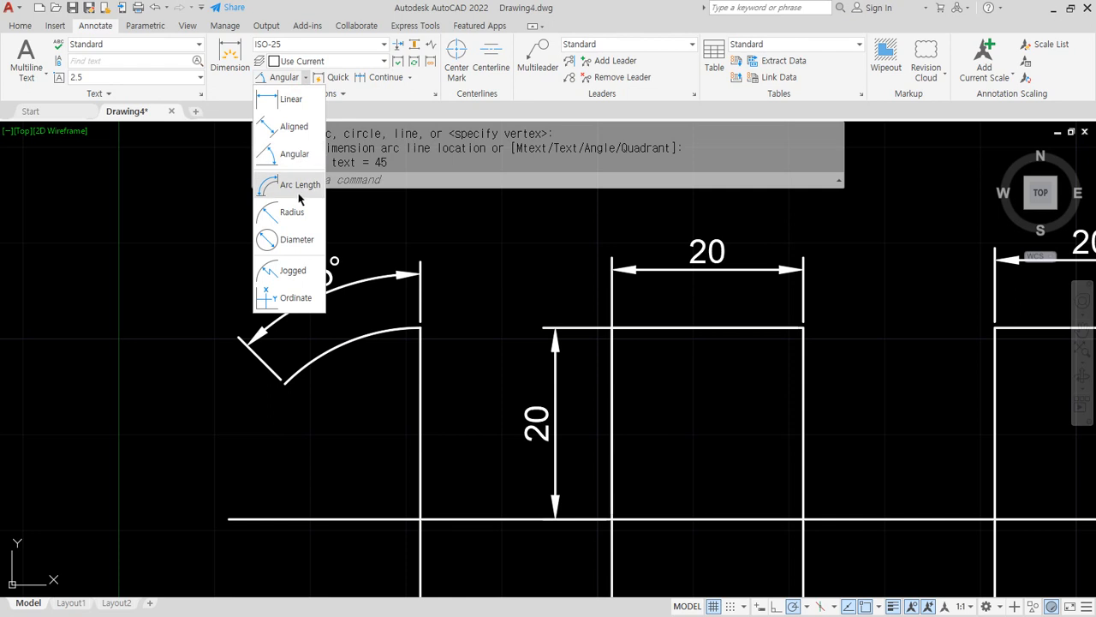
click(300, 185)
click(381, 334)
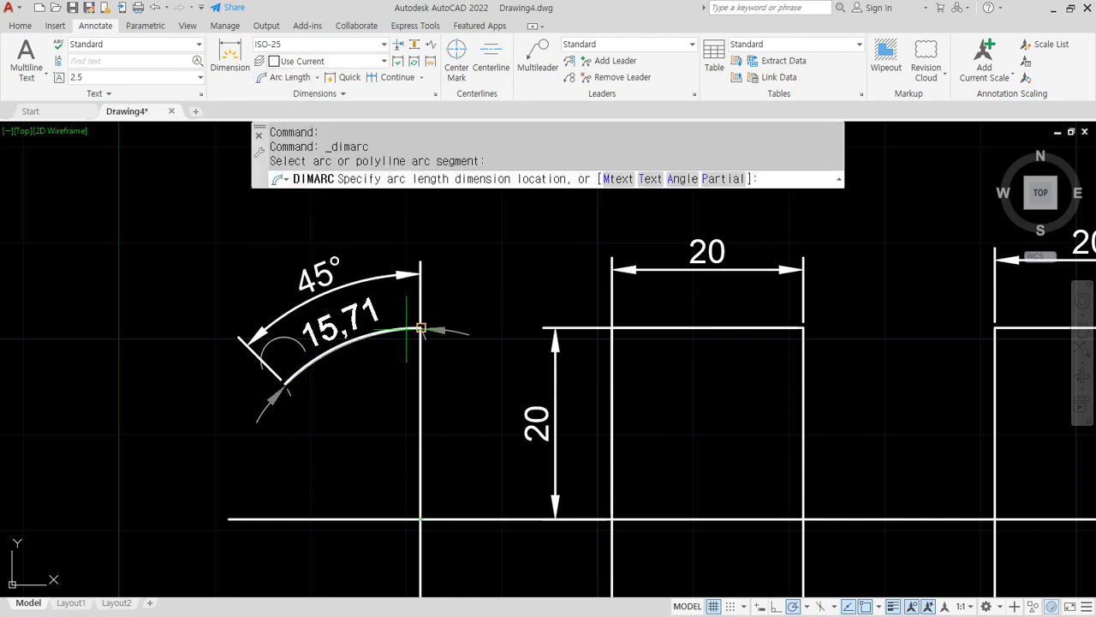
click(317, 227)
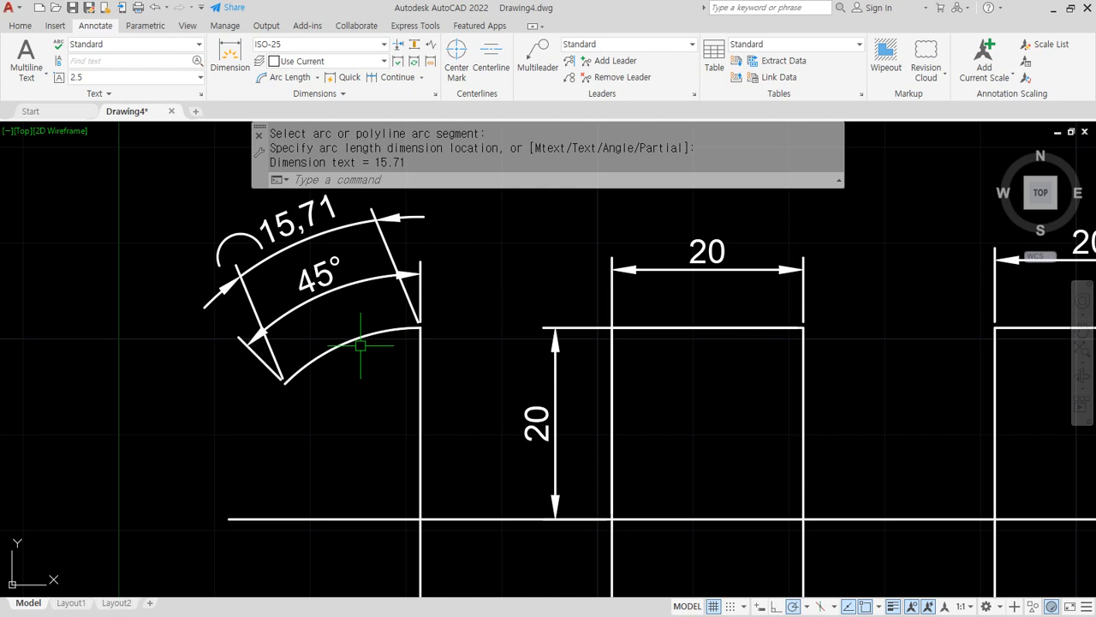
Erase the arc's angular dimension, keeping the arc length dimension
key(Escape)
click(341, 289)
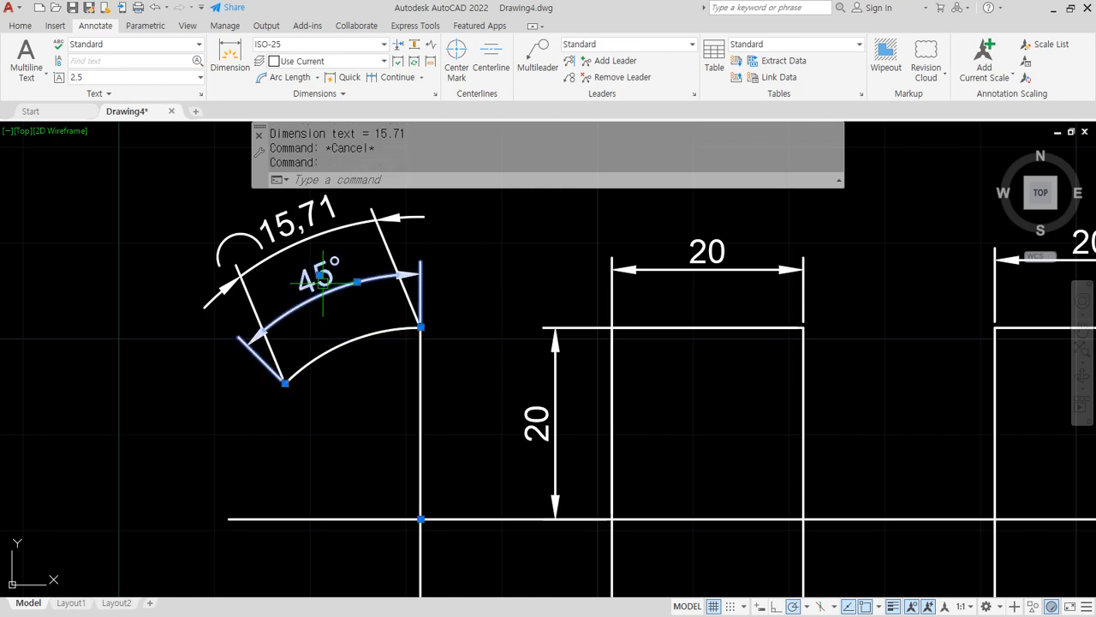
text(e)
key(Return)
Add an aligned dimension between the arc's two endpoints, placing it below the arc
click(317, 77)
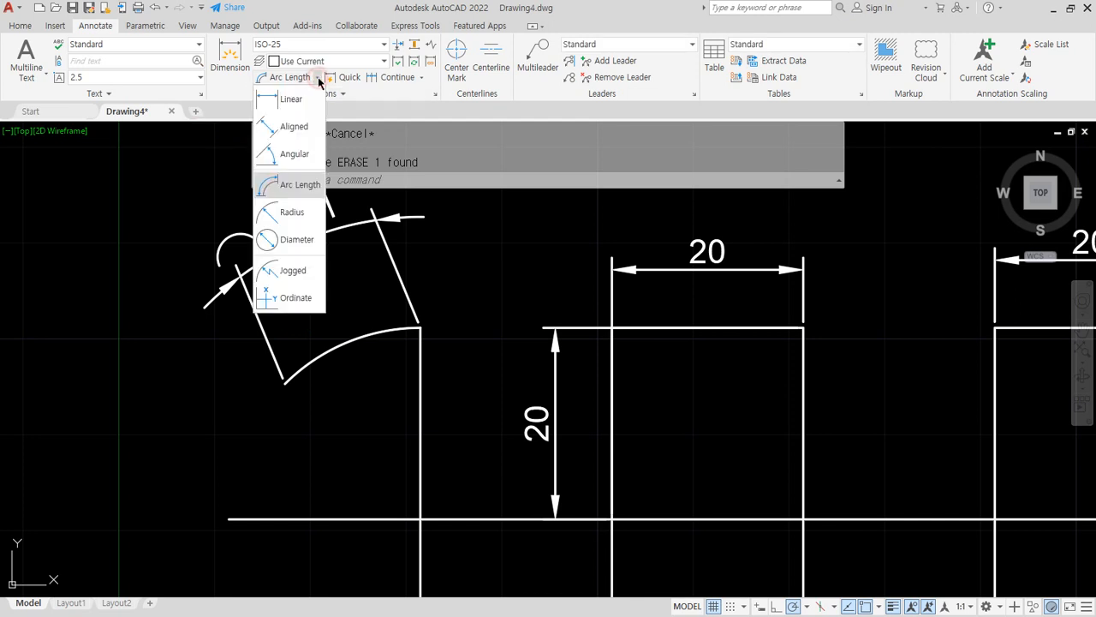
click(294, 128)
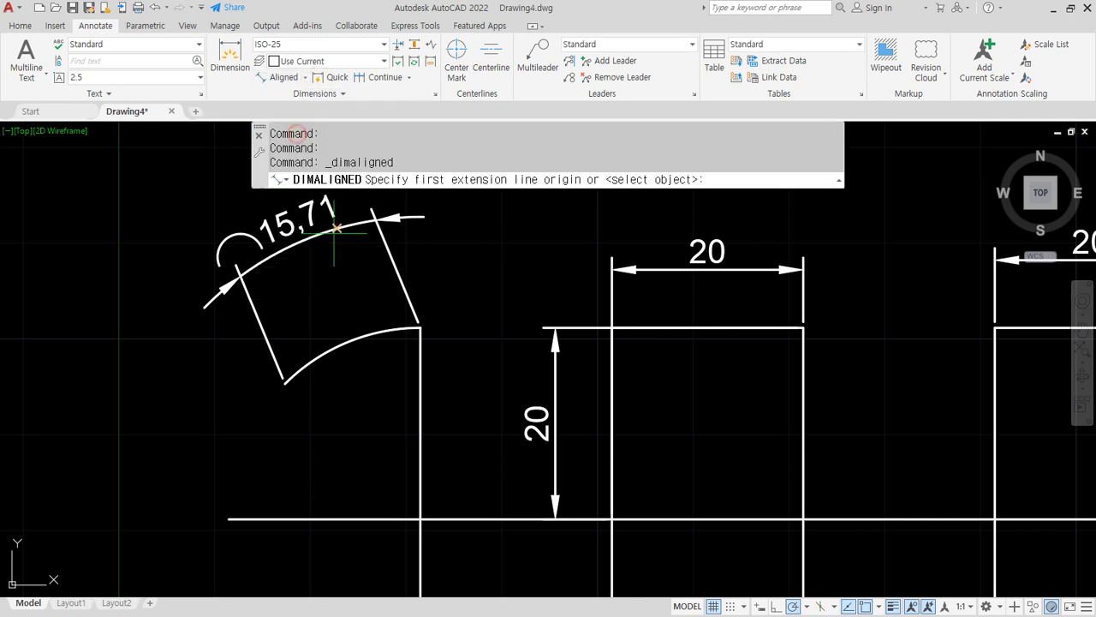
click(419, 327)
click(283, 382)
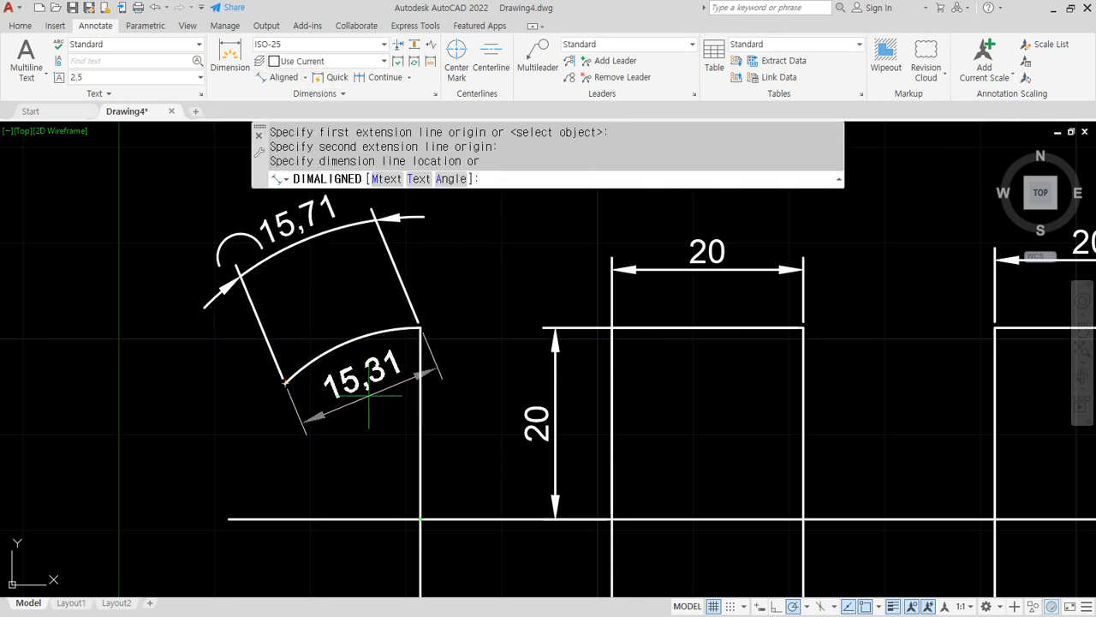
click(377, 421)
mouse_move(399, 457)
mouse_down()
mouse_move(324, 447)
mouse_move(428, 370)
mouse_move(392, 467)
mouse_up()
mouse_move(314, 275)
mouse_down()
mouse_move(317, 183)
mouse_move(319, 304)
mouse_up()
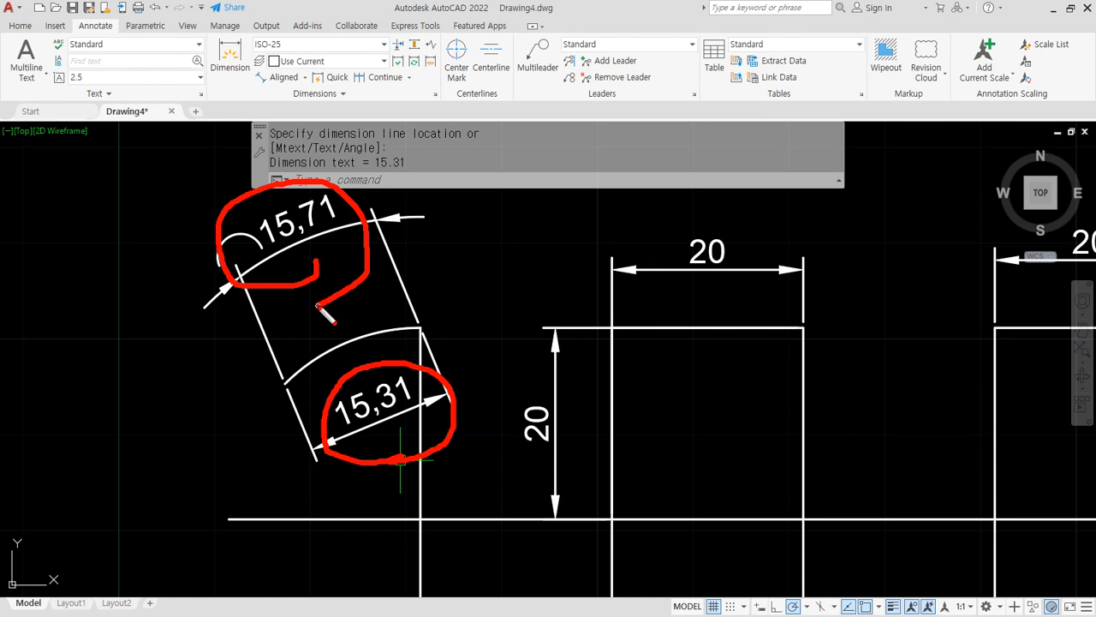
key(Escape)
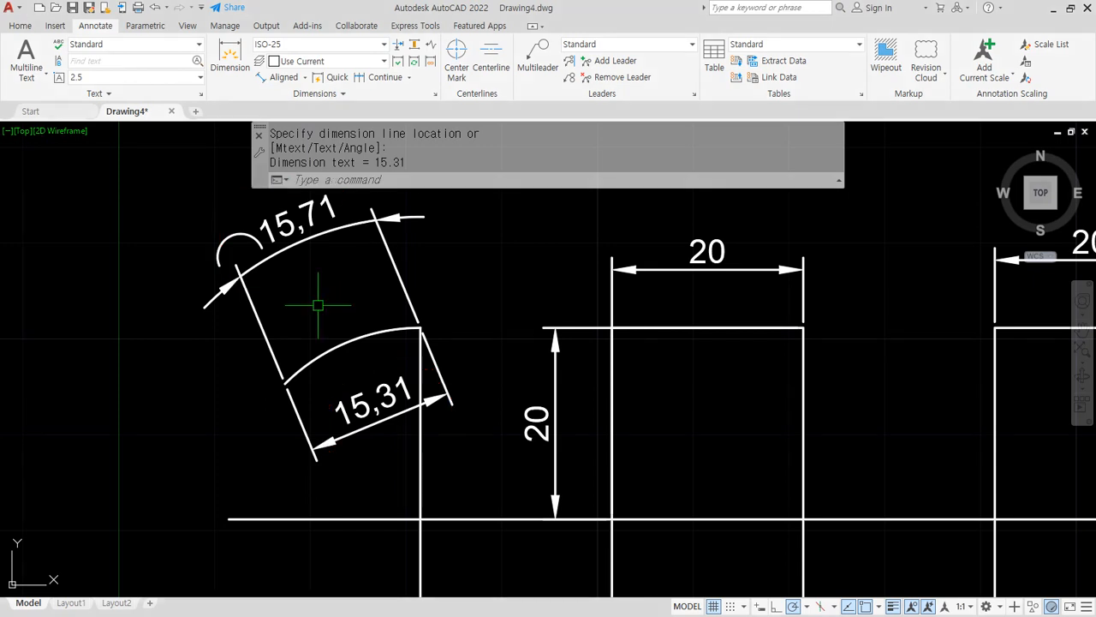
scroll(318, 305, down, 2)
middle_drag(189, 328, 427, 344)
text(a)
key(space)
click(343, 341)
click(254, 282)
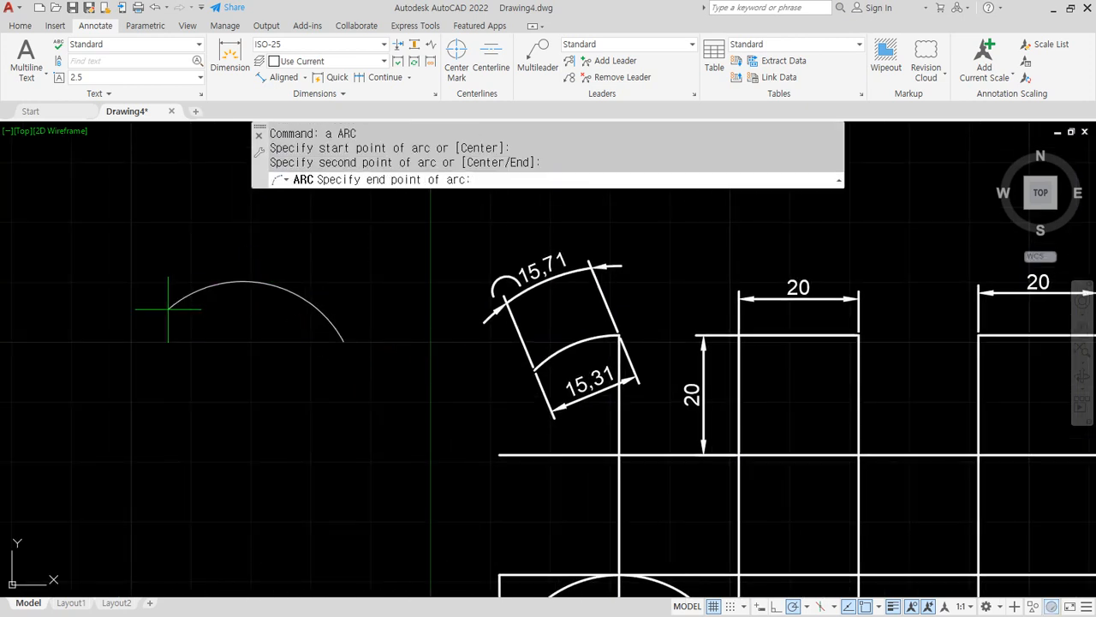
click(57, 337)
middle_drag(179, 325, 288, 357)
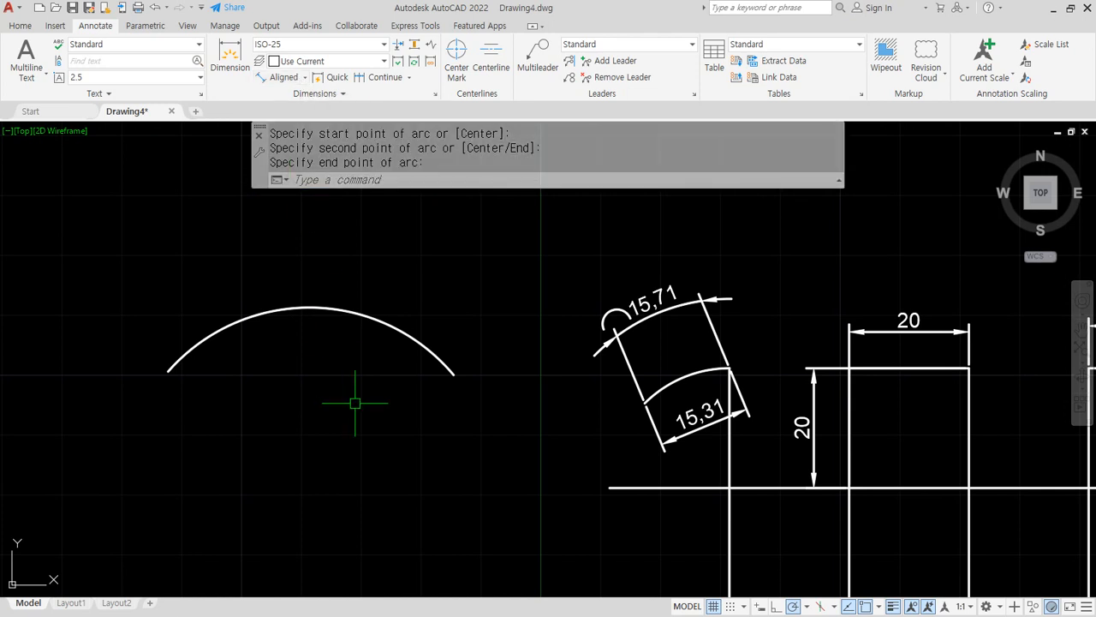
middle_drag(331, 399, 384, 335)
click(384, 335)
click(354, 208)
text(e)
key(space)
Draw a three-point arc with a chord of about 44 units in the empty area left of the dimensioned arc
text(a)
key(space)
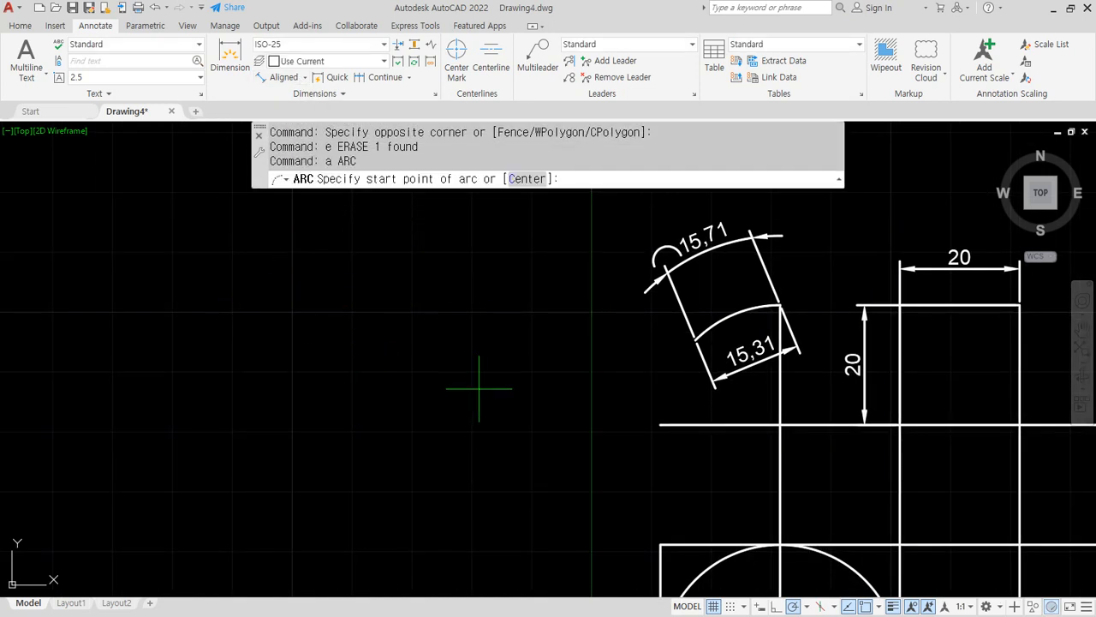
click(478, 387)
click(385, 274)
click(237, 276)
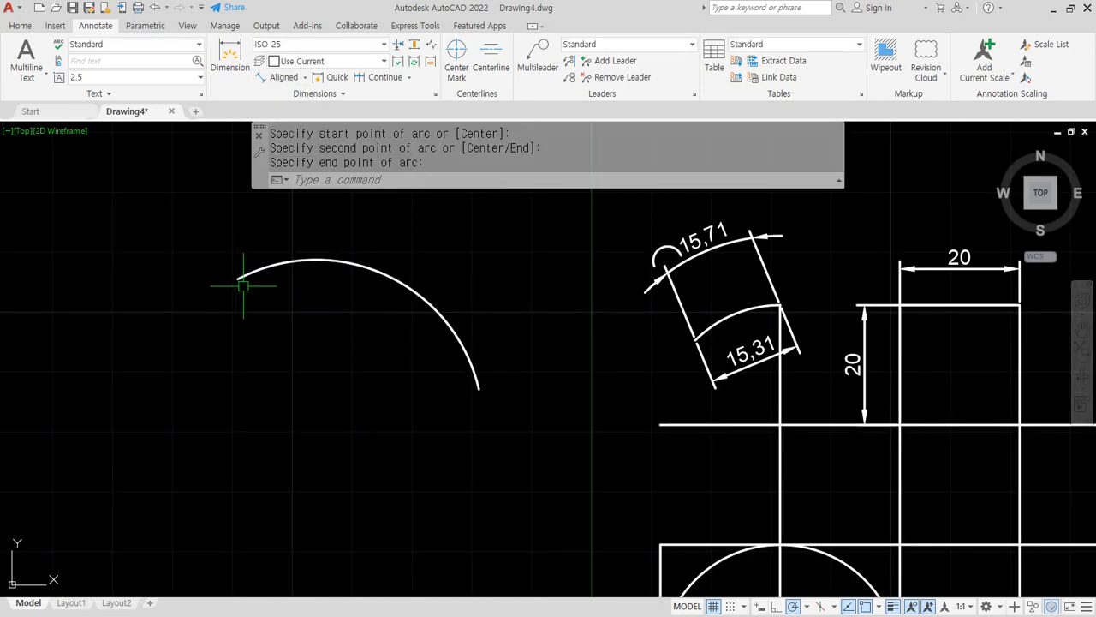
Add an aligned dimension between the new arc's two endpoints, placing it below the arc
click(279, 78)
click(478, 388)
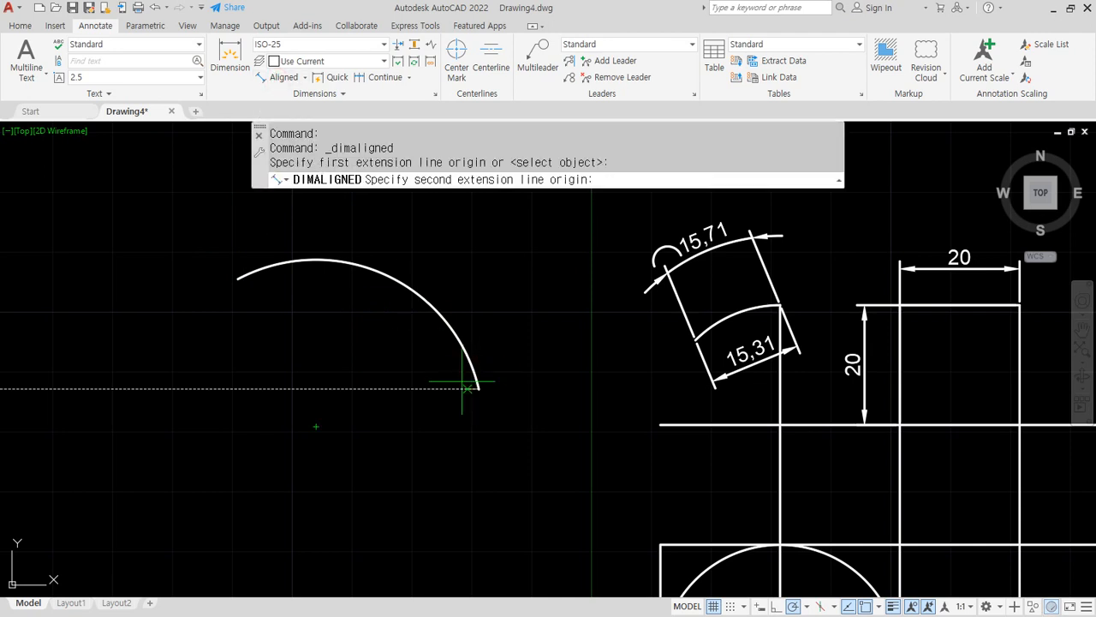
click(237, 276)
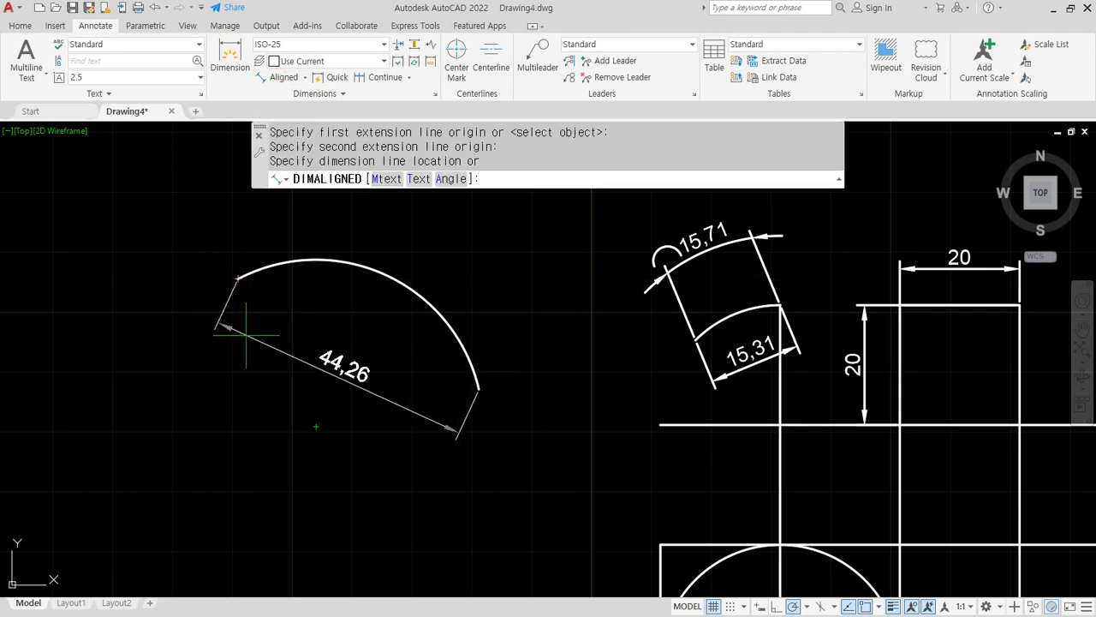
click(239, 336)
middle_drag(530, 403, 504, 412)
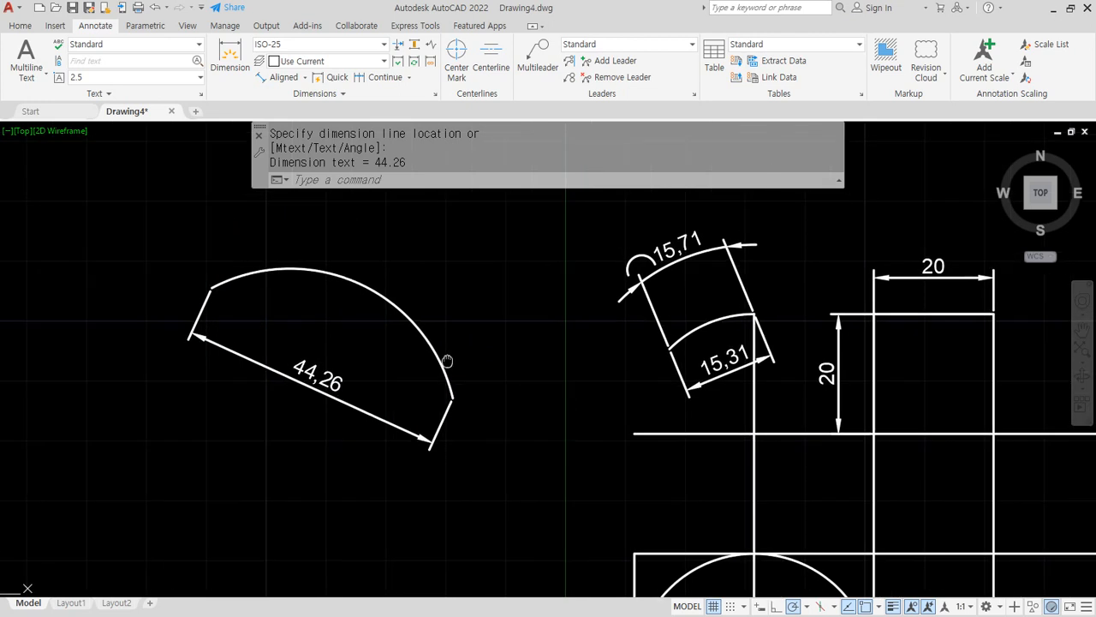
Add an arc length dimension to the new arc, placing it just outside the curve
click(304, 78)
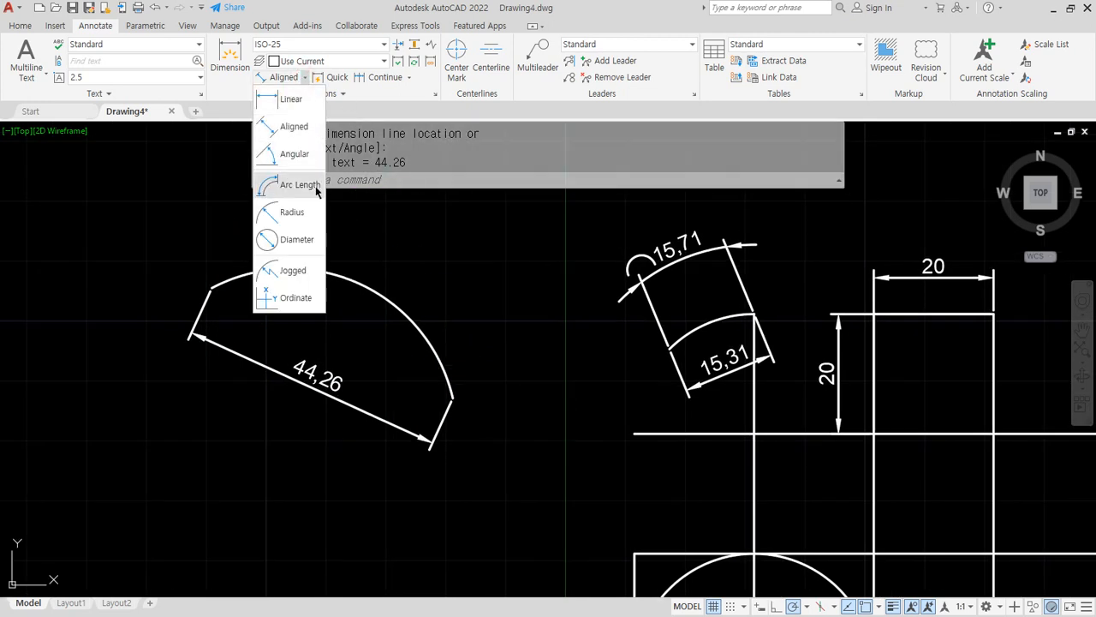
click(313, 185)
click(381, 293)
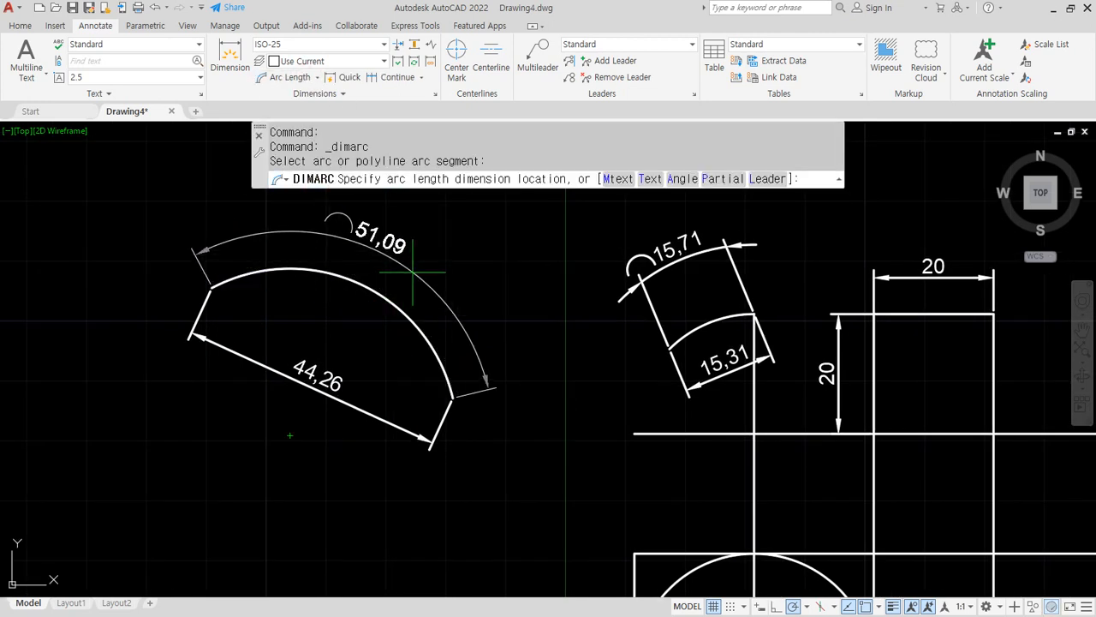
click(453, 280)
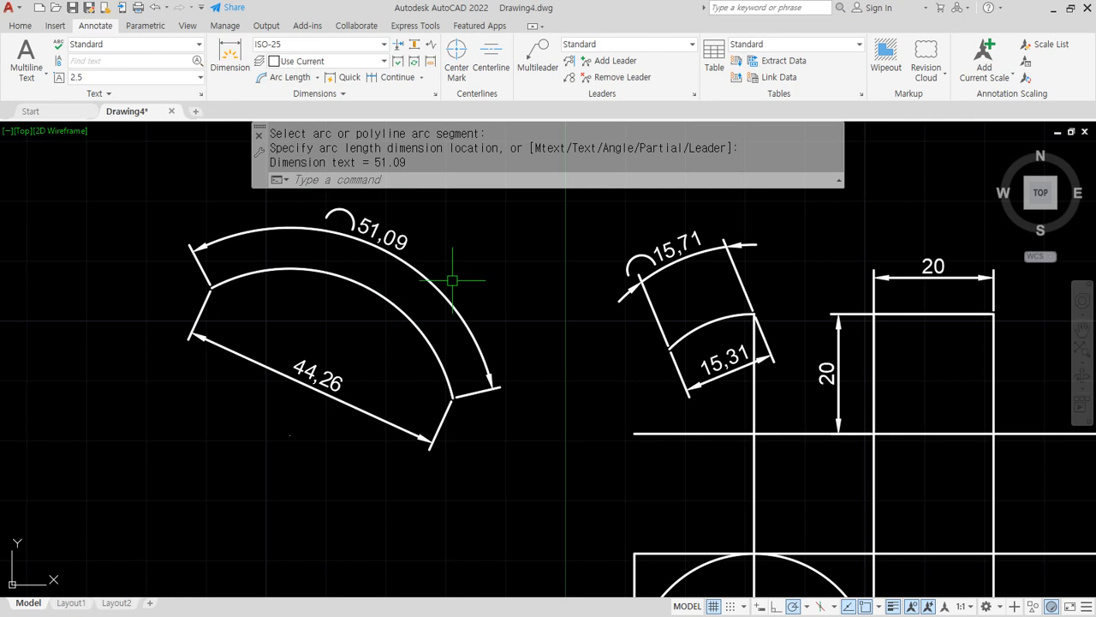
Add a radius dimension to the circle on the grid, placing its text inside the upper-right quadrant
middle_drag(452, 280, 72, 29)
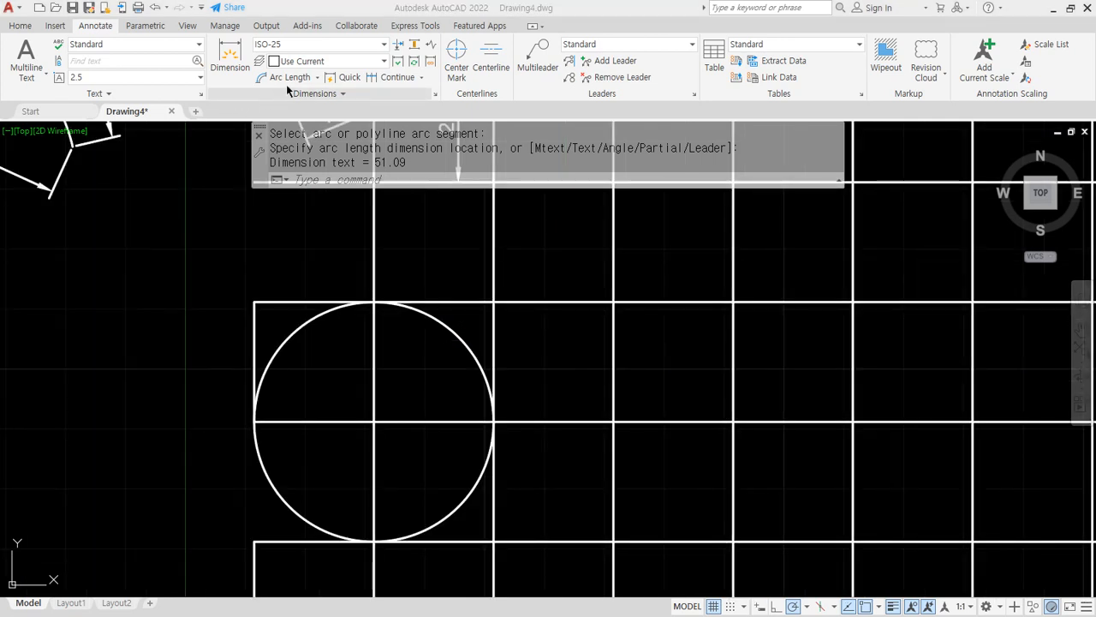
click(318, 78)
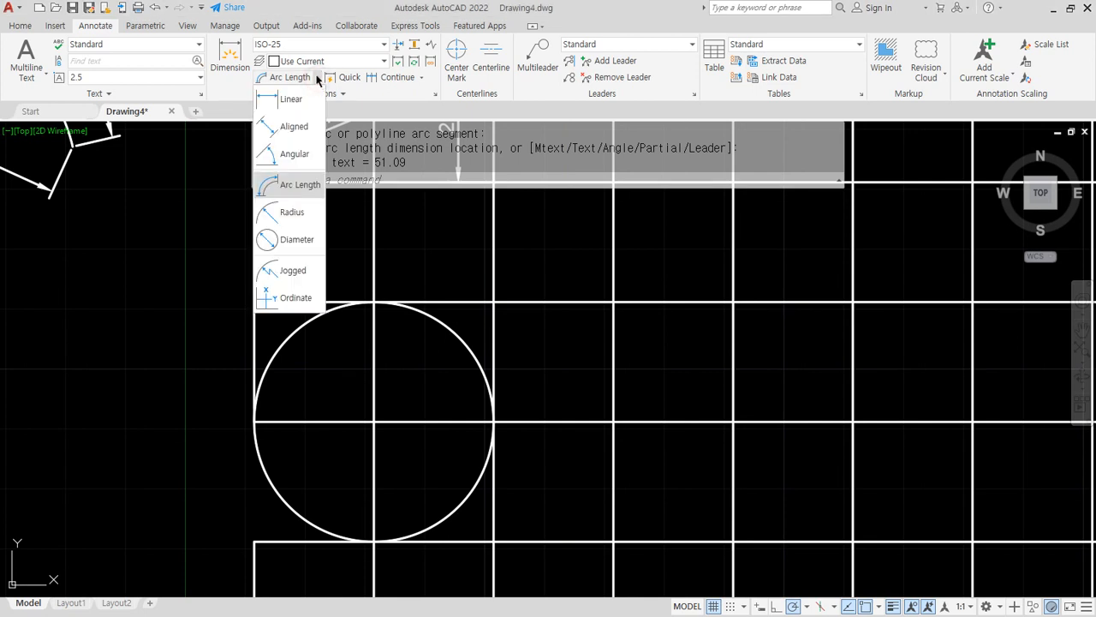
click(294, 210)
click(454, 332)
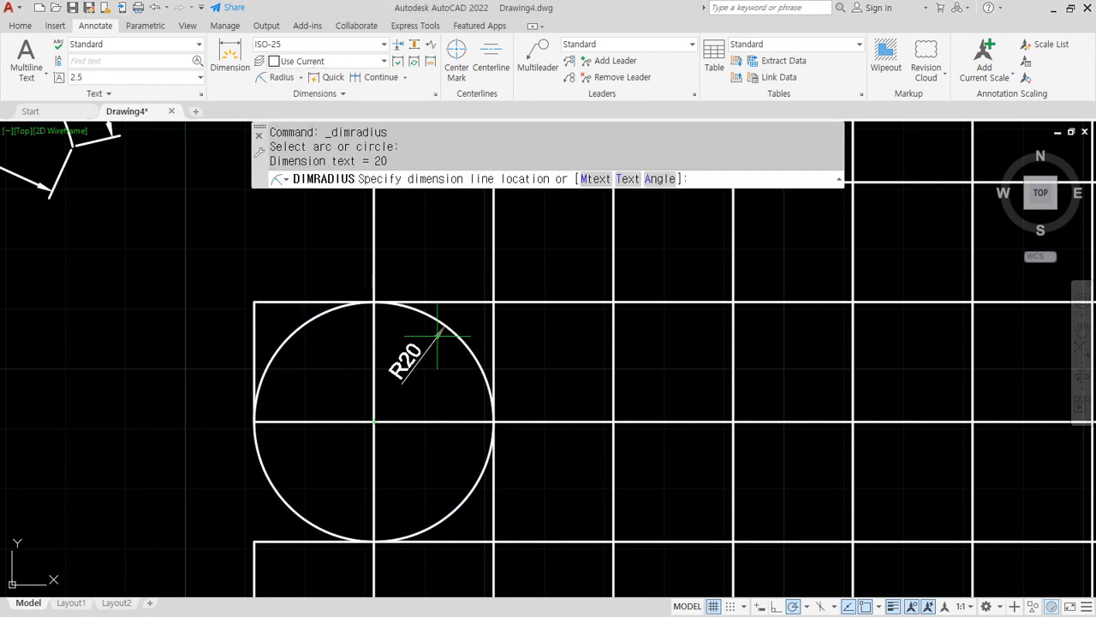
scroll(441, 336, up, 2)
click(437, 335)
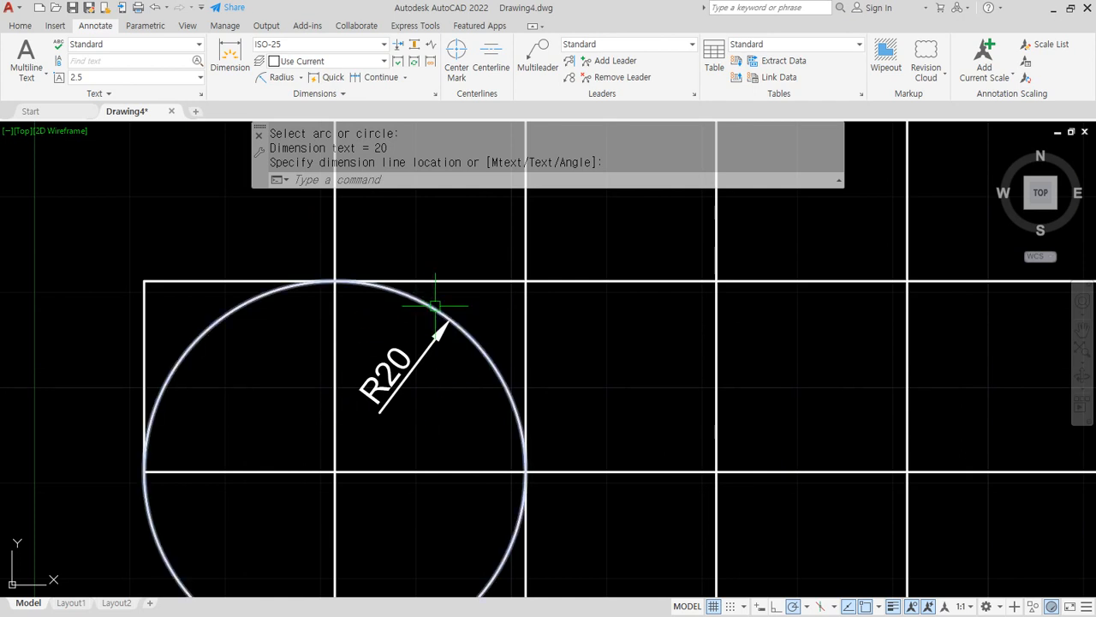
Add a second radius dimension to the circle, placing its text outside the circle at the upper left
click(295, 79)
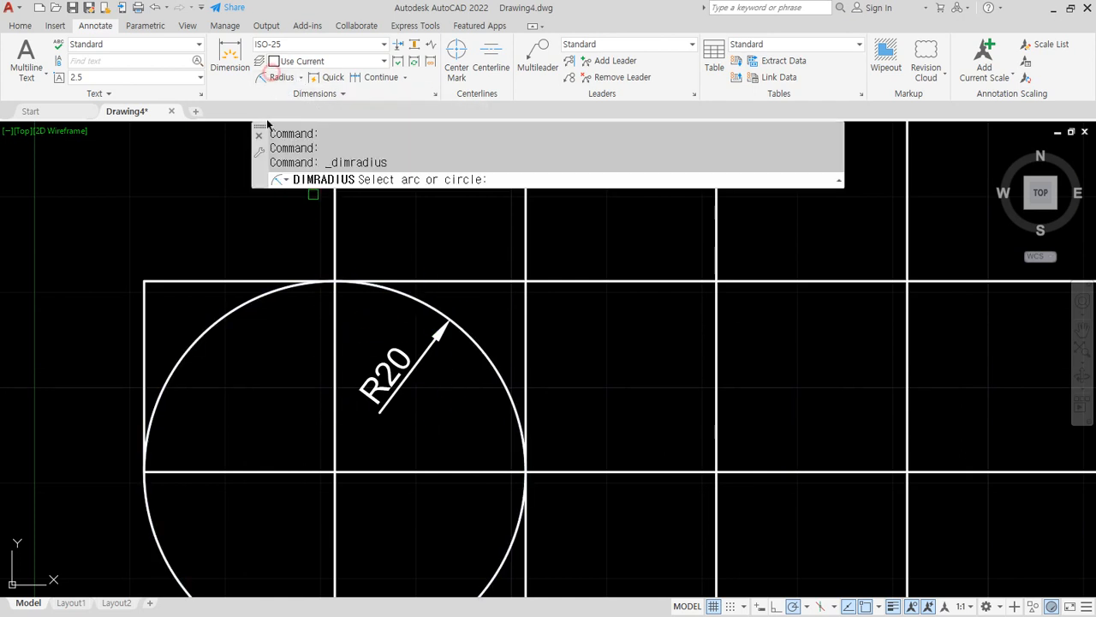
click(238, 315)
click(206, 244)
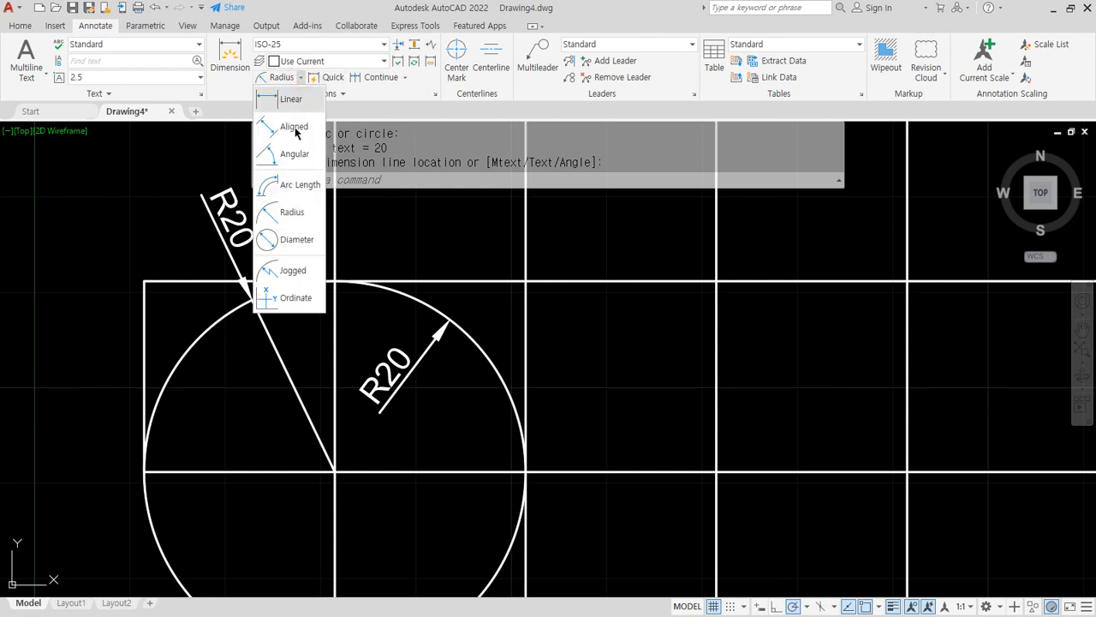
Add a diameter dimension to the circle, placing its text inside the lower-left quadrant
click(291, 240)
middle_drag(203, 549, 162, 398)
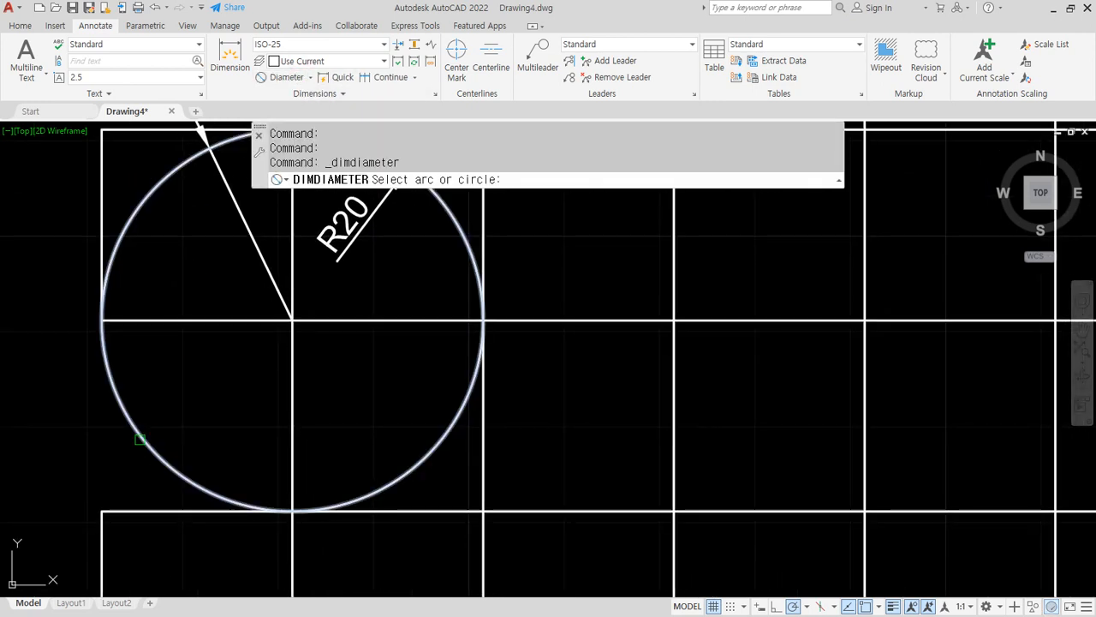
click(142, 432)
click(164, 414)
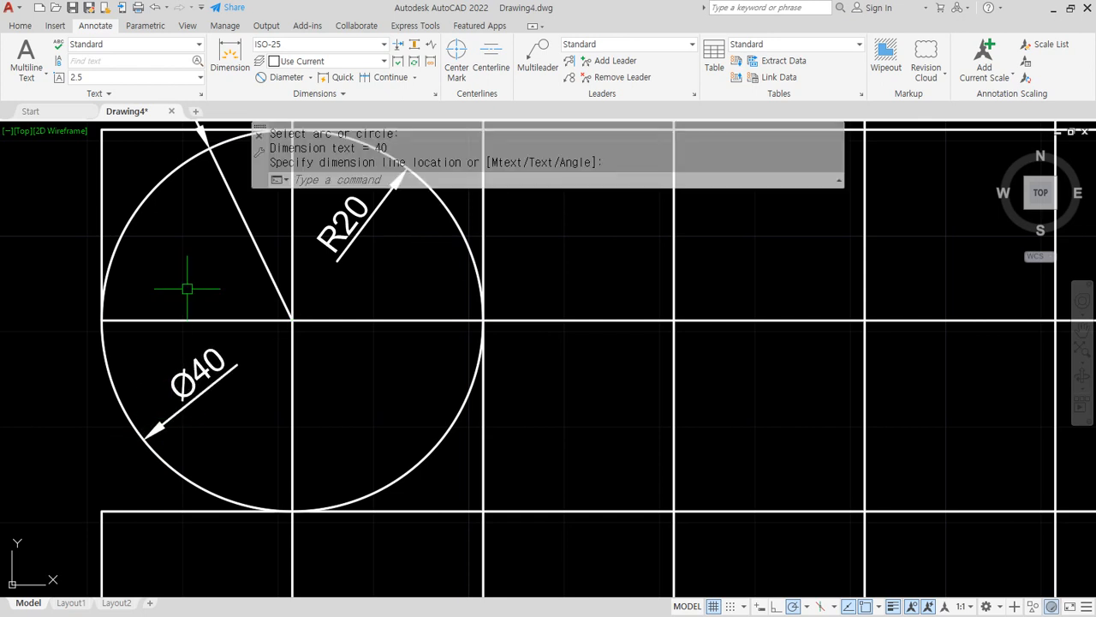
Add a second diameter dimension to the circle, placing its text outside the circle at the lower right
click(271, 76)
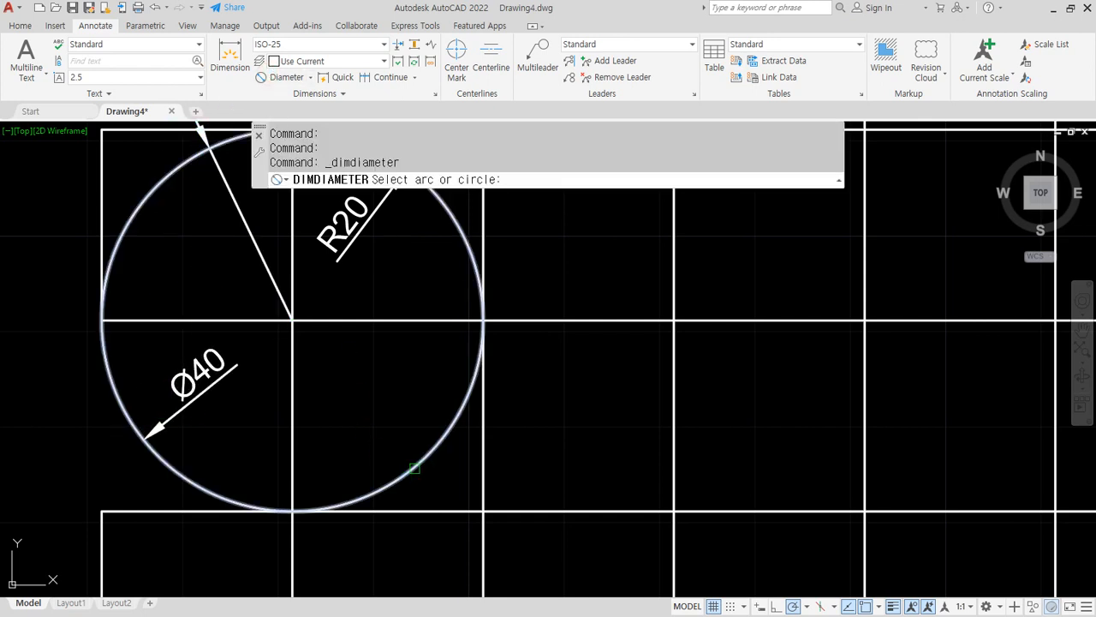
click(432, 451)
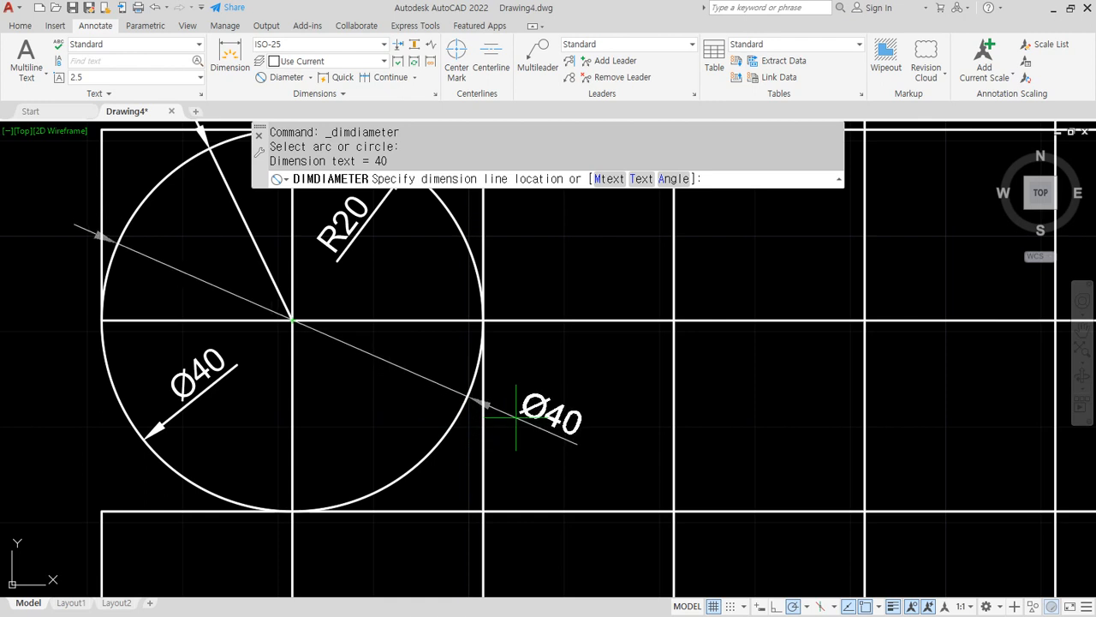
click(468, 418)
scroll(294, 349, down, 3)
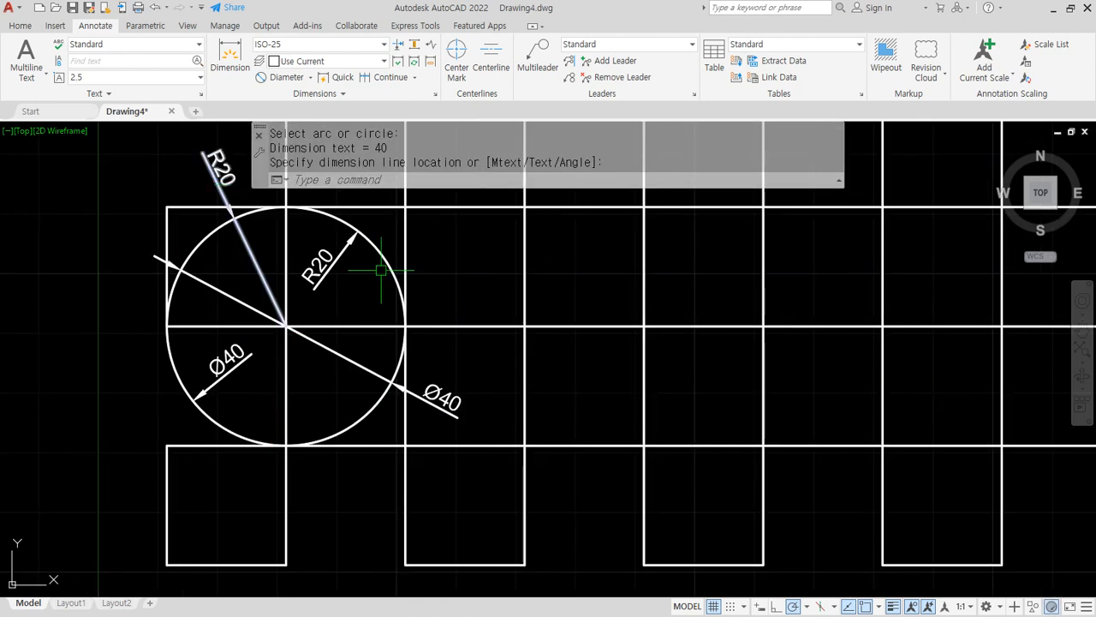
scroll(133, 264, up, 1)
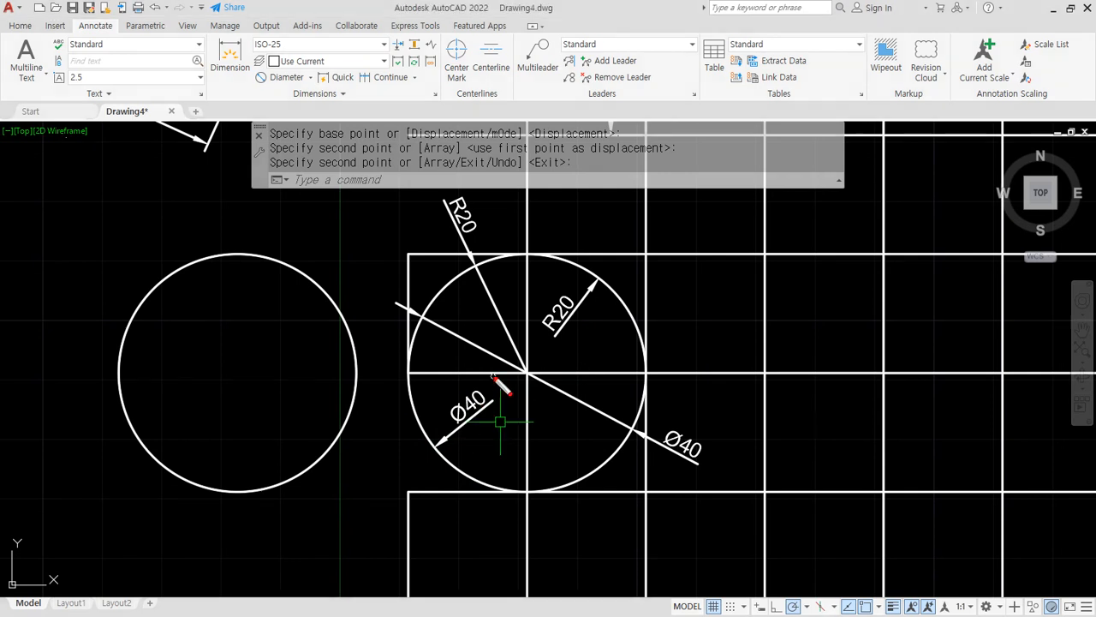
mouse_move(493, 374)
mouse_down()
mouse_move(421, 456)
mouse_move(471, 370)
mouse_up()
mouse_move(581, 348)
mouse_down()
mouse_move(506, 329)
mouse_move(642, 342)
mouse_move(591, 354)
mouse_up()
key(Escape)
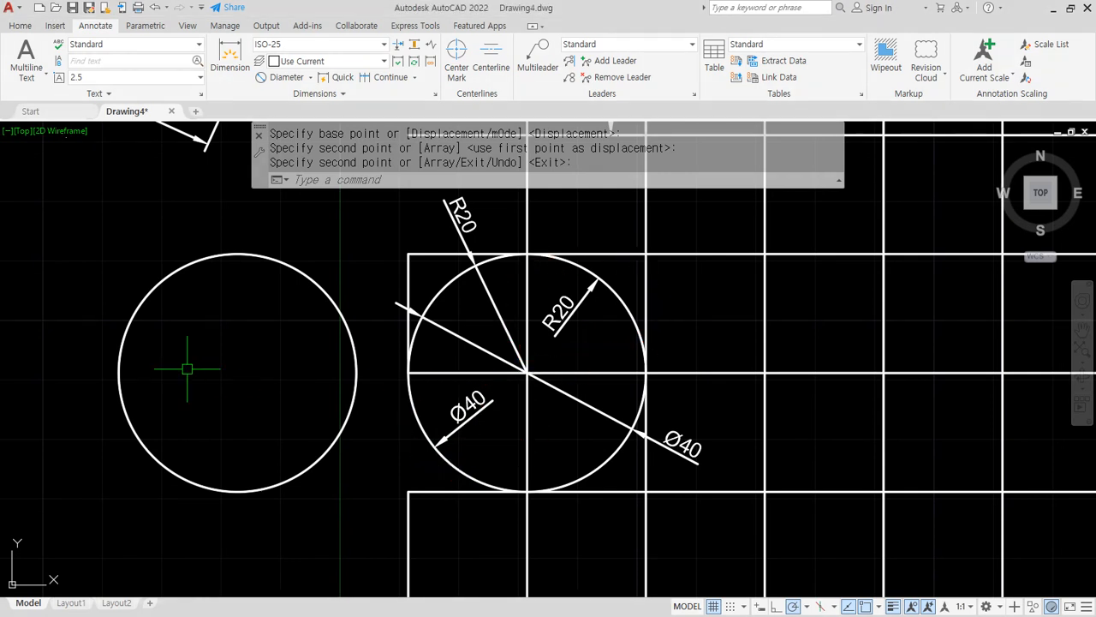
Copy the undimensioned circle horizontally to its left, using its center as the base point and leaving a small gap
middle_drag(187, 369, 326, 362)
text(cp)
key(Return)
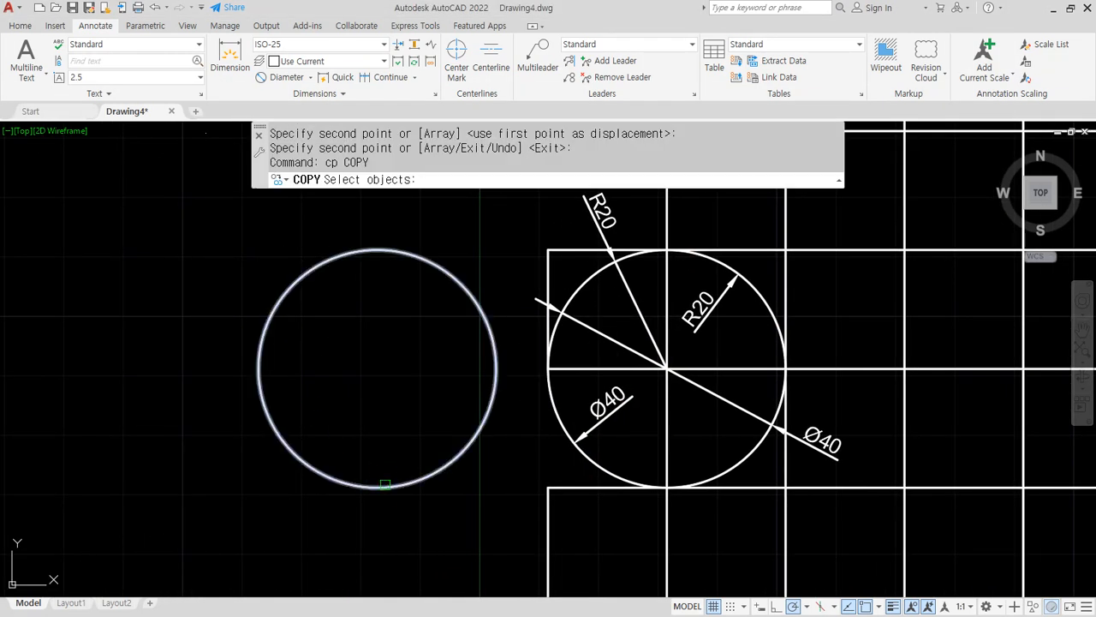
click(386, 484)
key(Return)
click(377, 368)
click(120, 370)
key(Return)
Modify the ISO-25 dimension style so that arrows move outside the extension lines first, and apply the change
middle_drag(225, 372, 386, 362)
text(d)
key(Return)
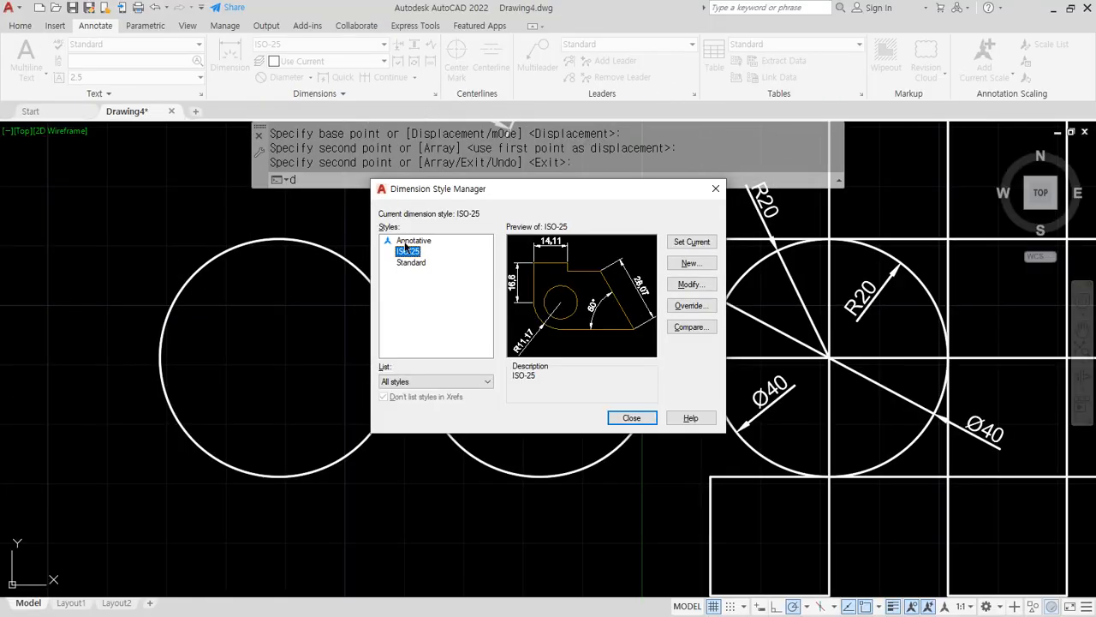
click(689, 285)
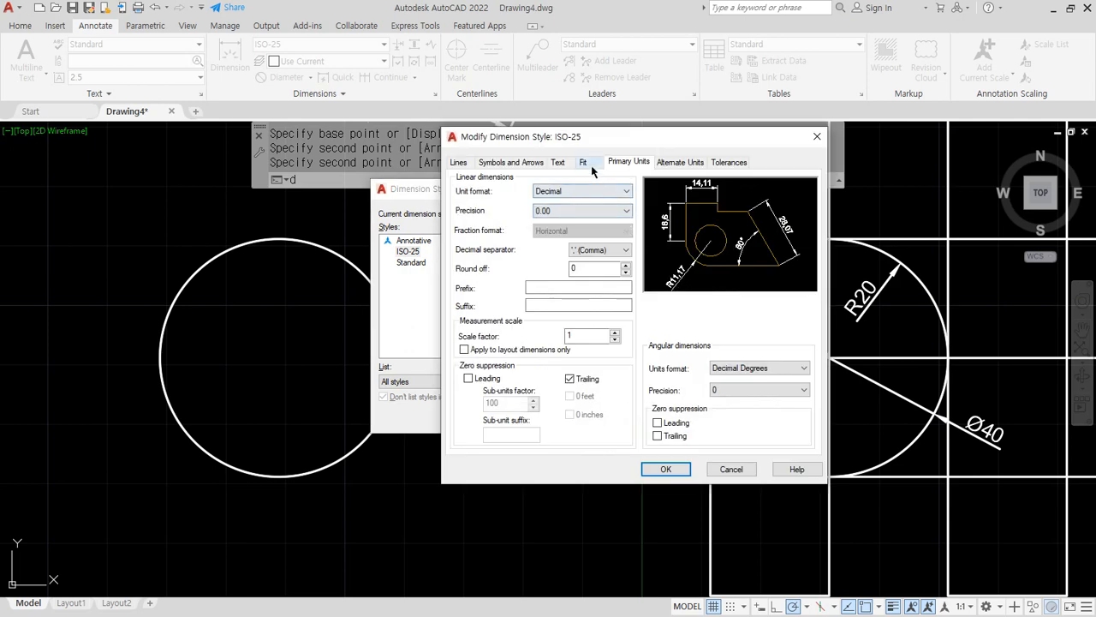
click(585, 164)
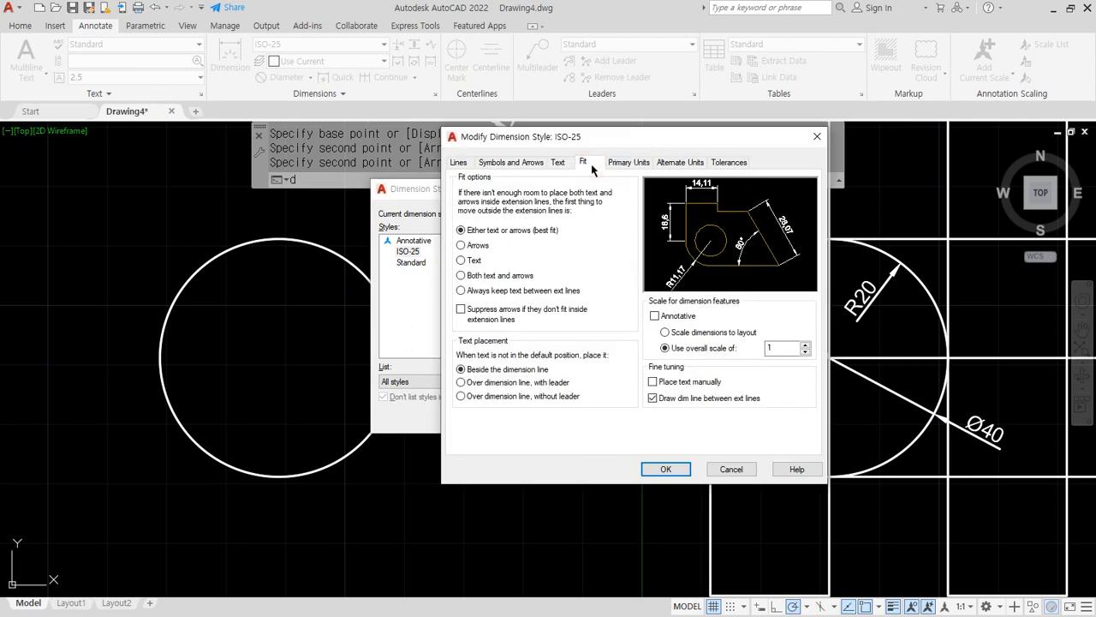
click(483, 248)
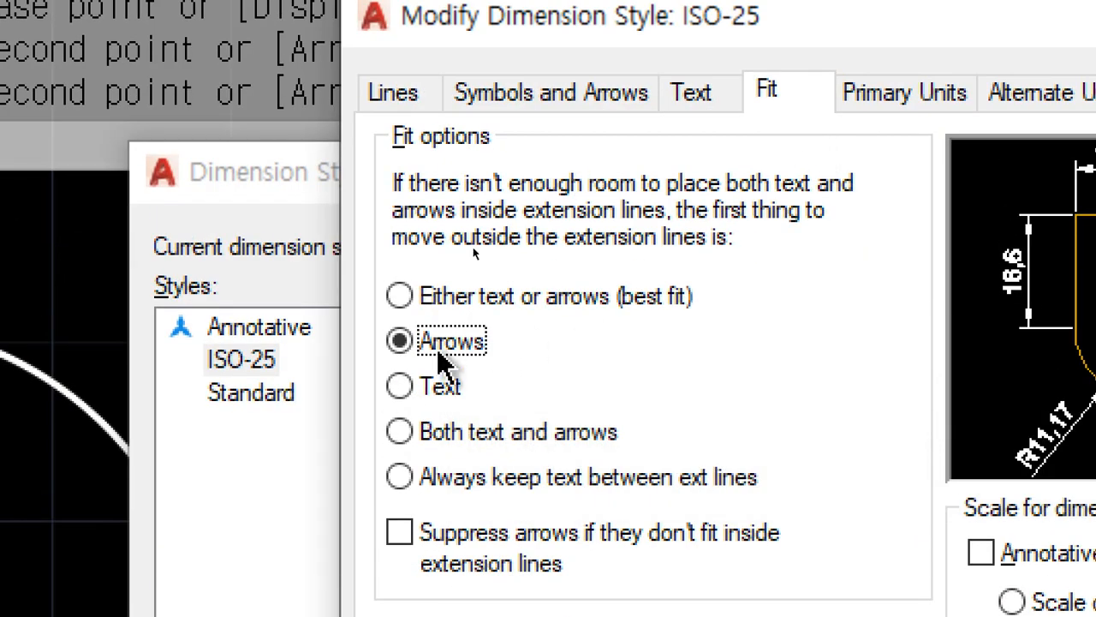
click(448, 300)
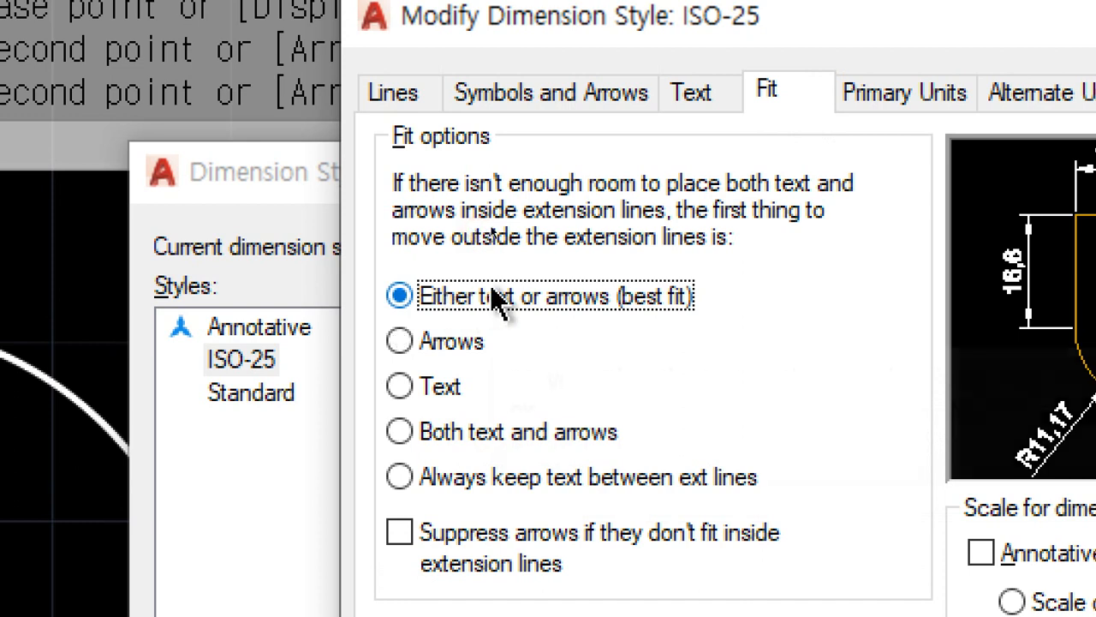
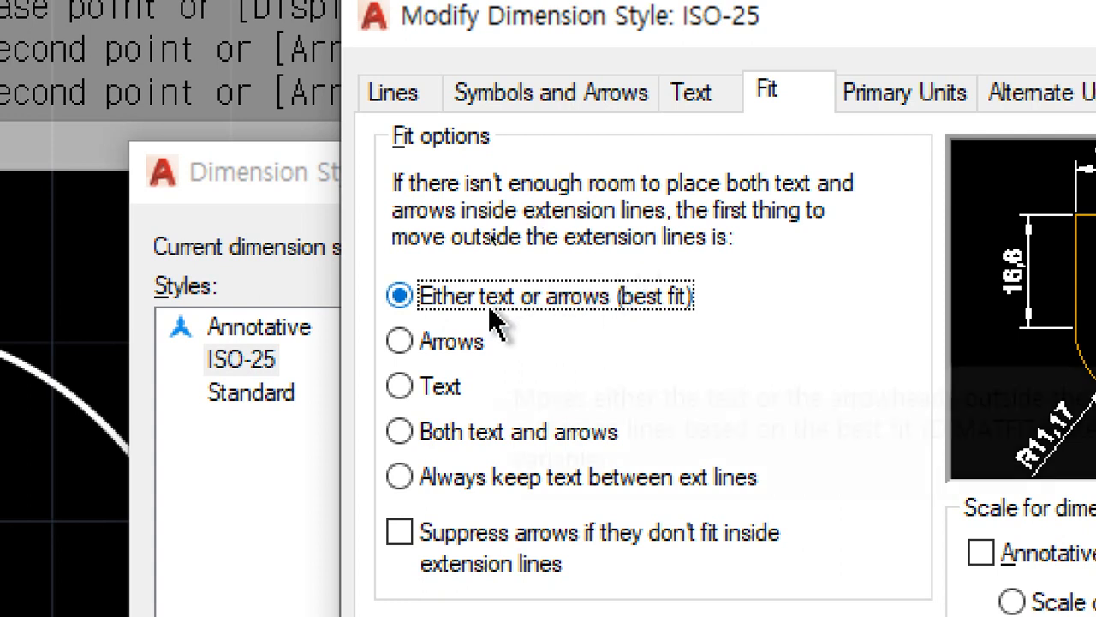
mouse_move(537, 318)
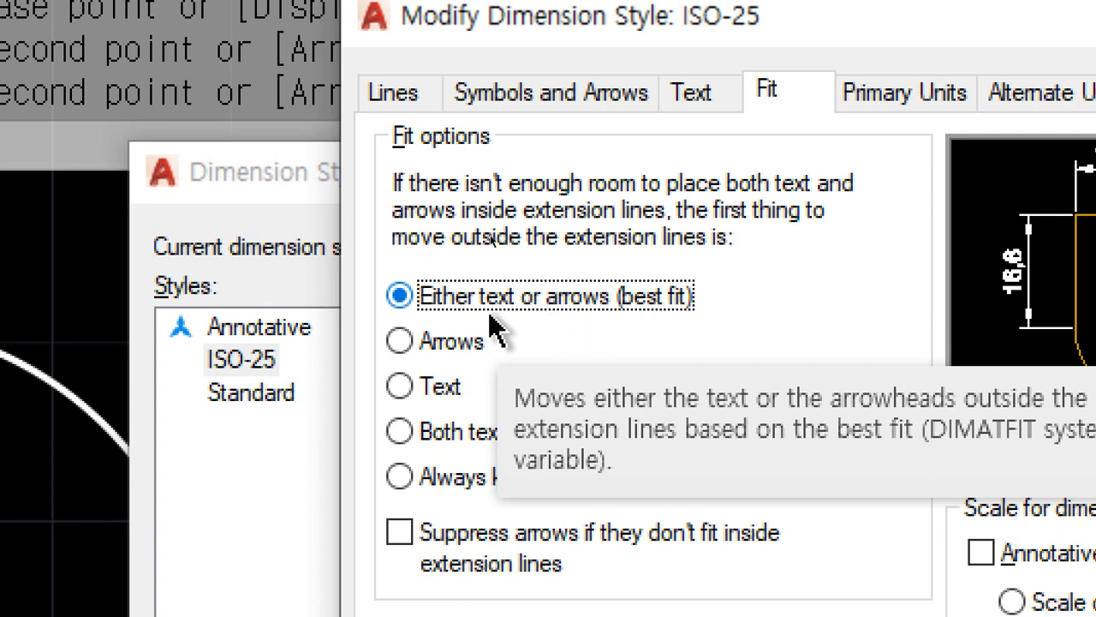
click(448, 347)
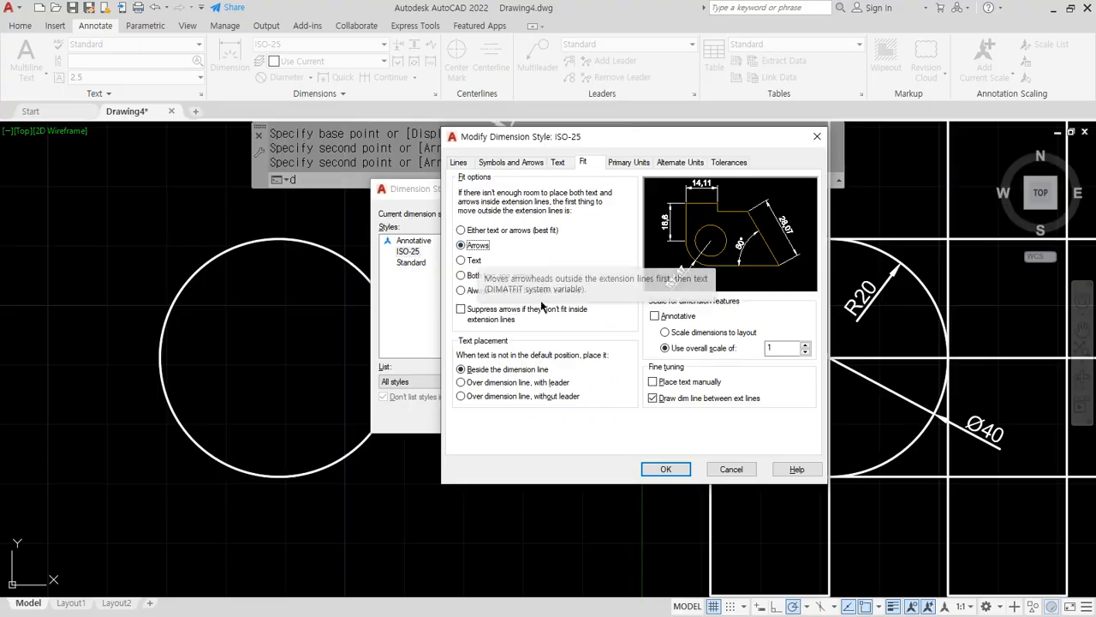
click(652, 472)
click(631, 417)
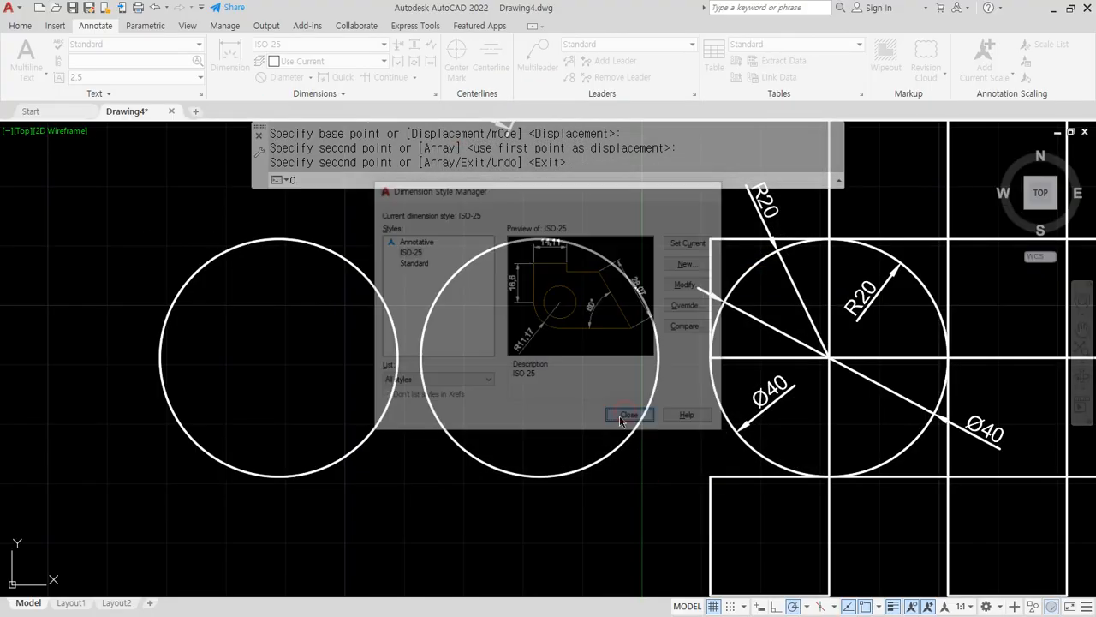
Add a diameter dimension to the leftmost circle, running diagonally from lower left to upper right with its text inside
click(286, 77)
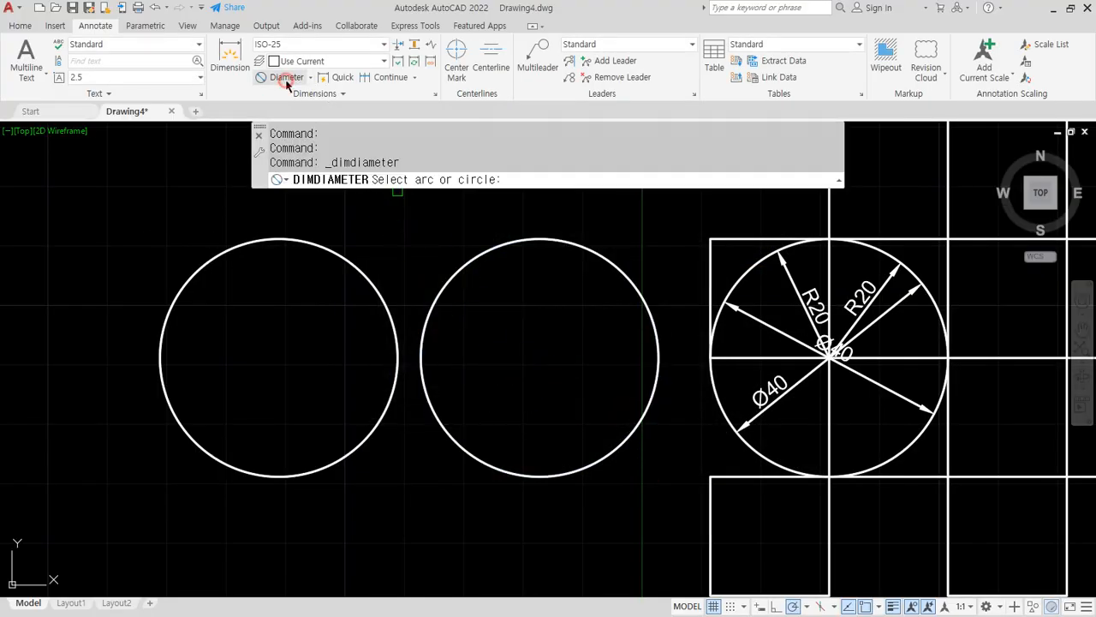
click(337, 254)
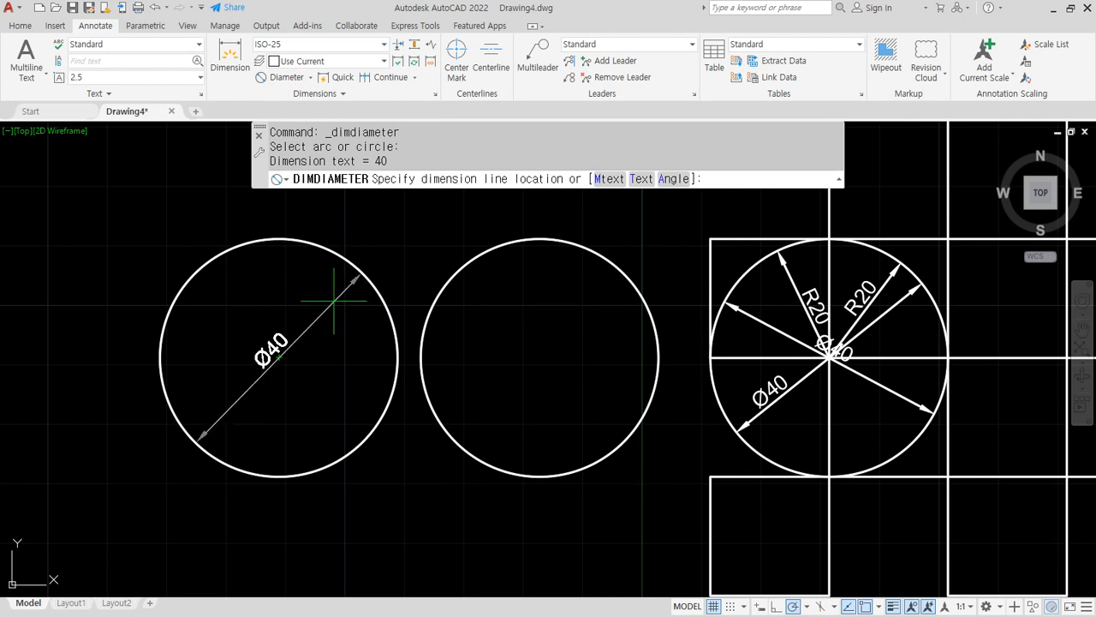
click(204, 420)
scroll(310, 368, up, 2)
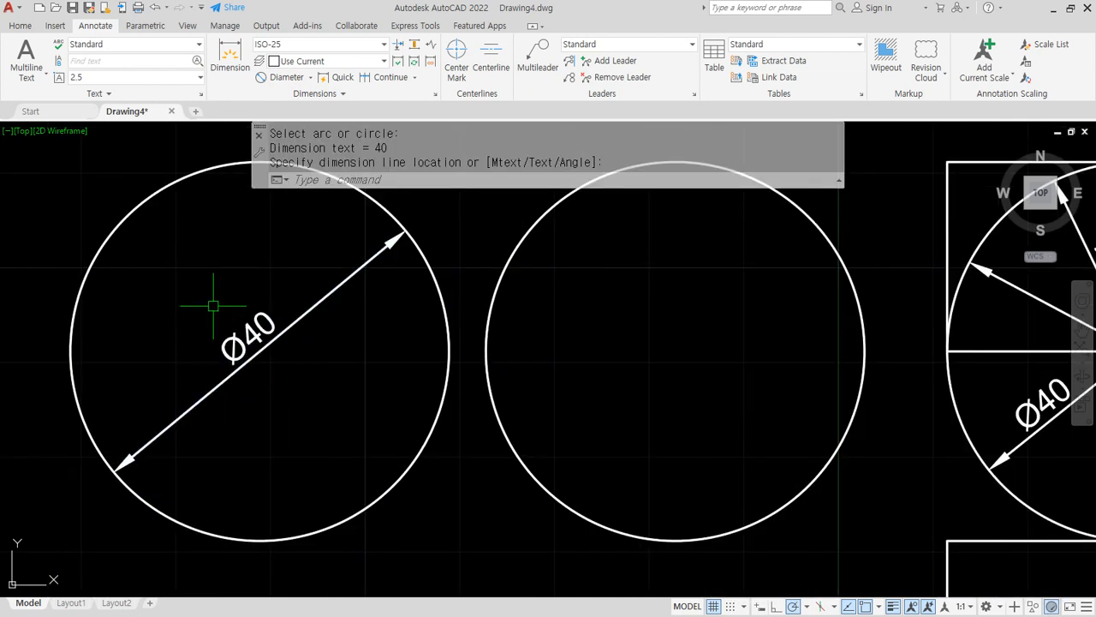
Add a radius dimension to the middle circle, placing its text inside the upper-right quadrant
middle_drag(357, 311, 334, 337)
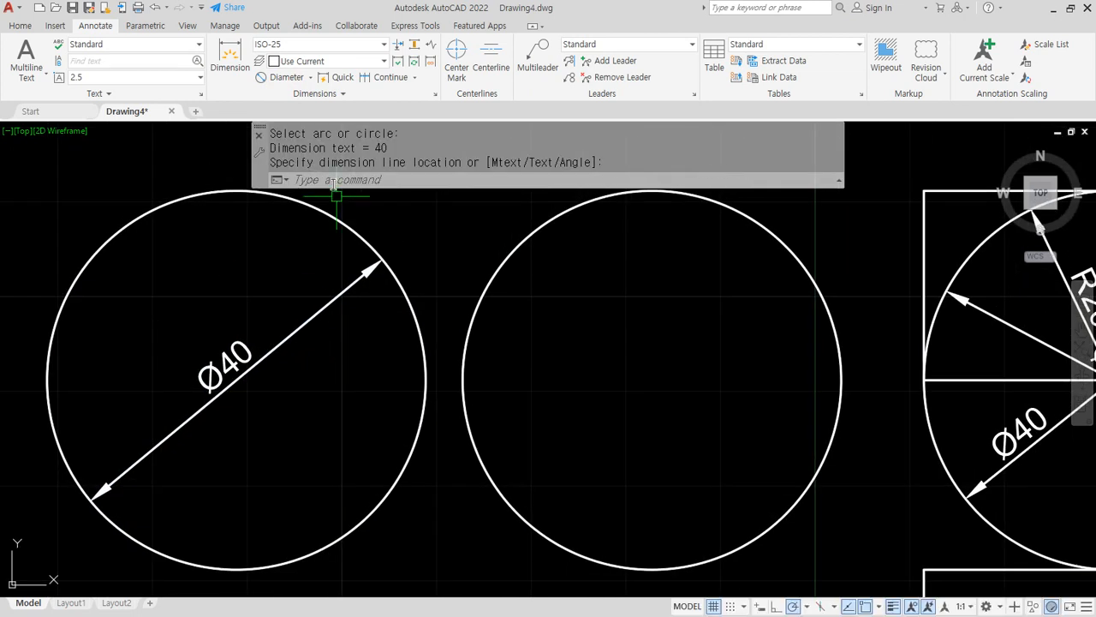
click(311, 77)
click(291, 212)
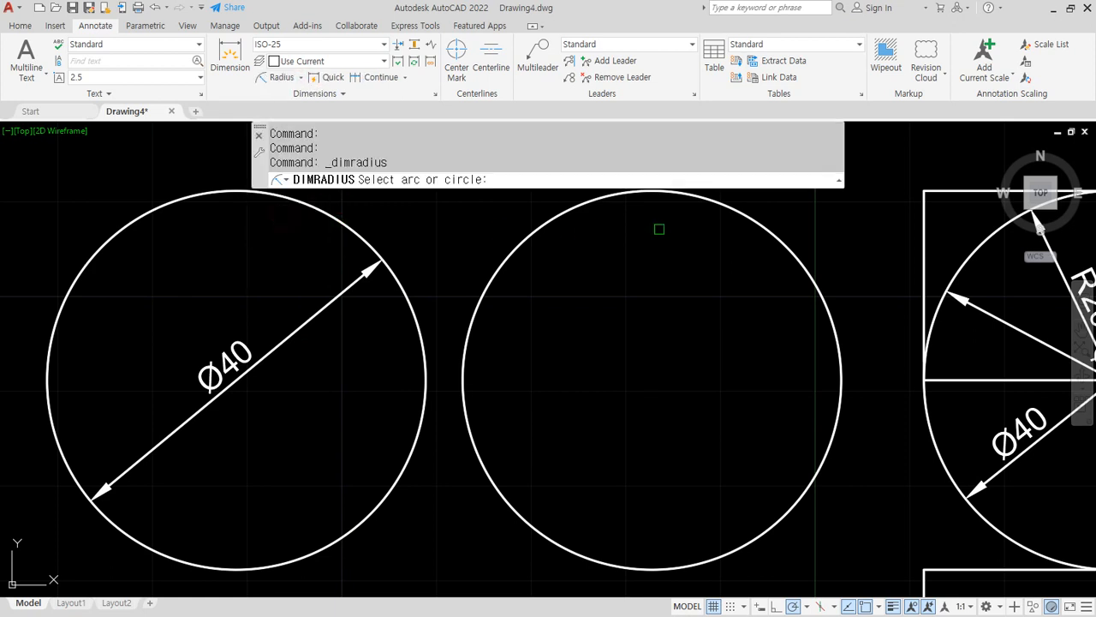
click(734, 218)
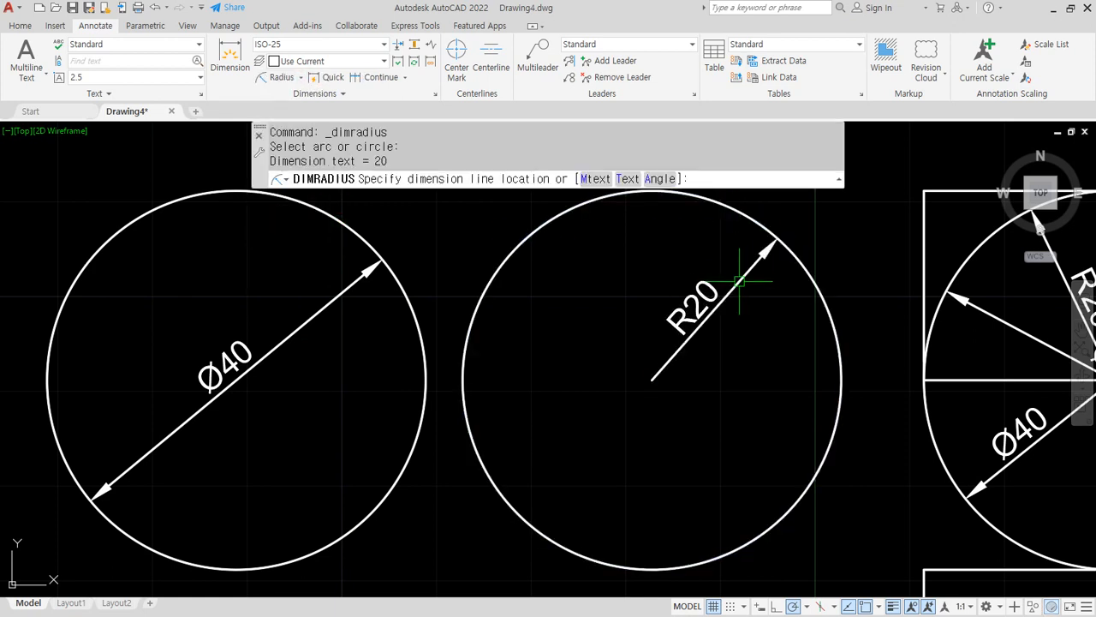
click(732, 272)
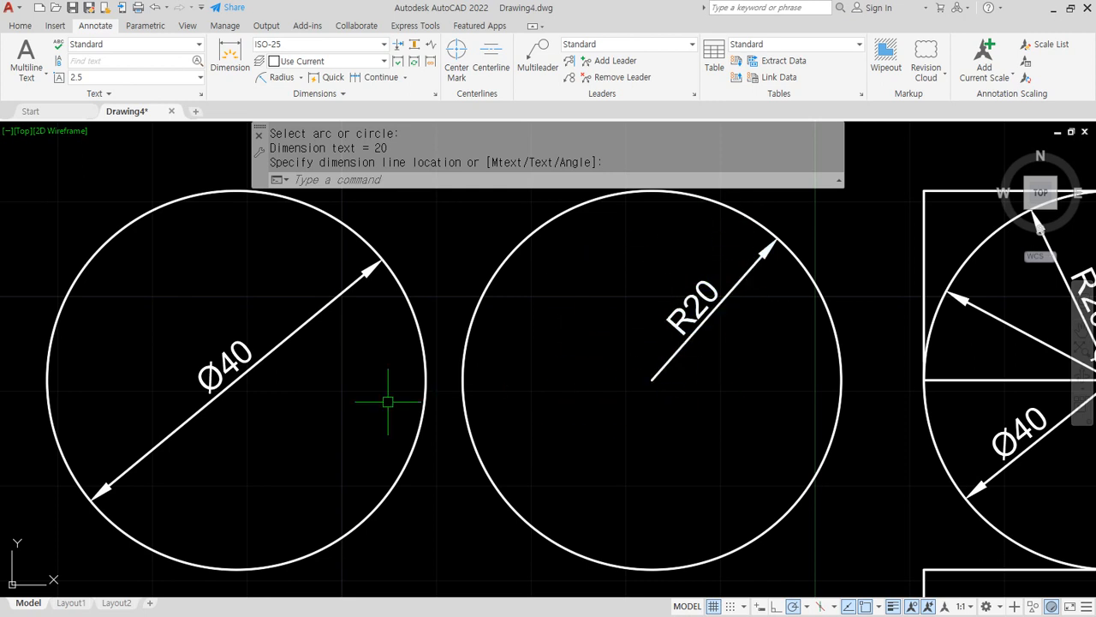
mouse_move(253, 443)
mouse_down()
mouse_move(164, 353)
mouse_move(289, 442)
mouse_up()
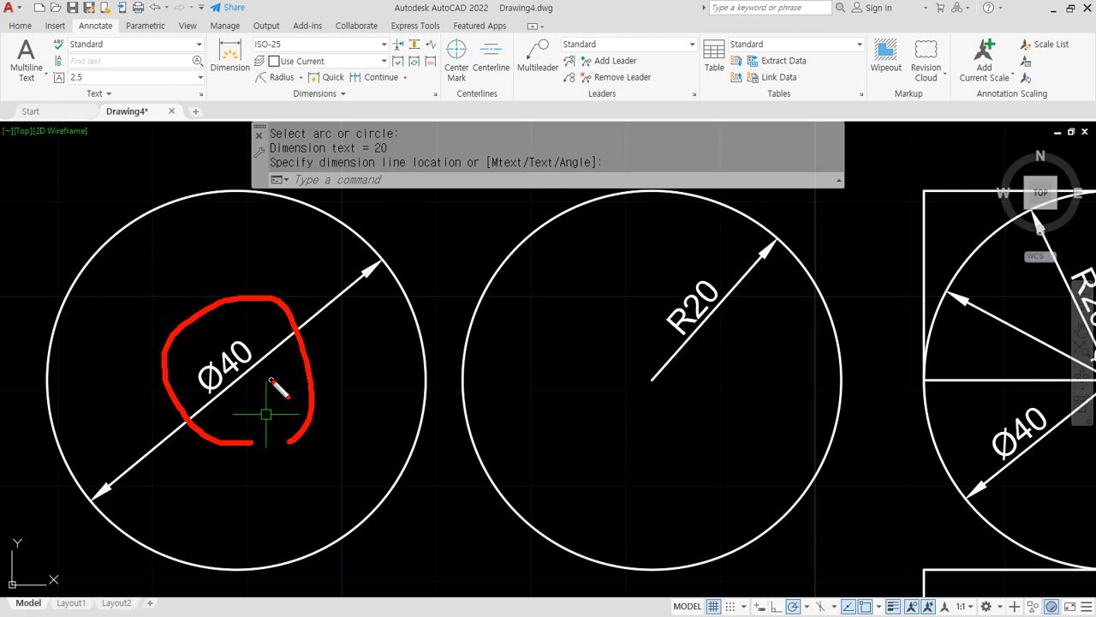
mouse_move(274, 443)
mouse_down()
mouse_move(319, 336)
mouse_move(326, 423)
mouse_move(370, 460)
mouse_move(528, 443)
mouse_move(519, 461)
mouse_up()
key(Escape)
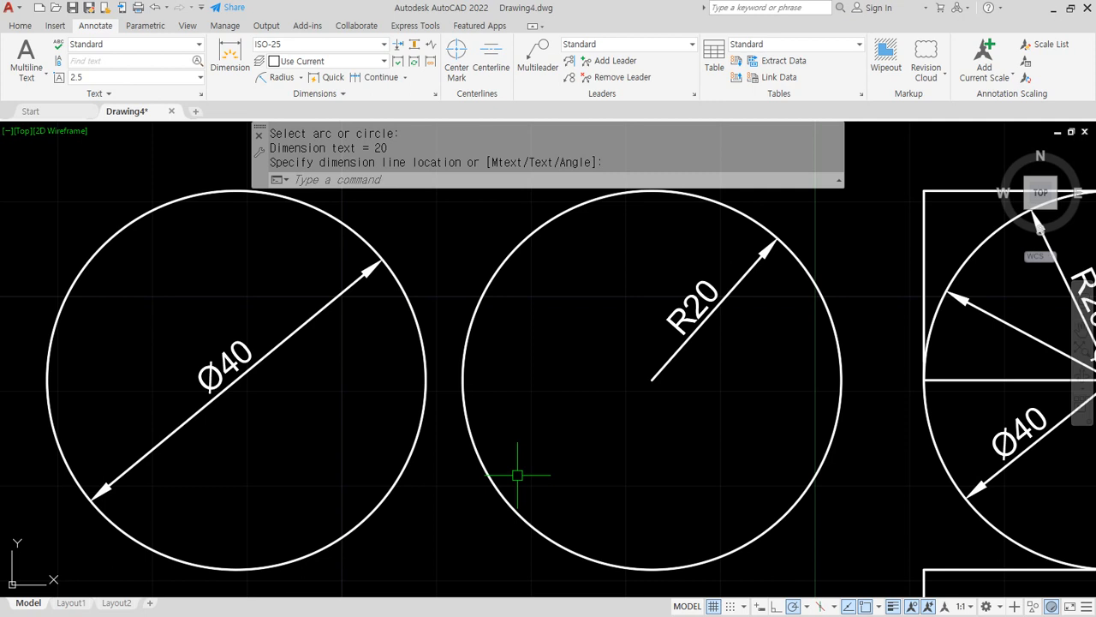
click(302, 78)
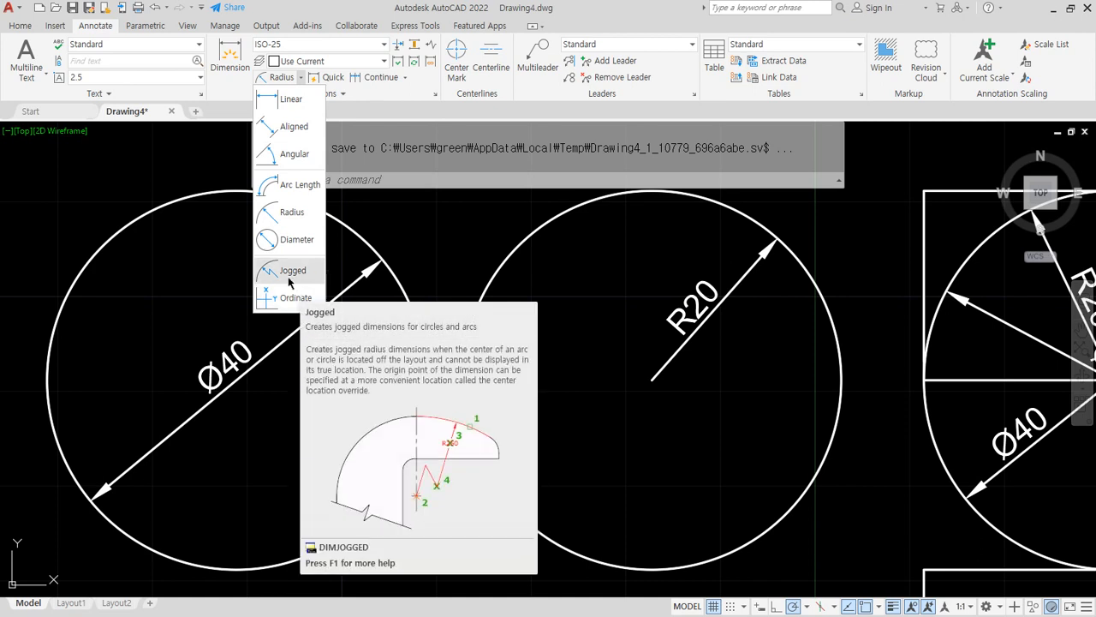
key(Escape)
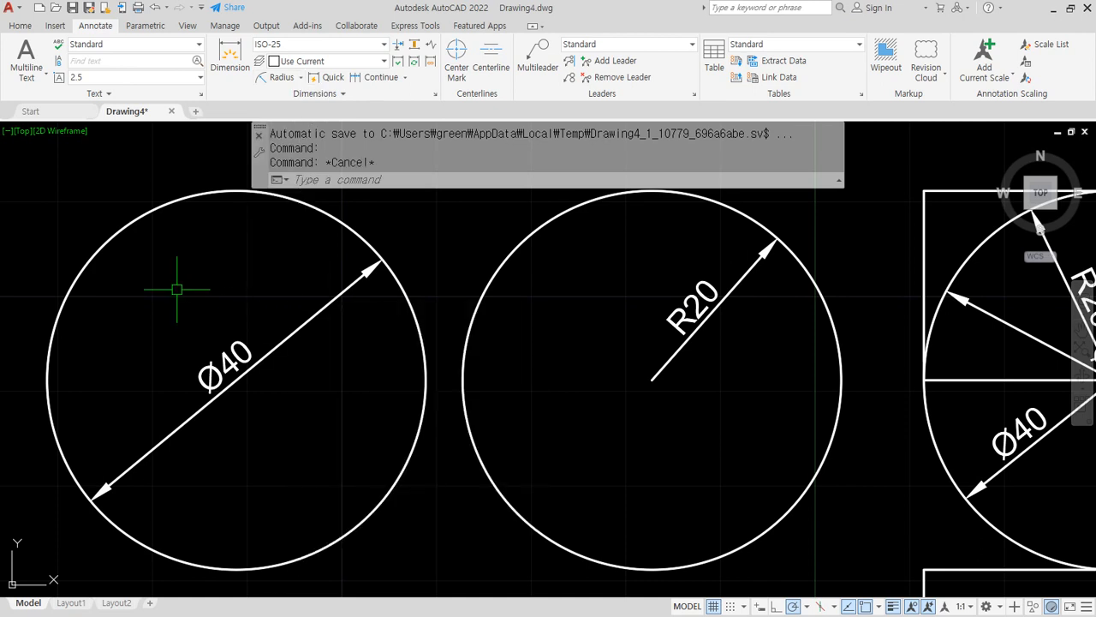
Draw a wide, very shallow three-point arc in the empty area below and to the left of the circles
scroll(178, 289, down, 5)
mouse_move(133, 295)
middle_down()
mouse_move(427, 132)
mouse_move(331, 313)
middle_up()
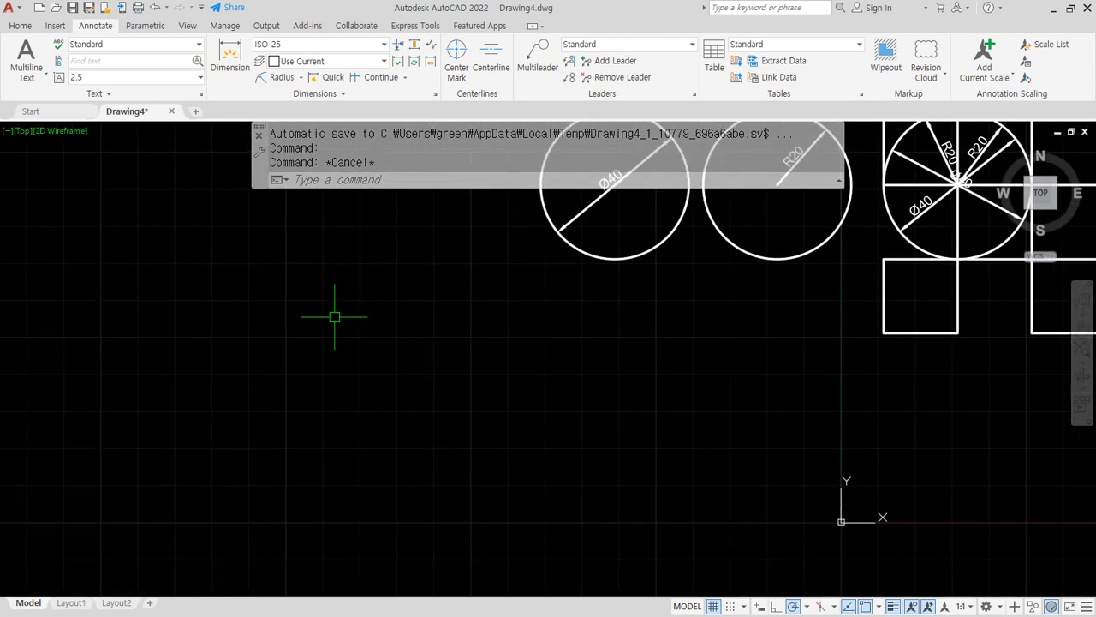
text(a)
key(Return)
click(581, 347)
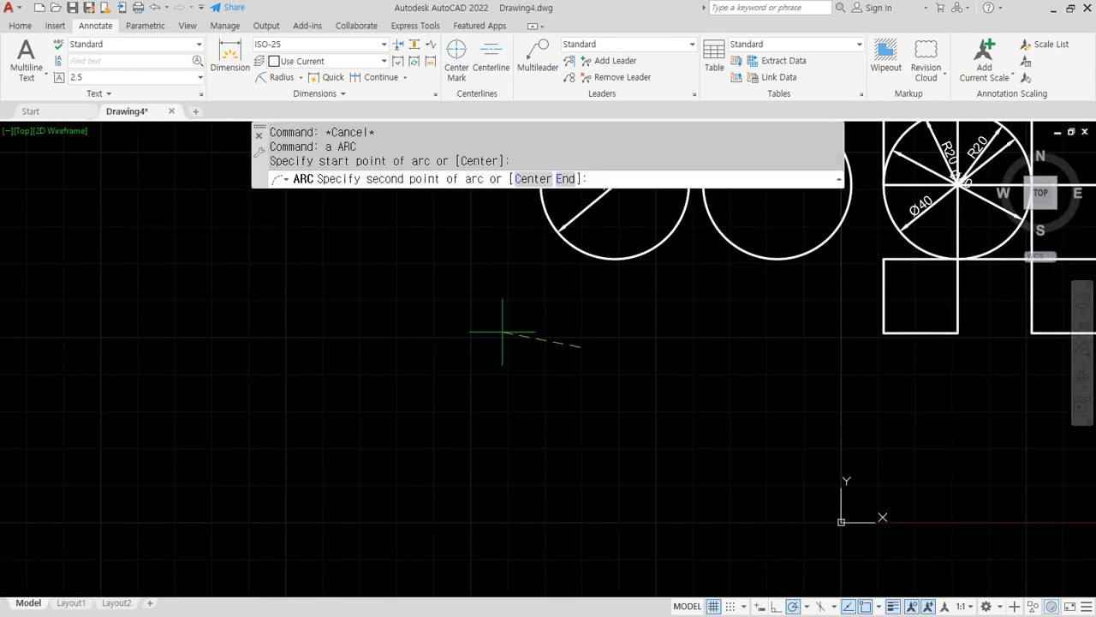
click(347, 336)
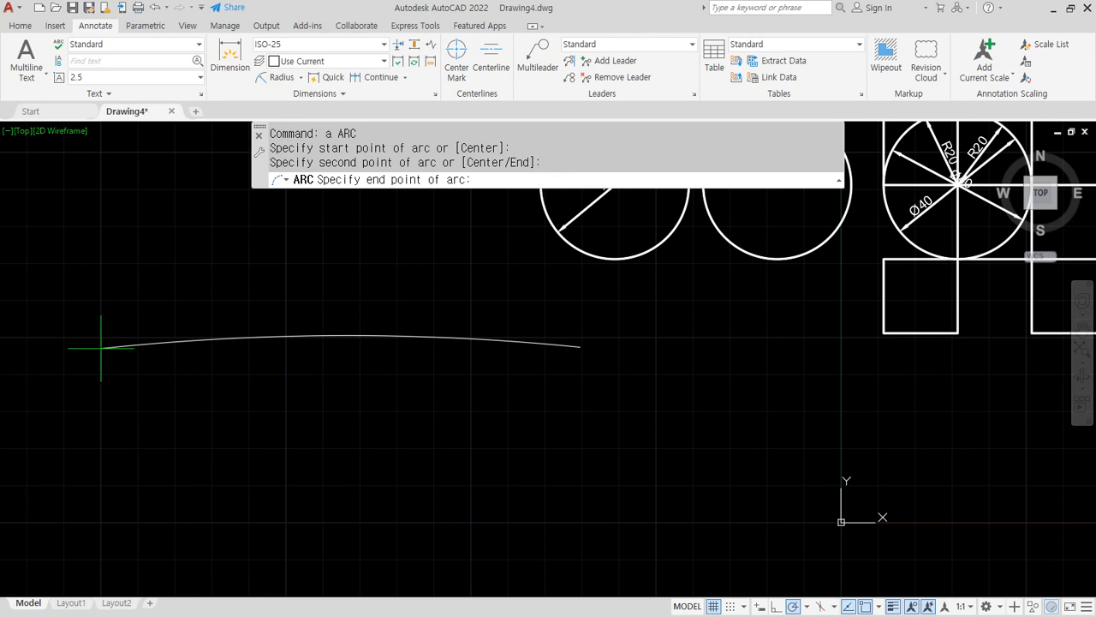
click(104, 347)
key(Return)
key(Escape)
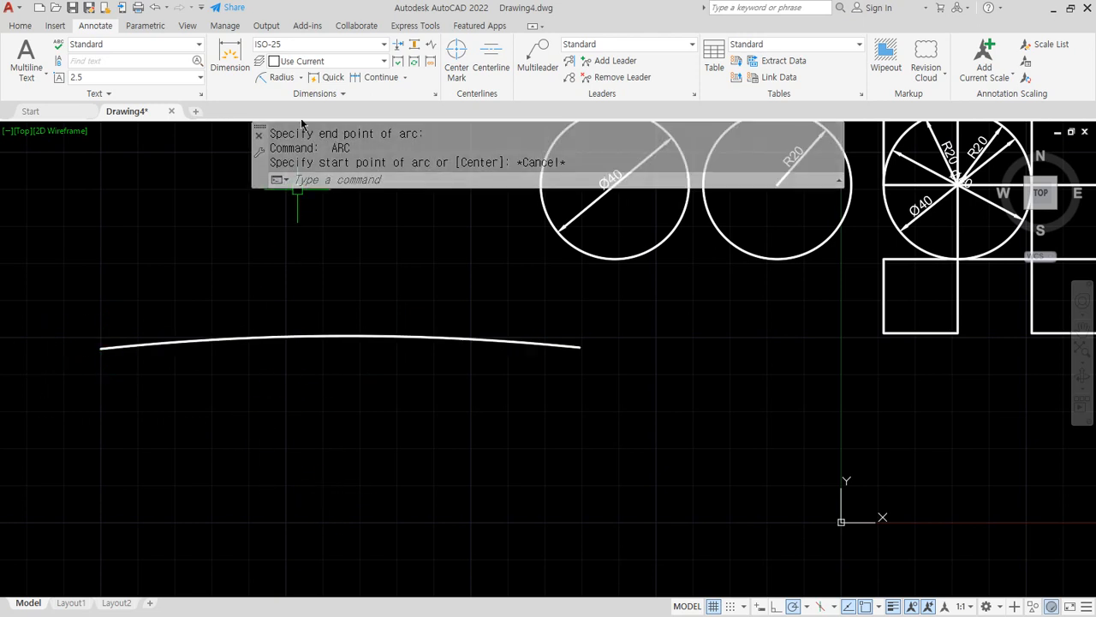
Add a radius dimension to the shallow arc, attaching it slightly right of the arc's midpoint
click(281, 77)
click(412, 338)
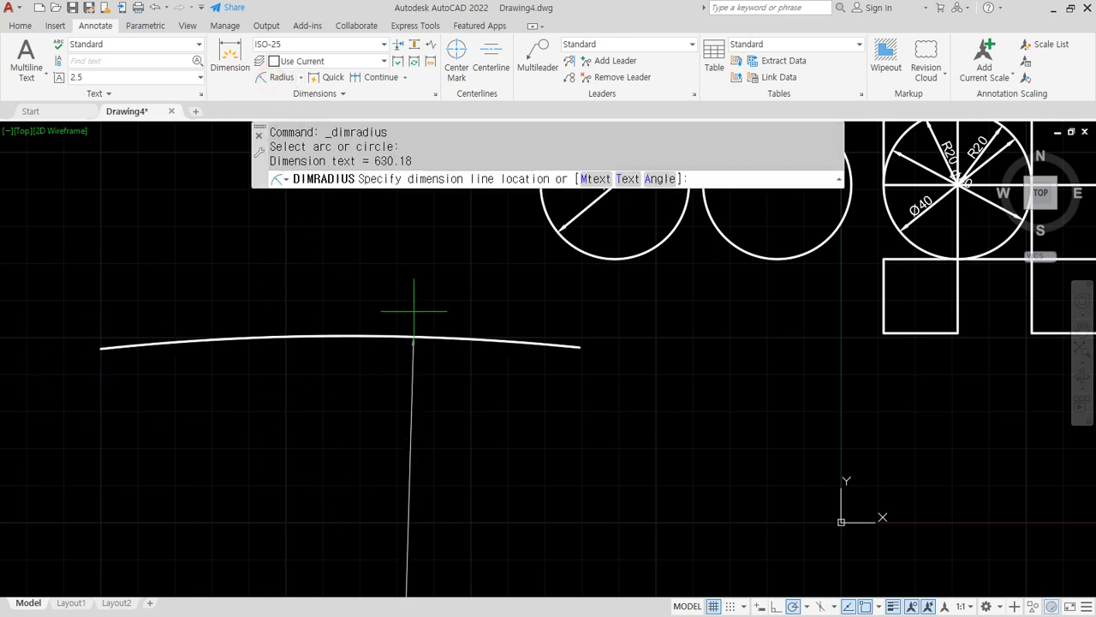
click(412, 304)
scroll(438, 463, down, 4)
middle_drag(439, 465, 442, 175)
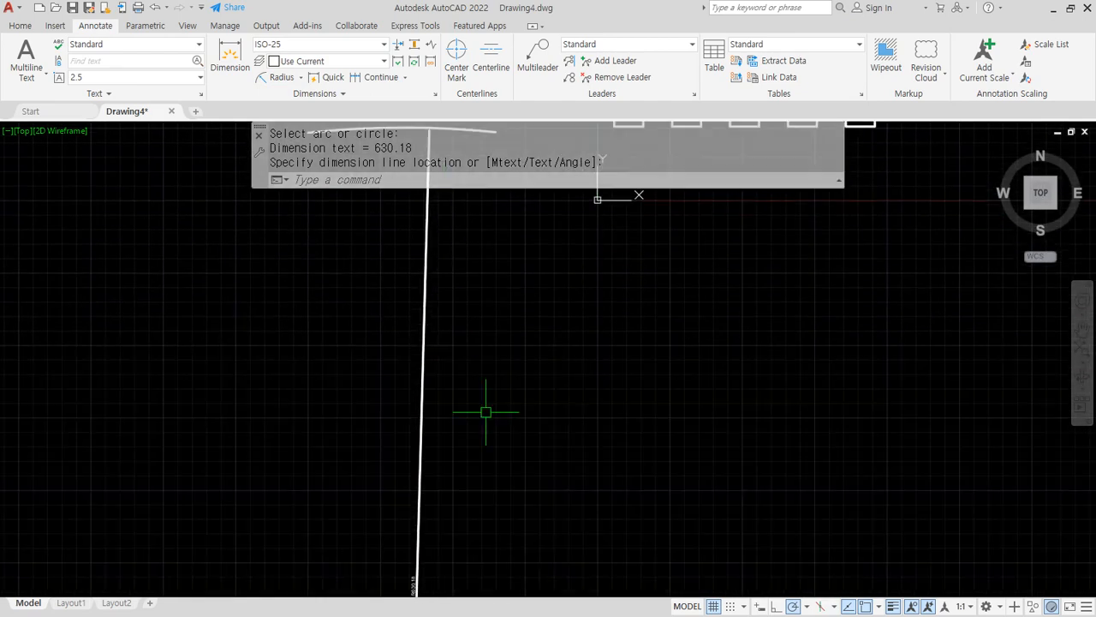
middle_drag(486, 412, 437, 240)
scroll(448, 420, down, 5)
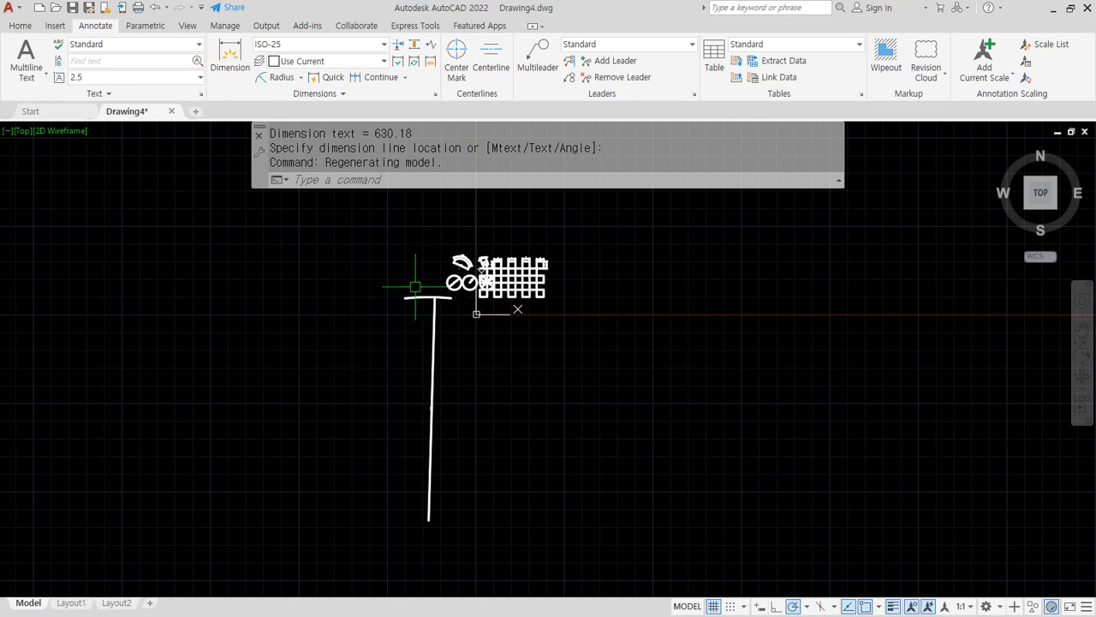
Add a jogged radius dimension to the shallow arc, left of the radius dimension, with the center override and jog just below the arc
scroll(419, 296, up, 10)
scroll(479, 411, up, 3)
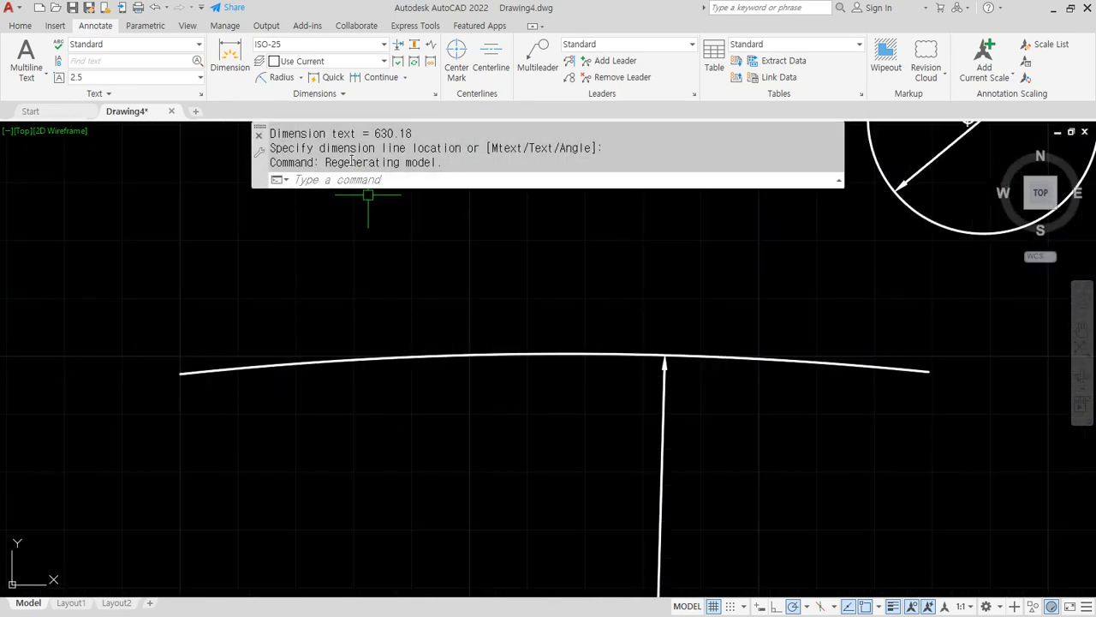
click(301, 77)
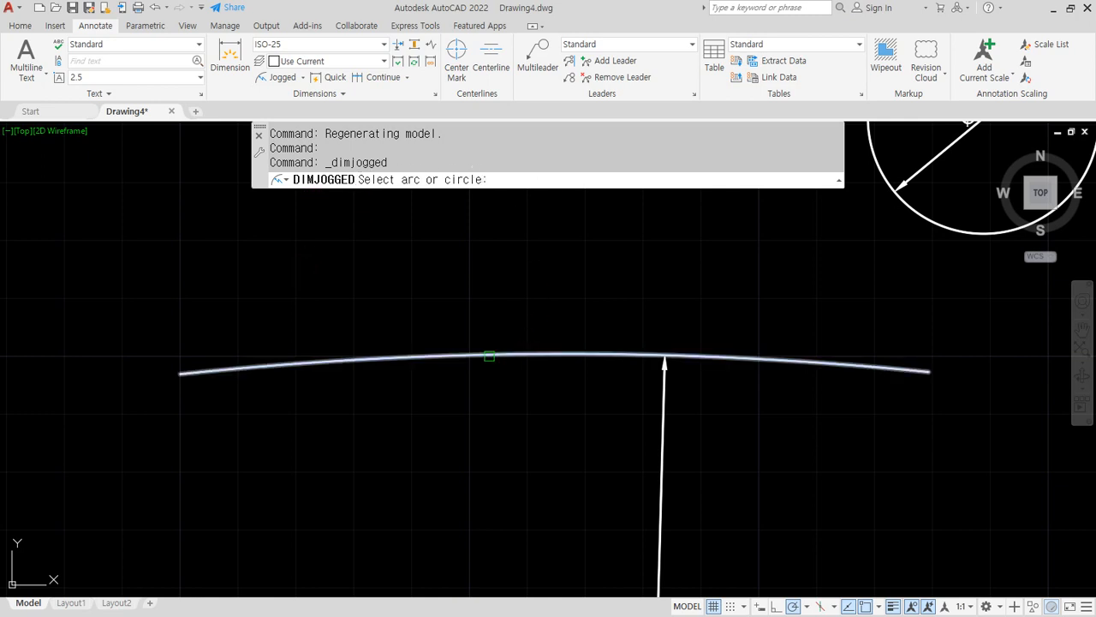
click(524, 352)
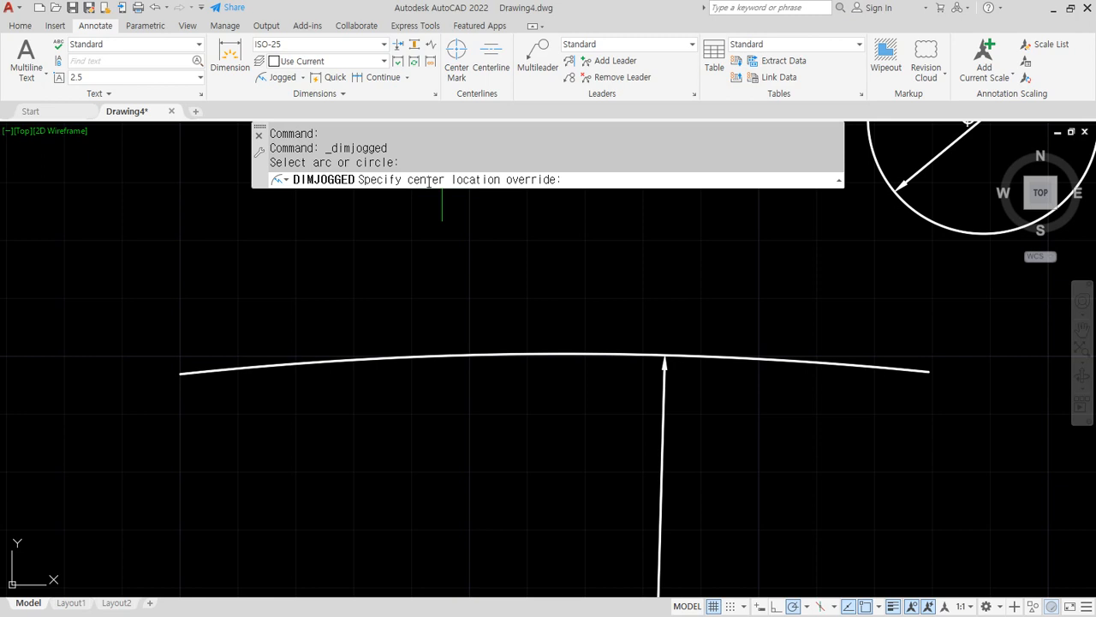
click(495, 536)
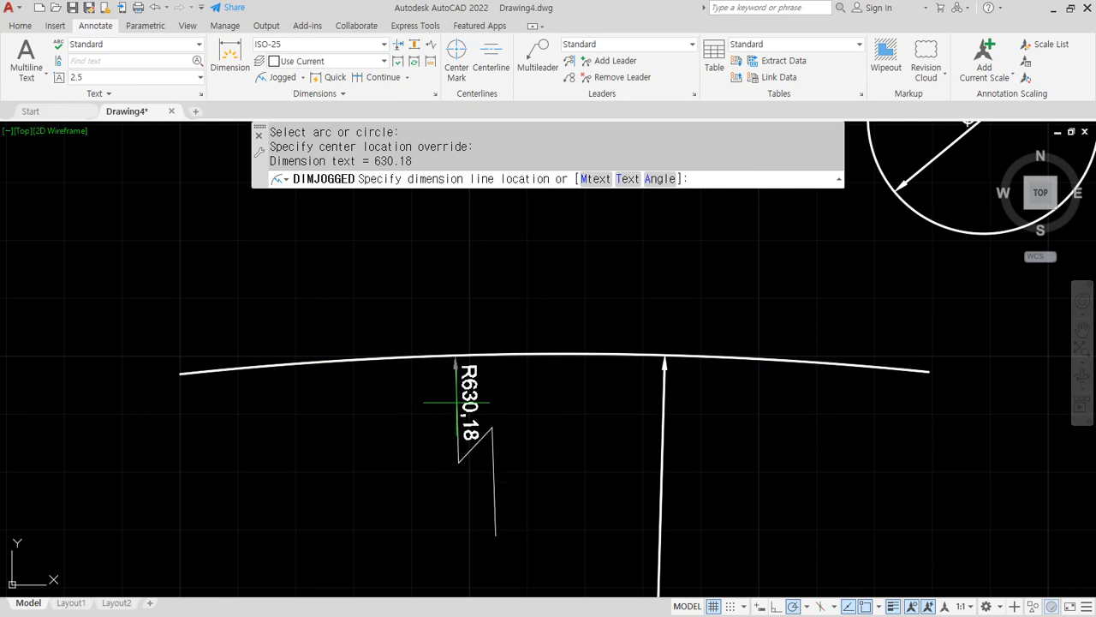
click(455, 427)
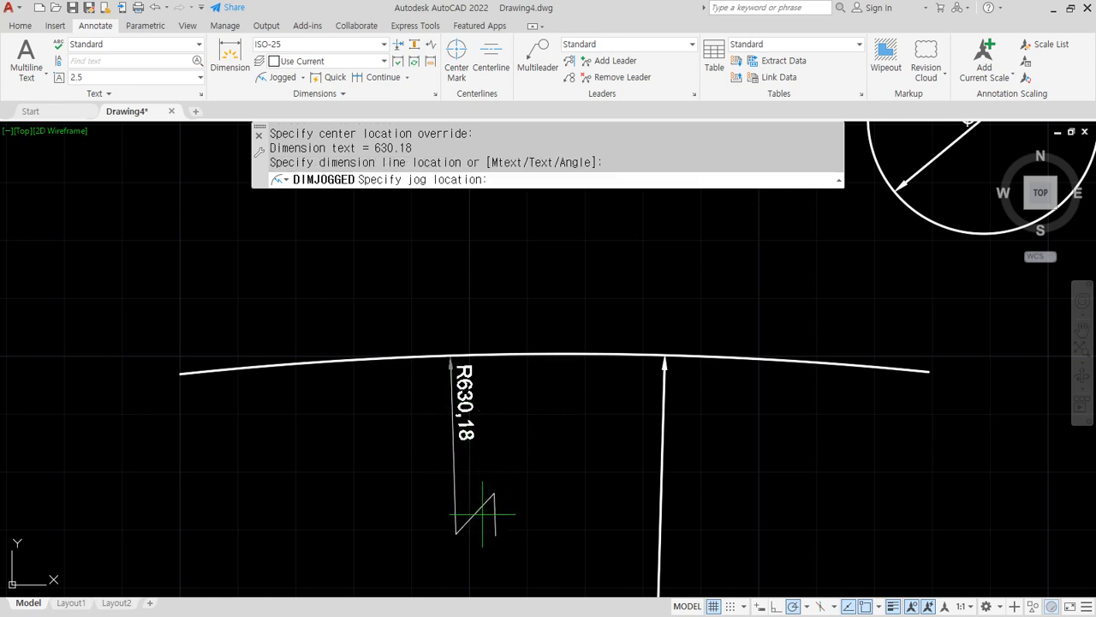
click(481, 475)
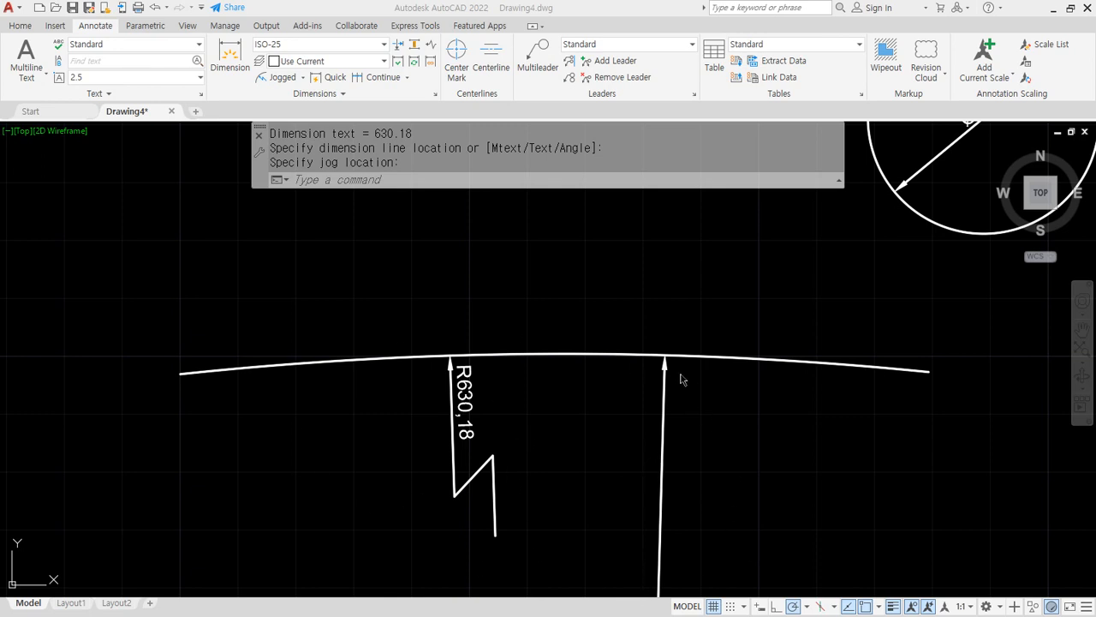
Draw a horizontal construction line through the empty area above the existing dimensioned shapes
click(651, 314)
middle_drag(643, 213, 472, 565)
scroll(527, 498, down, 5)
middle_drag(816, 261, 523, 370)
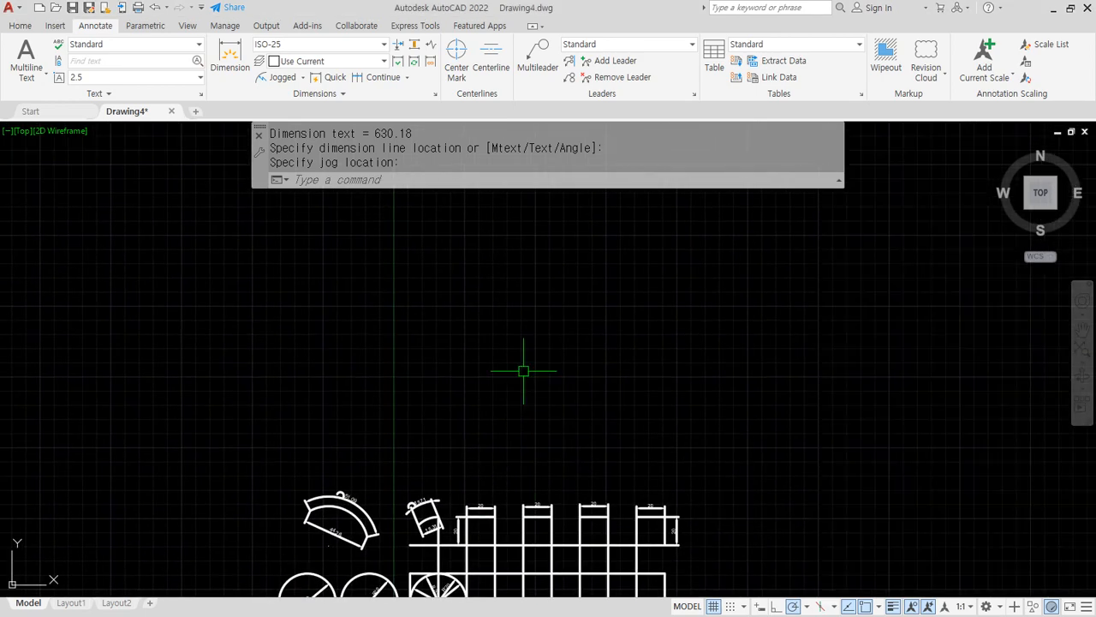
scroll(523, 371, up, 3)
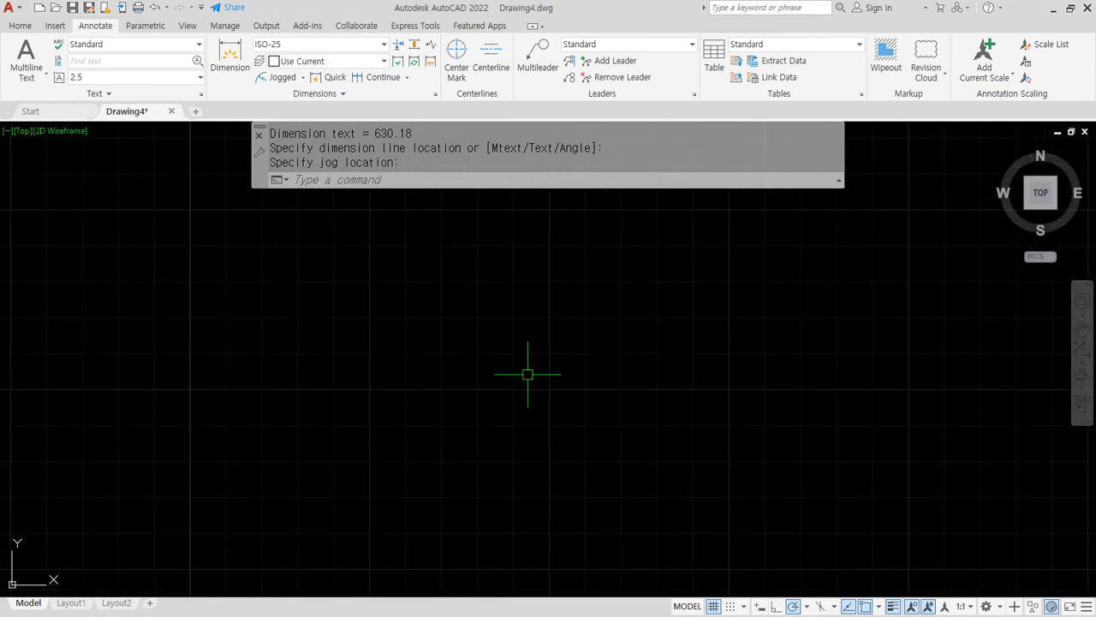
text(xl)
key(Return)
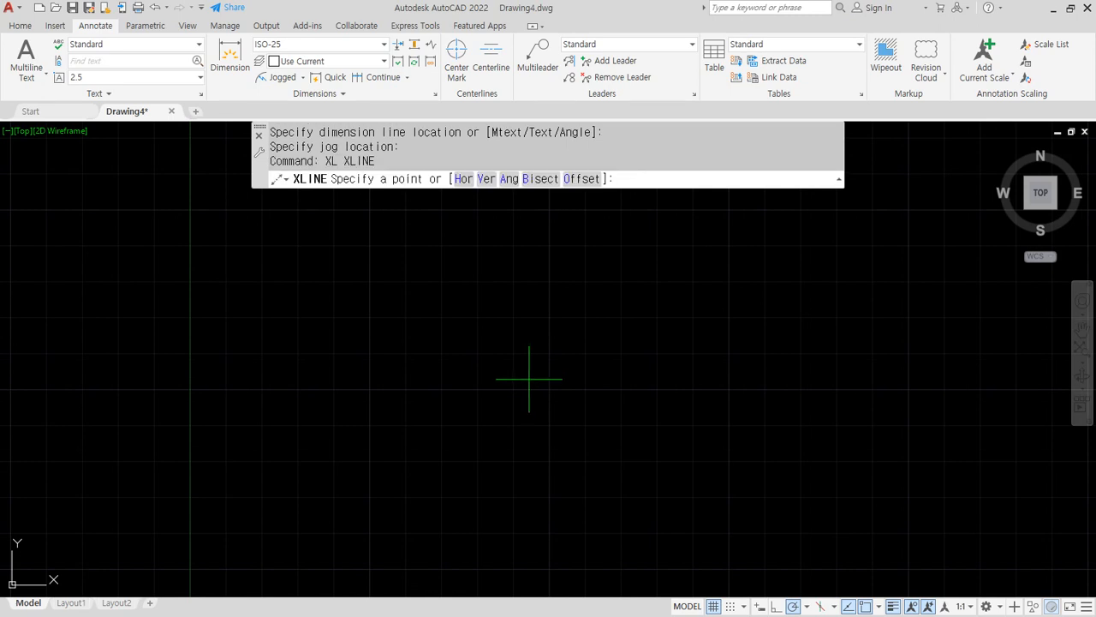
text(h)
key(Return)
key(Return)
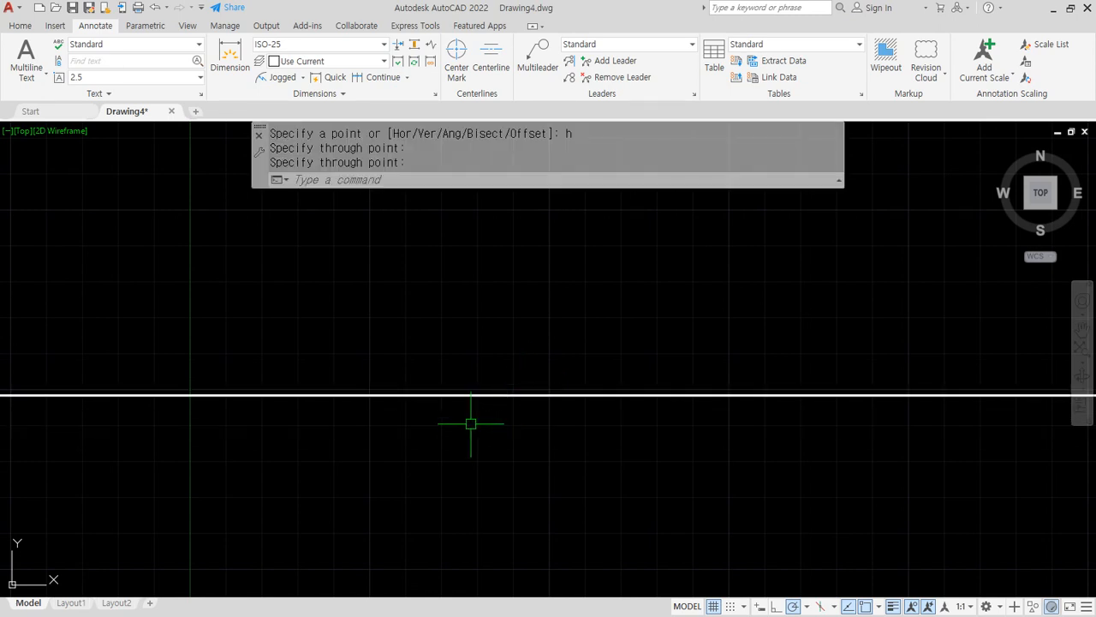
Offset the horizontal construction line by 10, once above and once below
text(o)
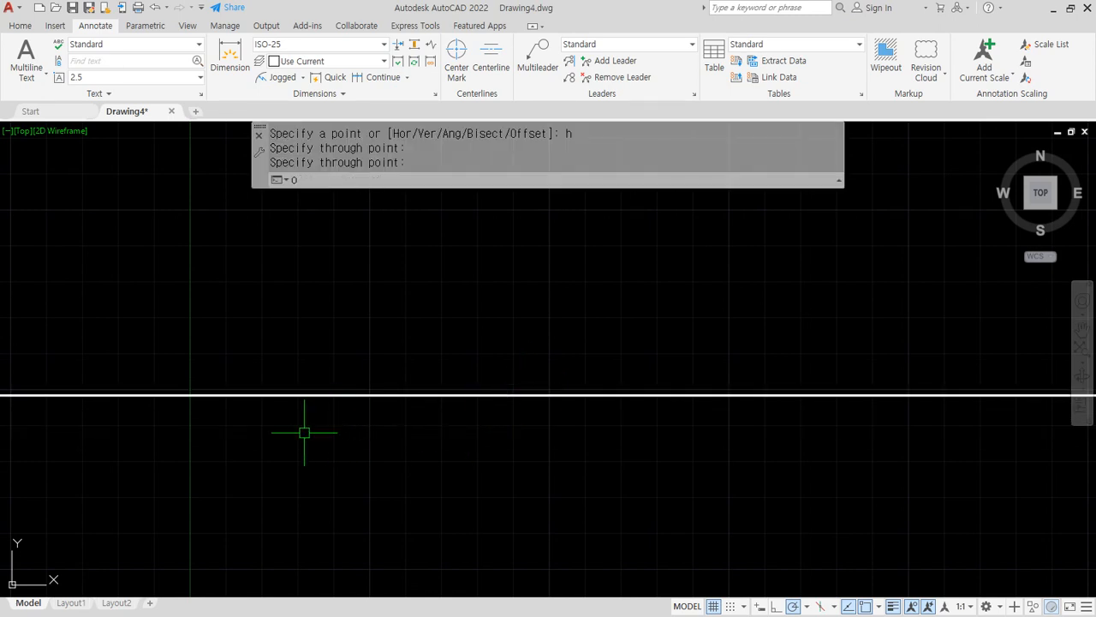
key(Return)
text(1)
key(Return)
click(331, 396)
click(332, 346)
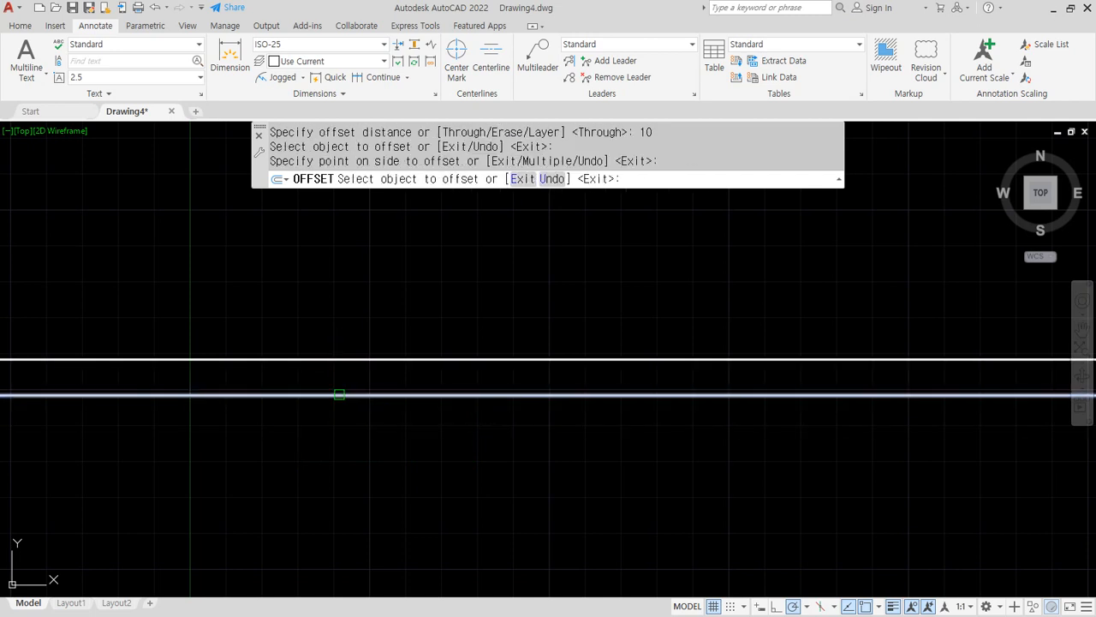
click(334, 396)
click(332, 468)
key(Return)
Draw a vertical line crossing all three horizontal construction lines near their left part
text(l)
key(Return)
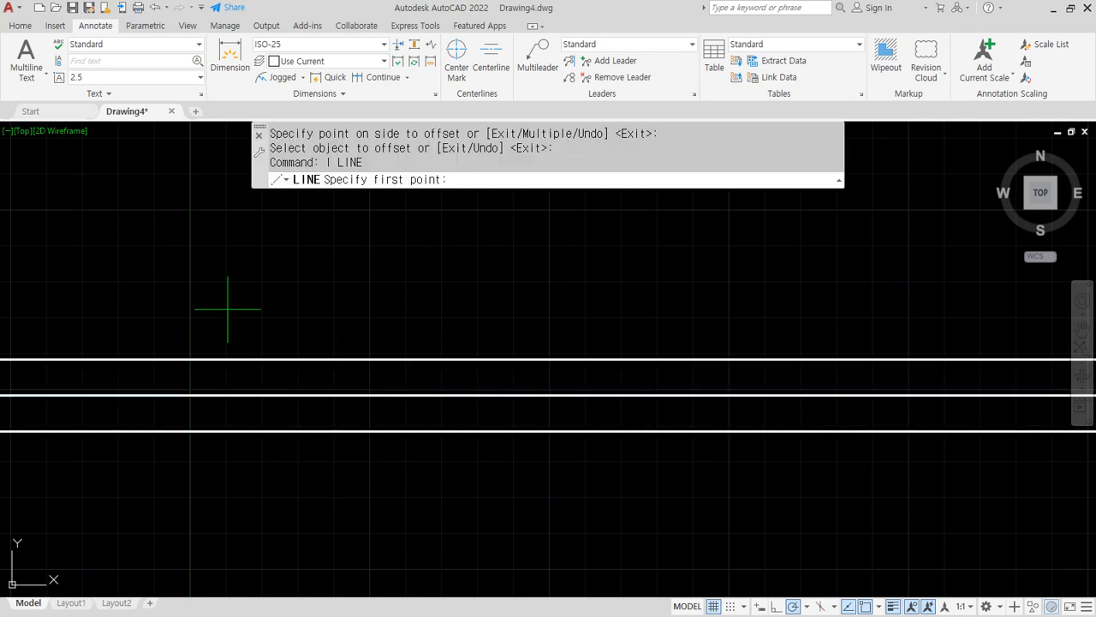
click(227, 310)
click(227, 494)
key(Return)
Offset the vertical line by 100 to the right
text(o)
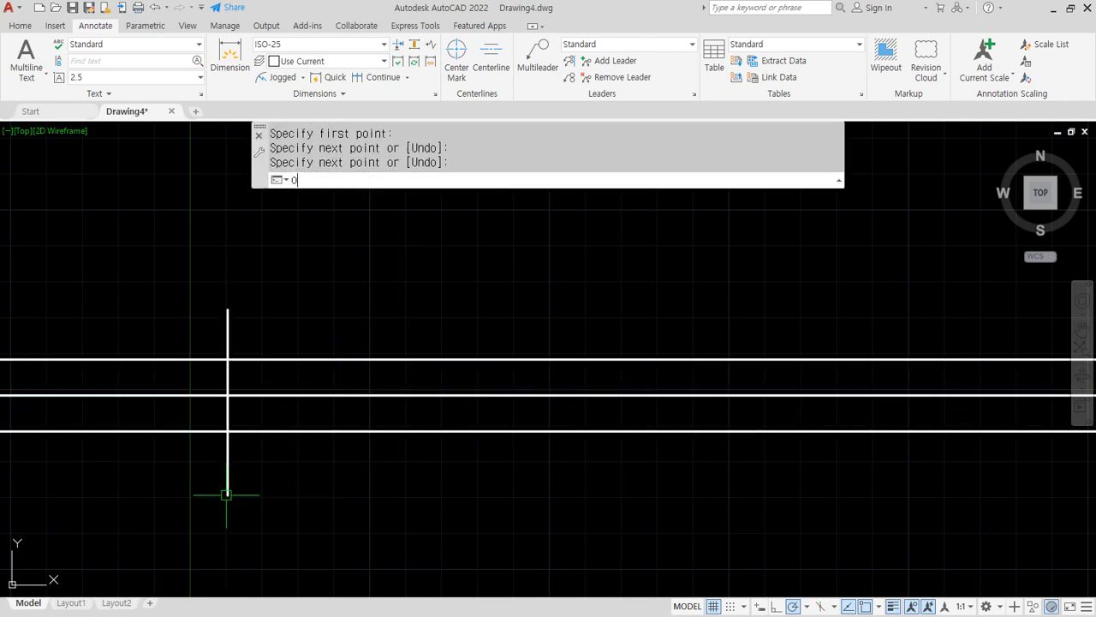
key(Return)
text(1)
key(Return)
click(227, 488)
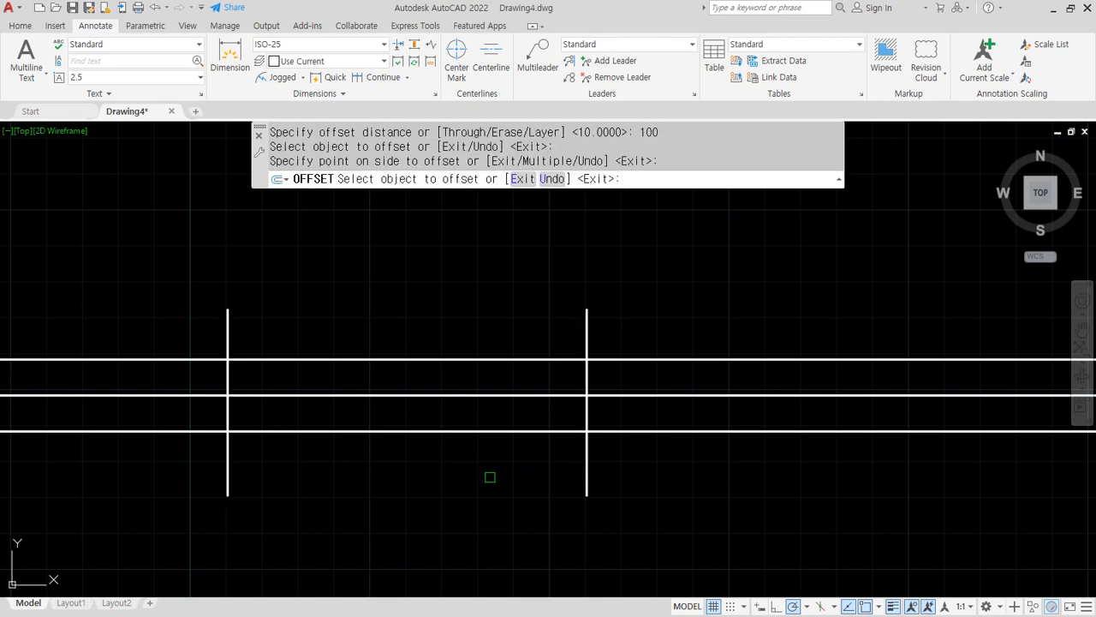
click(512, 475)
key(Return)
Offset the second vertical line by 50 to the right
text(o)
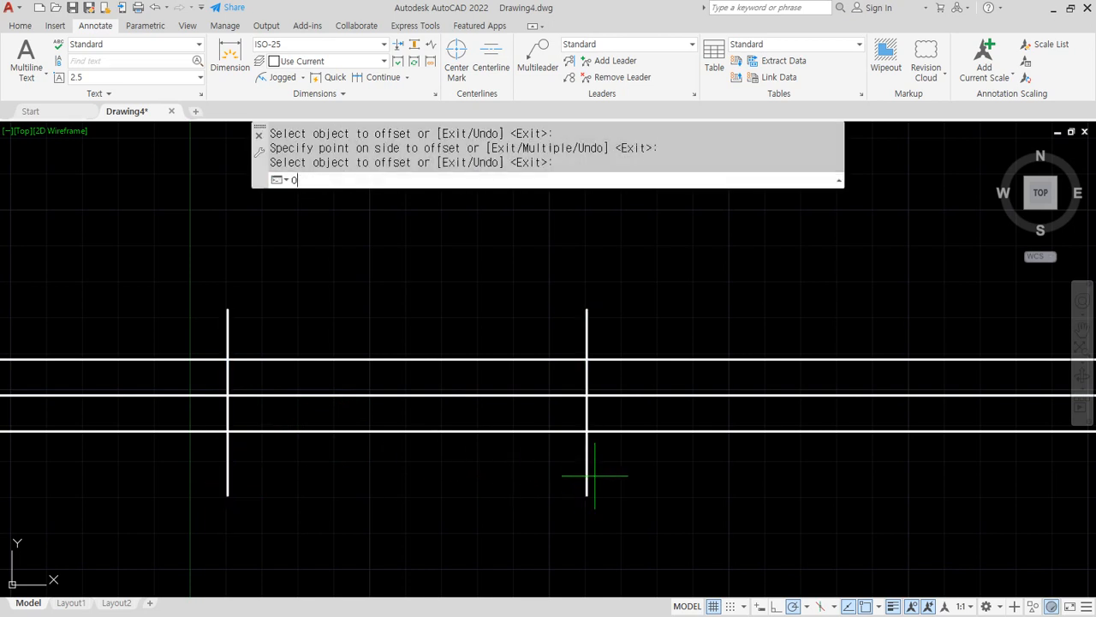
key(Return)
text(50)
key(Return)
click(587, 483)
click(716, 463)
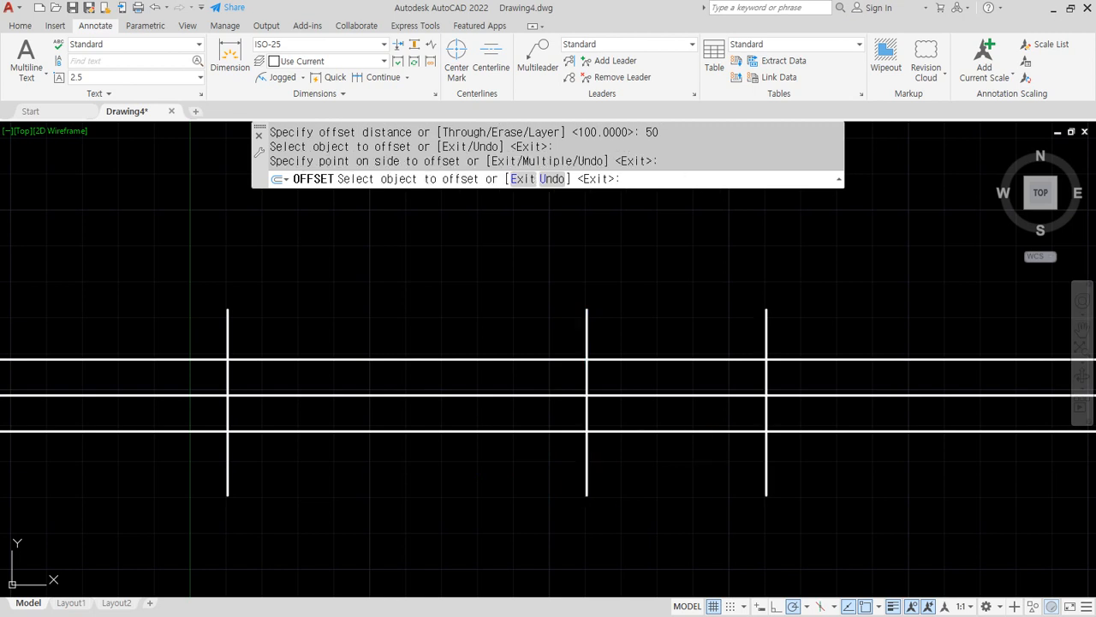
Trim the ends of the three horizontal lines that extend beyond the rightmost vertical line
key(Return)
text(tr)
key(Return)
click(820, 449)
click(810, 413)
click(849, 453)
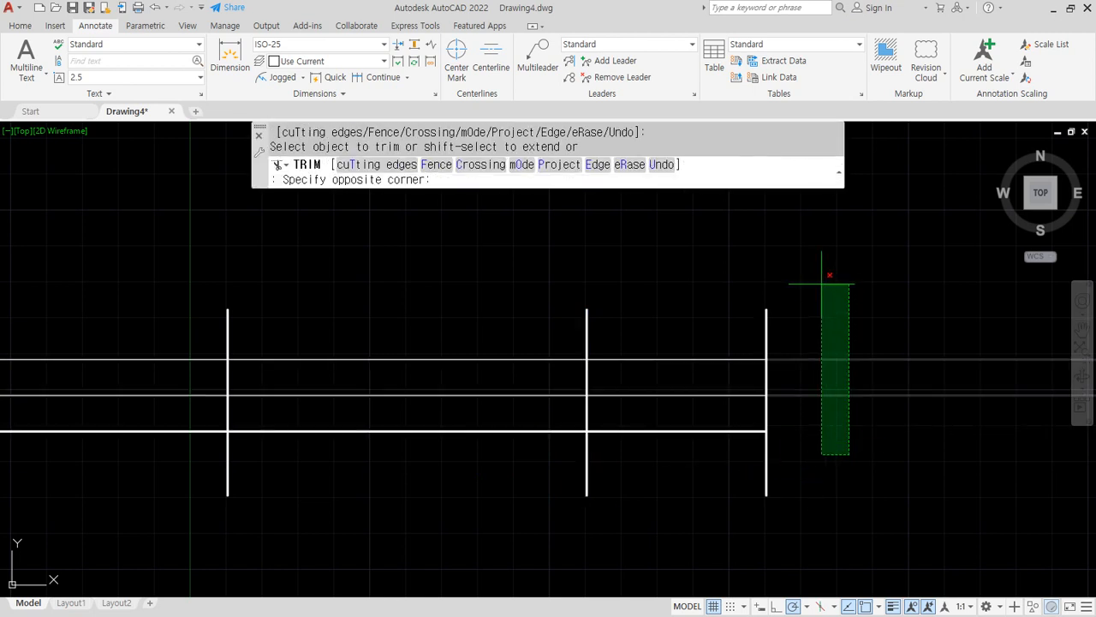
click(822, 332)
click(822, 336)
Trim the vertical lines above and below the outer horizontals, and the horizontal ends beyond the leftmost vertical line
click(197, 324)
click(851, 507)
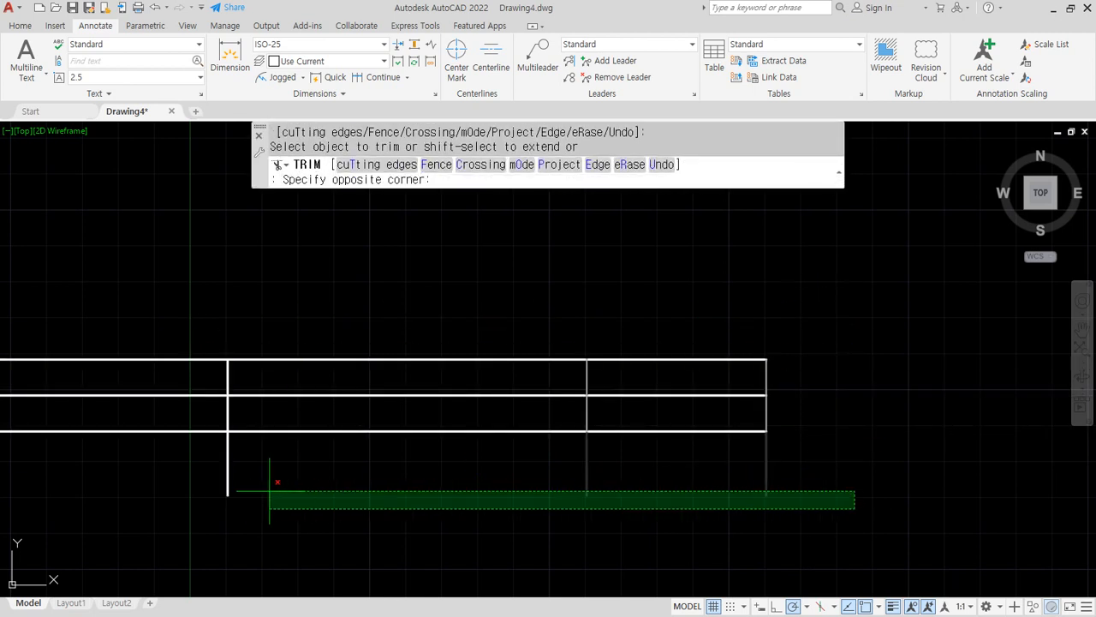
click(179, 482)
click(174, 485)
click(88, 292)
click(120, 305)
key(Return)
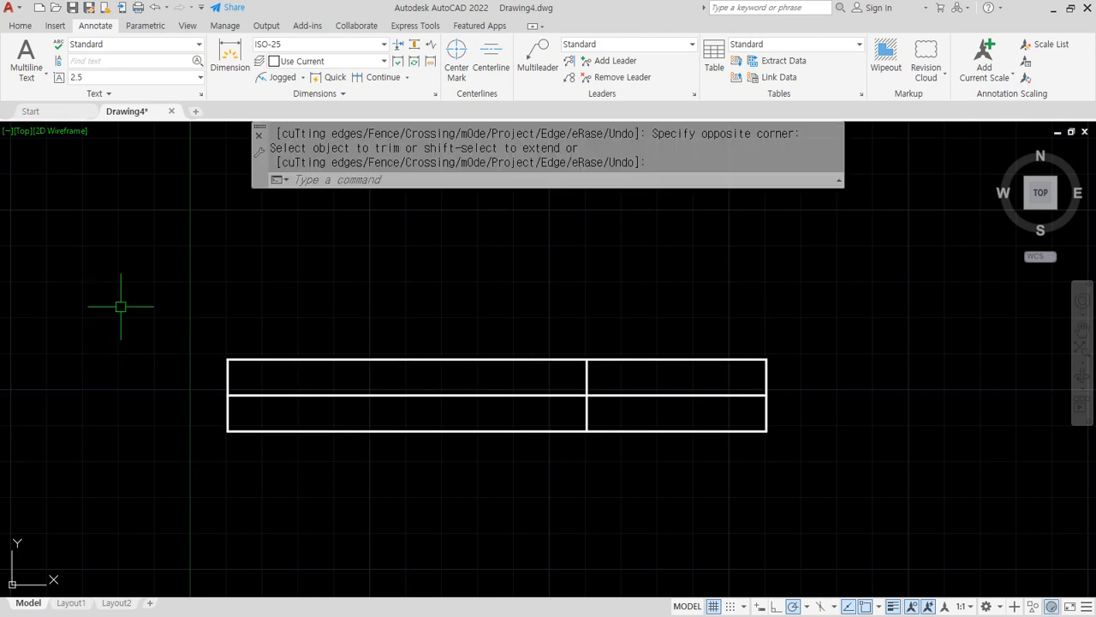
Lengthen the middle horizontal line by a delta of 5 at both ends
text(len)
key(Return)
text(de)
key(Return)
text(5)
key(Return)
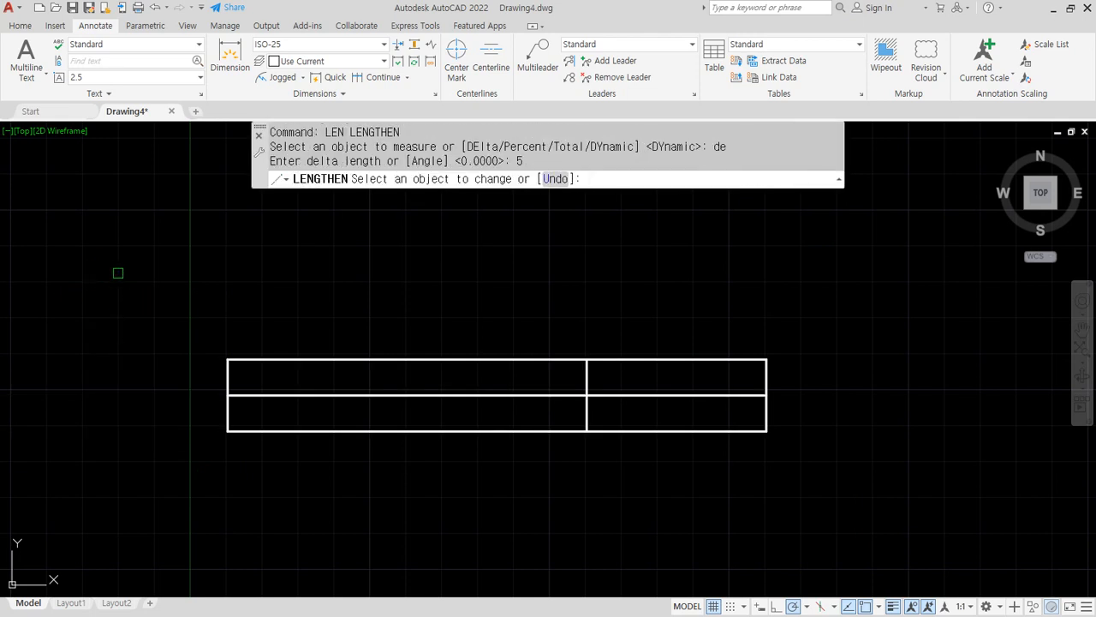
click(257, 394)
click(742, 393)
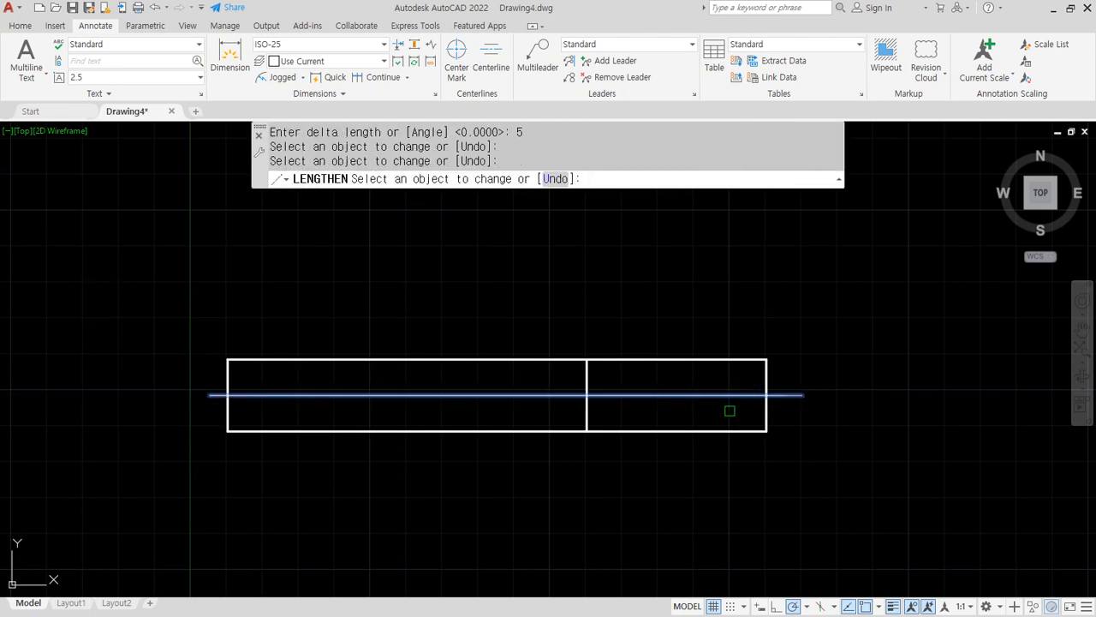
key(Return)
Draw a left-bulging start-end-direction arc from the inner vertical line's upper end to the centre line, with polar tracking at 30-degree increments
scroll(556, 387, up, 4)
middle_drag(627, 366, 568, 342)
text(a)
key(Return)
click(568, 291)
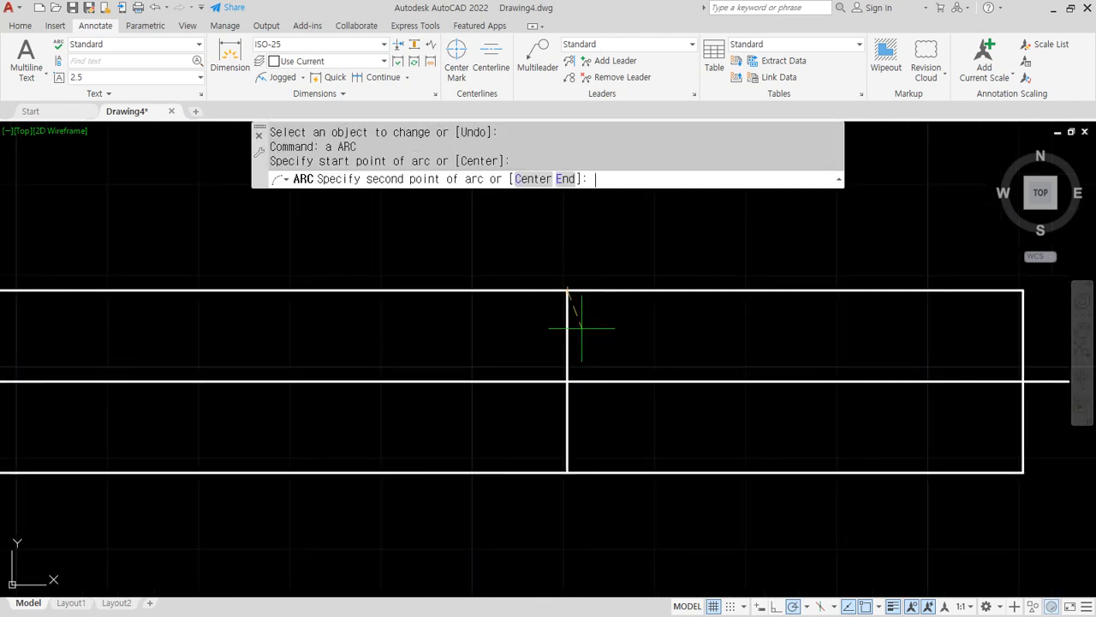
text(e)
key(Return)
click(568, 381)
text(d)
key(Return)
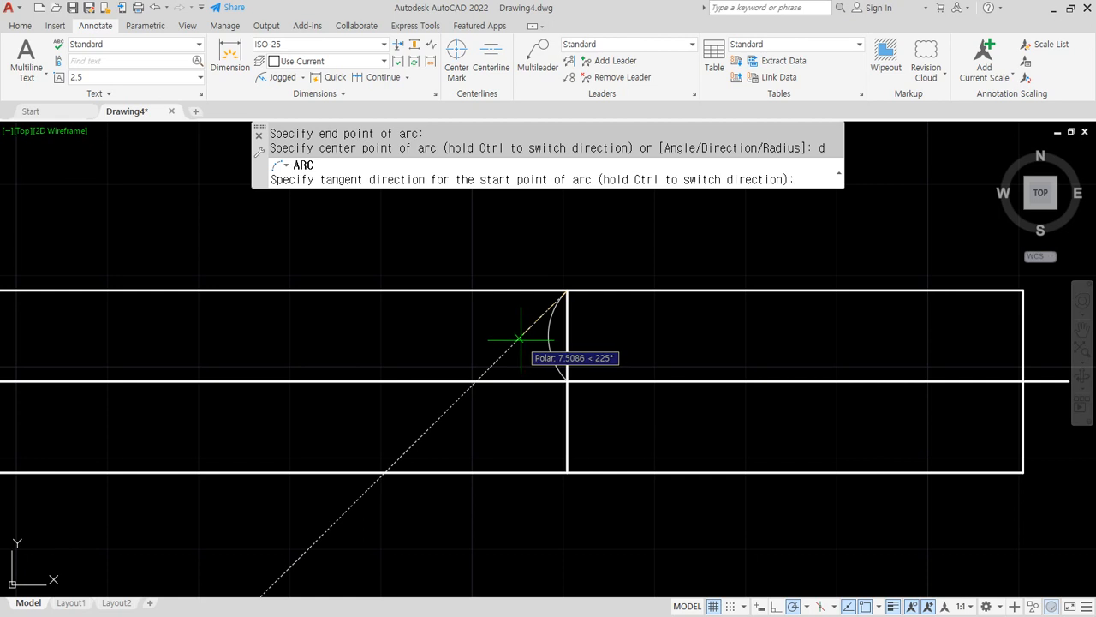
click(807, 606)
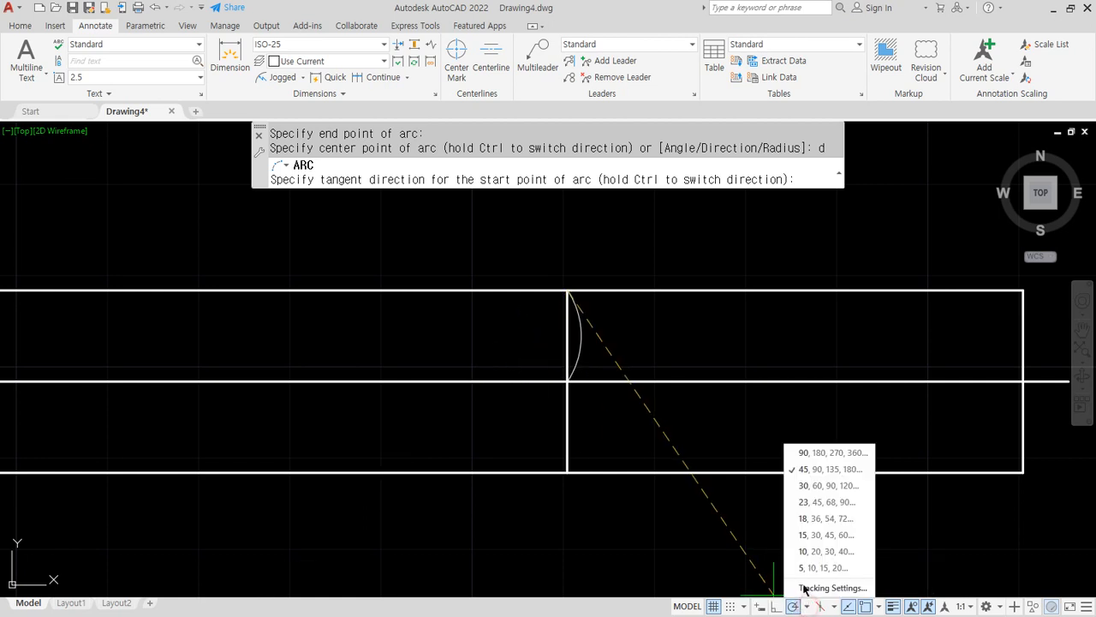
click(811, 484)
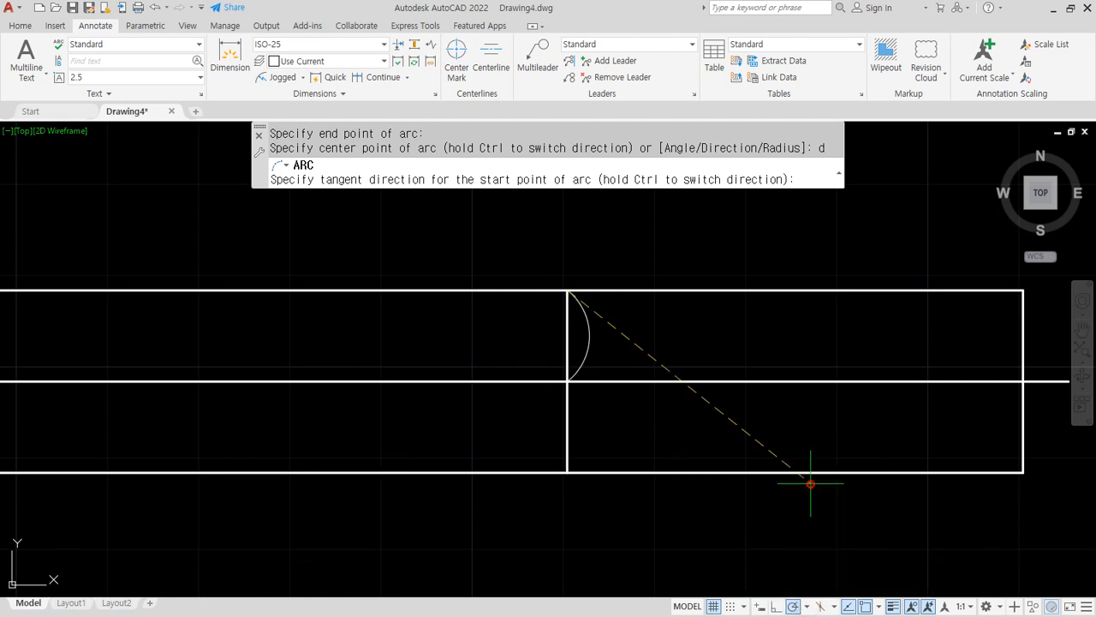
click(534, 347)
Mirror the arc about the inner vertical line, keeping the source arc
text(mi)
key(Return)
click(560, 362)
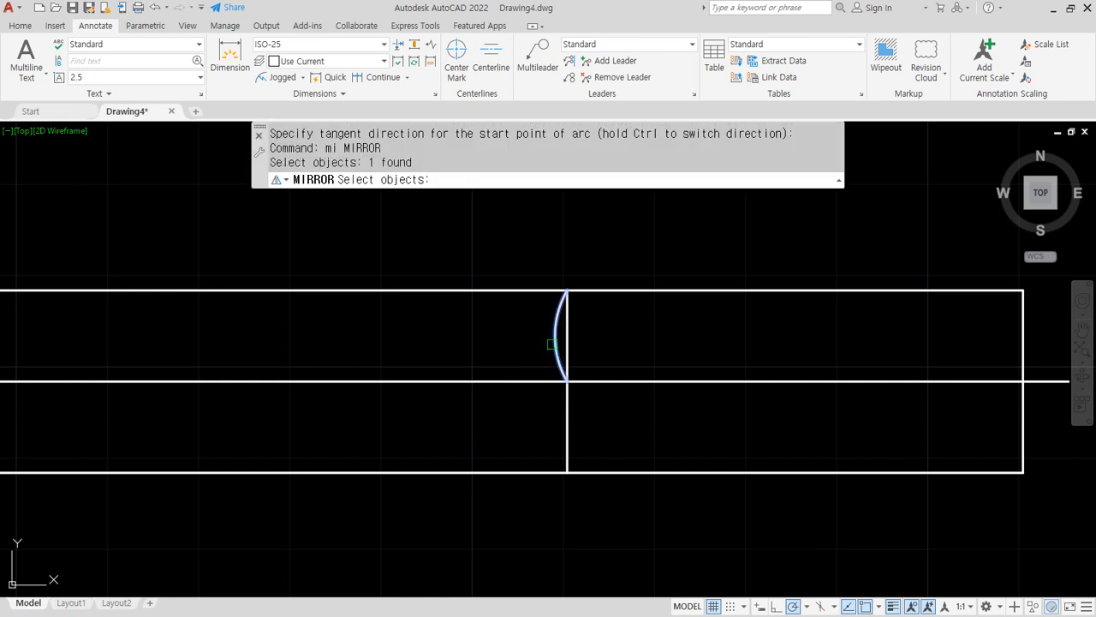
key(Return)
click(567, 291)
click(568, 379)
key(Return)
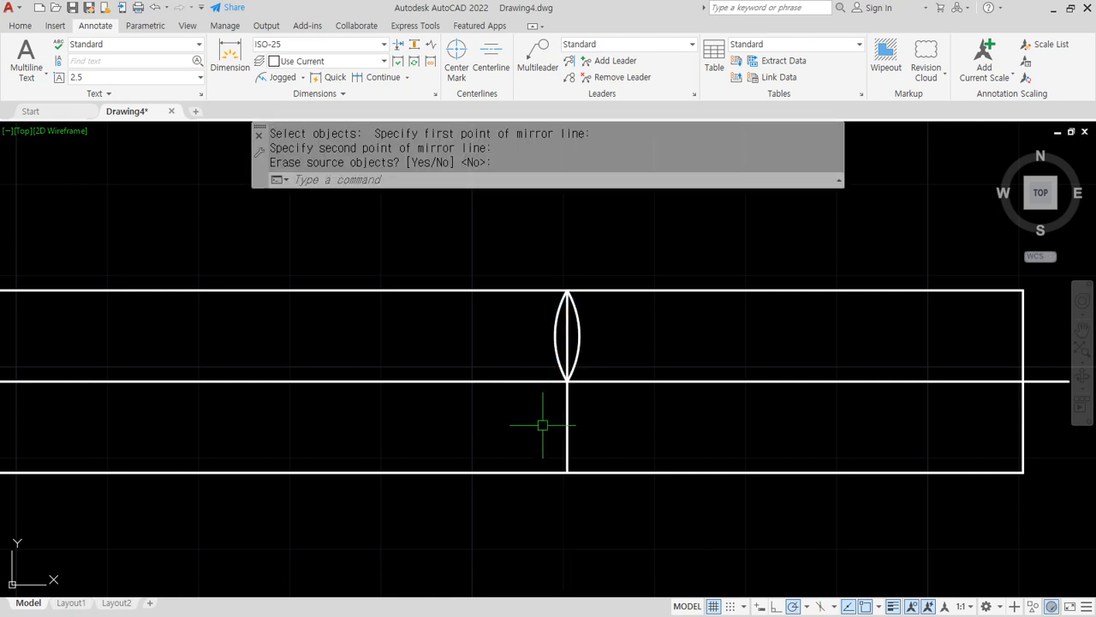
Copy the pair of arcs from the upper edge down to the centre line so they fill the lower half
text(cp)
key(Return)
click(499, 265)
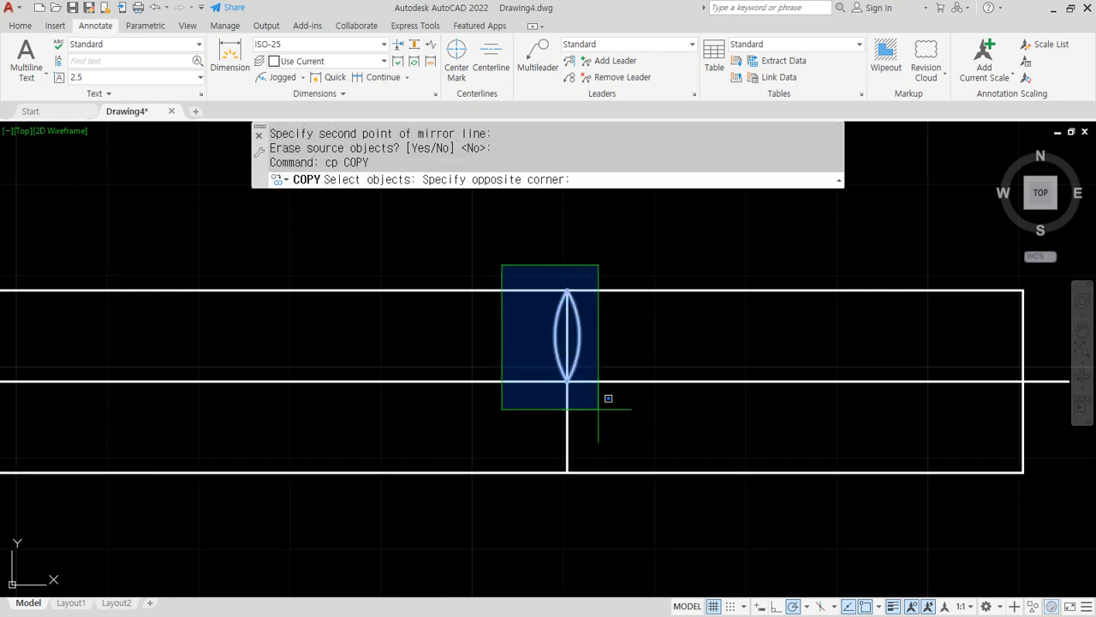
click(602, 403)
key(Return)
click(567, 291)
click(567, 380)
key(Return)
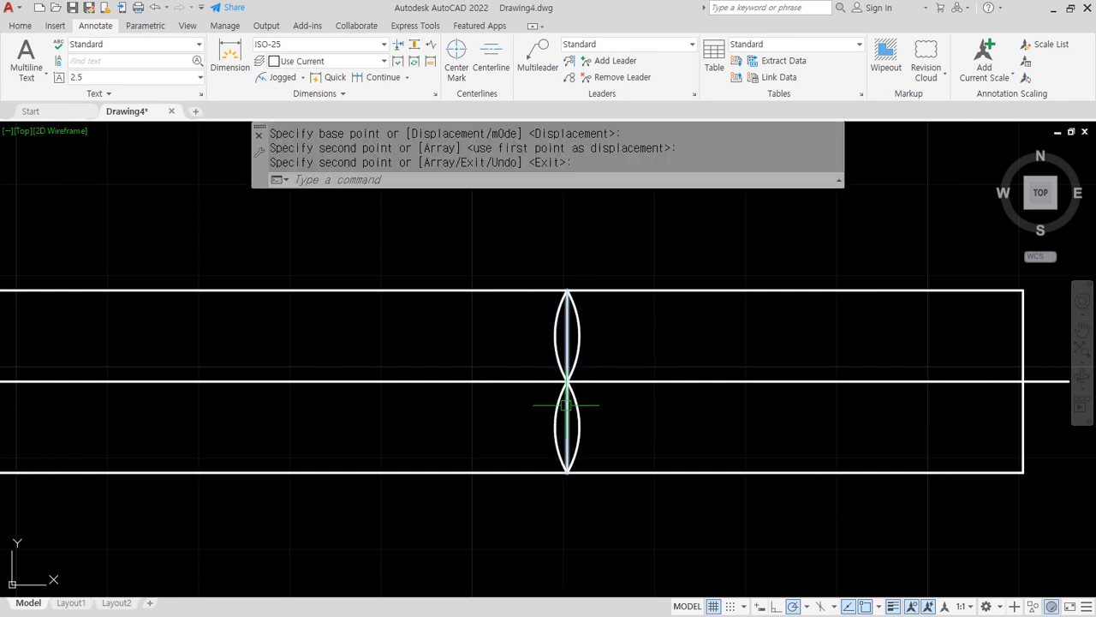
Erase the inner vertical line running through the arcs
click(566, 411)
text(e)
key(Return)
Copy all four arcs a short distance horizontally to the right to form the second side of the break
text(cp)
key(Return)
click(536, 254)
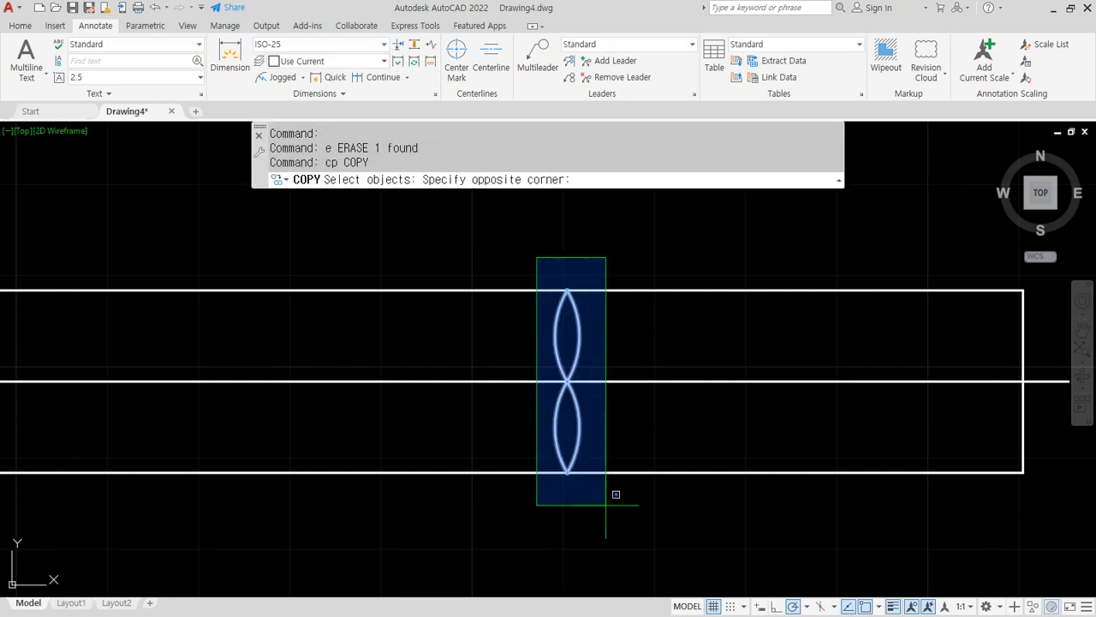
click(614, 495)
key(Return)
click(618, 501)
click(659, 501)
key(Return)
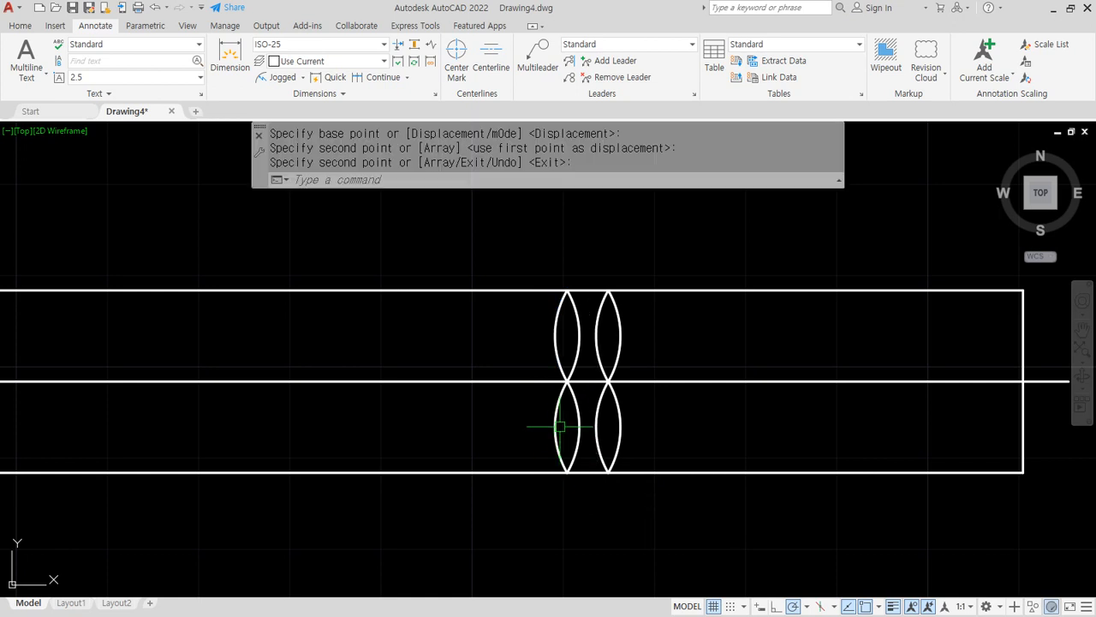
Erase the lower-left arc of the first set and the upper-right arc of the copied set
click(557, 409)
click(506, 471)
text(e)
key(Return)
click(620, 342)
text(e)
key(Return)
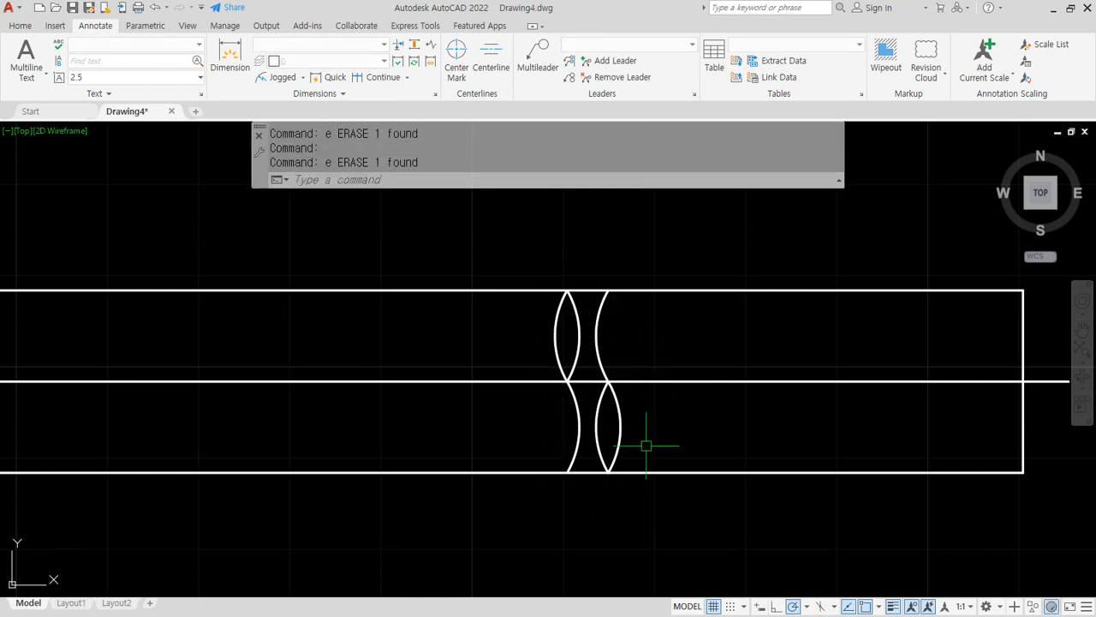
Trim the upper and lower edge segments in the gap between the two break curves
text(tr)
key(Return)
key(Return)
click(589, 471)
click(583, 290)
key(Return)
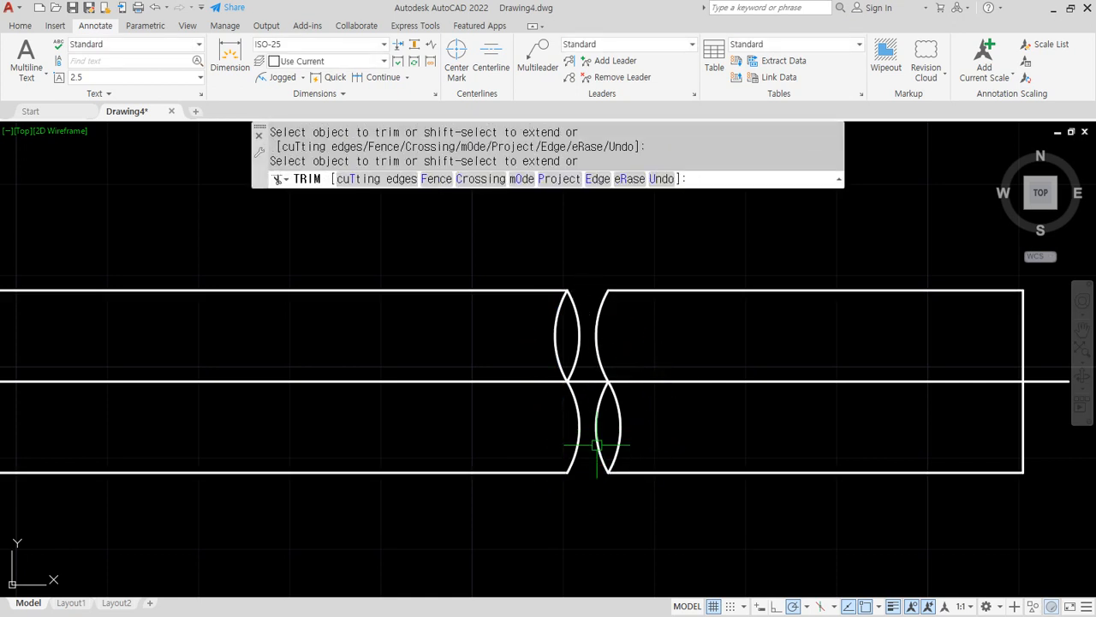
Add a linear dimension below the shaft between its lower-left and lower-right corners
middle_drag(574, 474, 598, 432)
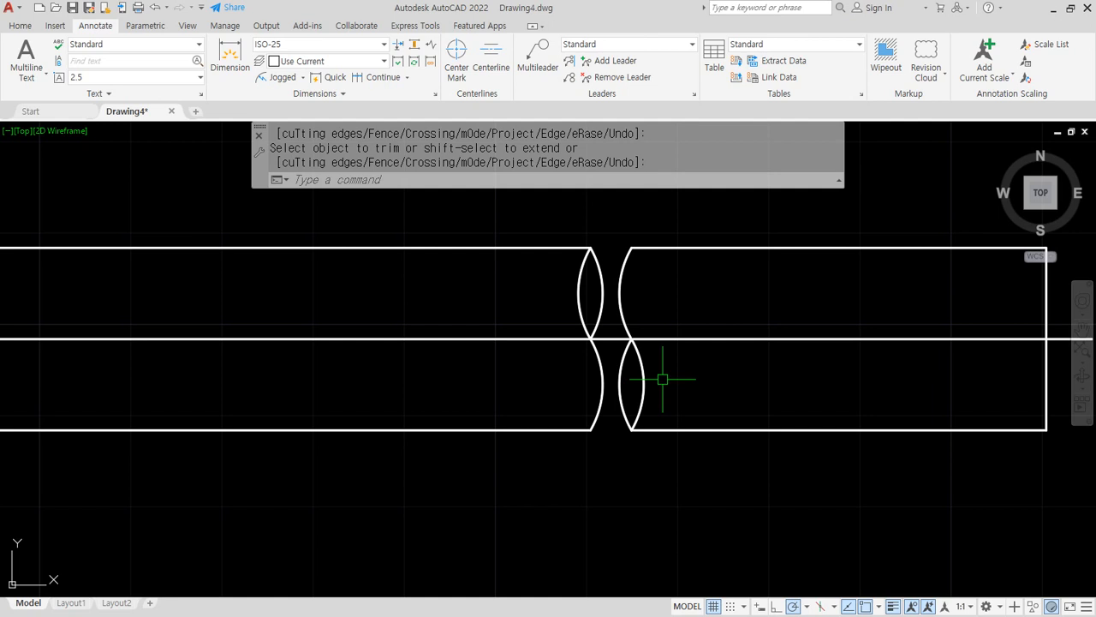
scroll(677, 321, down, 2)
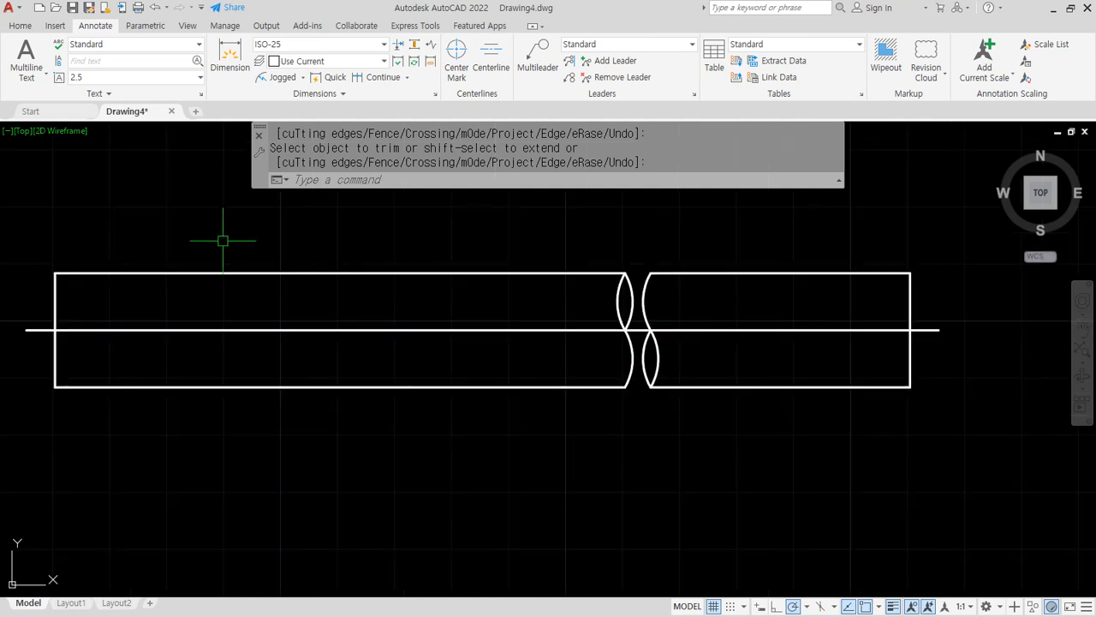
click(298, 83)
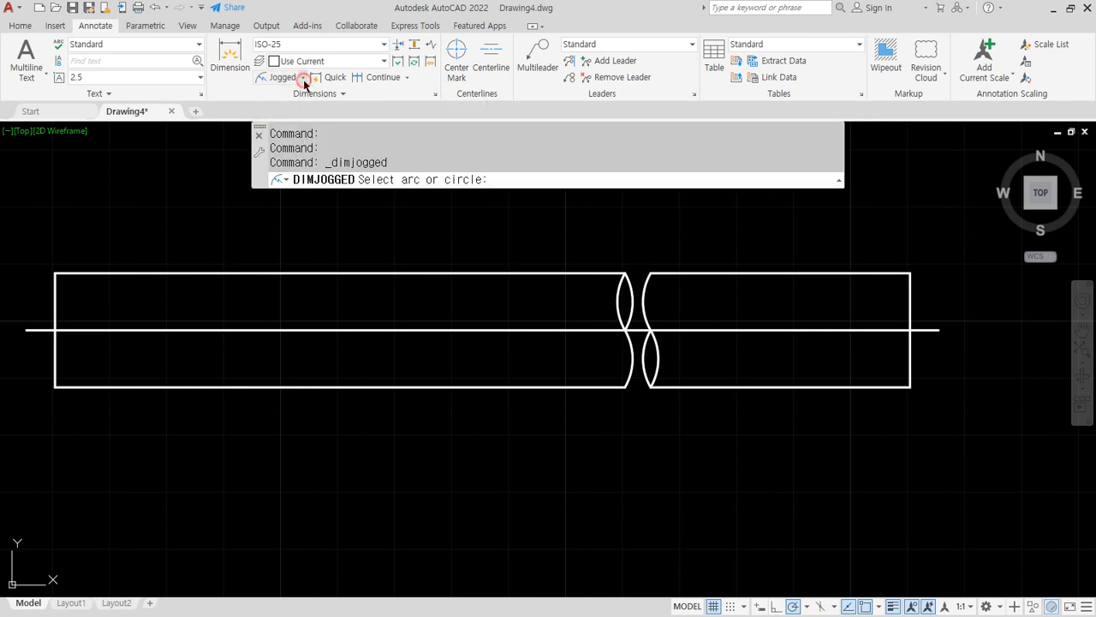
click(302, 78)
click(289, 96)
click(54, 387)
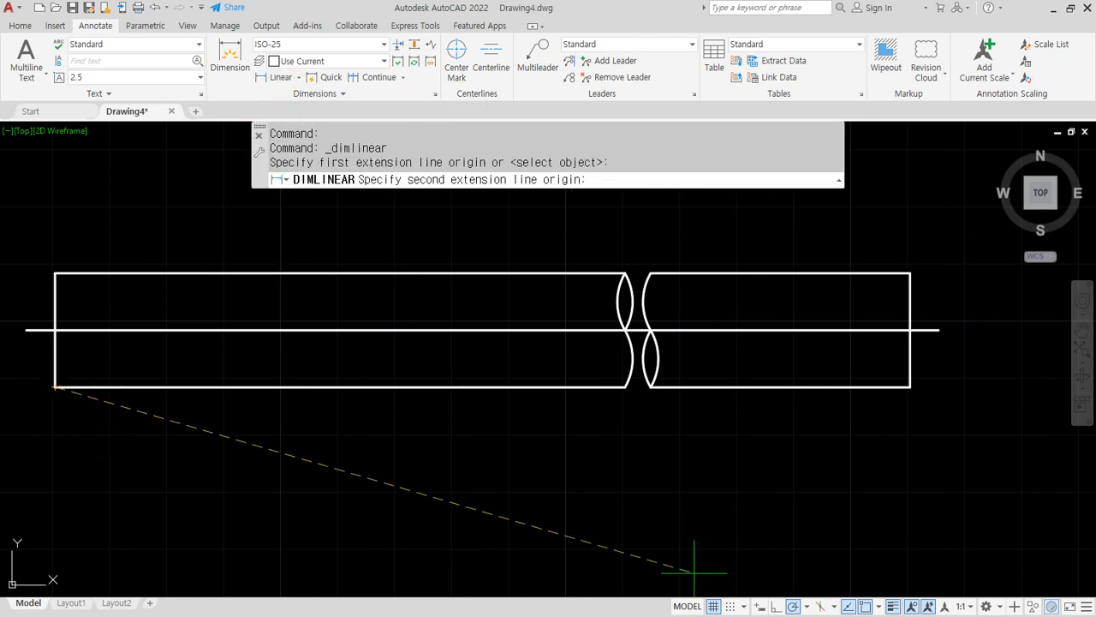
click(909, 386)
click(467, 432)
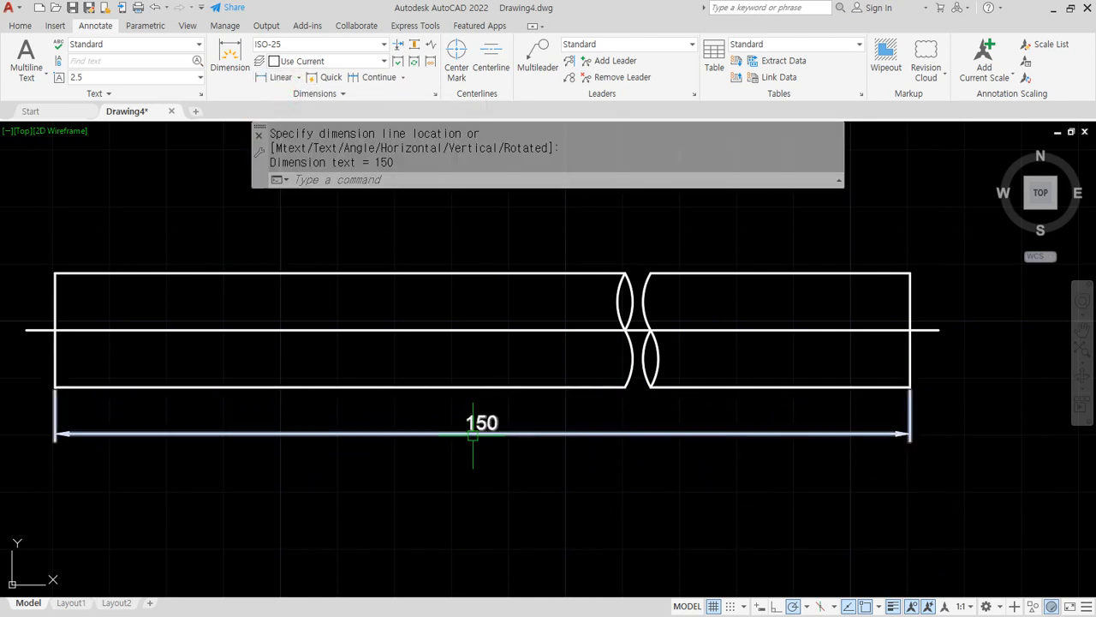
Override the overall length dimension's text with 1500
scroll(470, 437, up, 3)
text(ed)
key(Return)
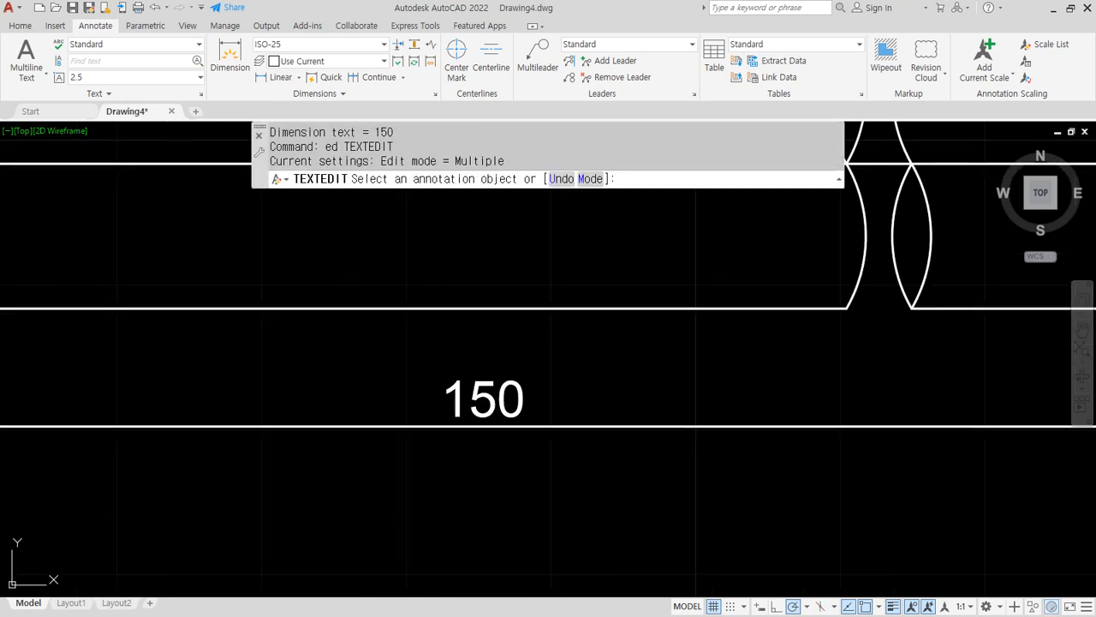
click(539, 428)
text(1500)
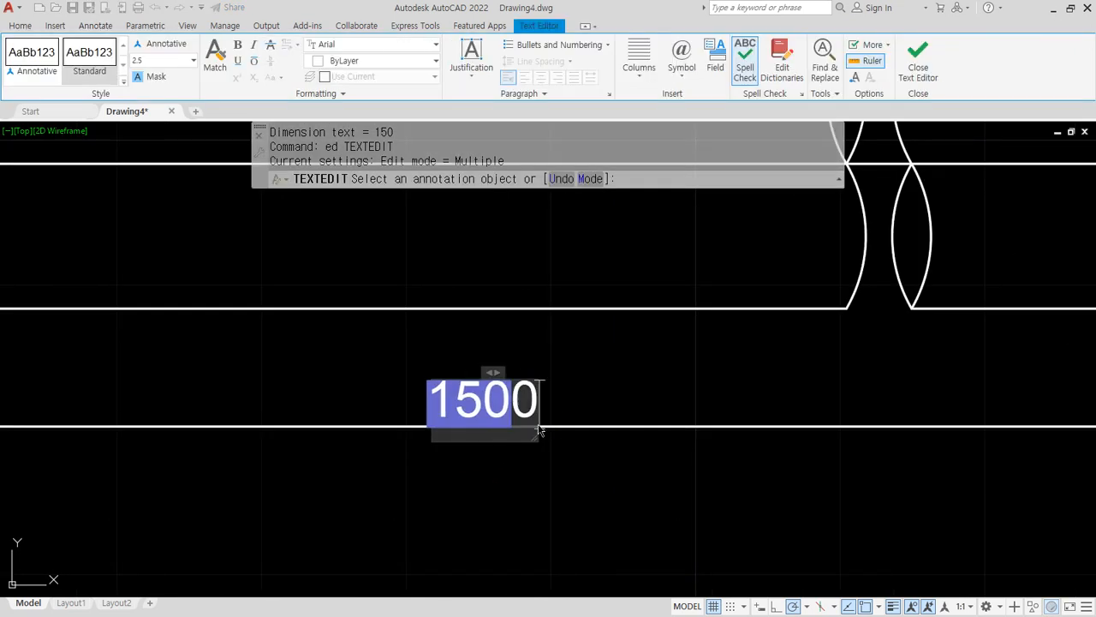
click(539, 431)
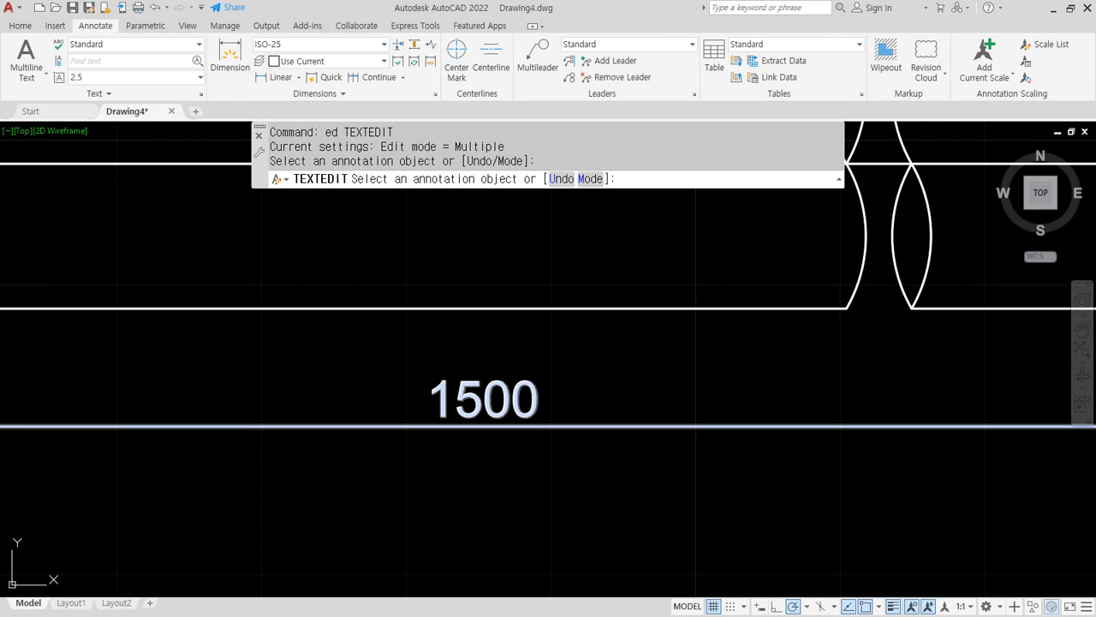
scroll(538, 424, down, 5)
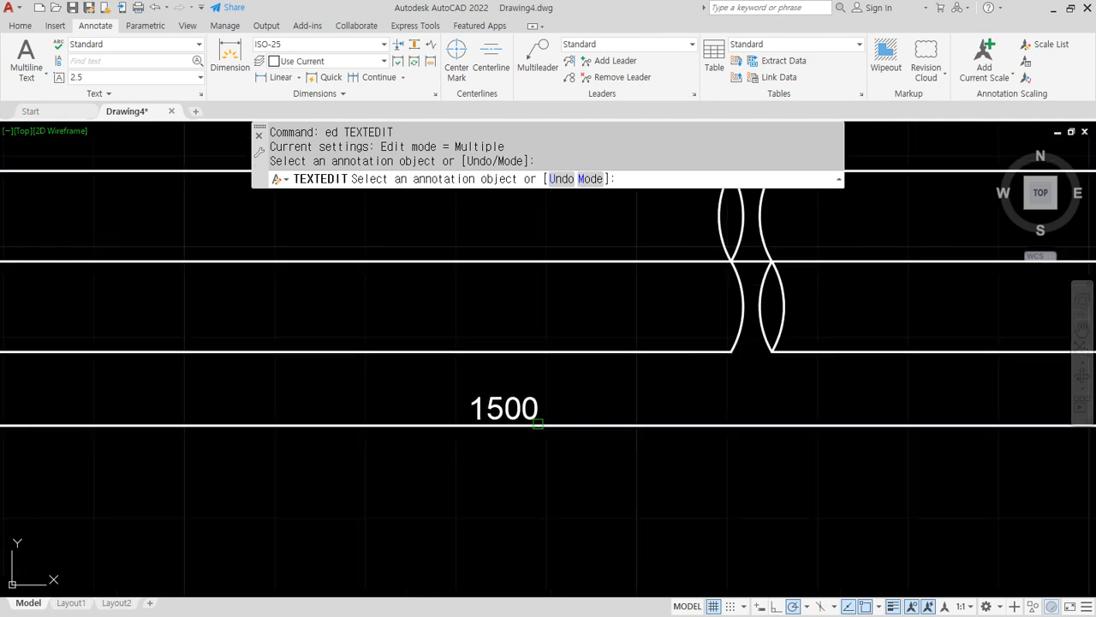
scroll(248, 404, up, 2)
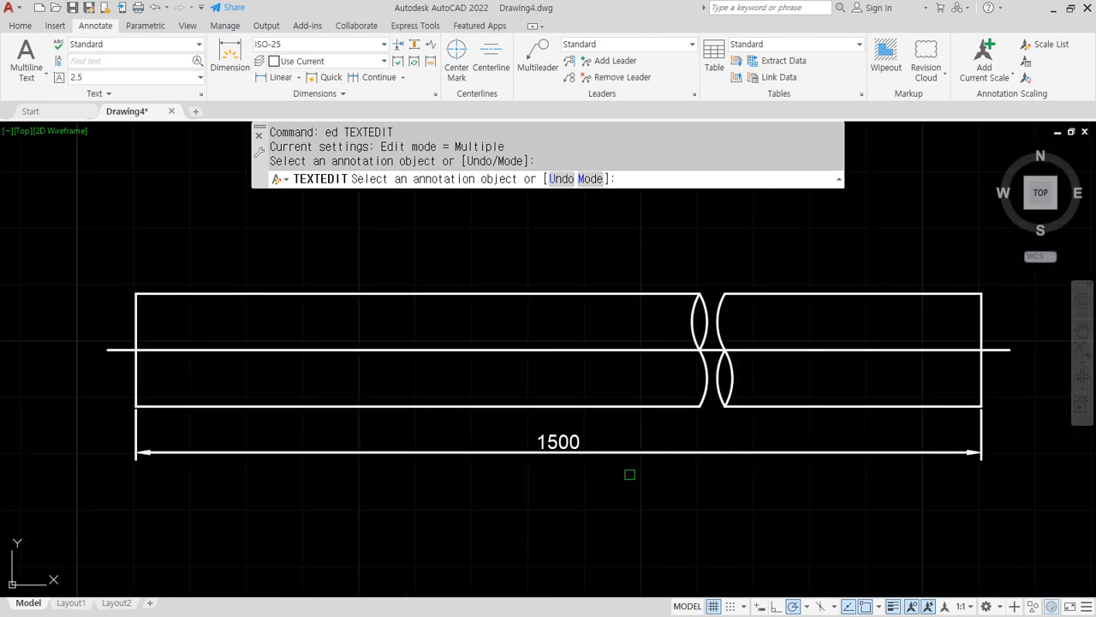
mouse_move(727, 440)
mouse_down()
mouse_move(680, 438)
mouse_move(779, 347)
mouse_move(716, 427)
mouse_up()
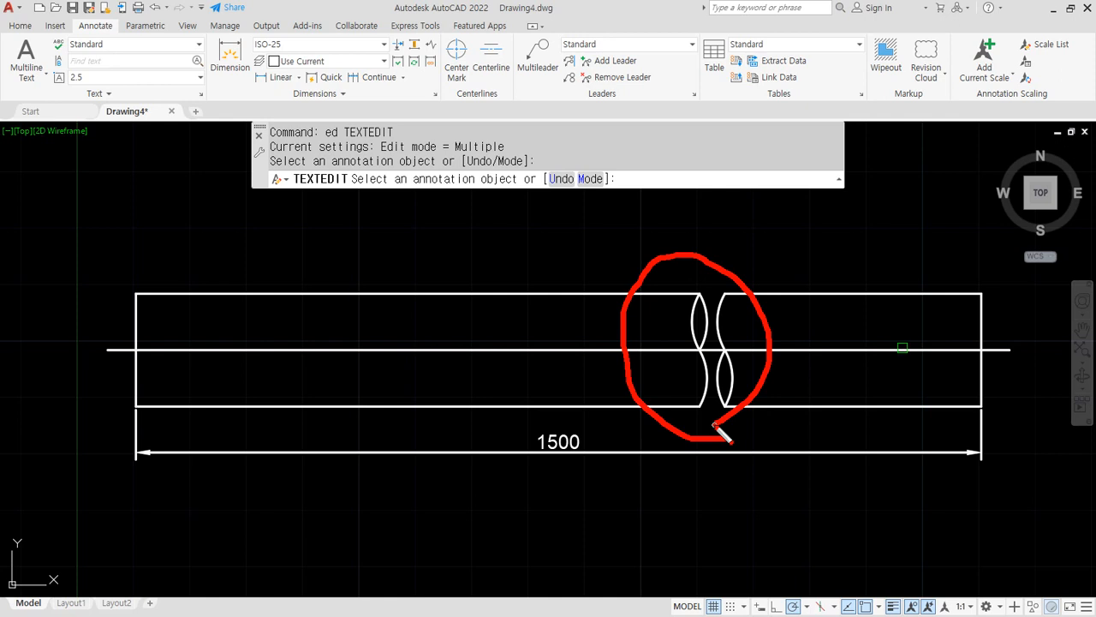
mouse_move(715, 401)
mouse_down()
mouse_move(741, 507)
mouse_move(693, 412)
mouse_up()
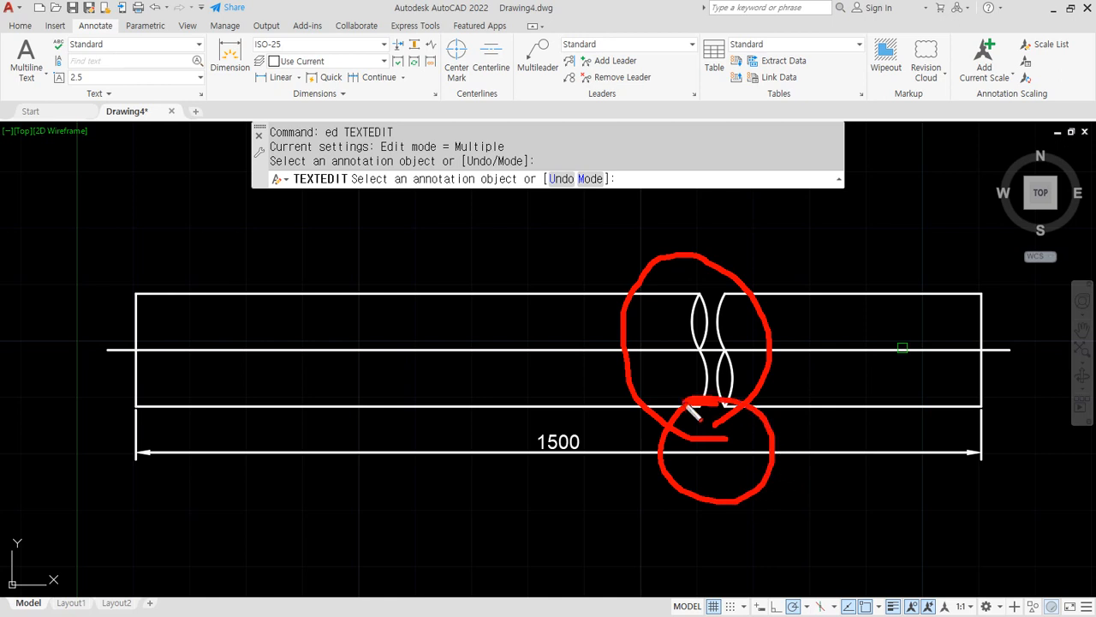
mouse_move(769, 581)
mouse_down()
mouse_move(863, 374)
mouse_move(834, 561)
mouse_up()
key(Escape)
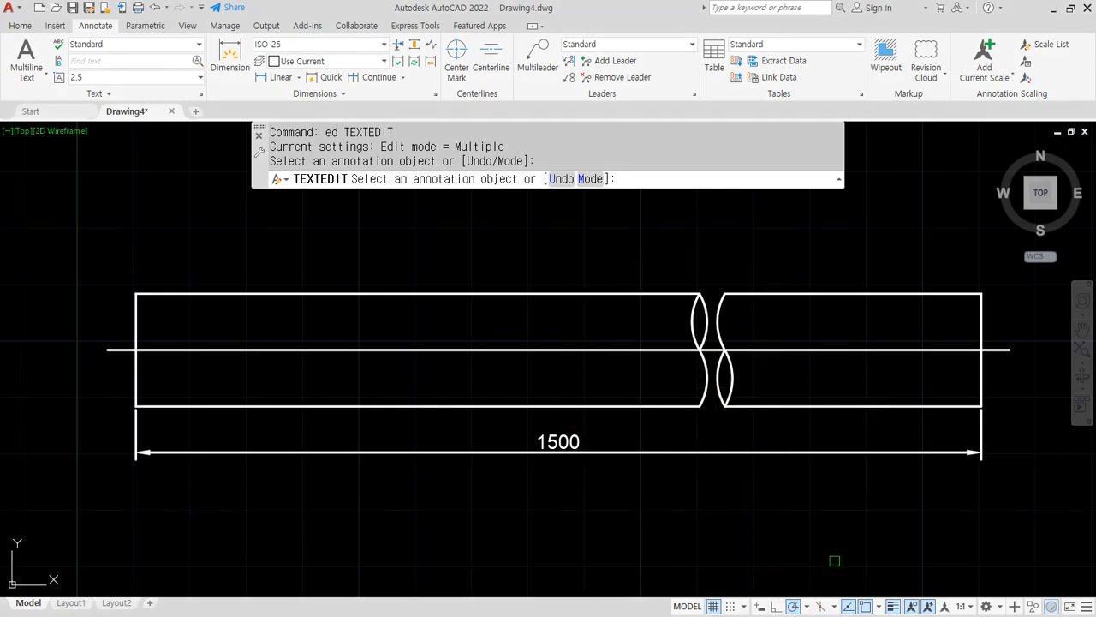
Add a jog to the 1500 overall length dimension, located below the break gap in the shaft
key(Escape)
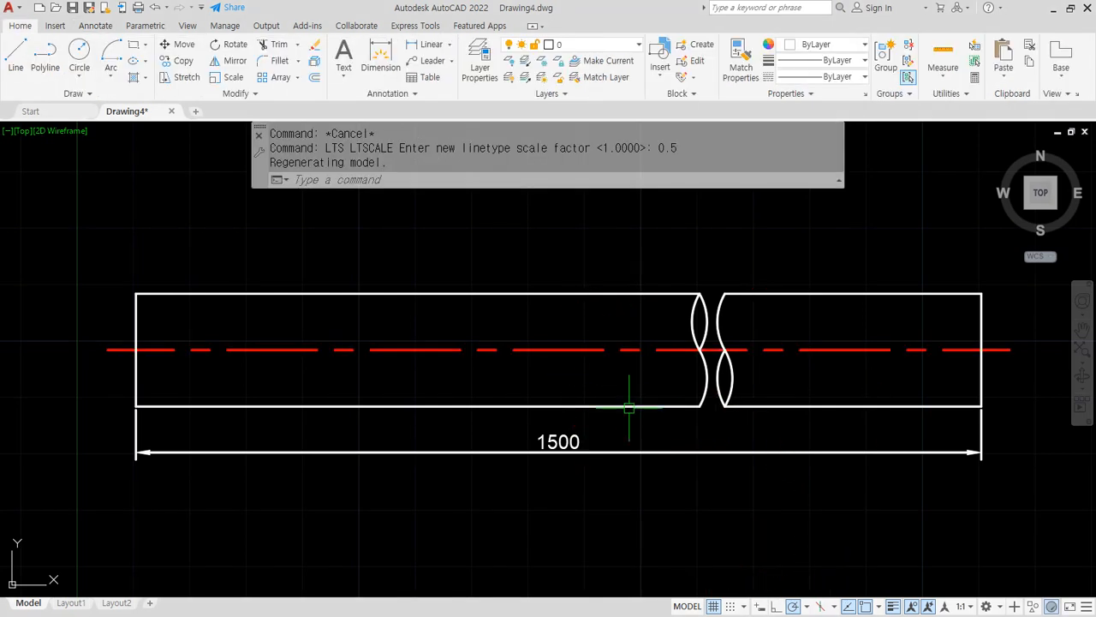
click(95, 26)
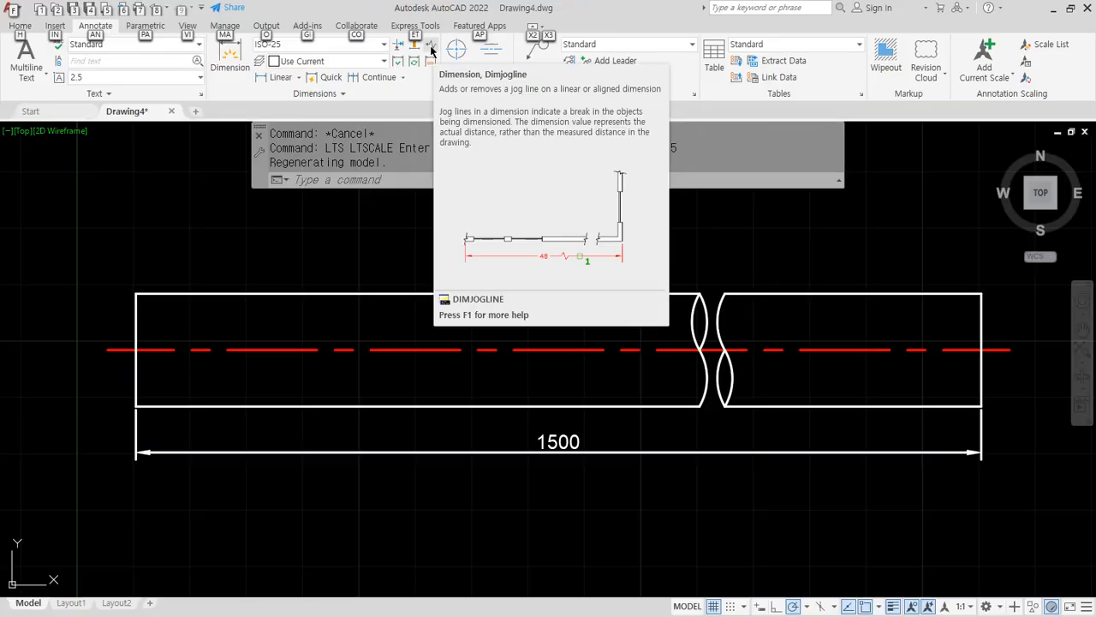
click(431, 50)
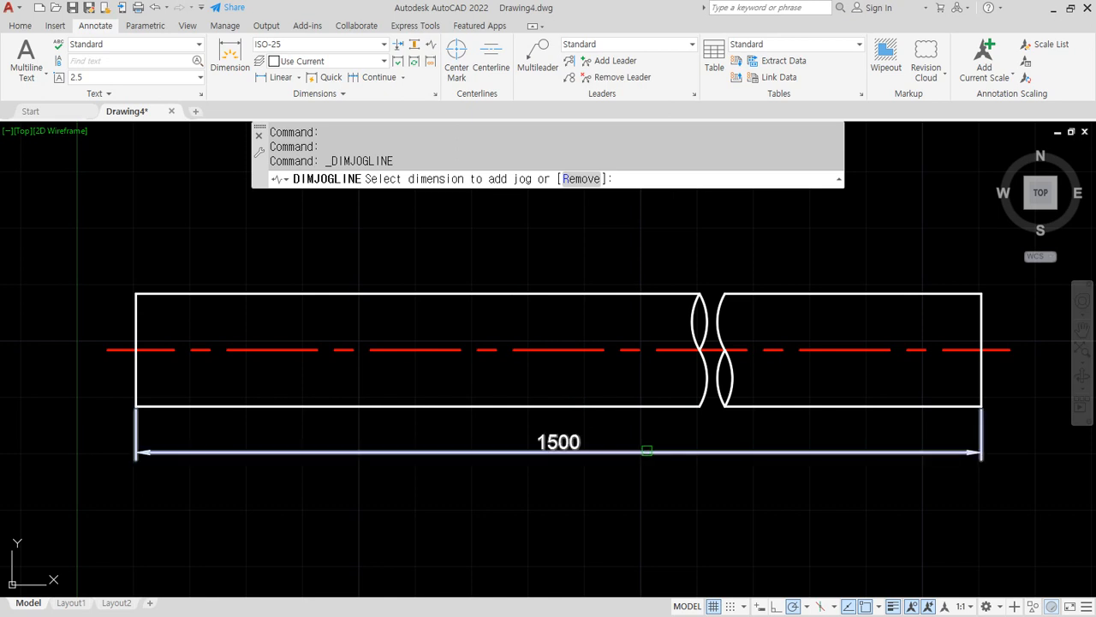
click(647, 448)
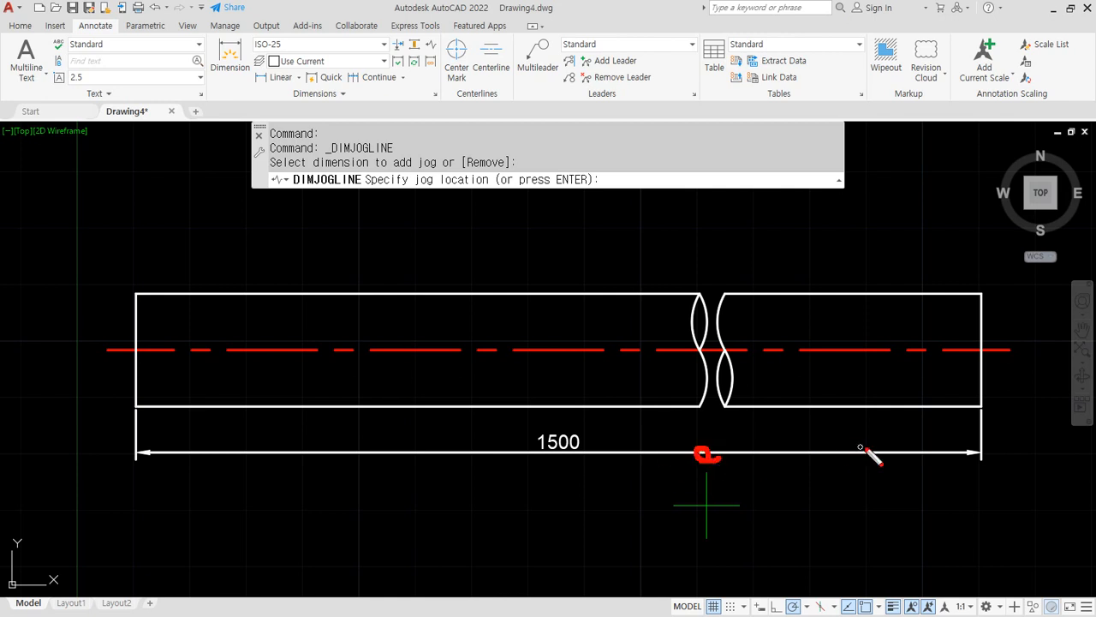
mouse_move(956, 462)
mouse_down()
mouse_move(958, 440)
mouse_move(914, 437)
mouse_up()
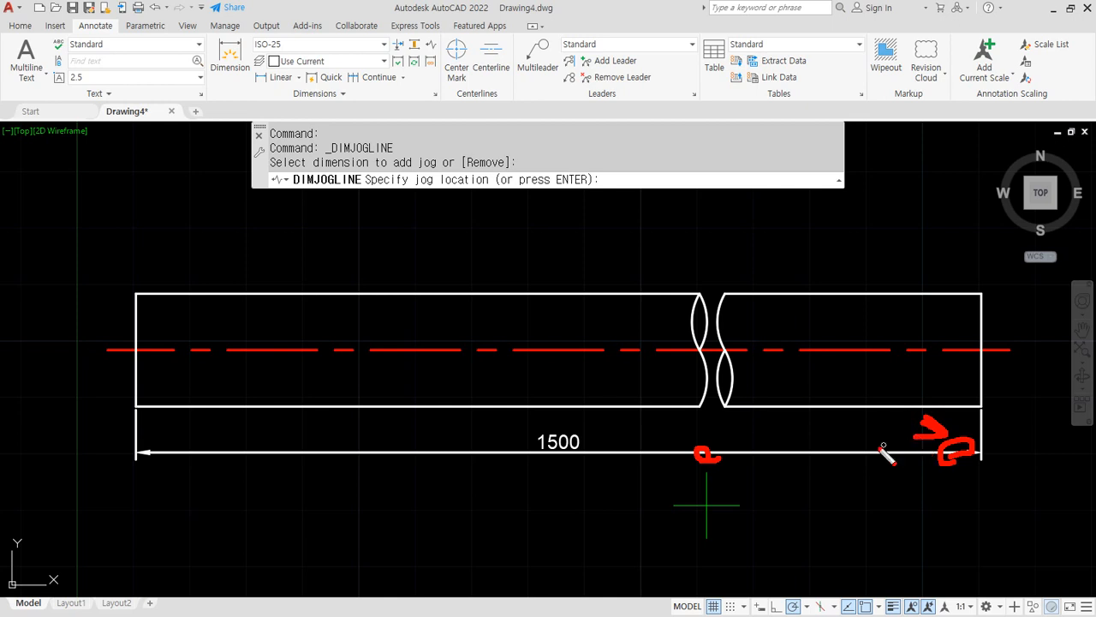
key(Escape)
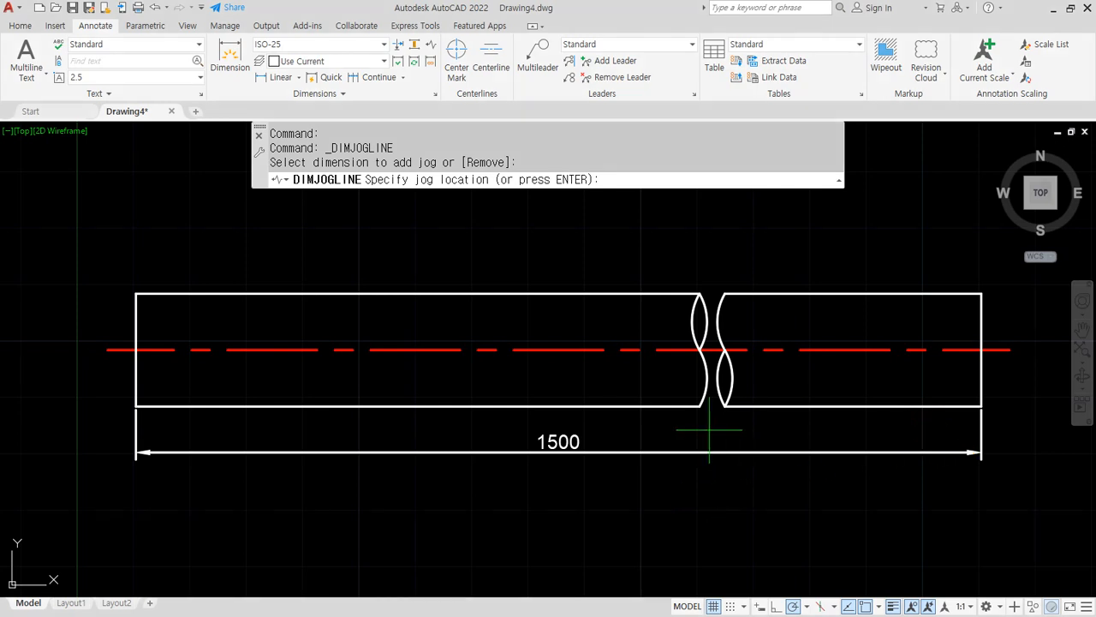
click(721, 499)
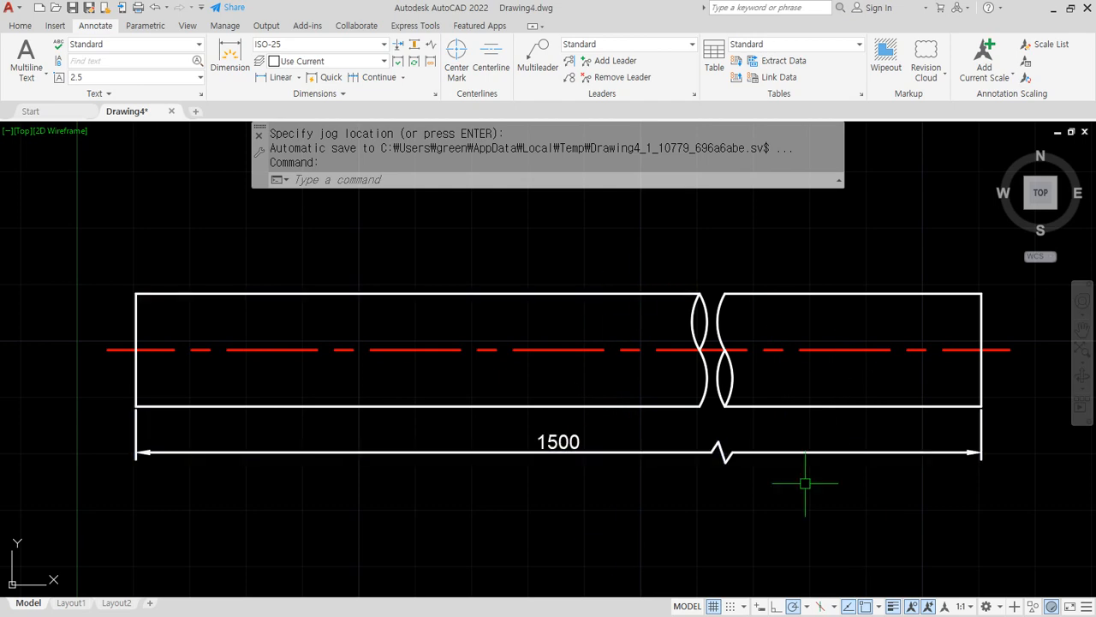
Switch to the Chrome browser and open the basic Offset, Trim, Extend exercise post on the café's CAD practice board (캐드 실습자료)
key(alt+Tab)
scroll(300, 392, down, 5)
scroll(301, 396, down, 3)
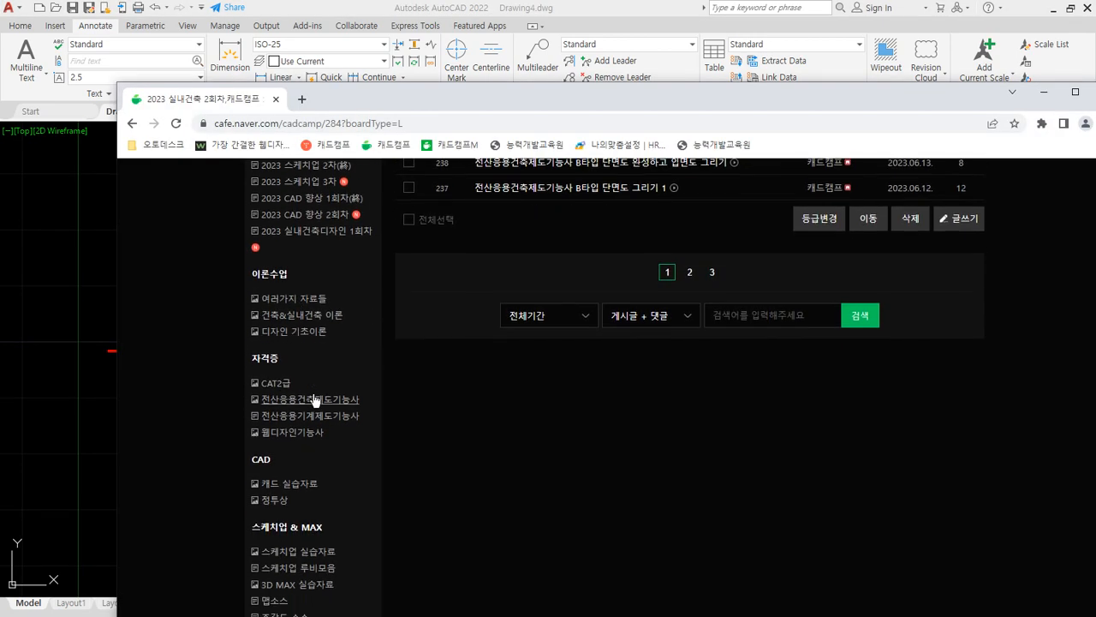
click(296, 370)
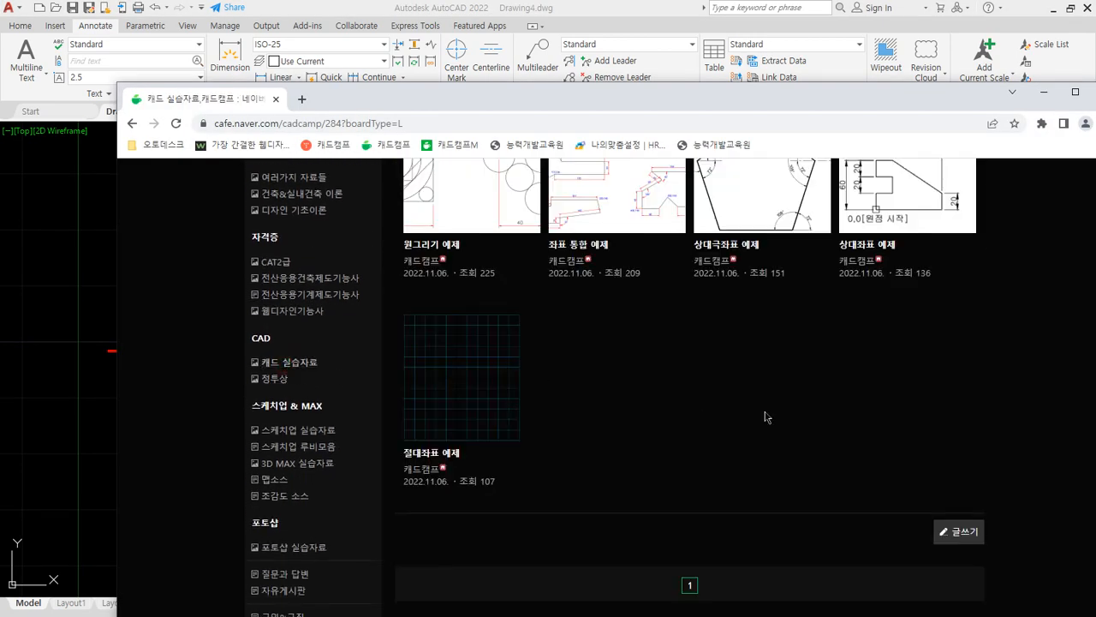
scroll(765, 416, down, 2)
click(775, 399)
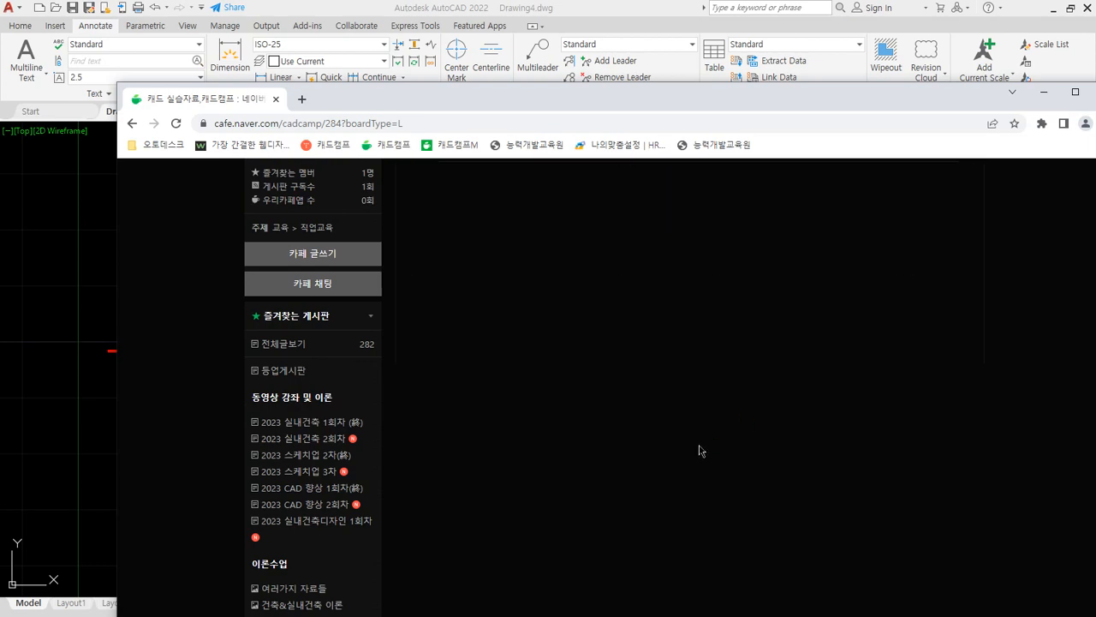
Examine the exercise drawings for jogged radius dimensions, such as R50 on the hook-shaped part and R60 and R70 on the oval part
scroll(697, 451, down, 6)
scroll(700, 446, down, 15)
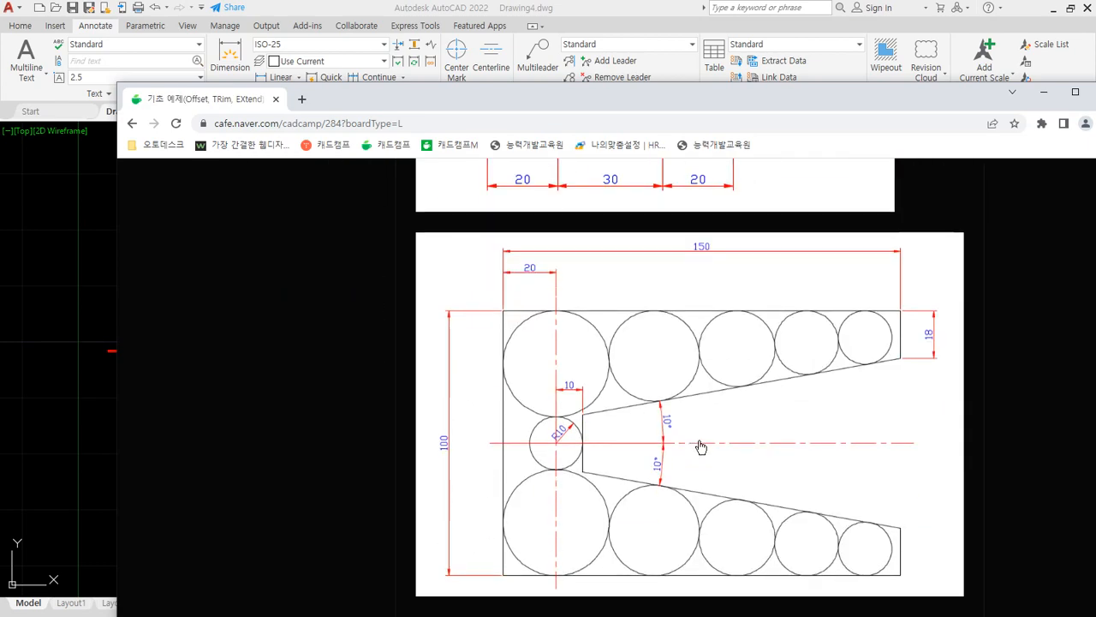
scroll(701, 446, down, 2)
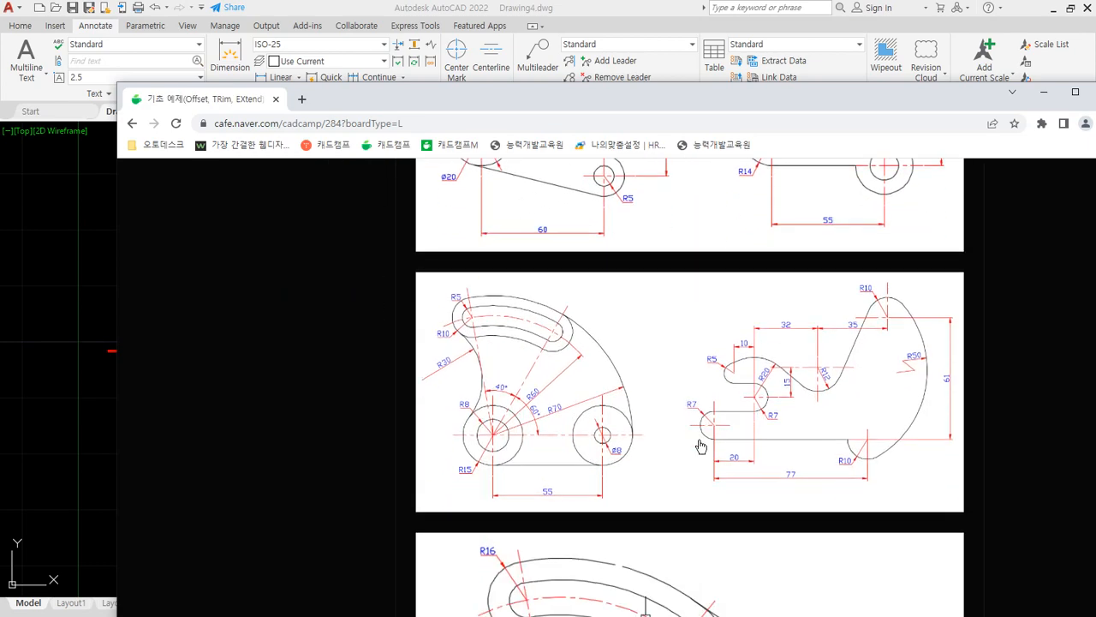
drag(882, 389, 954, 386)
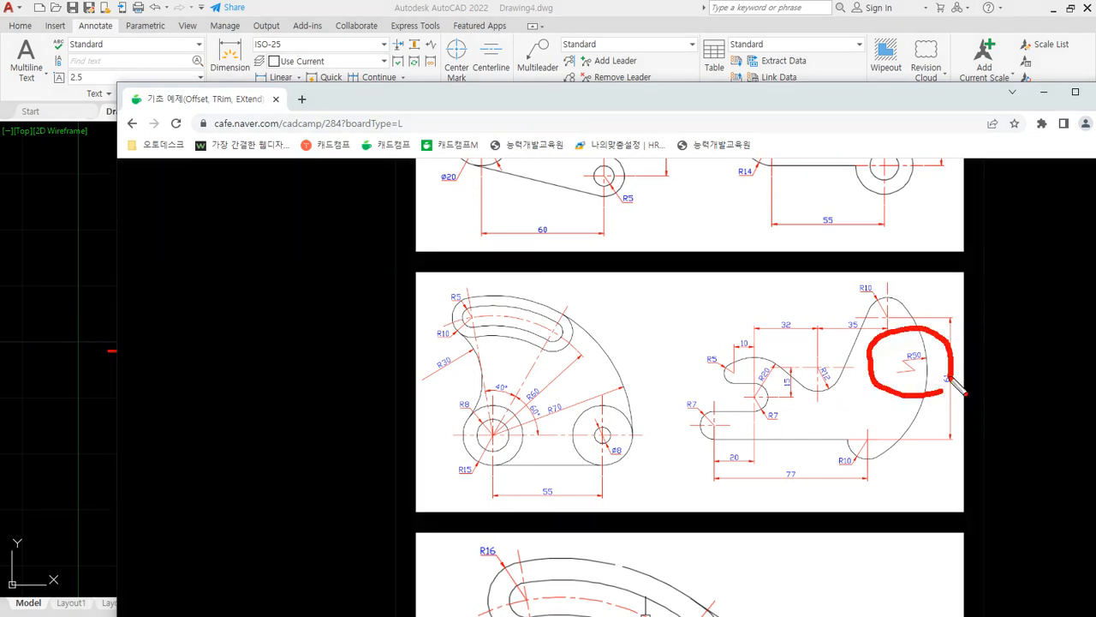
scroll(766, 387, down, 10)
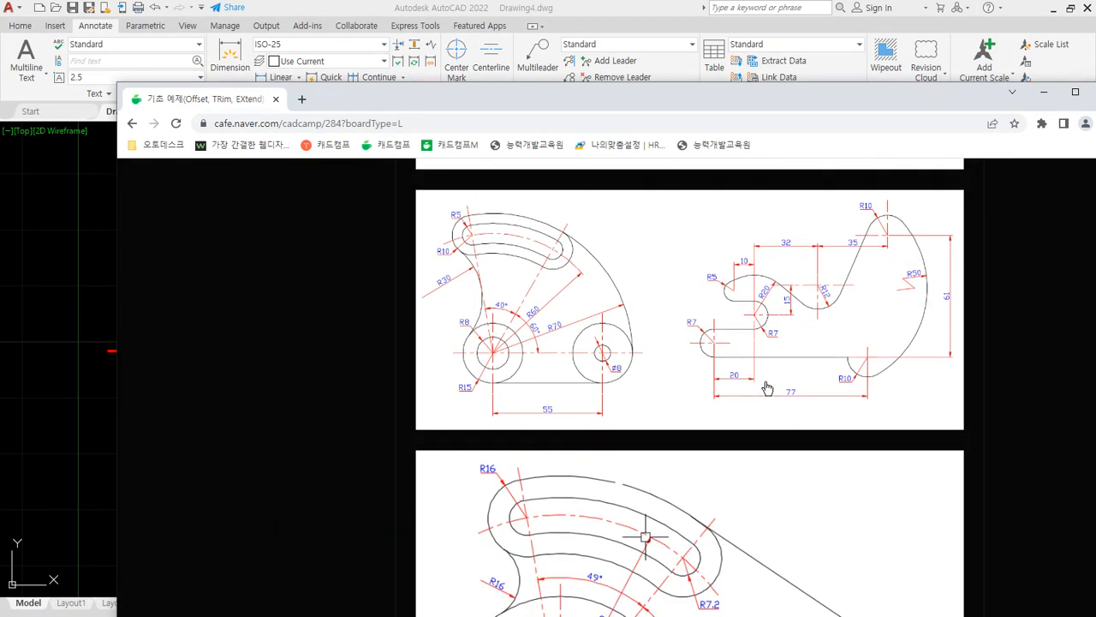
scroll(766, 387, down, 3)
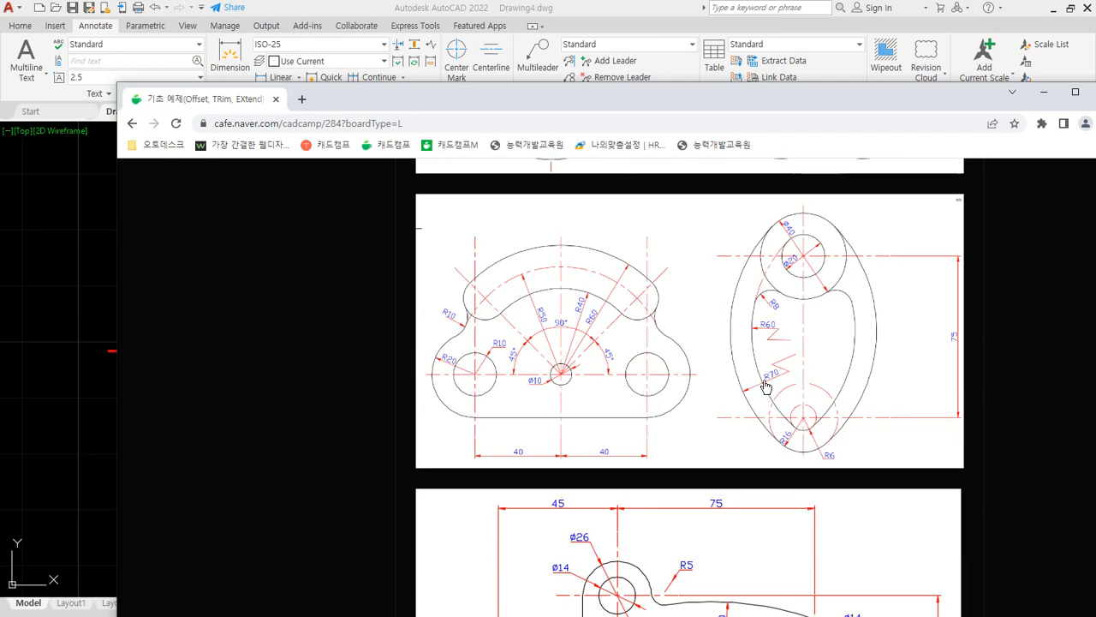
mouse_move(805, 440)
mouse_down()
mouse_move(690, 358)
mouse_move(793, 245)
mouse_up()
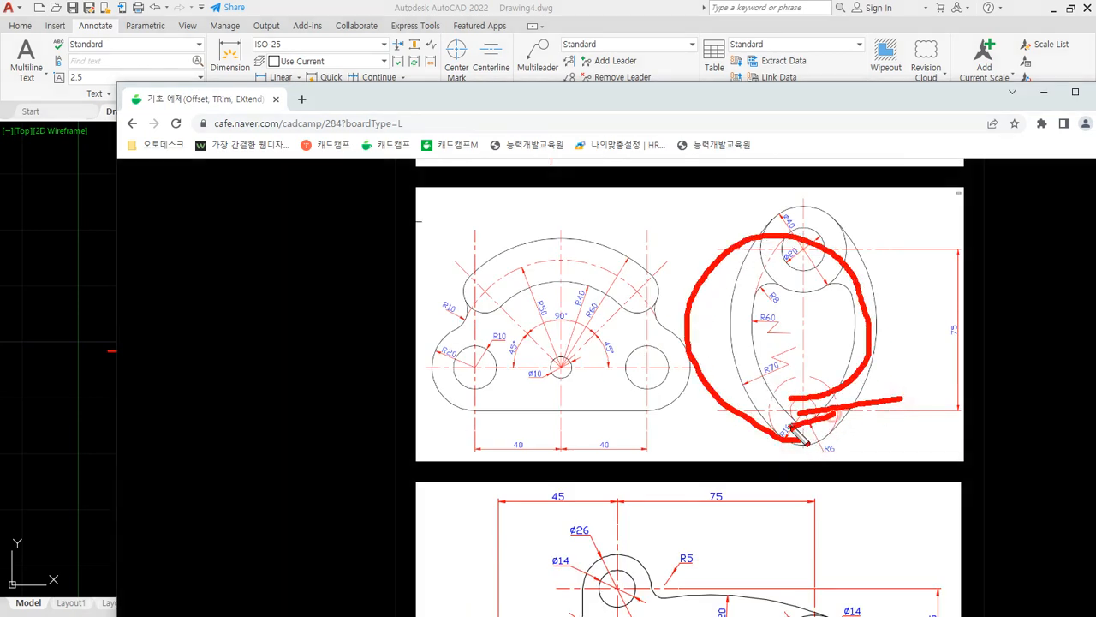
mouse_move(842, 431)
mouse_down()
mouse_move(702, 404)
mouse_move(868, 391)
mouse_move(732, 441)
mouse_move(700, 418)
mouse_move(844, 448)
mouse_up()
key(Escape)
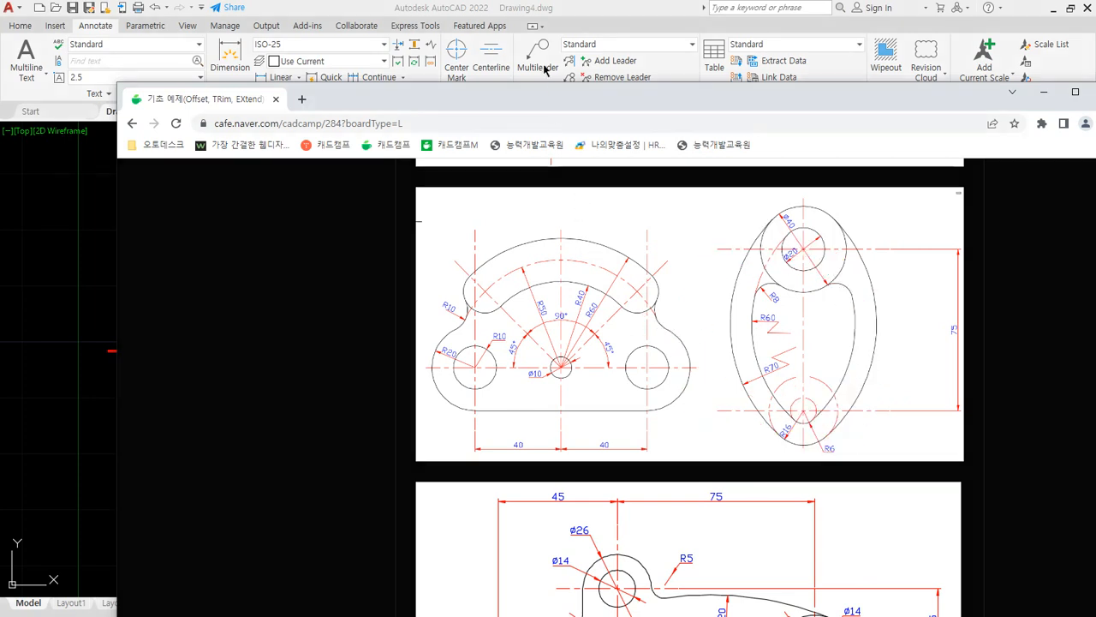
Return to AutoCAD and erase the whole broken shaft together with its centerline and jogged dimension
click(552, 7)
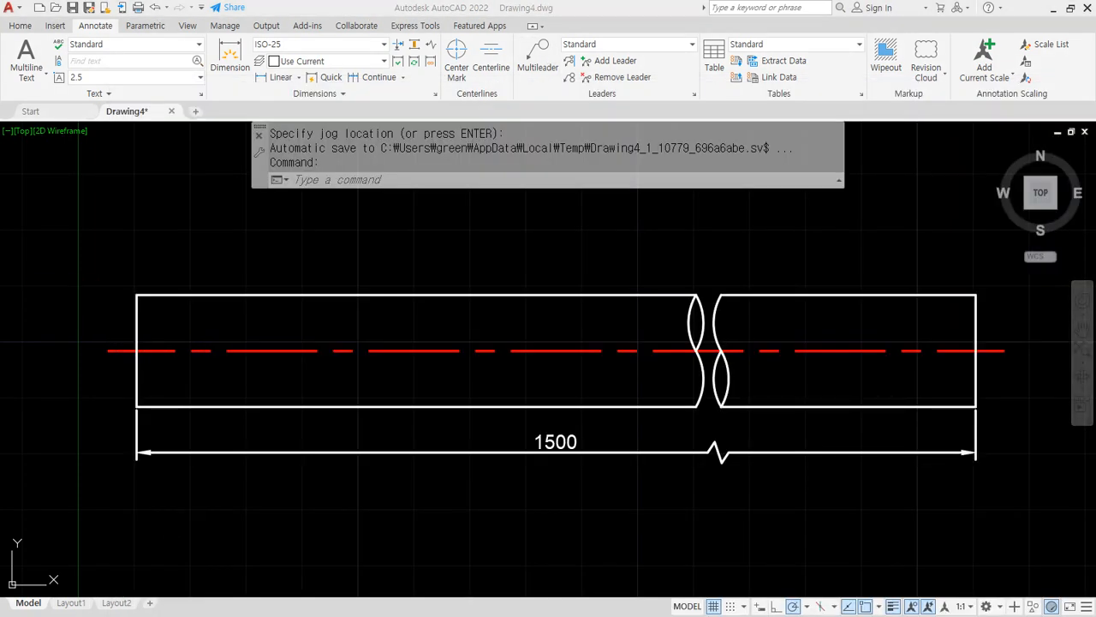
click(992, 483)
click(110, 245)
text(e)
key(Return)
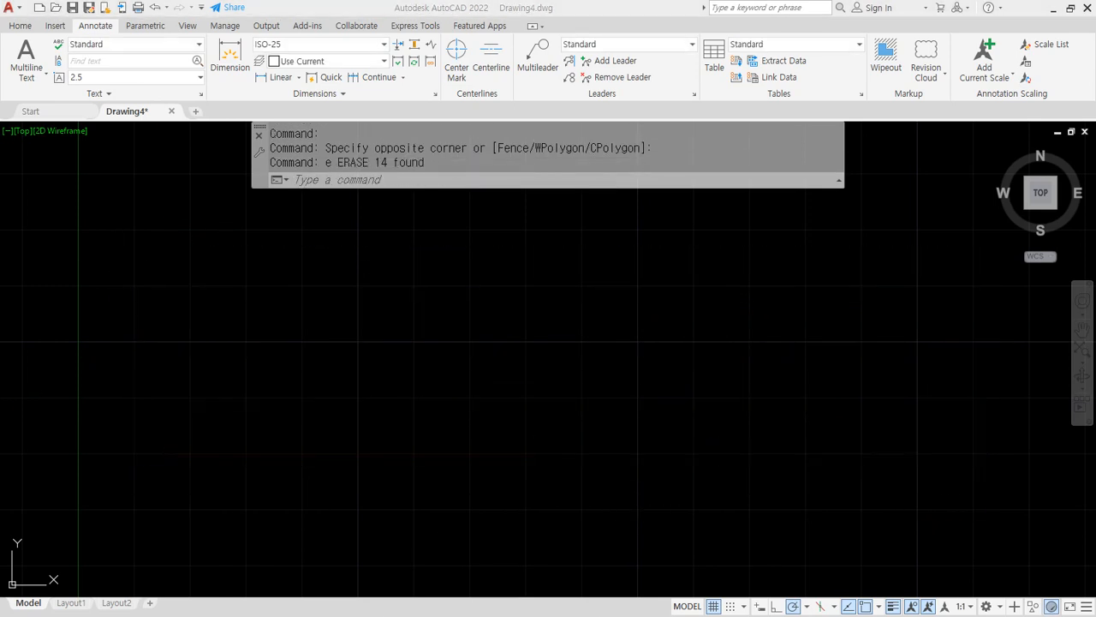
Erase the four horizontal 20 dimensions above the row of squares
scroll(342, 489, down, 3)
scroll(445, 553, up, 5)
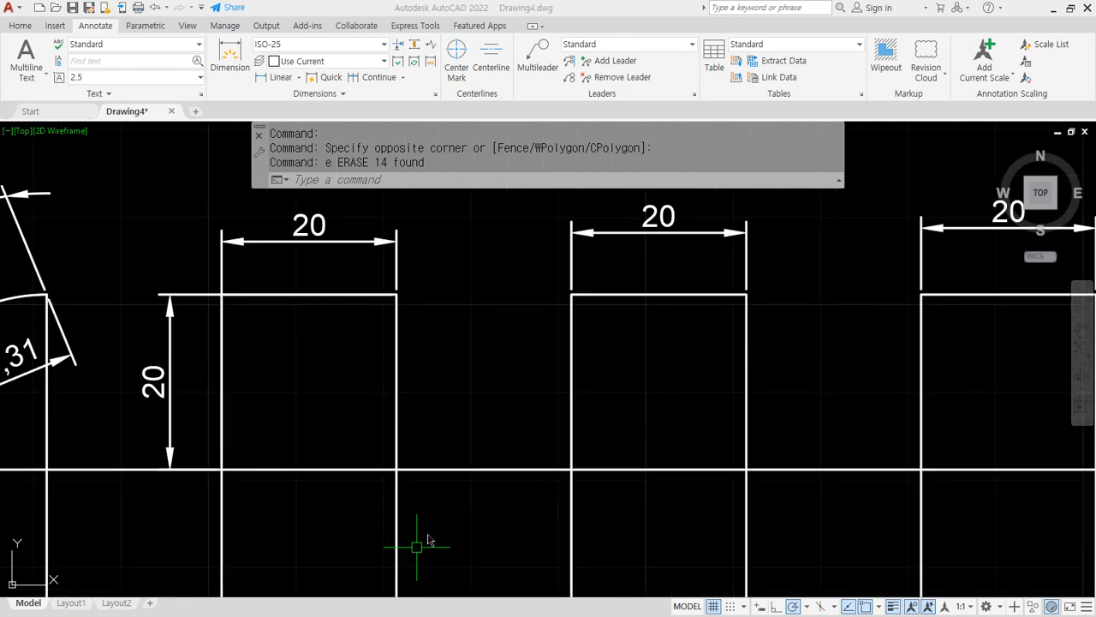
scroll(410, 498, down, 2)
middle_drag(985, 326, 795, 311)
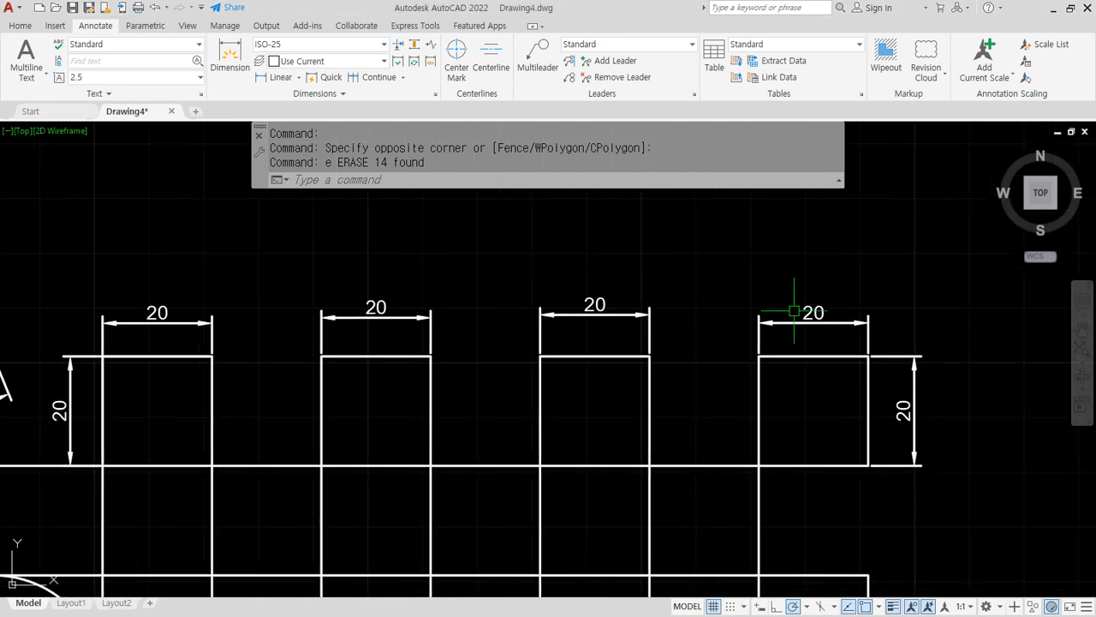
click(832, 336)
click(149, 253)
text(e)
key(Return)
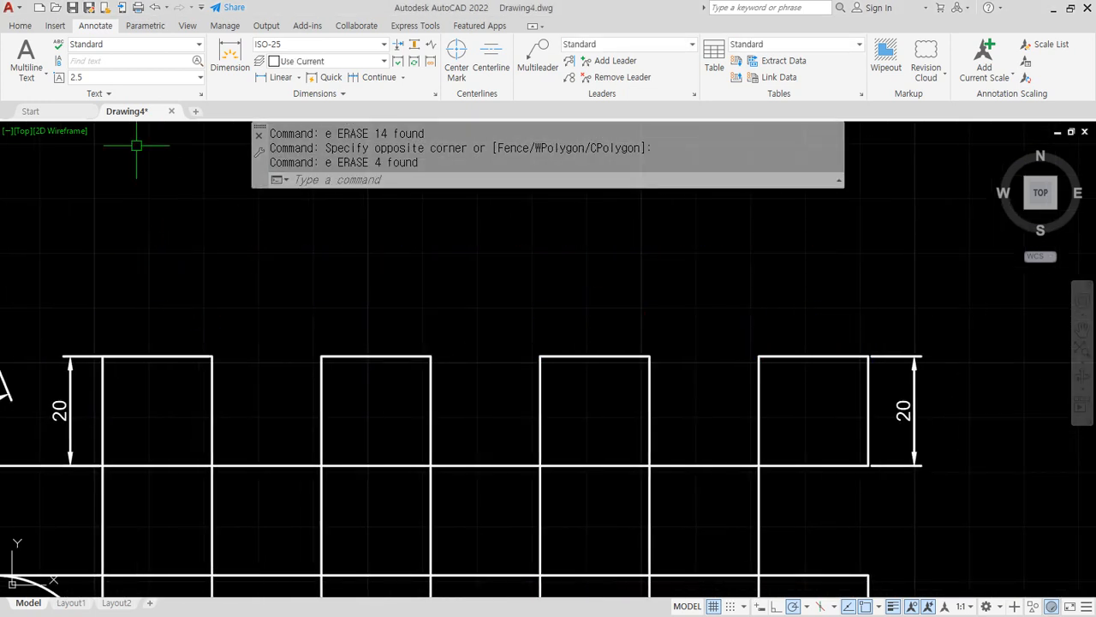
Add a horizontal linear dimension above the first square, measured between its two upper corners
click(278, 77)
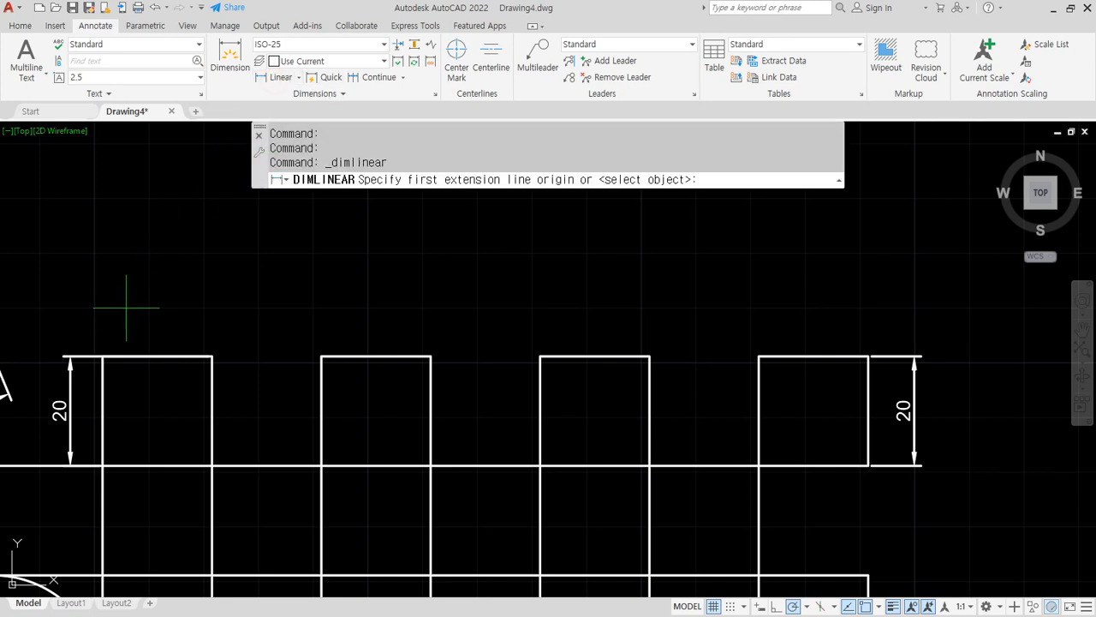
click(103, 355)
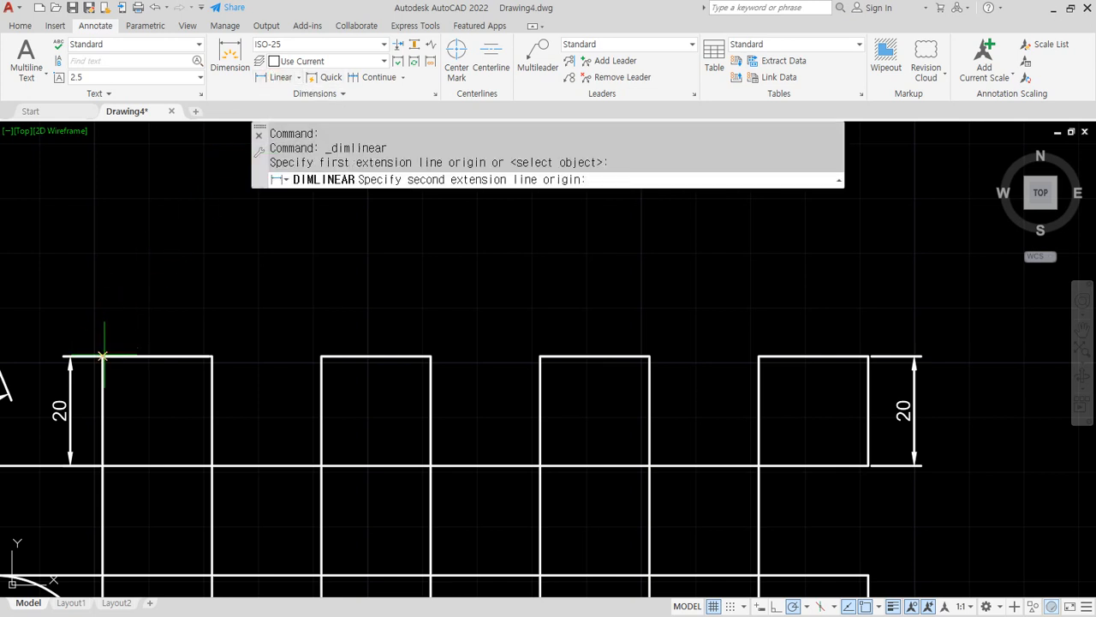
click(212, 355)
click(192, 307)
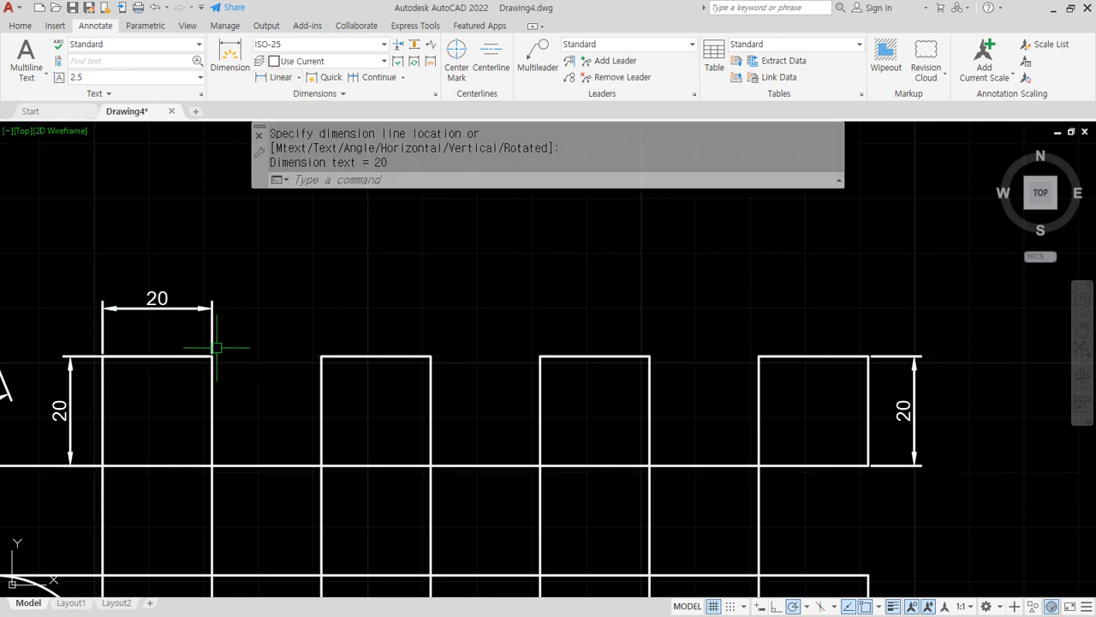
Add linear dimensions for the first gap, the second square and the second gap, aligned with the first square's dimension
key(Return)
click(212, 356)
click(321, 355)
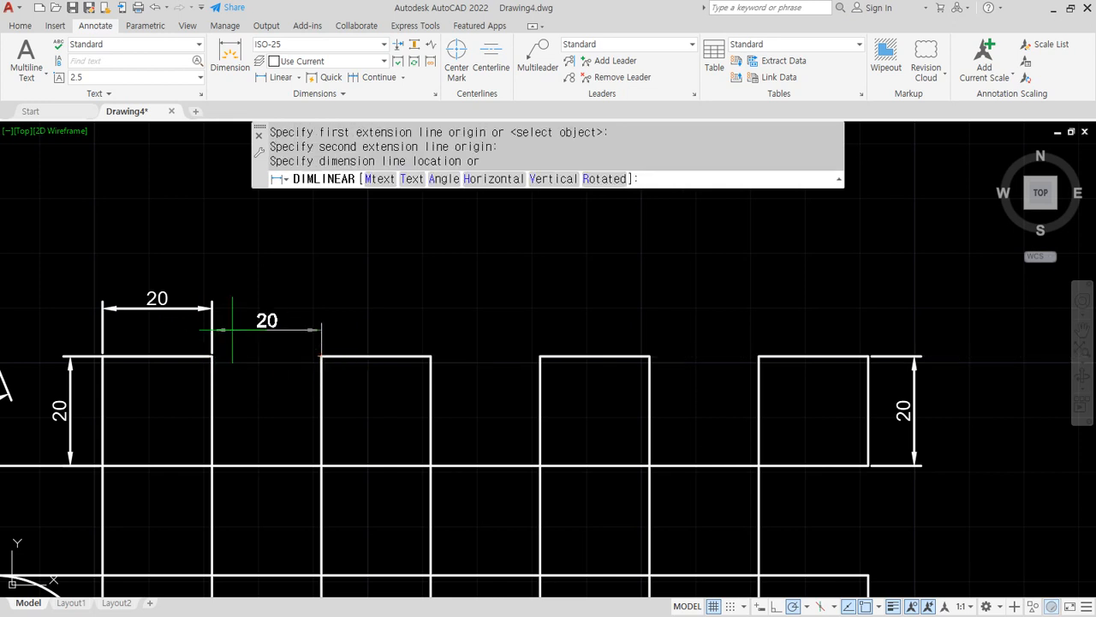
click(198, 309)
key(Return)
click(321, 356)
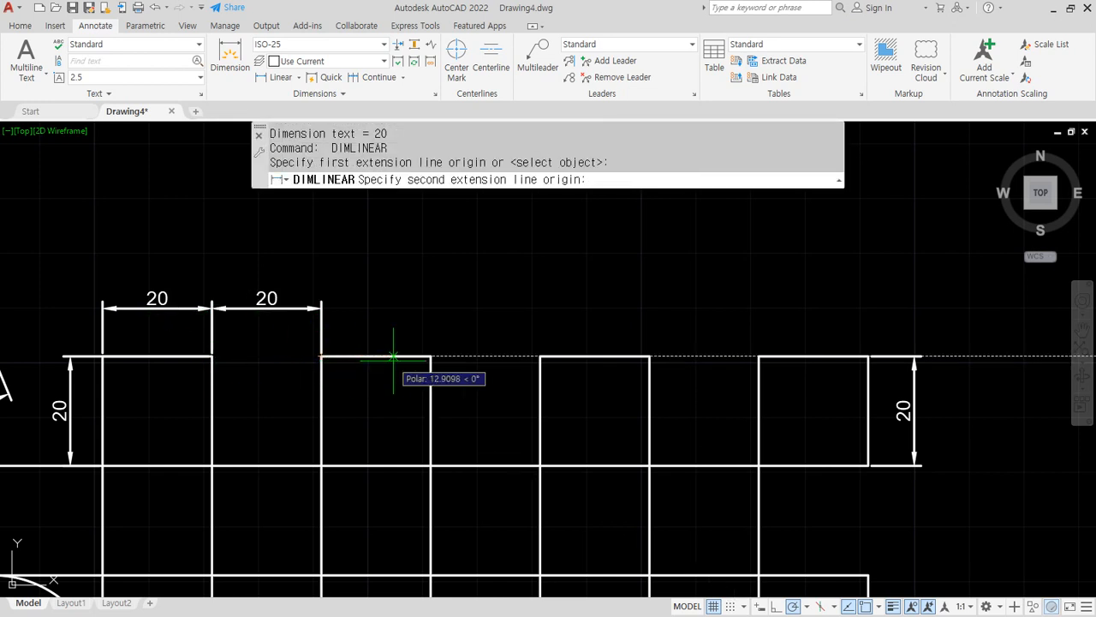
click(431, 356)
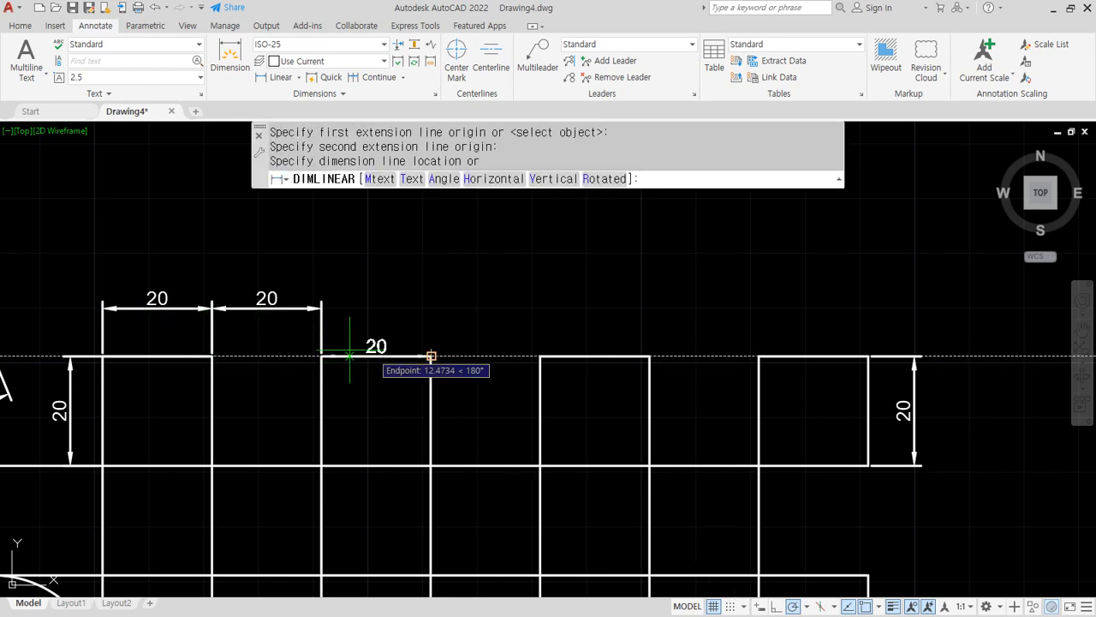
click(286, 307)
key(Return)
click(431, 356)
click(541, 356)
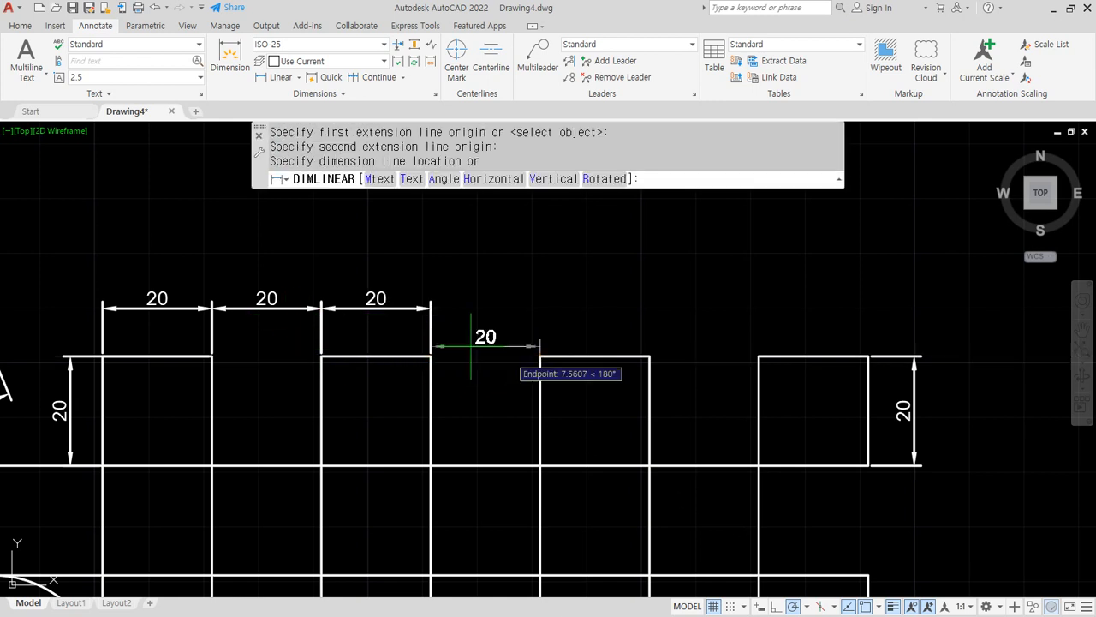
click(391, 308)
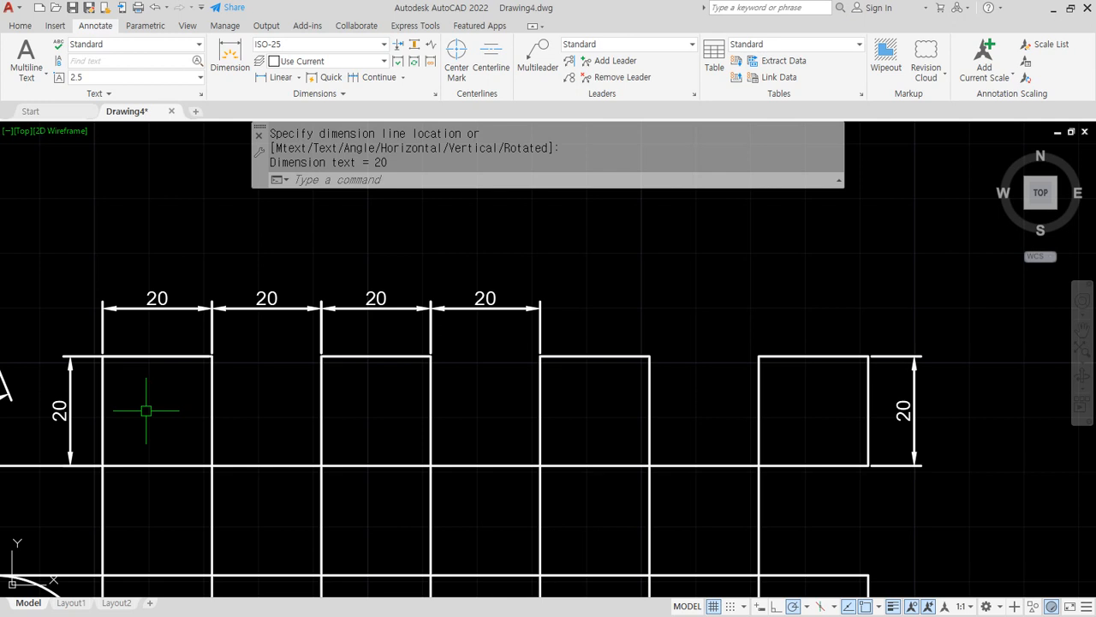
Erase the three horizontal dimensions that follow the first square's dimension
key(Escape)
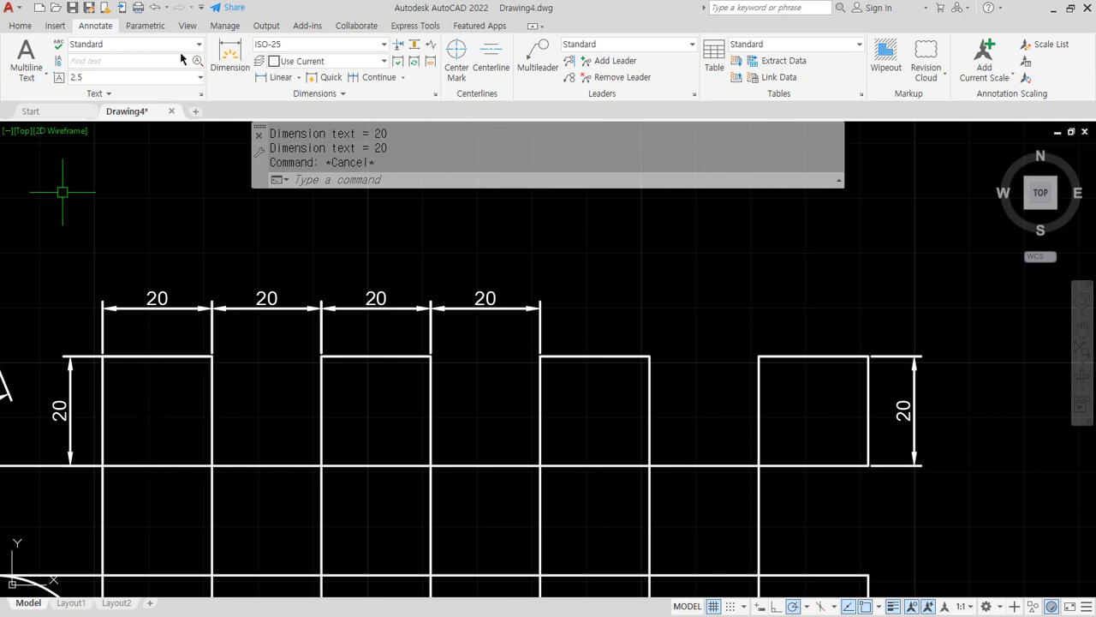
click(595, 339)
click(130, 257)
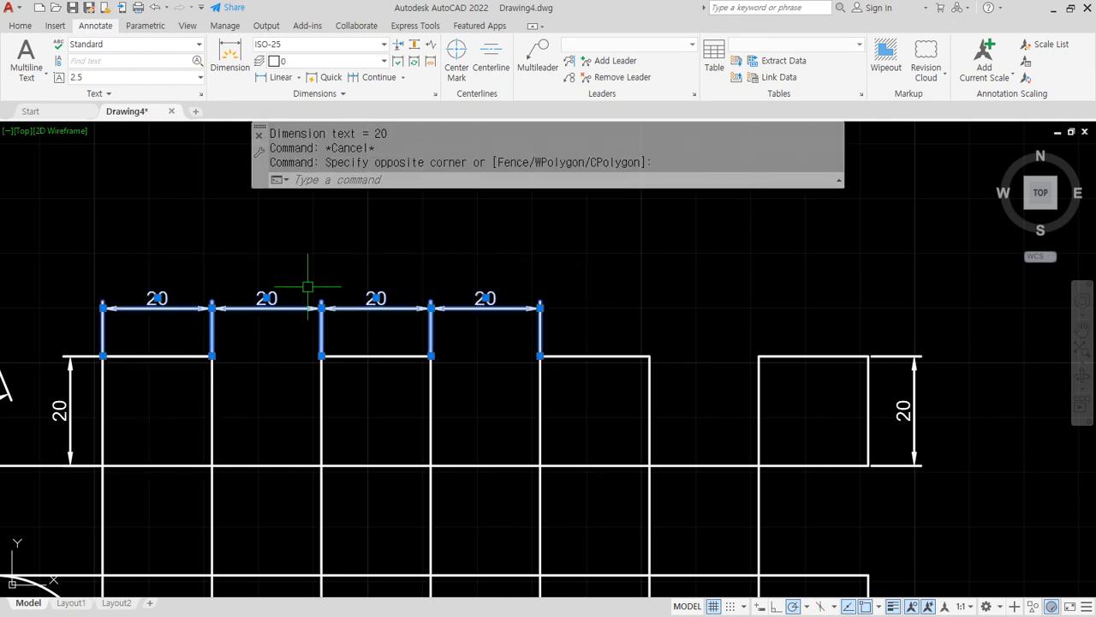
key(Escape)
click(606, 322)
click(277, 234)
text(e)
key(Return)
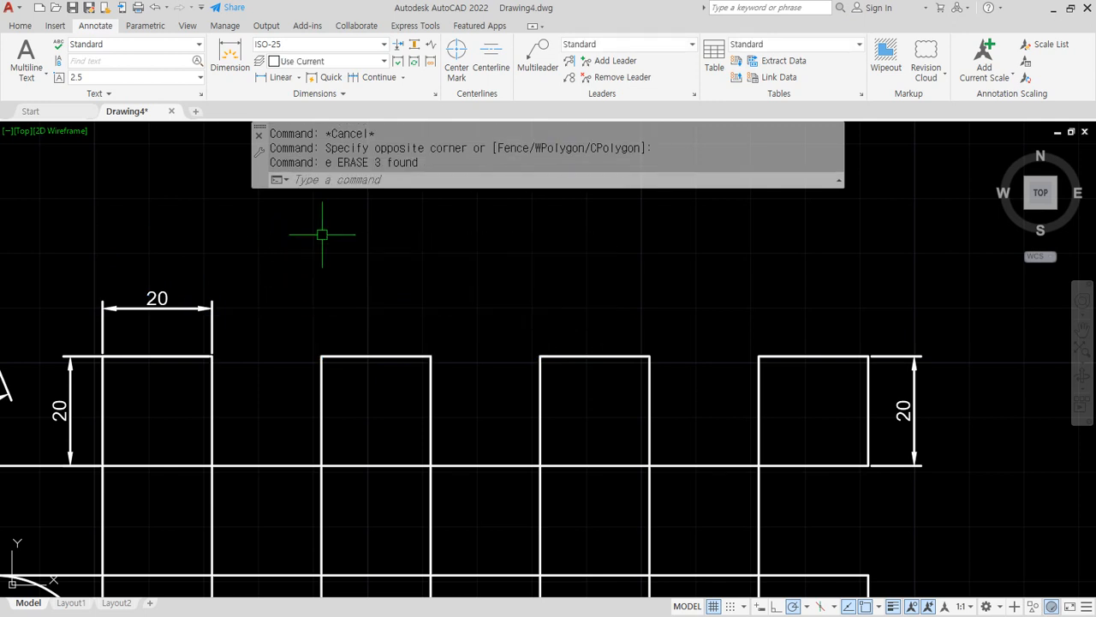
Stack two linear dimensions above the first square's, running from its upper-left corner to the upper-left corners of the second and third squares
click(278, 78)
click(103, 357)
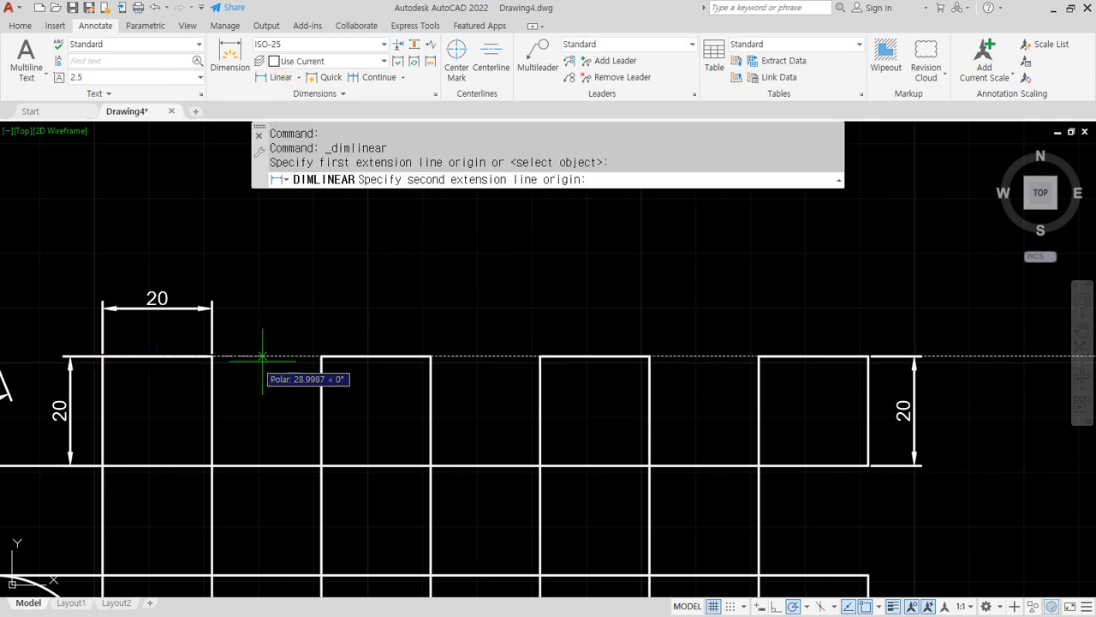
click(322, 356)
click(238, 277)
key(Return)
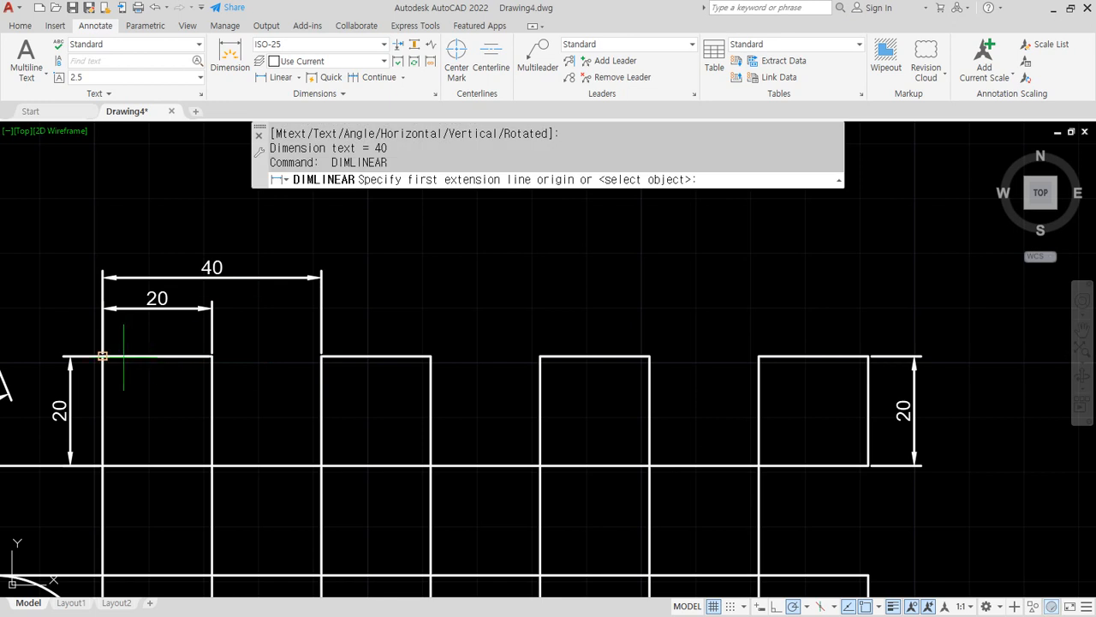
click(104, 355)
click(540, 356)
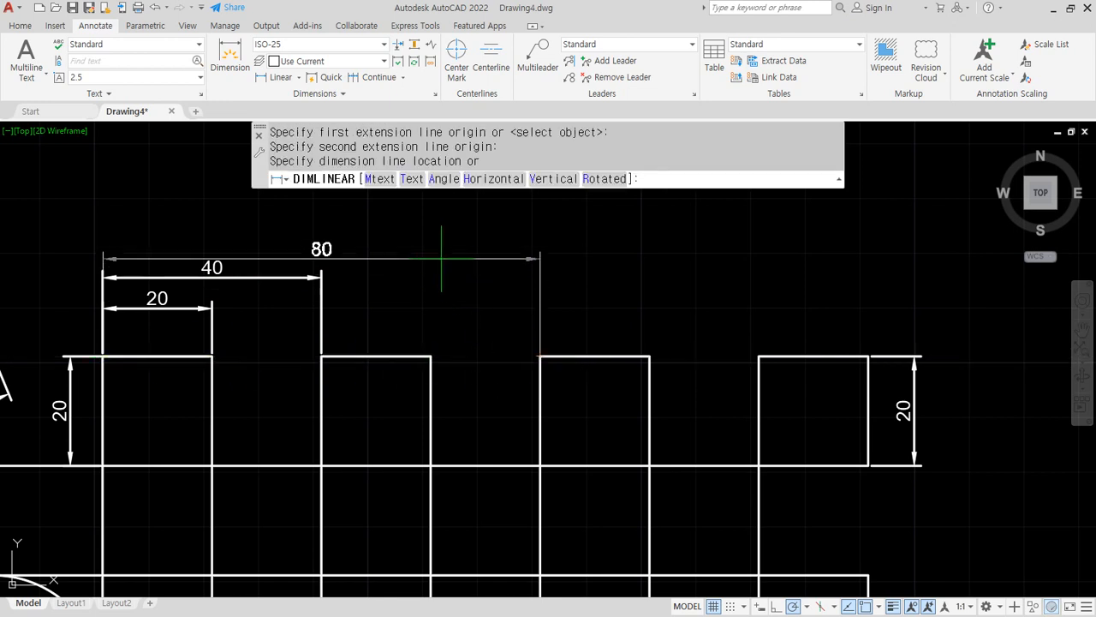
click(430, 248)
Add a linear dimension above the stack, from the first square's upper-left corner to the fourth square's upper-left corner
key(Return)
click(103, 356)
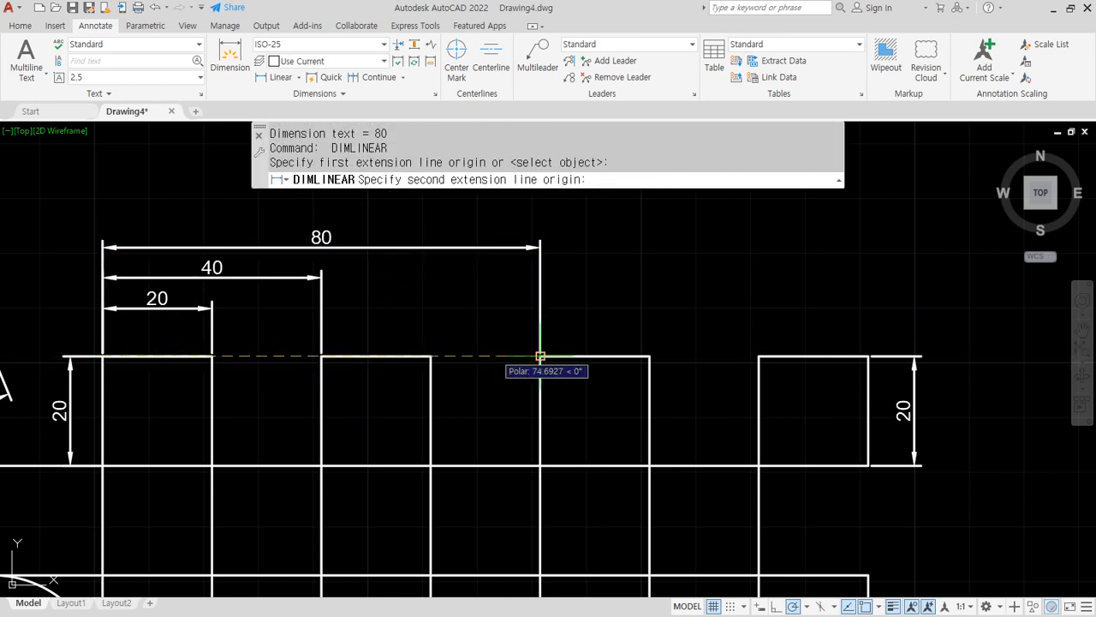
click(759, 356)
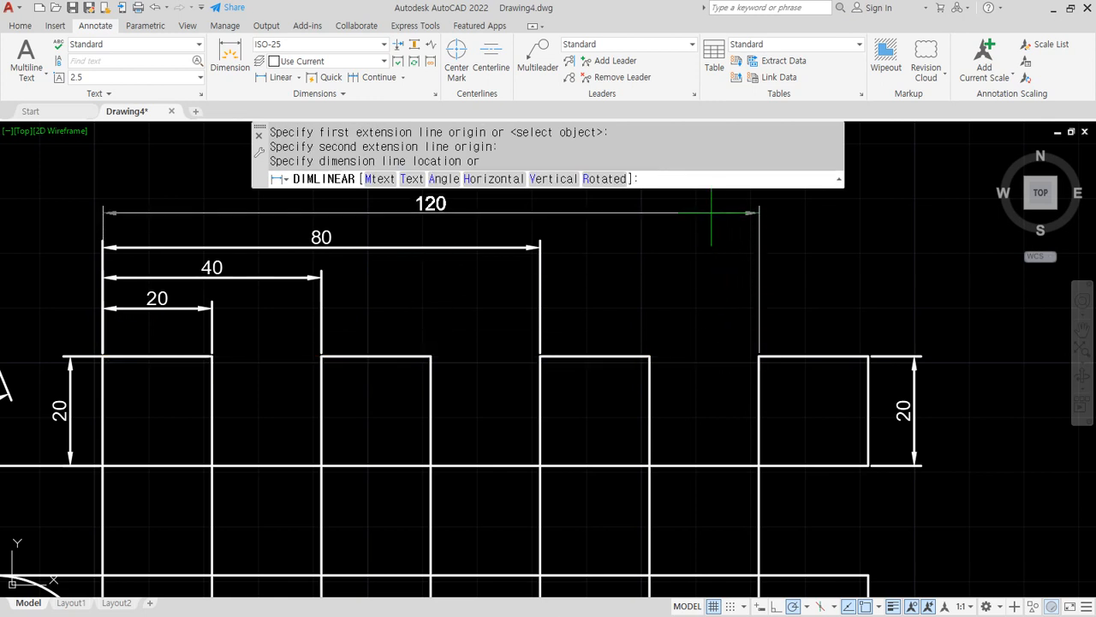
click(420, 213)
middle_drag(278, 316, 379, 372)
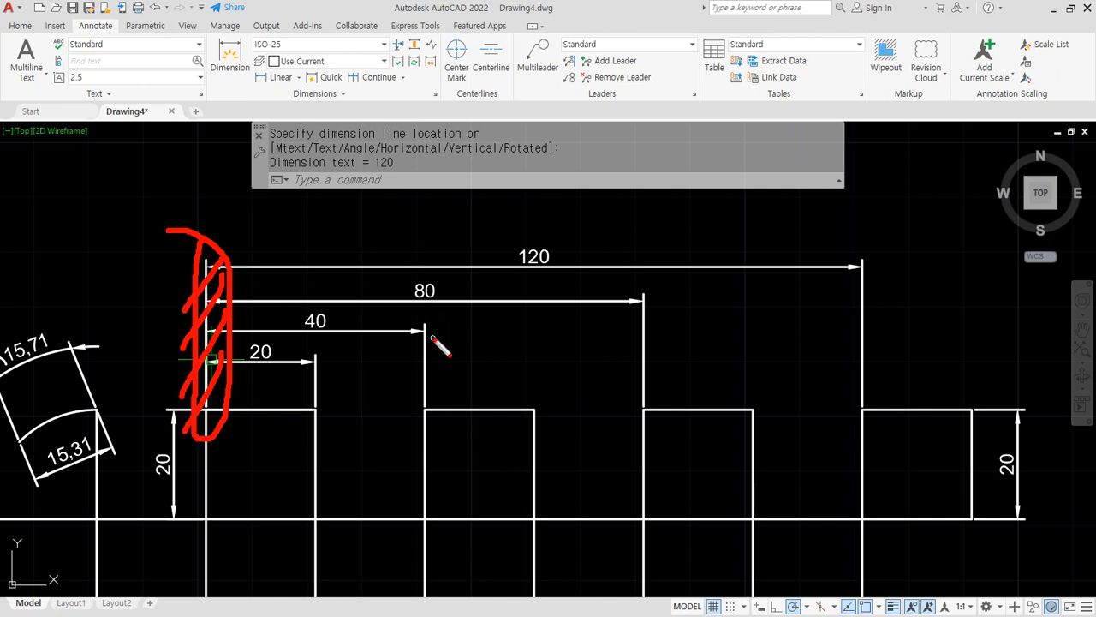
Erase all four stacked horizontal dimensions above the row of squares
key(Escape)
click(408, 366)
click(166, 268)
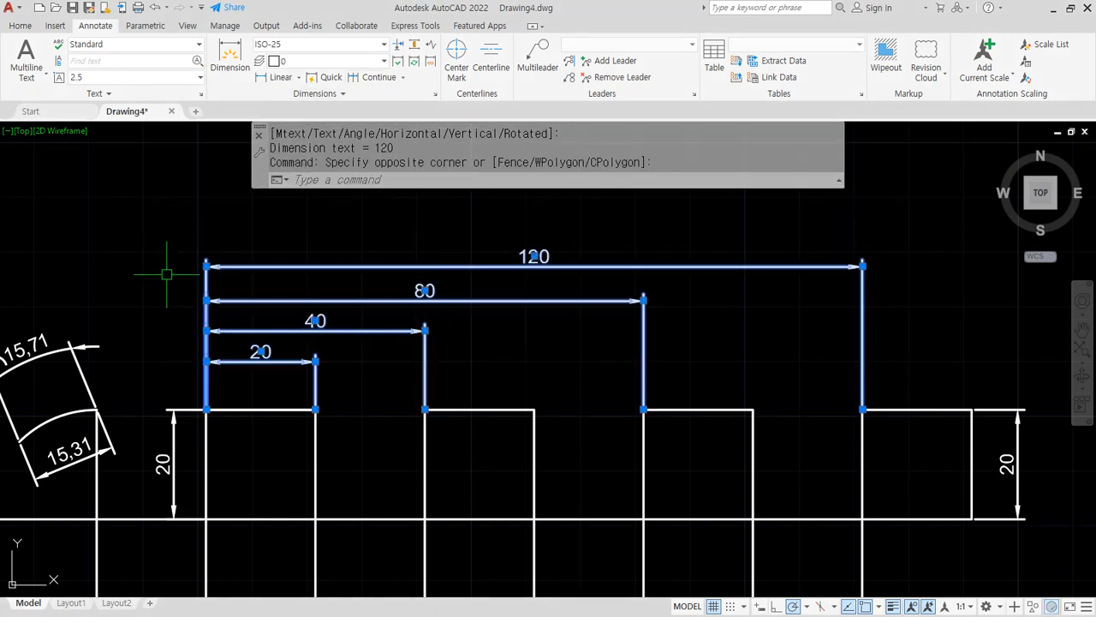
text(e)
key(Return)
Add a horizontal linear dimension above the first square, picking its upper-left corner first and its upper-right corner second
click(266, 79)
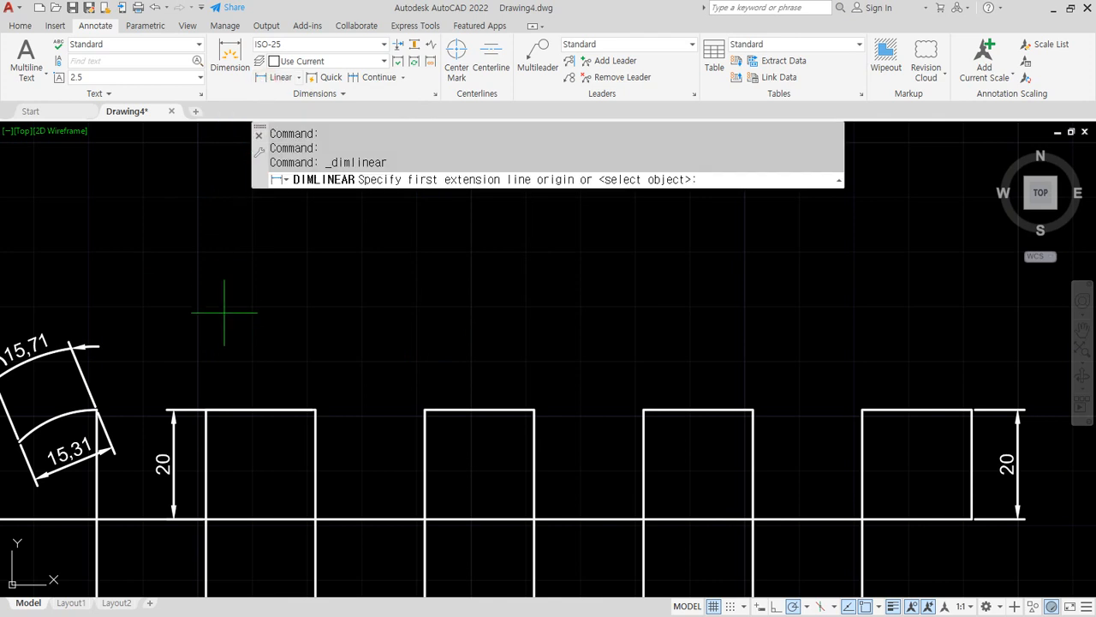
click(206, 409)
click(315, 409)
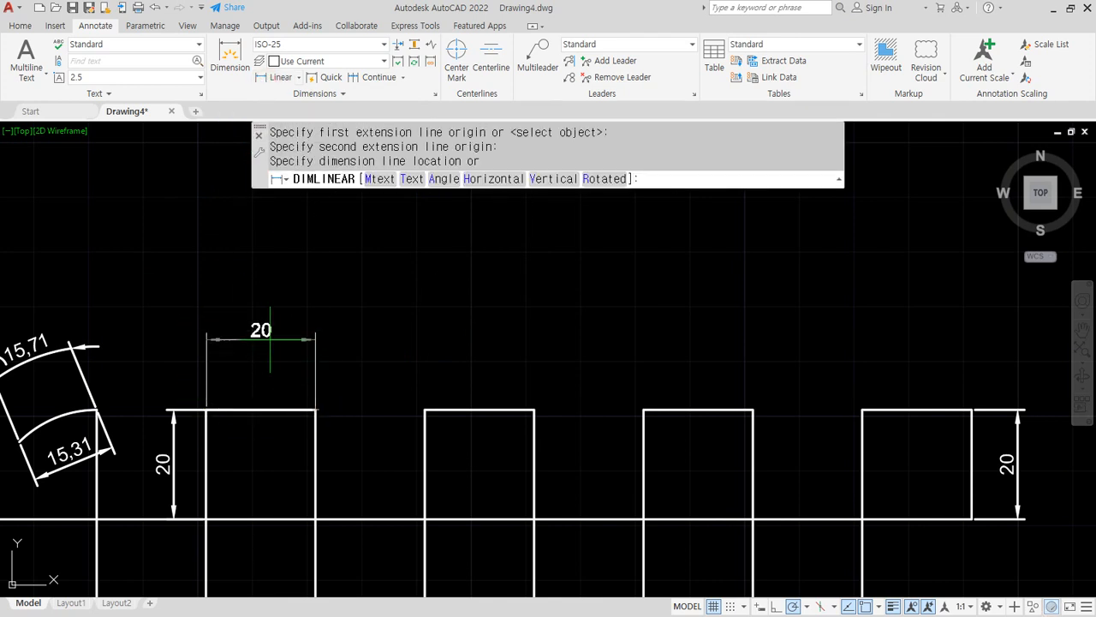
click(269, 338)
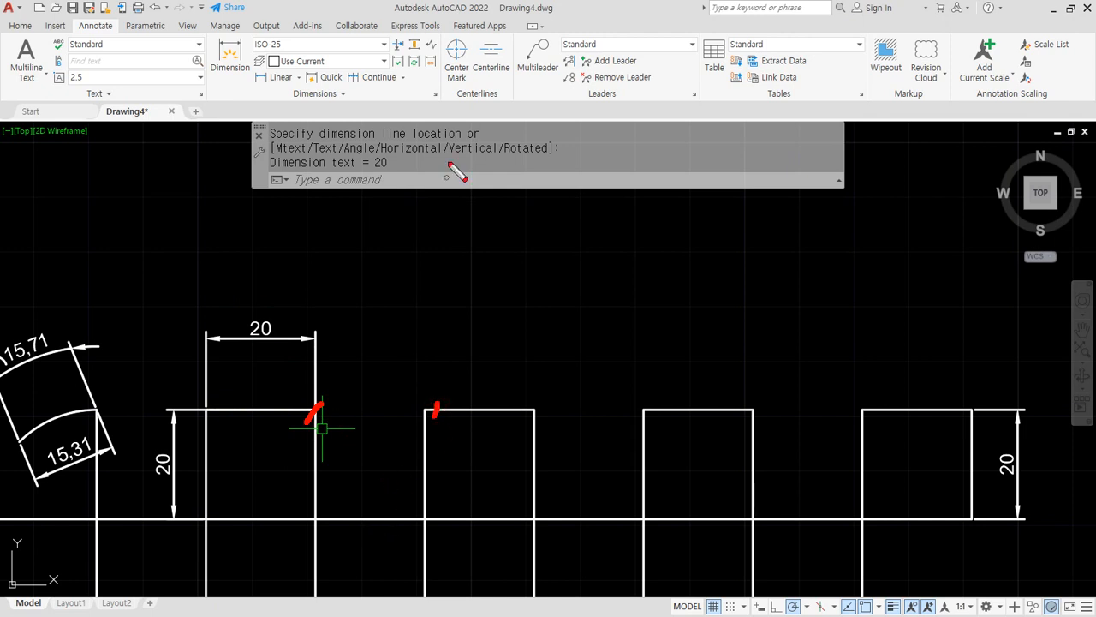
Chain continued dimensions from the first square's dimension through every following upper corner to the fourth square's upper-right corner
key(Escape)
click(383, 82)
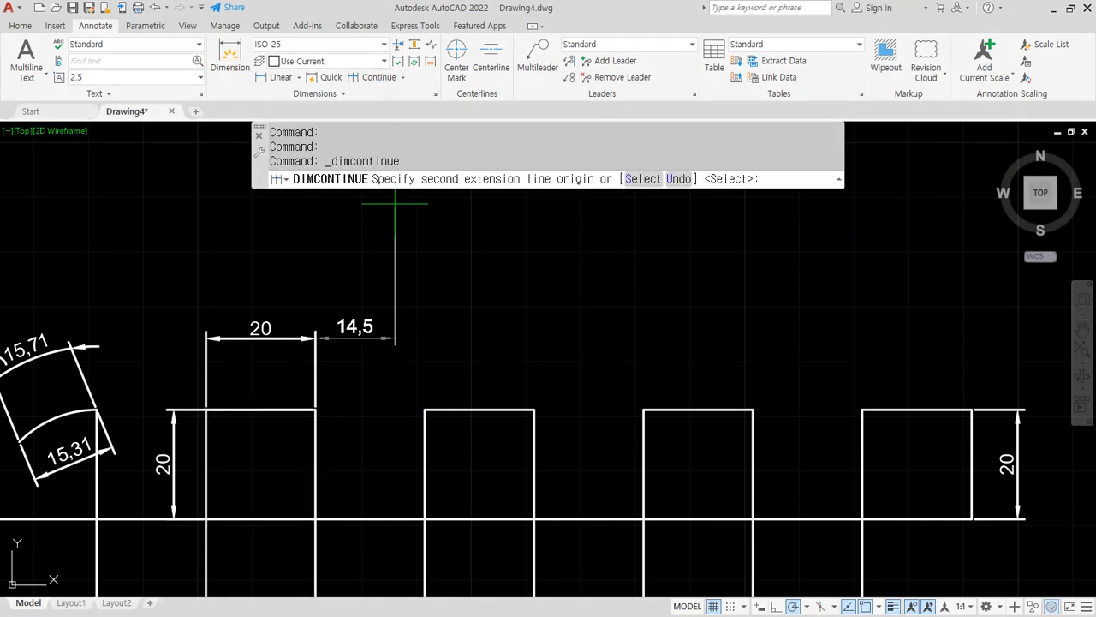
click(425, 409)
click(535, 409)
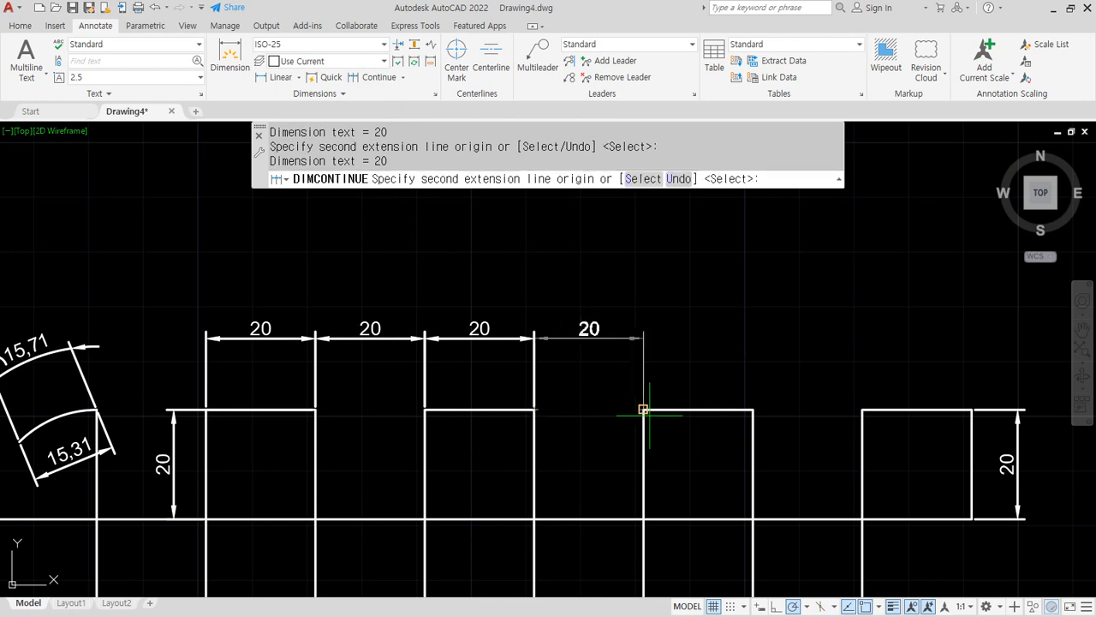
click(644, 409)
click(753, 409)
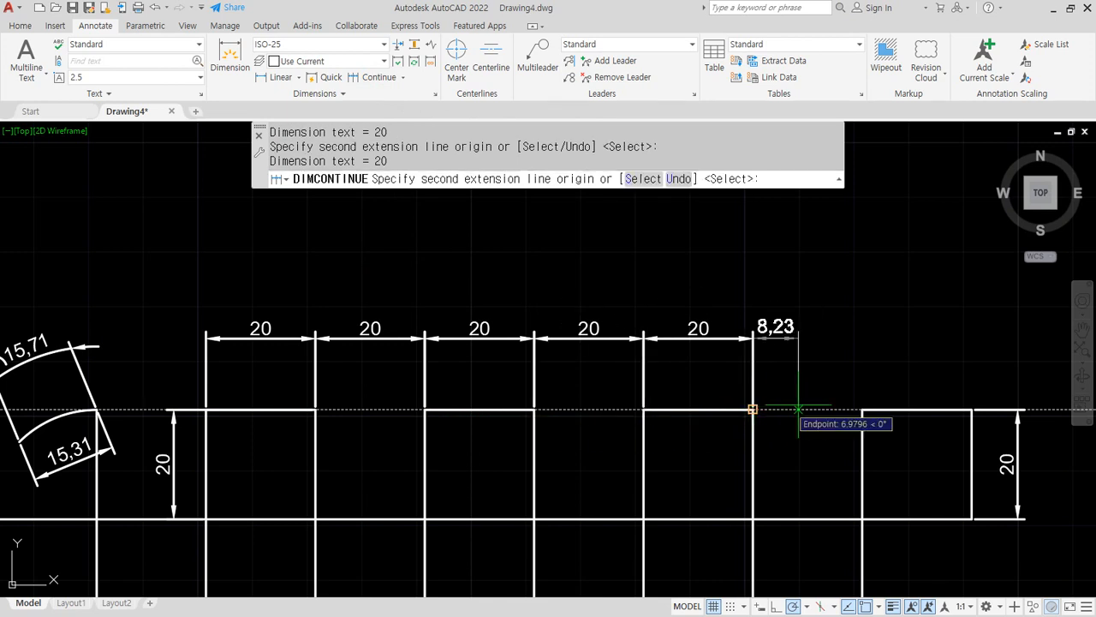
click(861, 409)
click(971, 409)
key(Escape)
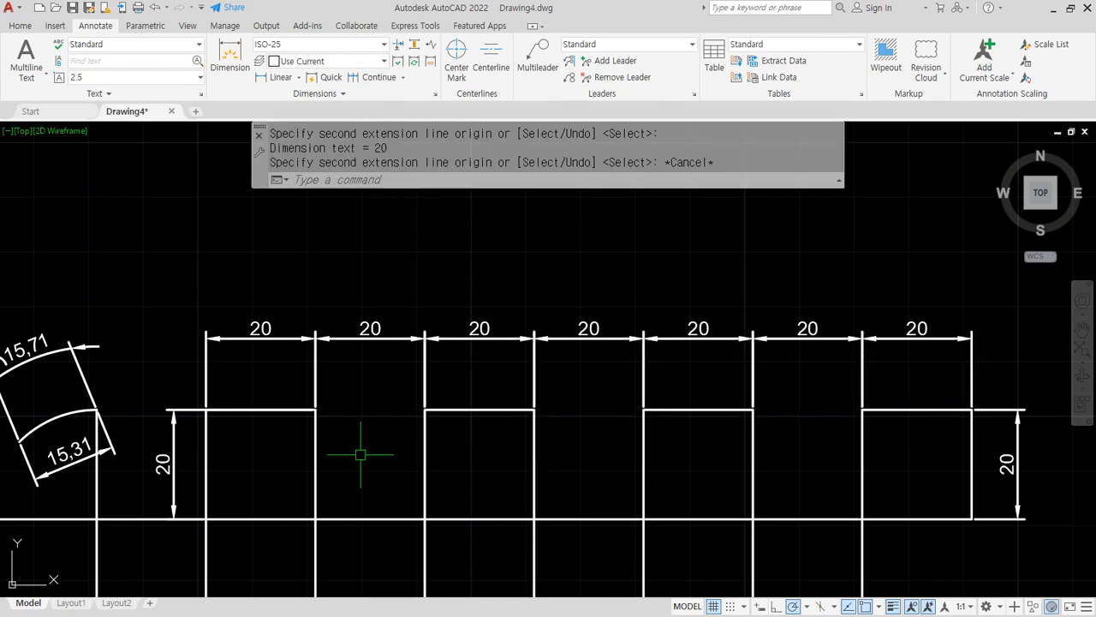
key(Escape)
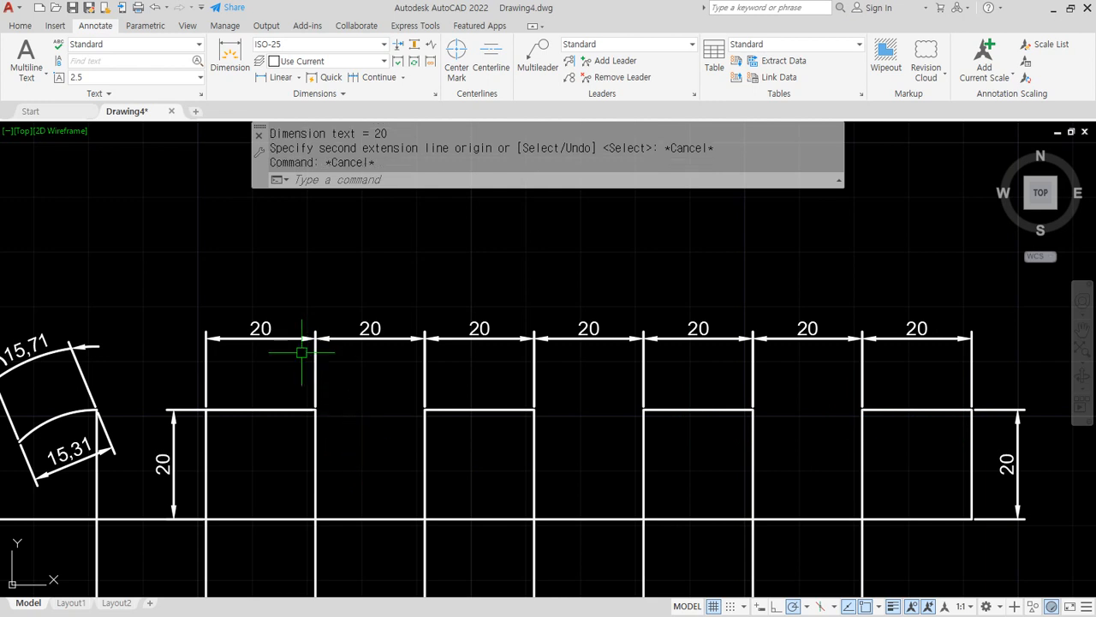
Erase the whole chain of horizontal dimensions above the row of squares
click(907, 355)
click(301, 271)
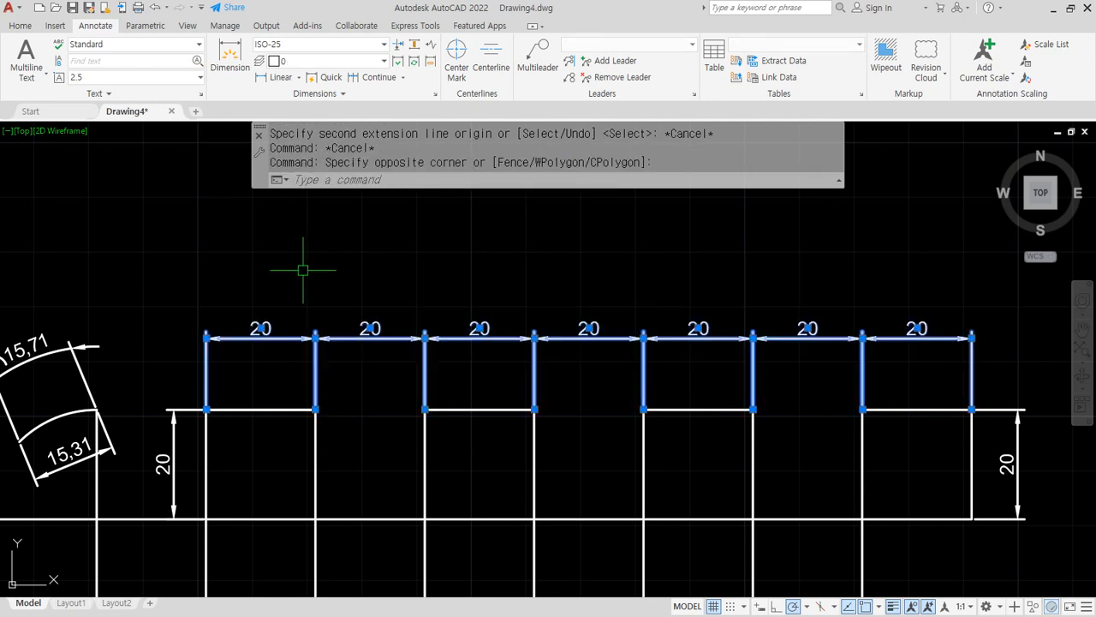
text(e)
key(Return)
Dimension the first square's top edge from its upper-right to its upper-left corner, and try continuing the dimension
click(281, 76)
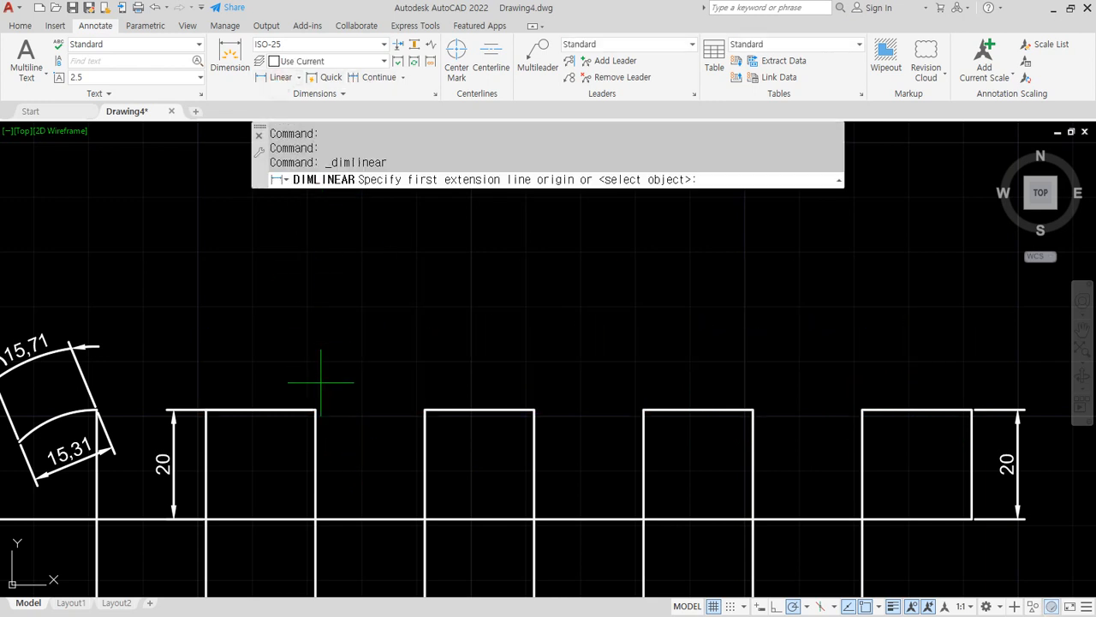
click(315, 410)
click(207, 409)
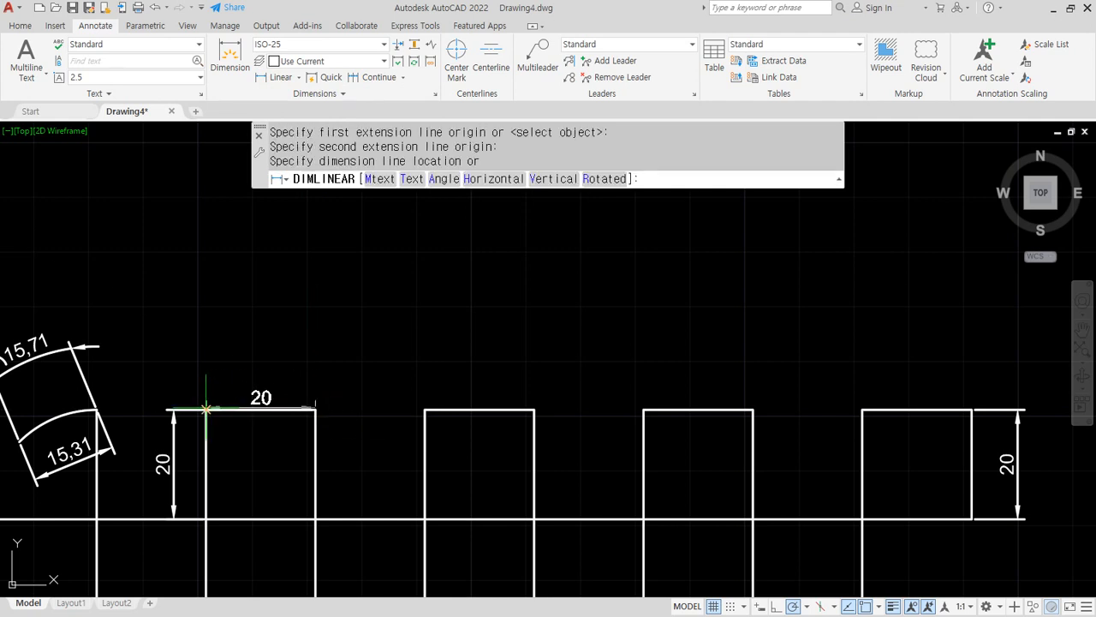
click(221, 332)
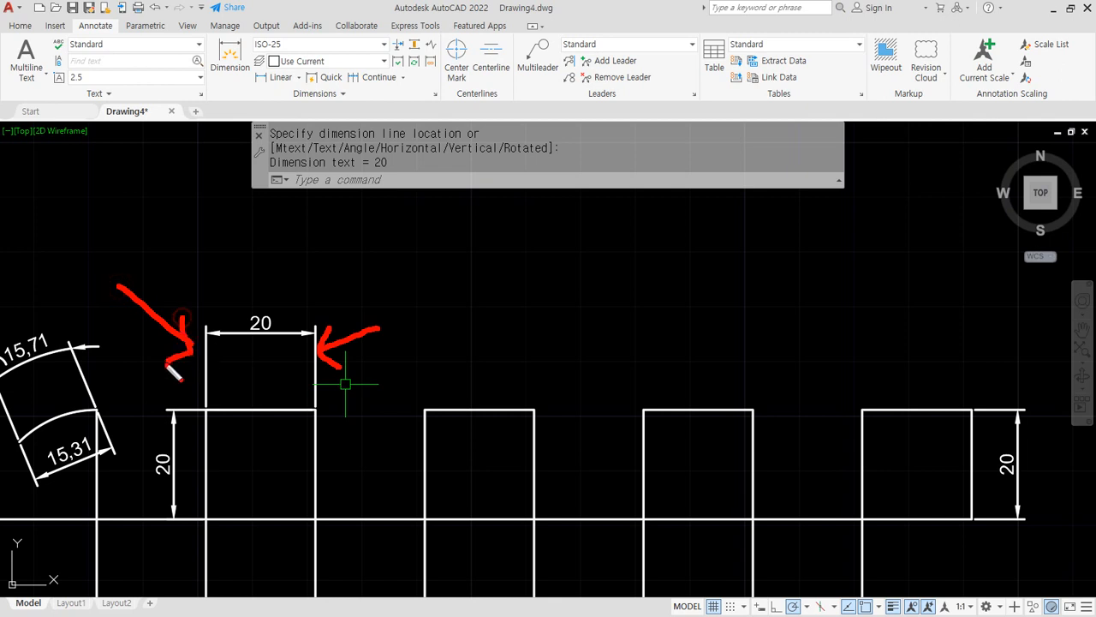
click(366, 76)
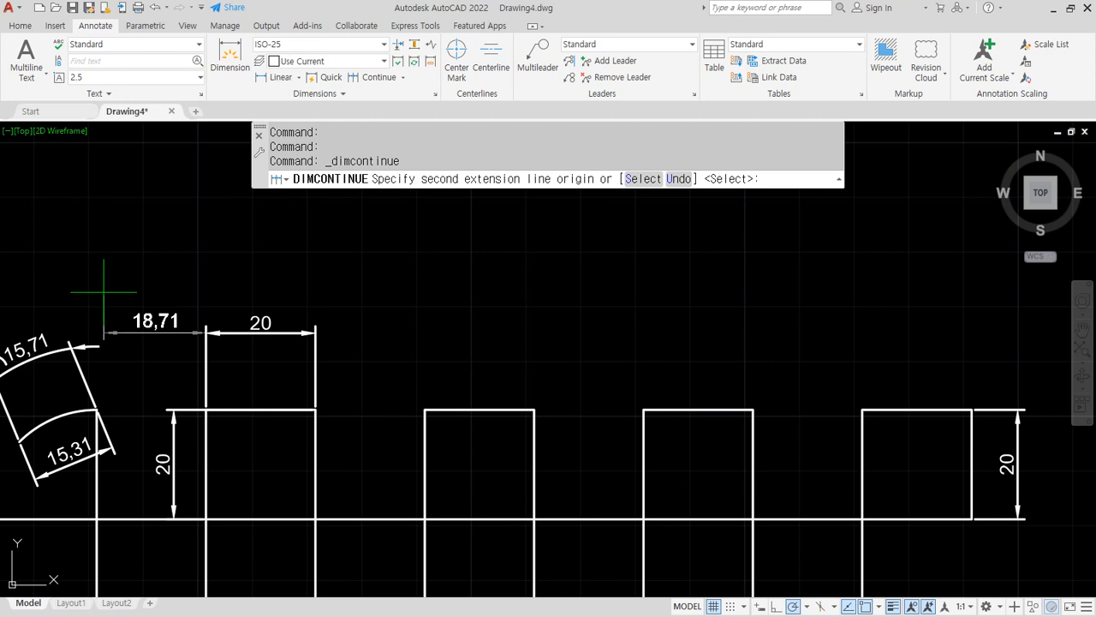
key(Escape)
Erase the horizontal dimension above the first square
click(348, 411)
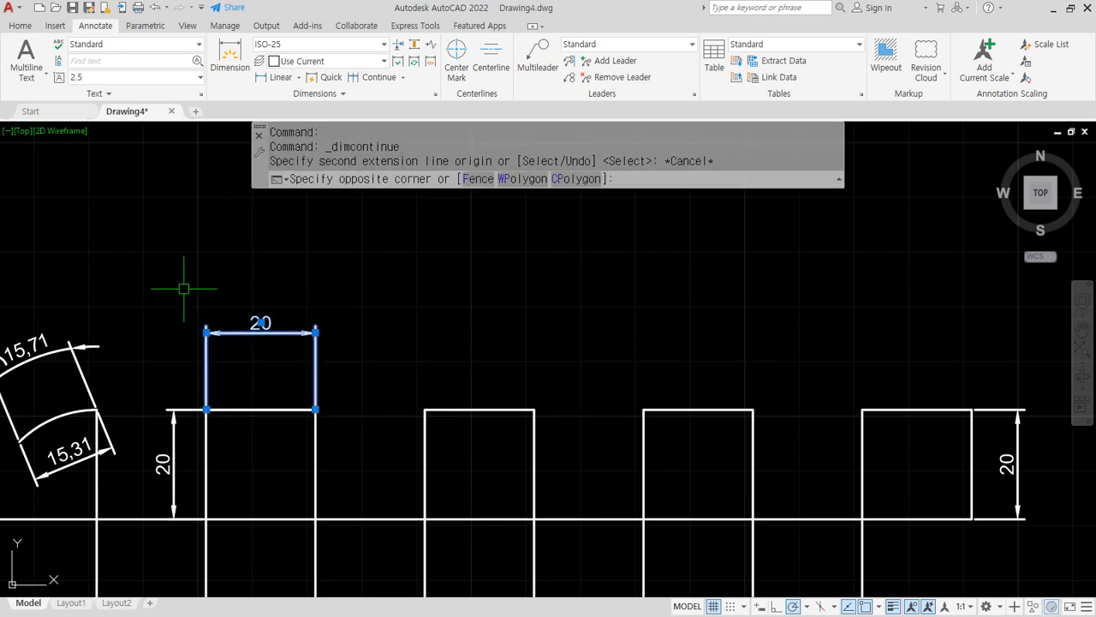
click(184, 286)
key(Delete)
Add a linear dimension above the first square, measured from its upper-left corner to its upper-right corner
click(261, 76)
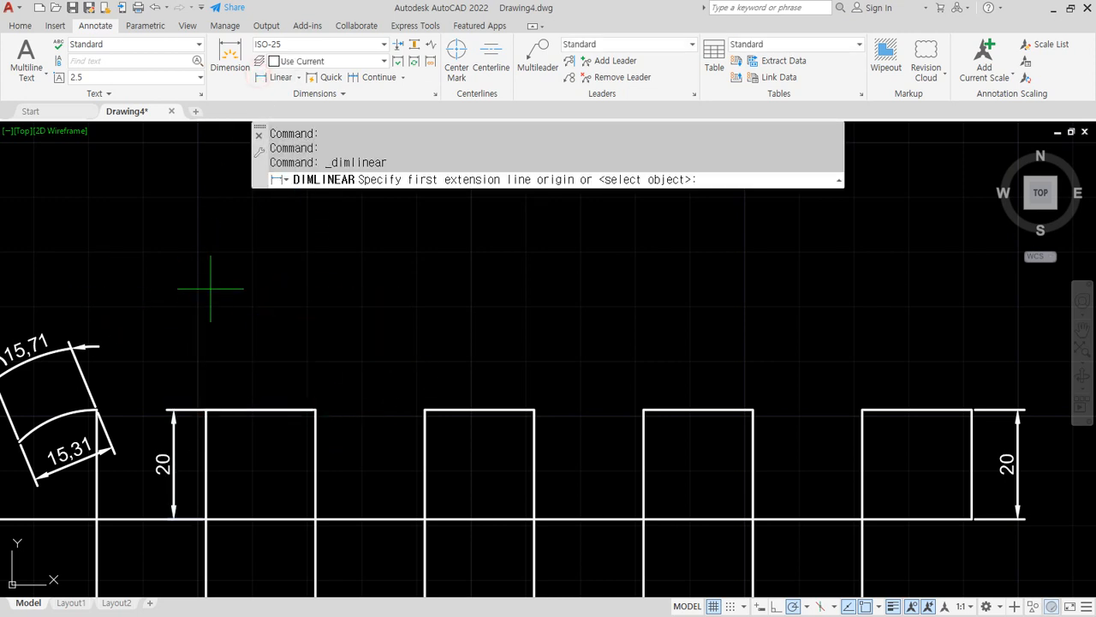
click(205, 410)
click(316, 410)
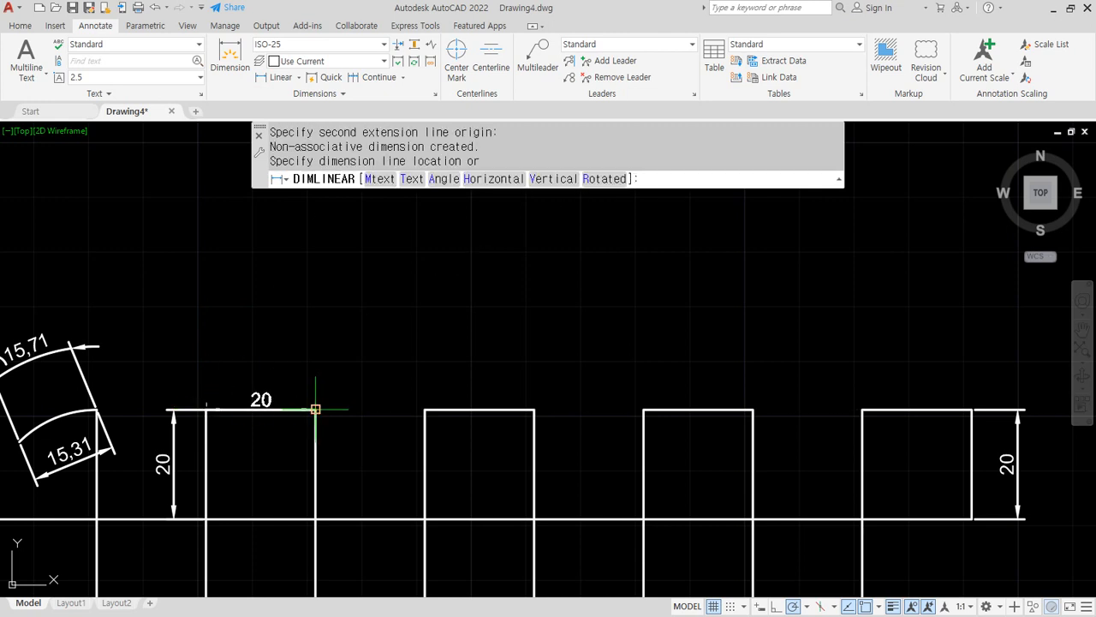
click(260, 305)
Continue the first square's dimension through the following upper corners as far as the third square's upper-right corner
click(372, 77)
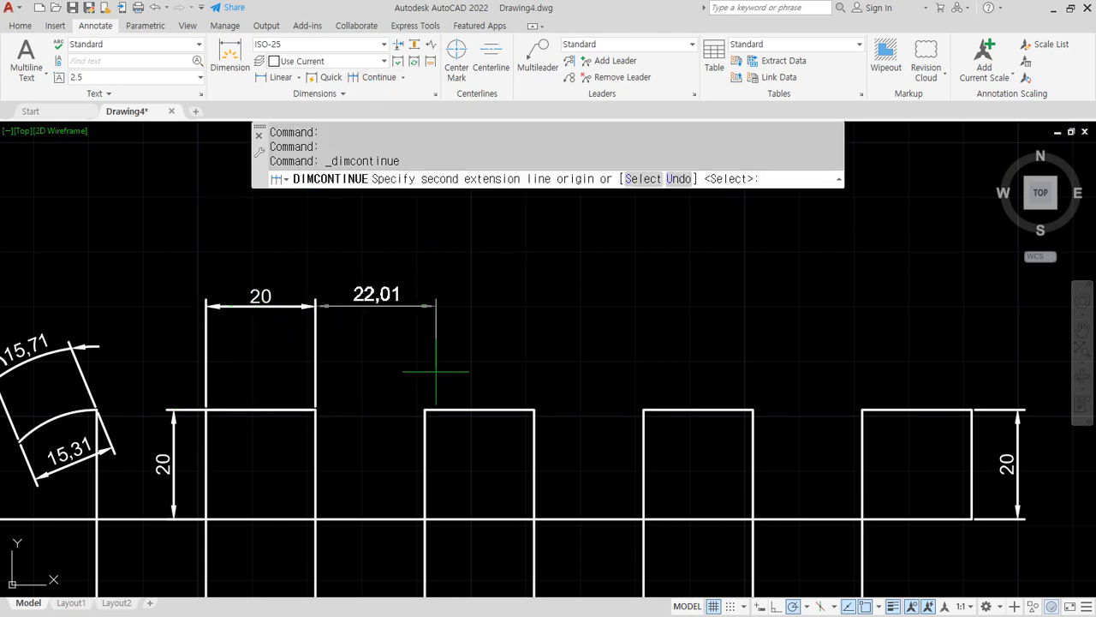
click(426, 410)
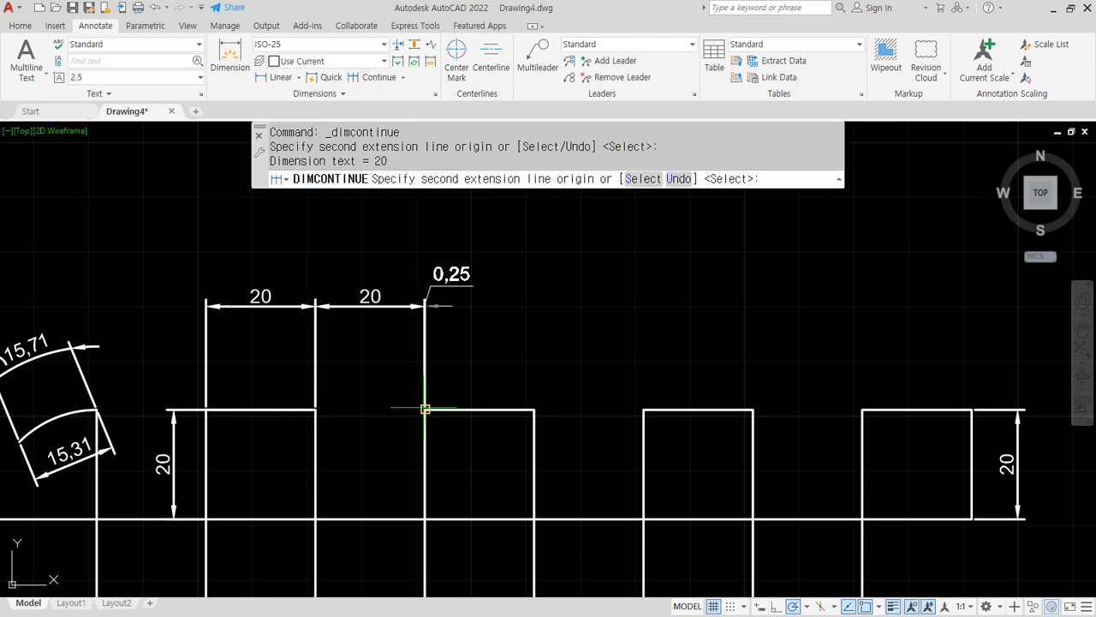
click(534, 410)
click(643, 410)
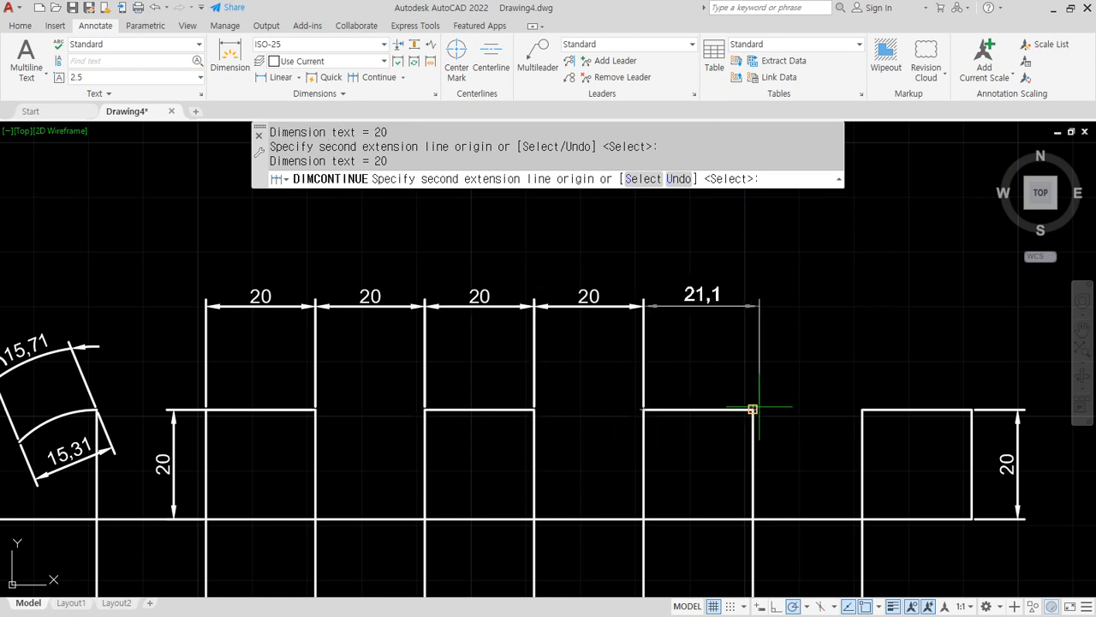
click(753, 410)
key(Return)
key(ctrl+2)
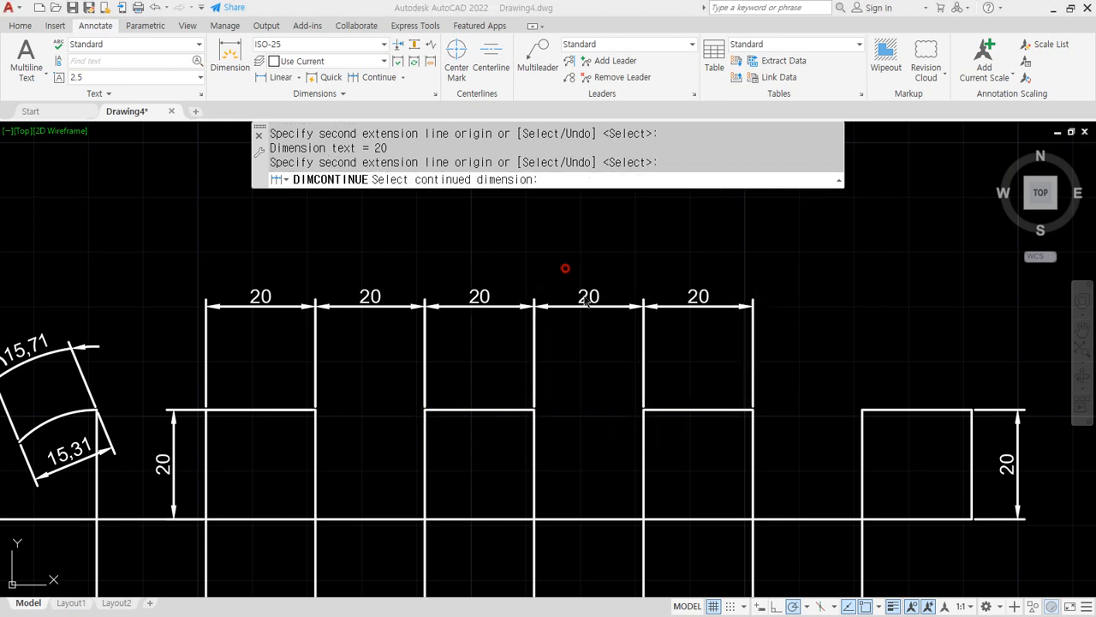
click(717, 344)
key(Escape)
key(Escape)
Erase the four continued dimensions and the first square's horizontal dimension
click(752, 247)
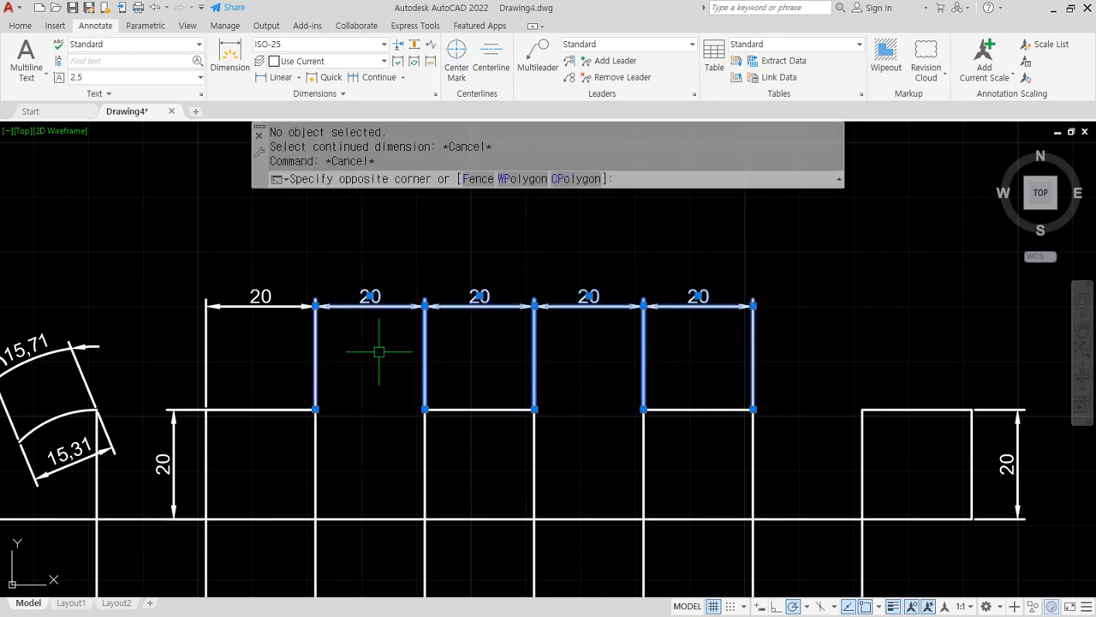
click(379, 352)
text(e)
key(Return)
click(363, 342)
click(206, 268)
text(e)
key(Return)
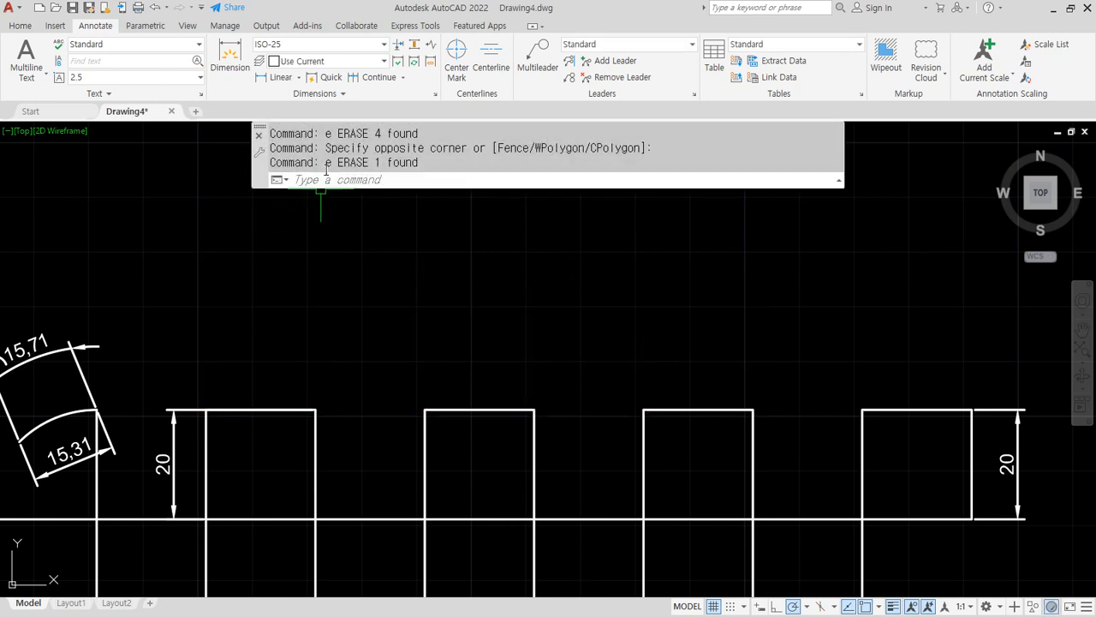
Dimension the first square's top edge in reverse, picking its upper-right corner before its upper-left, with the dimension line above
click(278, 77)
click(316, 410)
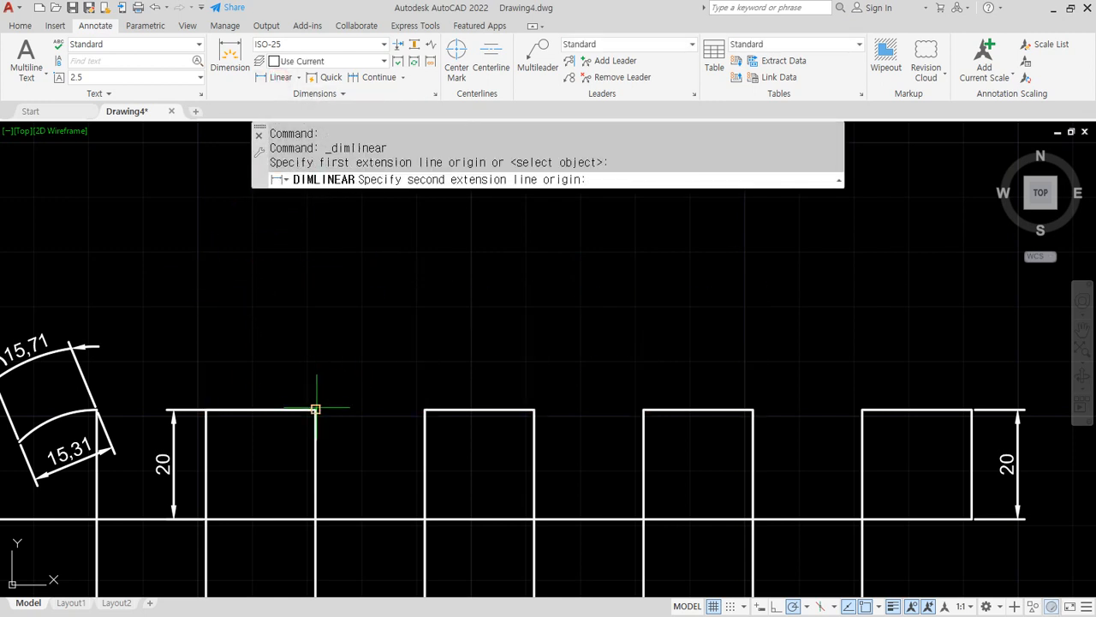
click(206, 409)
click(282, 306)
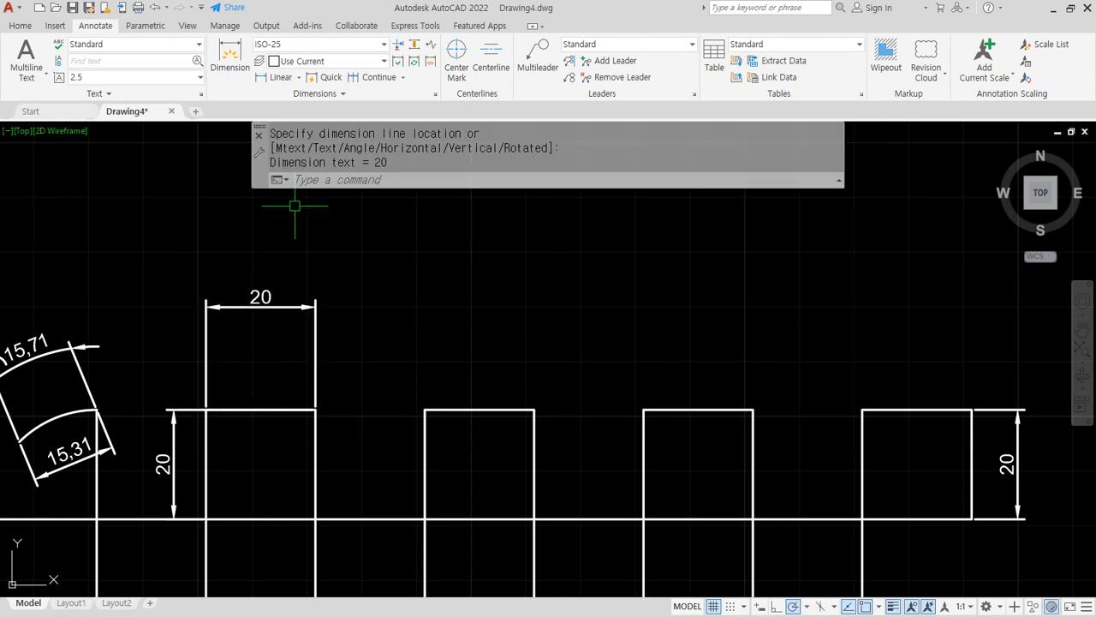
Continue the first square's horizontal dimension from its right extension line through the following upper corners to the third square's upper-right corner, using the Select option
click(360, 77)
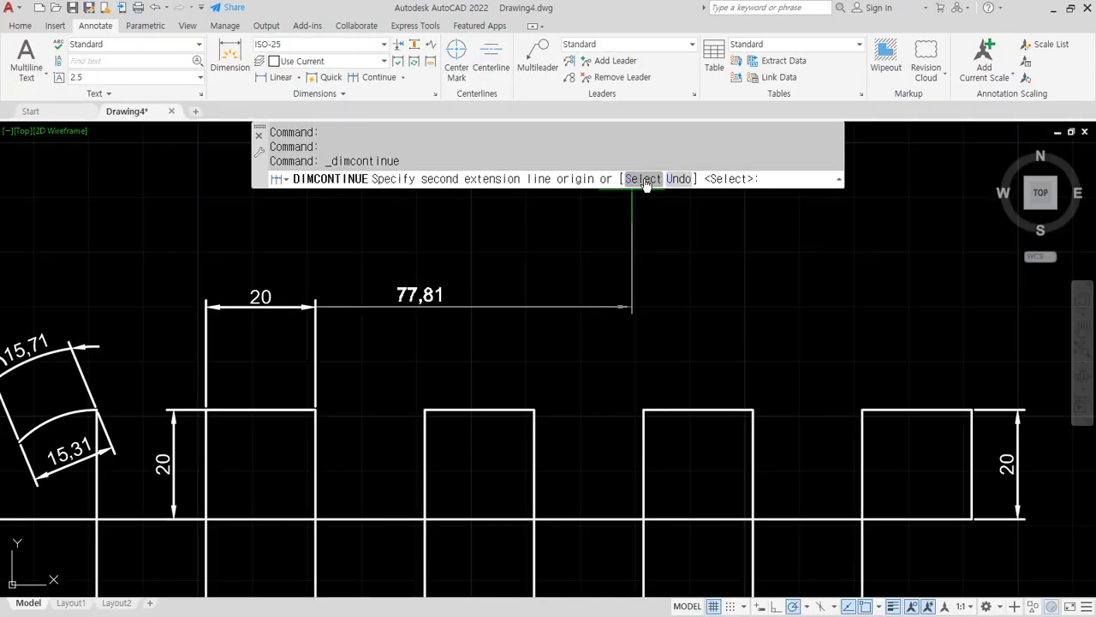
click(647, 179)
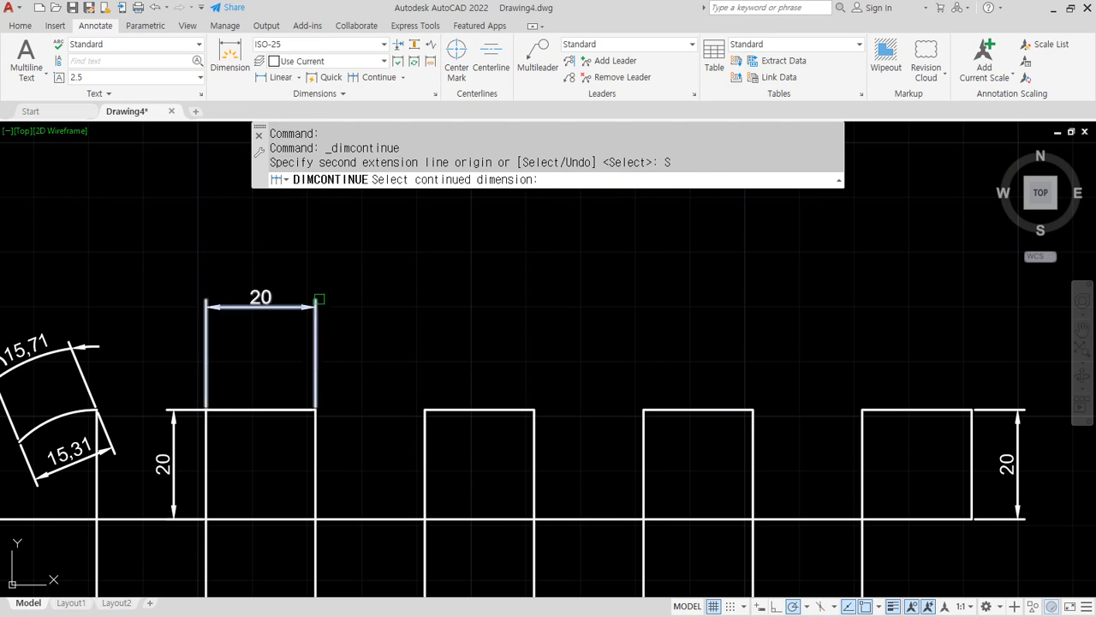
click(316, 351)
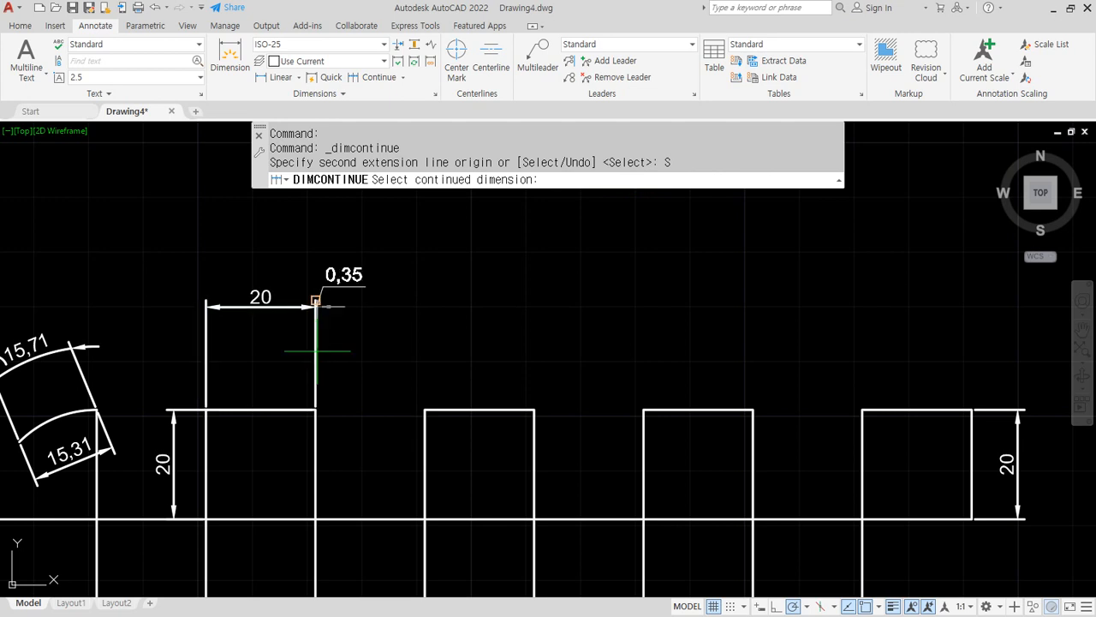
click(425, 409)
click(535, 409)
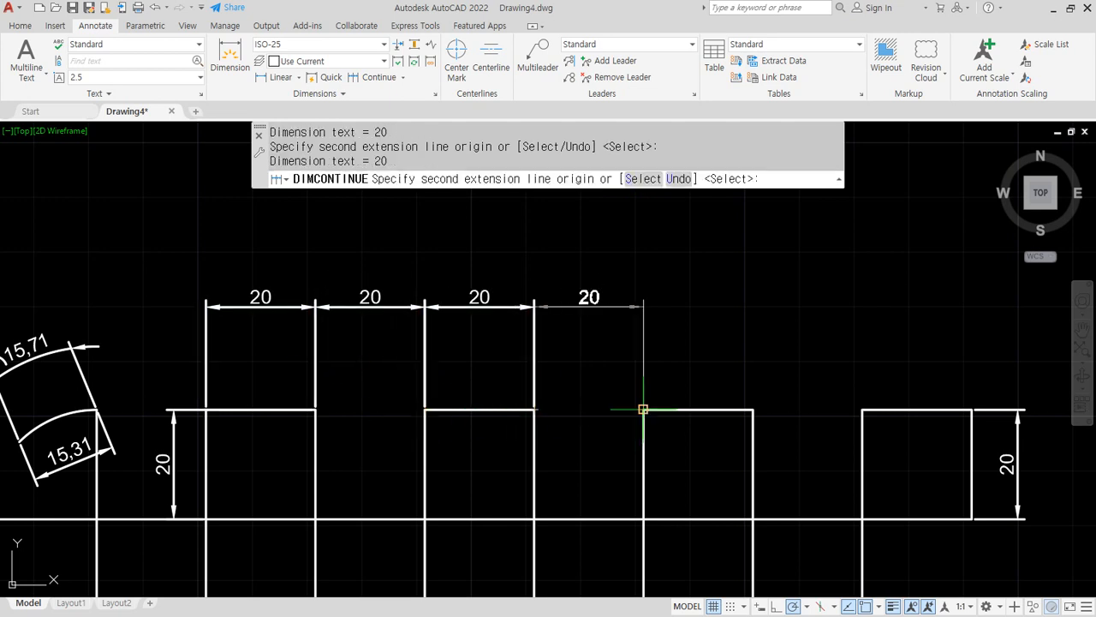
click(643, 410)
click(754, 410)
key(Return)
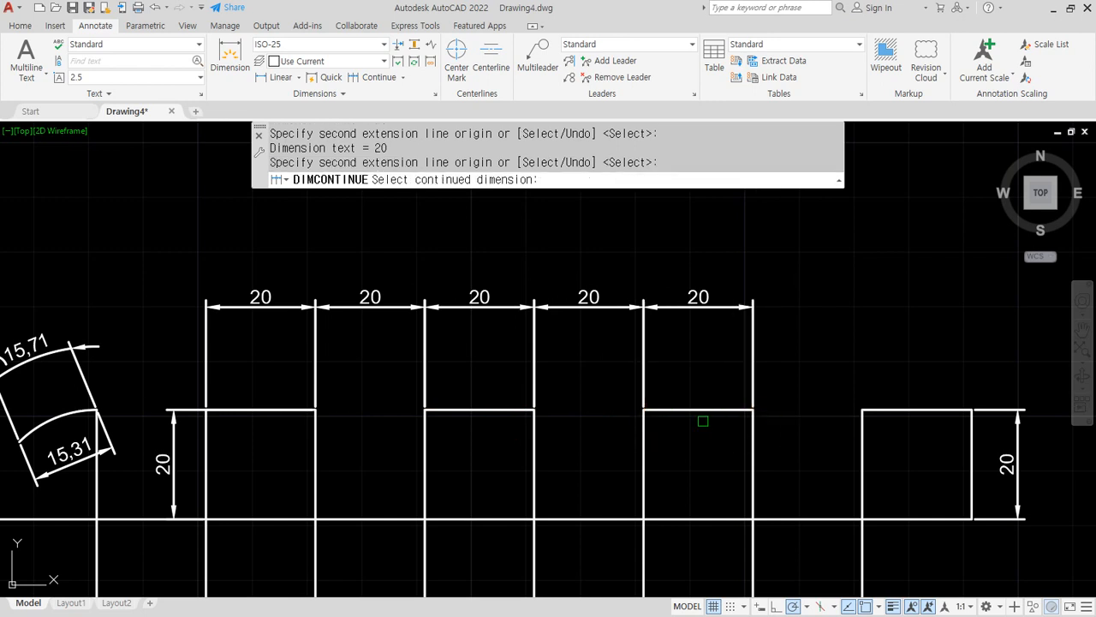
key(Escape)
Erase the five chained horizontal dimensions above the first three squares
click(782, 347)
text(e)
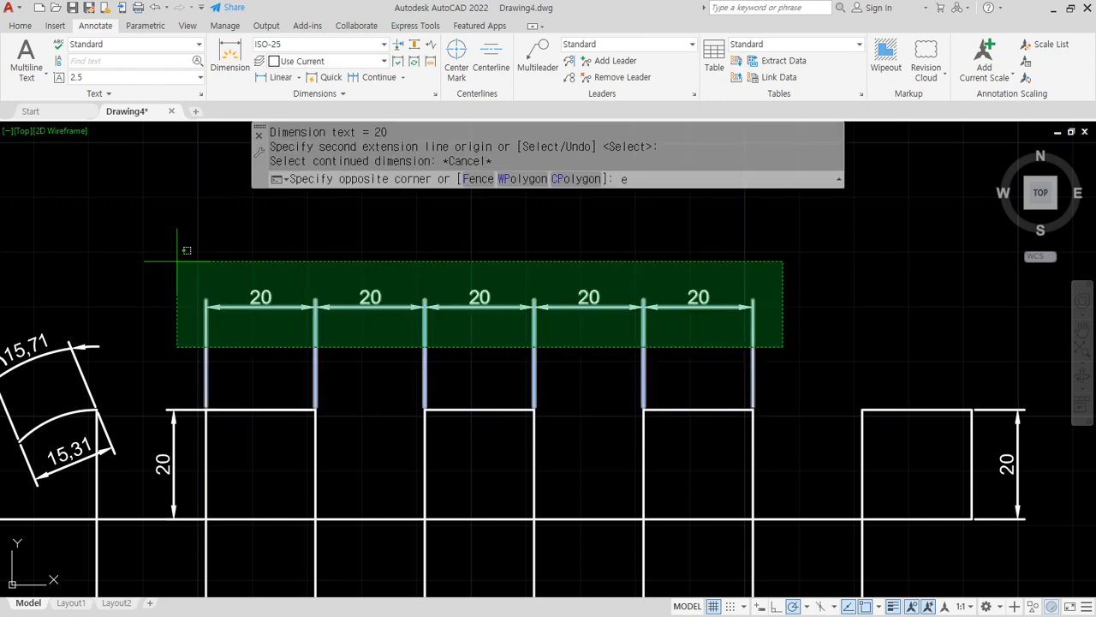
key(space)
key(Escape)
click(742, 268)
click(177, 350)
text(e)
key(space)
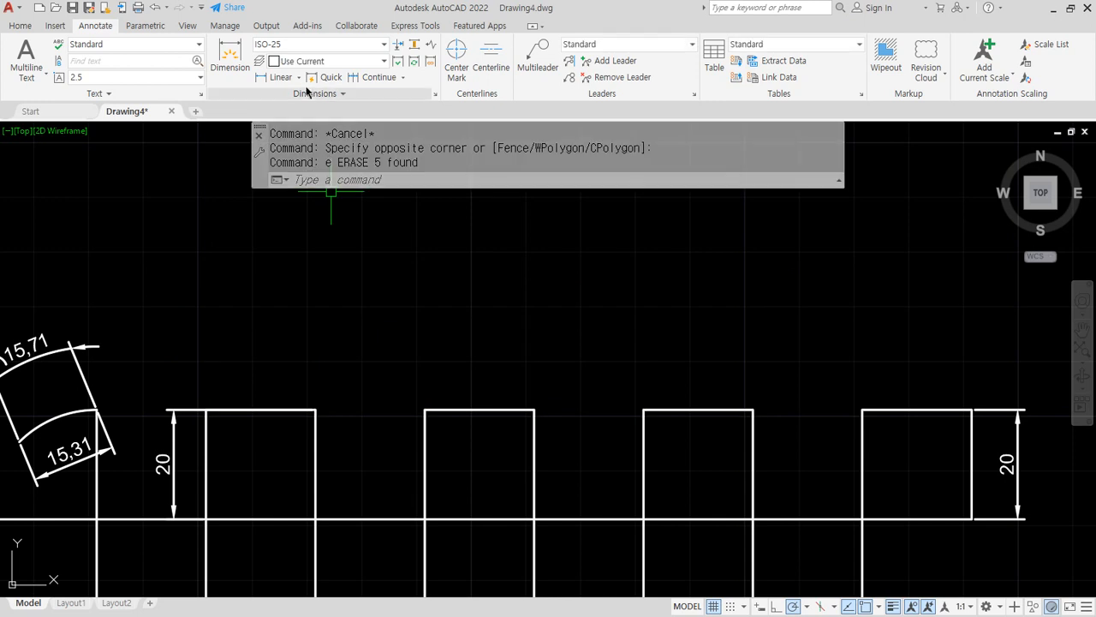
Add a linear dimension above the first square, measured from its upper-right corner back to its upper-left corner
click(281, 77)
click(315, 409)
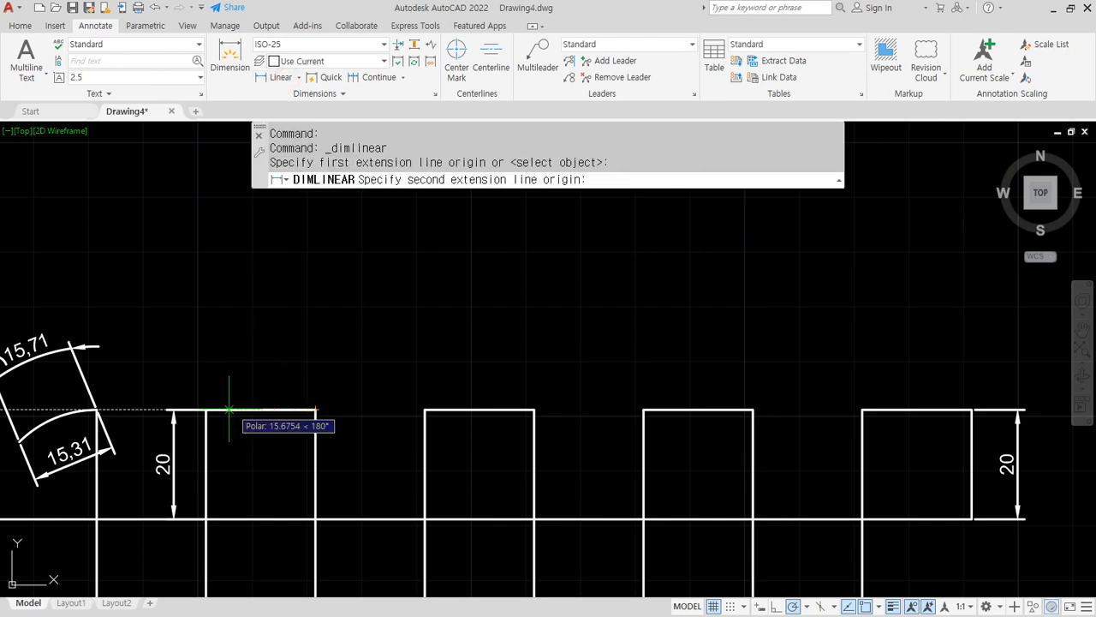
click(206, 410)
click(221, 323)
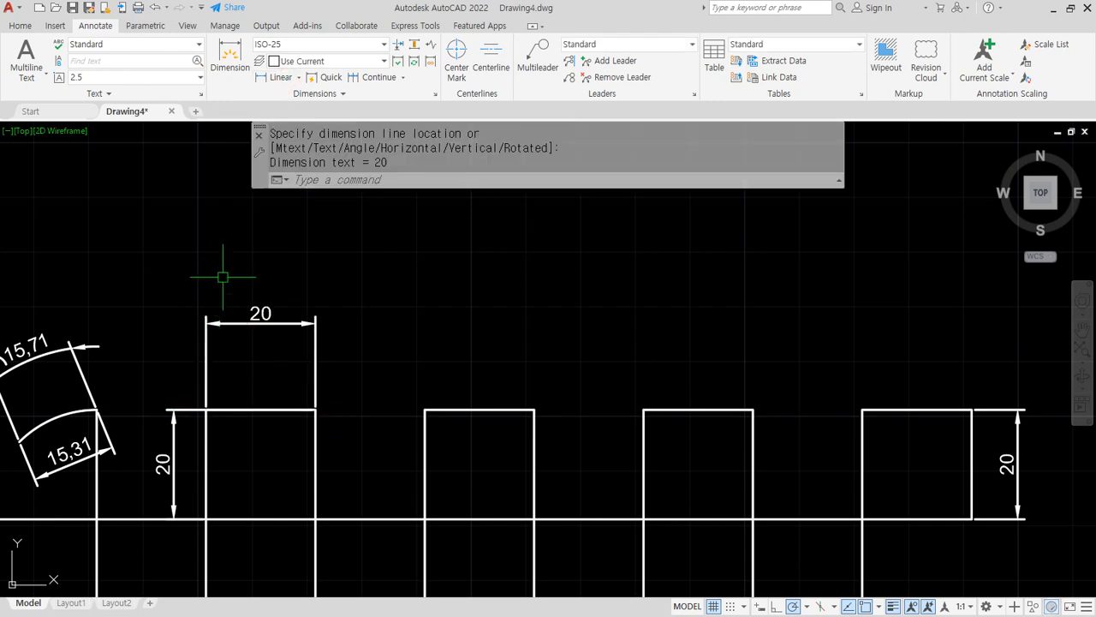
Run Continue, reselect the first dimension's right extension line as base, and chain dimensions to the third square's upper-right corner
click(361, 77)
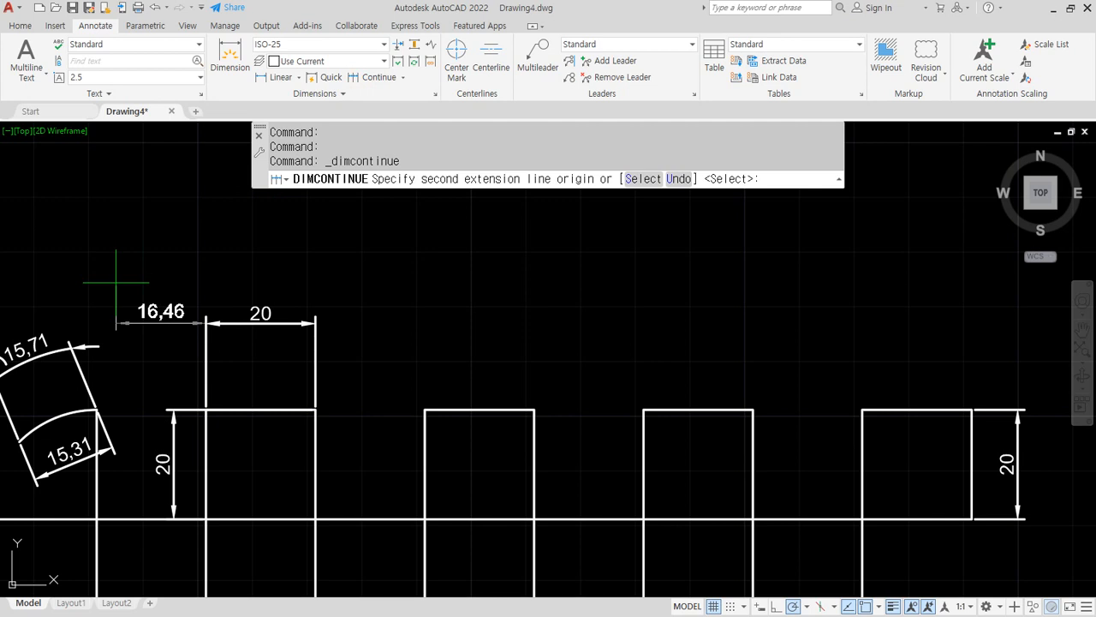
key(Return)
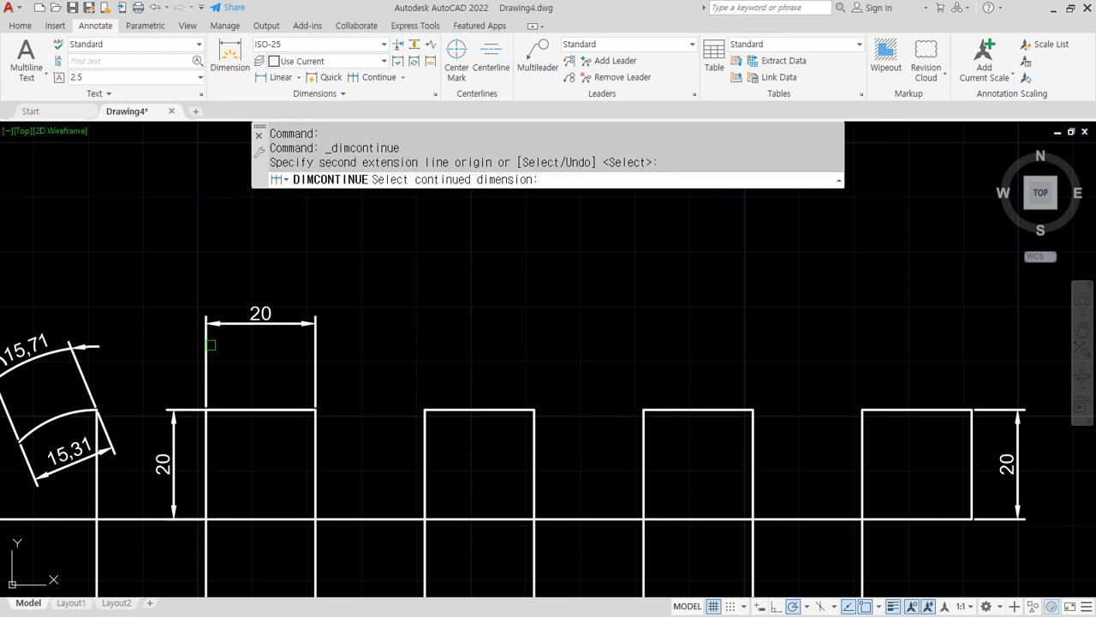
click(315, 374)
click(425, 409)
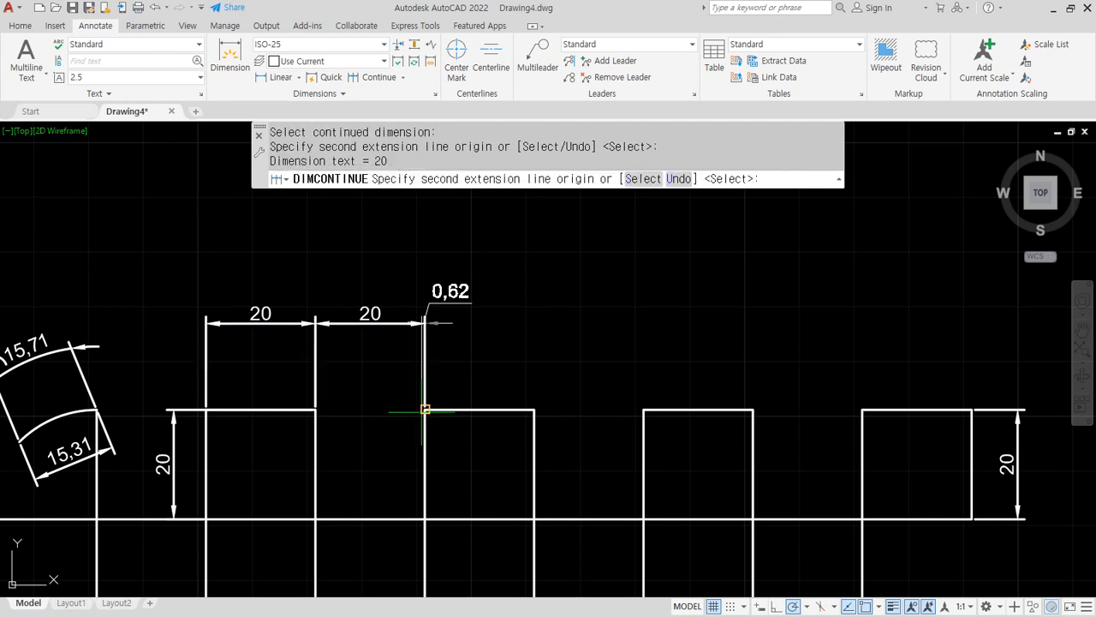
click(535, 409)
click(644, 409)
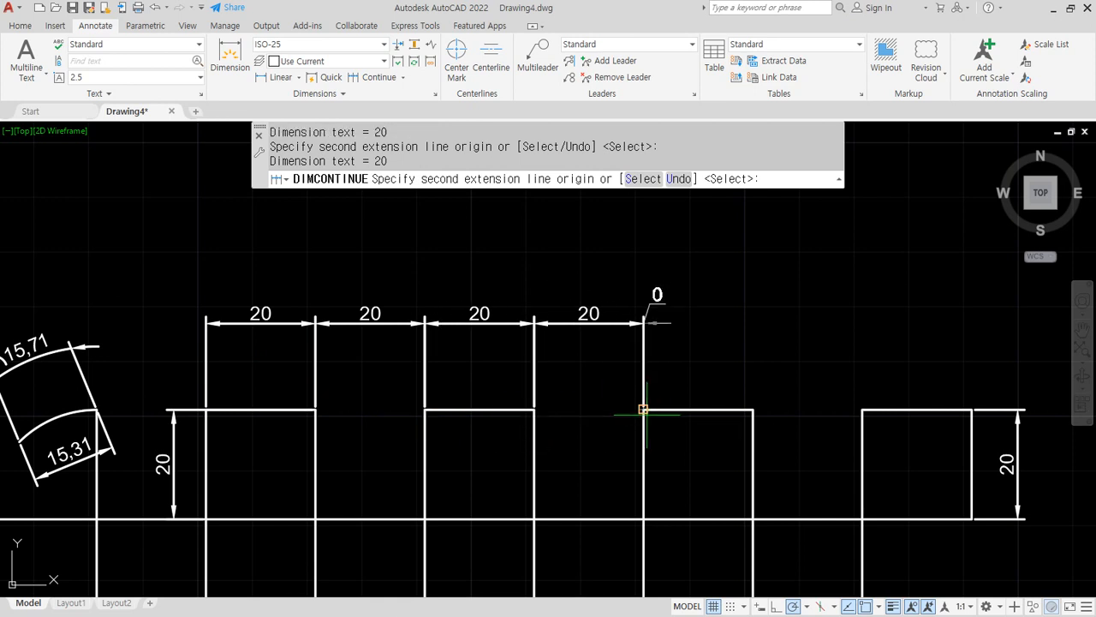
click(754, 410)
key(Return)
click(811, 287)
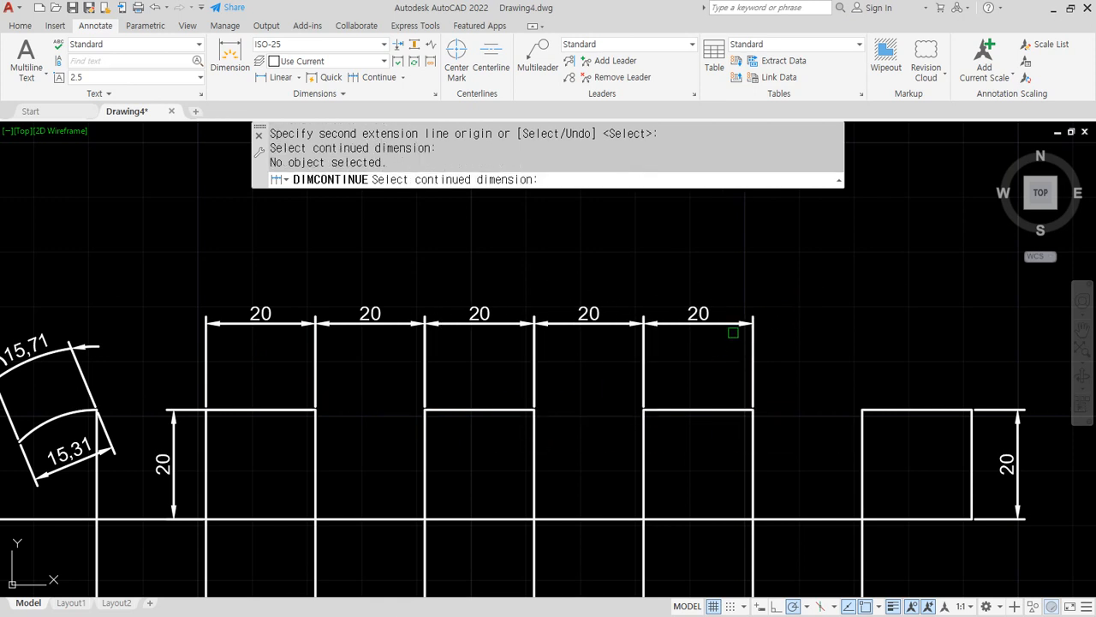
key(Escape)
Erase only the last continued dimension, above the third square
click(781, 272)
click(699, 350)
text(e)
key(Return)
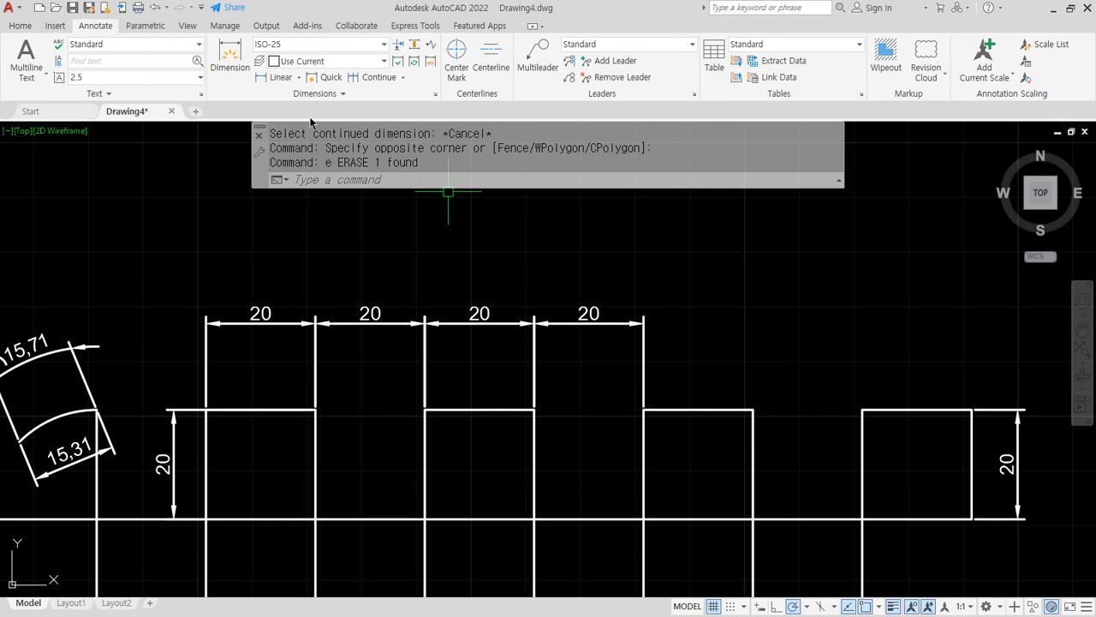
Resume the Continue dimensions from the last dimension's right extension line through the following upper corners to the fourth square's upper-right corner
click(368, 77)
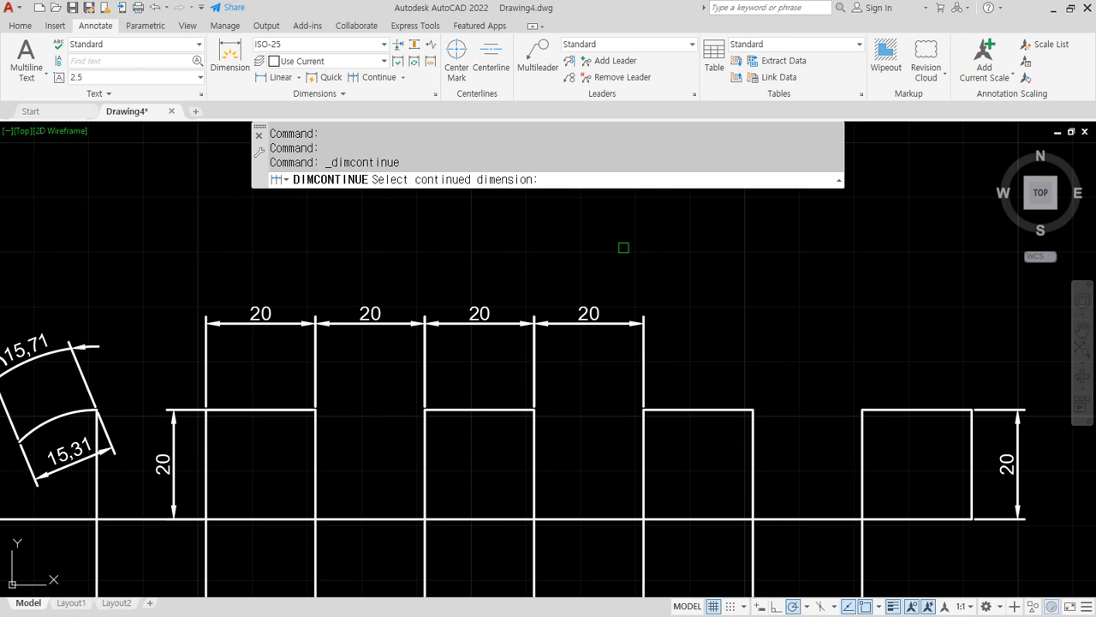
click(641, 367)
click(752, 409)
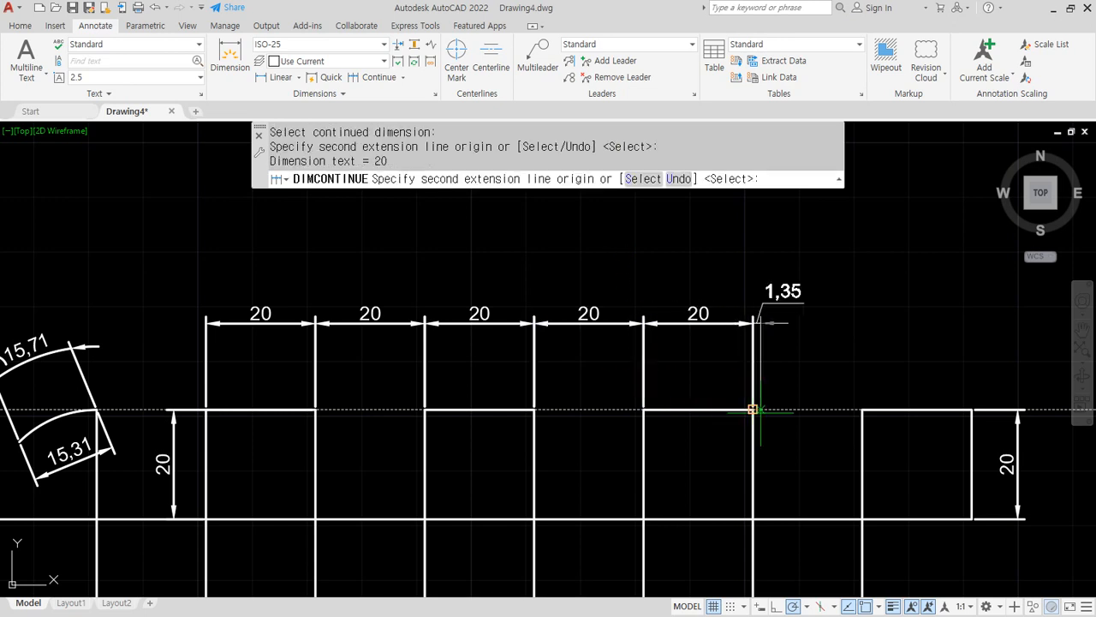
click(862, 409)
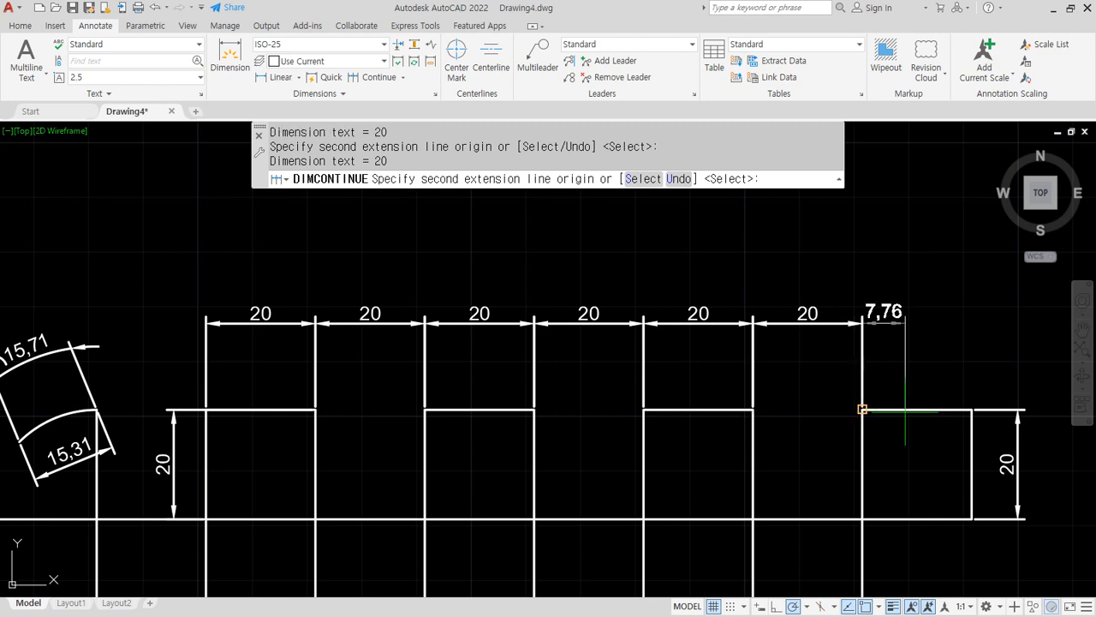
click(972, 409)
key(Return)
key(Escape)
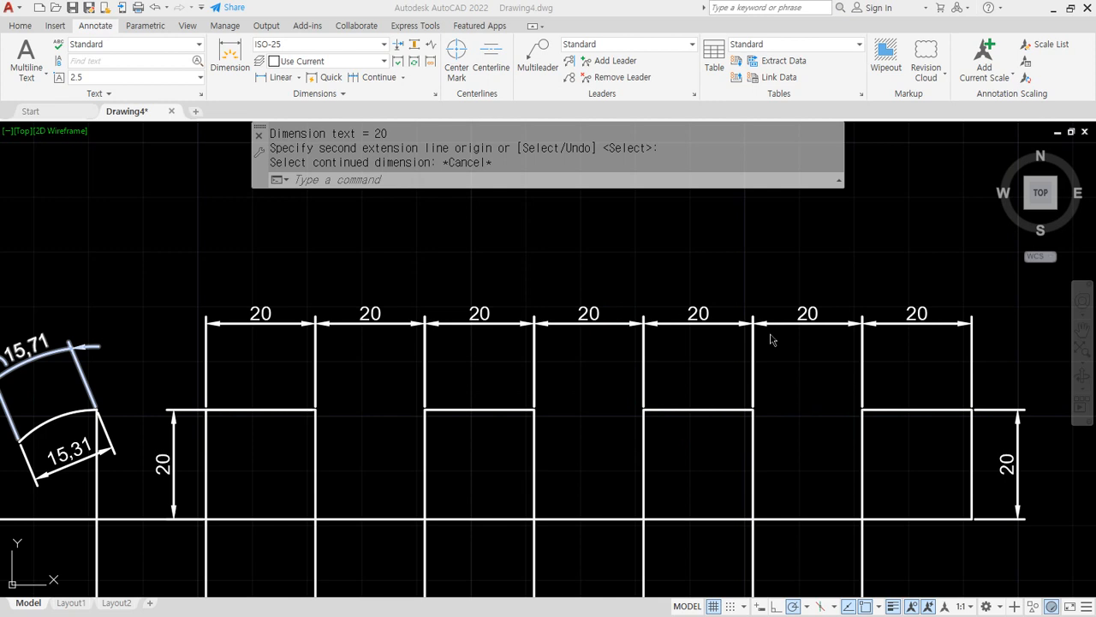
Erase the whole chain of horizontal dimensions above the four squares
click(913, 354)
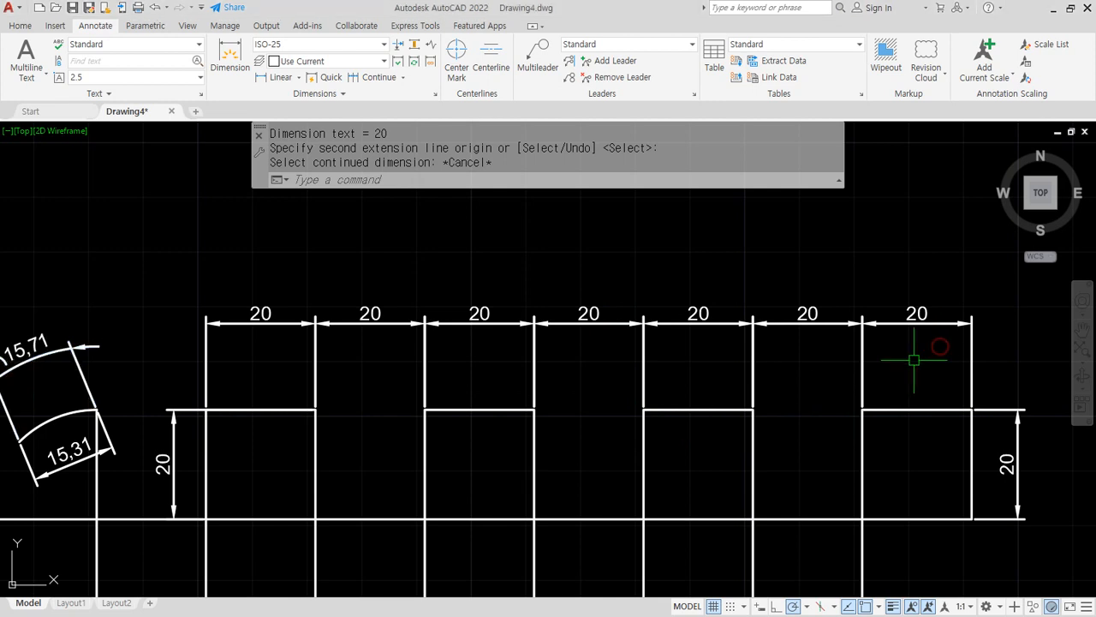
click(326, 262)
text(e)
key(Return)
Add a linear dimension close above the first square, from its upper-left corner to its upper-right corner
click(272, 78)
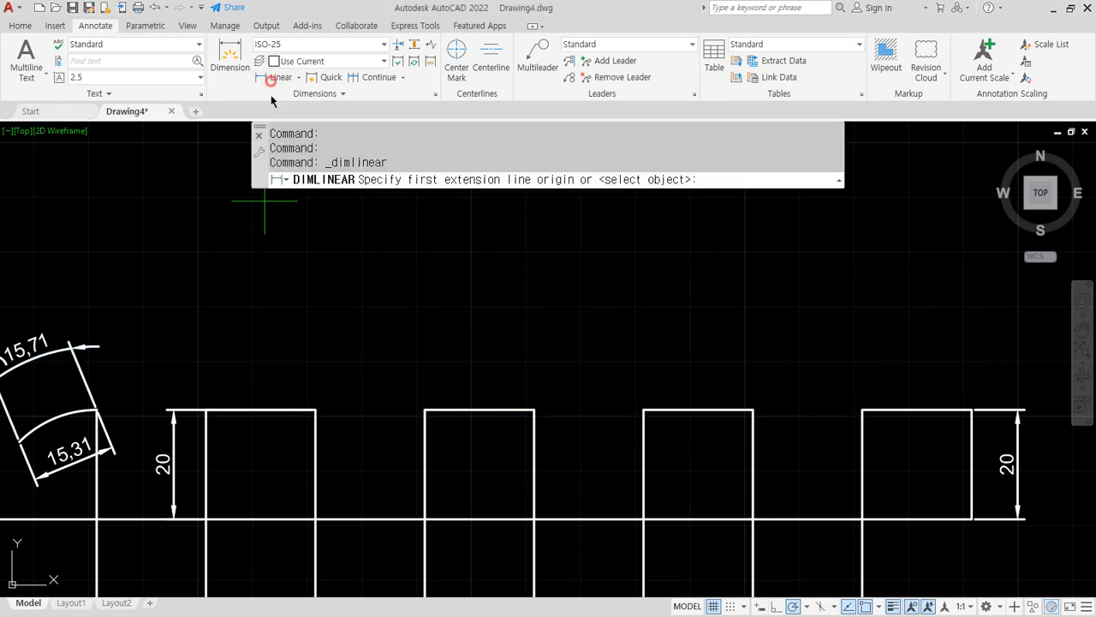
click(205, 409)
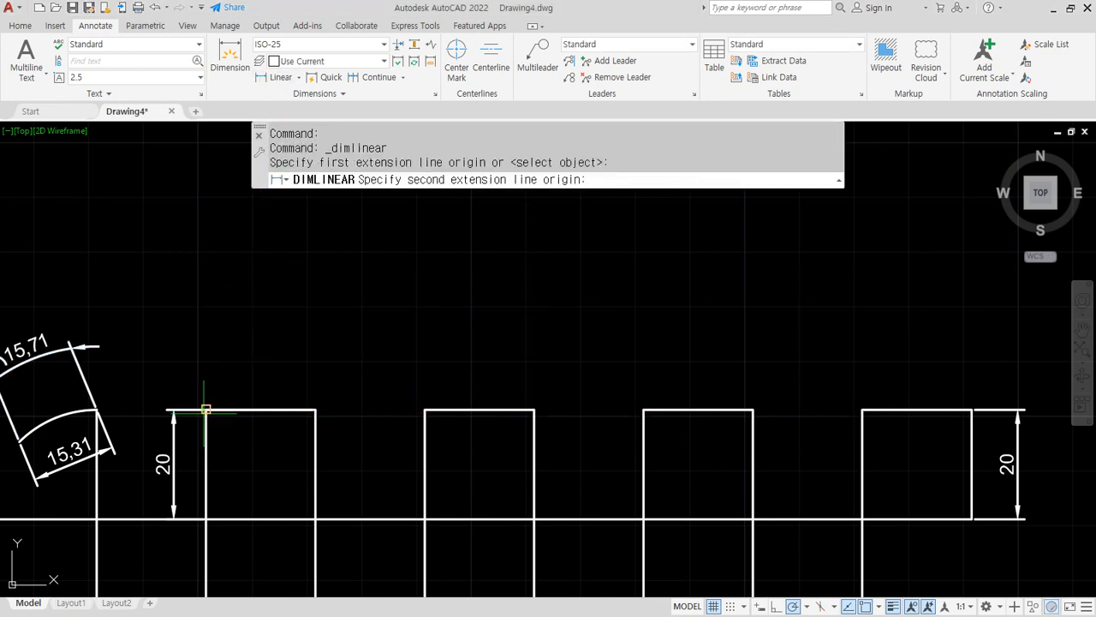
click(315, 409)
click(261, 366)
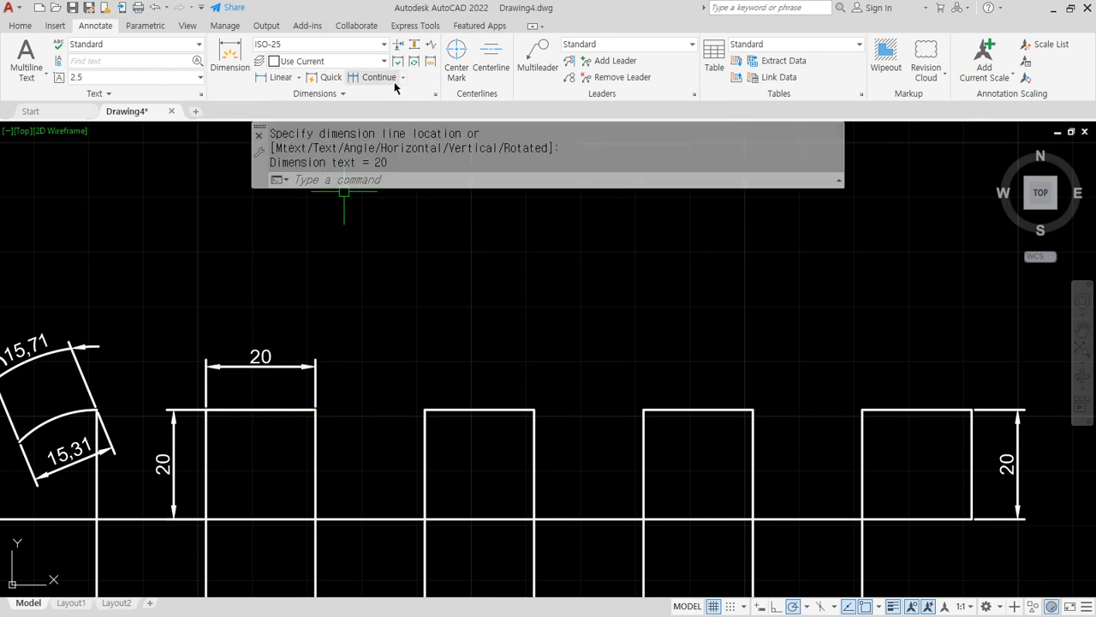
Add Baseline dimensions from the first square's upper-left corner to the upper-left corners of the second, third and fourth squares
click(403, 78)
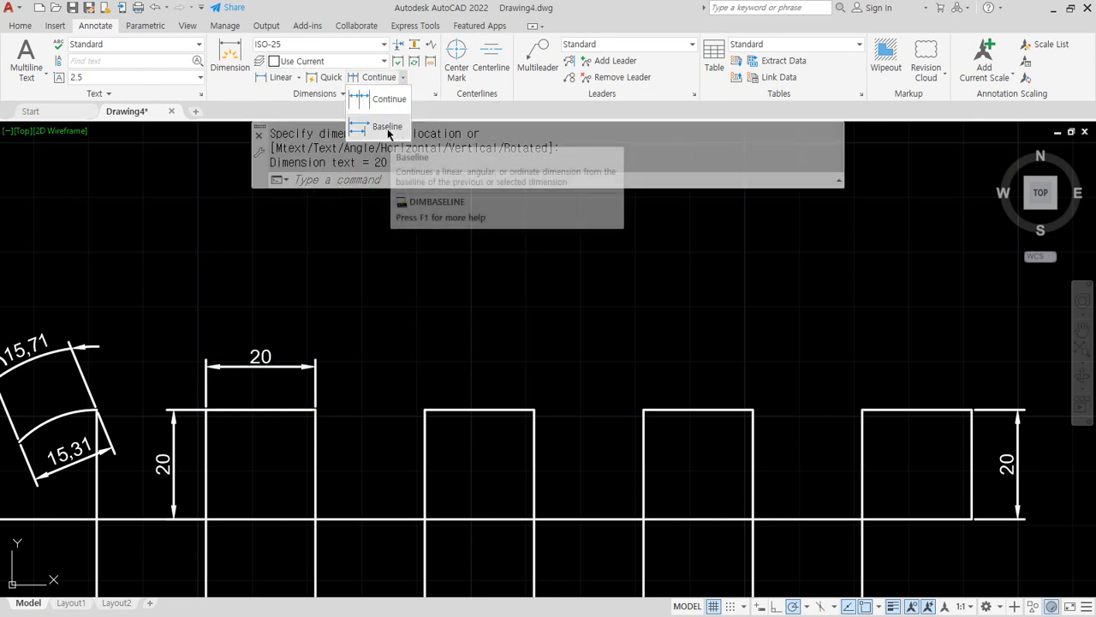
click(388, 130)
click(425, 410)
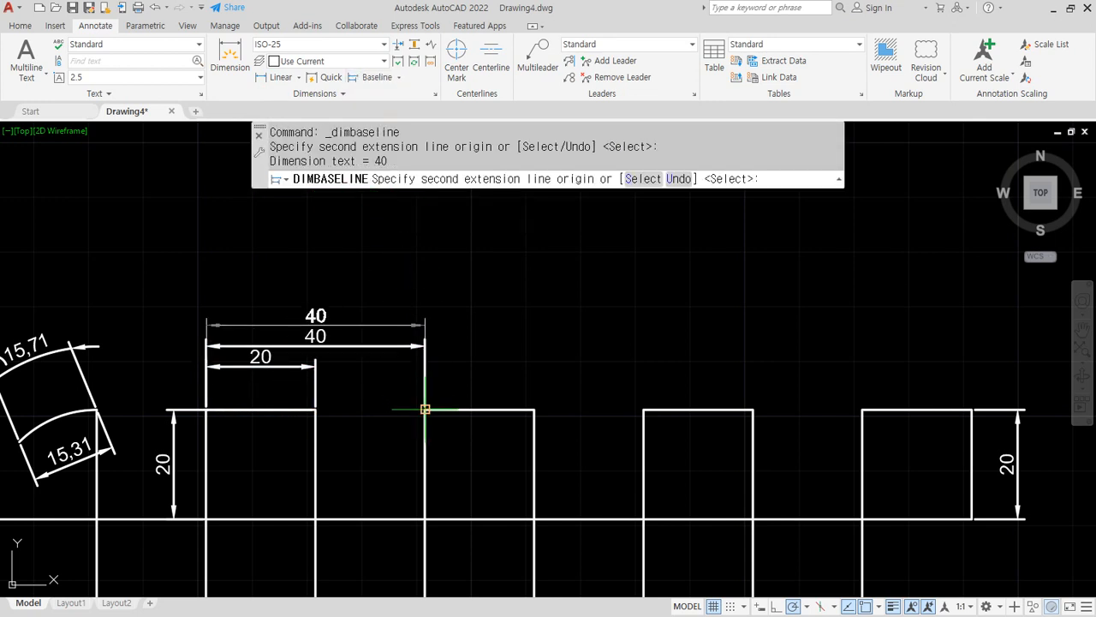
click(643, 409)
click(861, 409)
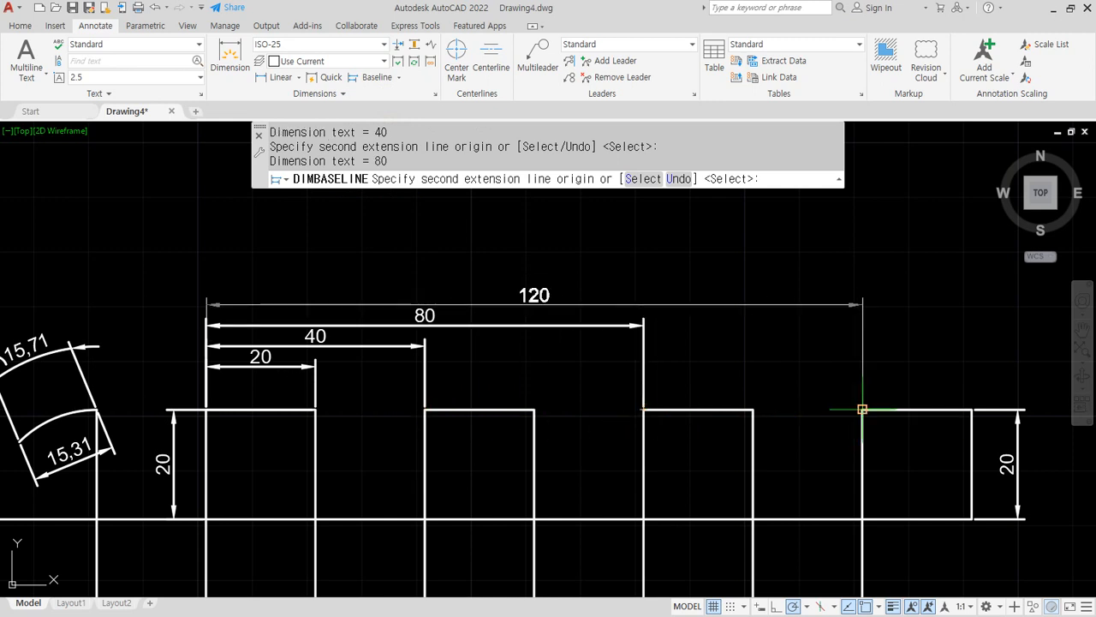
key(Escape)
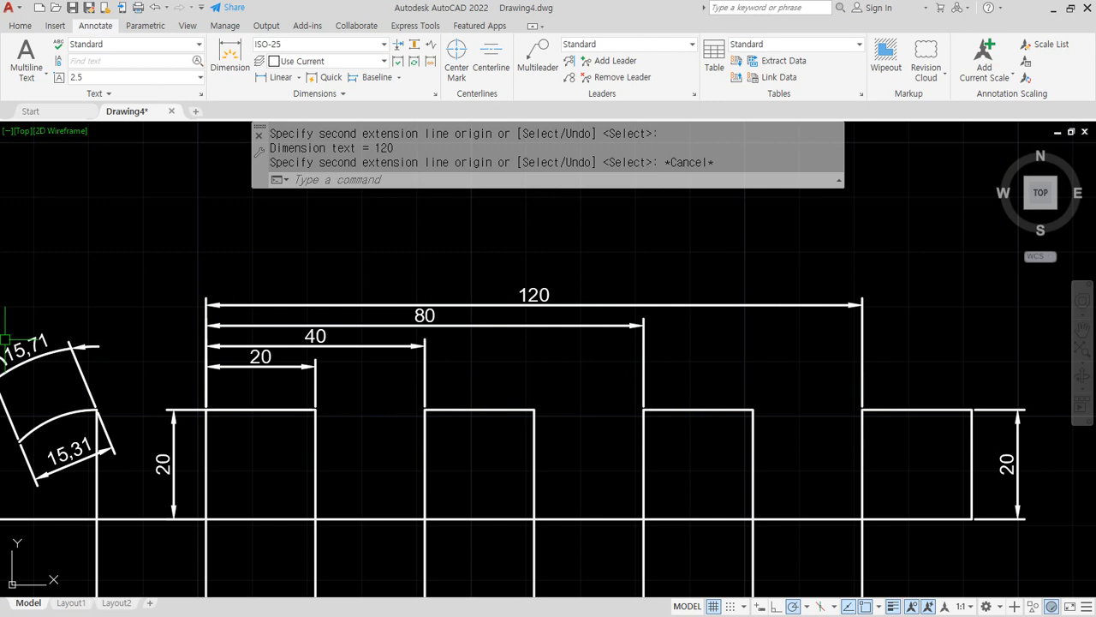
Erase the first square's horizontal dimension and the three baseline dimensions stacked above it
click(305, 379)
click(237, 232)
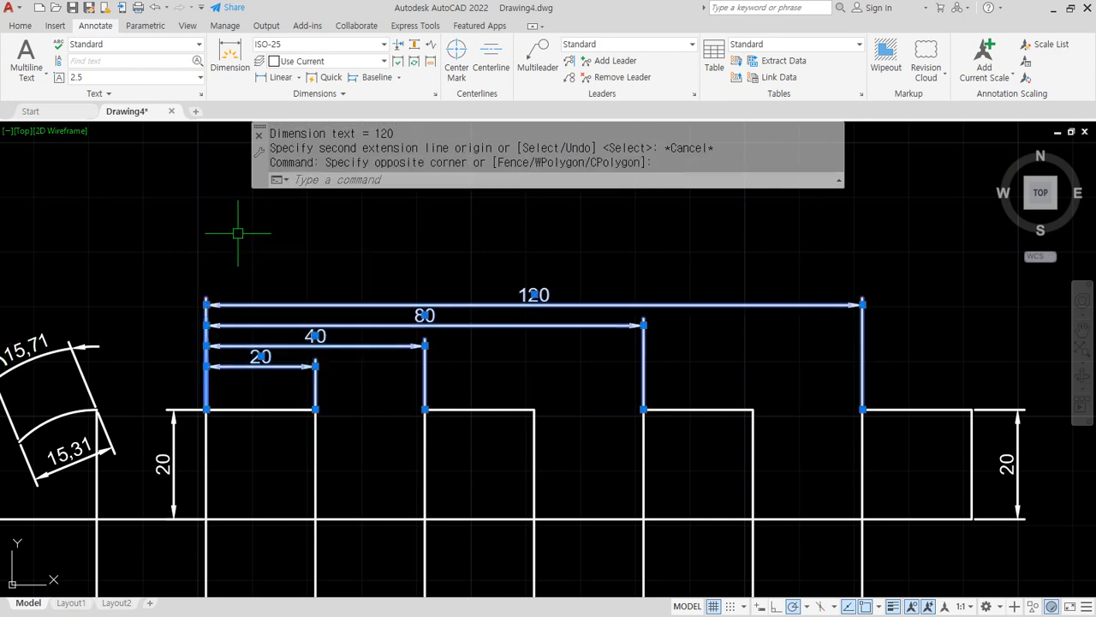
text(e)
key(Return)
Dimension the first square's top edge in reverse, from upper-right to upper-left corner, with the dimension line above
click(276, 77)
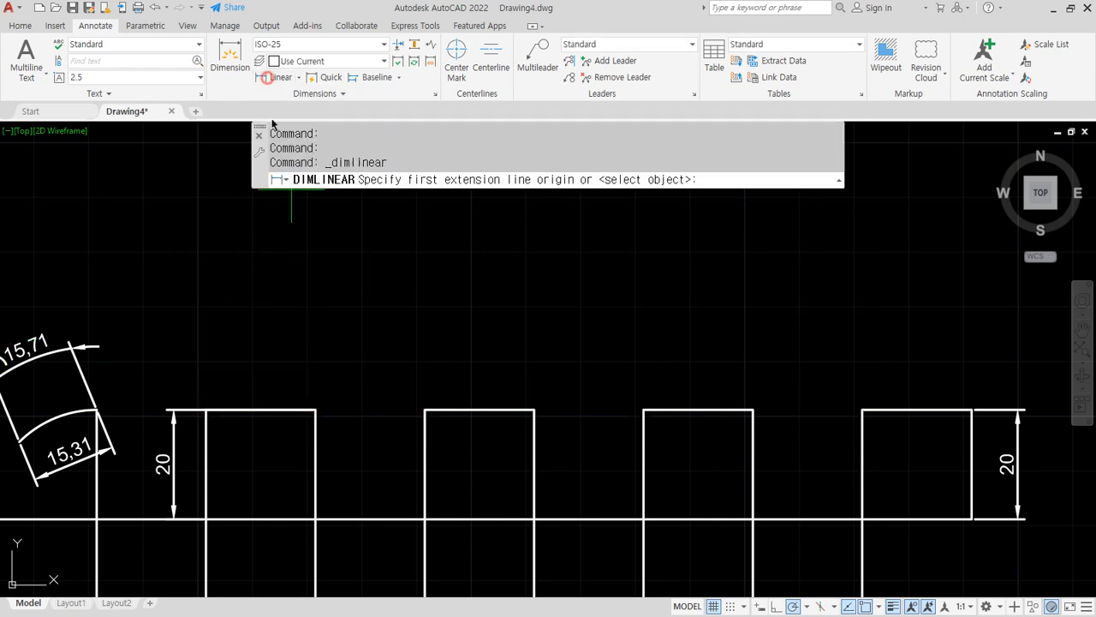
click(316, 409)
click(206, 409)
click(220, 333)
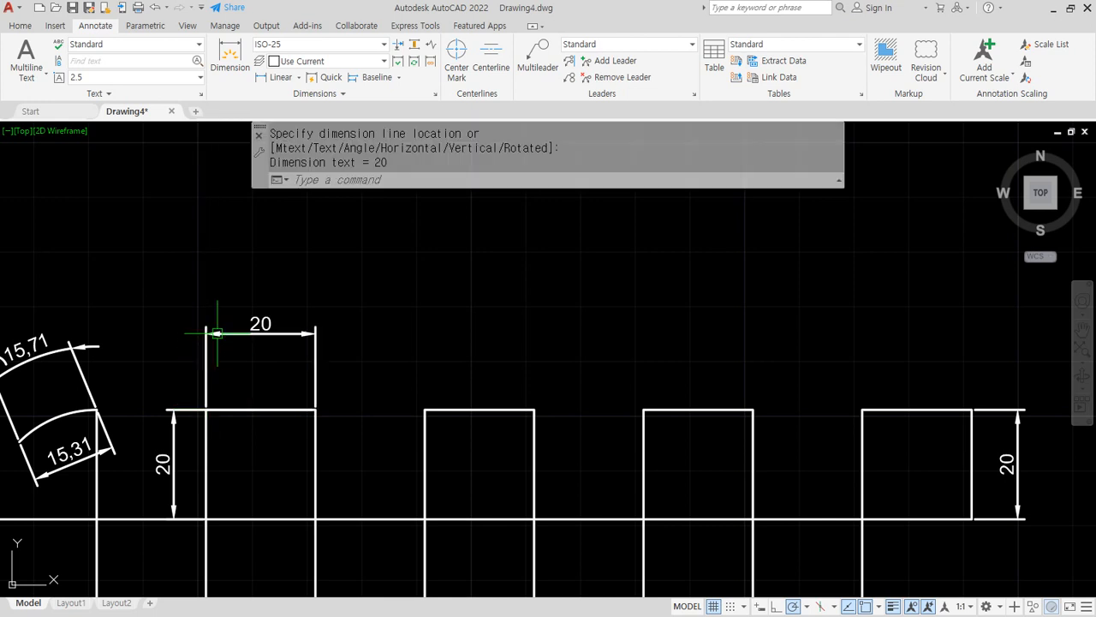
Add Baseline dimensions to the second, third and fourth squares' upper-left corners, selecting the first dimension's left extension line as base
click(370, 77)
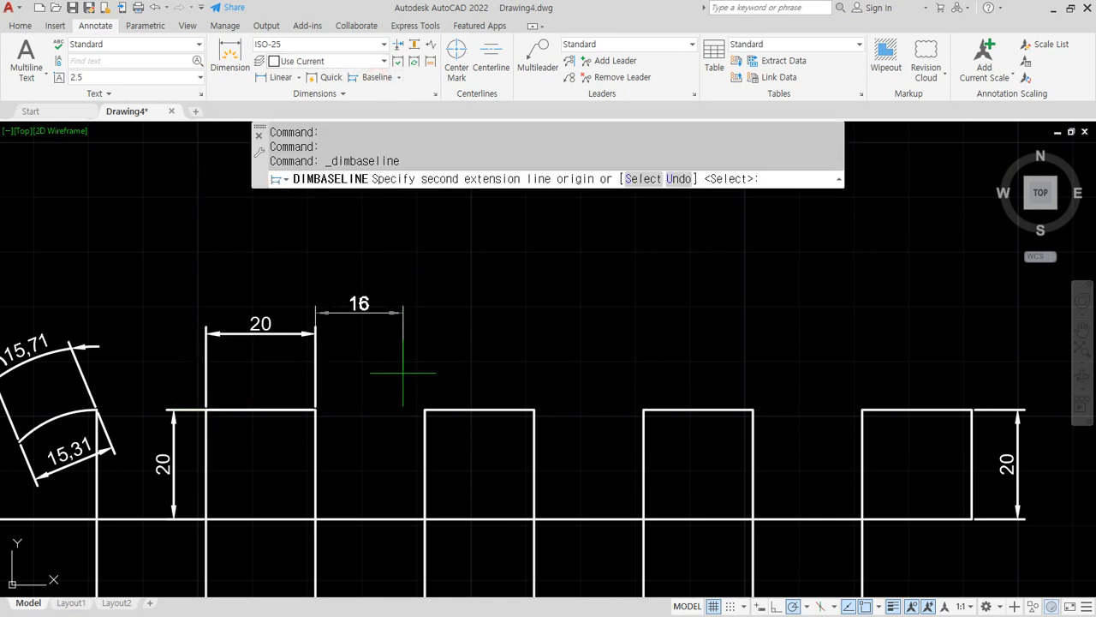
key(Return)
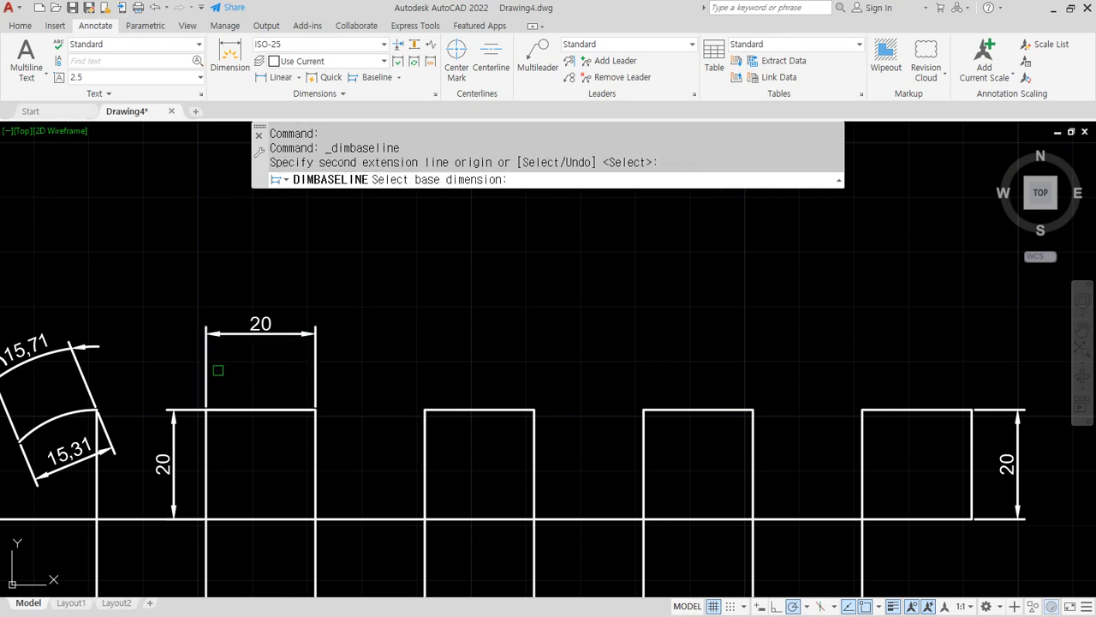
click(212, 371)
click(424, 408)
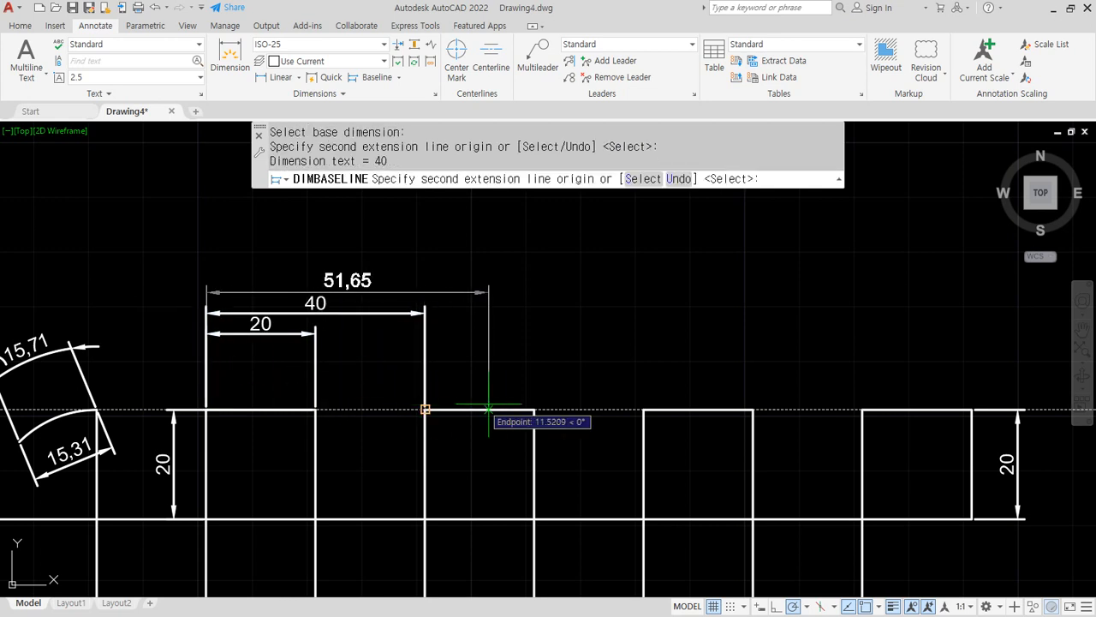
click(643, 409)
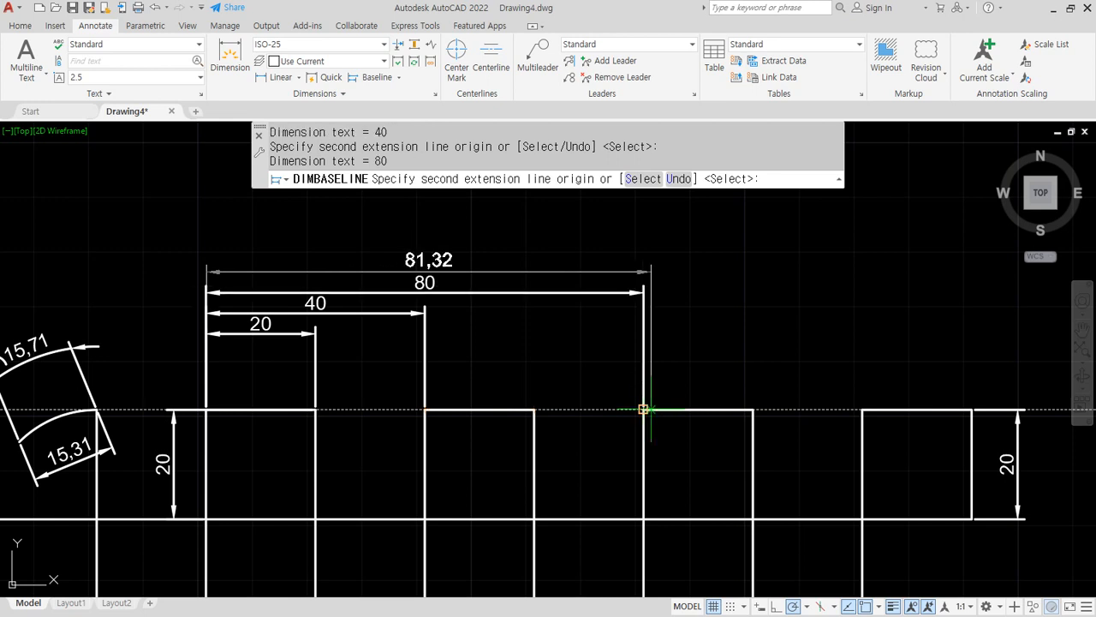
click(862, 409)
key(Return)
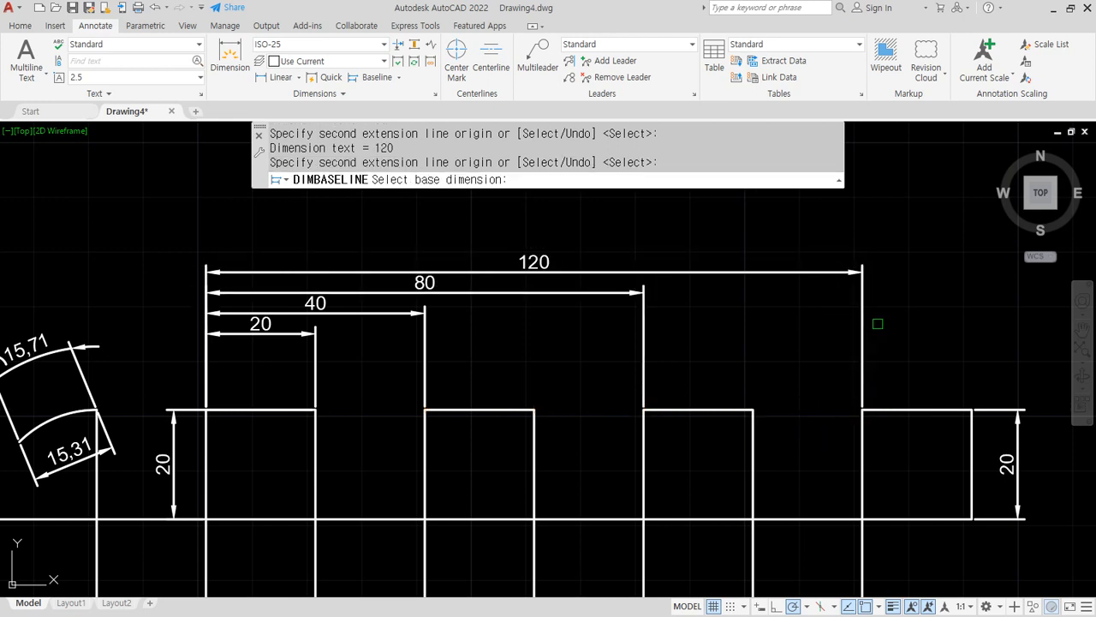
End the Baseline command and erase the topmost stacked dimension, the one reaching the fourth square
key(Escape)
click(859, 313)
text(e)
key(Return)
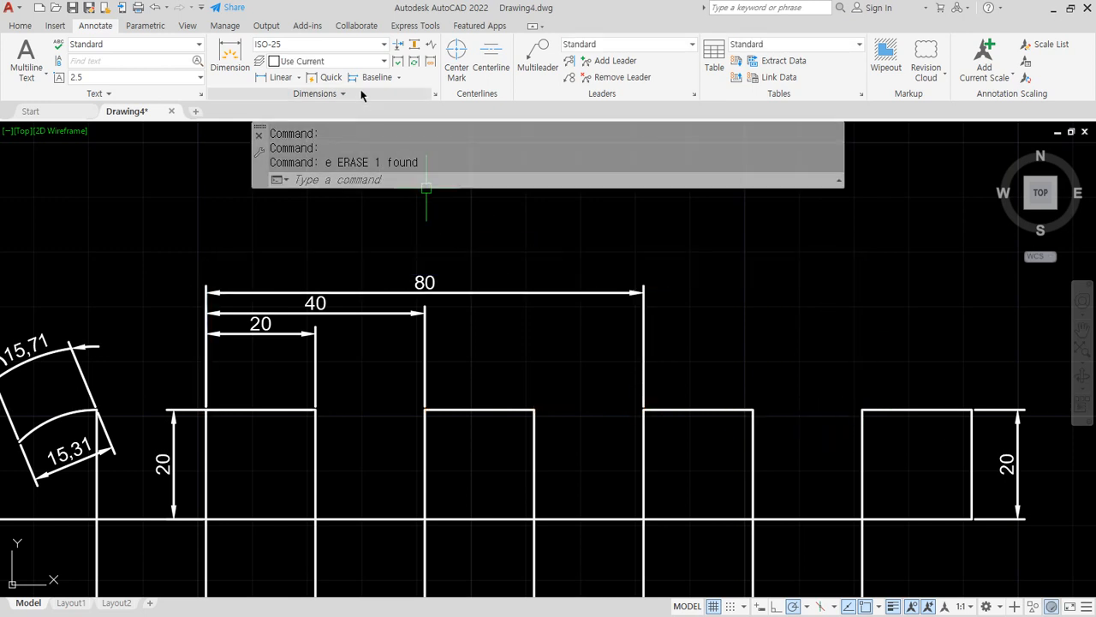
Add a Baseline dimension to the fourth square's upper-left corner, using the shared left extension line as base
click(369, 77)
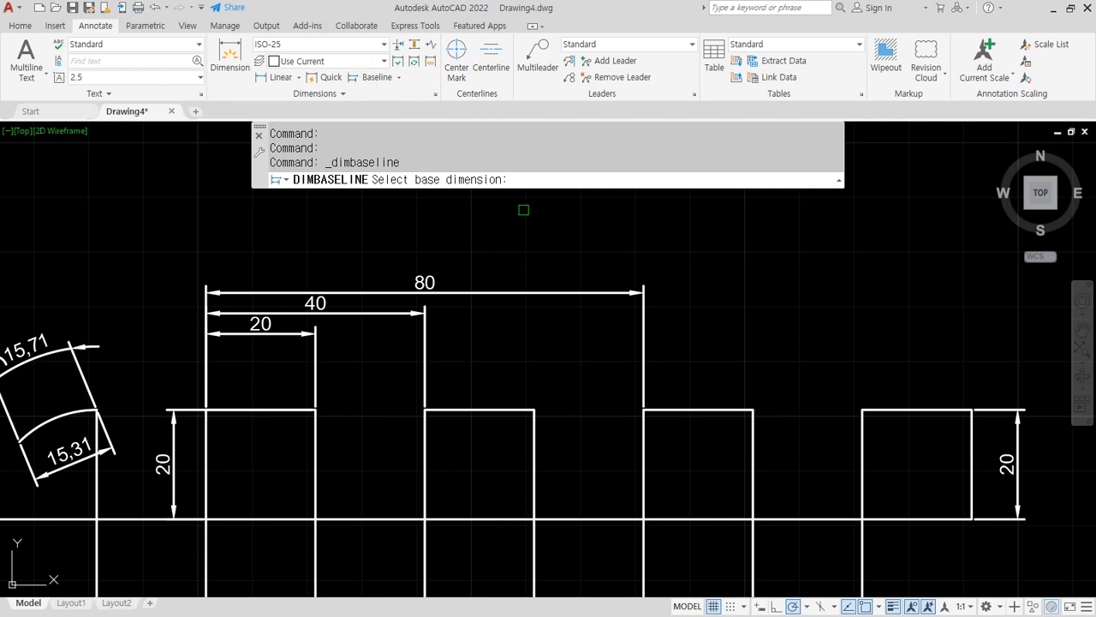
click(208, 373)
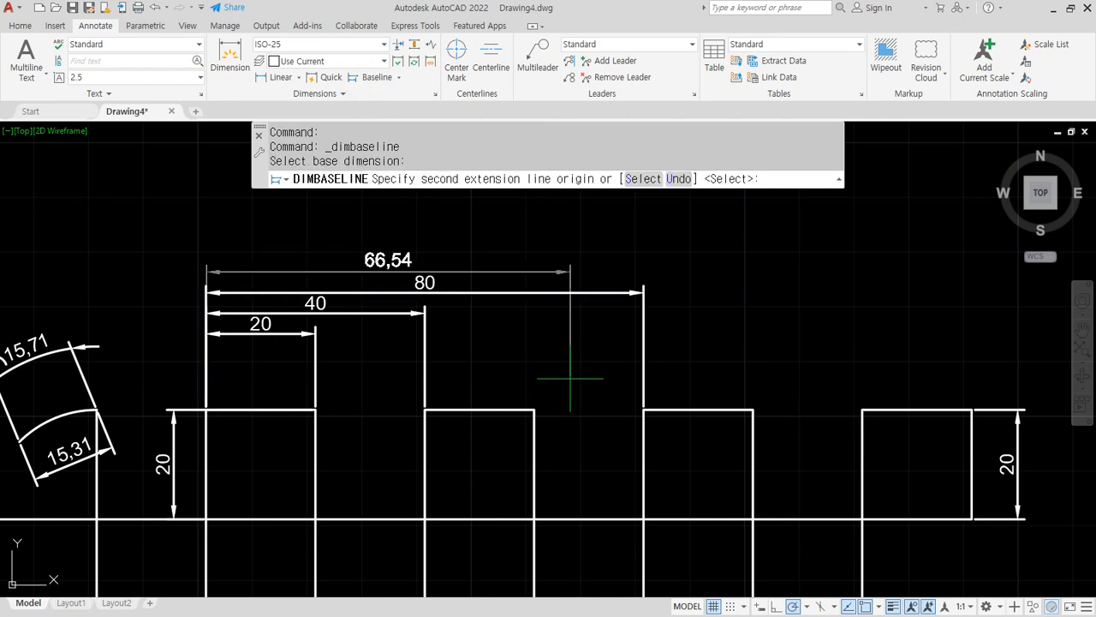
click(862, 409)
key(Return)
key(Escape)
Examine the gaps between the stacked baseline dimension lines above the first square
scroll(267, 312, up, 2)
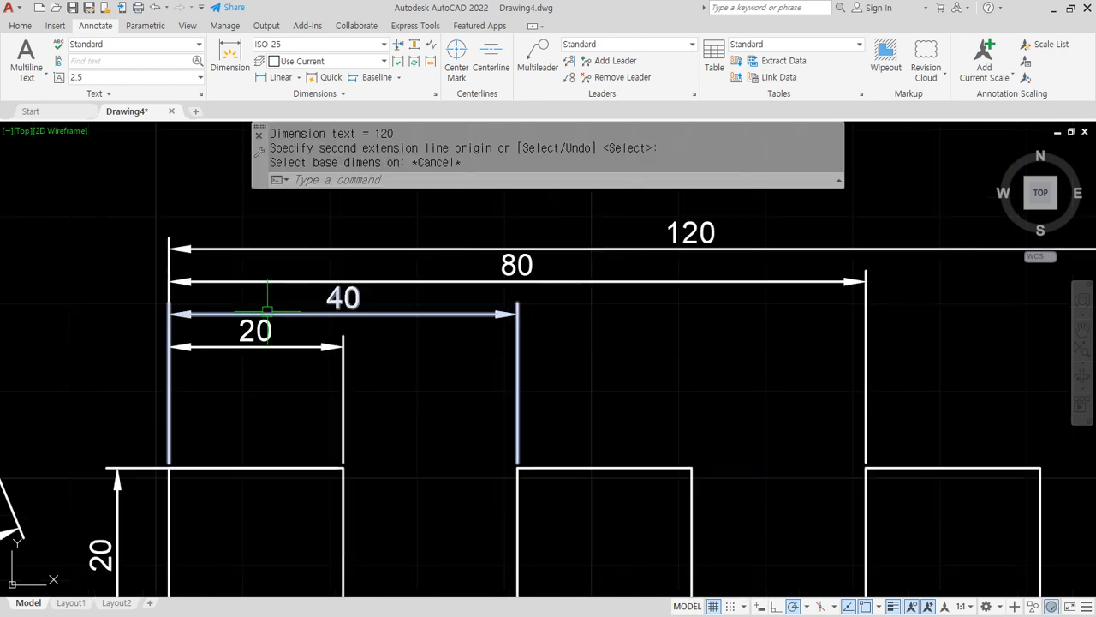
scroll(310, 340, up, 2)
middle_drag(325, 341, 358, 419)
key(ctrl+2)
drag(309, 418, 316, 422)
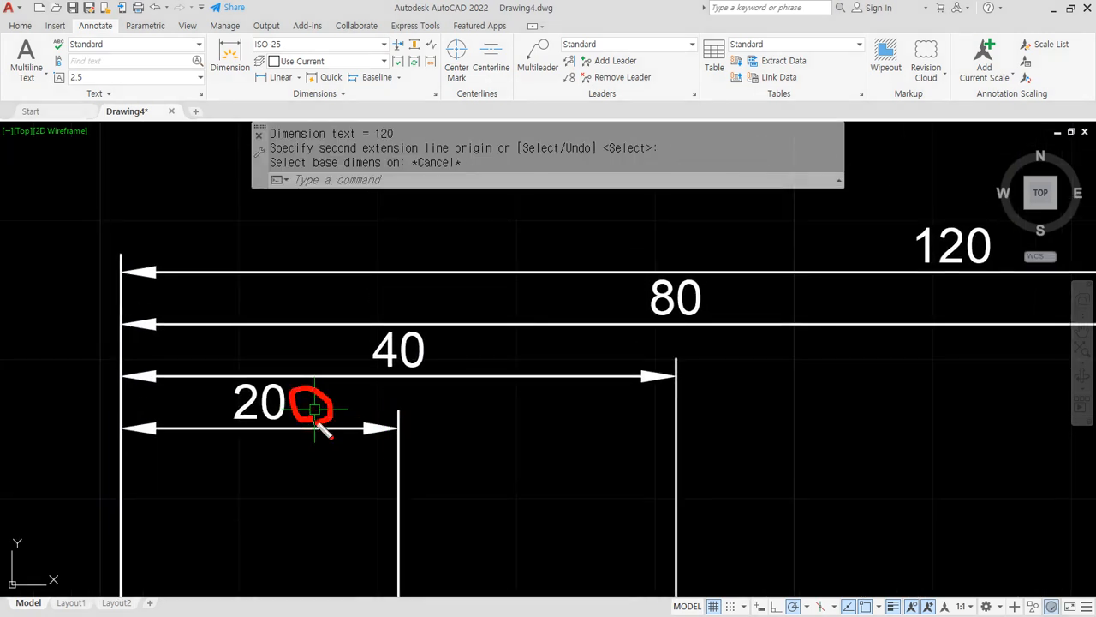
mouse_move(323, 342)
mouse_down()
mouse_move(295, 355)
mouse_move(325, 345)
mouse_up()
drag(360, 273, 352, 326)
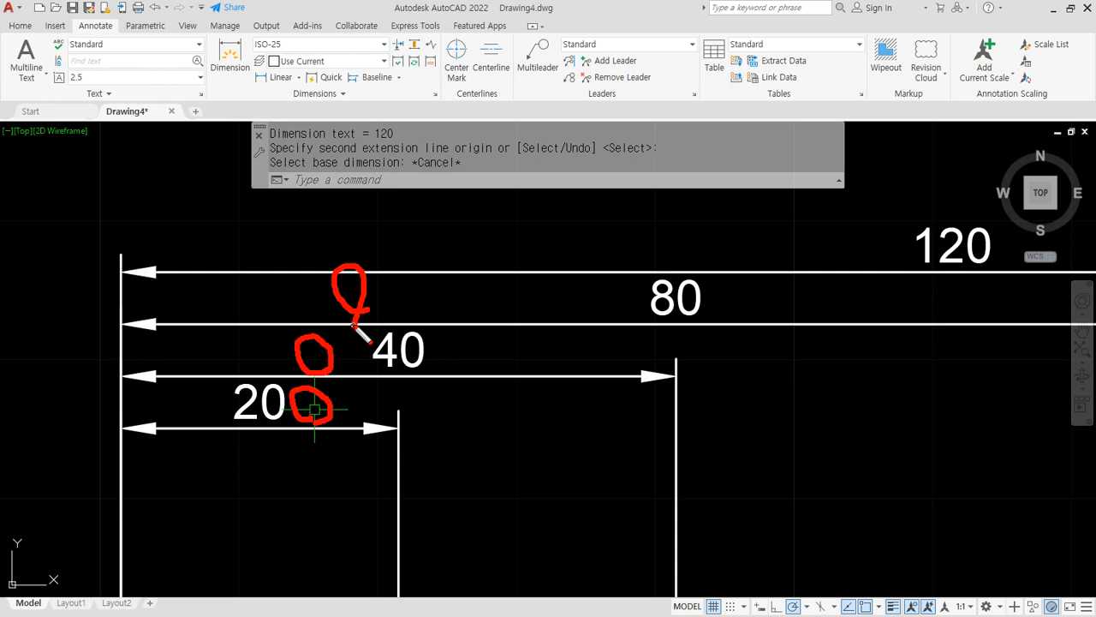
Erase the three baseline dimensions stacked above the first square's horizontal dimension
scroll(354, 331, down, 3)
drag(465, 394, 432, 274)
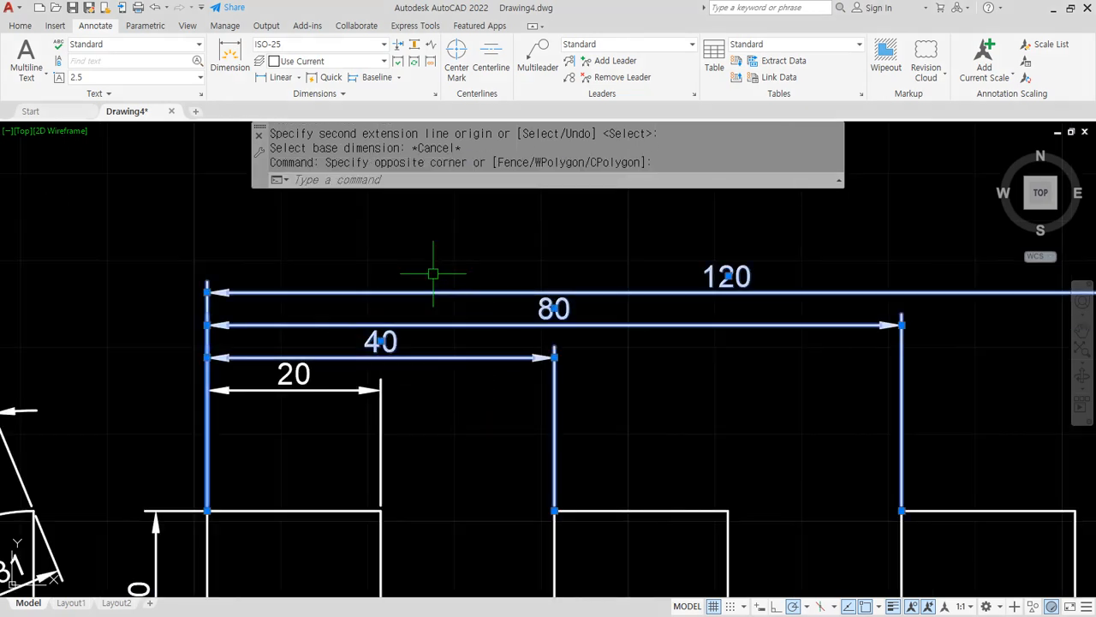
text(e)
key(Return)
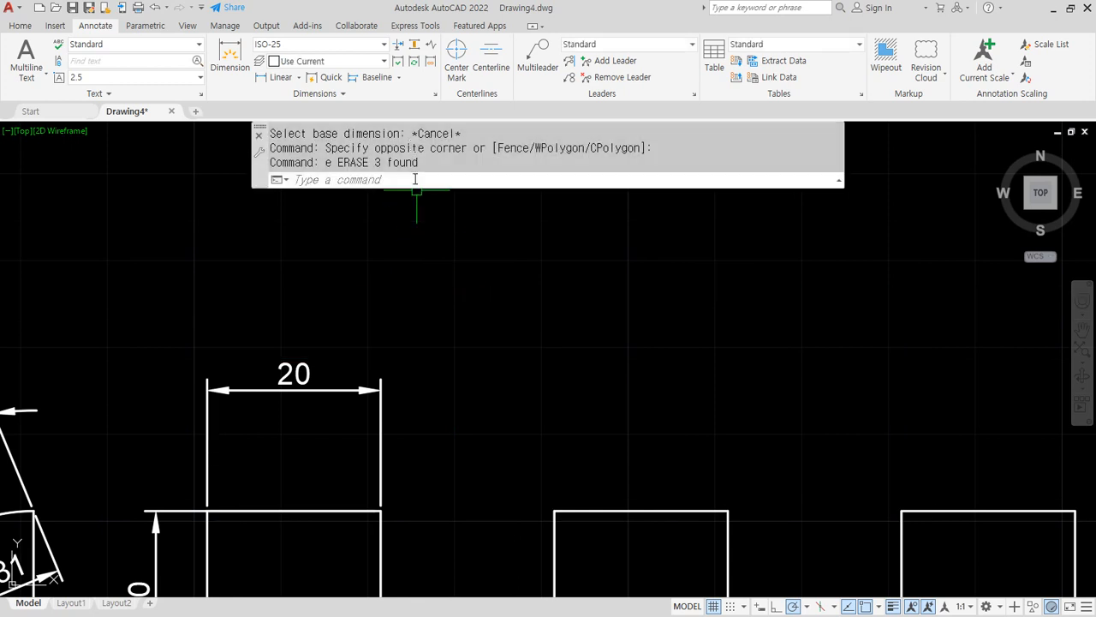
Modify the ISO-25 dimension style to use a baseline spacing of 10
click(436, 95)
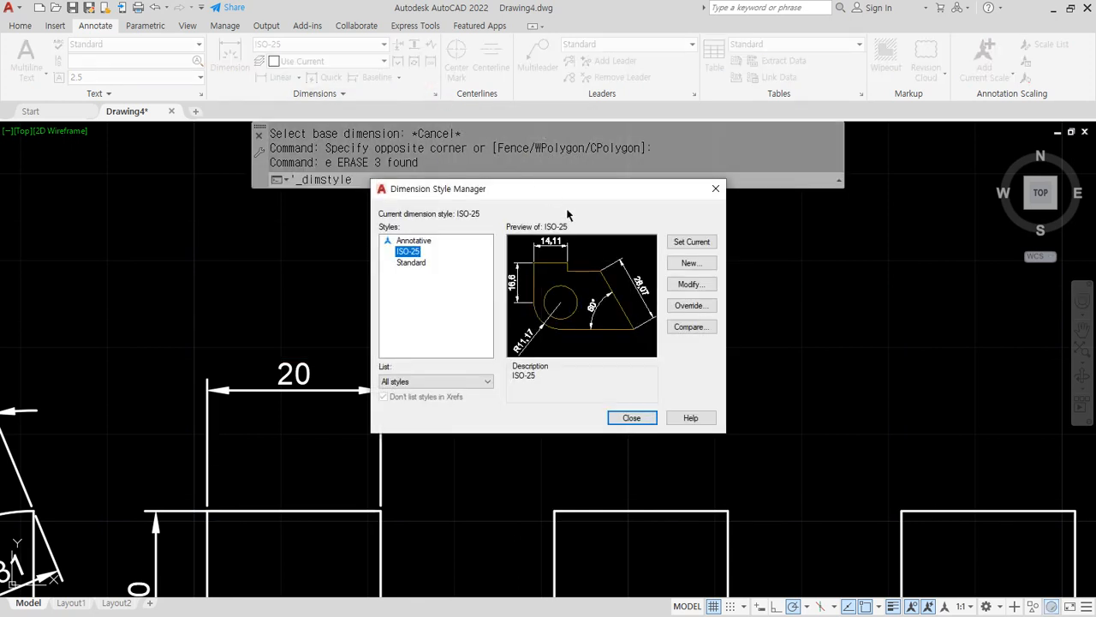
click(690, 285)
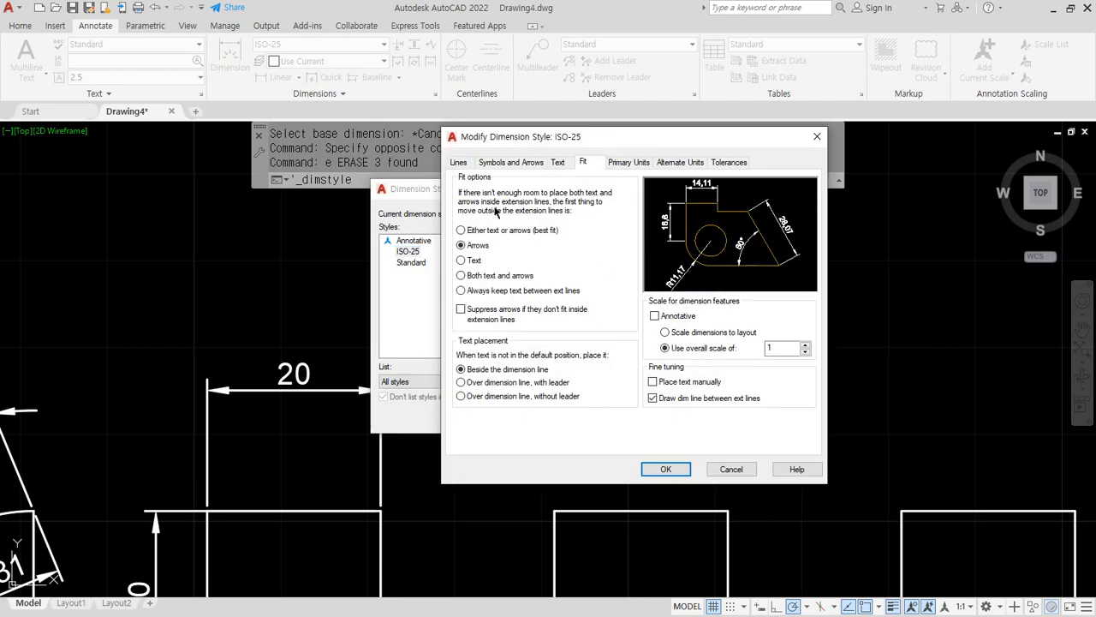
click(459, 162)
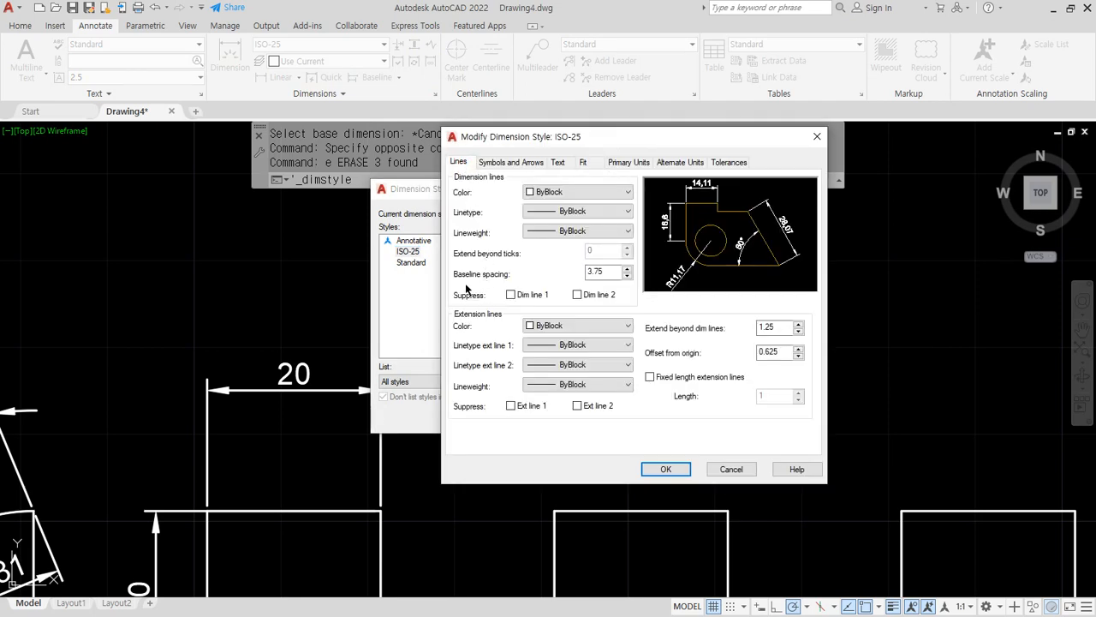
drag(441, 284, 639, 283)
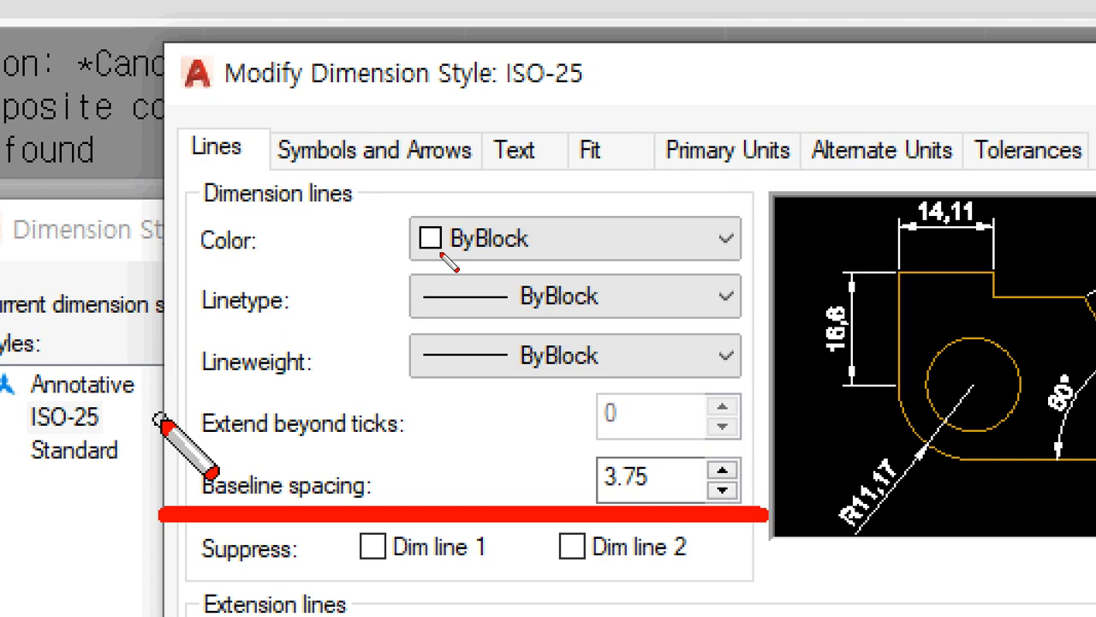
drag(693, 477, 608, 473)
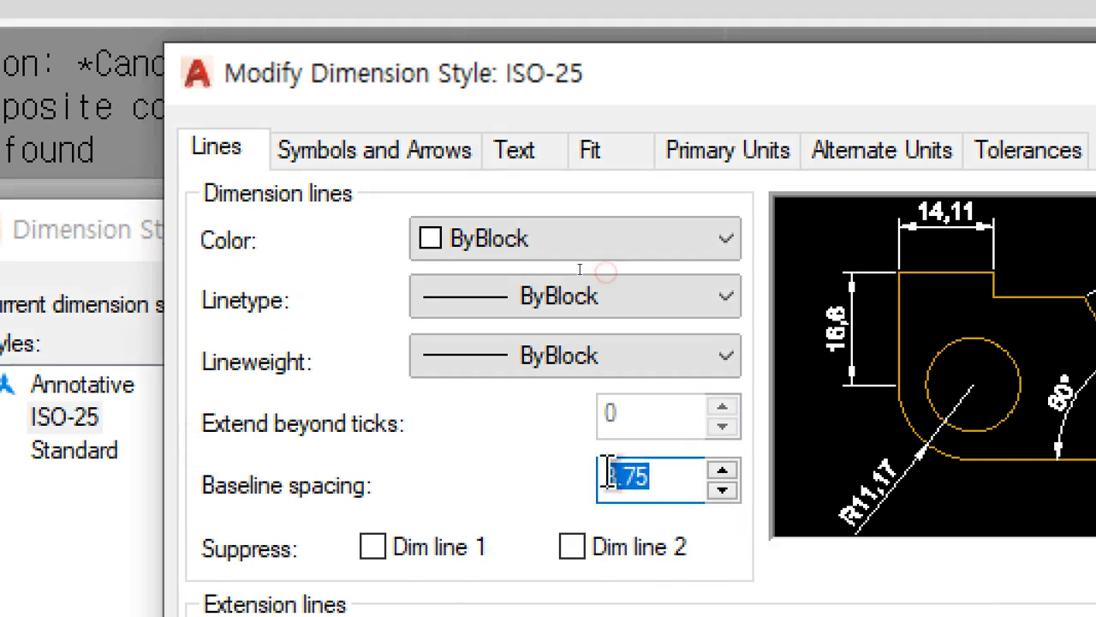
text(8)
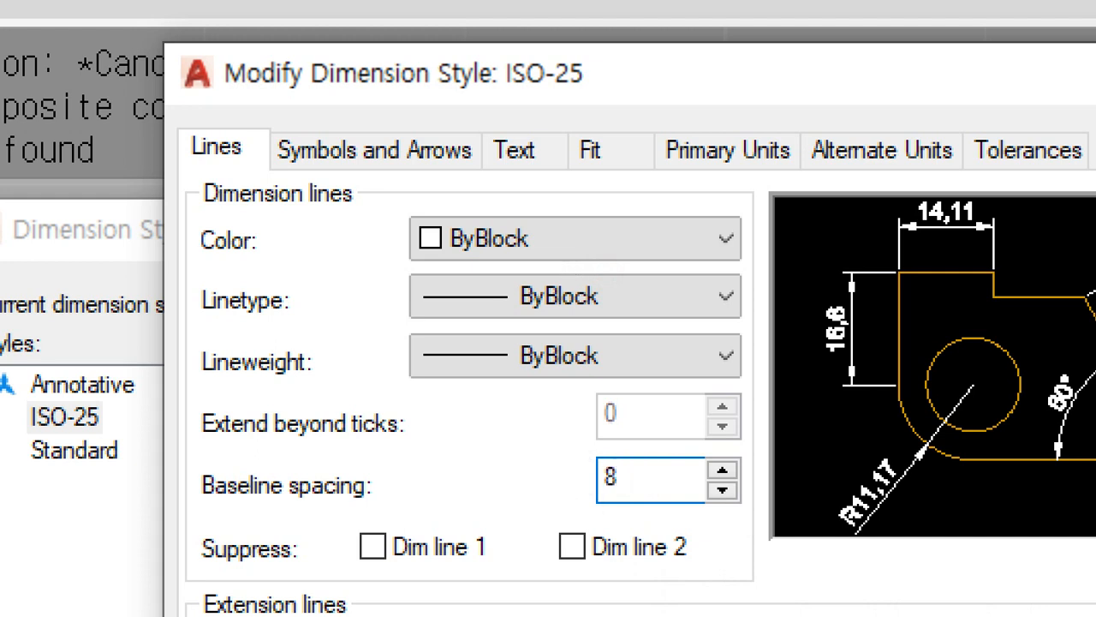
key(BackSpace)
text(10)
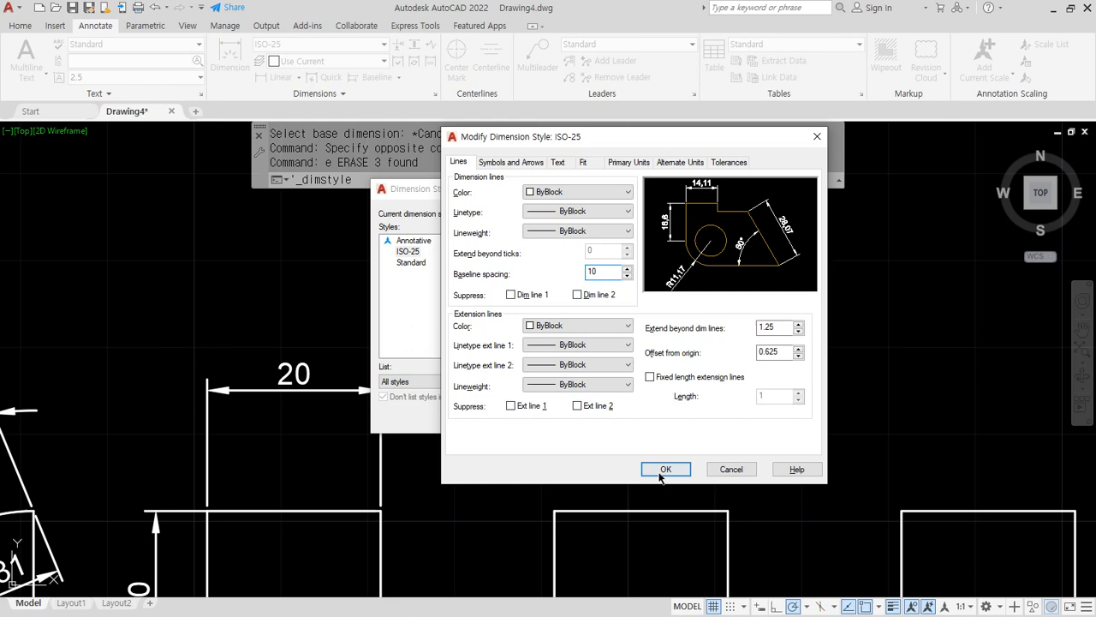
click(666, 470)
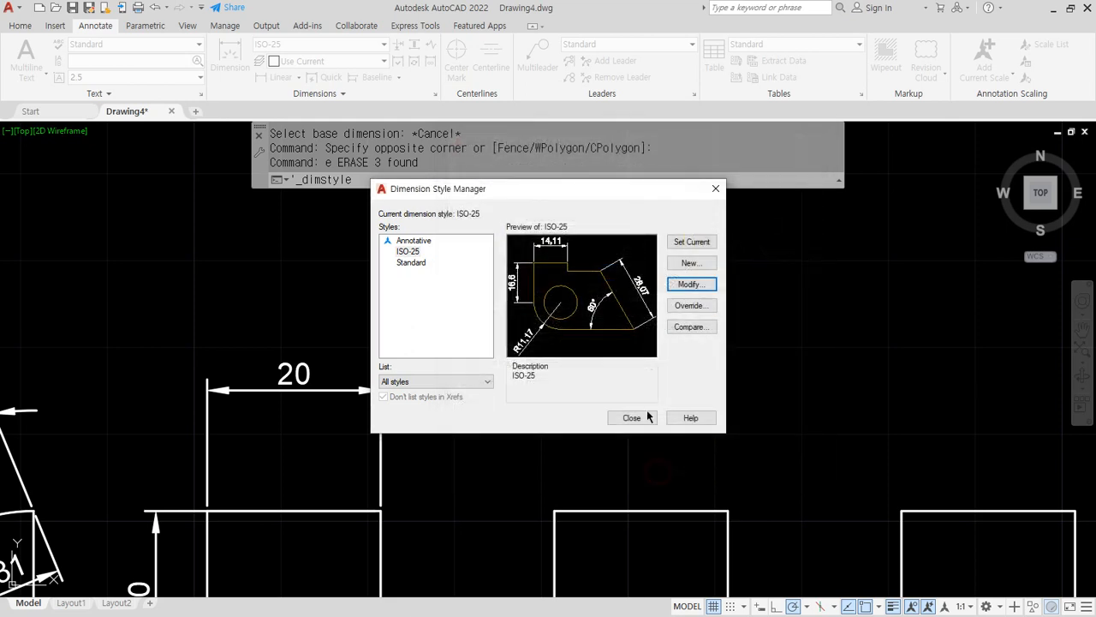
click(631, 418)
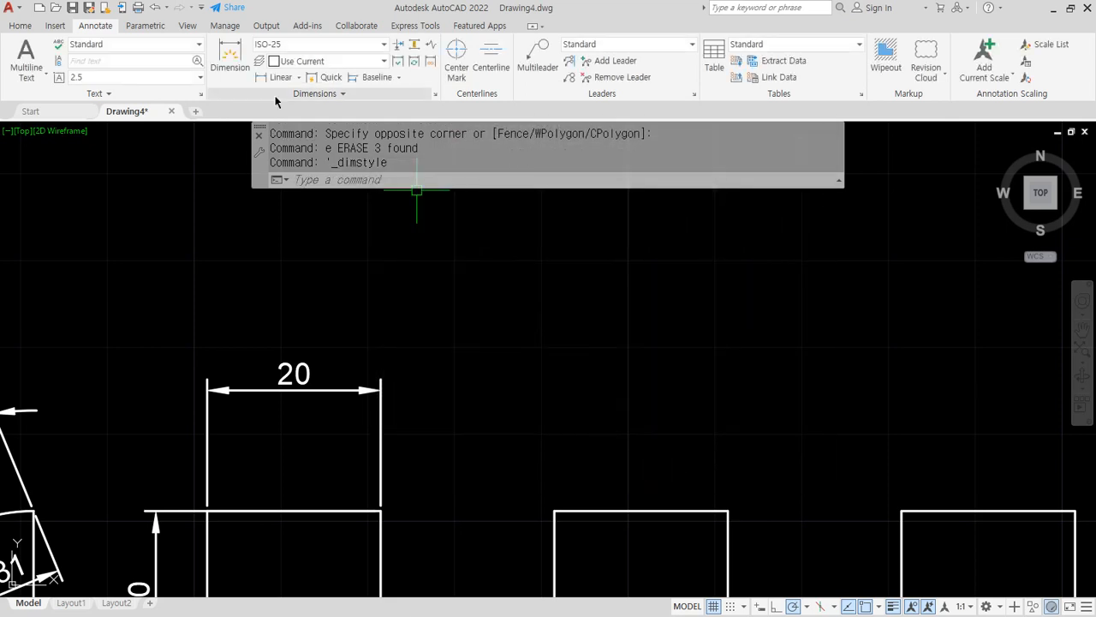
Add Baseline dimensions from the first dimension's left extension line to the upper-left corners of the second, third and fourth squares
click(376, 77)
click(208, 435)
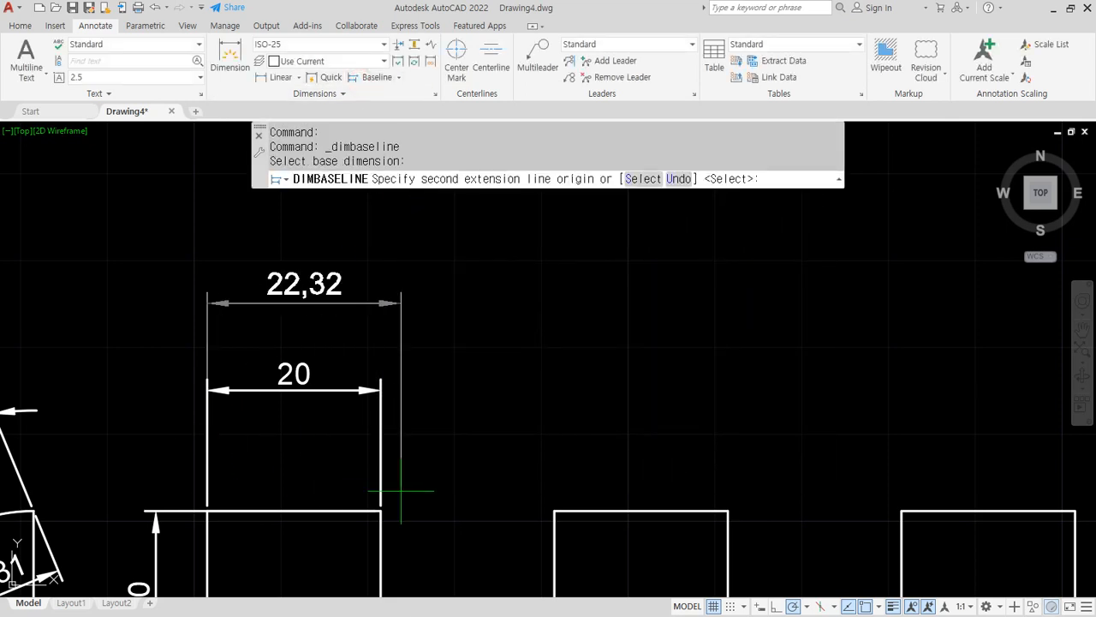
click(555, 511)
click(902, 511)
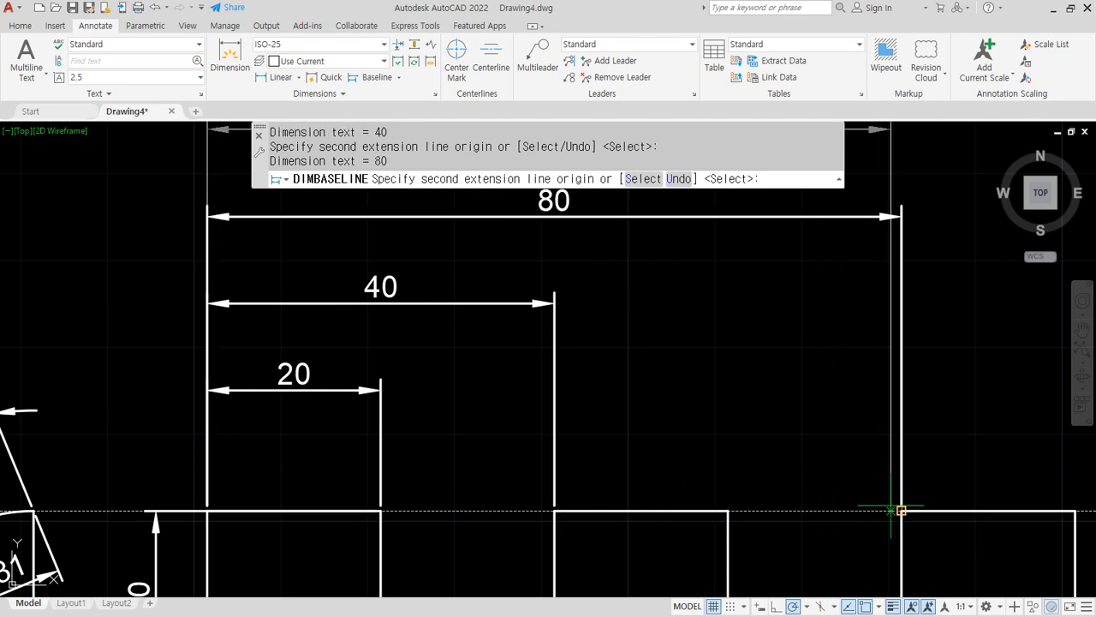
scroll(770, 437, down, 2)
middle_drag(770, 437, 605, 468)
click(905, 516)
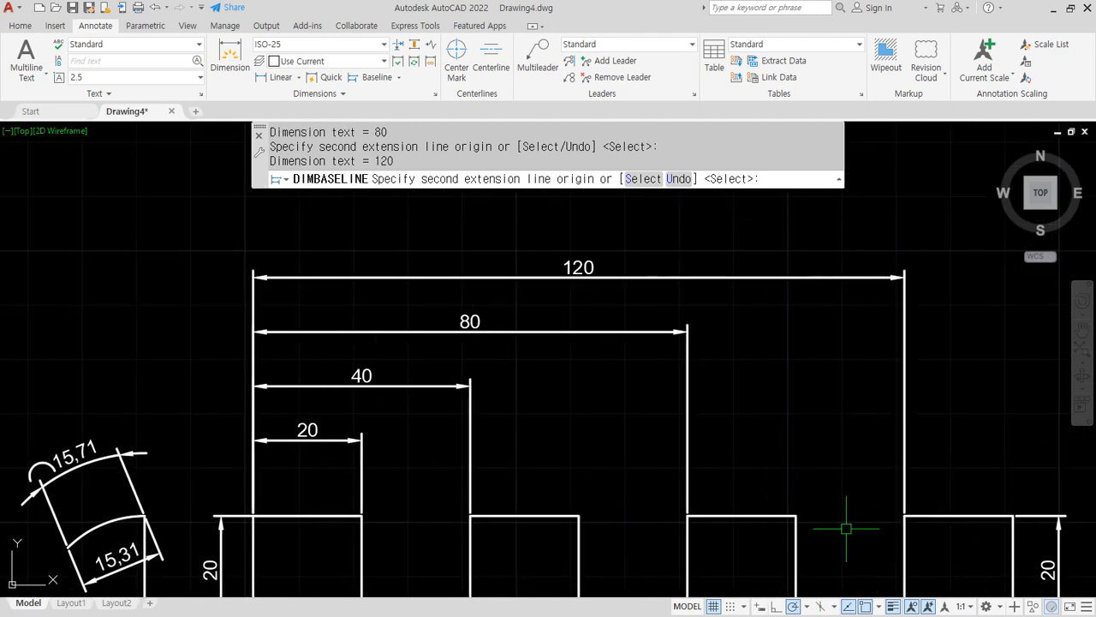
key(Escape)
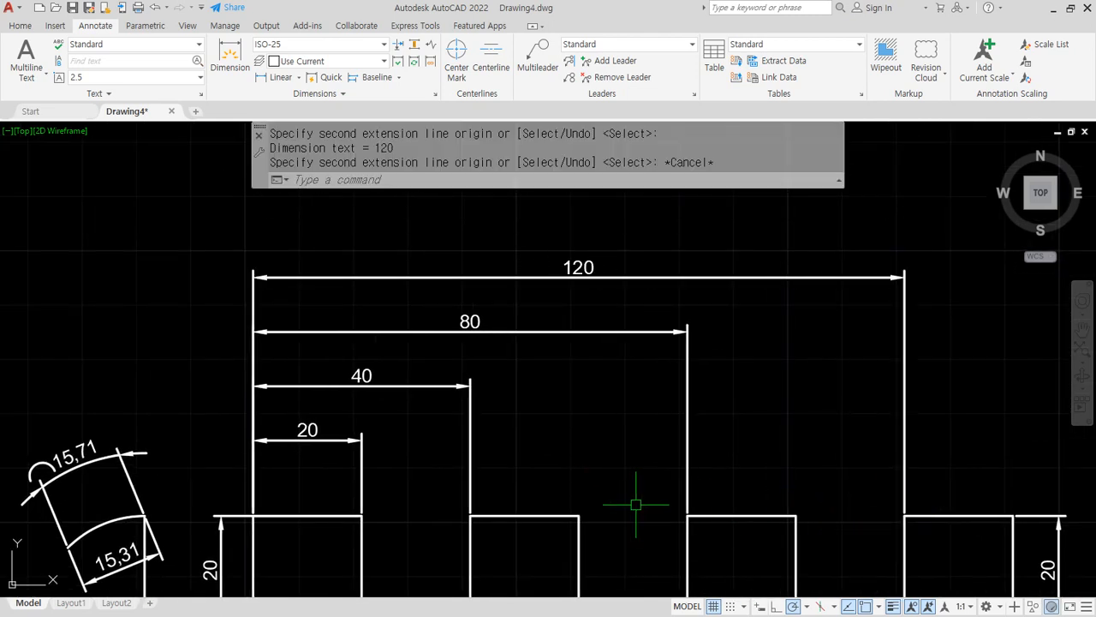
key(Escape)
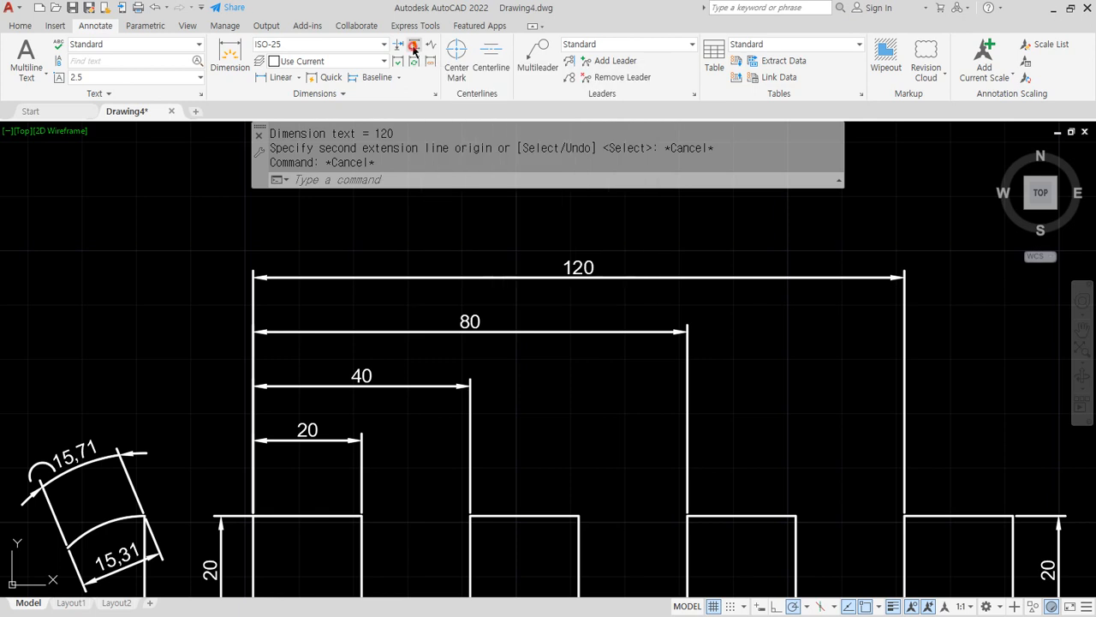
Space the three baseline dimensions 6 apart with Adjust Space, using the first square's horizontal dimension as base
click(418, 86)
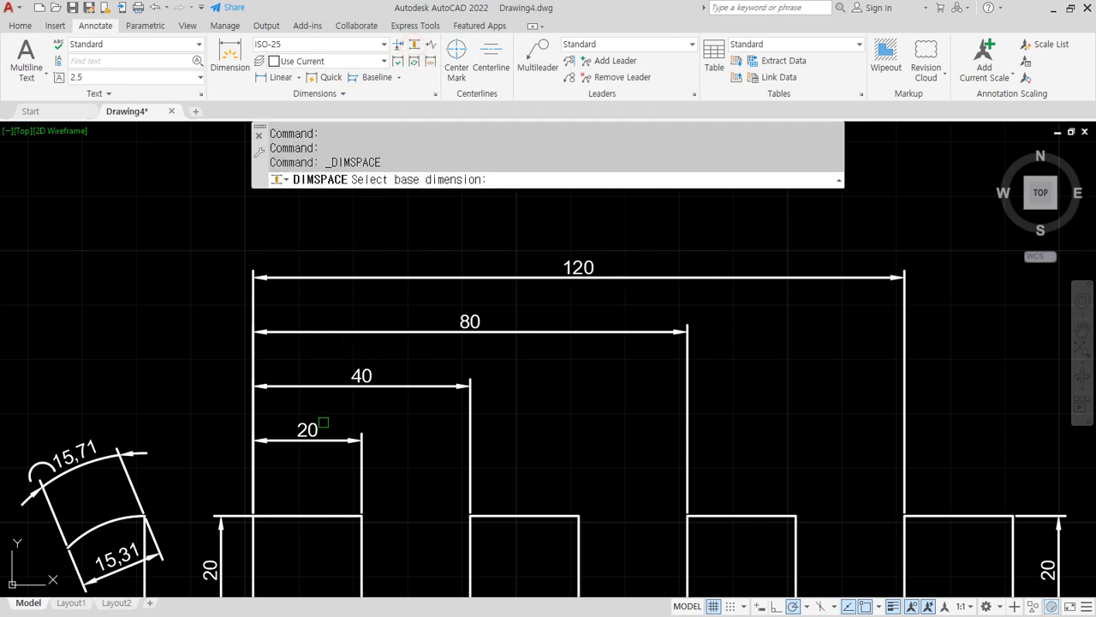
click(323, 440)
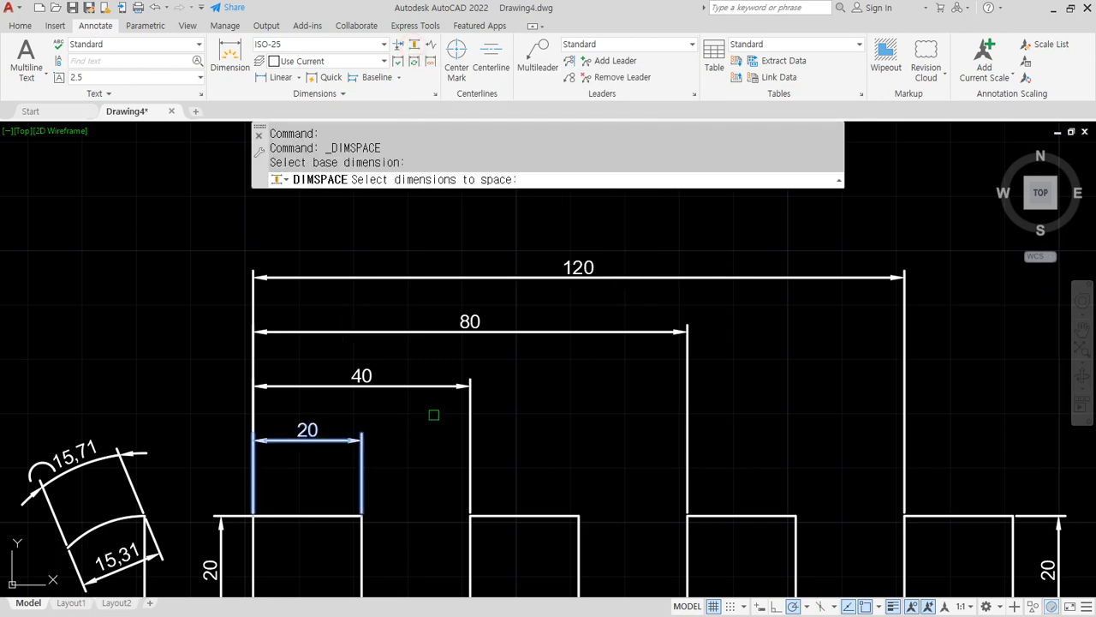
click(433, 415)
click(395, 228)
key(Return)
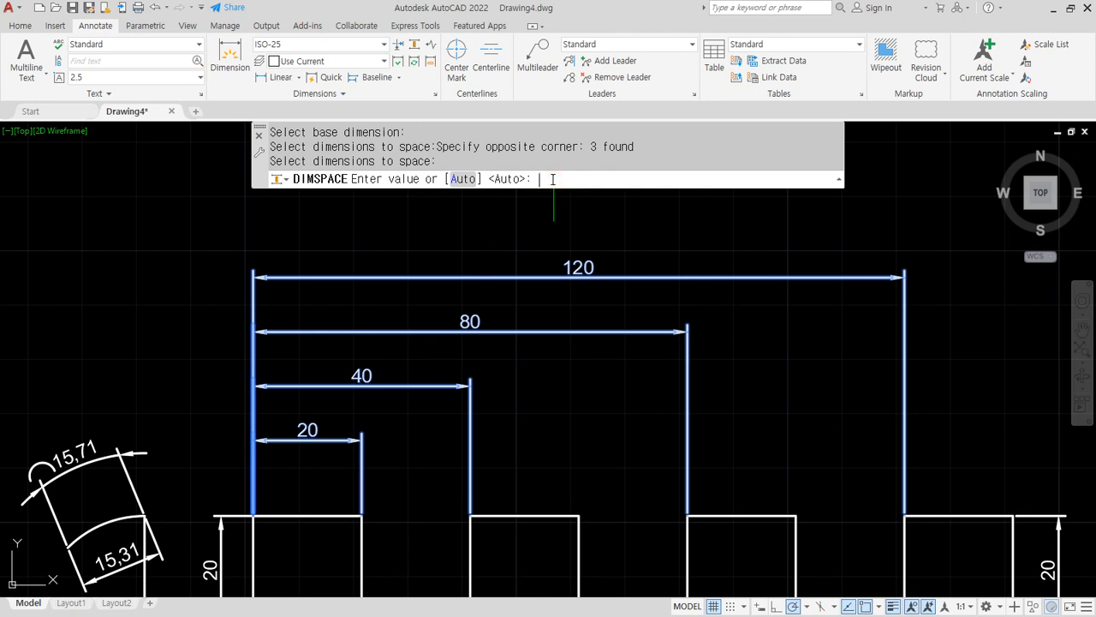
key(Return)
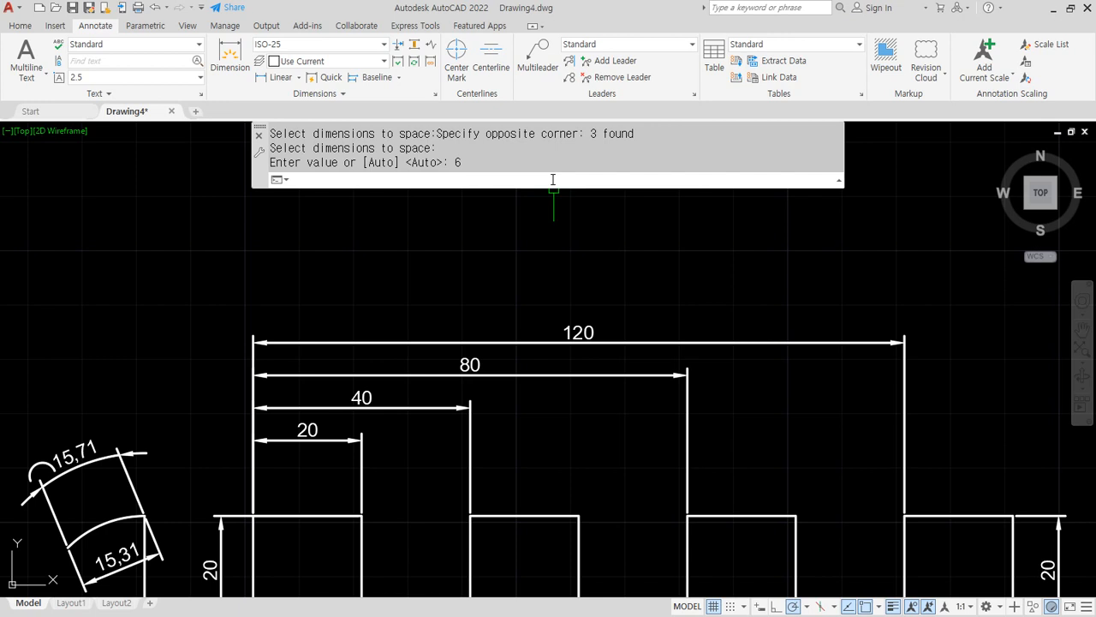
Reduce the spacing of the three stacked dimensions above the first square's dimension to 3.5 with Adjust Space
key(Return)
click(315, 433)
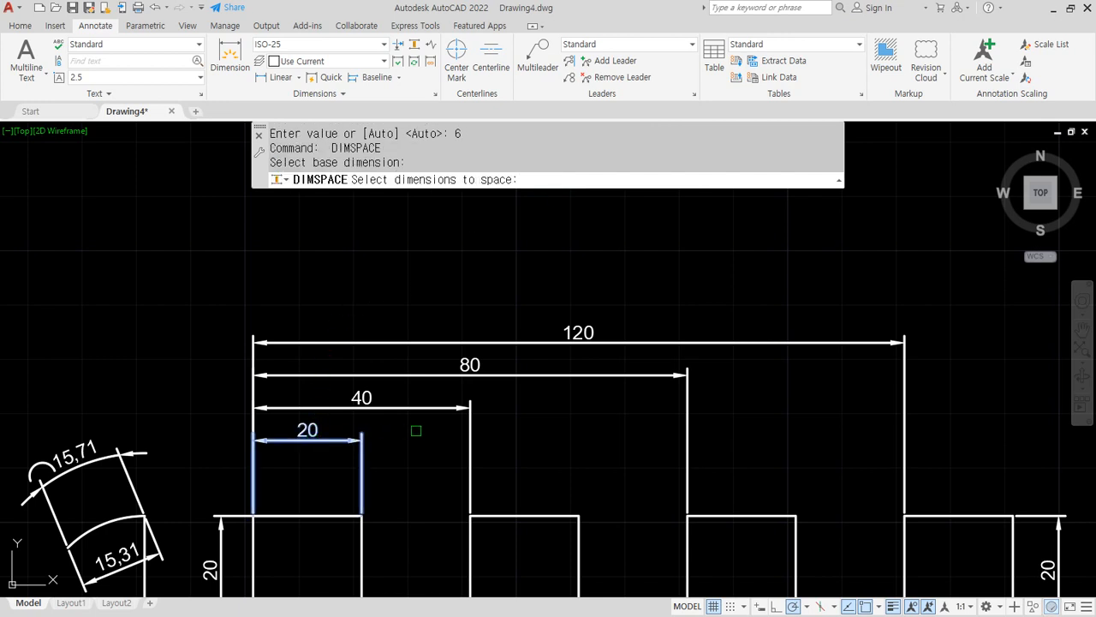
click(429, 432)
click(379, 258)
key(Return)
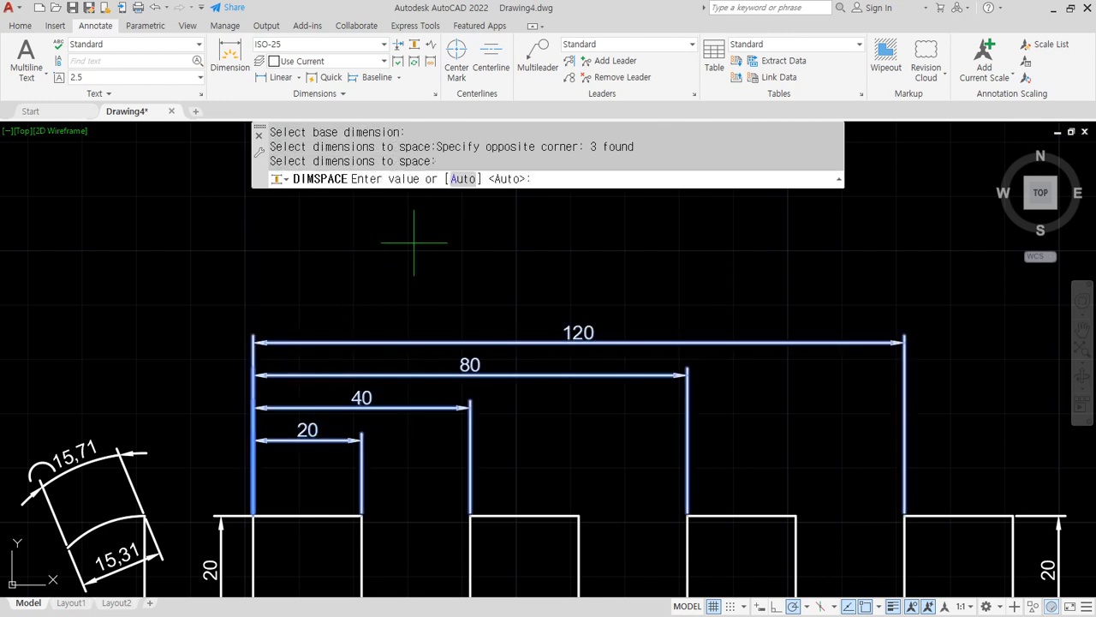
text(3.5)
key(Return)
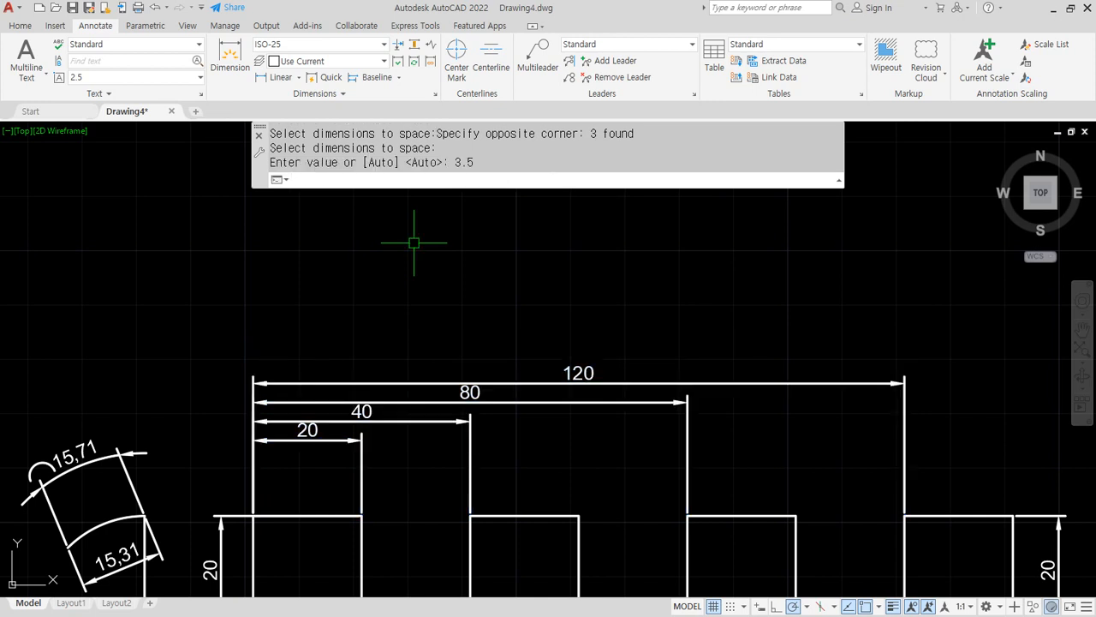
Set the spacing of the three stacked dimensions to 6 with Adjust Space, keeping the first square's dimension as base
click(416, 42)
click(330, 441)
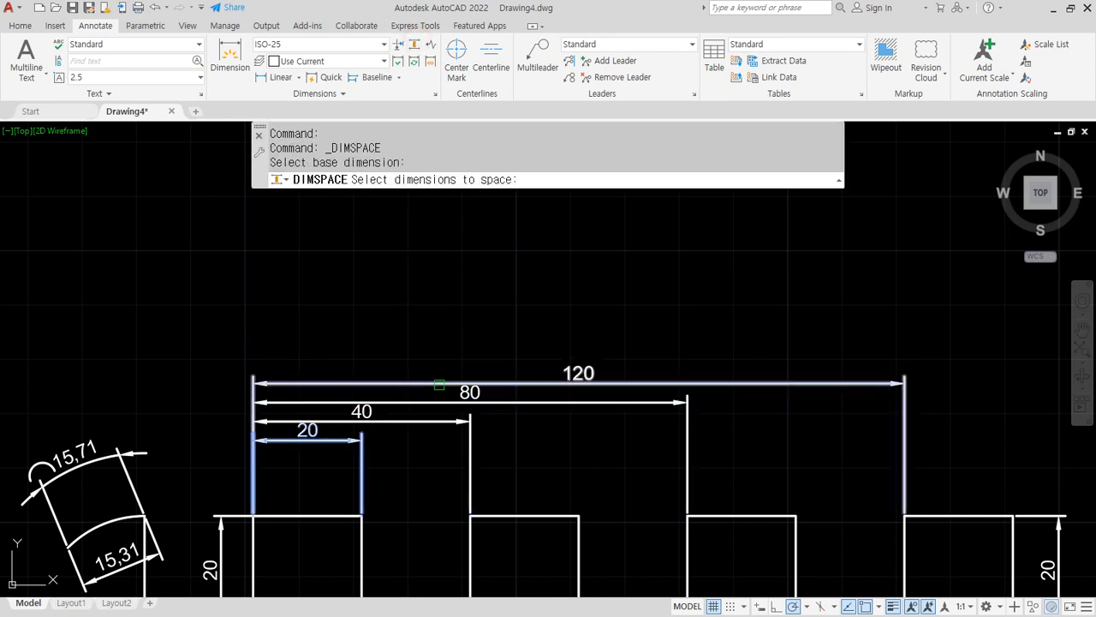
click(439, 384)
click(441, 330)
click(395, 465)
key(Return)
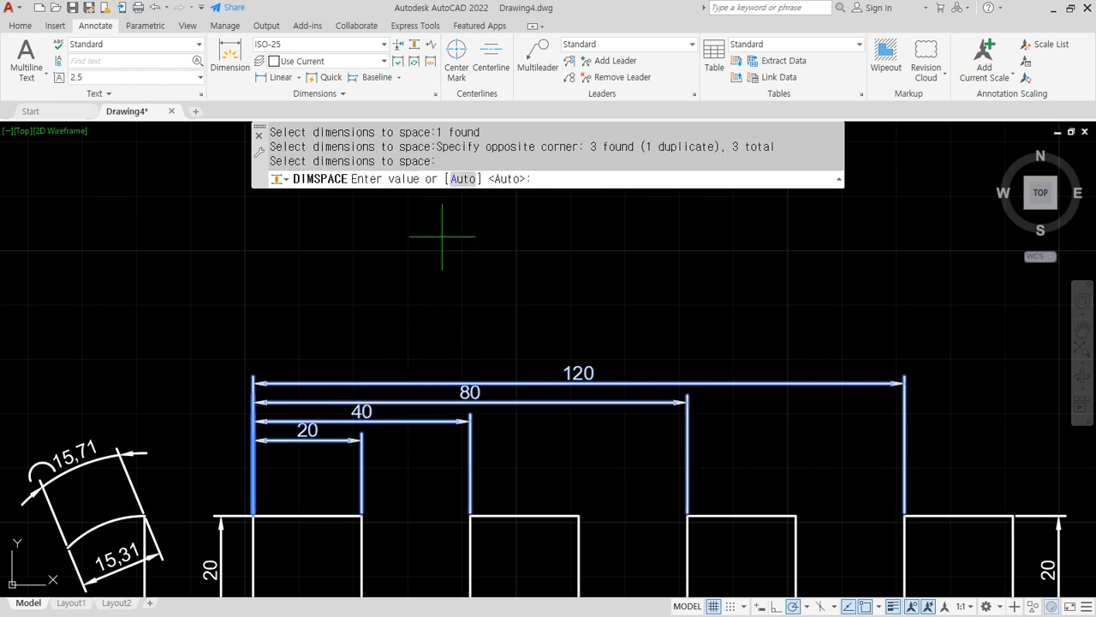
text(6)
key(Return)
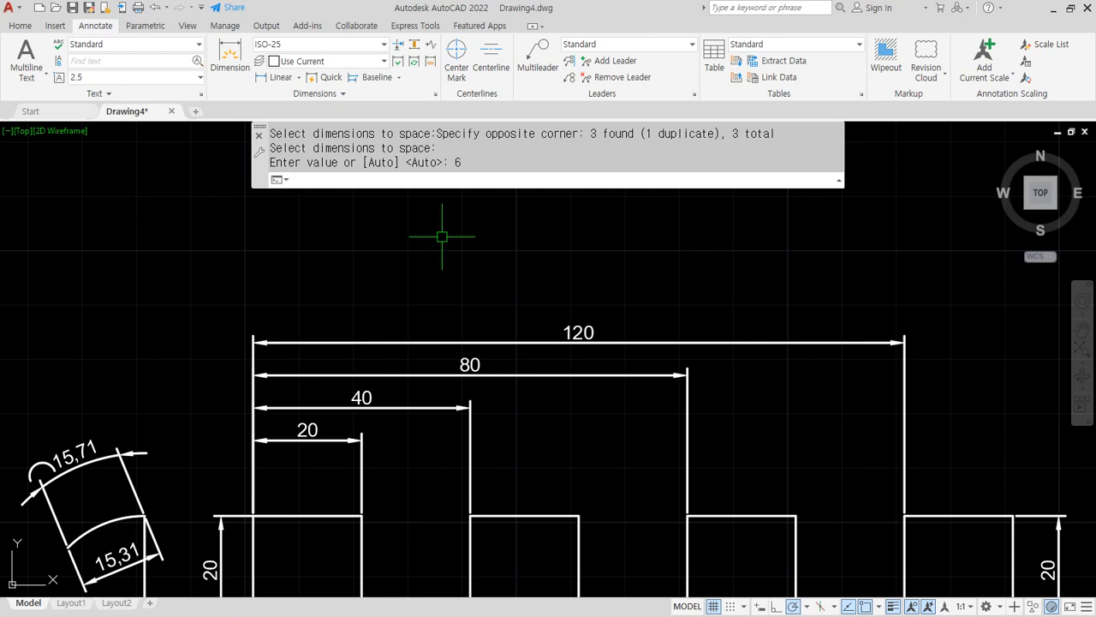
Add a horizontal linear dimension below the bottom row, from the first square's lower-left corner to the second square's lower-left corner
key(Escape)
scroll(437, 303, down, 2)
middle_drag(460, 414, 303, 128)
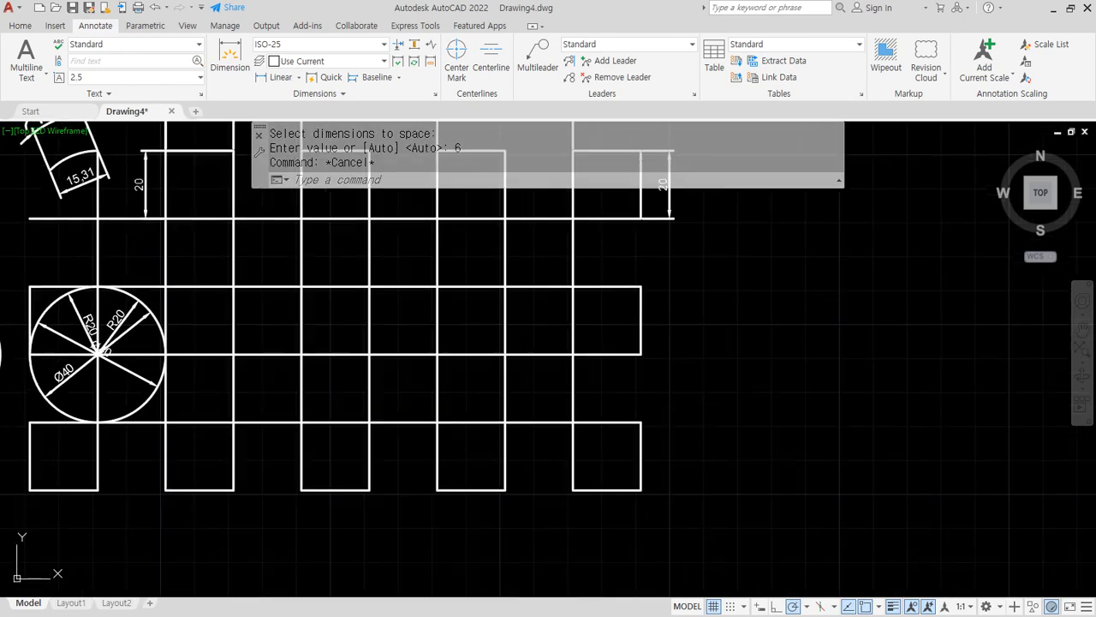
middle_drag(264, 288, 403, 198)
click(278, 77)
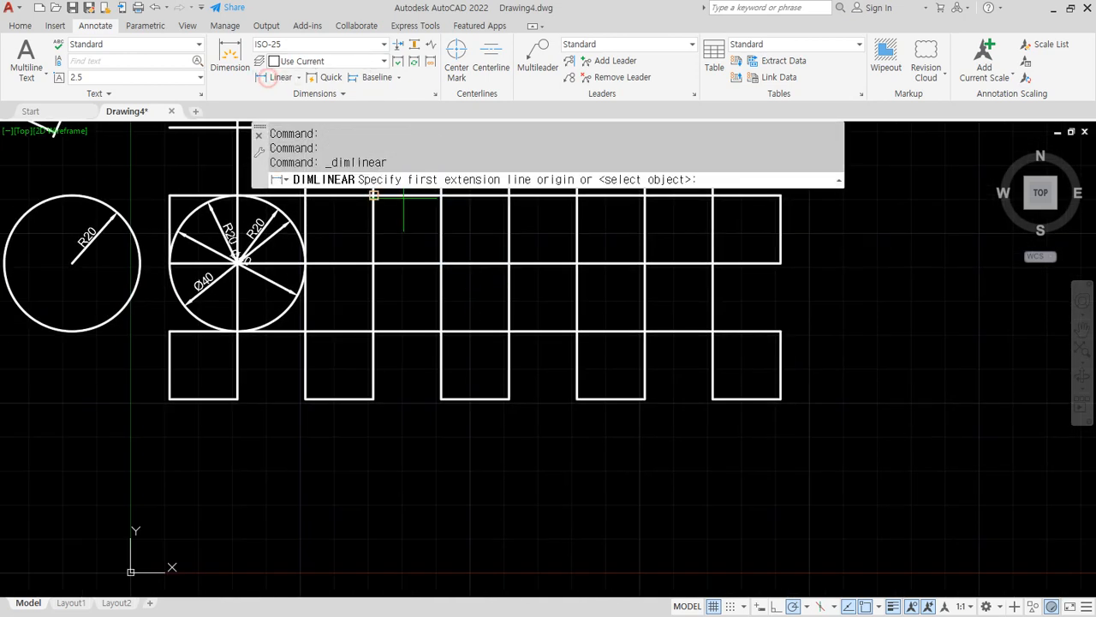
click(169, 398)
click(305, 398)
click(300, 454)
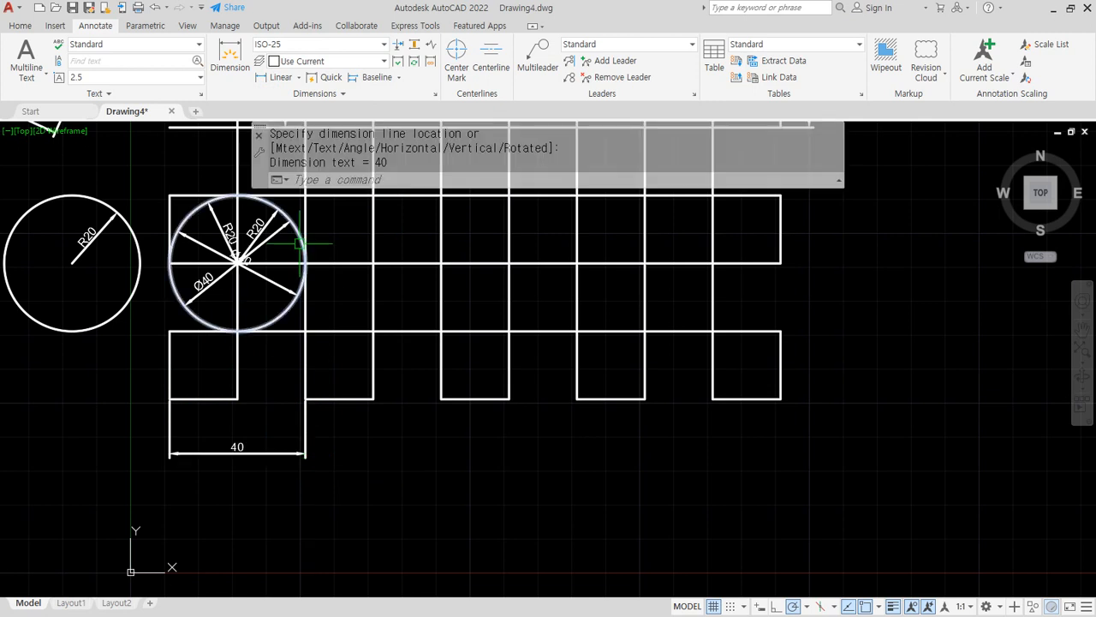
Add a horizontal linear dimension below the row, from the first square's lower-left corner to the third square's lower-left corner
click(279, 77)
click(170, 398)
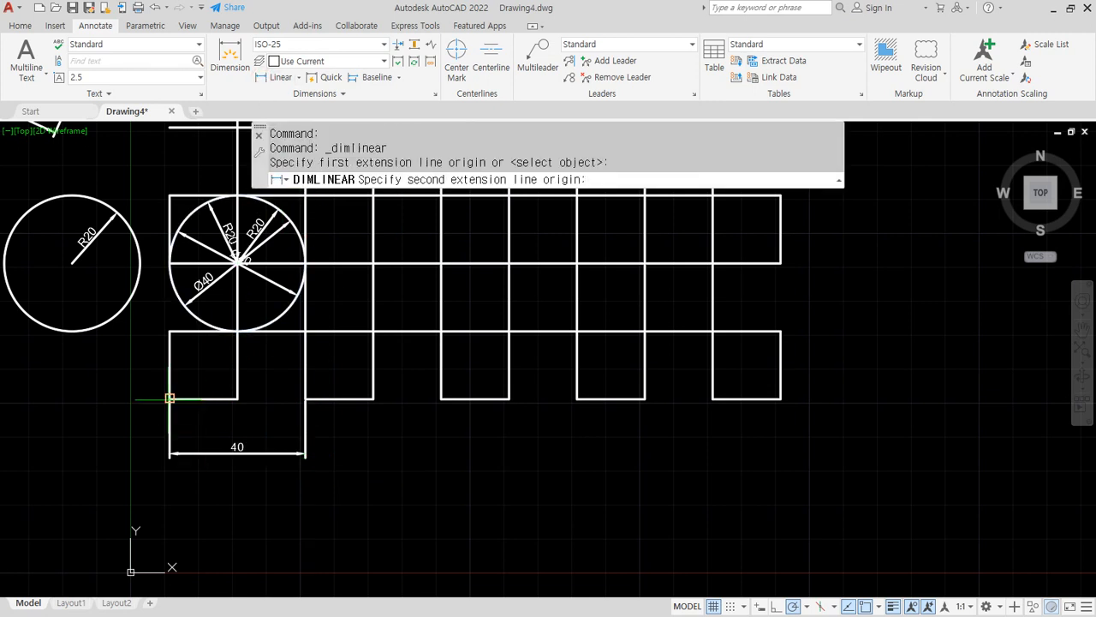
click(441, 398)
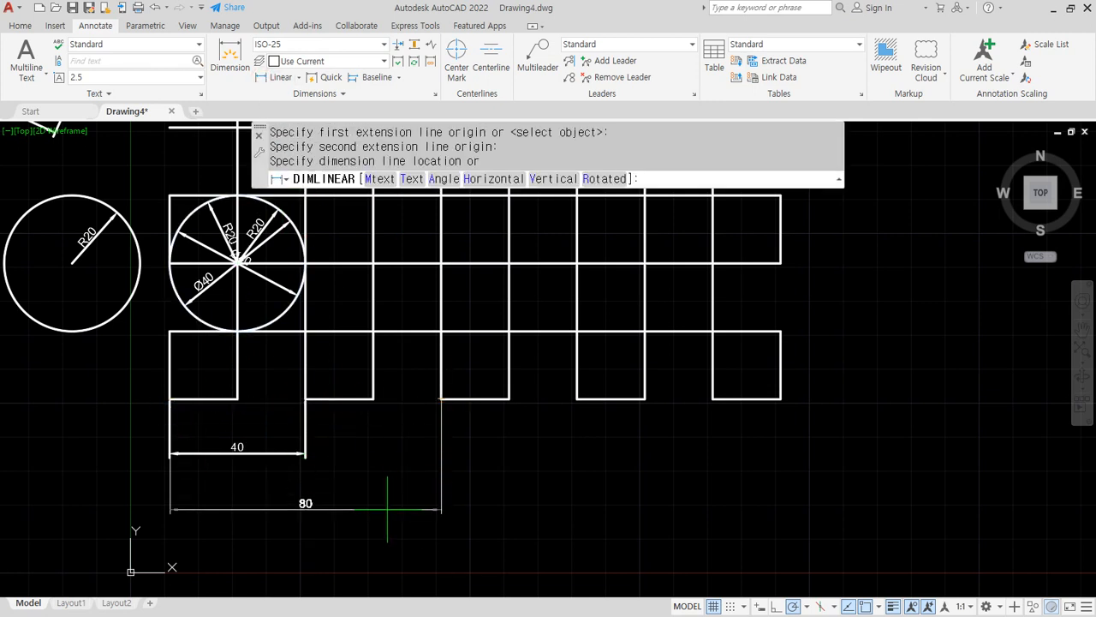
click(390, 524)
Add a horizontal linear dimension from the first square's lower-left corner to the fourth square's lower-left corner, below the existing ones
click(278, 77)
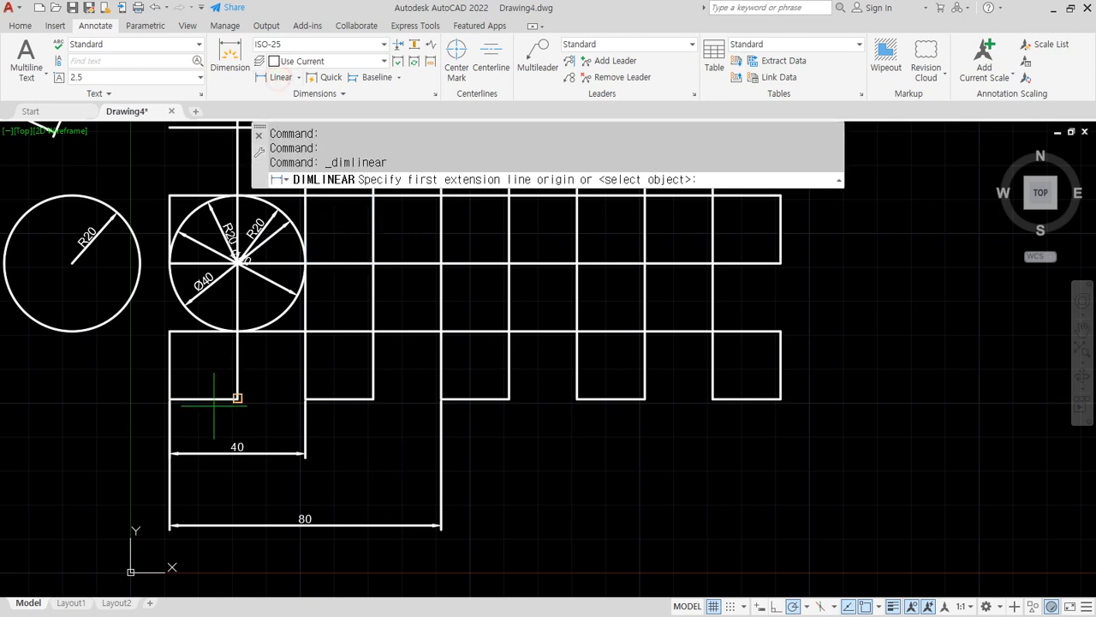
click(169, 398)
click(577, 398)
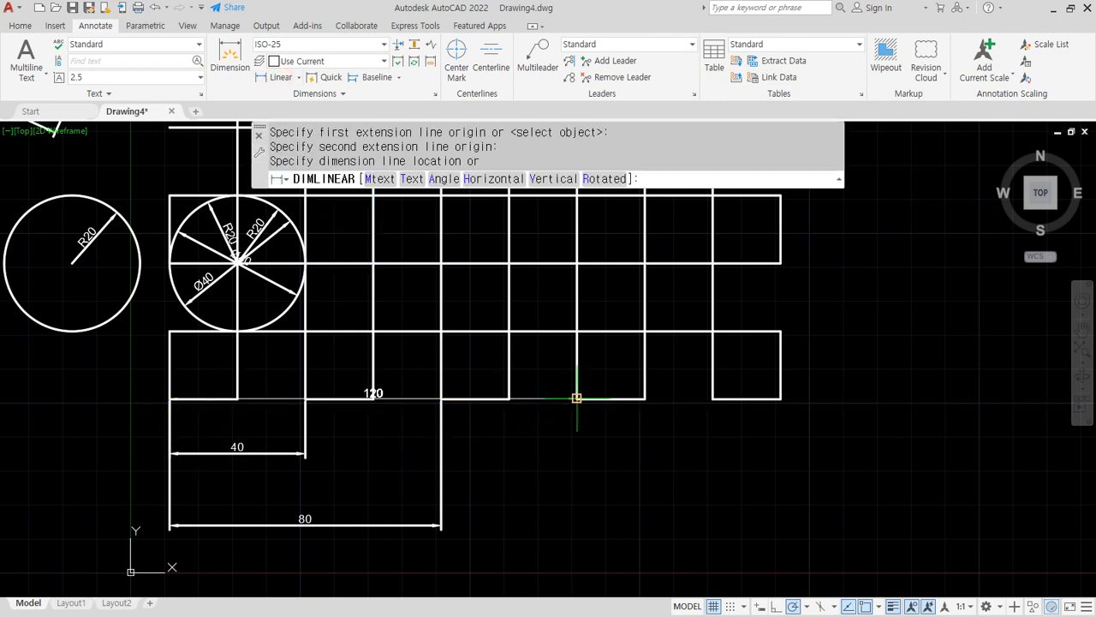
click(518, 545)
Add a horizontal linear dimension from the first square's lower-left corner to the fifth square's lower-left corner as the lowest one
click(271, 78)
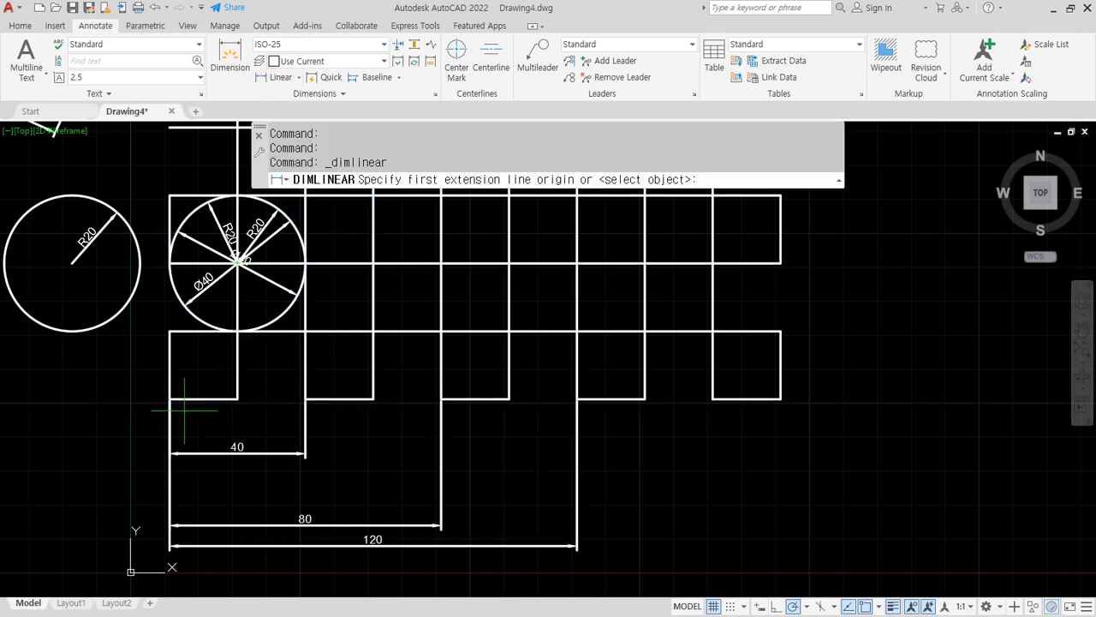
click(170, 398)
click(712, 398)
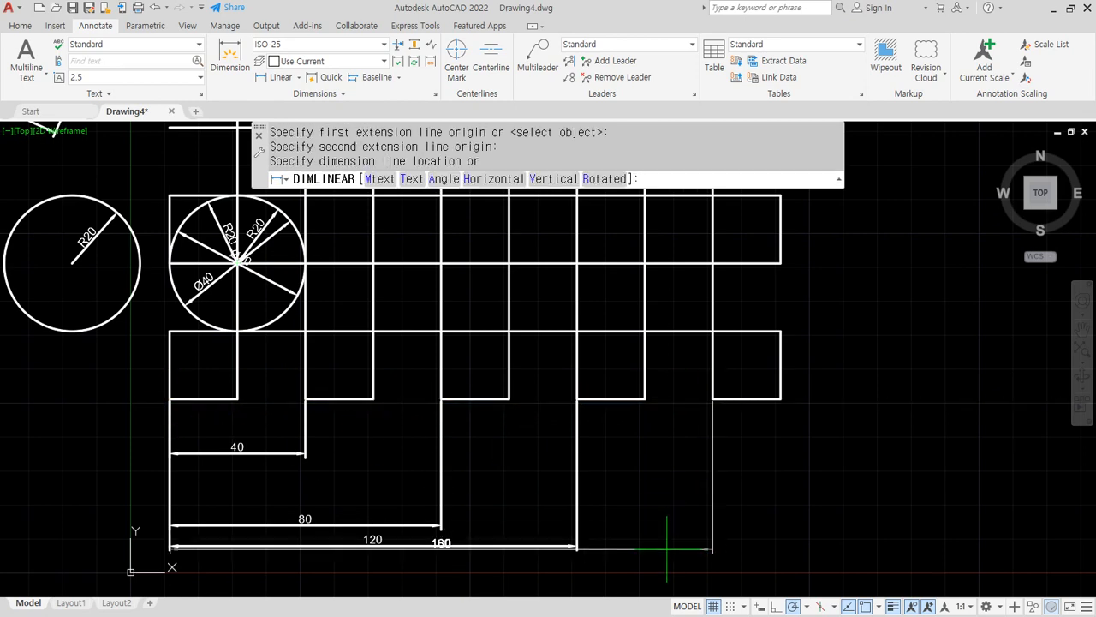
click(663, 559)
Space the three lower dimensions below the row 6 apart with Adjust Space, using the uppermost dimension there as base
scroll(460, 477, up, 4)
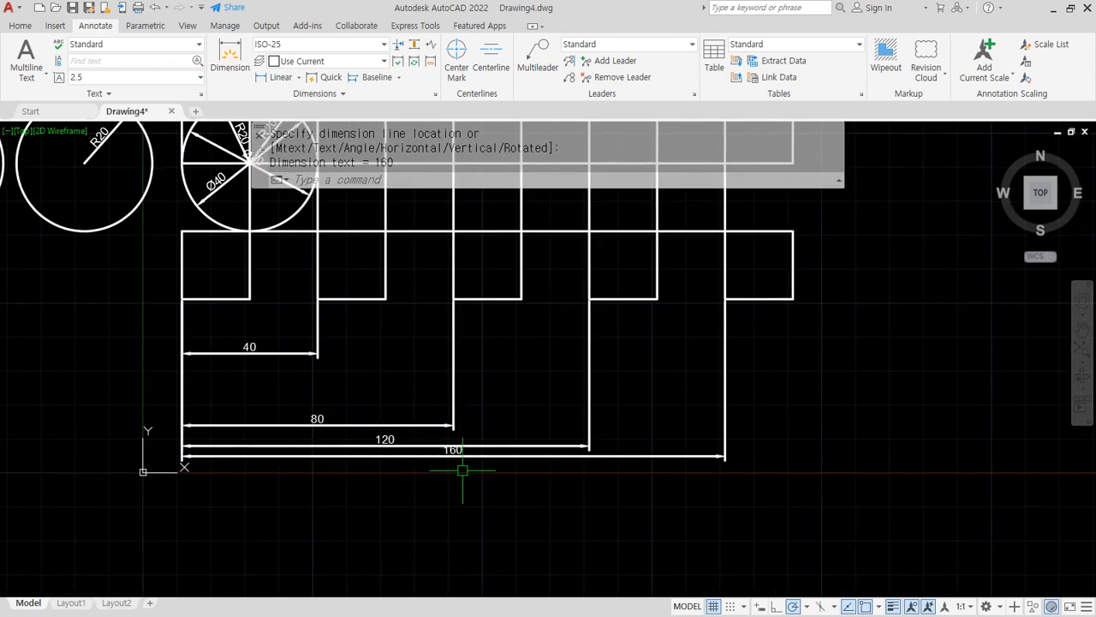
middle_drag(358, 292, 423, 313)
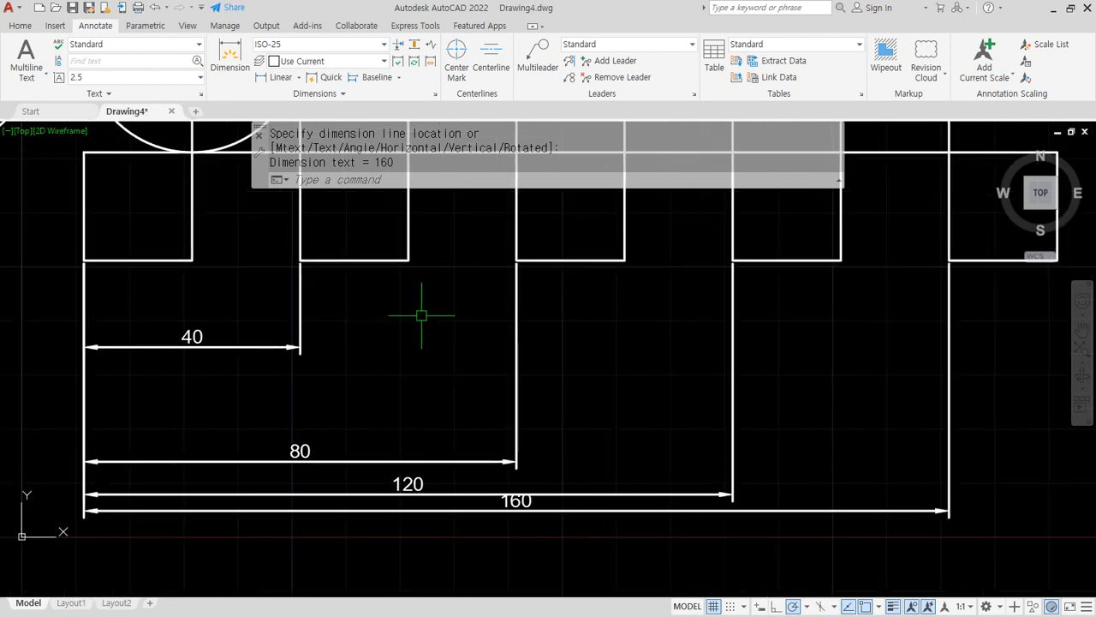
click(404, 48)
click(270, 347)
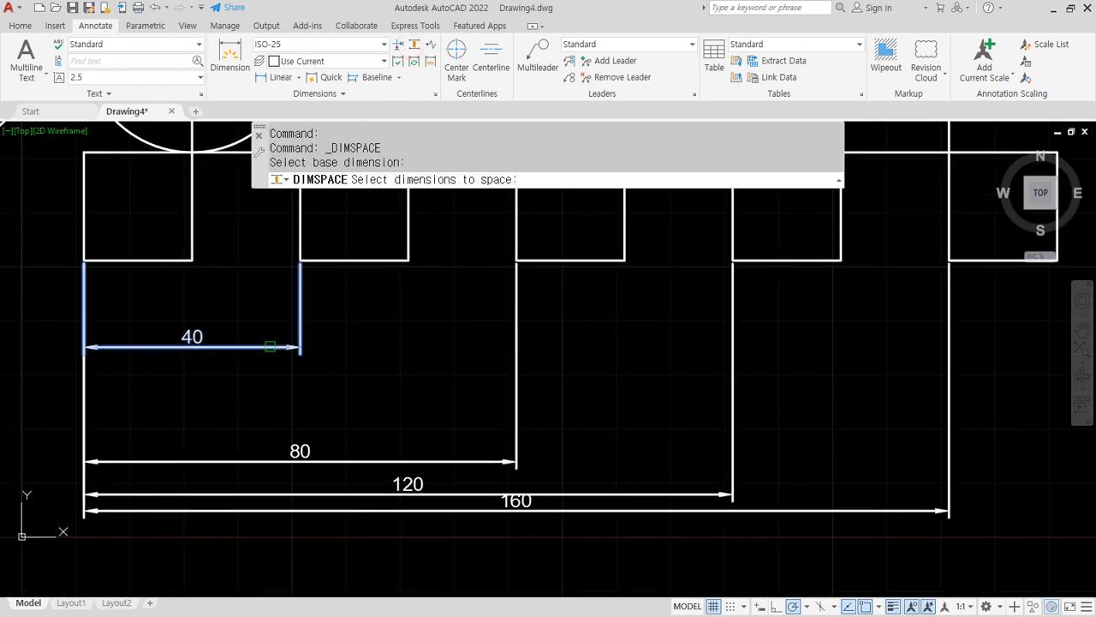
click(429, 399)
click(359, 518)
key(Return)
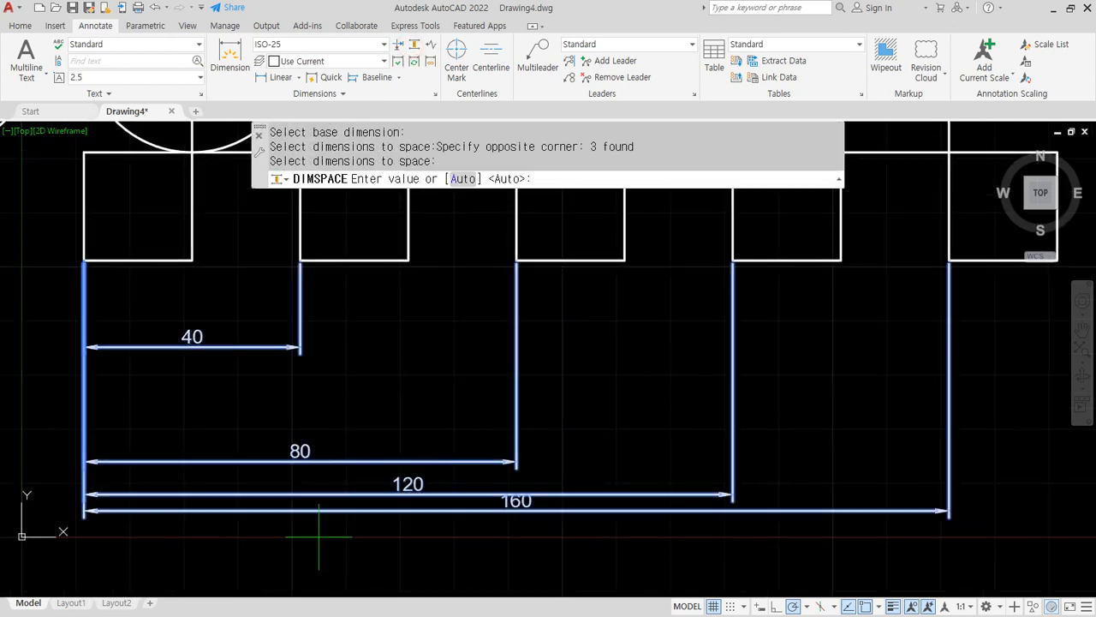
text(6)
key(Return)
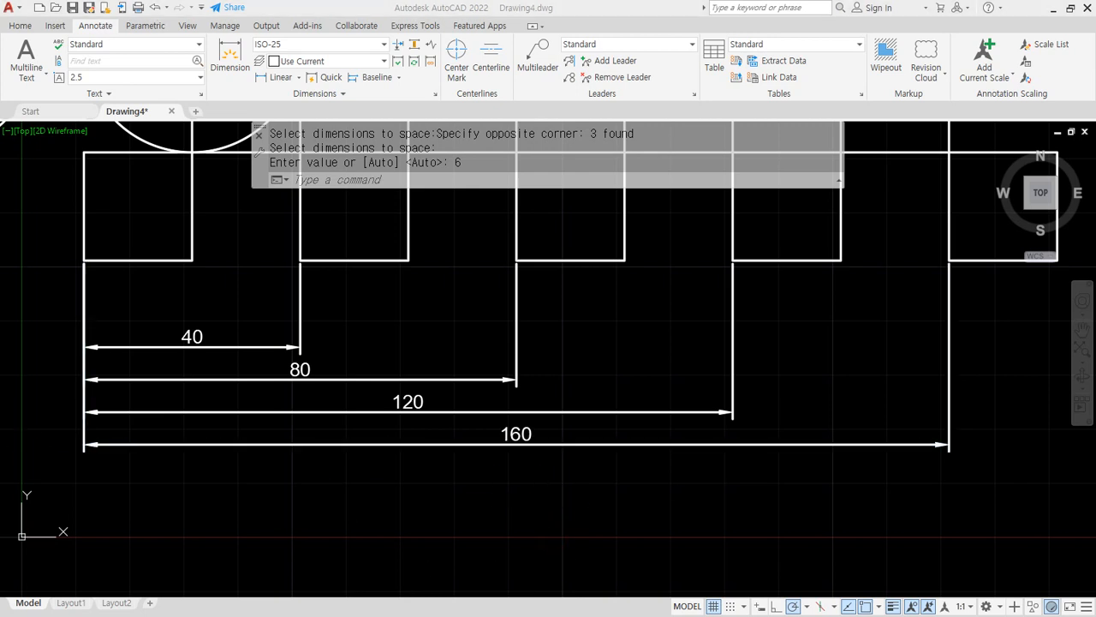
click(553, 509)
key(Escape)
key(Escape)
key(Escape)
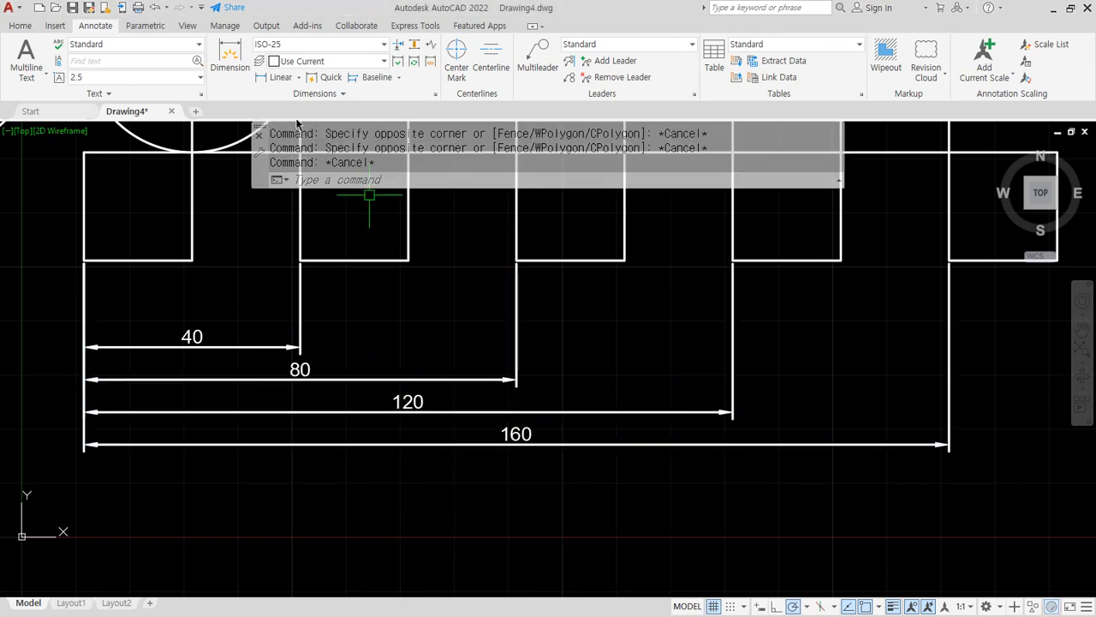
Add a linear dimension from the second square's lower-left corner to the third square's lower-right corner, aligned with the uppermost dimension below the row
click(271, 82)
click(300, 259)
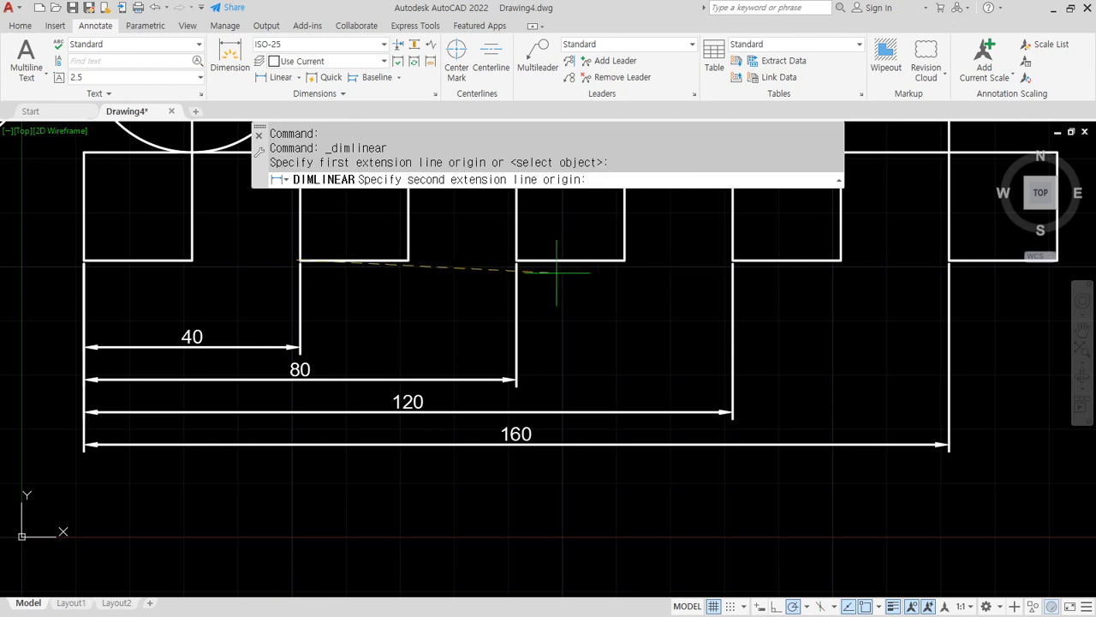
click(624, 259)
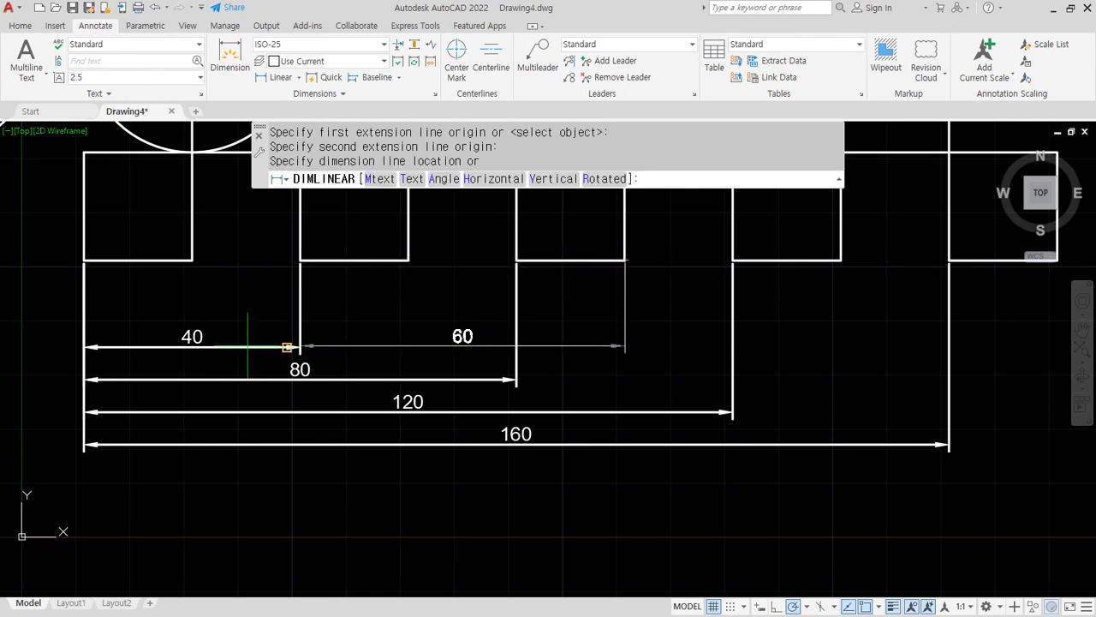
click(523, 348)
mouse_move(517, 377)
mouse_down()
mouse_move(449, 352)
mouse_move(518, 401)
mouse_up()
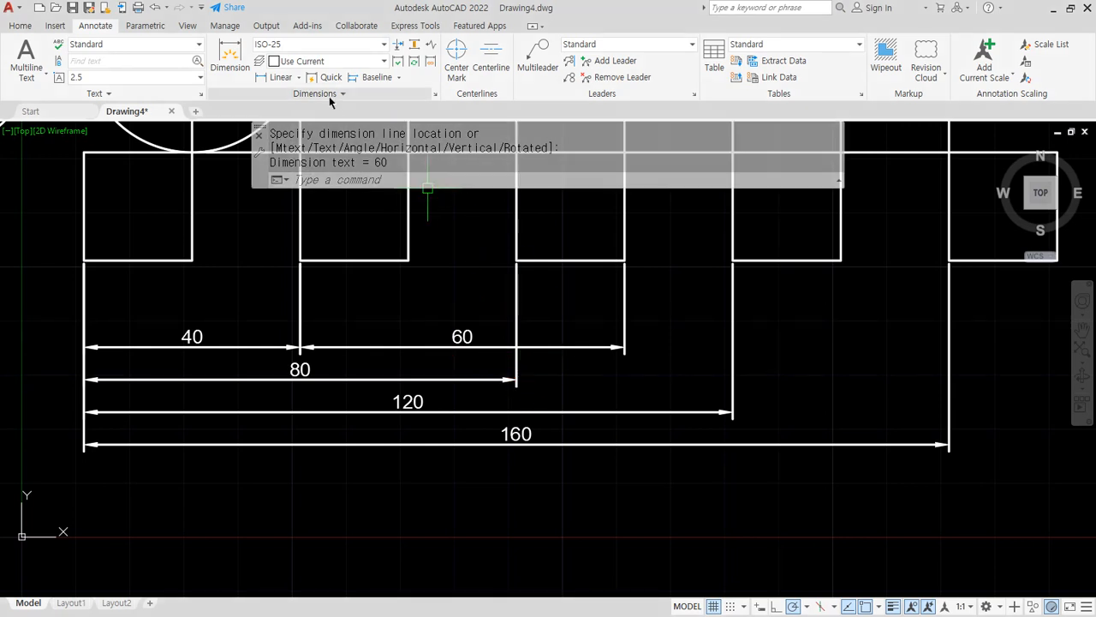
Add a linear dimension from the third square's lower-right corner to the fourth square's lower-right corner, aligned with the preceding dimension
click(275, 77)
click(624, 260)
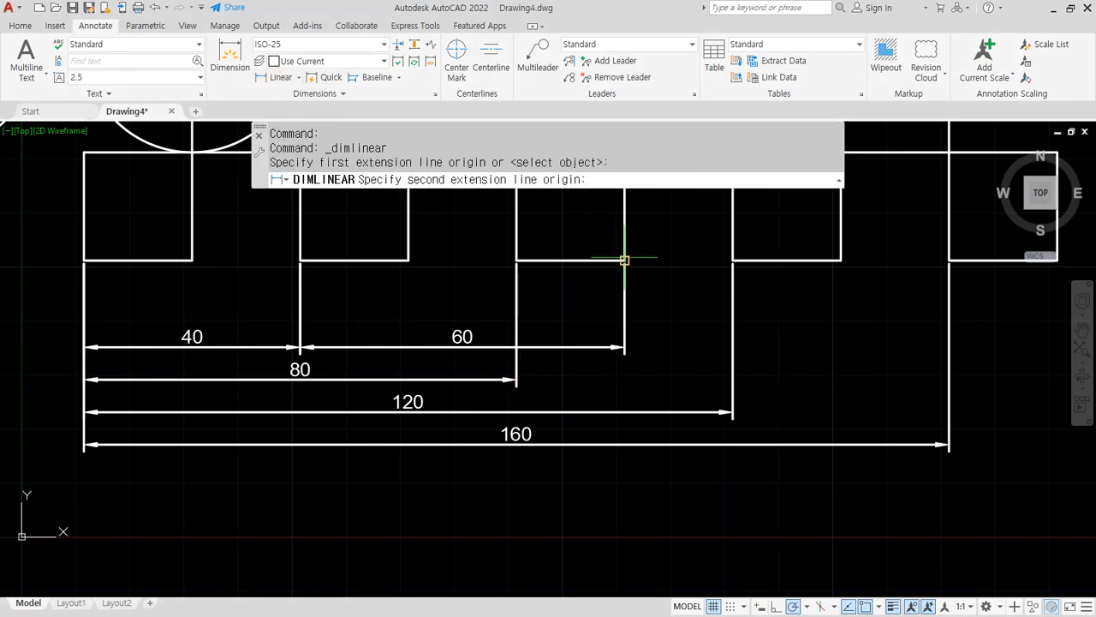
click(841, 260)
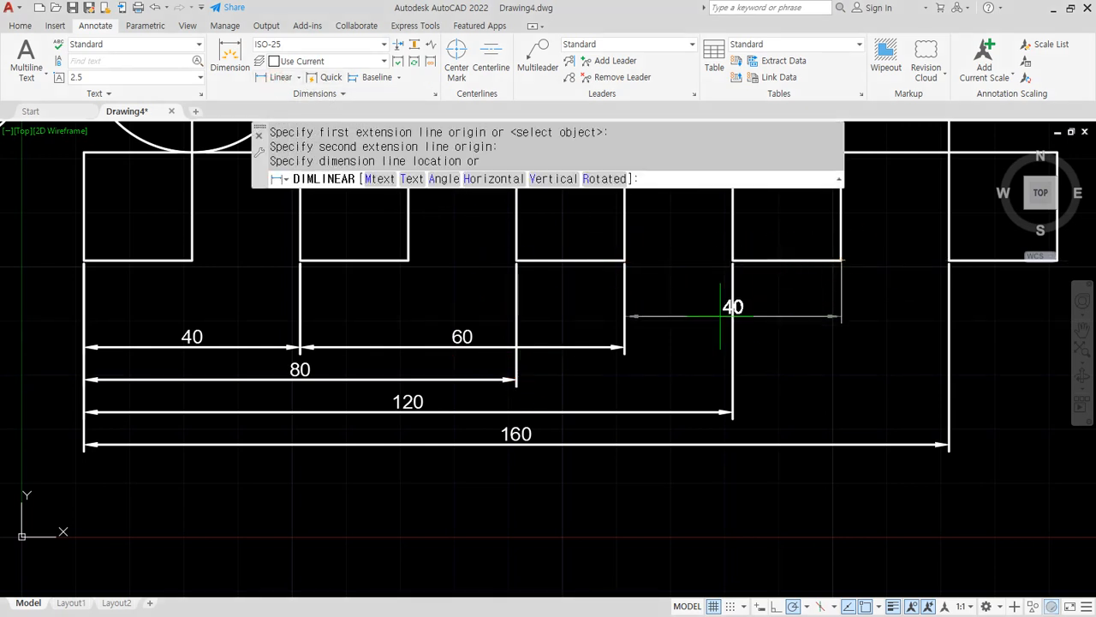
click(561, 346)
Break the 120 dimension's extension line where it crosses the dimension between the third and fourth squares' lower-right corners
scroll(732, 354, up, 2)
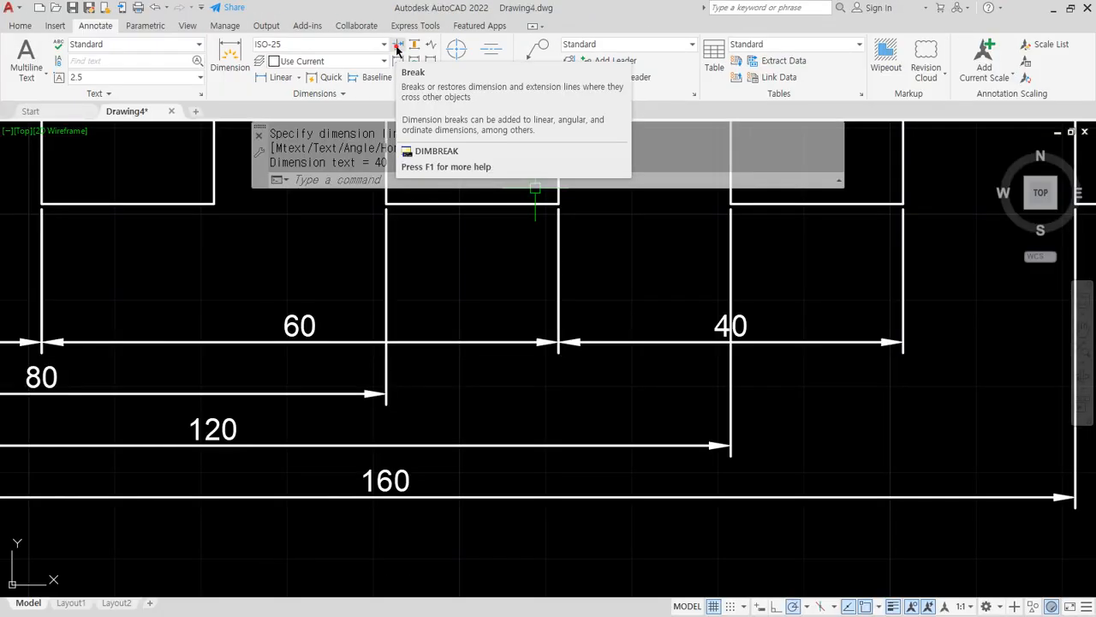
click(396, 48)
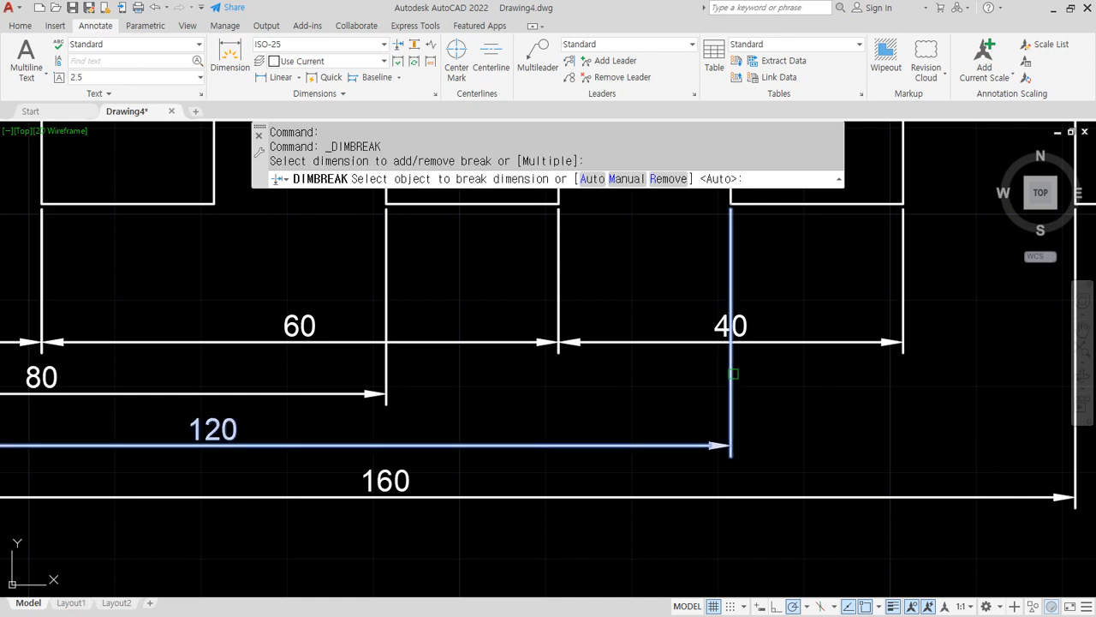
click(768, 344)
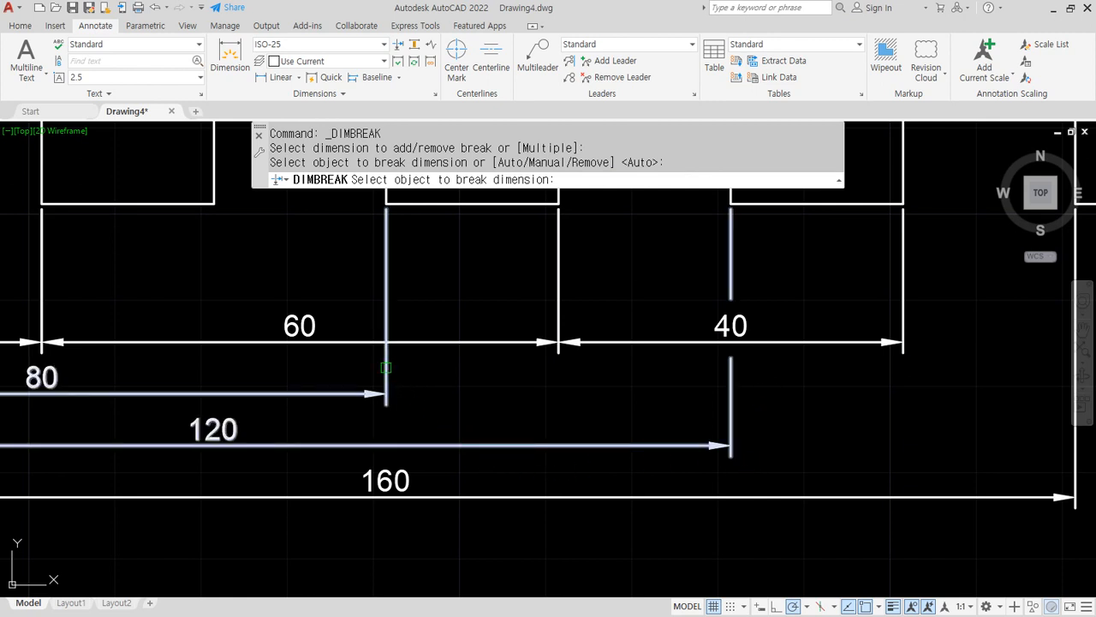
click(385, 368)
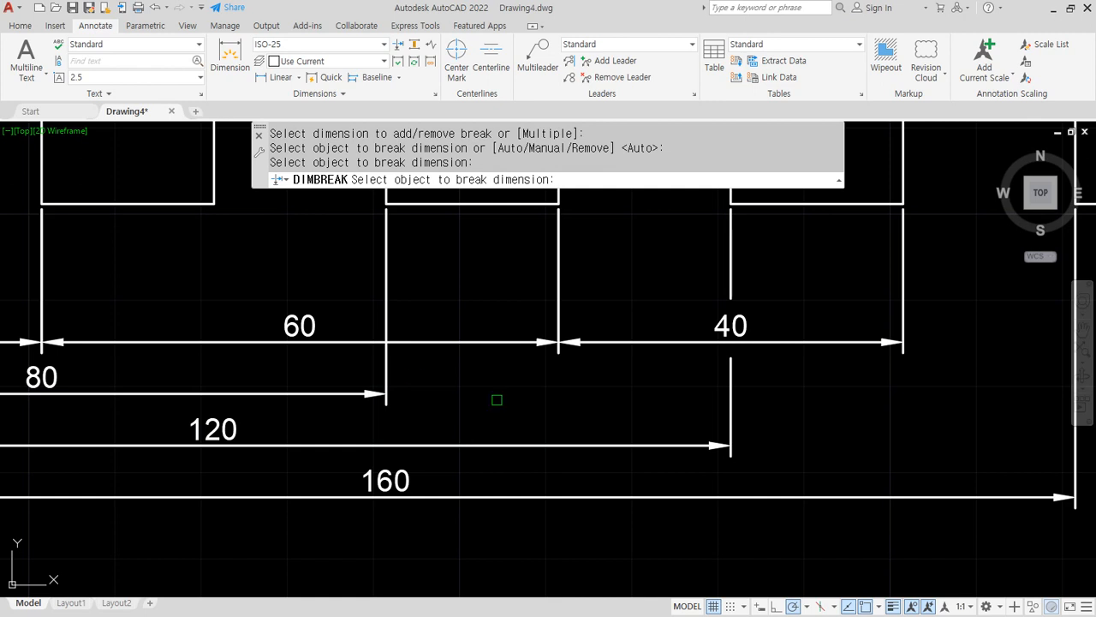
key(Escape)
Break the 80 dimension's extension line where it crosses the 60 dimension
key(Return)
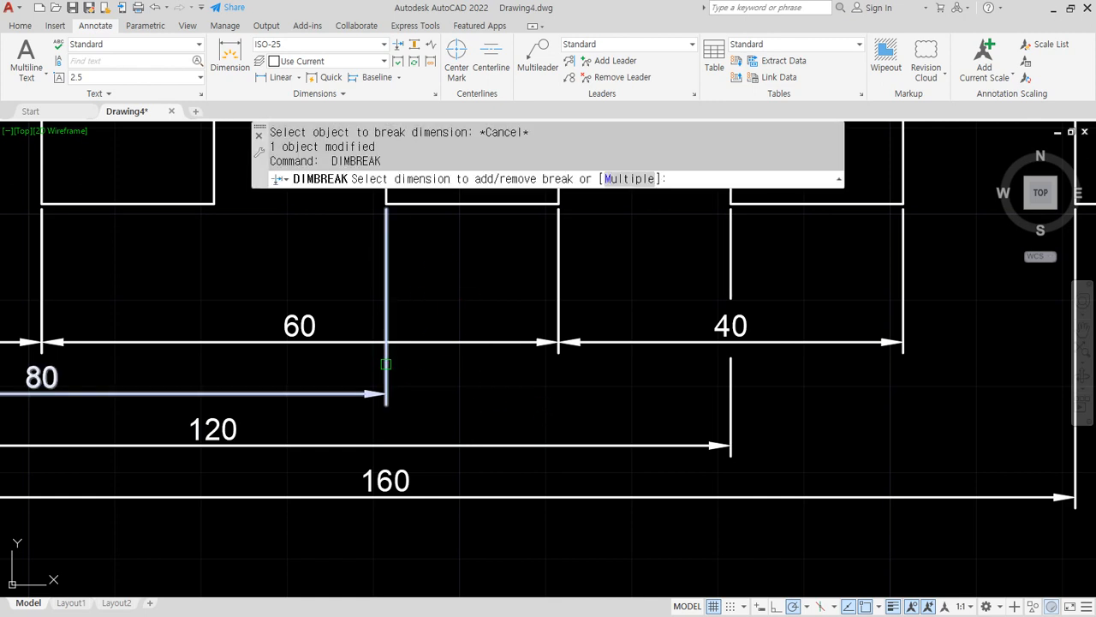
click(385, 364)
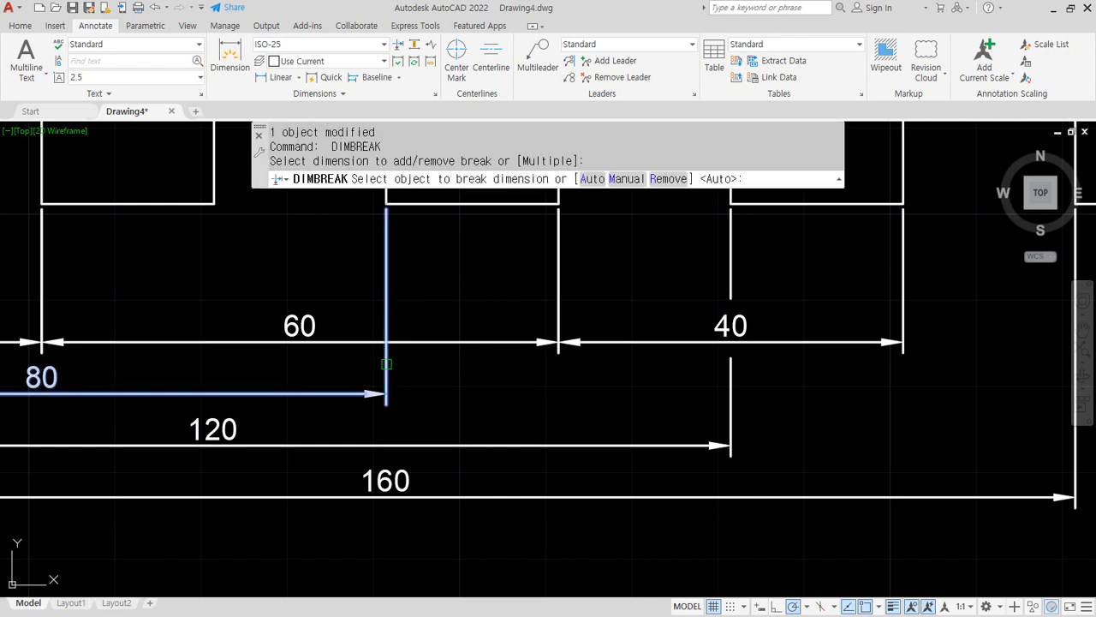
click(426, 341)
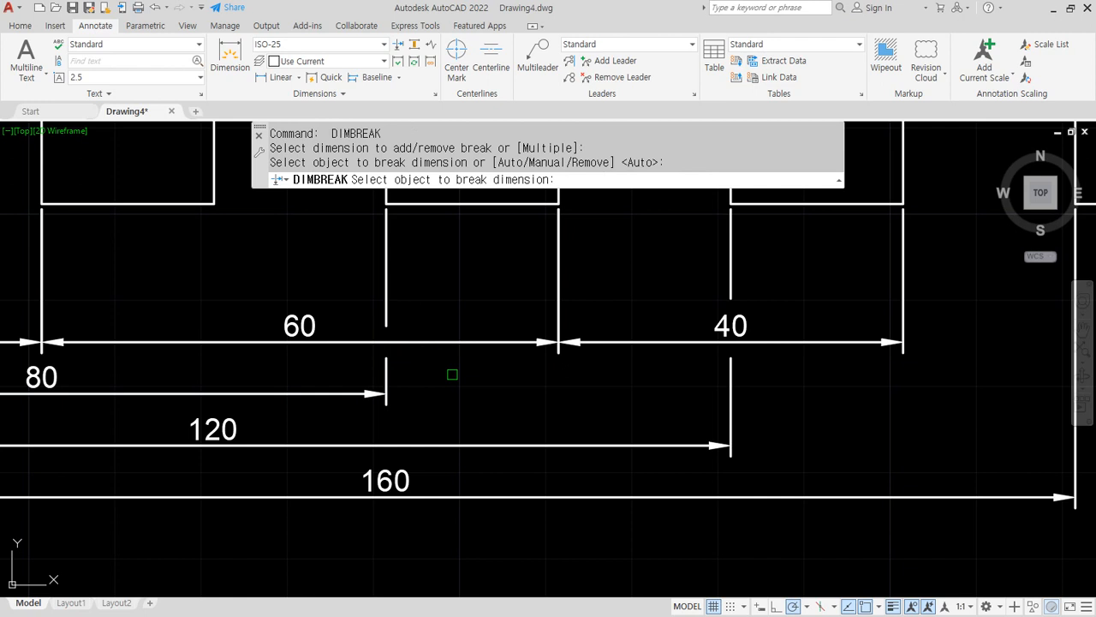
scroll(452, 375, down, 2)
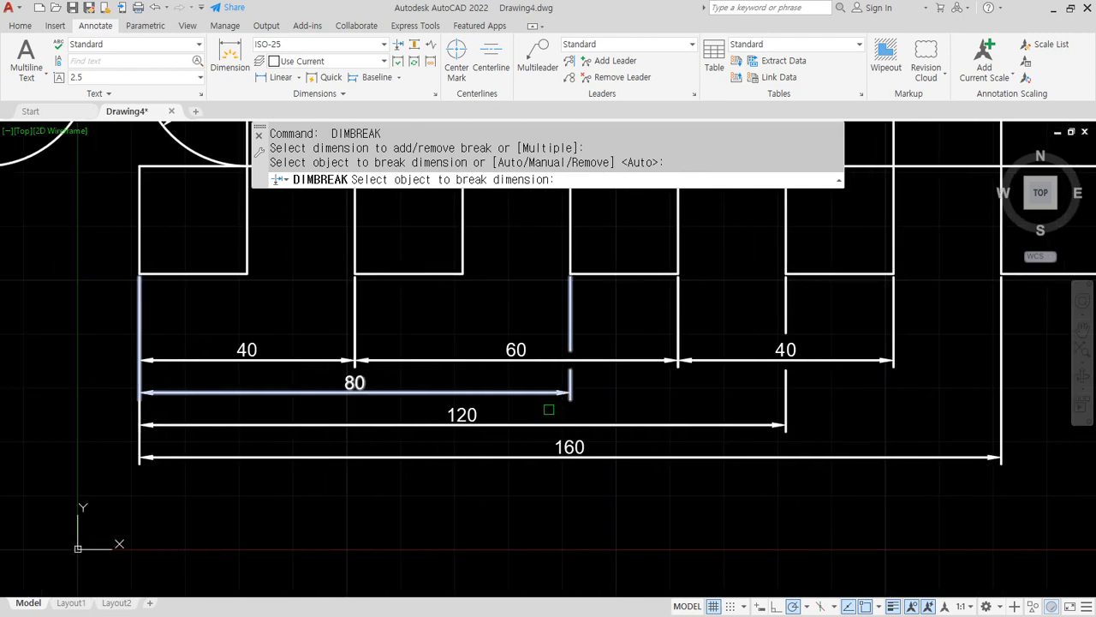
key(Escape)
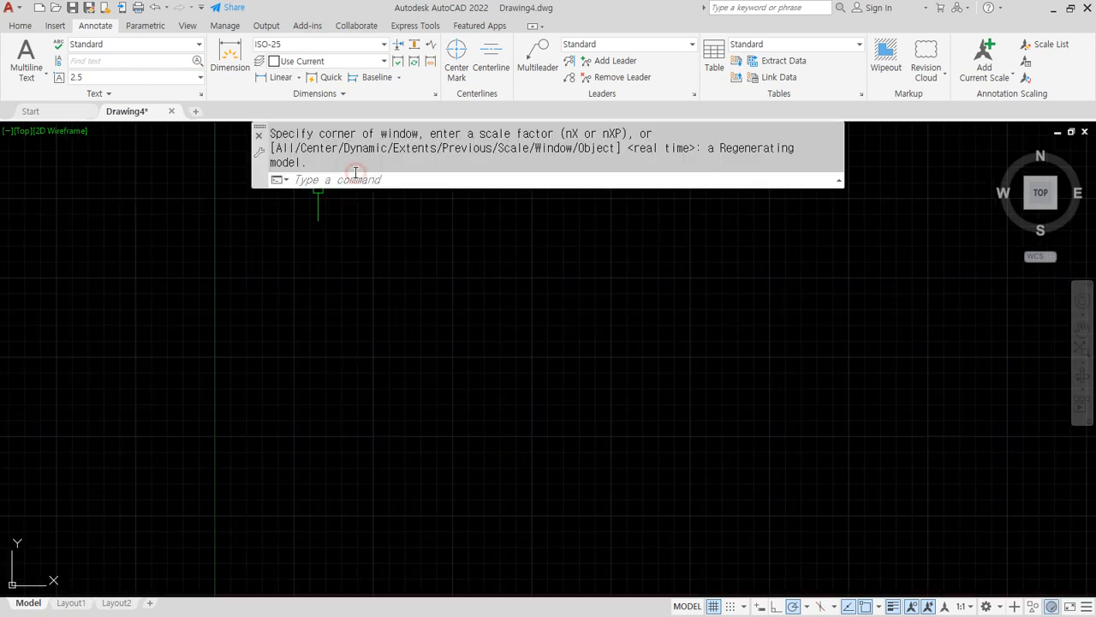
Draw a horizontal line in an empty area of the drawing
text(l)
key(Return)
click(314, 300)
click(593, 296)
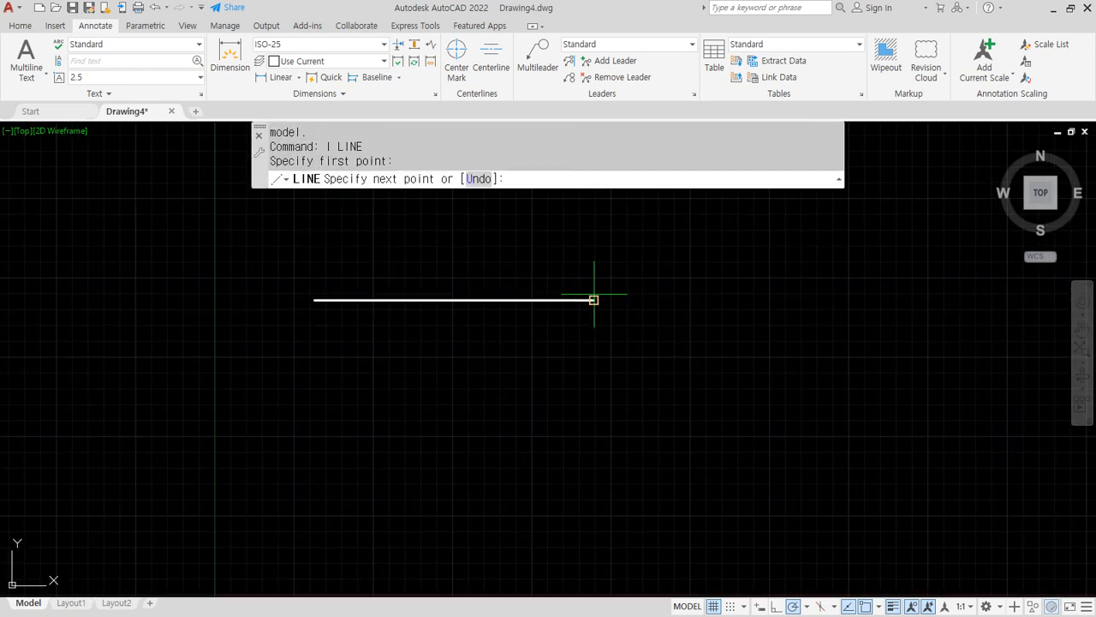
key(Return)
Draw a vertical line crossing the new horizontal line near its left end
scroll(432, 277, up, 4)
middle_drag(488, 275, 465, 321)
text(l)
key(Return)
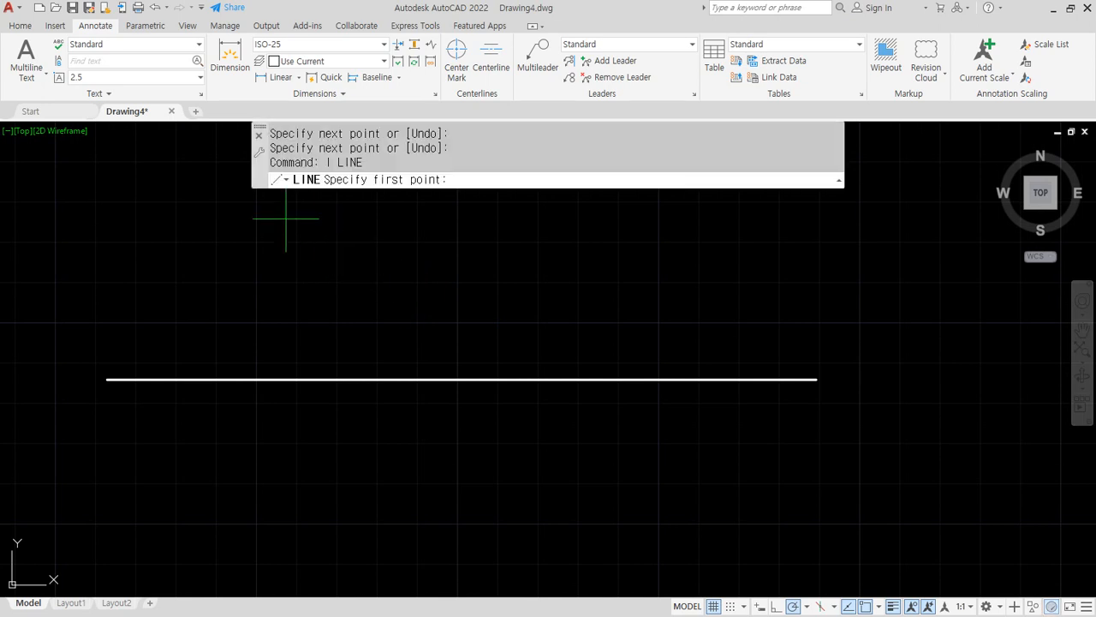
click(250, 206)
click(249, 546)
key(Return)
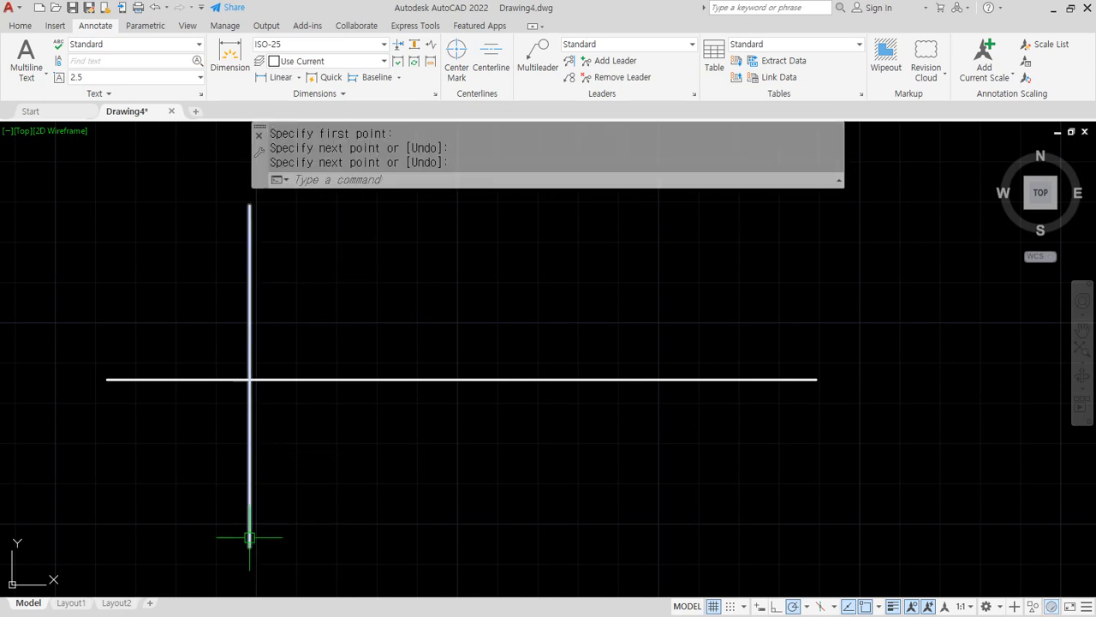
Offset the horizontal line by 10 twice upward and twice downward to form five parallel lines
text(o)
key(Return)
text(10)
key(Return)
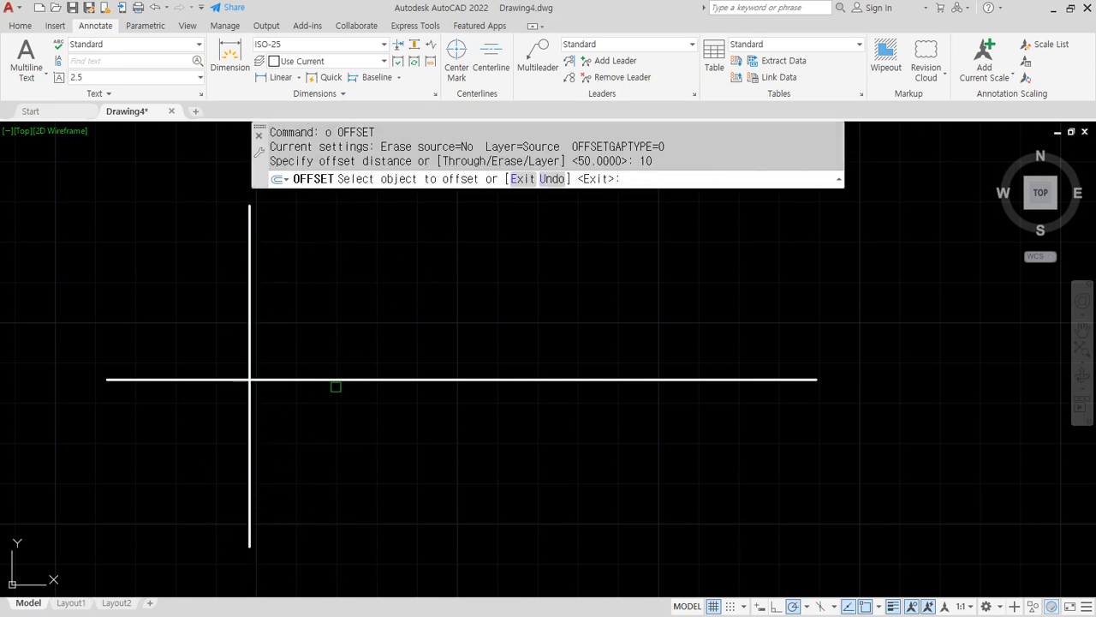
click(335, 379)
click(335, 360)
click(335, 338)
click(328, 324)
click(320, 379)
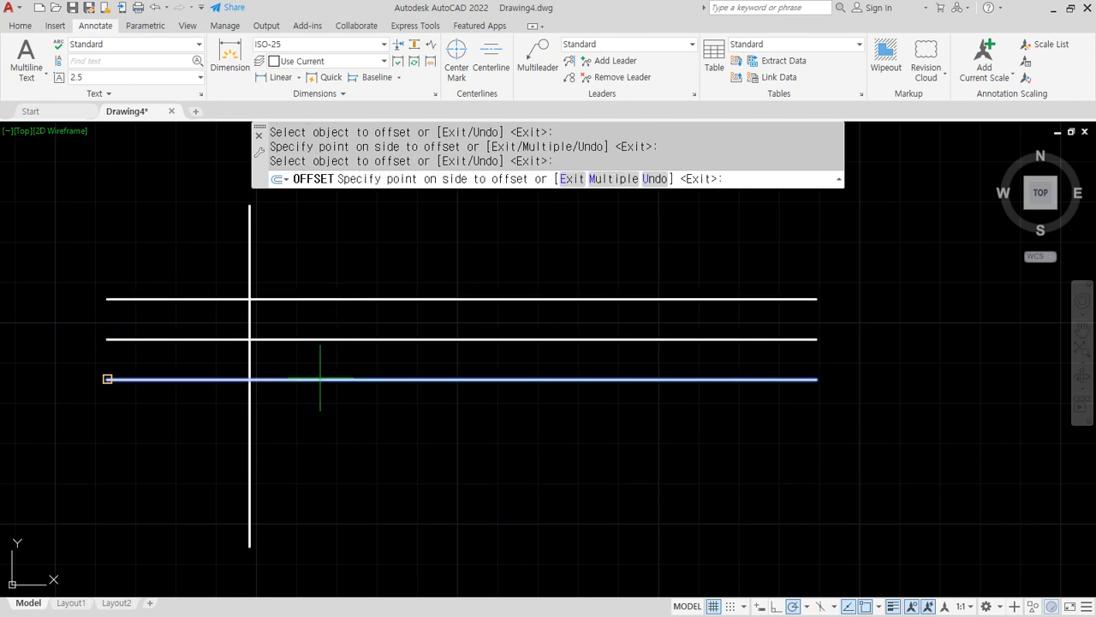
click(320, 409)
click(321, 419)
click(320, 444)
key(Return)
Offset the vertical line 50 to the right
text(o)
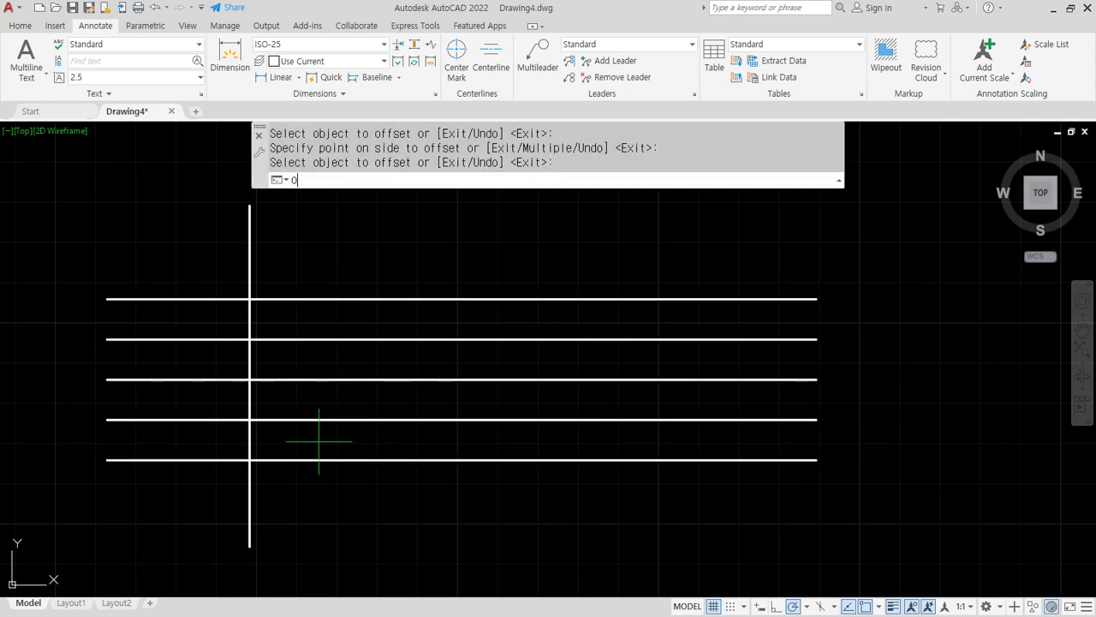
key(Return)
text(50)
key(Return)
click(250, 490)
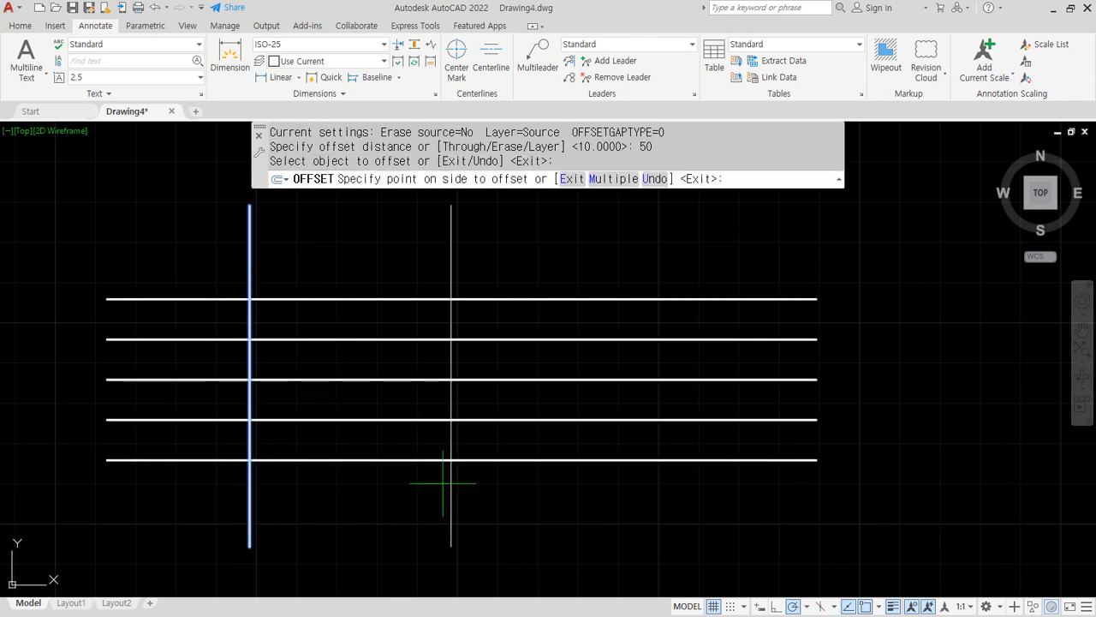
click(443, 482)
key(Return)
Draw two slanted lines joining the outer horizontals at the left vertical to the adjacent inner horizontals at the right vertical
text(l)
key(Return)
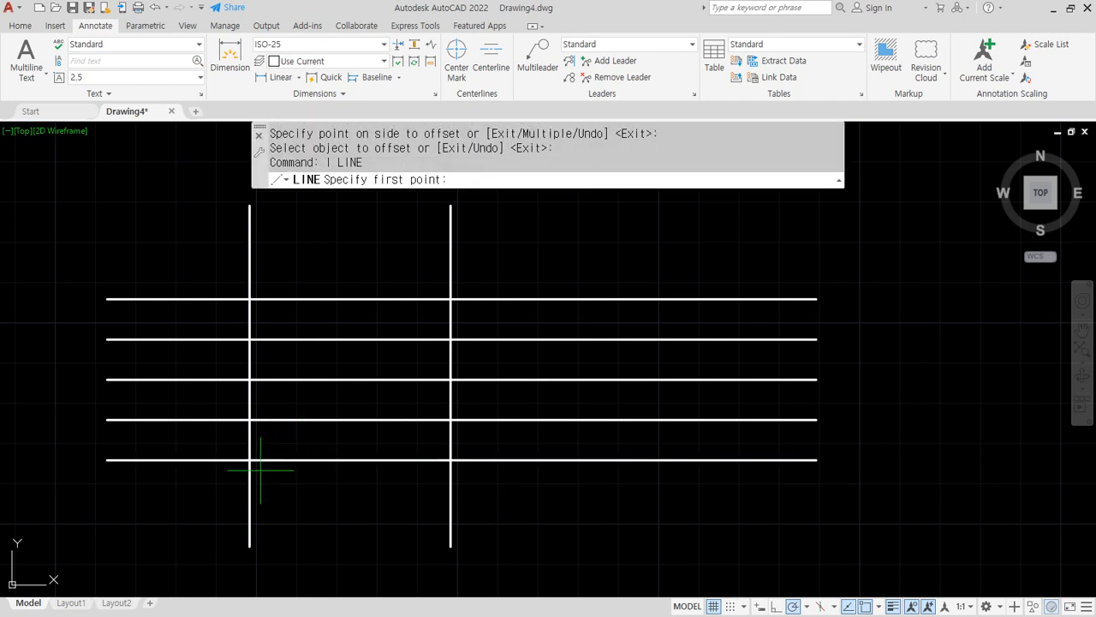
click(249, 459)
click(451, 419)
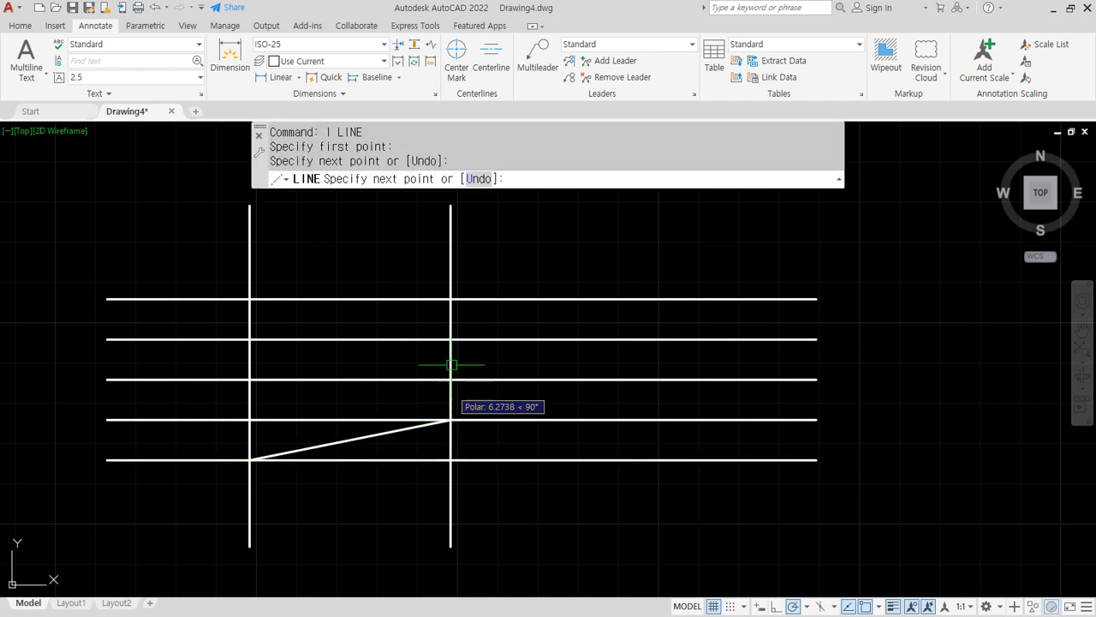
key(Return)
key(Return)
click(451, 339)
click(251, 299)
key(Return)
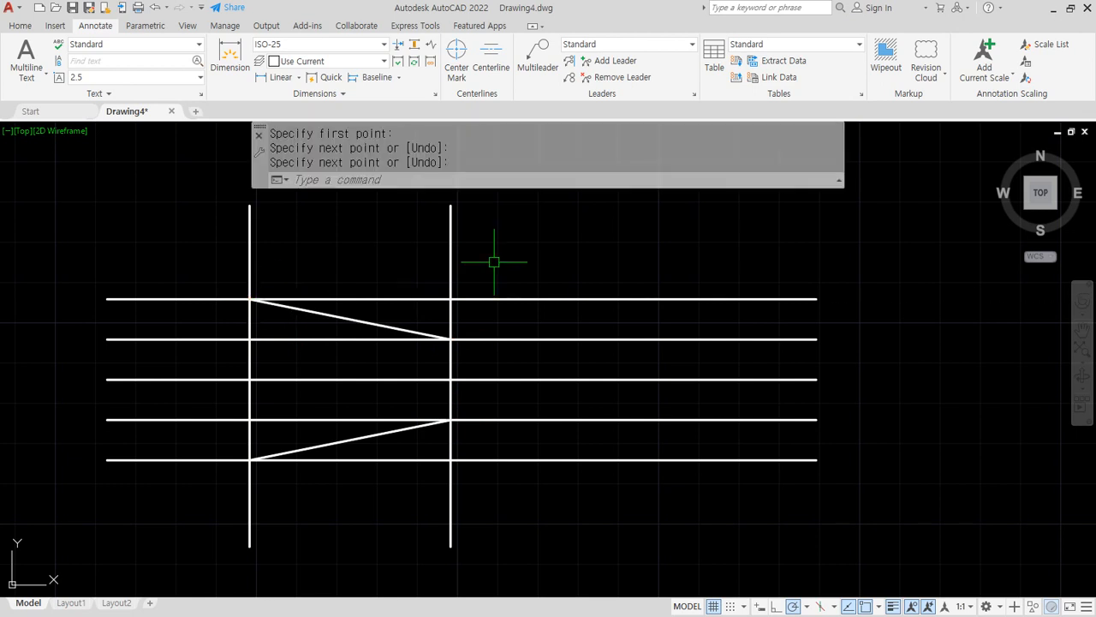
Fillet the right vertical line with both slanted lines at radius 0 to form the narrow end's corners
text(f)
key(Return)
click(412, 329)
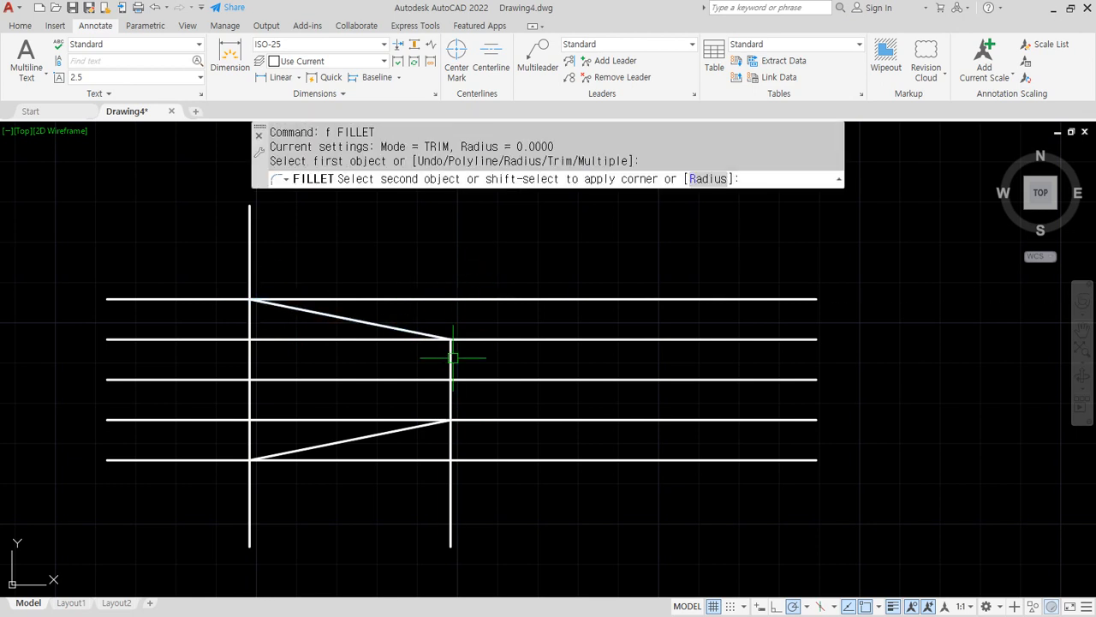
click(453, 358)
key(Return)
click(450, 396)
click(403, 430)
Fillet the left vertical line with both slanted lines at radius 0 to close the trapezoid's wide end
key(Return)
click(314, 446)
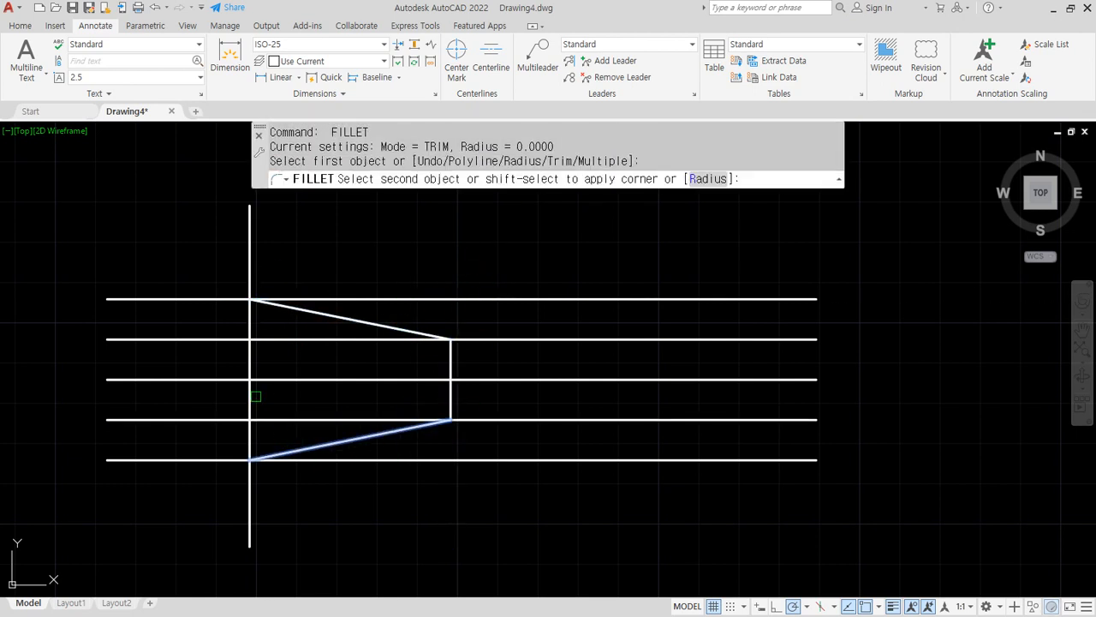
click(249, 394)
key(Return)
click(253, 312)
click(296, 308)
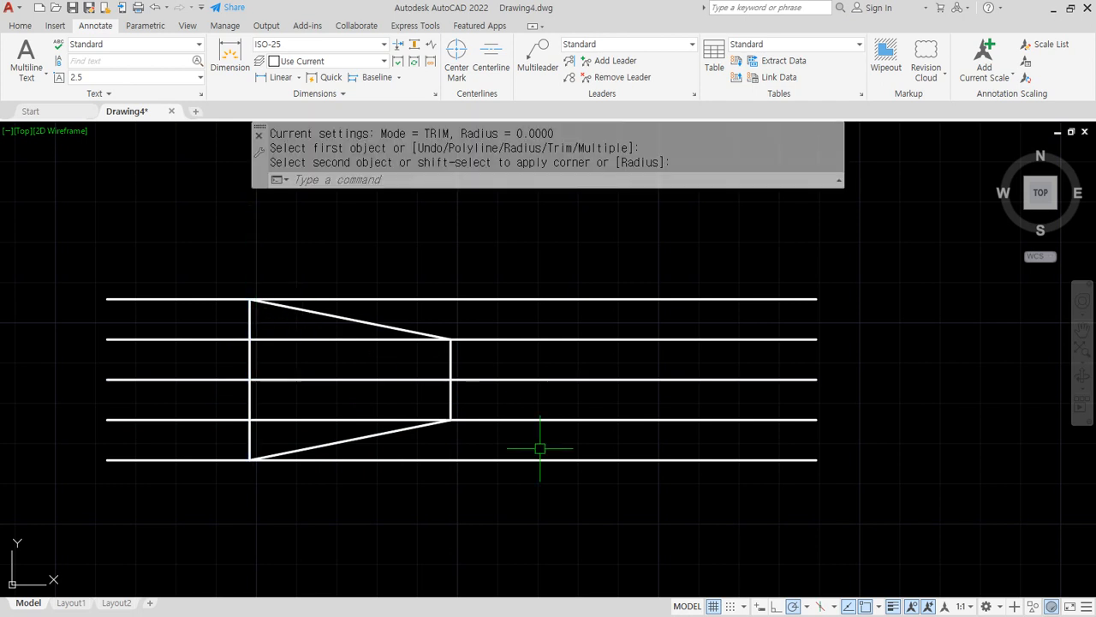
Erase the two upper and two lower horizontal lines, keeping the middle one
click(616, 493)
click(600, 402)
click(579, 366)
click(539, 276)
text(e)
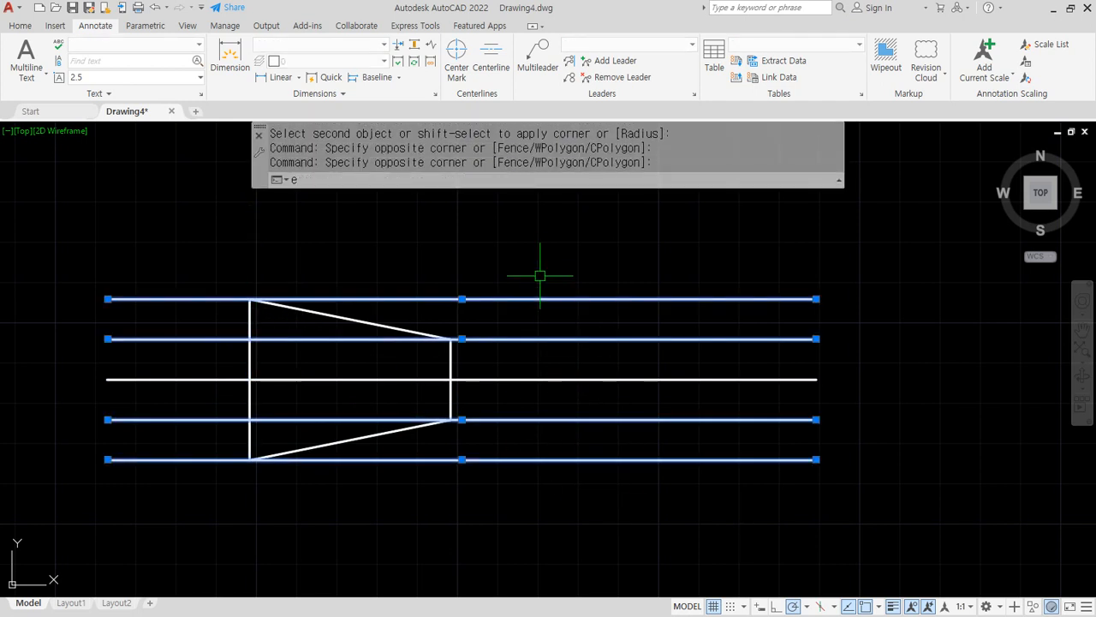
key(Return)
Draw a roughly vertical line crossing the horizontal line to the right of the trapezoid
middle_drag(553, 382, 570, 367)
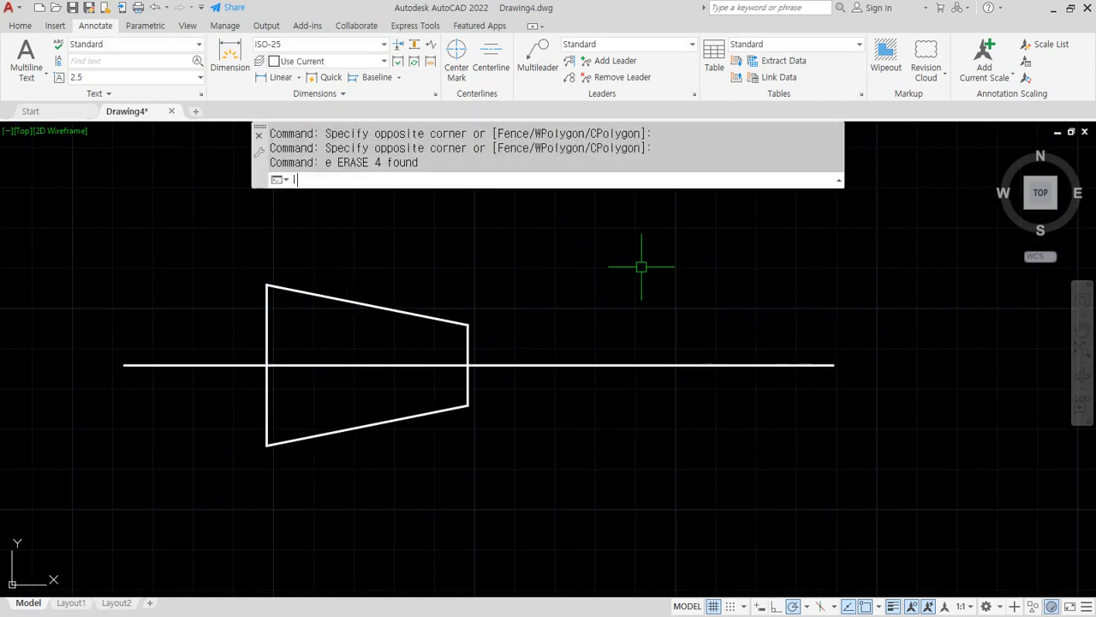
text(l)
key(Return)
click(631, 208)
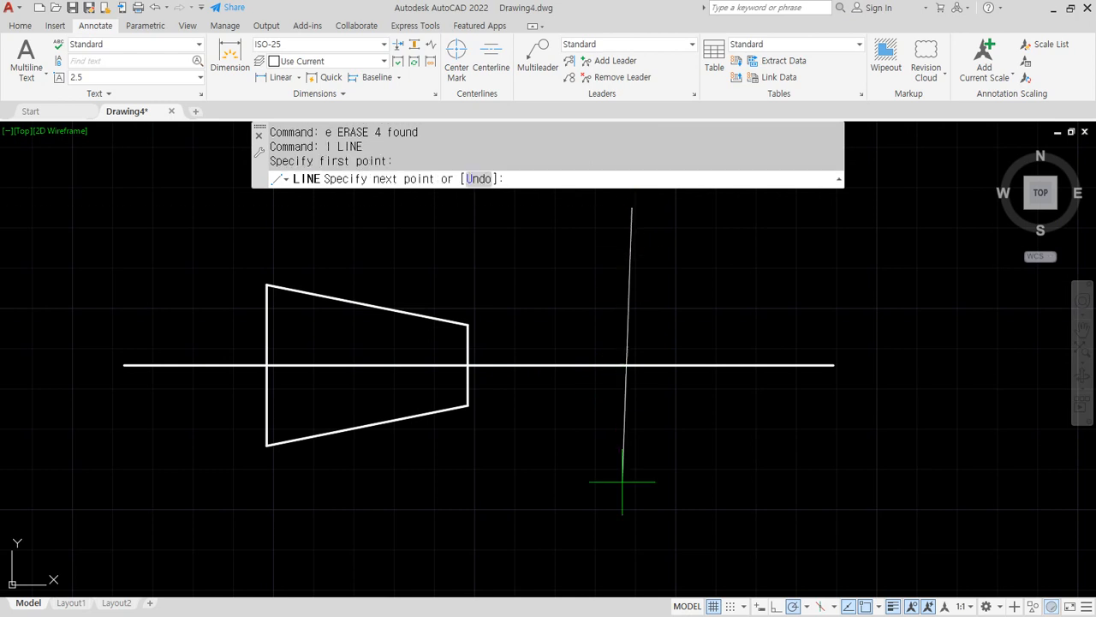
click(623, 537)
key(Return)
Draw concentric circles of radius 10 and 20 around the crossing of the horizontal and near-vertical lines
text(c)
key(Return)
click(629, 365)
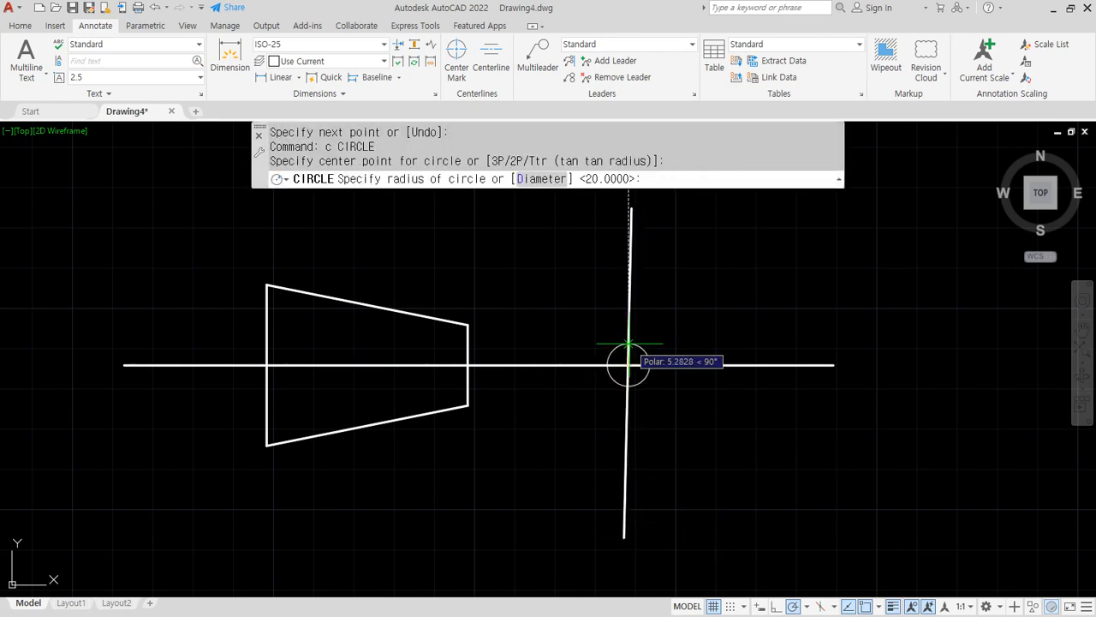
text(10)
key(Return)
key(Return)
click(629, 325)
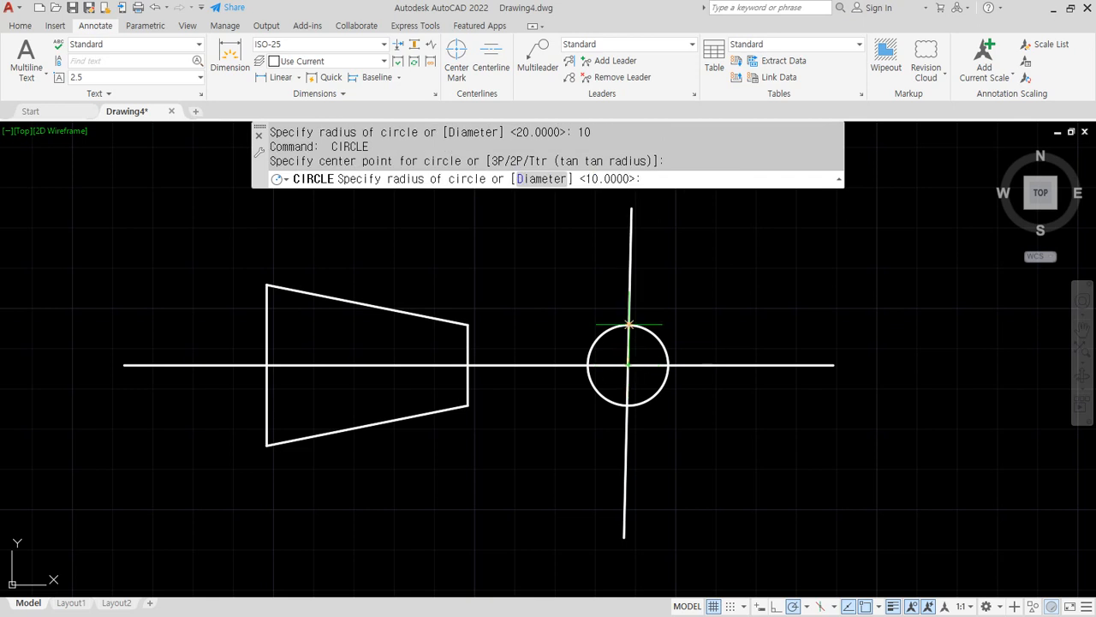
text(20)
key(Return)
Rotate the trapezoid, circles and axis lines 90 degrees counterclockwise about the midpoint of the trapezoid's wide edge
text(ro)
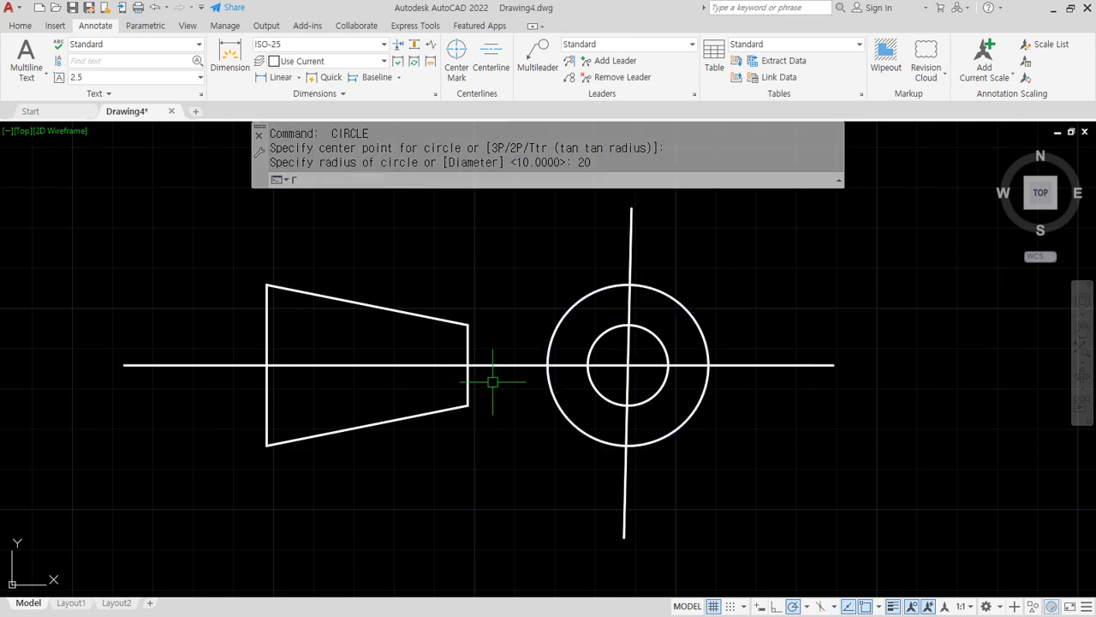
key(Return)
click(762, 491)
click(246, 252)
key(Return)
click(268, 365)
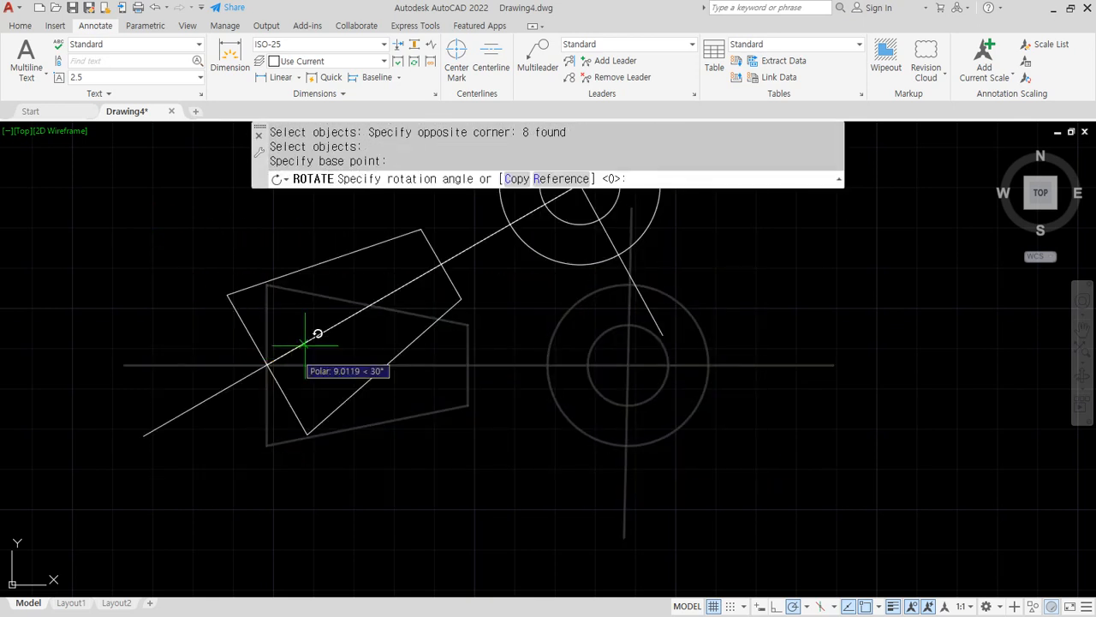
click(264, 270)
Move the two axis lines crossing at the circles' centre to the cen layer
scroll(265, 269, down, 2)
middle_drag(264, 261, 266, 414)
scroll(275, 257, up, 2)
click(281, 277)
click(256, 256)
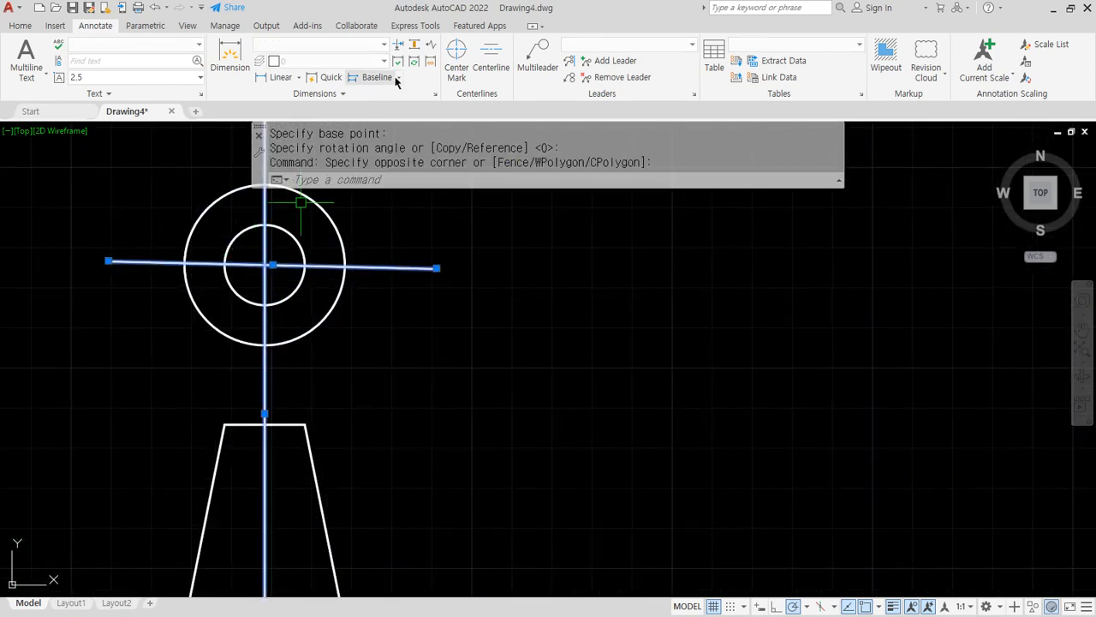
click(20, 25)
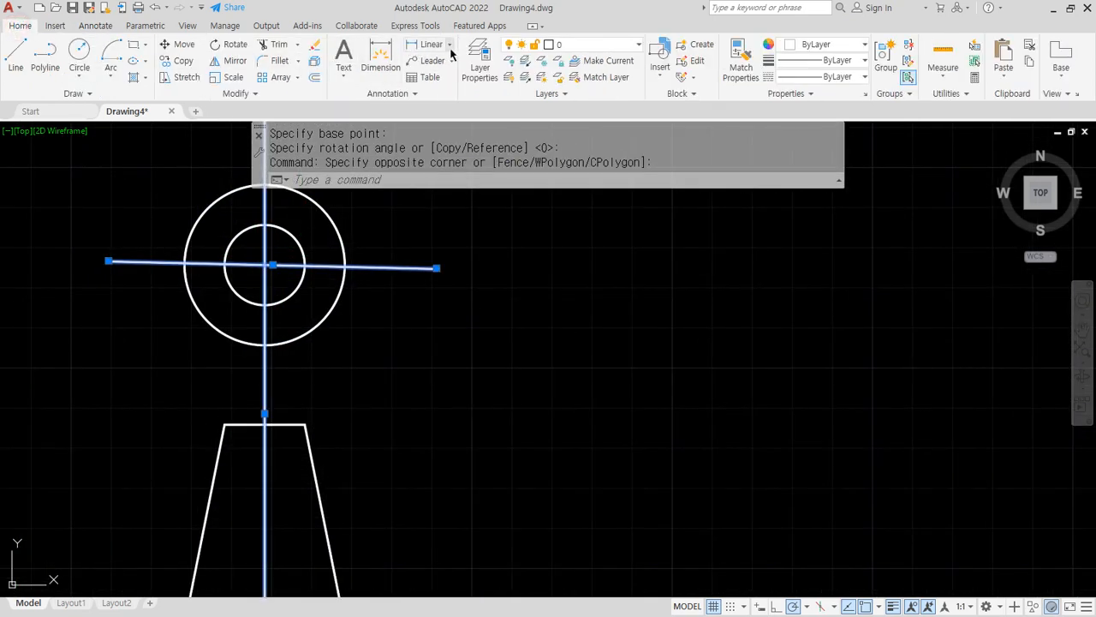
click(591, 44)
click(585, 76)
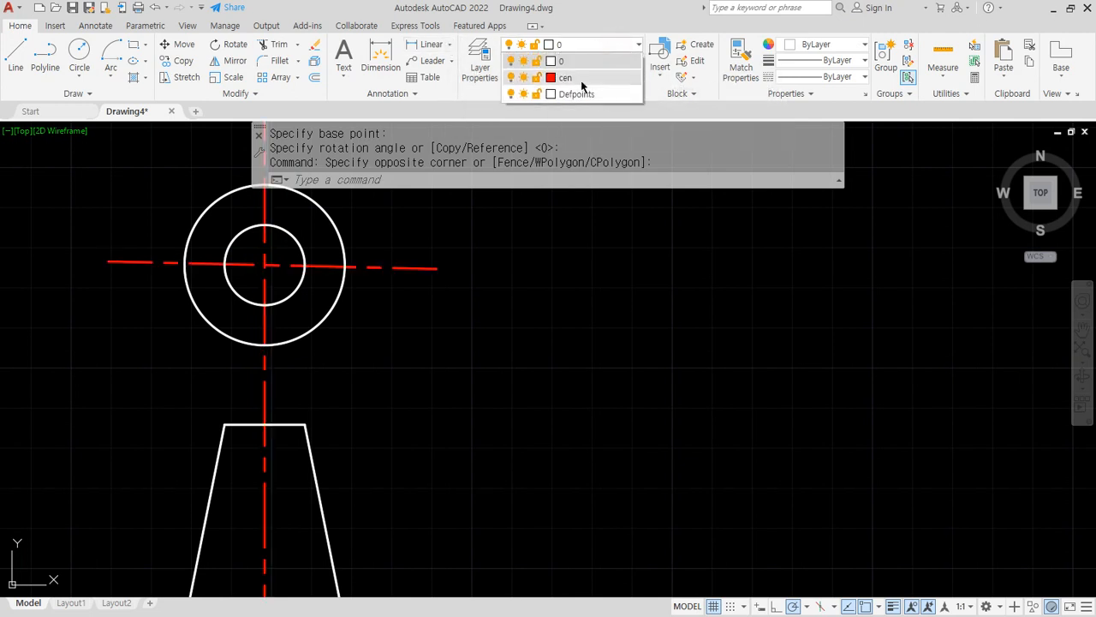
key(Escape)
Set the global linetype scale factor to 0.3
scroll(482, 362, down, 2)
text(lts)
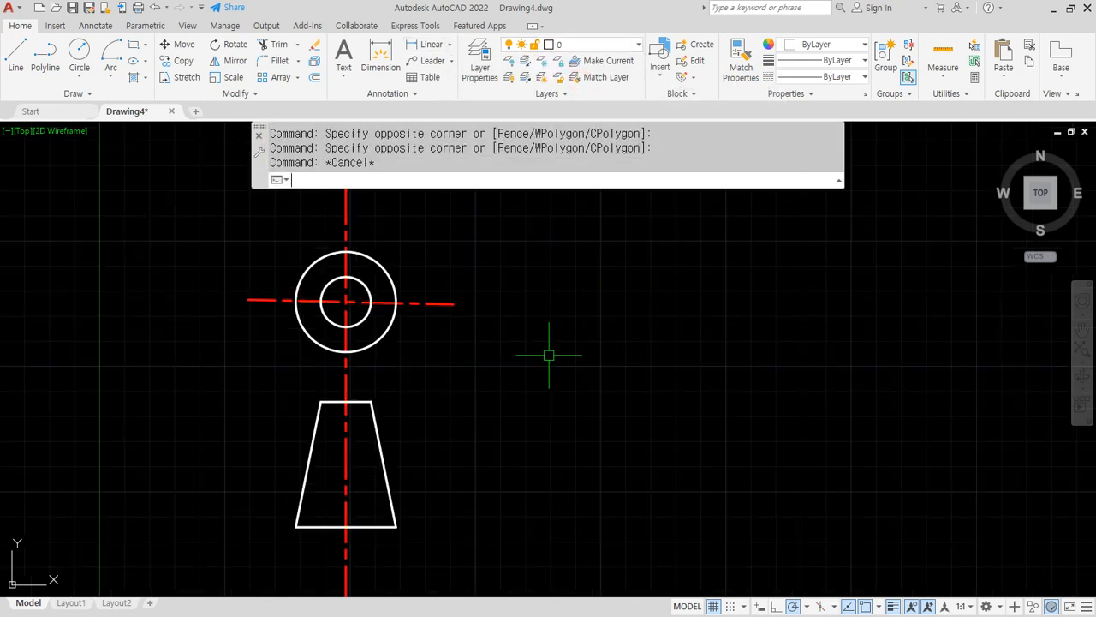
key(Return)
text(0.3)
key(Return)
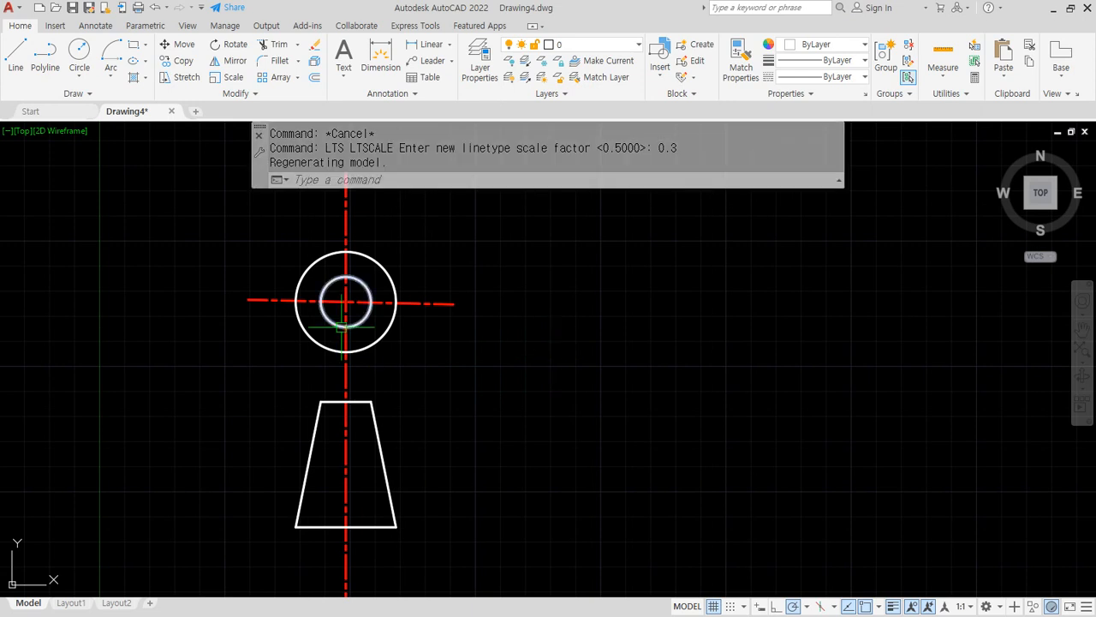
Add a linear dimension for the trapezoid's bottom edge, placed below it
middle_drag(508, 368, 525, 385)
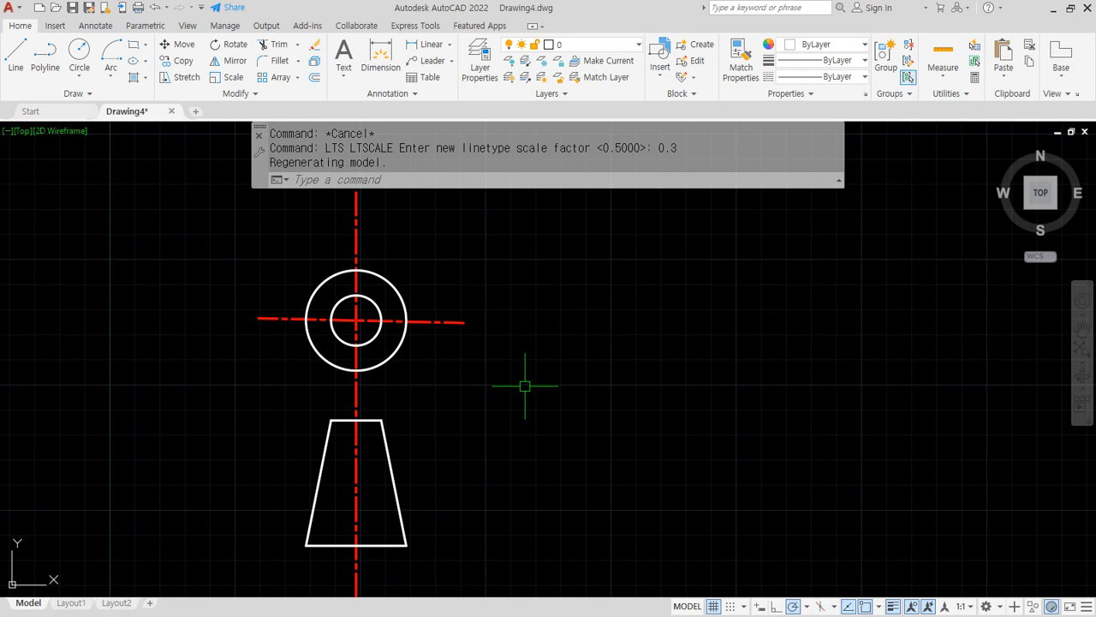
scroll(355, 501, up, 3)
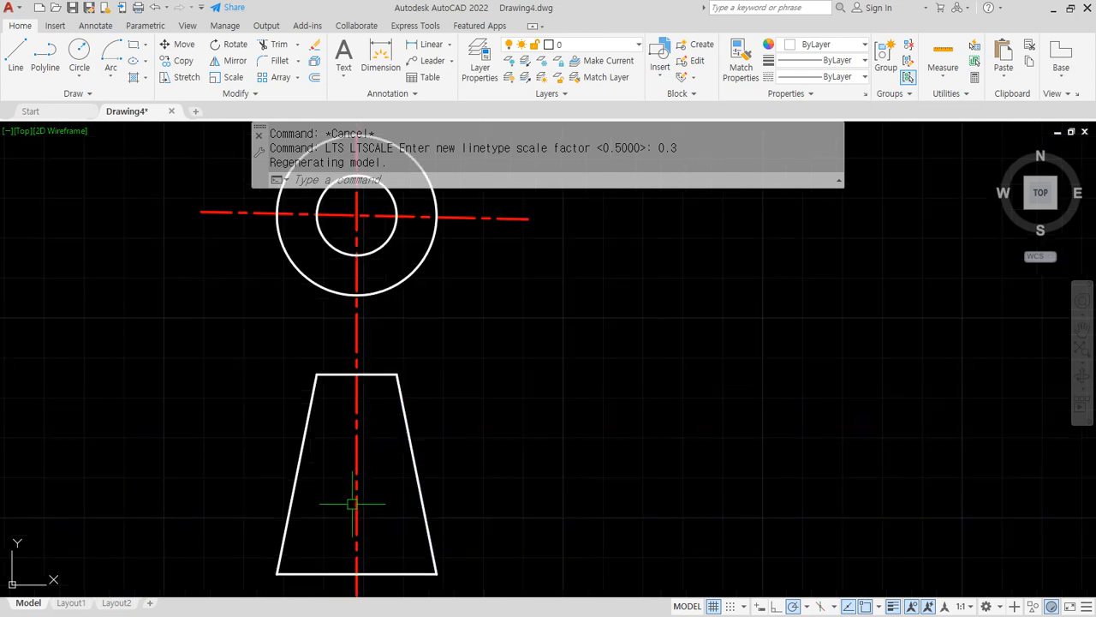
click(95, 25)
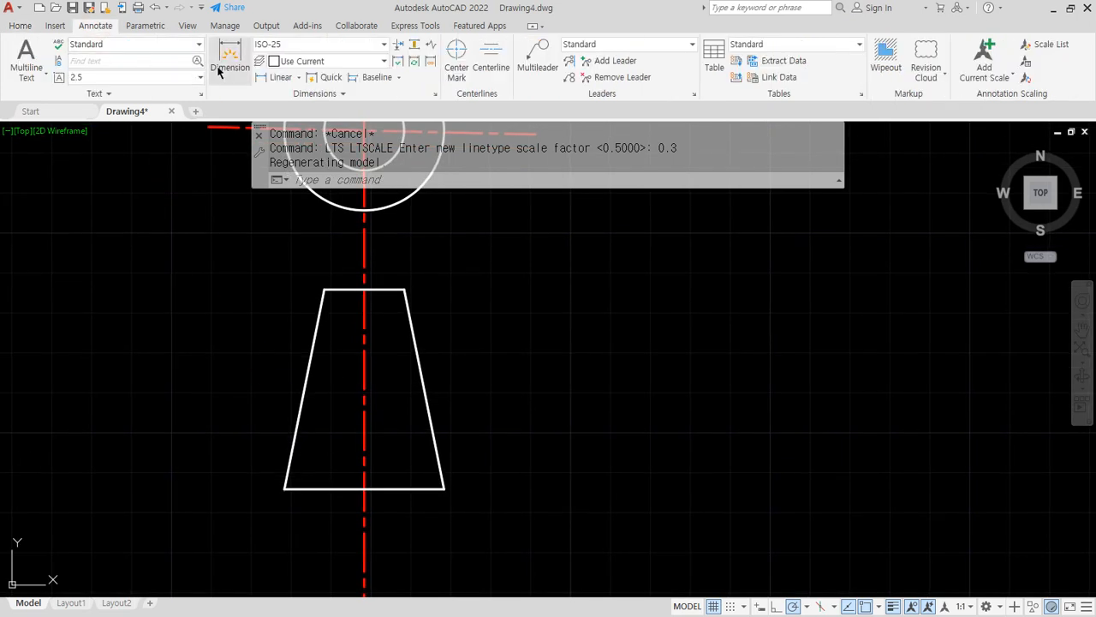
click(262, 76)
click(285, 488)
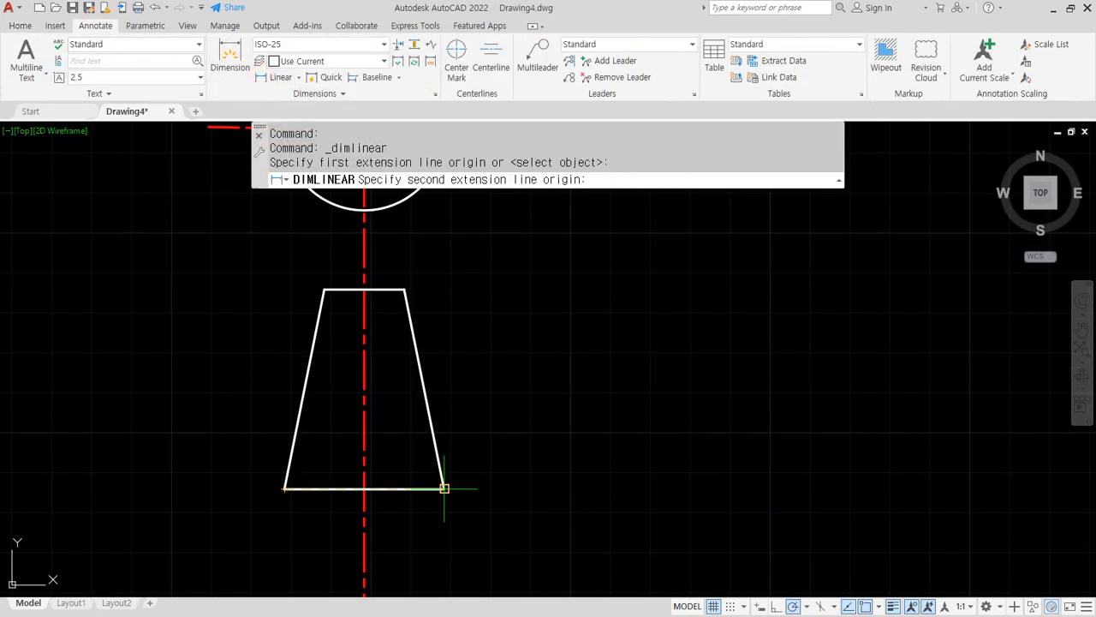
click(444, 488)
click(414, 534)
Add a linear dimension for the trapezoid's top edge, placed above it
key(Return)
click(324, 289)
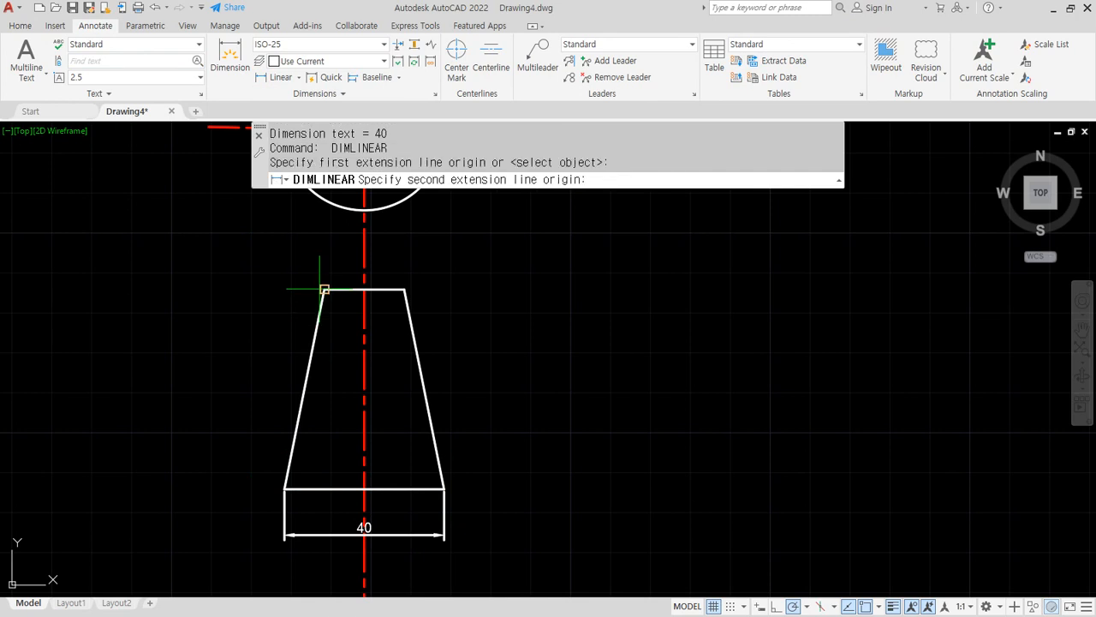
click(405, 289)
click(402, 265)
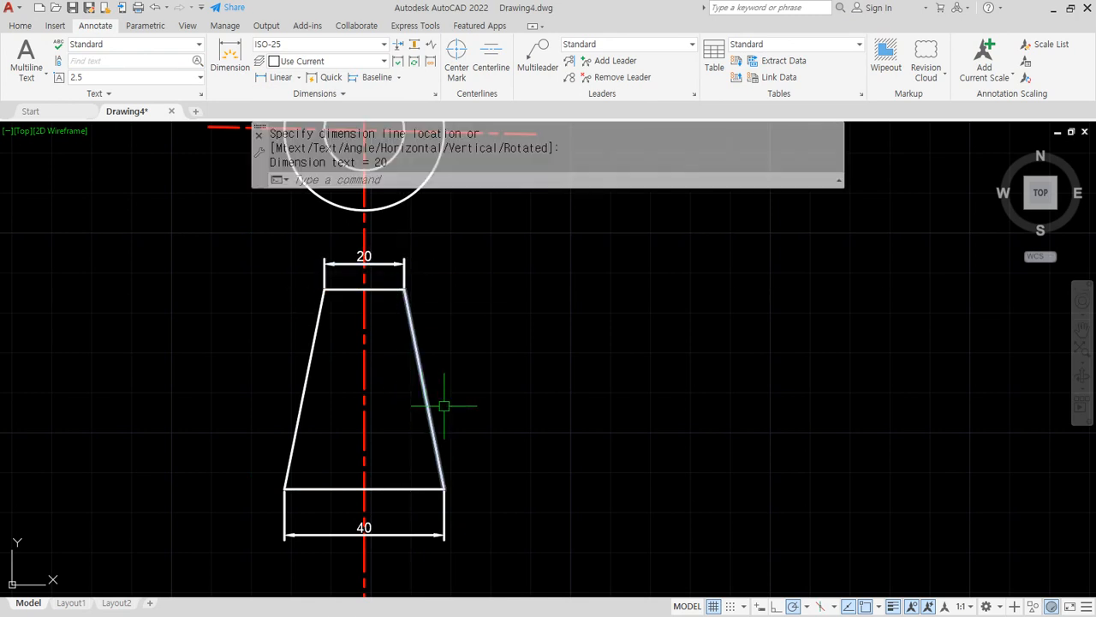
Edit the top edge's dimension text to add a diameter symbol (%%c) before the value
scroll(440, 403, up, 2)
scroll(391, 362, up, 2)
scroll(307, 315, up, 3)
text(ed)
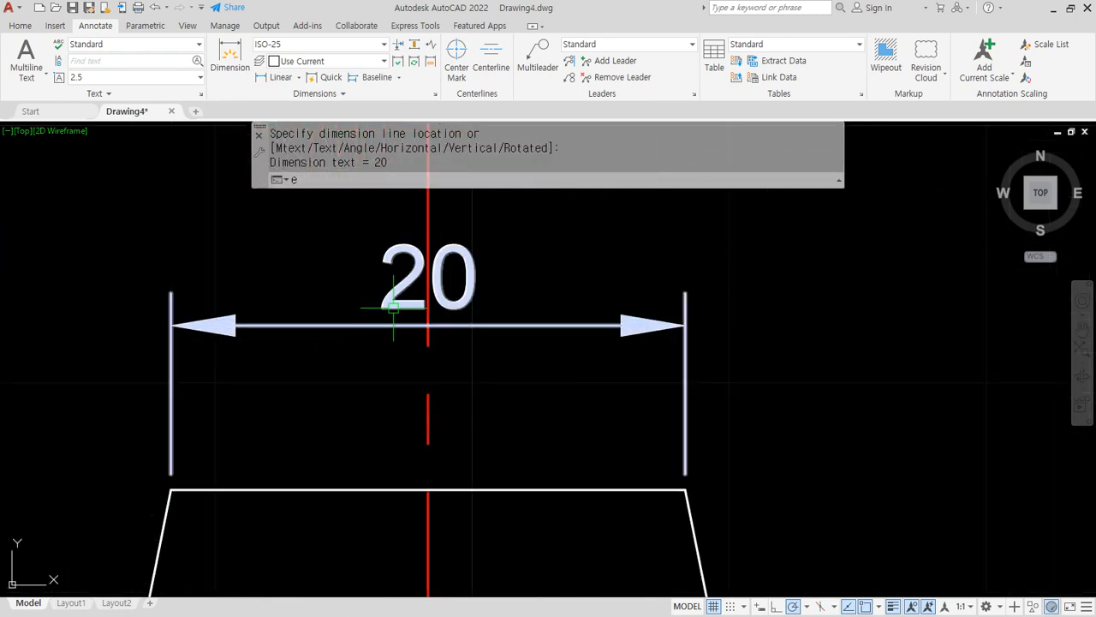
key(Return)
click(390, 299)
double_click(388, 297)
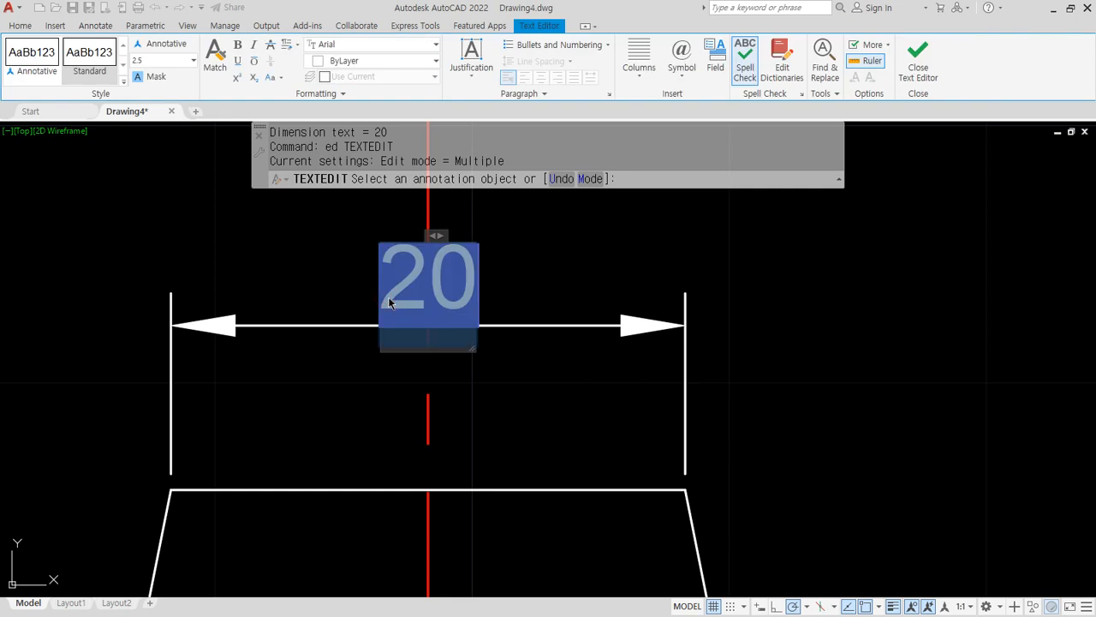
click(387, 300)
text(%%c)
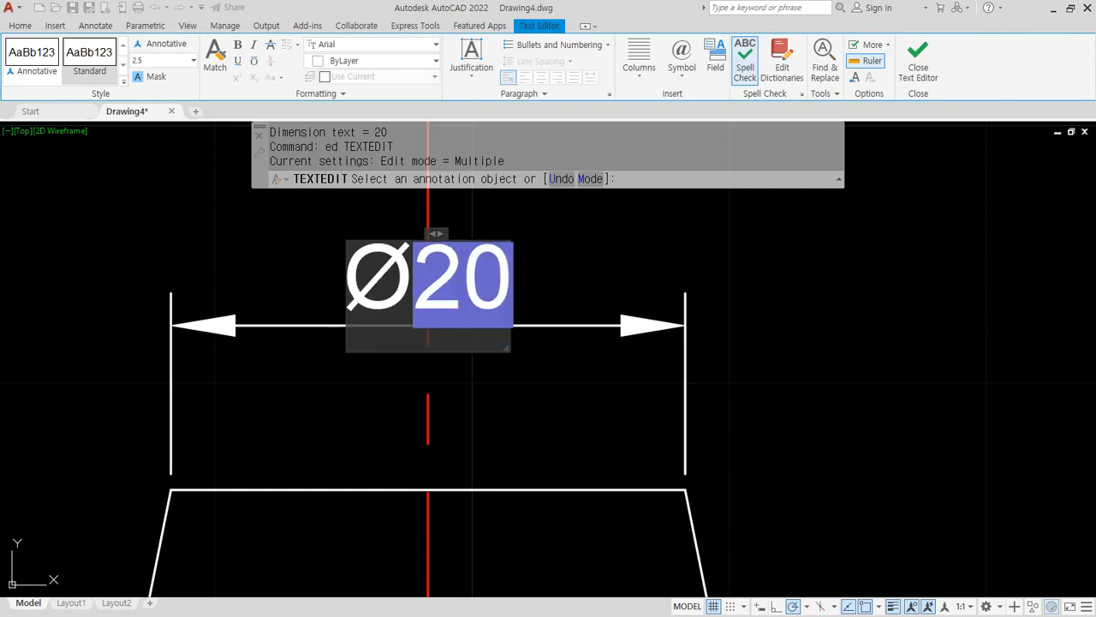
key(ctrl+Return)
Add a diameter symbol (%%c) before the bottom edge's dimension value and finish text editing
scroll(407, 312, down, 2)
middle_drag(333, 542, 321, 262)
middle_drag(311, 508, 292, 196)
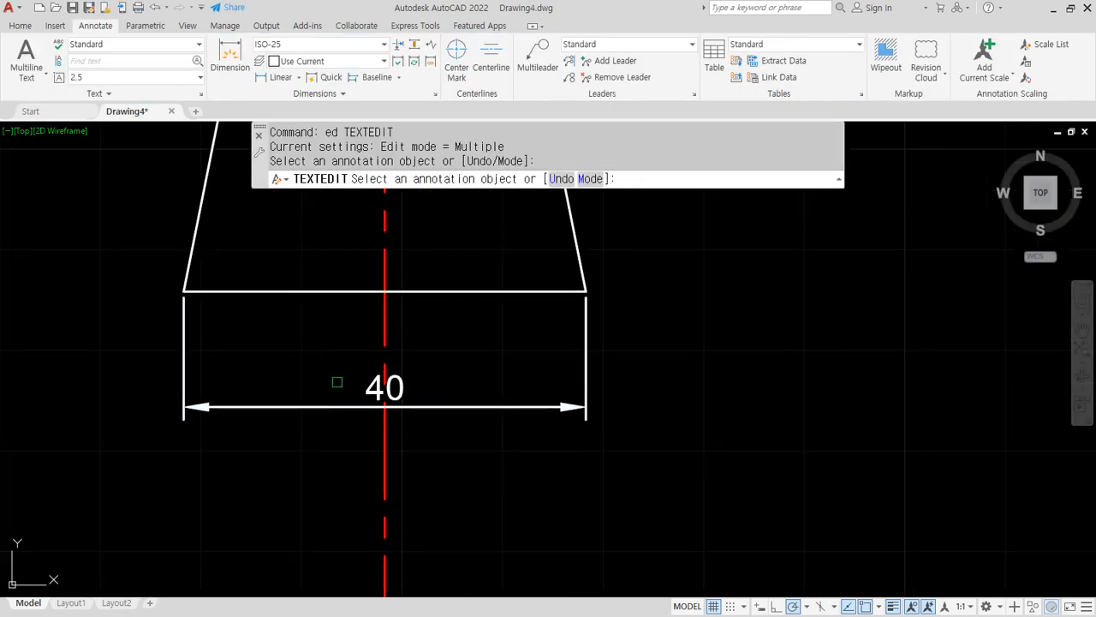
double_click(378, 390)
click(378, 390)
text(%)
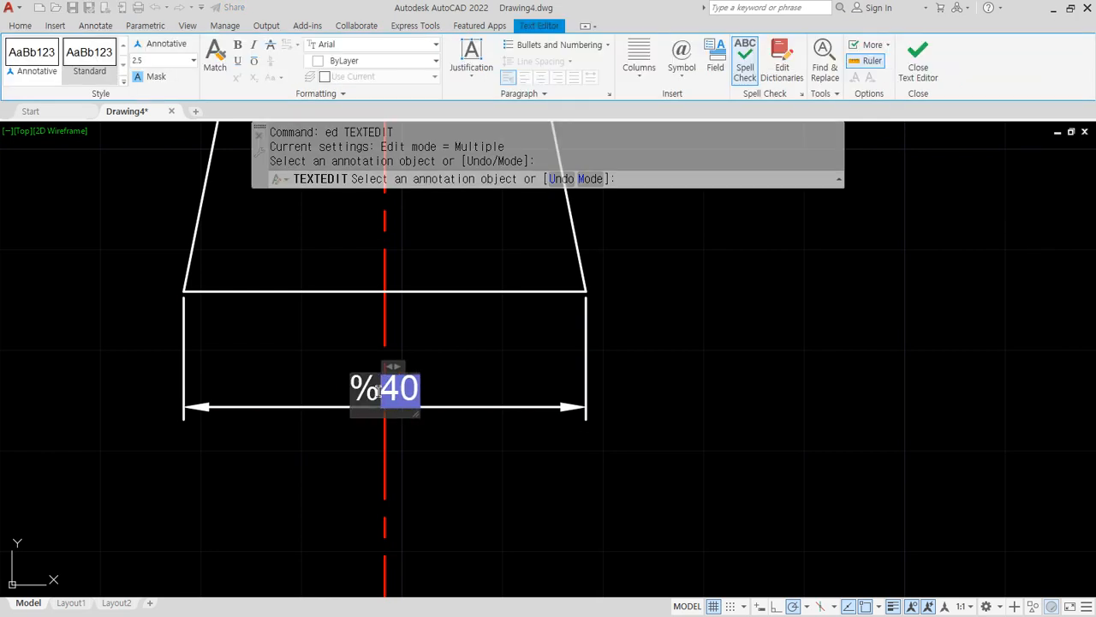
text(%c)
key(ctrl+Return)
scroll(377, 390, down, 2)
middle_drag(394, 314, 366, 458)
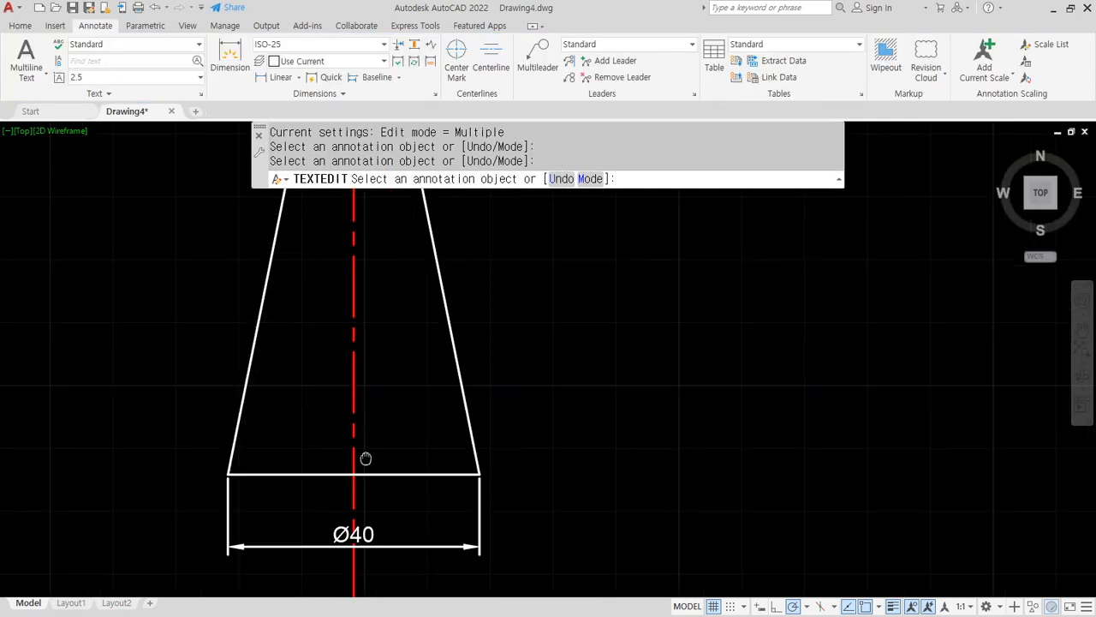
scroll(366, 458, down, 2)
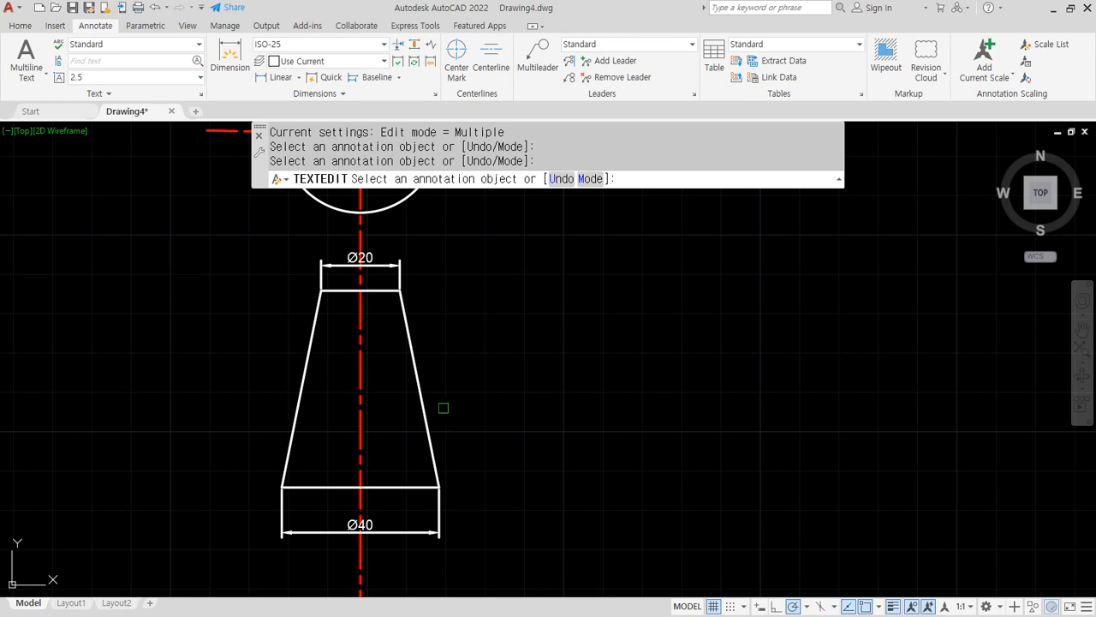
mouse_move(455, 398)
middle_down()
mouse_move(463, 423)
mouse_move(465, 412)
middle_up()
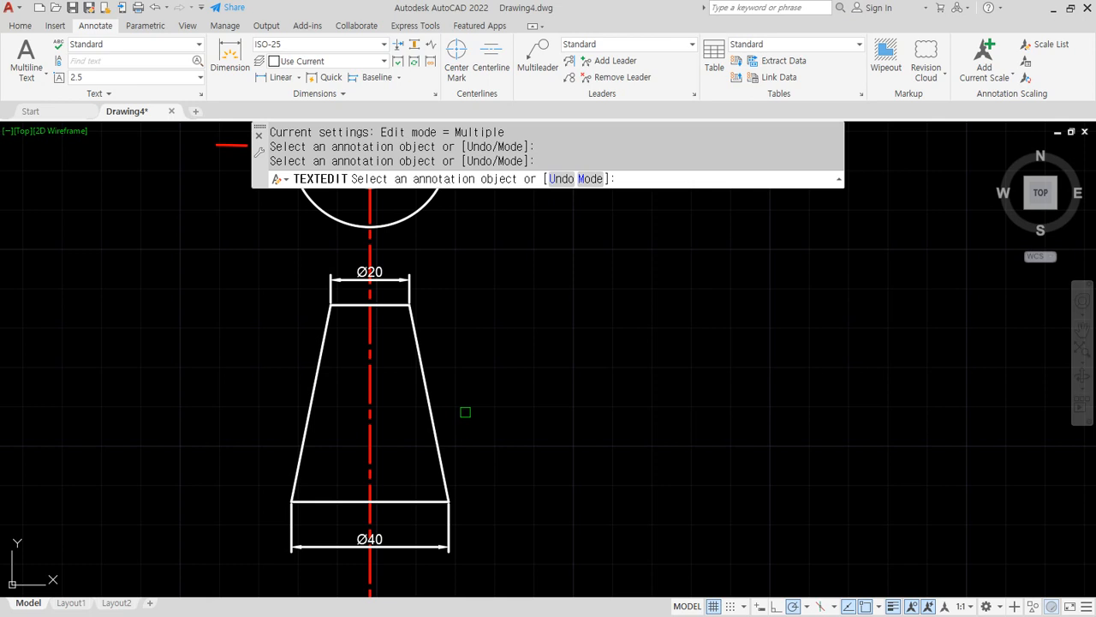
key(Escape)
Apply a 30-degree oblique angle to the extension lines of the trapezoid's top and bottom diameter dimensions
click(403, 277)
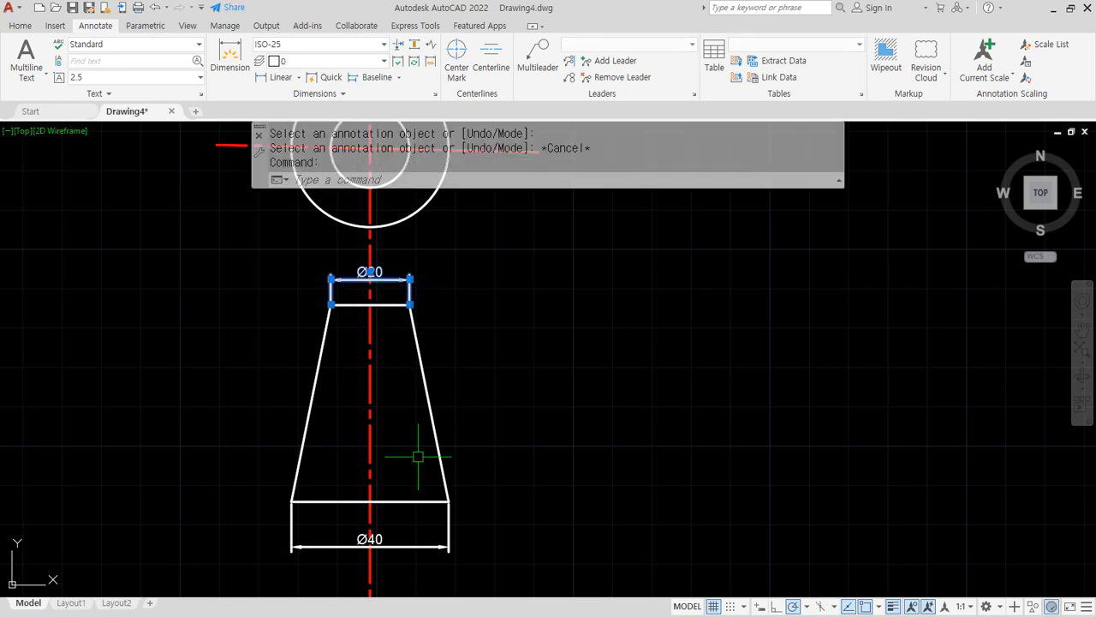
click(417, 545)
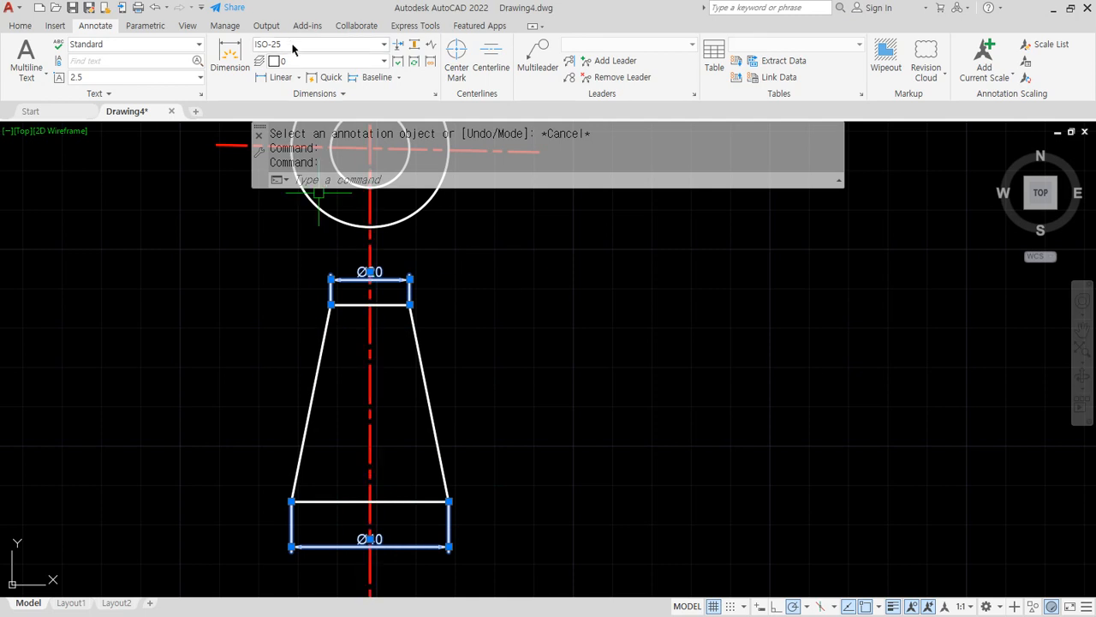
click(329, 96)
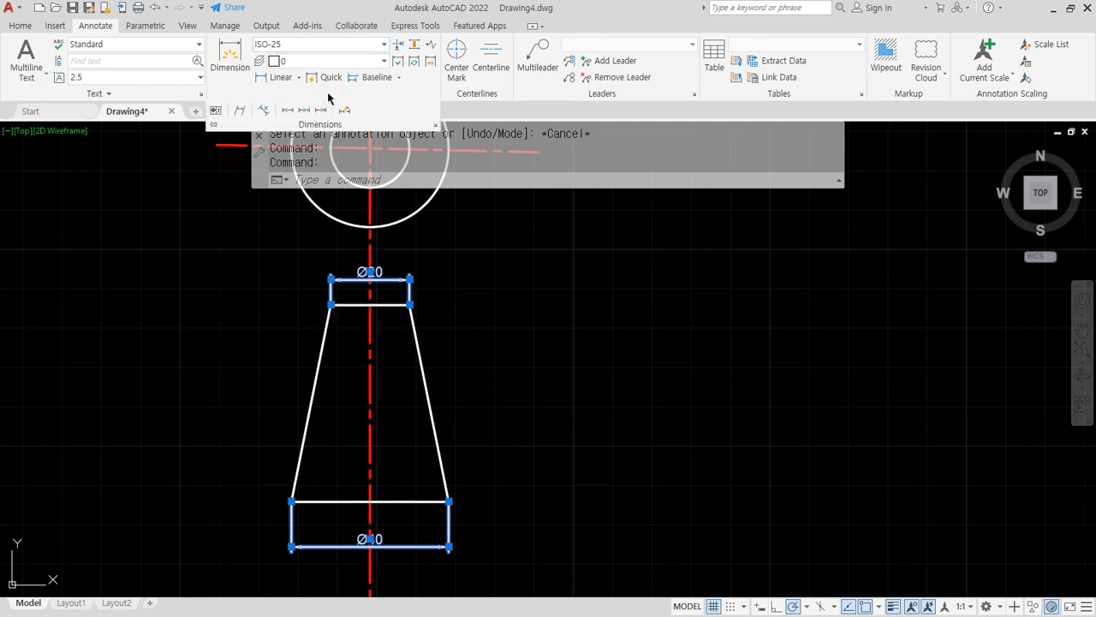
click(239, 111)
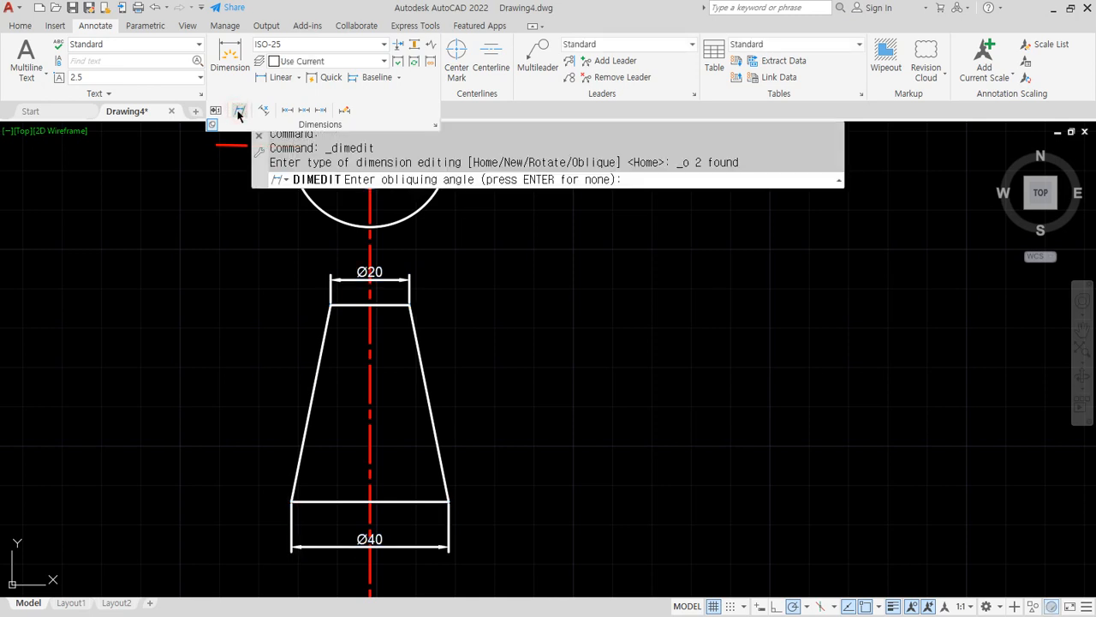
text(30)
key(Return)
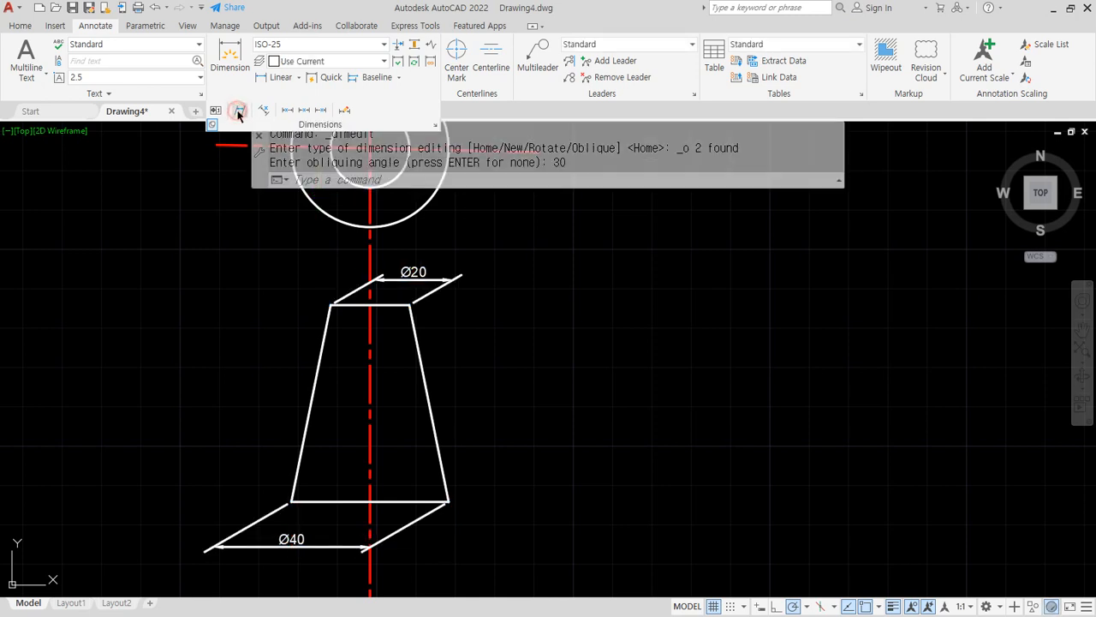
Set the oblique angle of both the top and bottom diameter dimensions to 60 degrees
click(239, 112)
click(428, 292)
click(395, 533)
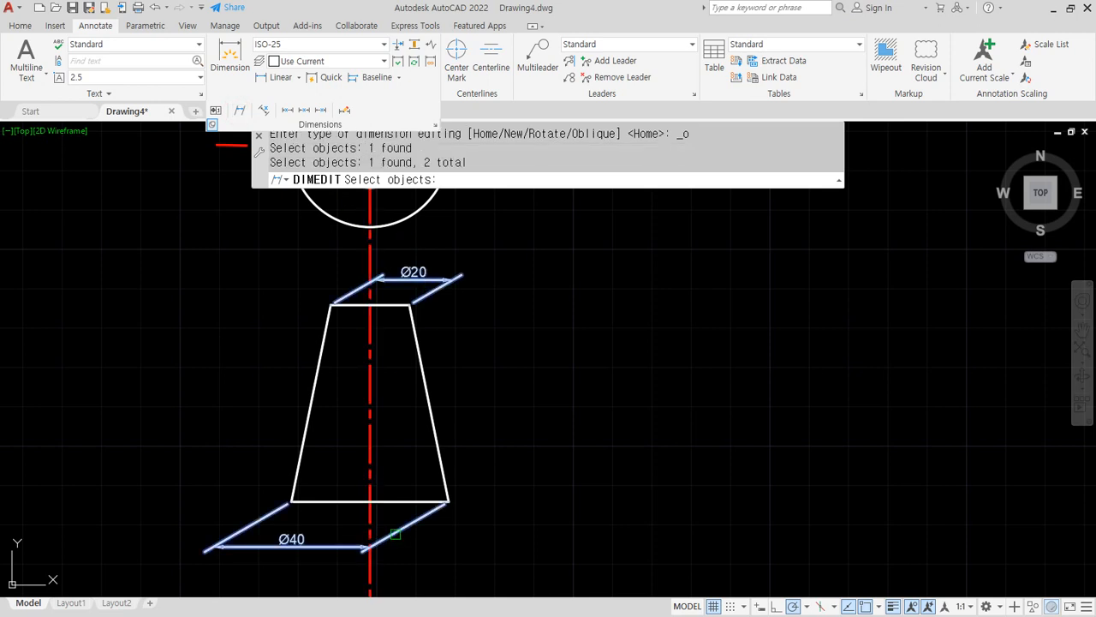
key(Return)
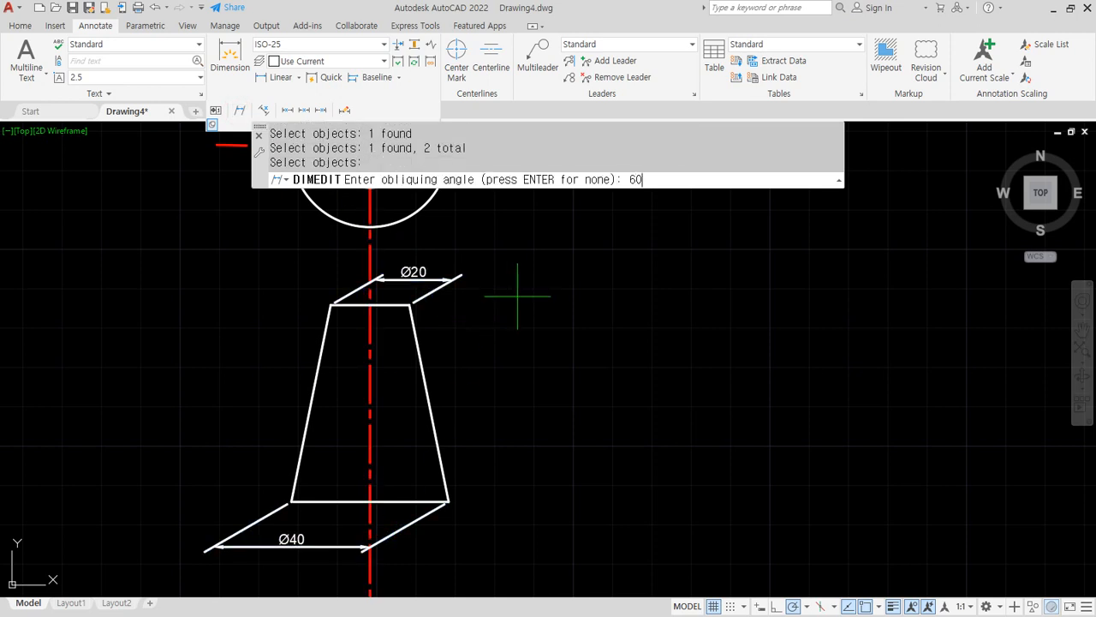
text(60)
key(Return)
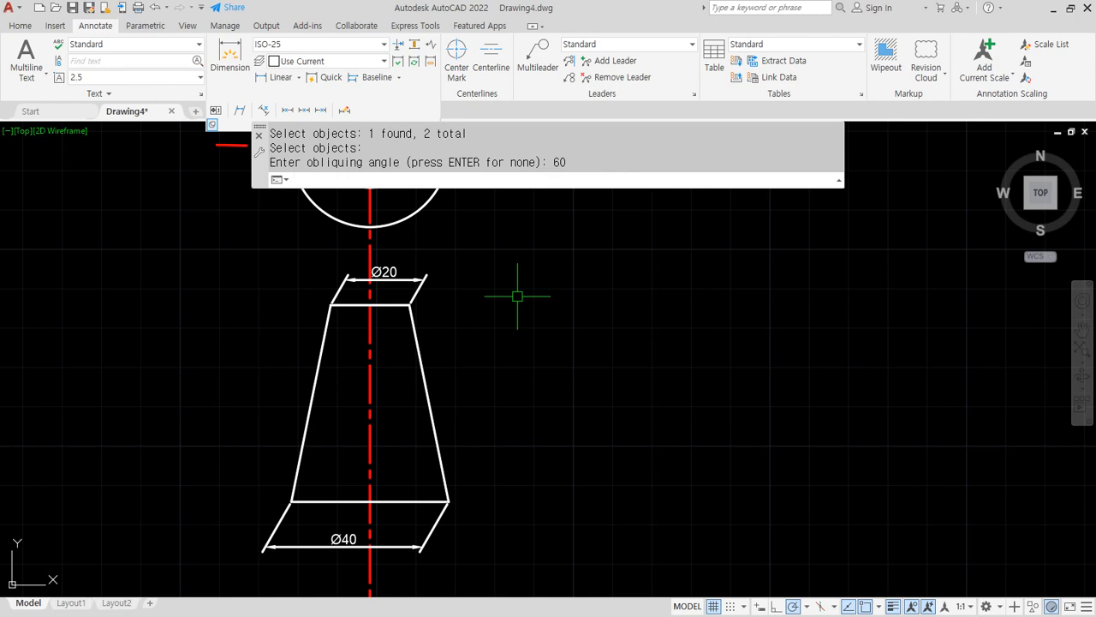
key(Escape)
Move the bottom edge's dimension line up so it sits above that edge, across the trapezoid's lower part
click(399, 545)
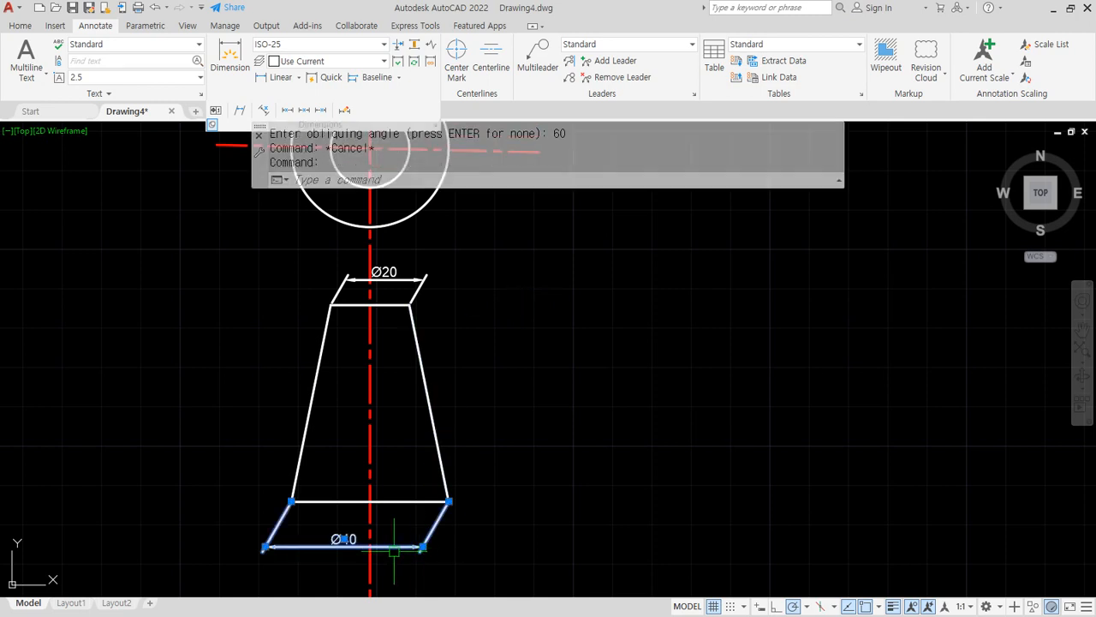
click(421, 545)
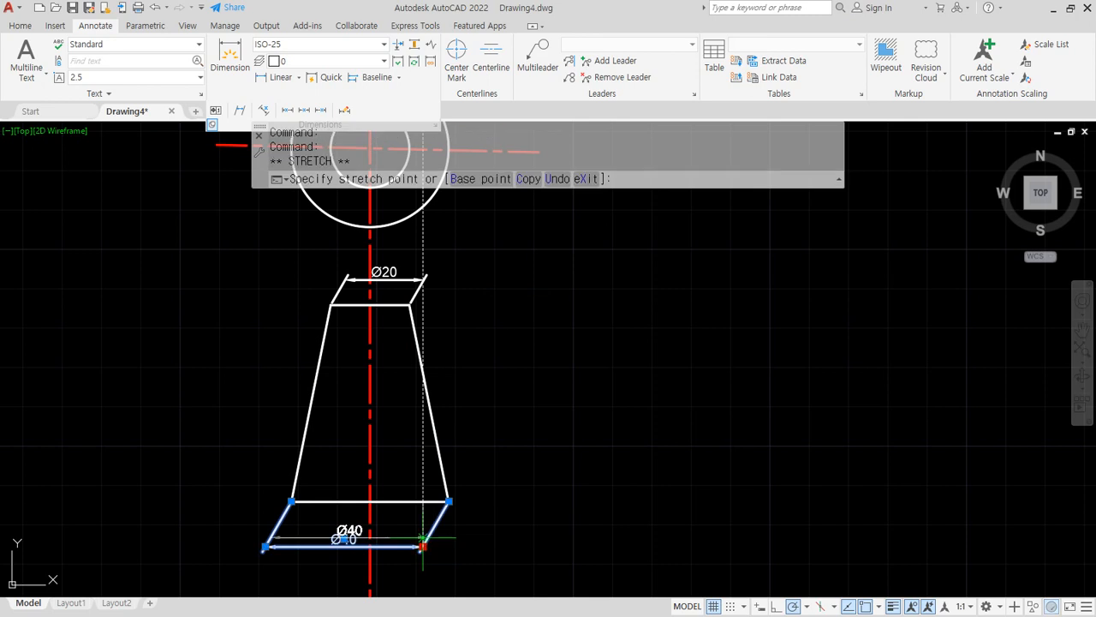
click(399, 446)
key(Escape)
Move the top edge's dimension line down so it sits below that edge, across the trapezoid's upper part
click(415, 279)
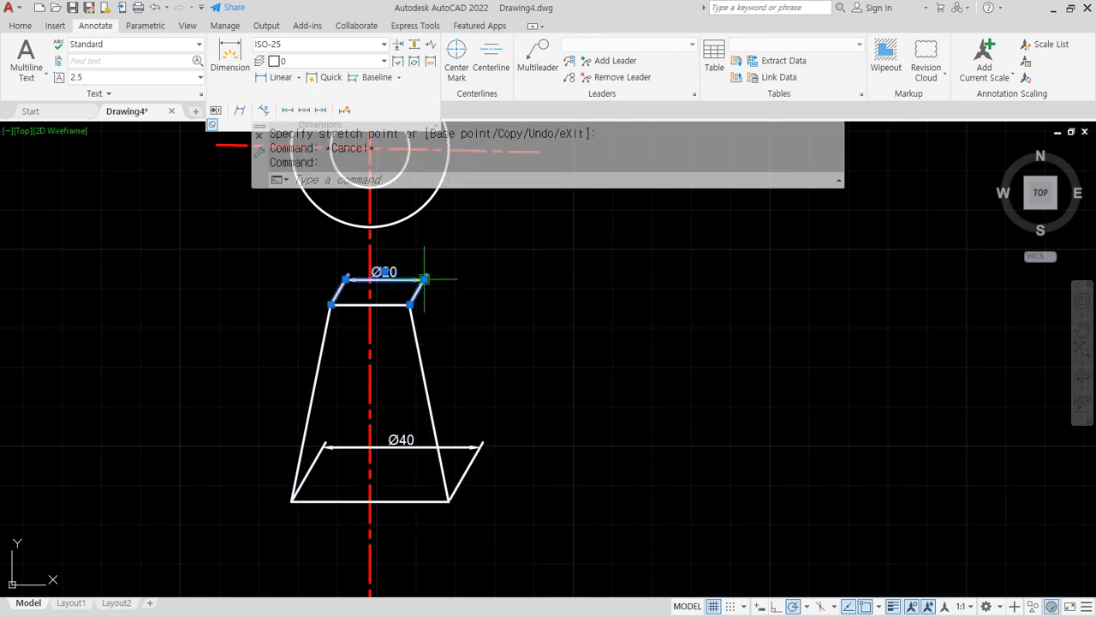
click(424, 278)
click(392, 343)
key(Escape)
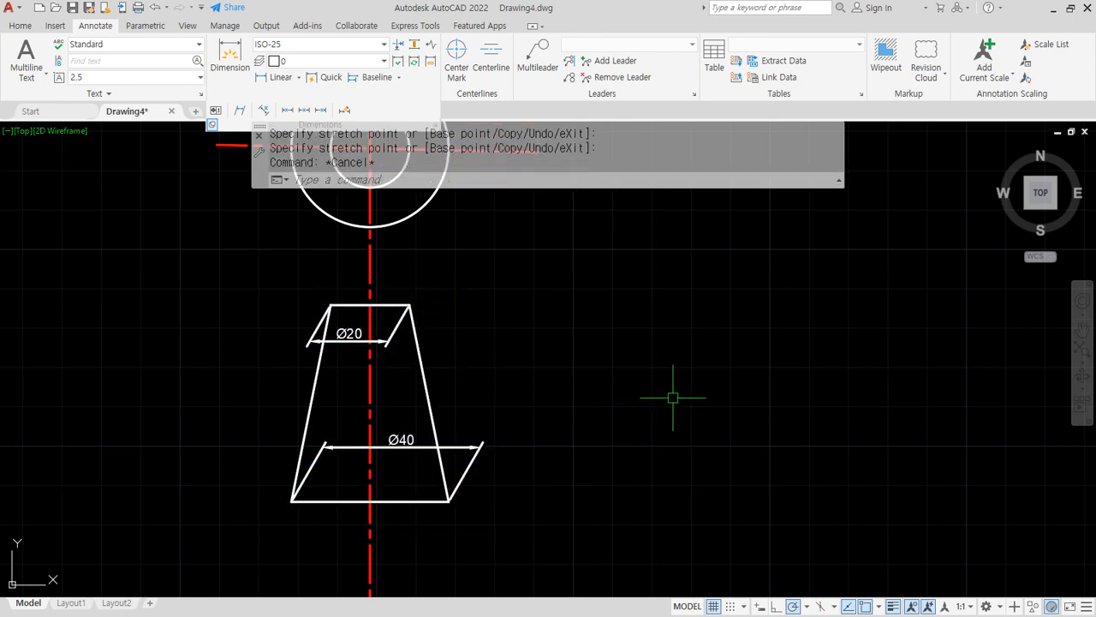